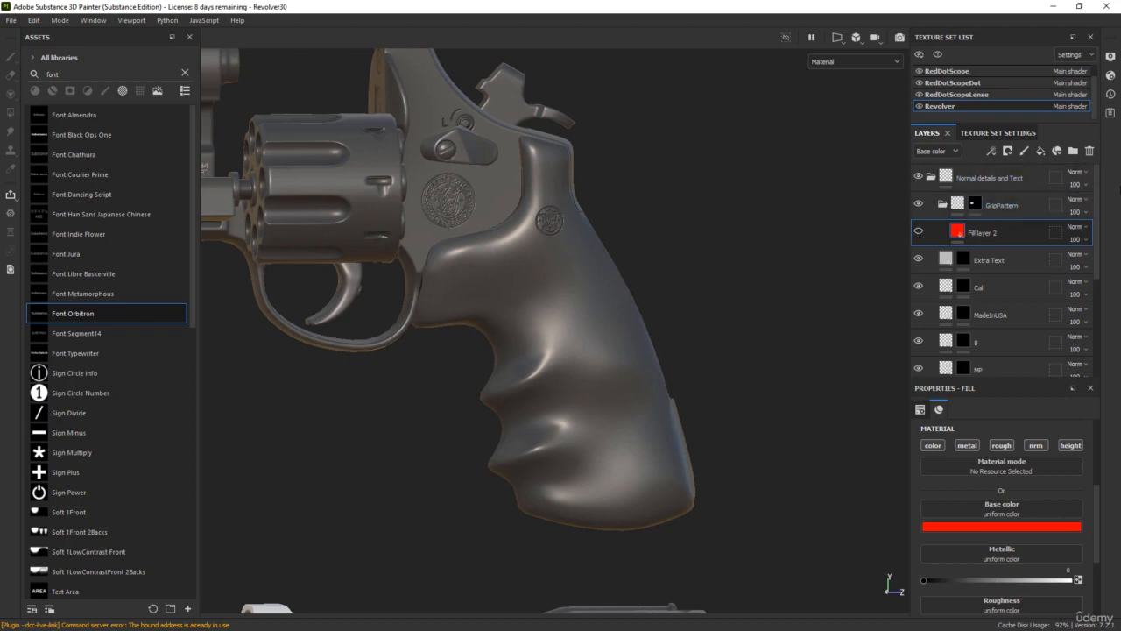
- Add a fill layer above Fill layer 2 in the GripPattern folder and leave only its height channel enabled
left_click(1041, 155)
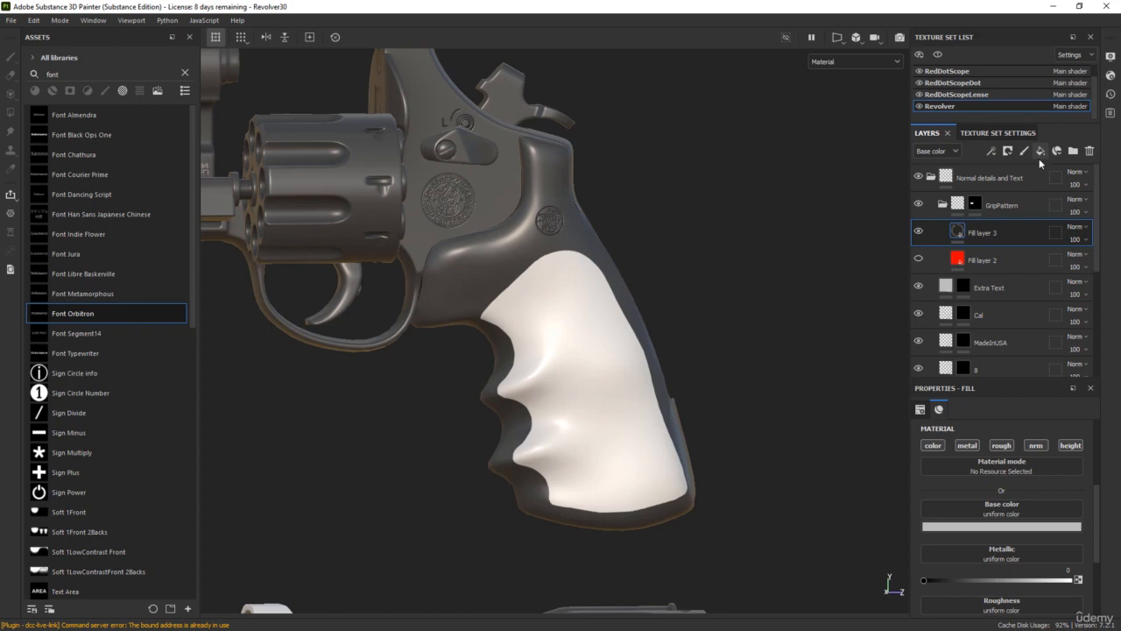
right_click(963, 232)
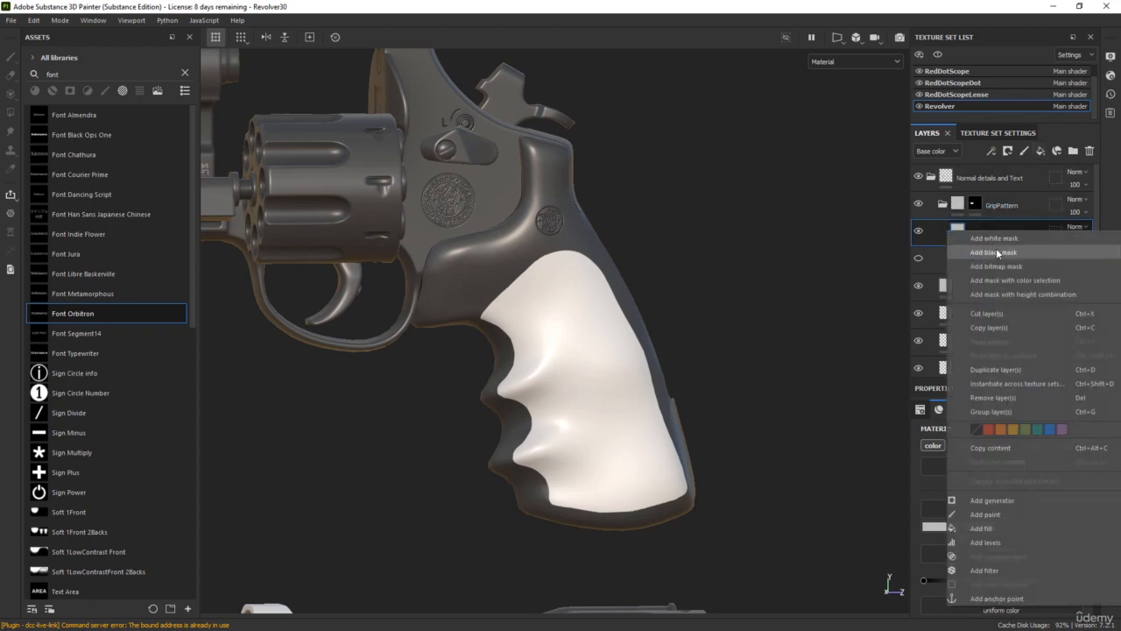
left_click(958, 228)
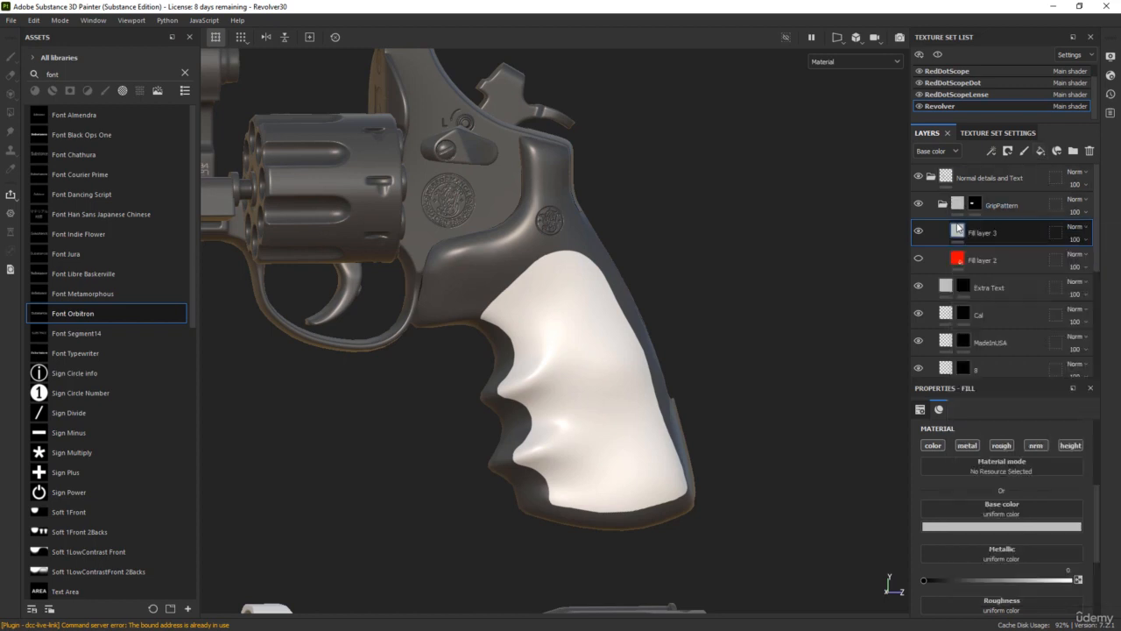
left_click(934, 447)
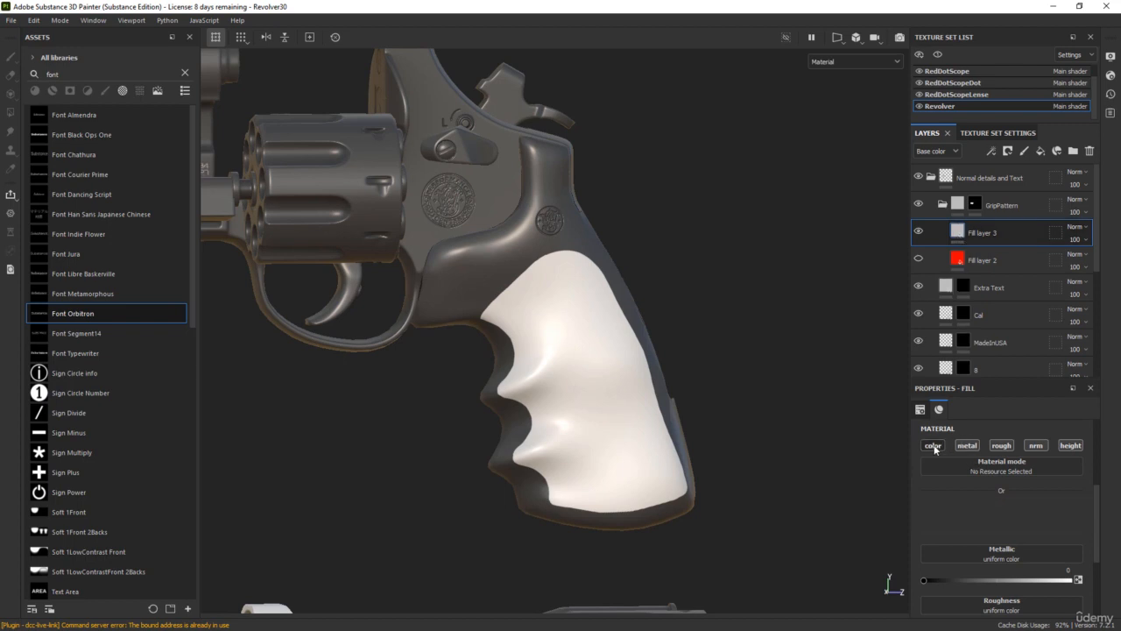
left_click(967, 445)
left_click(1001, 444)
left_click(1035, 445)
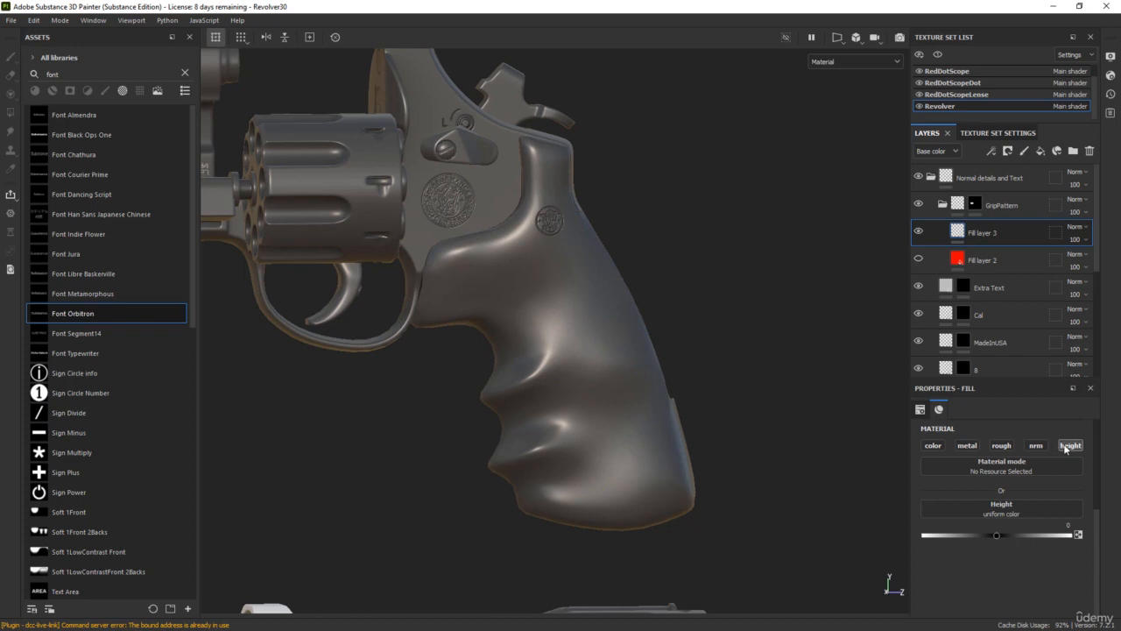
- Add a black mask to the new fill layer and put a fill effect on that mask
right_click(949, 233)
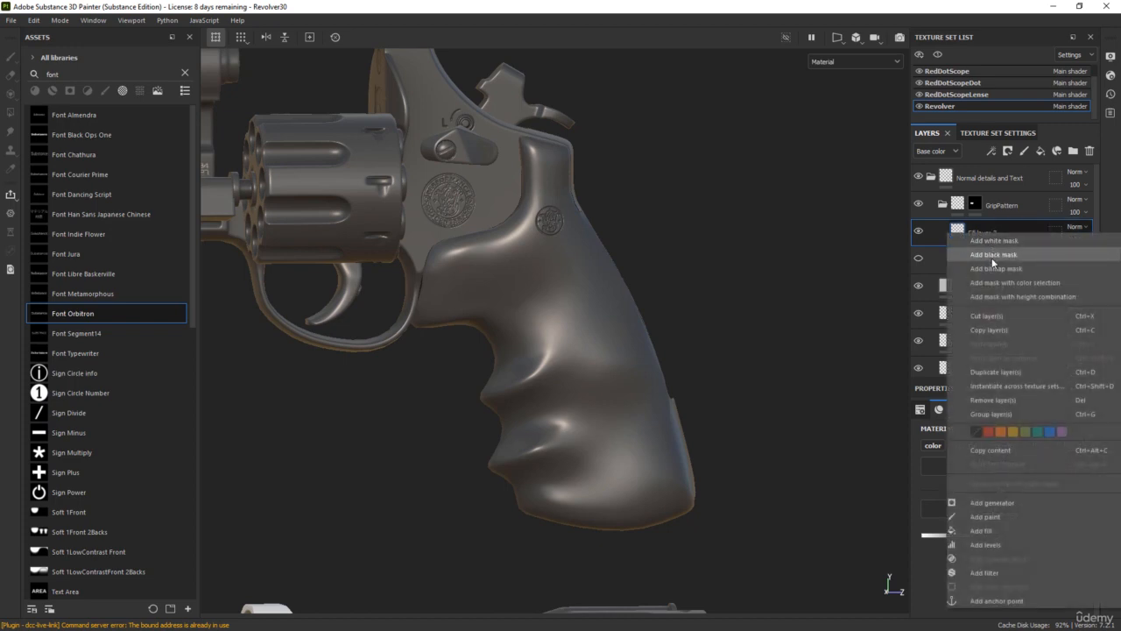
left_click(992, 259)
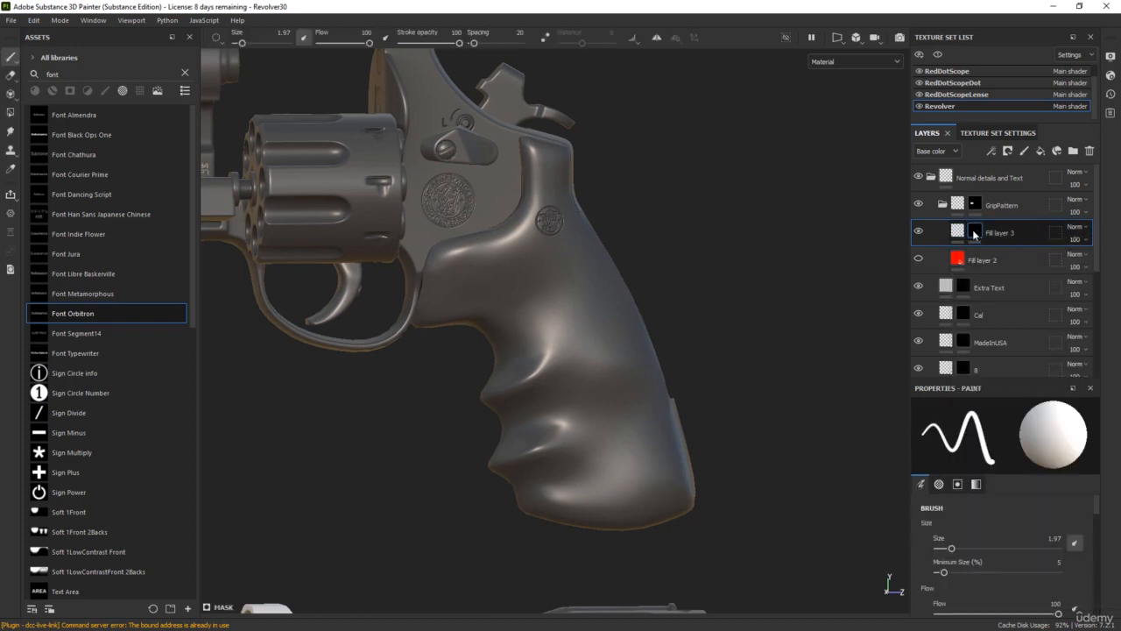
right_click(972, 232)
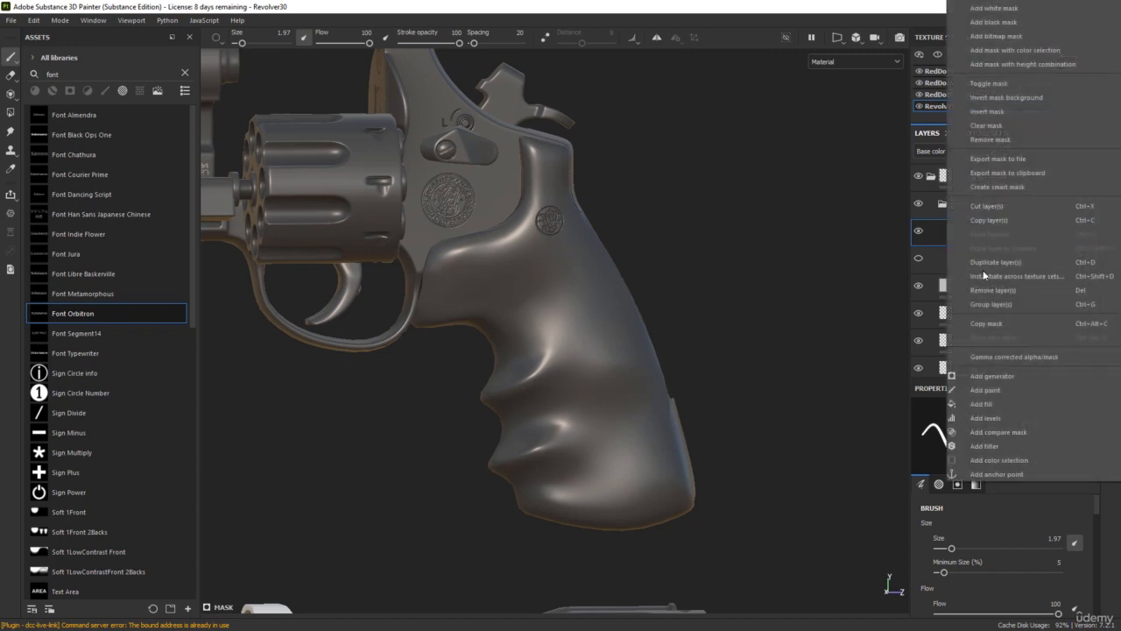
left_click(996, 403)
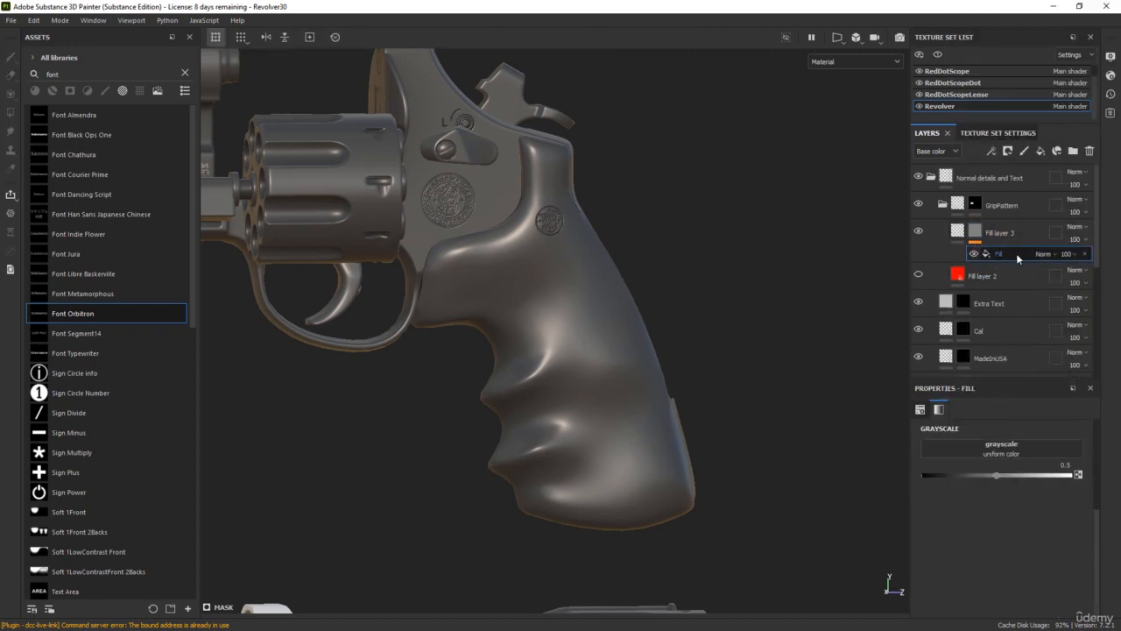
- Search the mask fill's grayscale resources for "grate" and assign Metallic Grate Round
left_click(1012, 452)
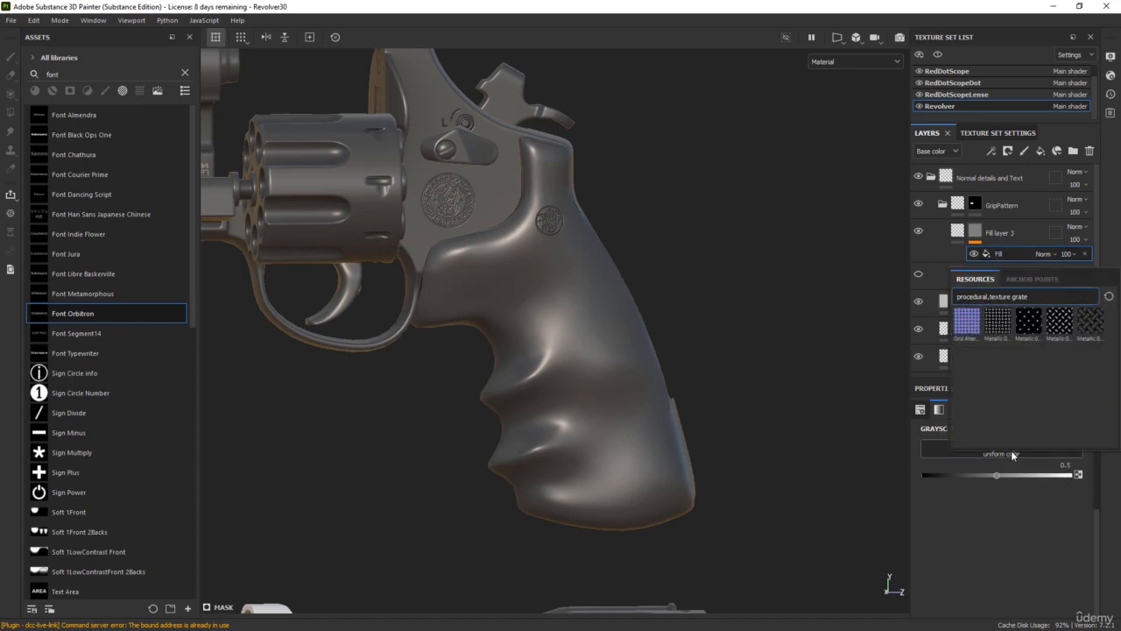
double_click(1020, 296)
type("grate")
mouse_move(1029, 334)
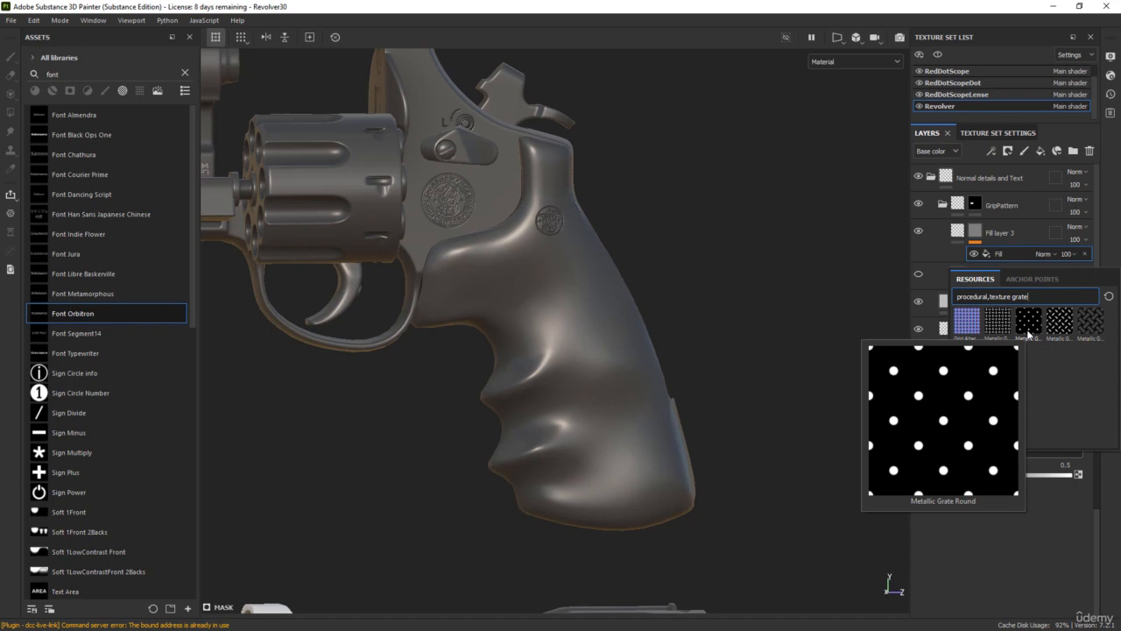
left_click(1027, 333)
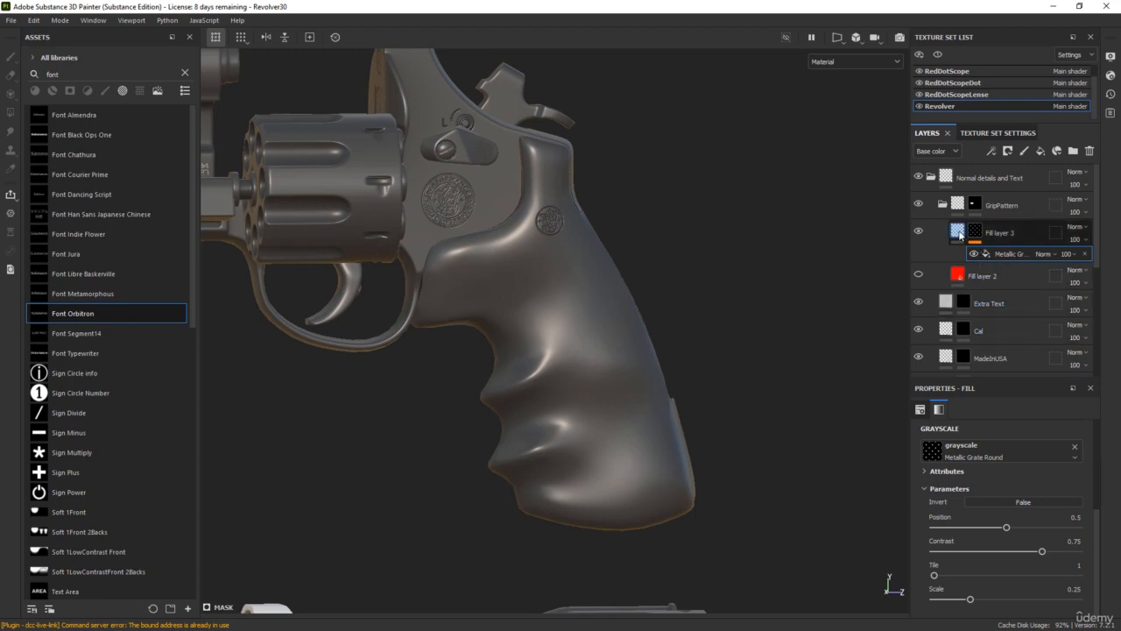
- Set the new fill layer's height to about 0.2 and its mask pattern's Tile to 16
left_click(960, 233)
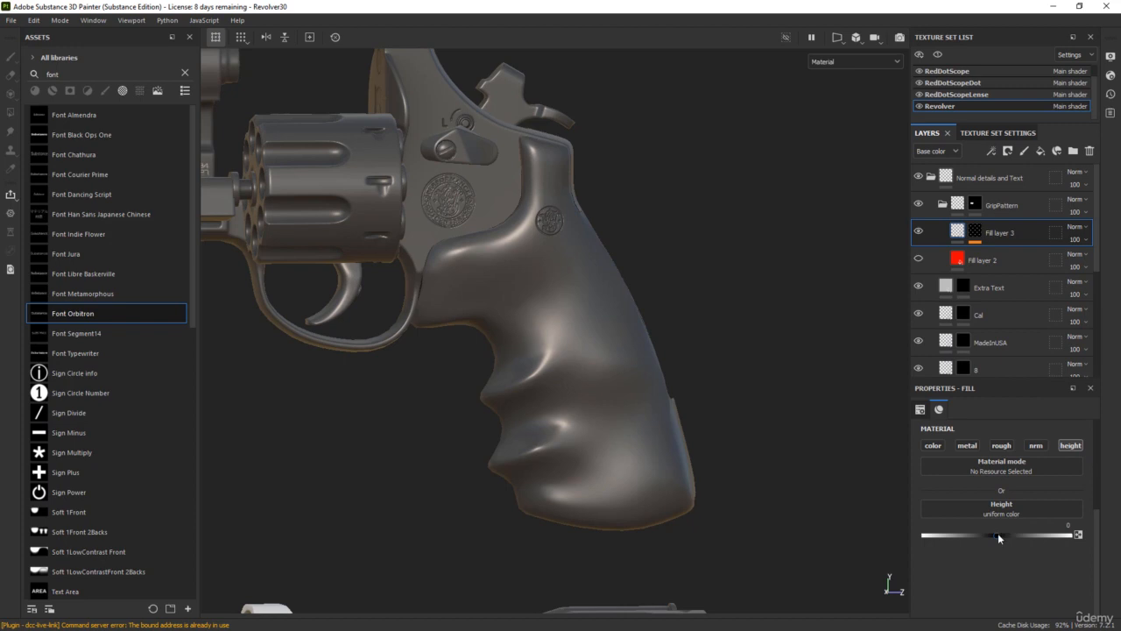
left_click_drag(997, 532, 1011, 531)
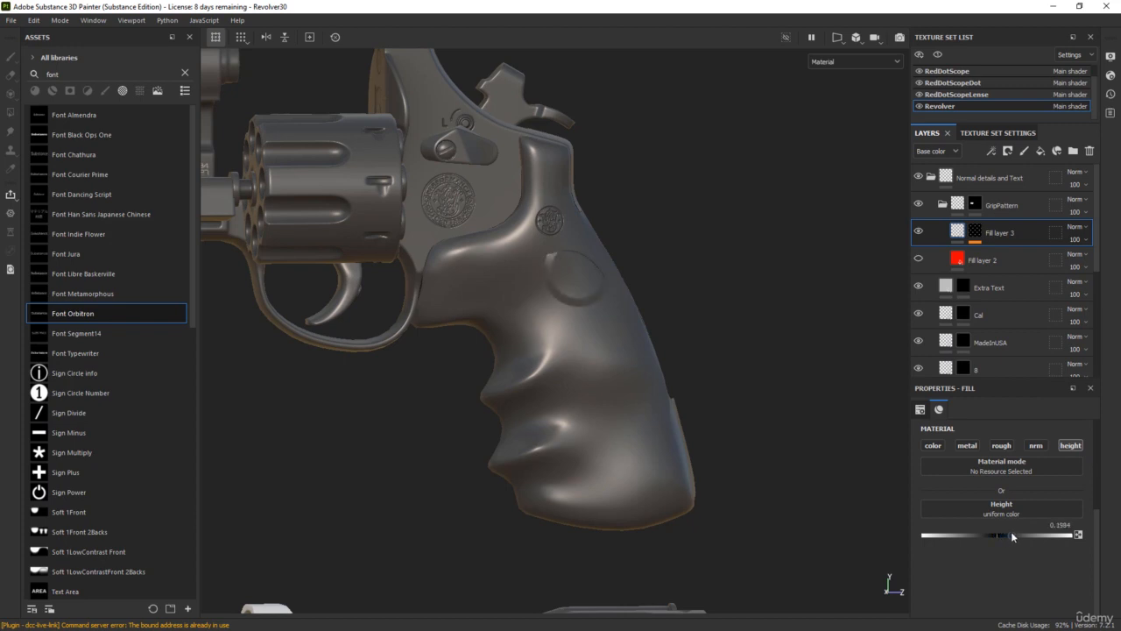
left_click(975, 233)
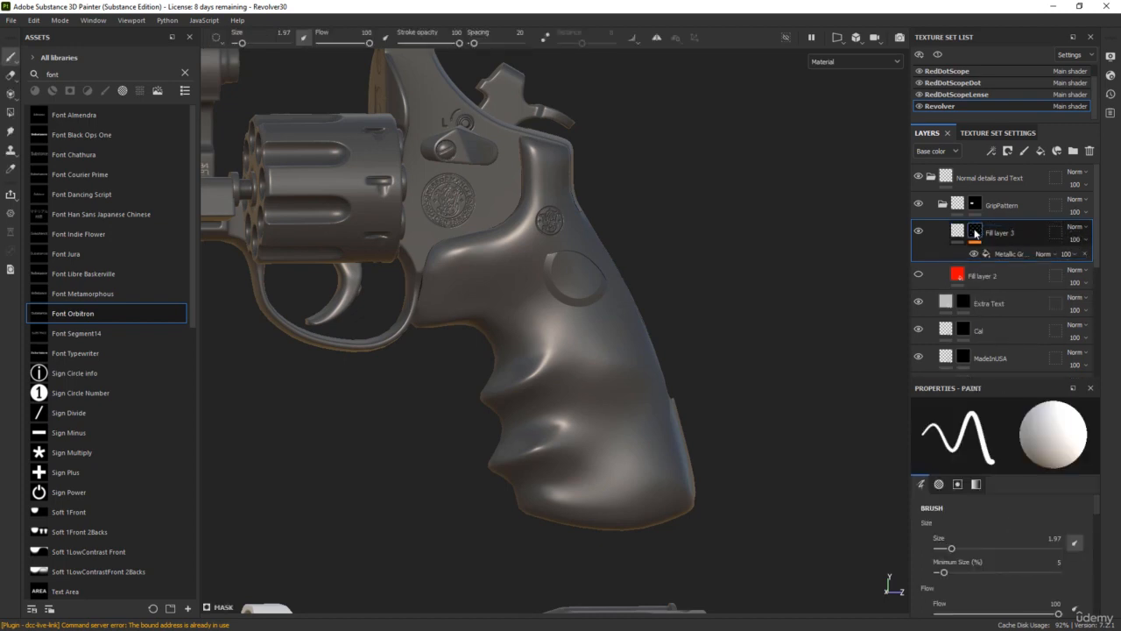
left_click(994, 254)
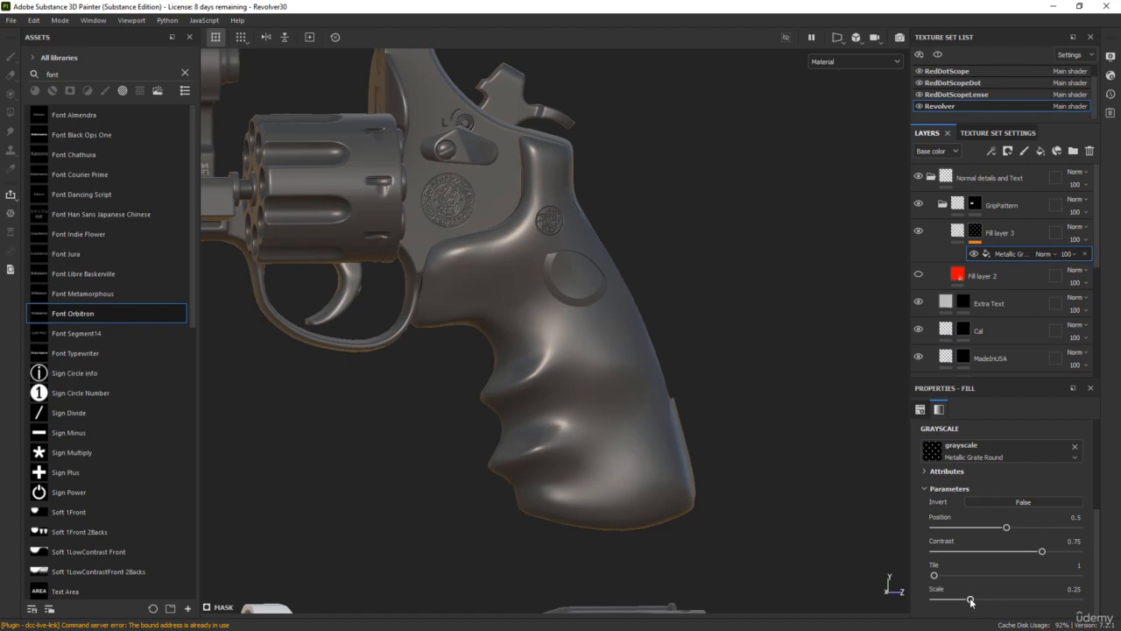
left_click_drag(933, 574, 1092, 578)
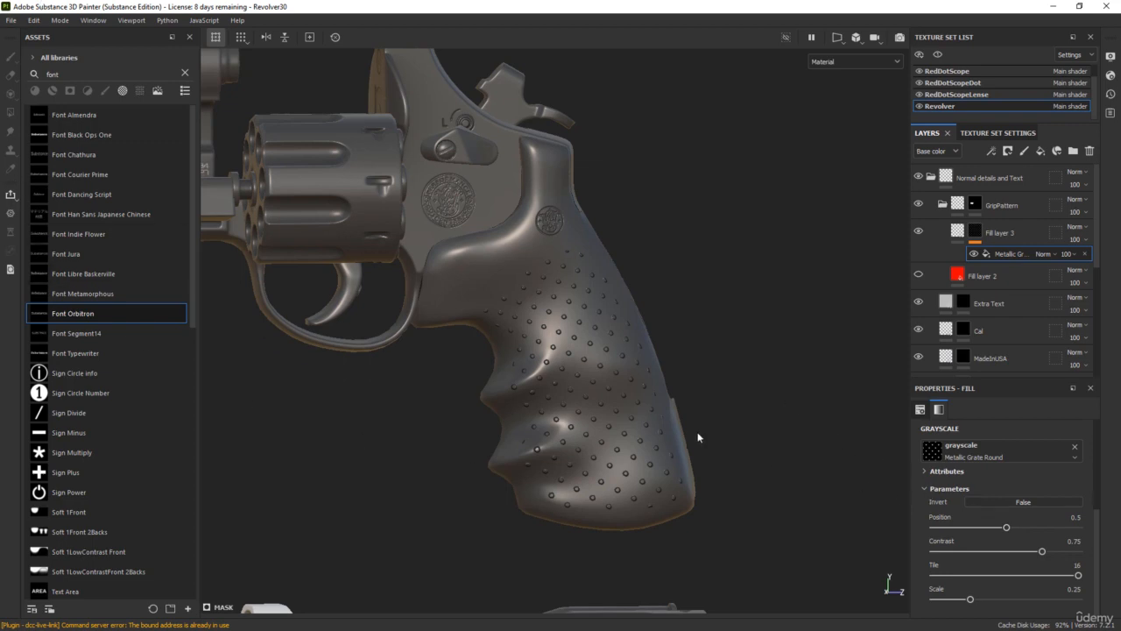
- Set the Position parameter of the Metallic Grate Round mask pattern to 0.7
scroll(698, 437, "up", 5)
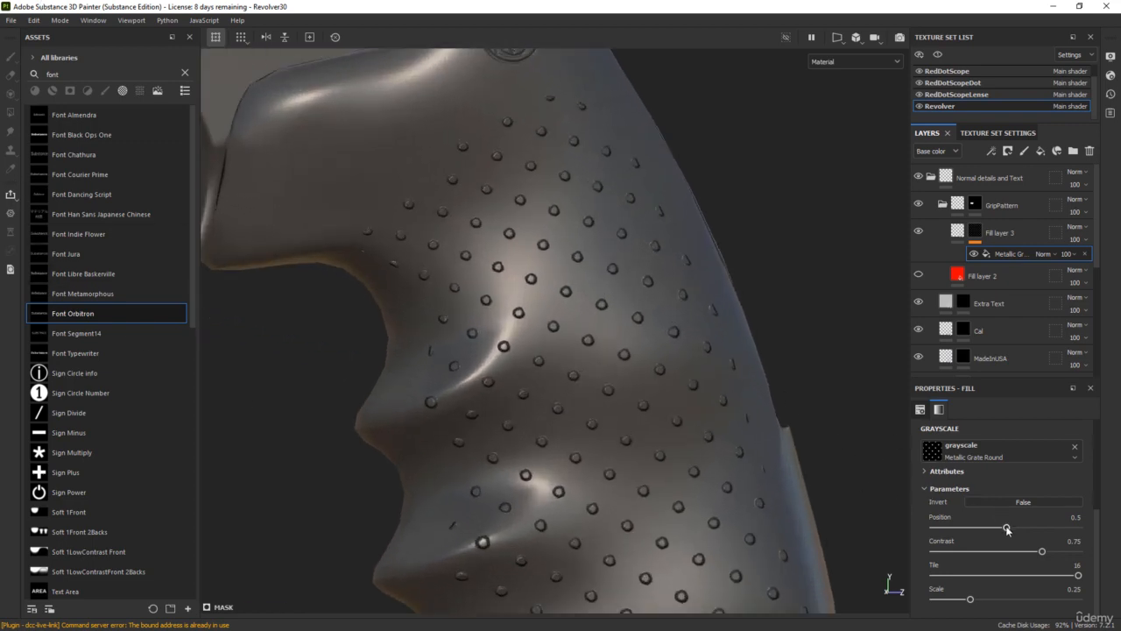
left_click_drag(1007, 528, 1036, 528)
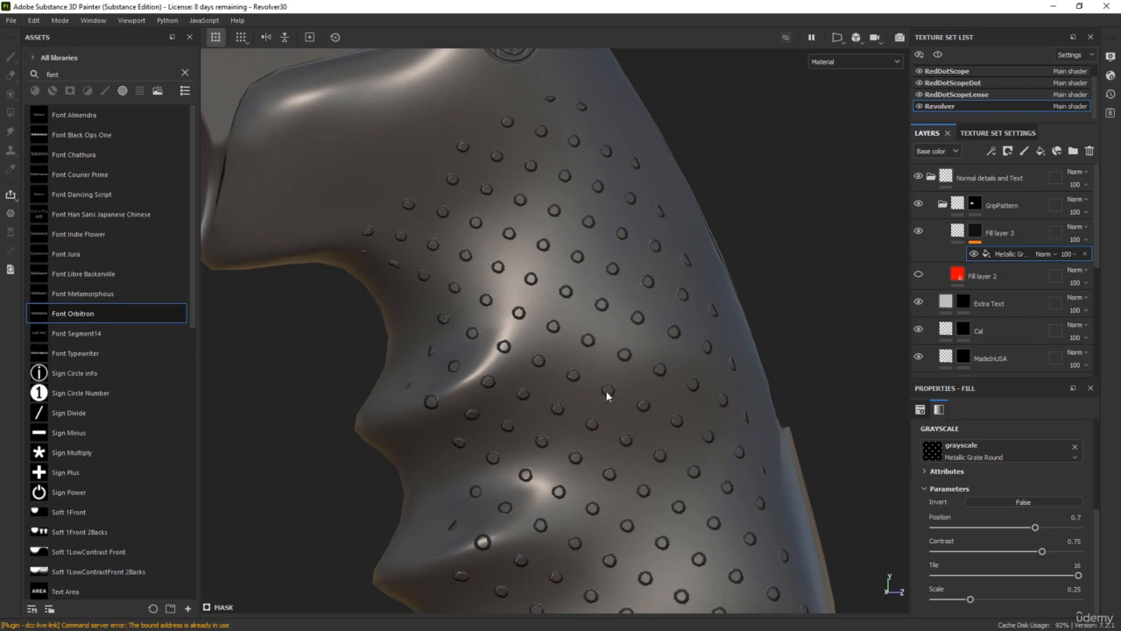
scroll(606, 395, "down", 5)
scroll(993, 493, "up", 2)
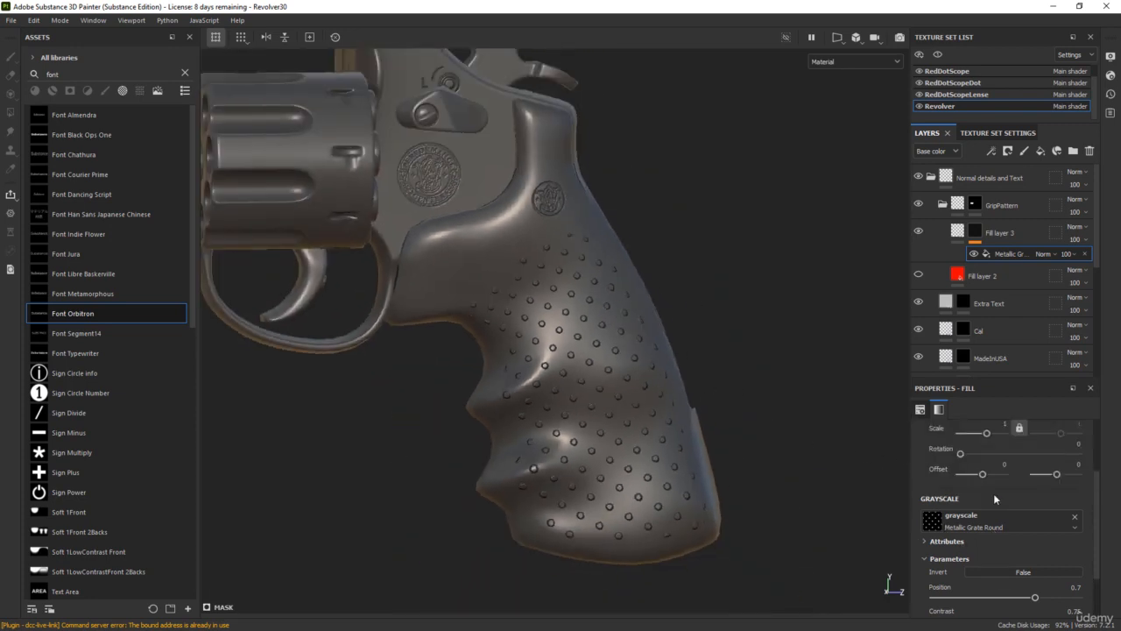
- Set the mask pattern's UV transformation scale to 3 for smaller, denser dots on the grip
scroll(994, 493, "up", 3)
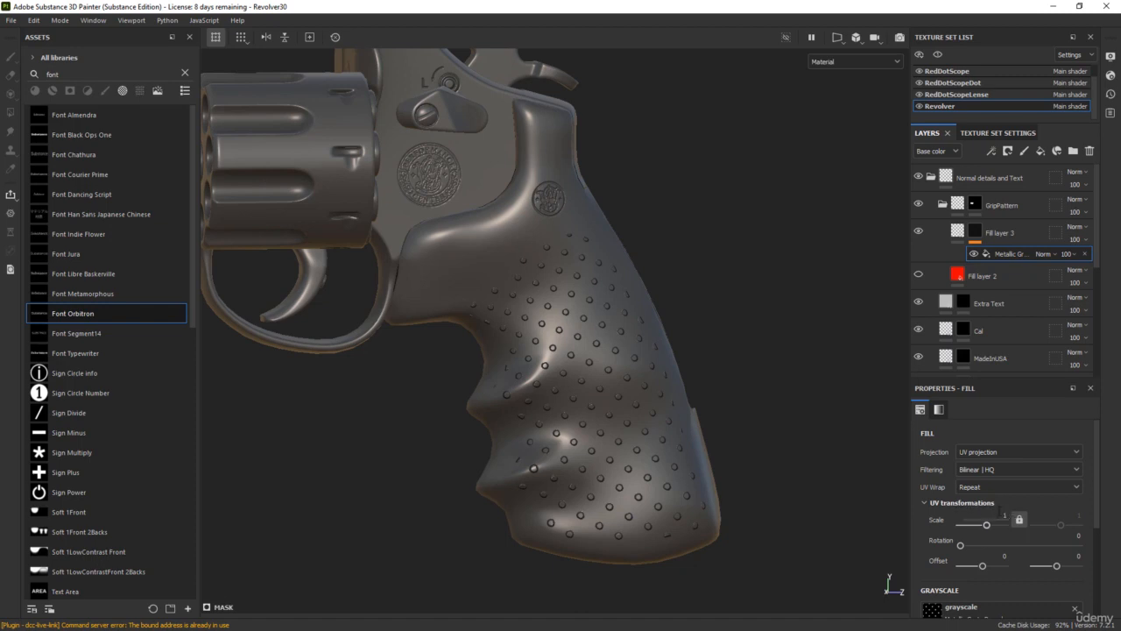
scroll(1007, 515, "down", 5)
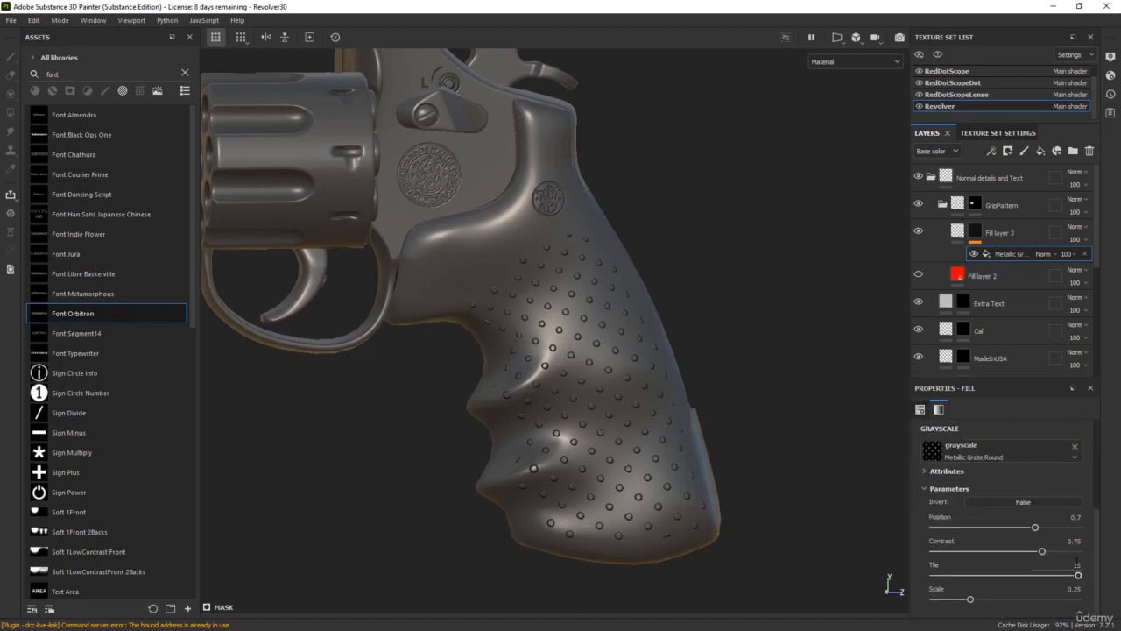
scroll(1003, 517, "up", 5)
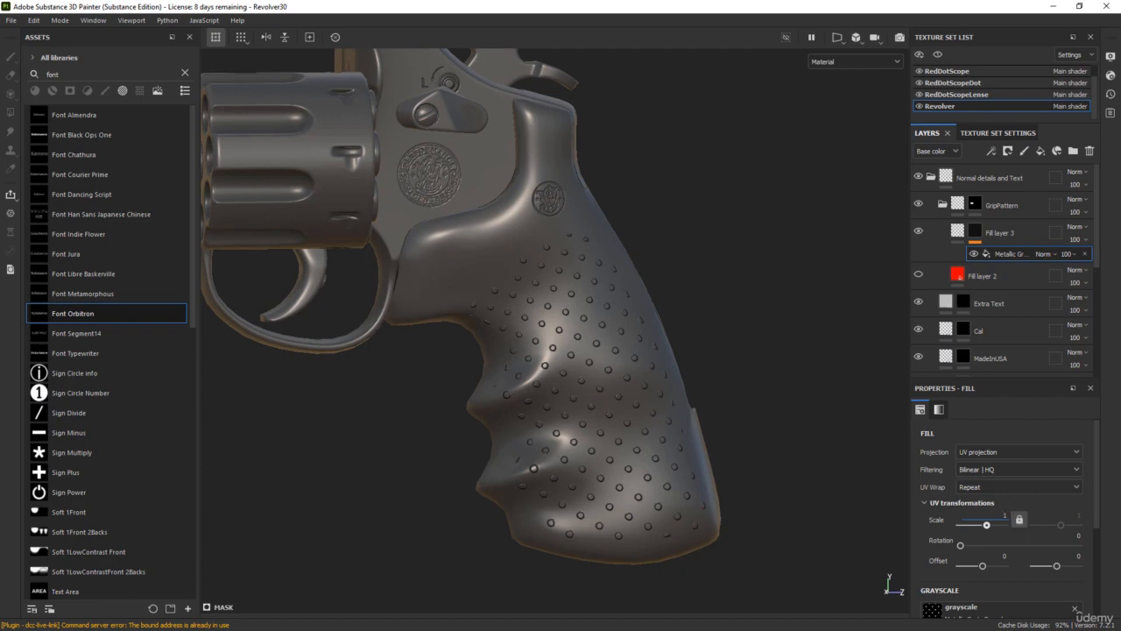
key("Return")
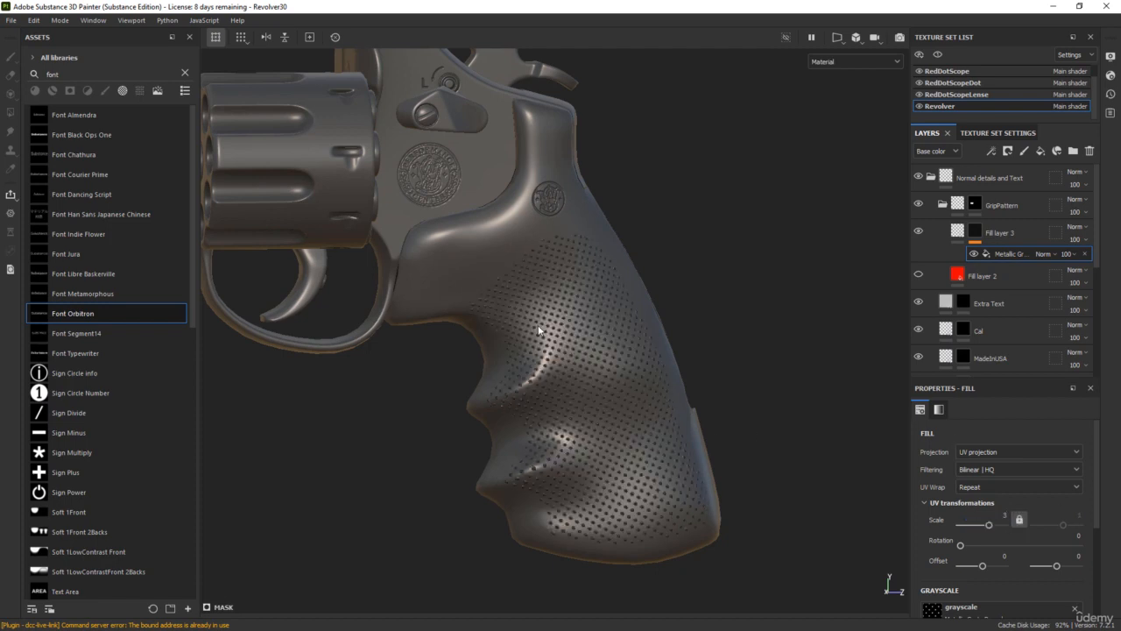
scroll(540, 338, "up", 3)
mouse_move(592, 336)
left_mouse_down("alt")
mouse_move(463, 290)
mouse_move(480, 346)
mouse_move(592, 338)
left_mouse_up("alt")
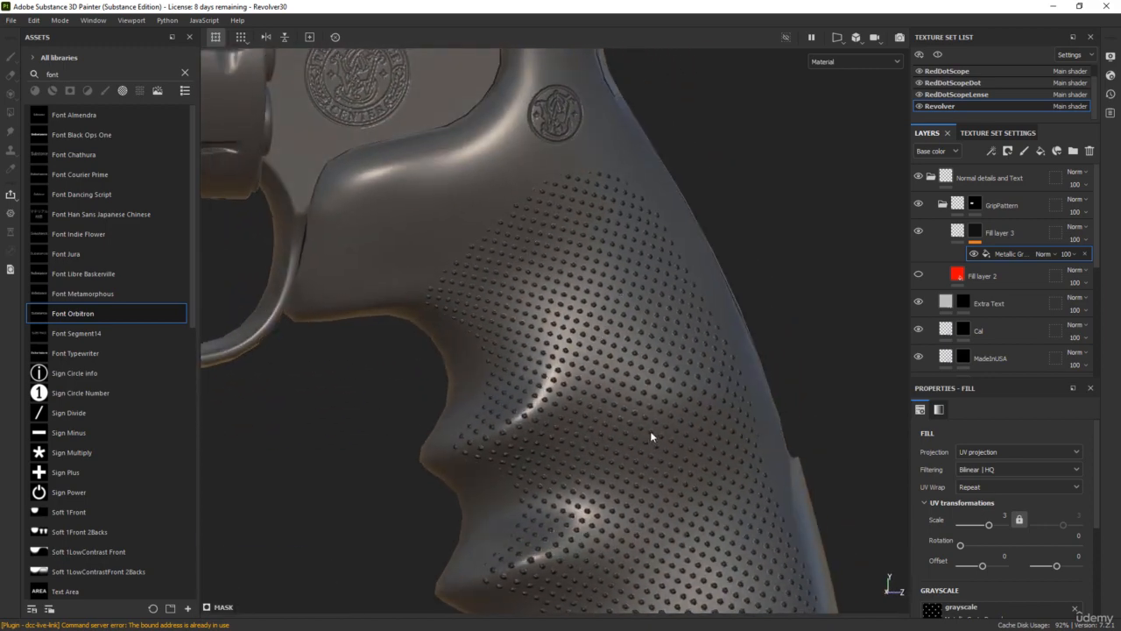
- Rename the dotted fill layer as Small Dots
double_click(999, 232)
type("s")
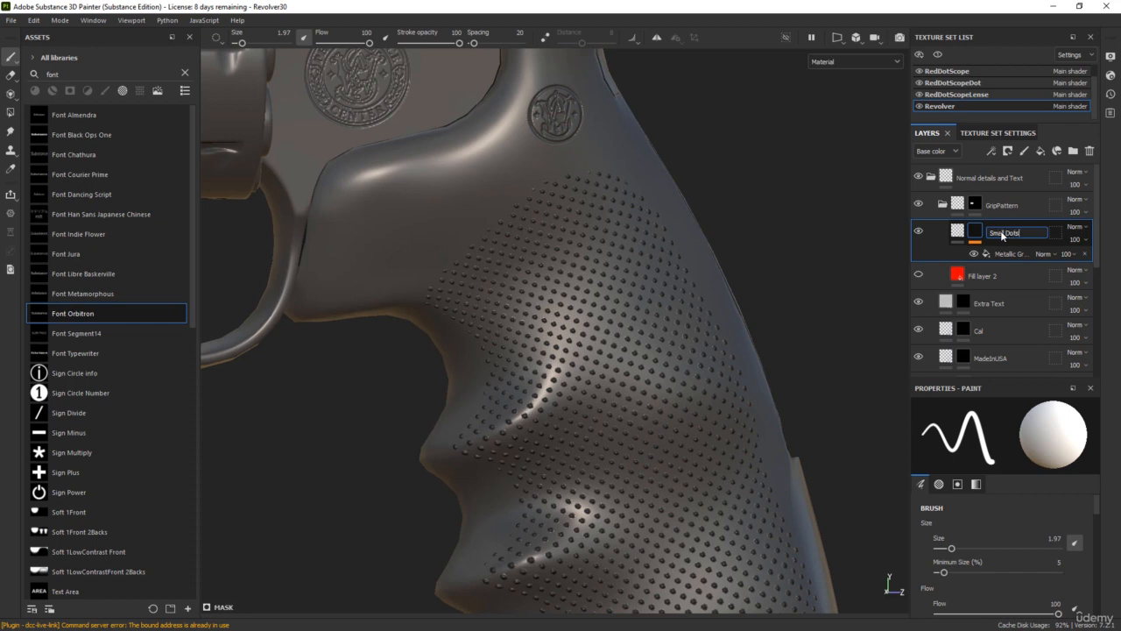
key("Return")
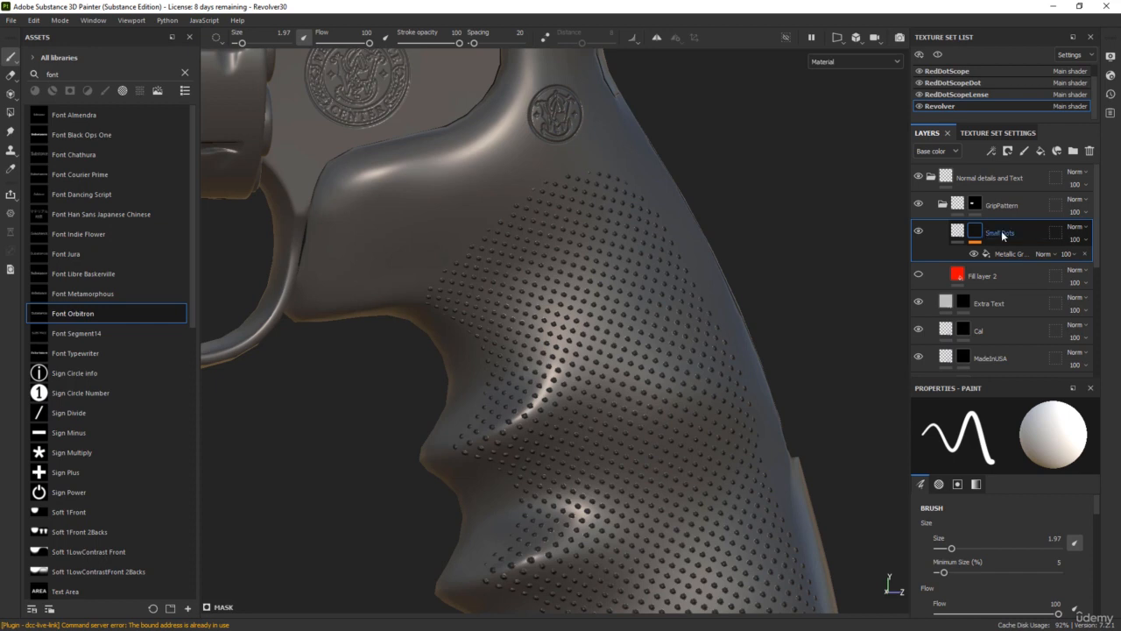
- Duplicate the Small Dots layer and rename the copy as Big Dots
right_click(1002, 235)
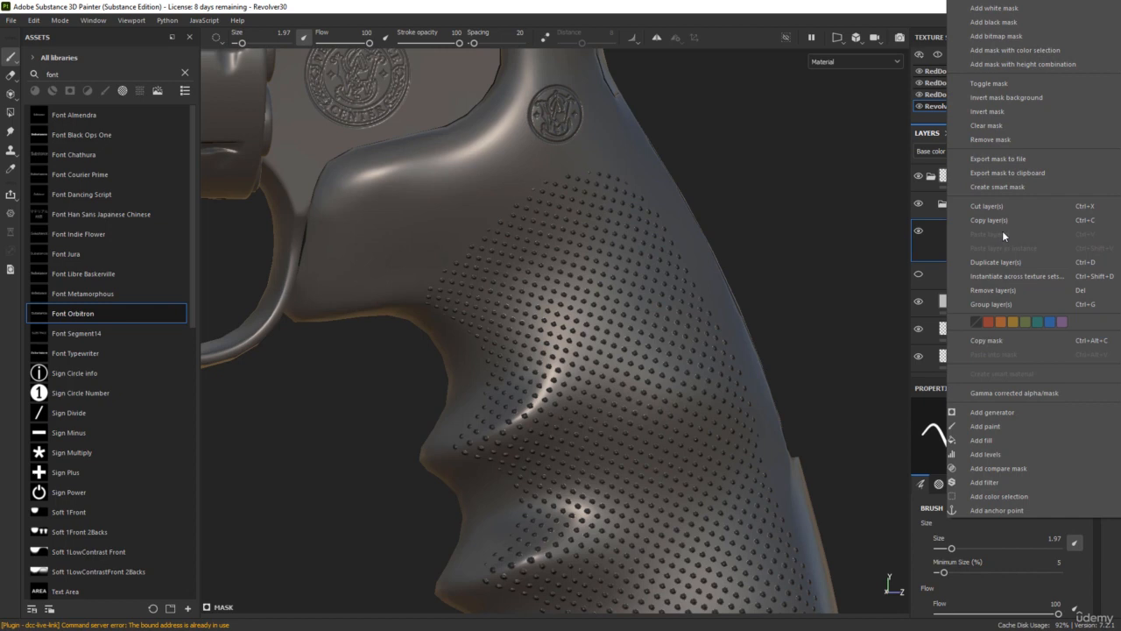
left_click(998, 263)
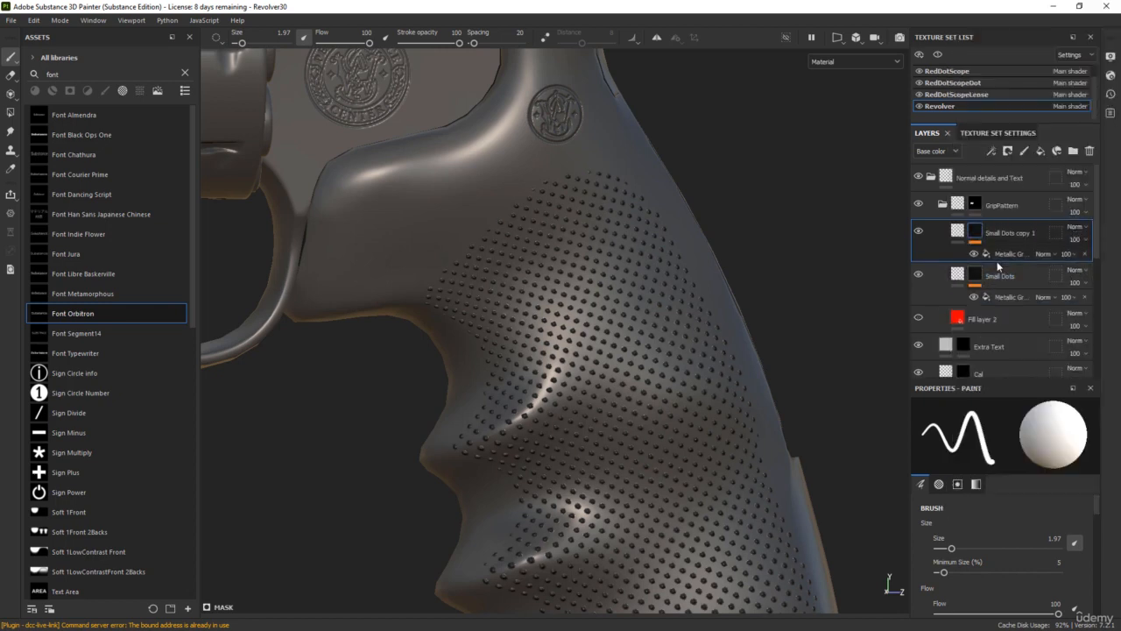
double_click(1011, 233)
type("B")
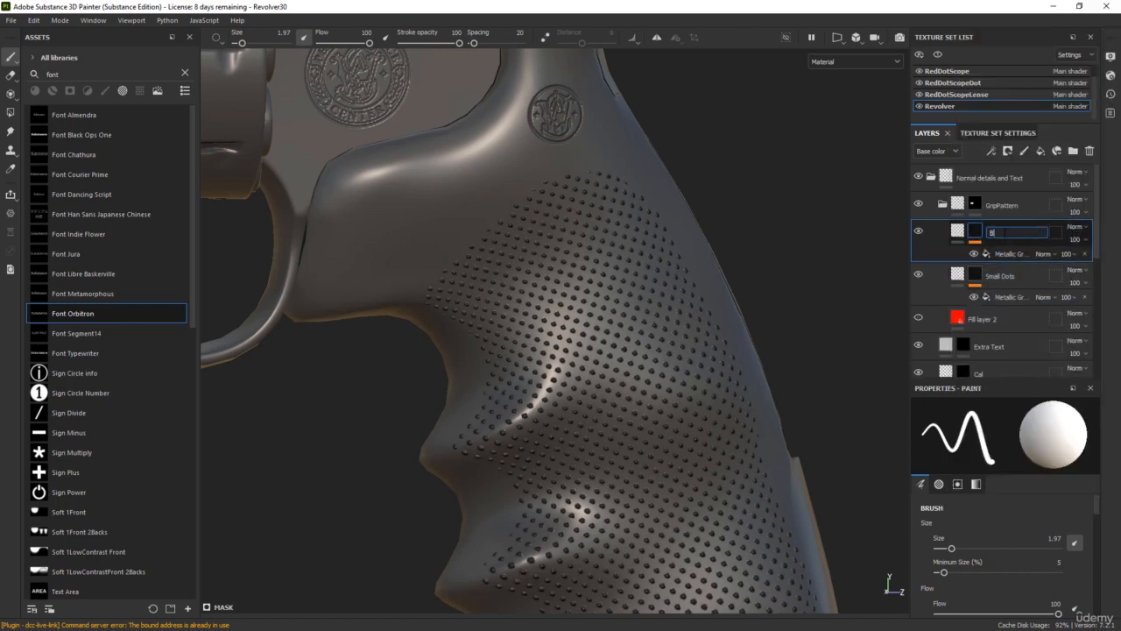
type("ig Dots")
key("Return")
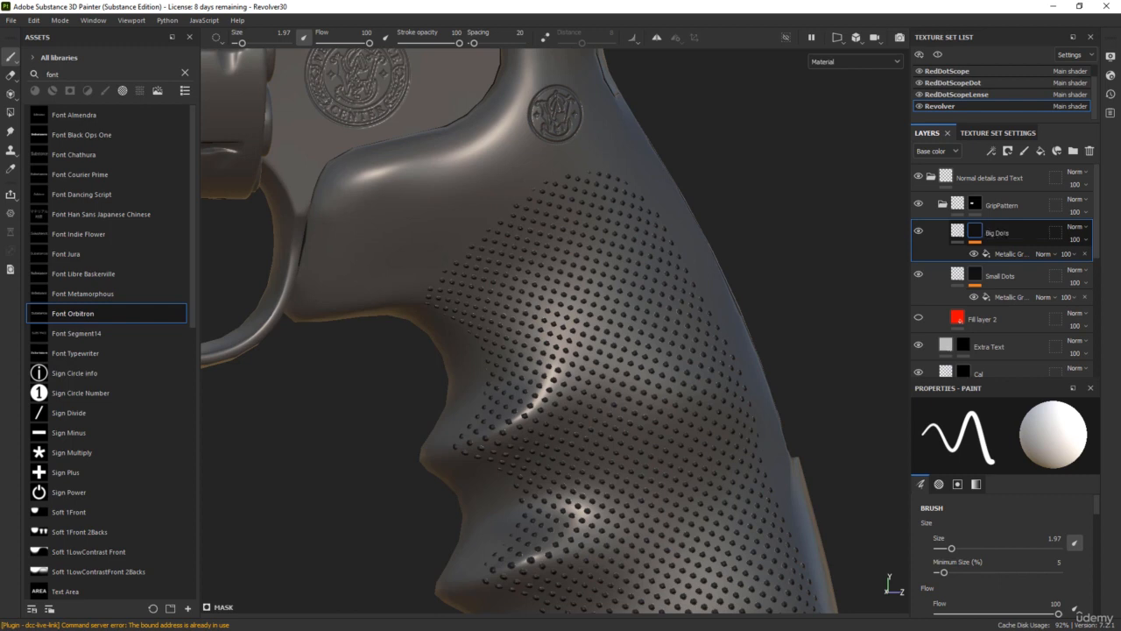
- Set the UV transformation scale of the Big Dots mask pattern to 1.5
left_click(1008, 254)
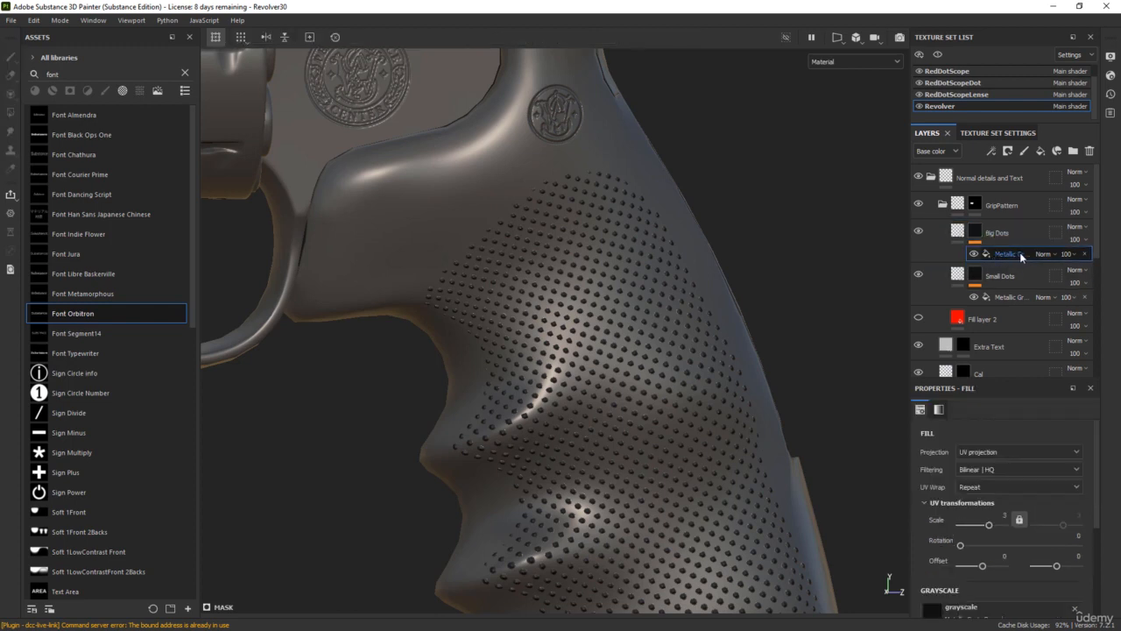
double_click(1005, 515)
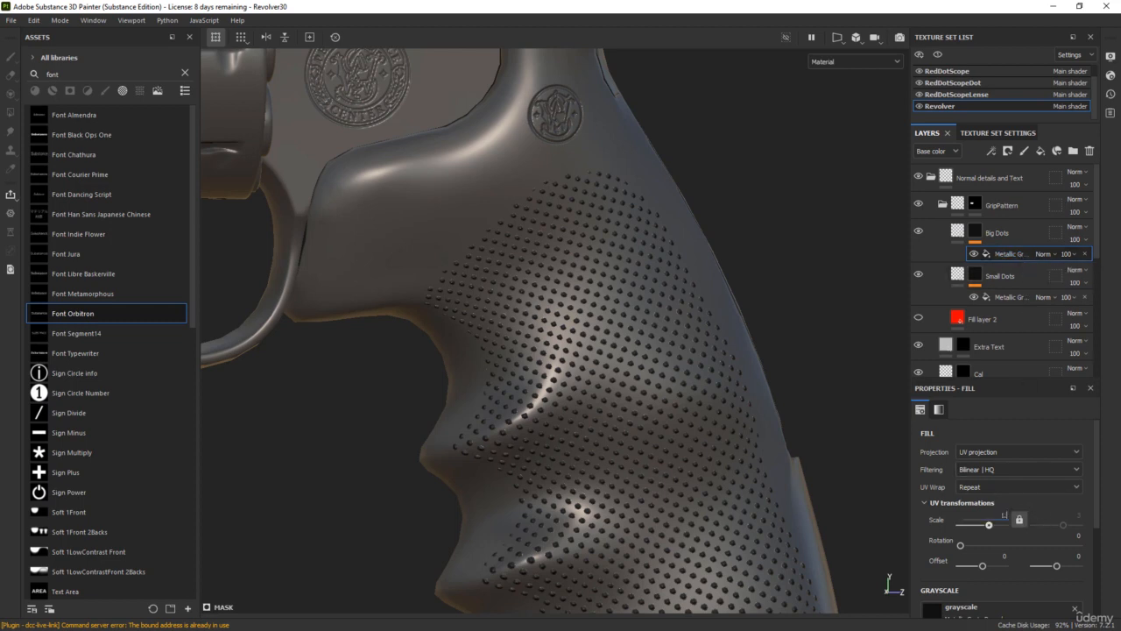
key("Return")
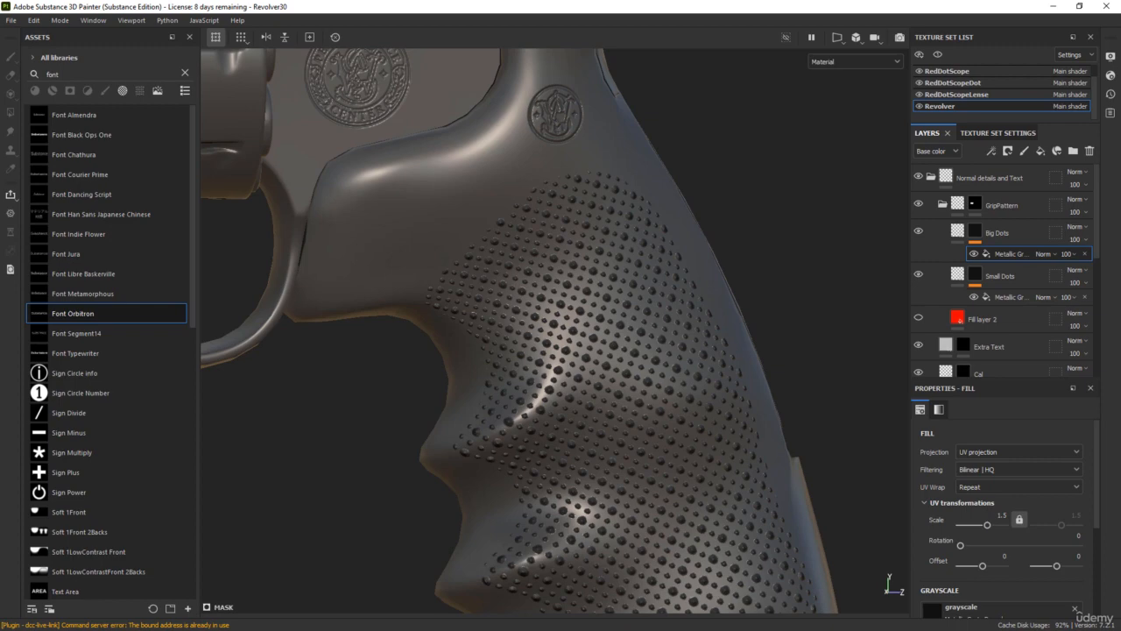
scroll(579, 287, "up", 5)
scroll(601, 267, "down", 7)
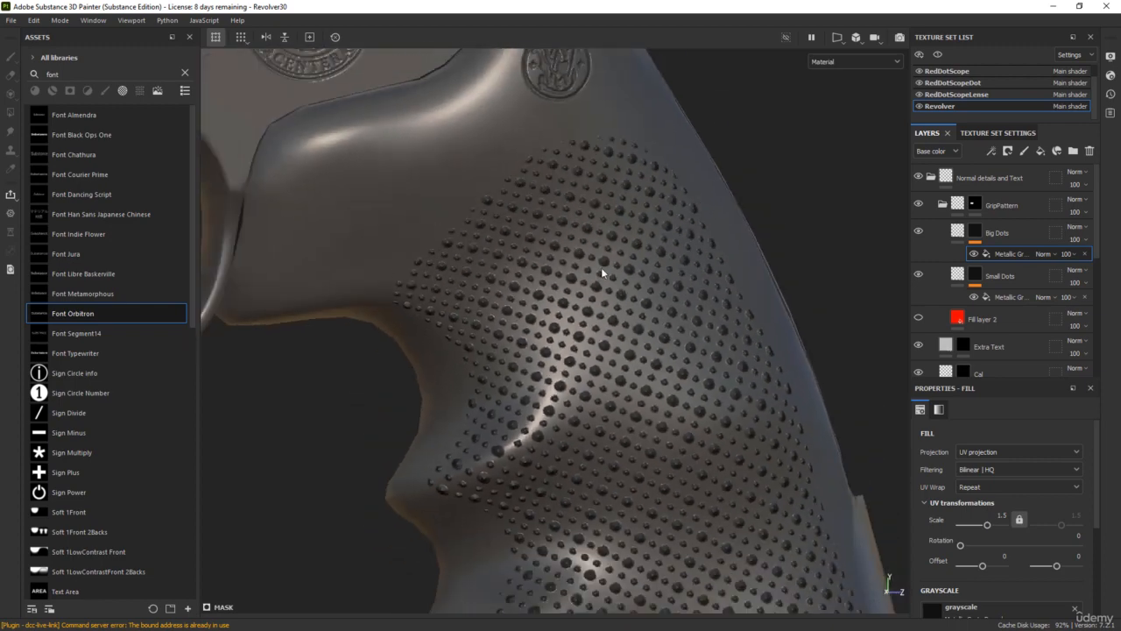
- Compare the dot pattern on the revolver's grip with the reference photo of the real grip
scroll(602, 265, "down", 2)
left_click_drag(490, 289, 434, 321, "alt")
scroll(570, 266, "up", 5)
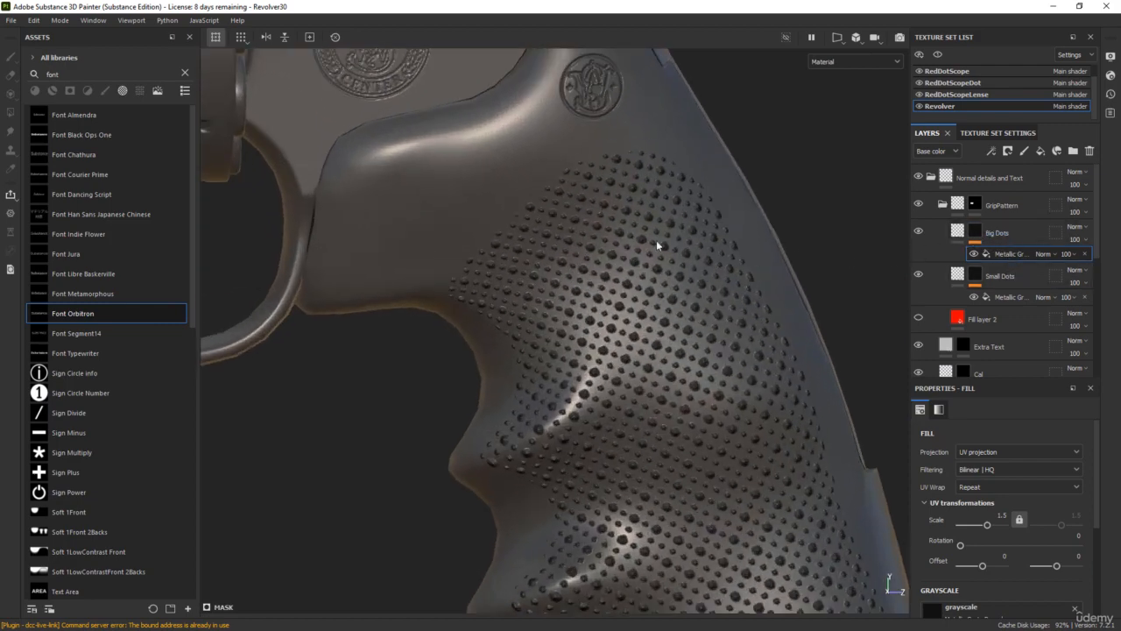
scroll(656, 246, "up", 5)
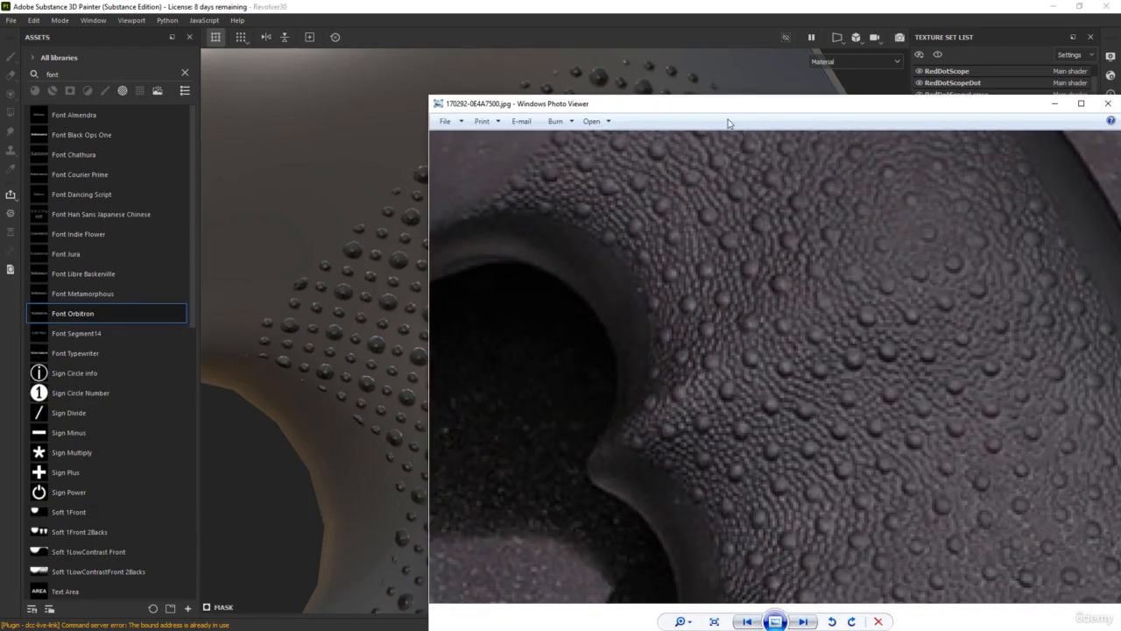
scroll(750, 315, "down", 3)
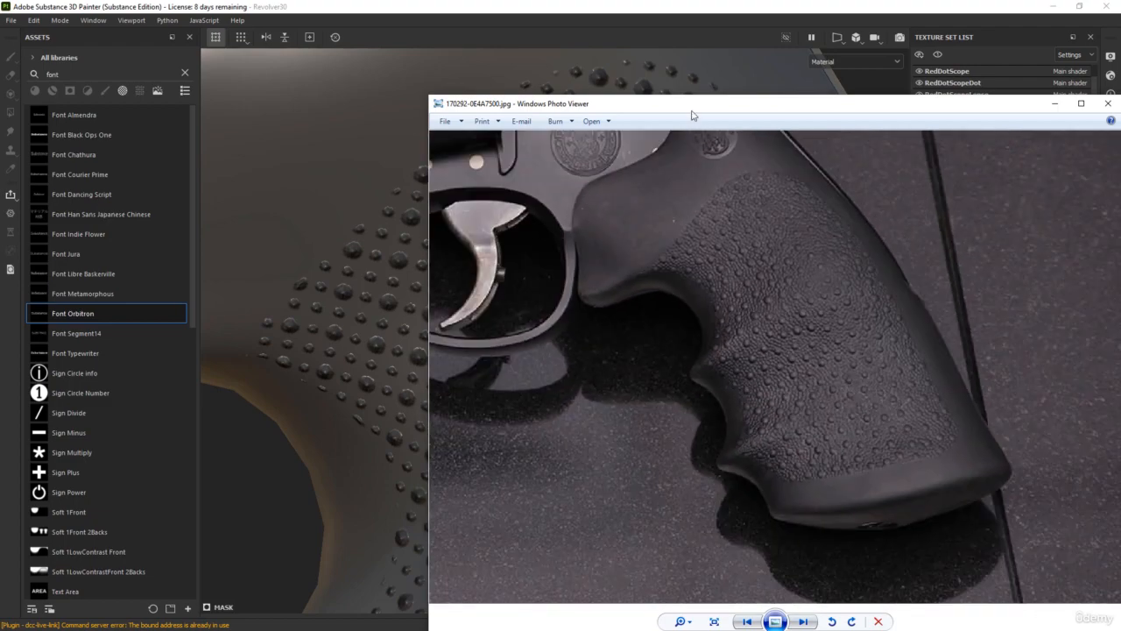
mouse_move(695, 114)
left_mouse_down()
mouse_move(913, 133)
mouse_move(1120, 175)
left_mouse_up()
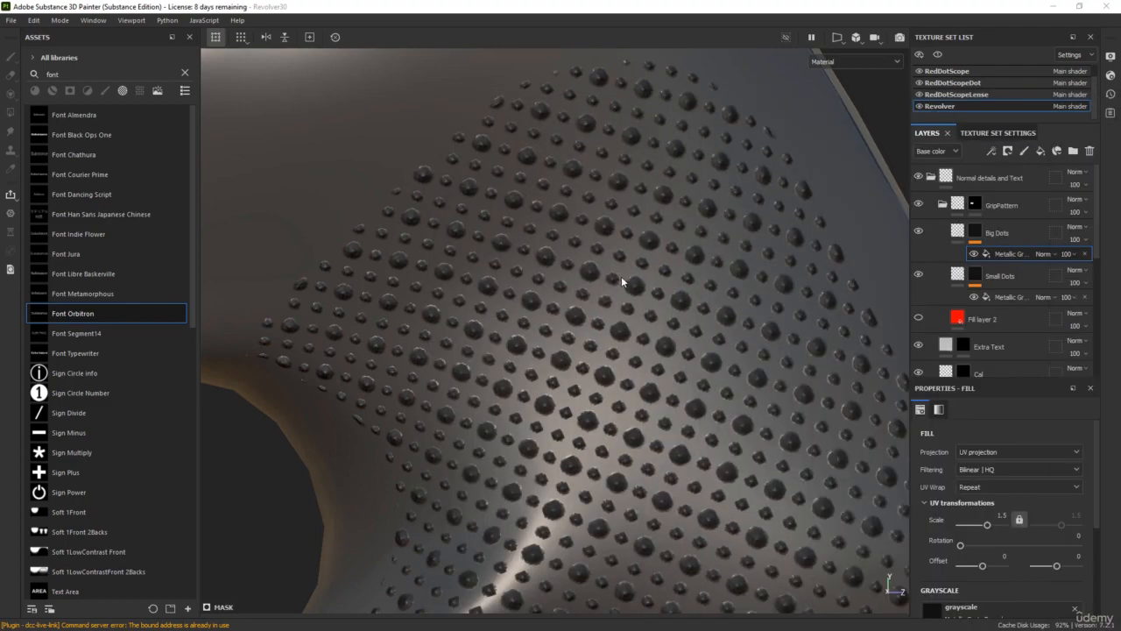
scroll(660, 409, "down", 10)
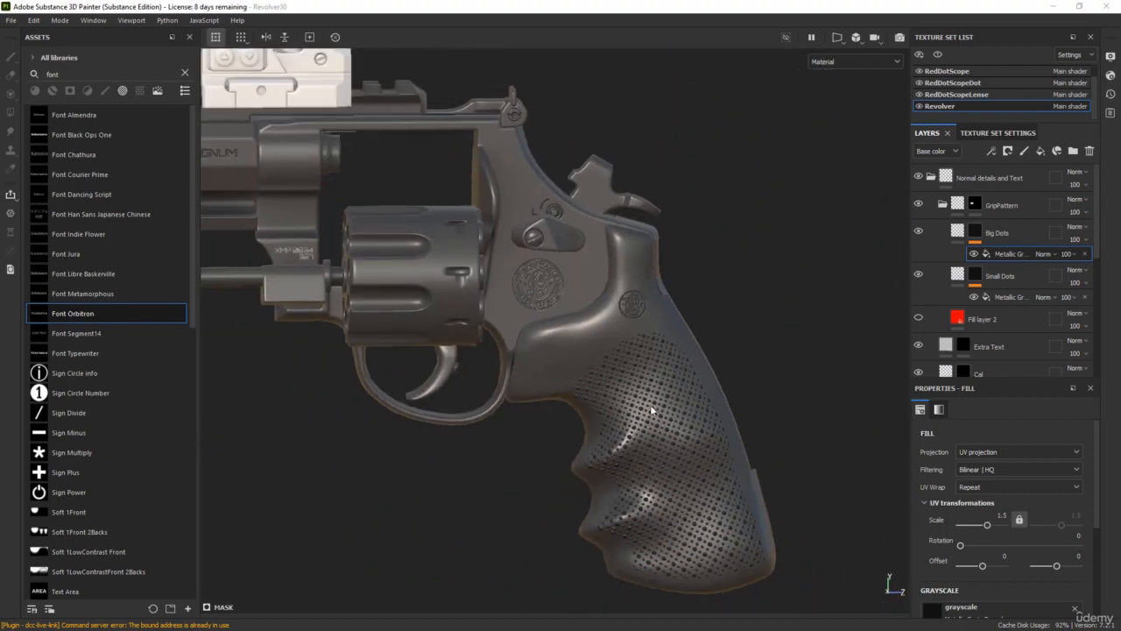
middle_click_drag(654, 411, 651, 346, "alt")
left_click_drag(579, 369, 630, 369, "alt")
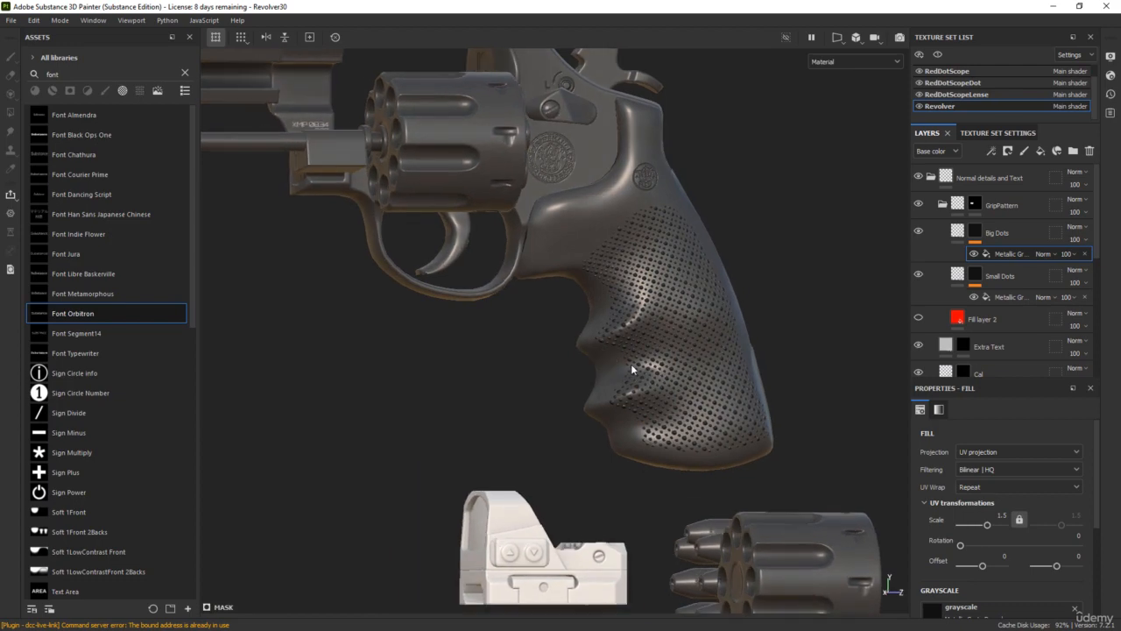
- Switch to the web browser and examine the moire effect image results
left_click_drag(1120, 333, 653, 105)
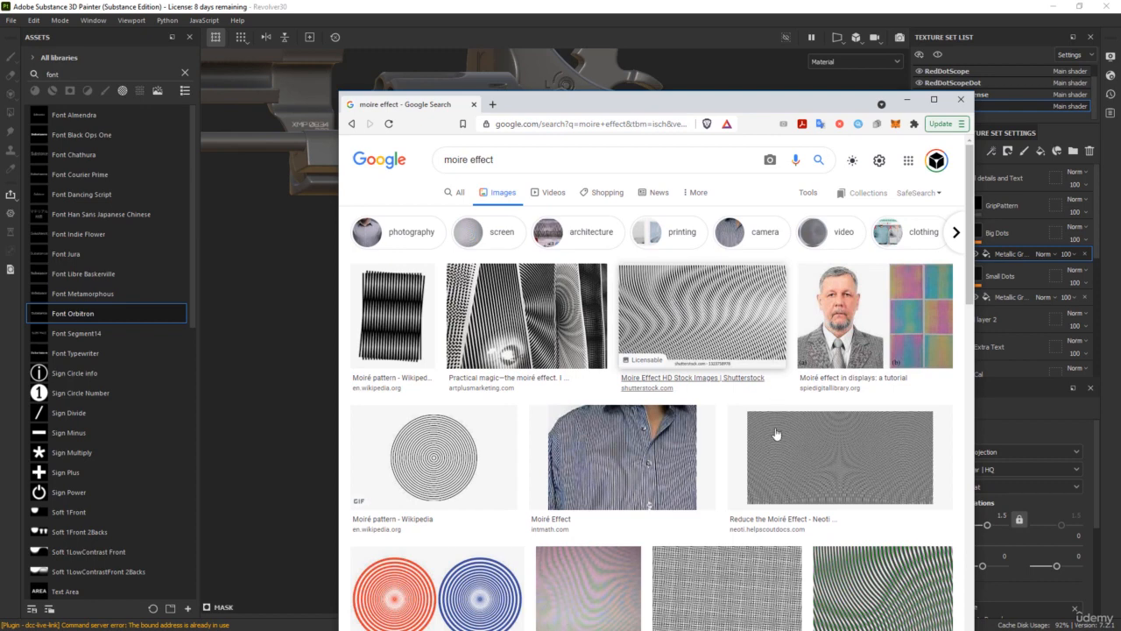
scroll(683, 414, "down", 2)
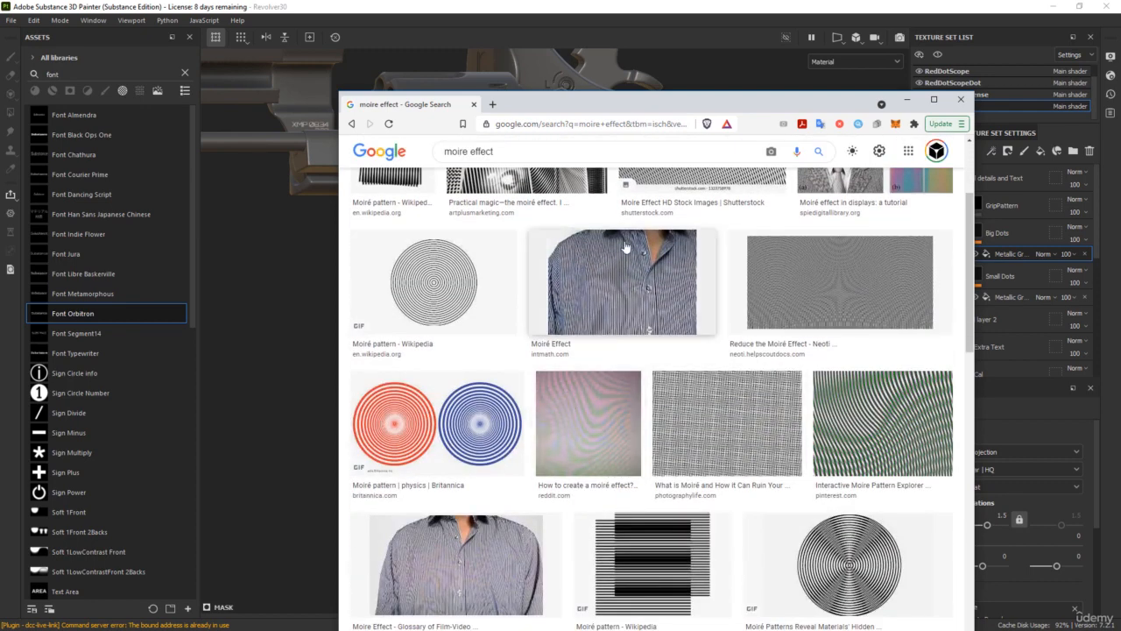
scroll(630, 359, "down", 2)
scroll(650, 380, "up", 4)
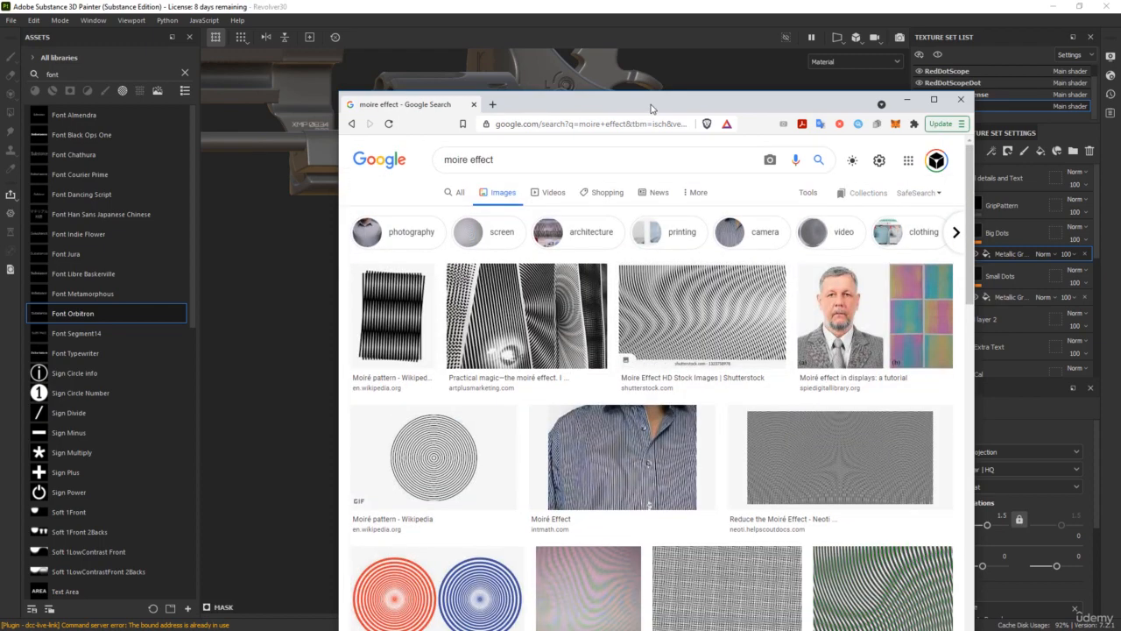
left_click_drag(651, 105, 1120, 123)
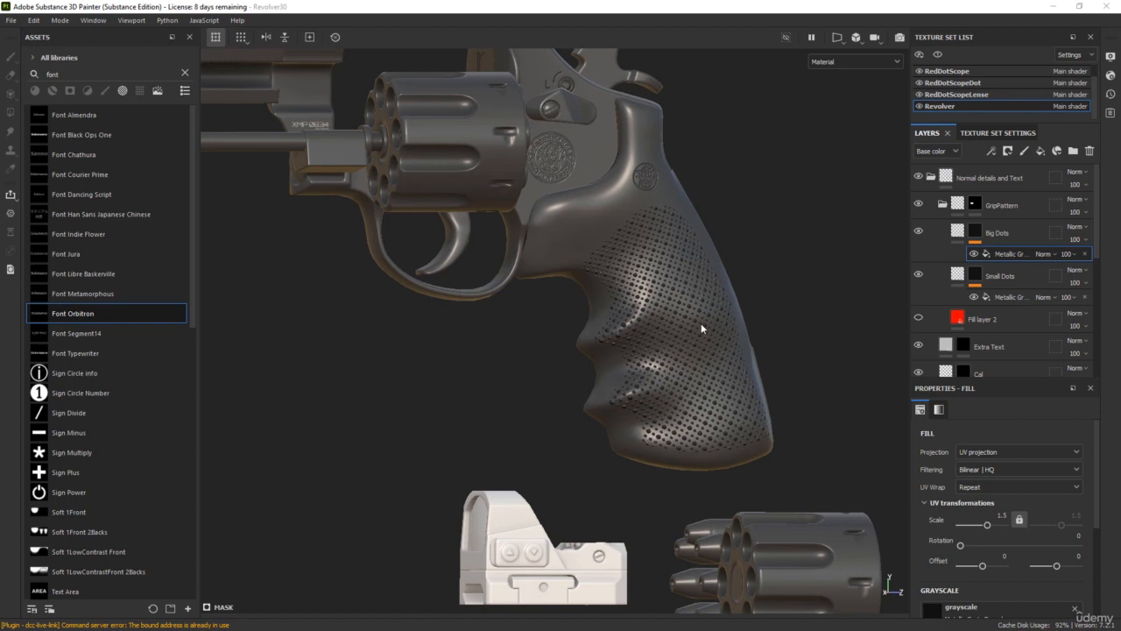
- Set the blending mode of the Big Dots layer to Replace for the height channel
scroll(697, 316, "up", 5)
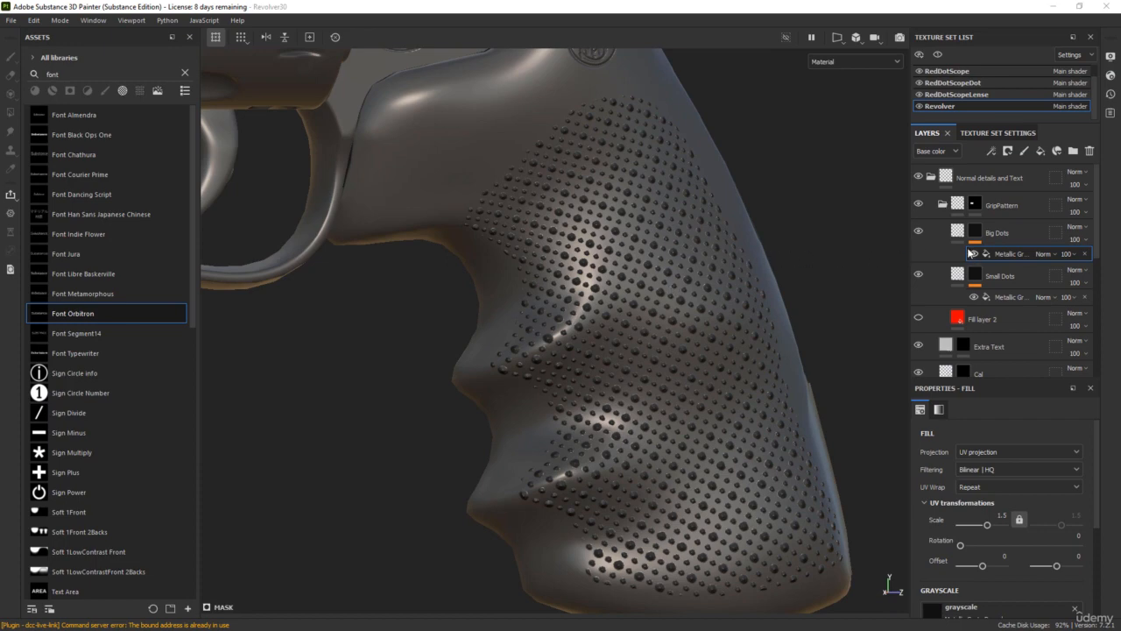
left_click_drag(767, 257, 588, 233, "alt")
scroll(588, 233, "up", 4)
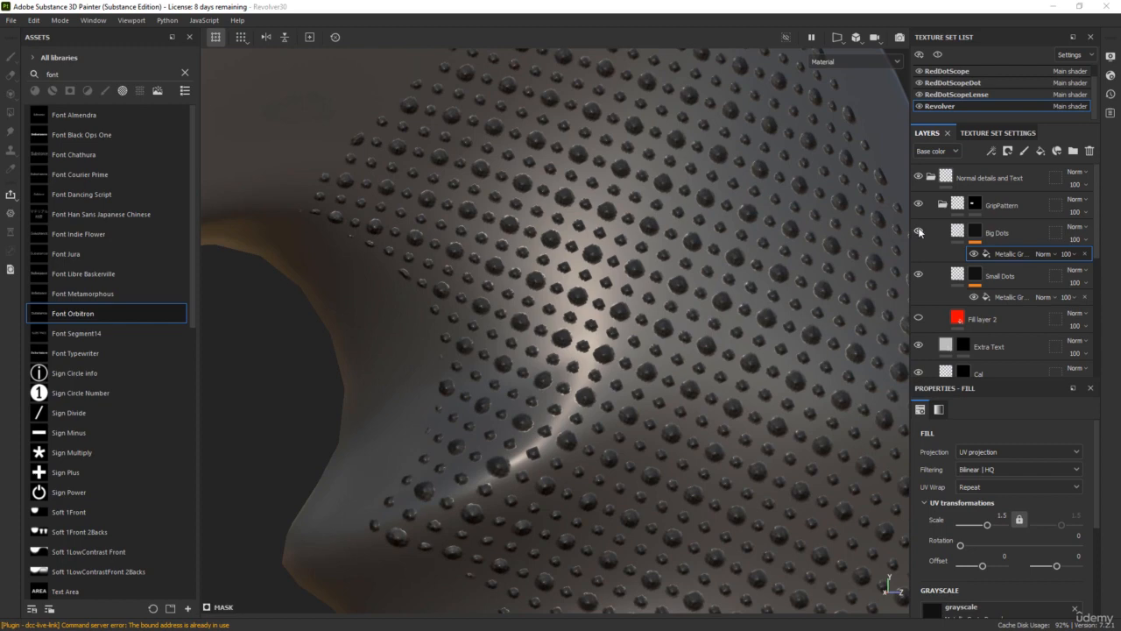
scroll(784, 347, "up", 5)
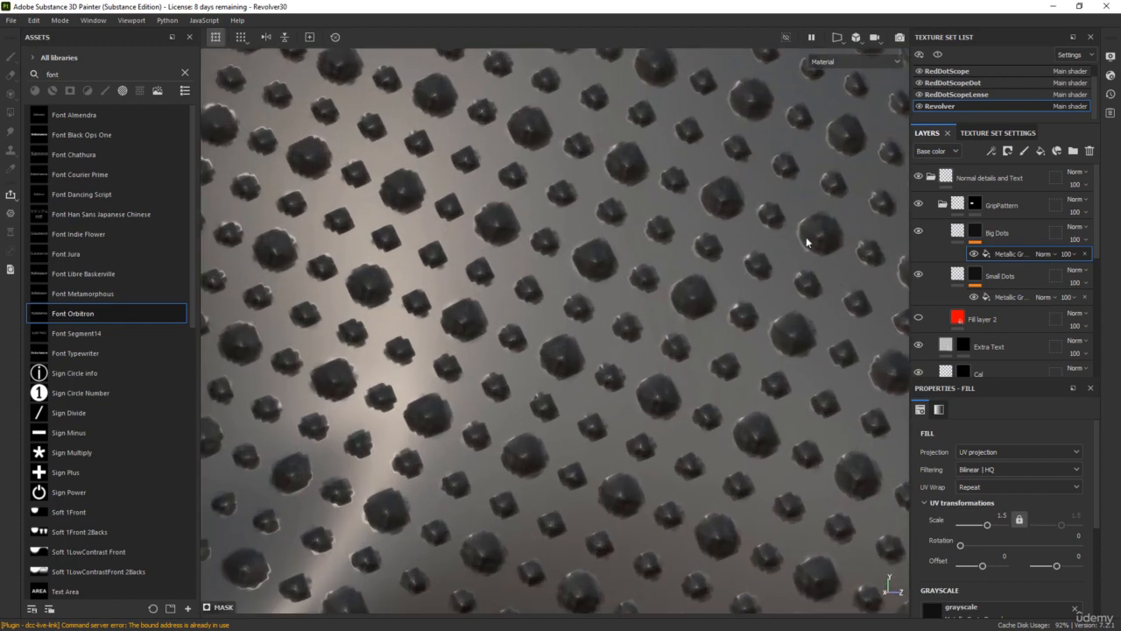
left_click(1009, 233)
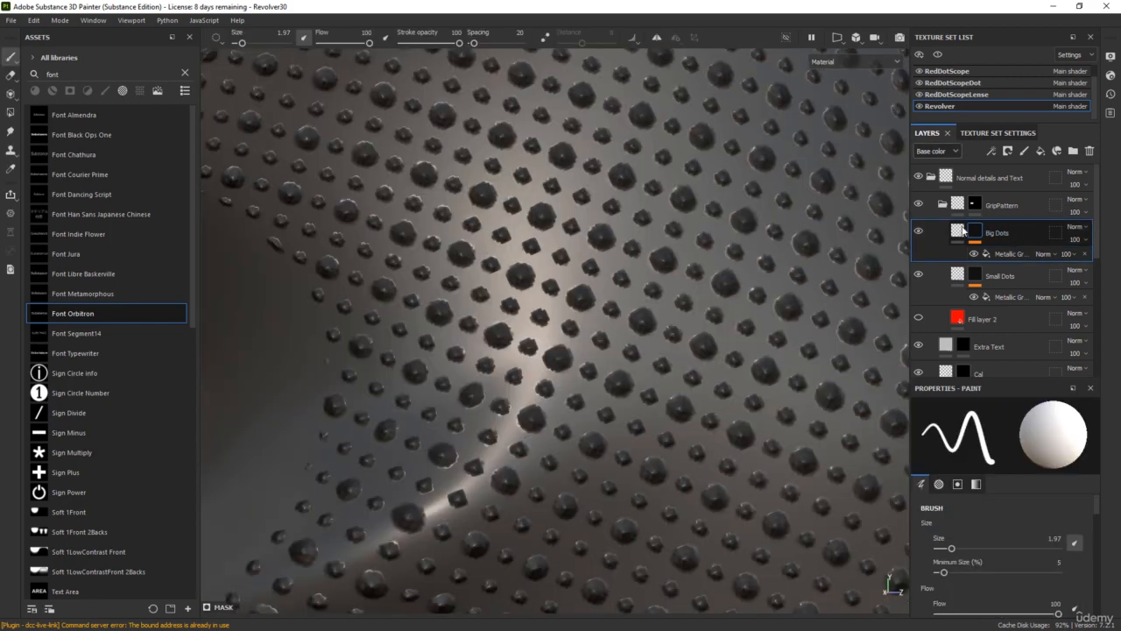
left_click(937, 151)
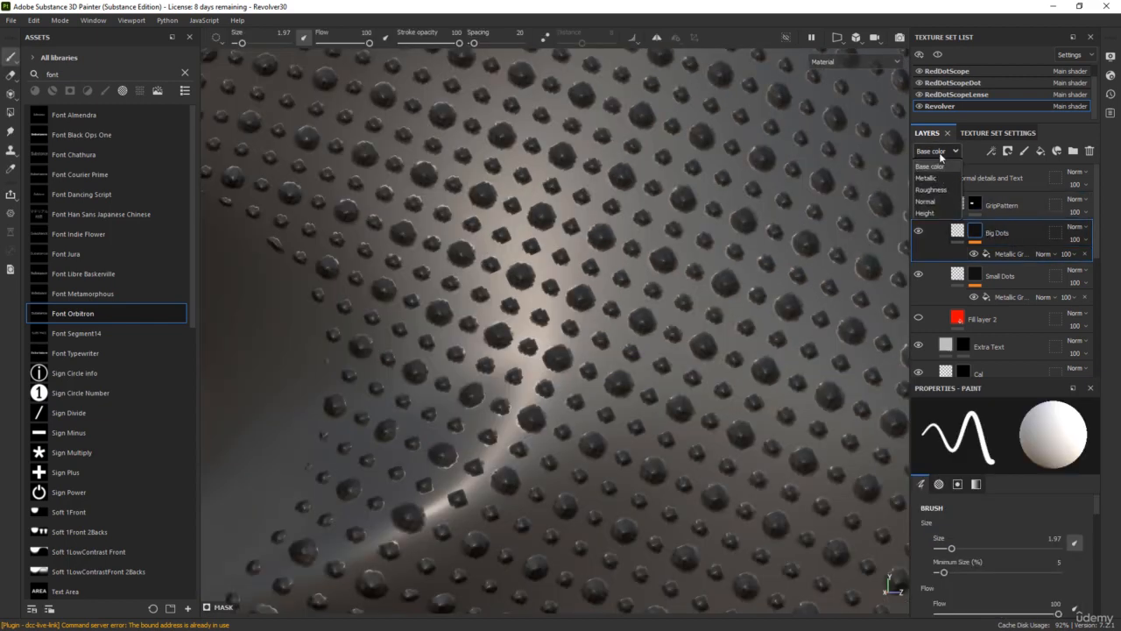
left_click(927, 214)
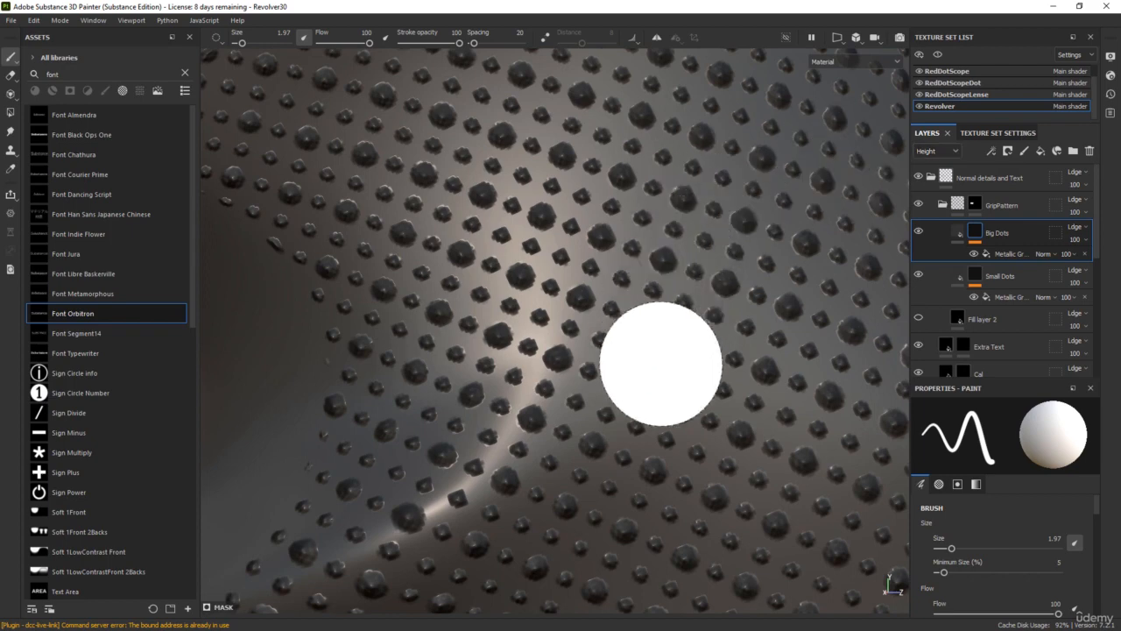
left_click(1077, 229)
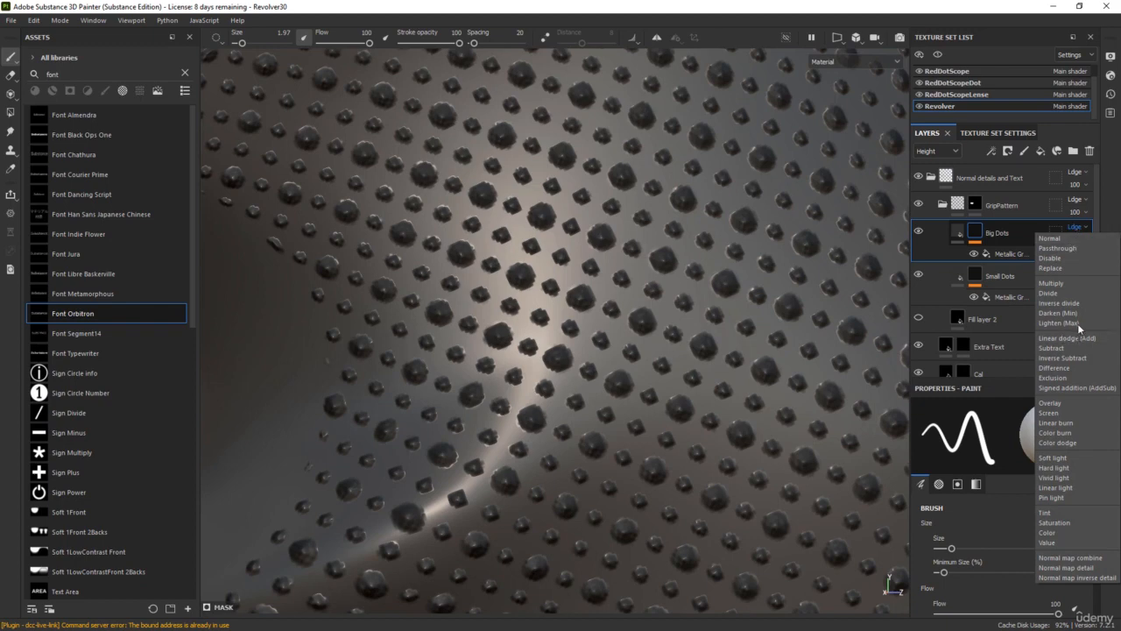
left_click(1073, 268)
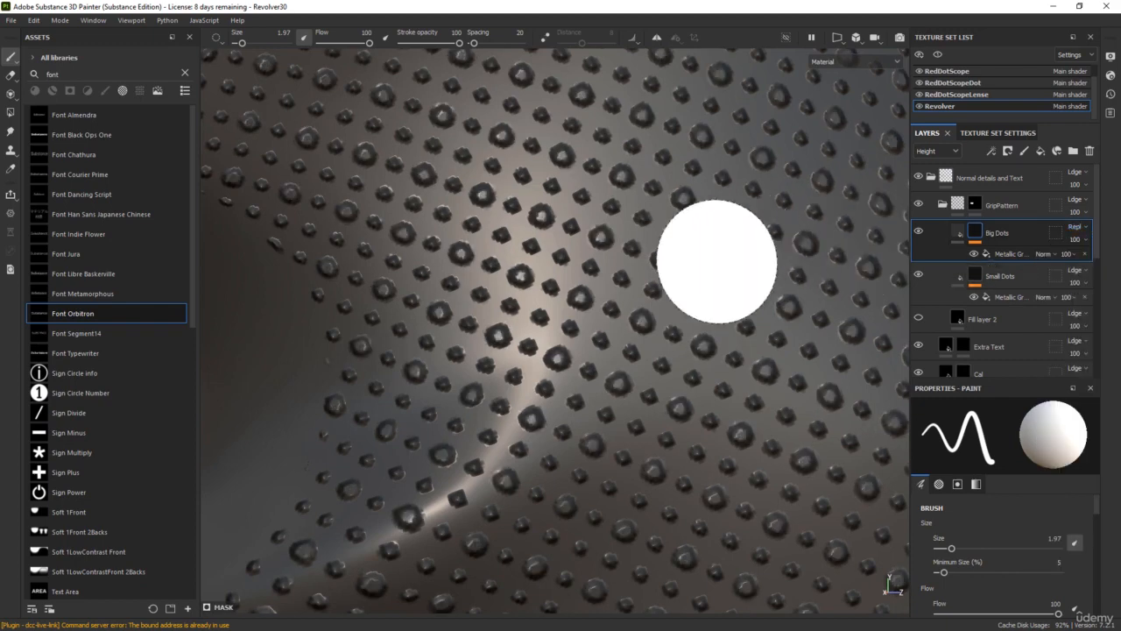
- Set the height value of the Big Dots fill to 0.2374
scroll(645, 323, "down", 3)
scroll(645, 322, "down", 4)
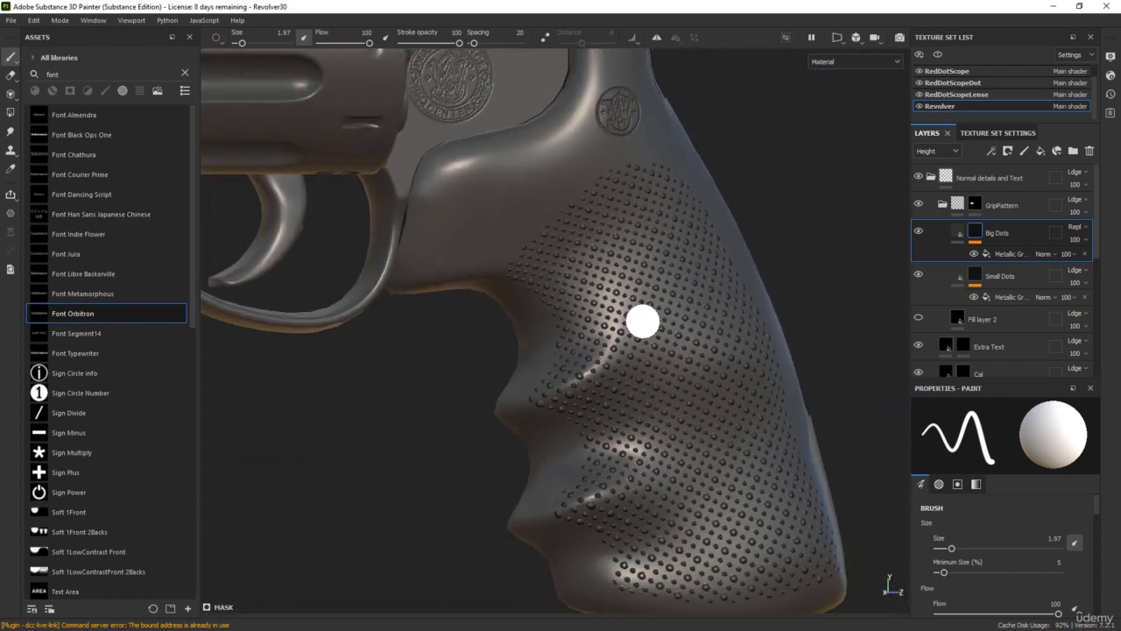
mouse_move(370, 427)
left_mouse_down("alt")
mouse_move(303, 426)
mouse_move(233, 450)
mouse_move(375, 420)
left_mouse_up("alt")
scroll(437, 407, "down", 4)
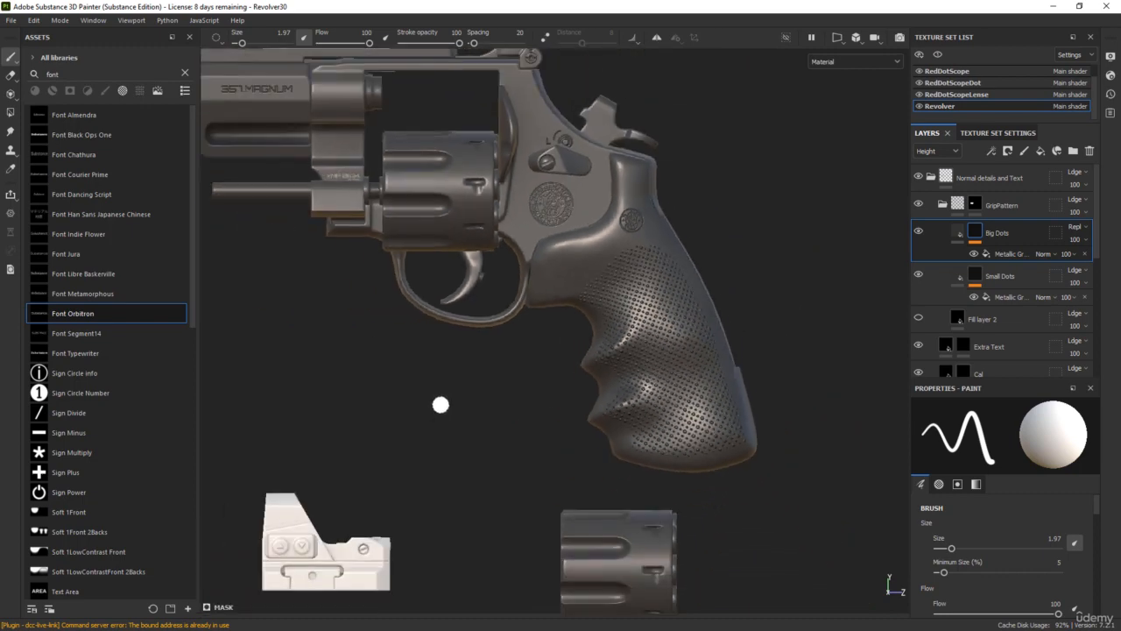
left_click_drag(440, 403, 475, 450, "alt")
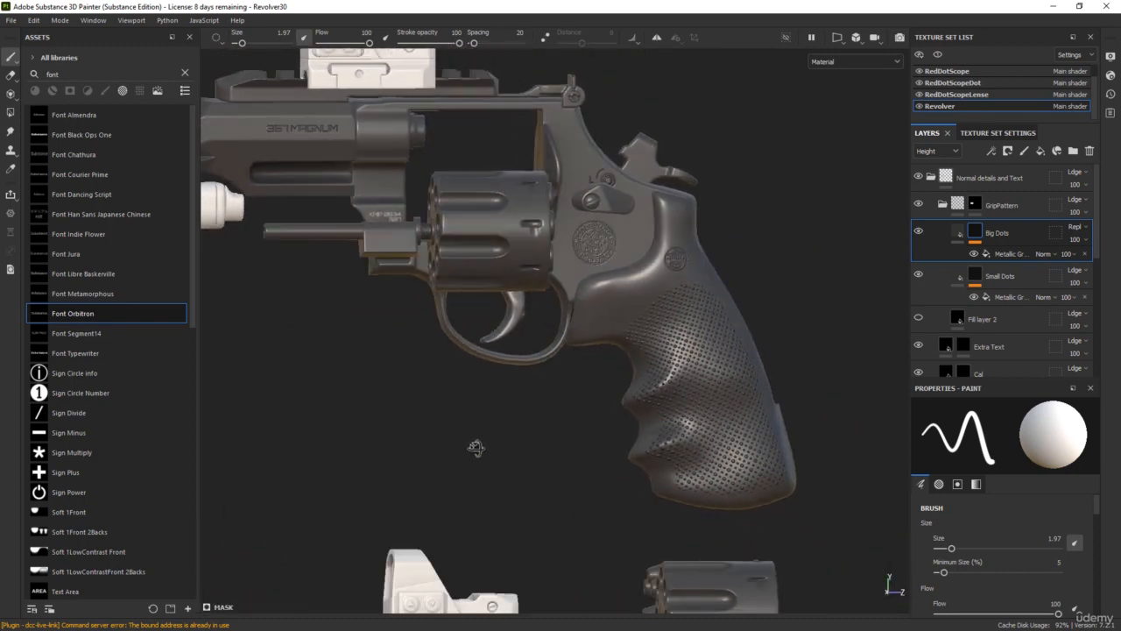
scroll(756, 420, "up", 3)
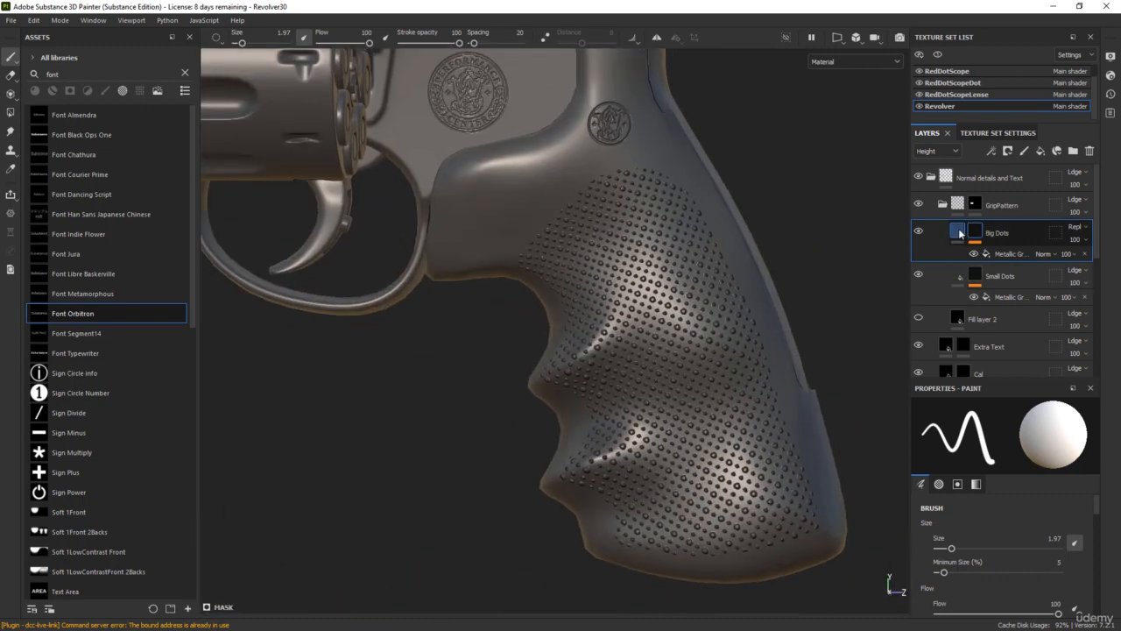
left_click(958, 232)
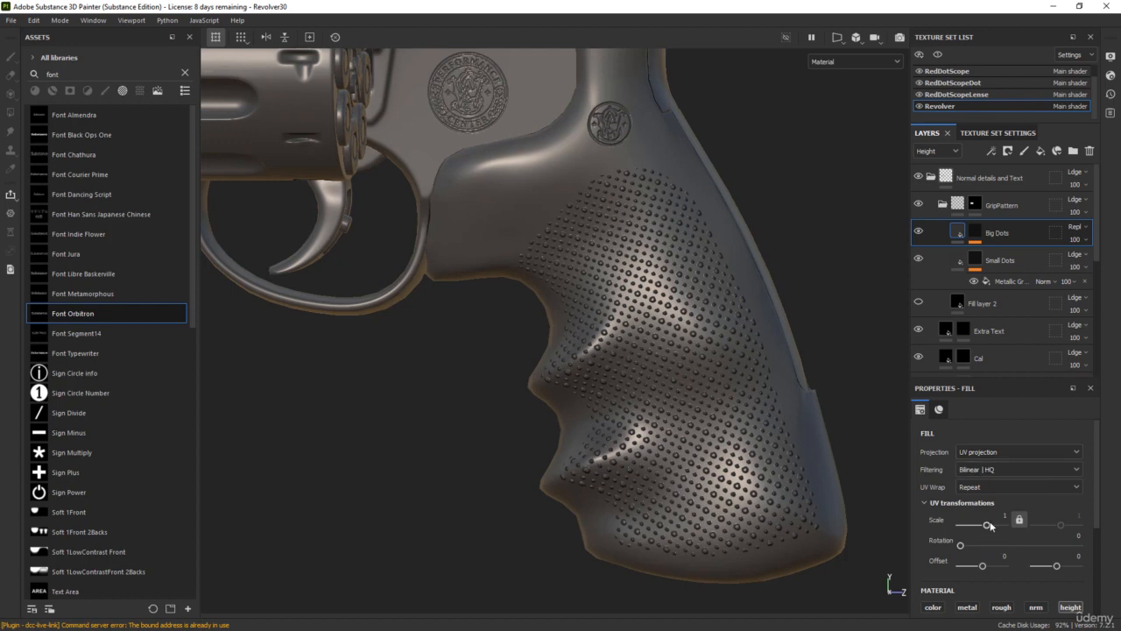
scroll(997, 532, "down", 2)
scroll(999, 533, "down", 2)
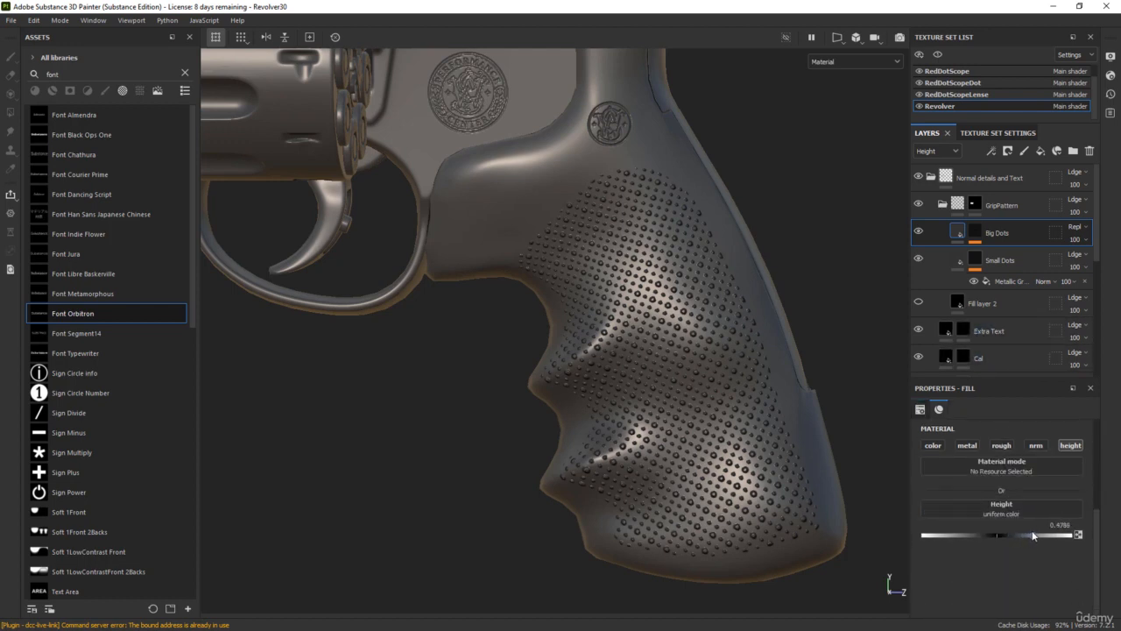
left_click_drag(1013, 535, 1014, 535)
left_click_drag(352, 405, 447, 316, "alt")
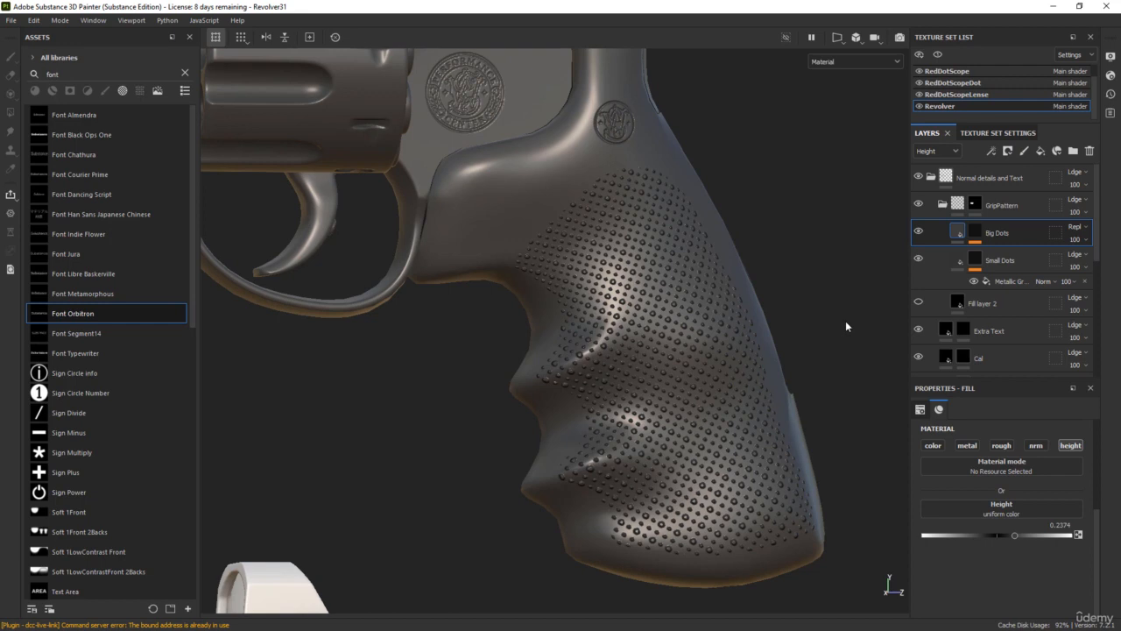
- Add a Blur filter to the Big Dots layer's mask
left_click(975, 233)
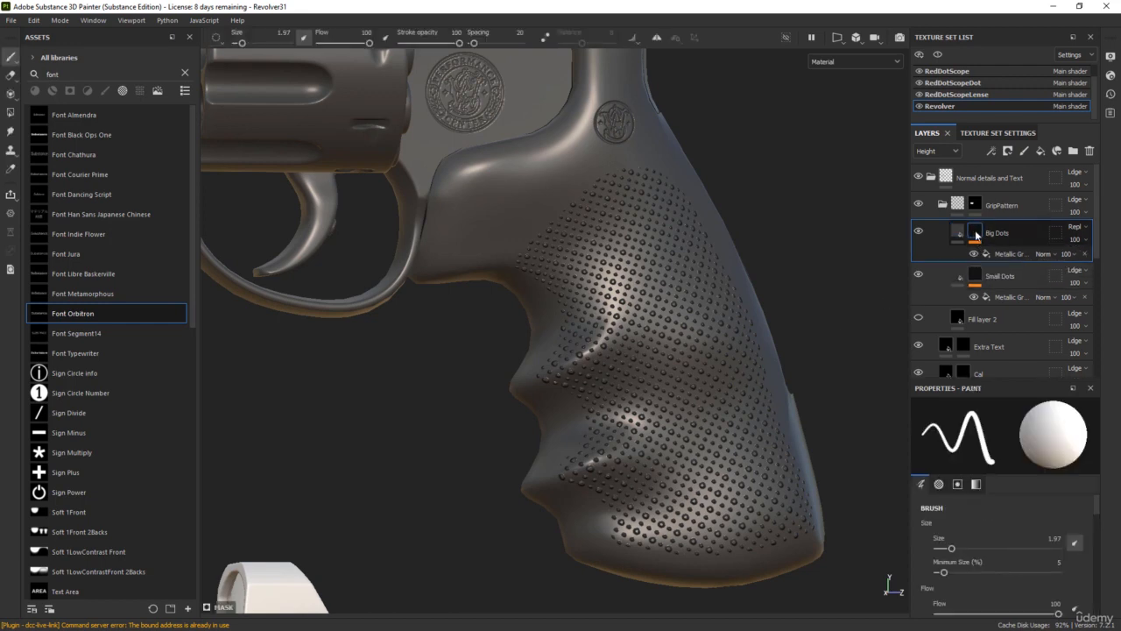
right_click(975, 232)
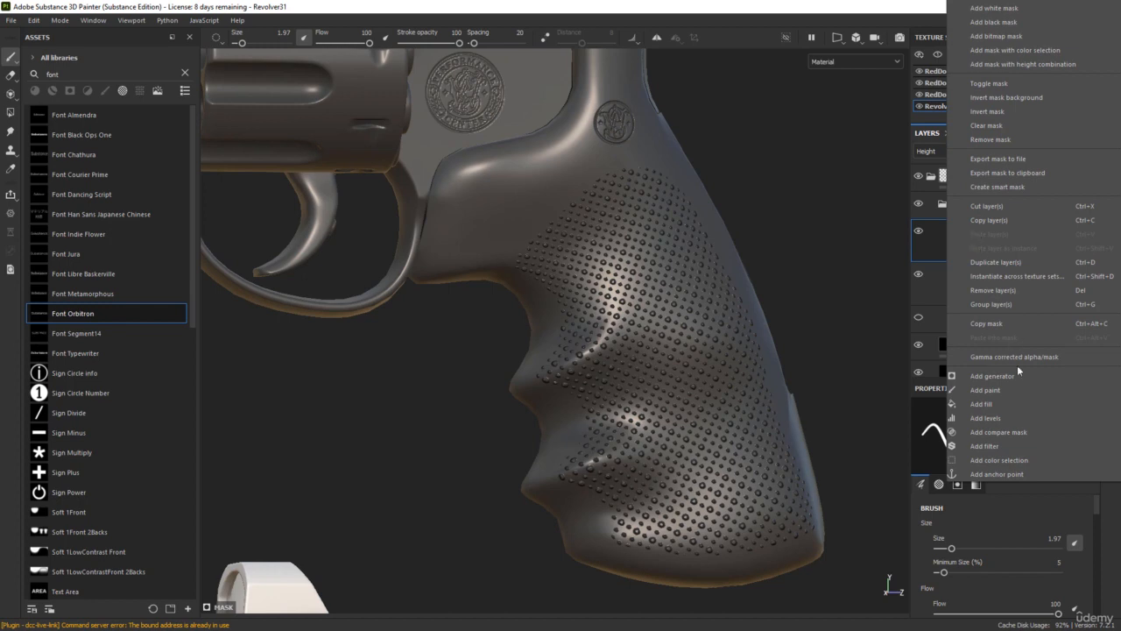
left_click(1004, 442)
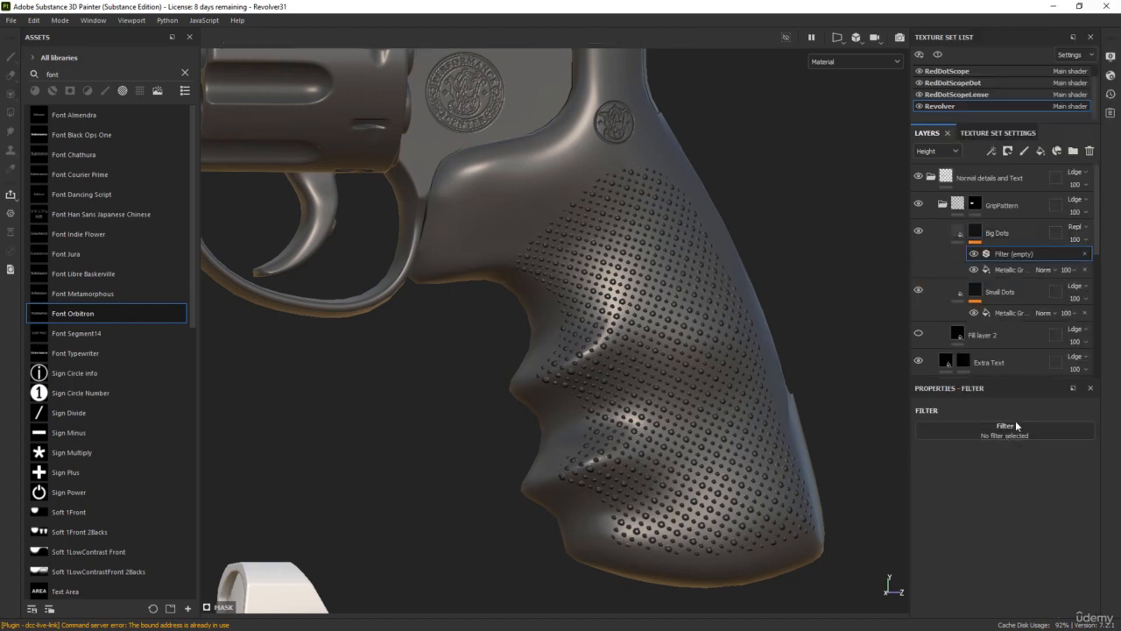
left_click(1015, 425)
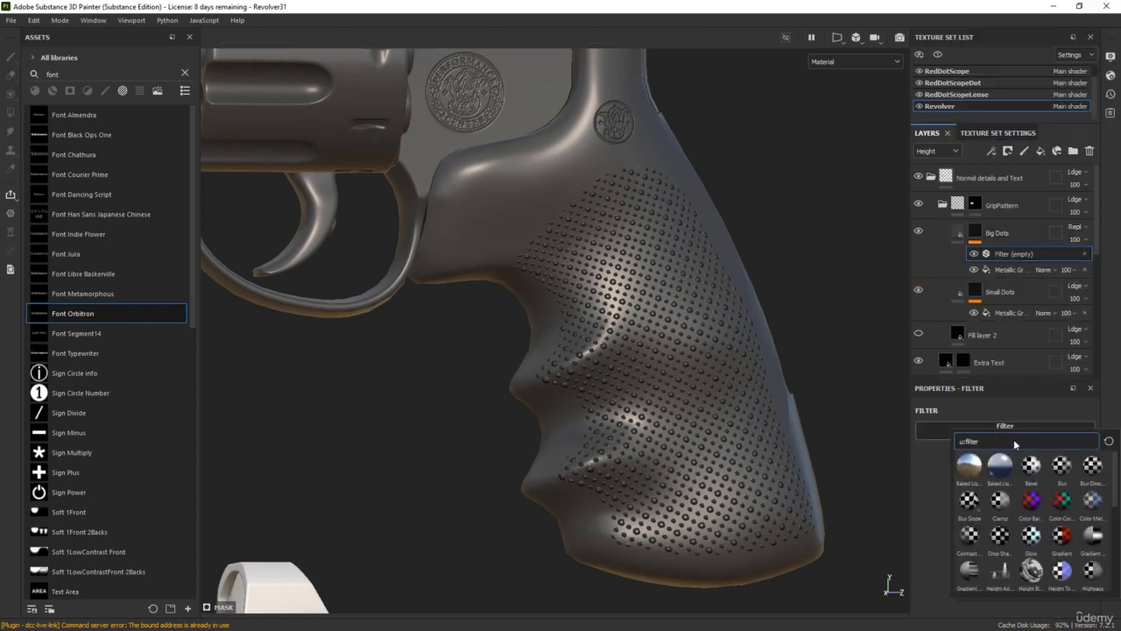
left_click(1062, 478)
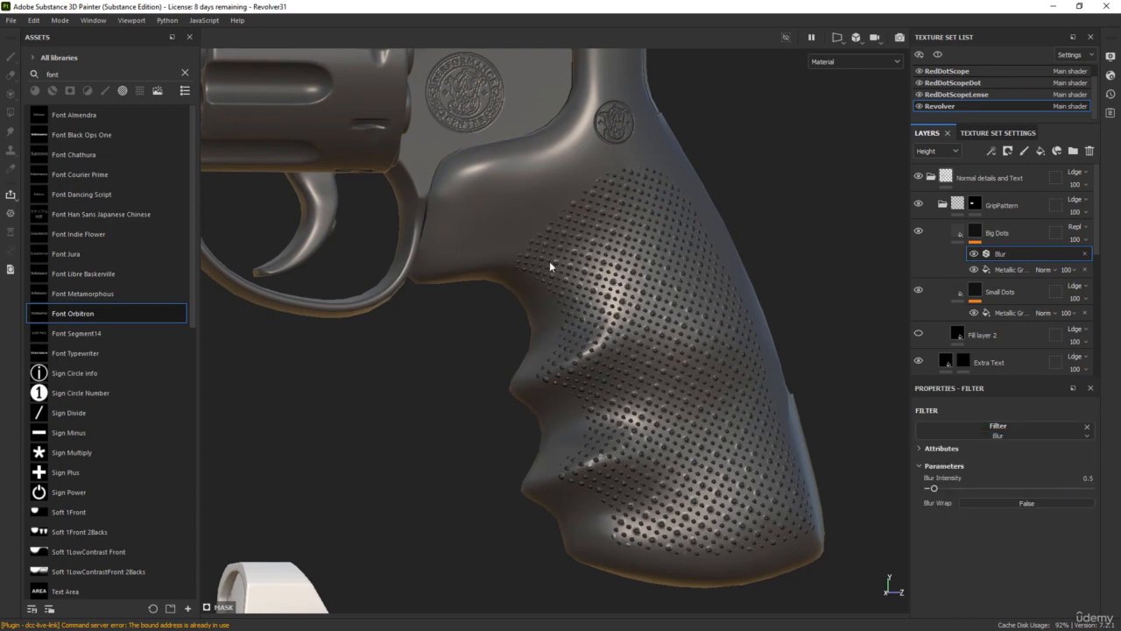
- Display the Normal+Height+Mesh map on the model and set the Big Dots mask's Blur Intensity to 0.4
scroll(601, 277, "up", 6)
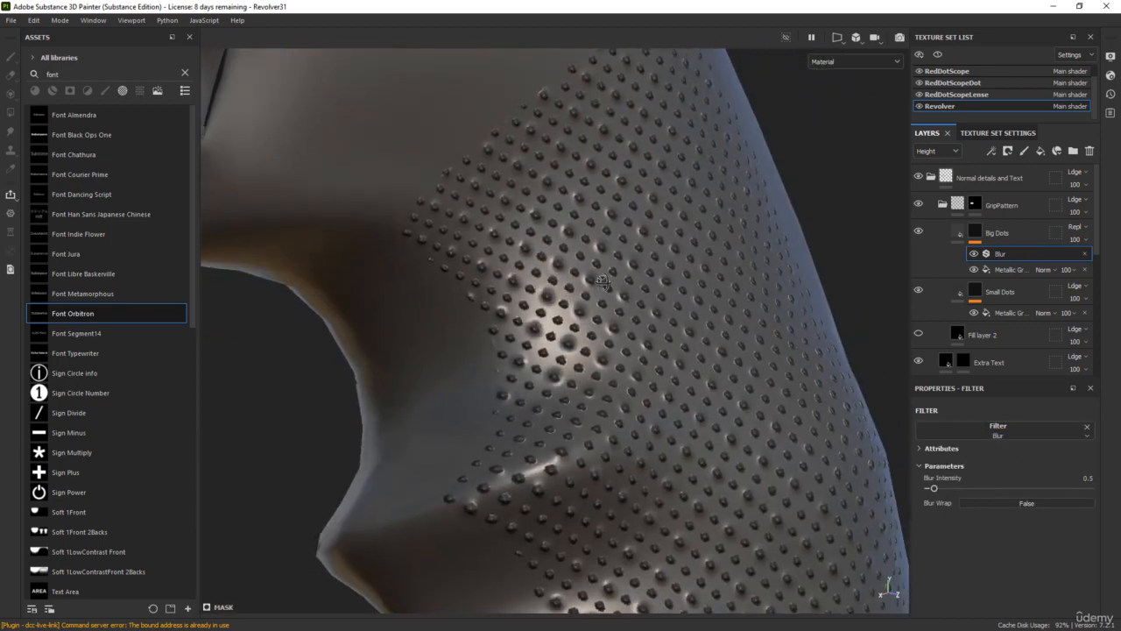
left_click_drag(601, 279, 464, 325, "alt")
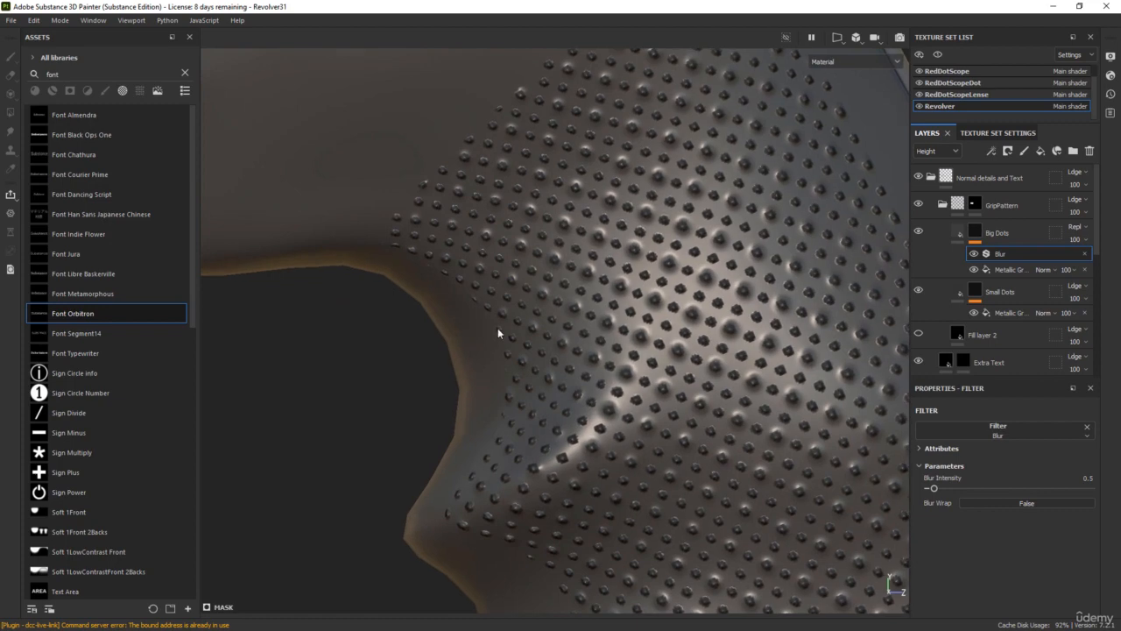
key("c")
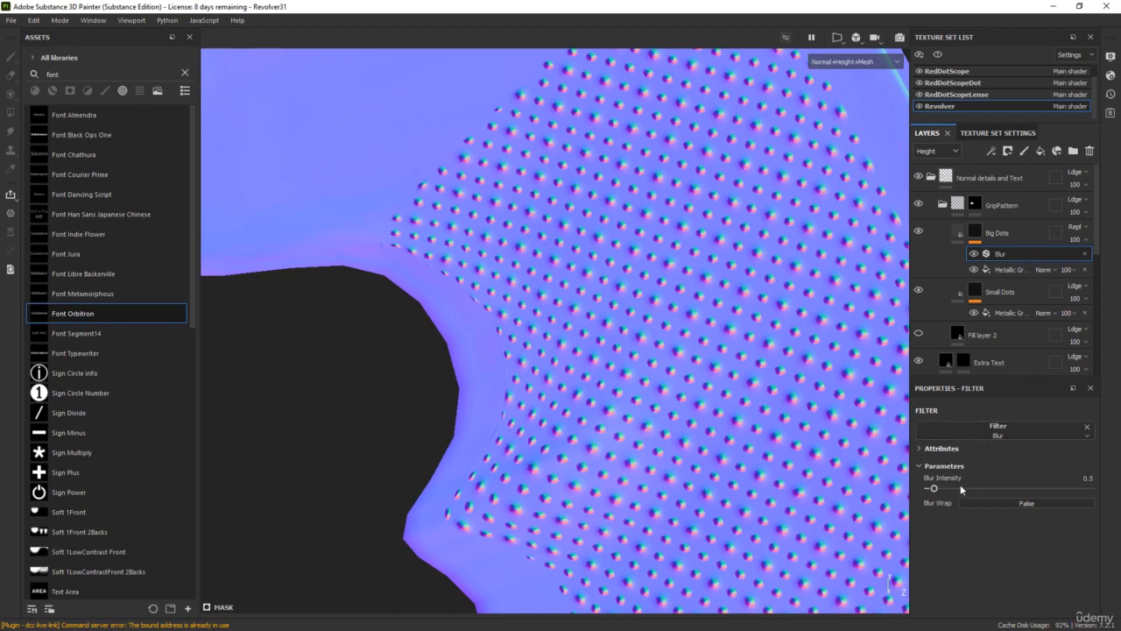
left_click_drag(933, 488, 932, 489)
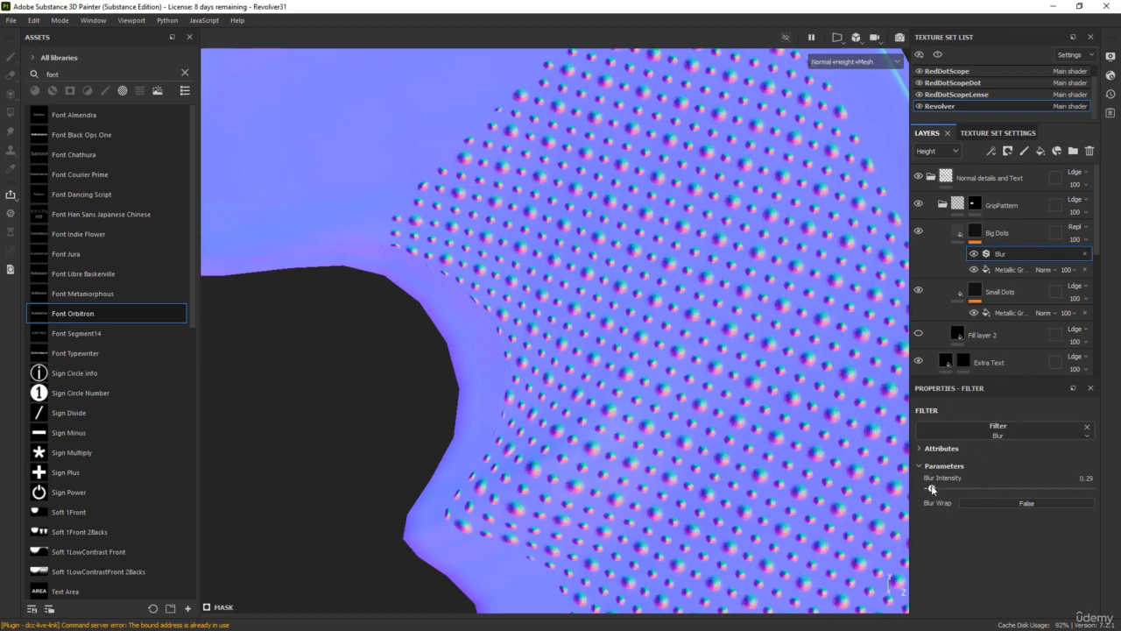
left_click_drag(932, 489, 933, 491)
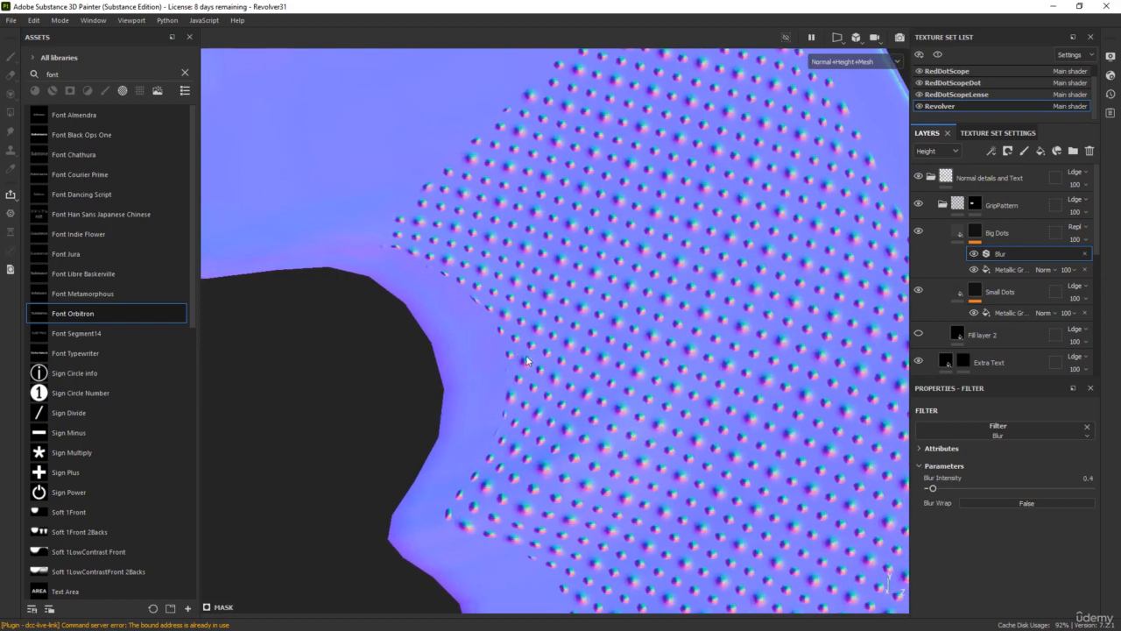
- Switch the viewport back to the Material view and set the Big Dots mask's Blur Intensity to 0.3
key("m")
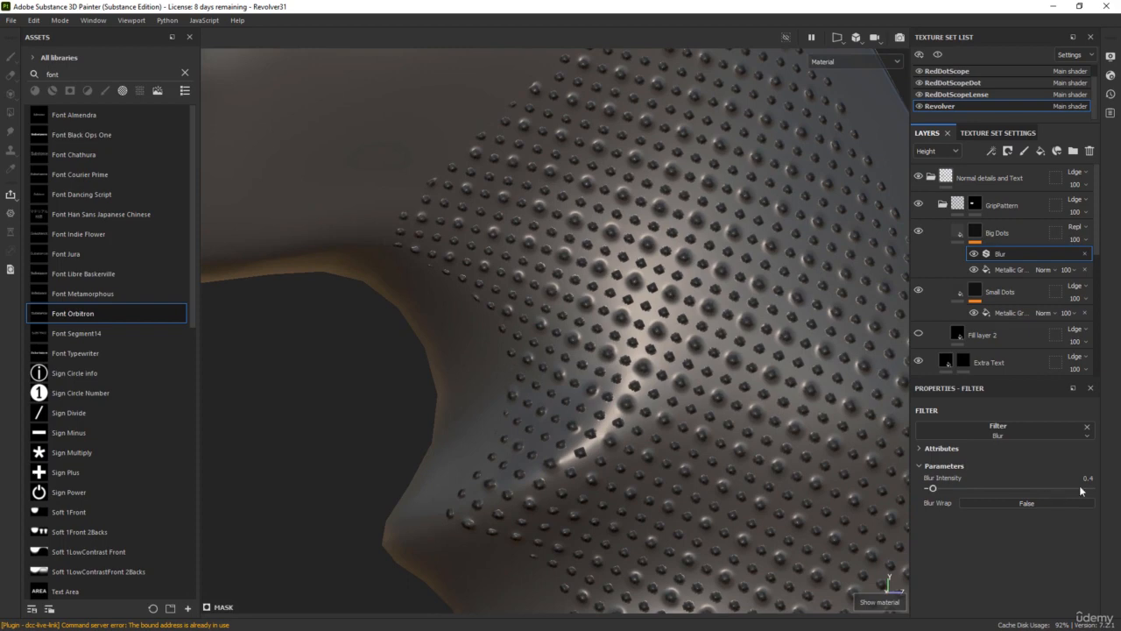
left_click(1088, 478)
left_click_drag(1094, 478, 1091, 478)
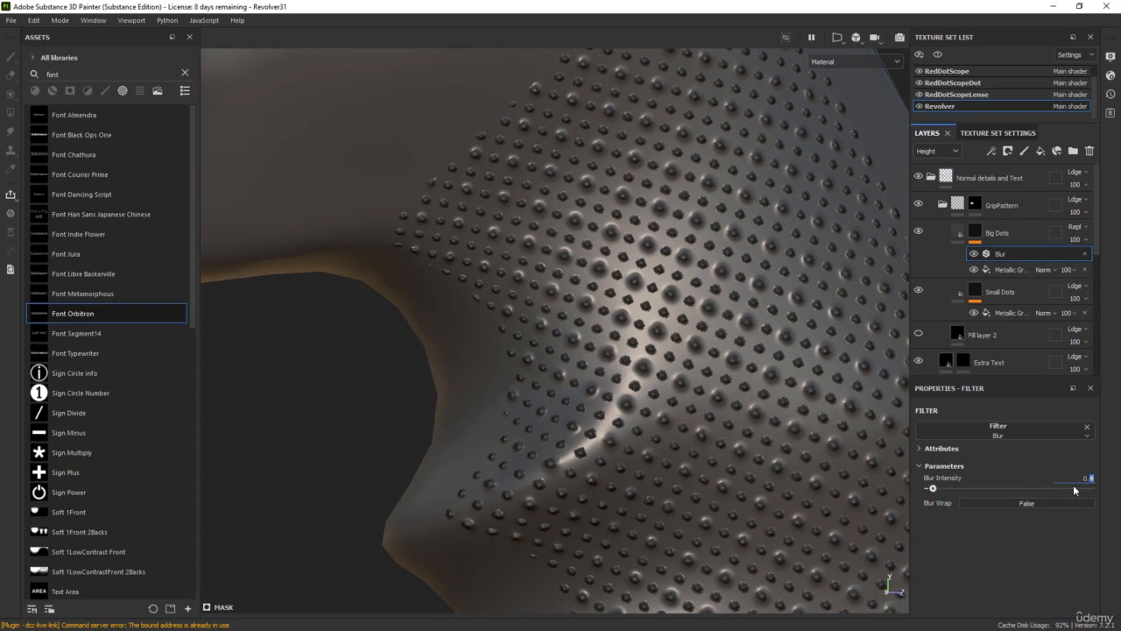
type("3")
key("Return")
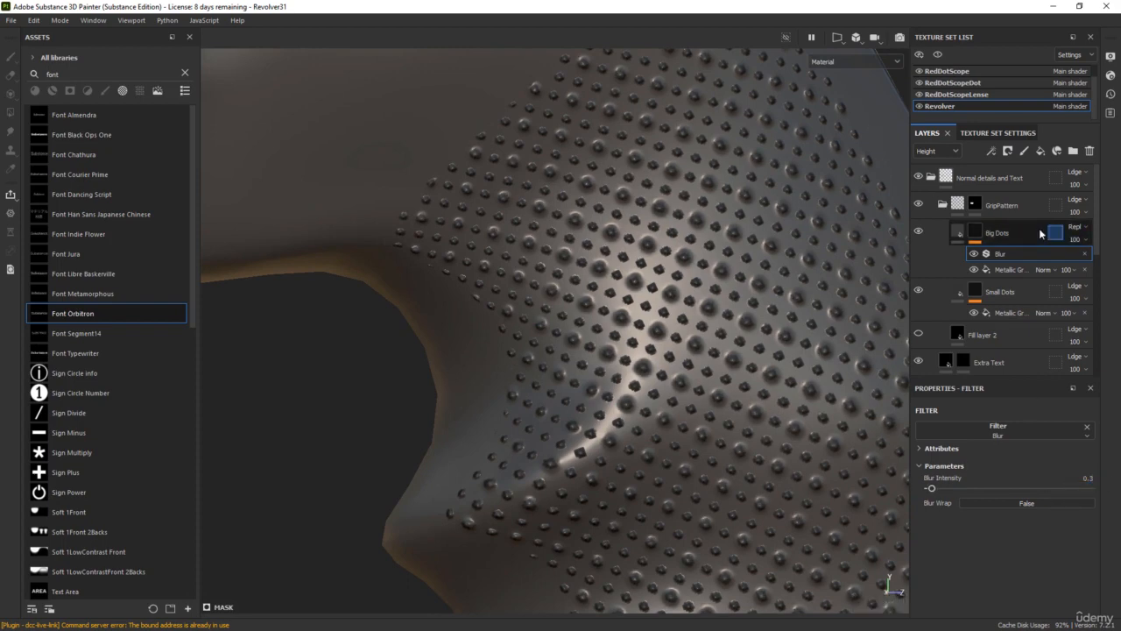
- Add a Blur filter to the Small Dots layer's mask
left_click(981, 292)
right_click(980, 291)
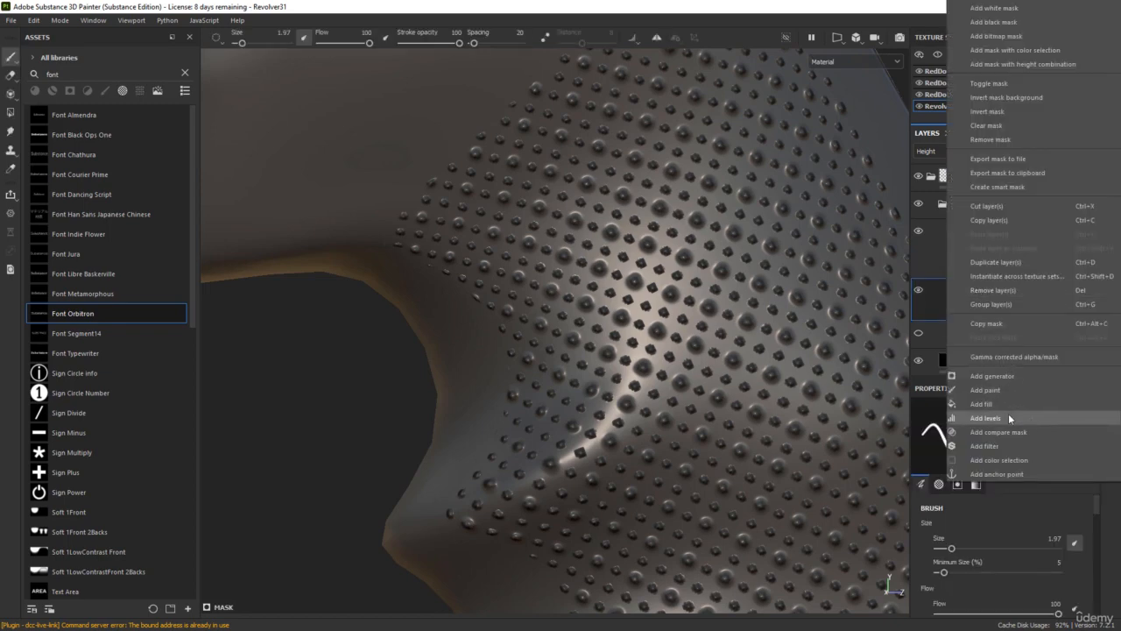
left_click(994, 446)
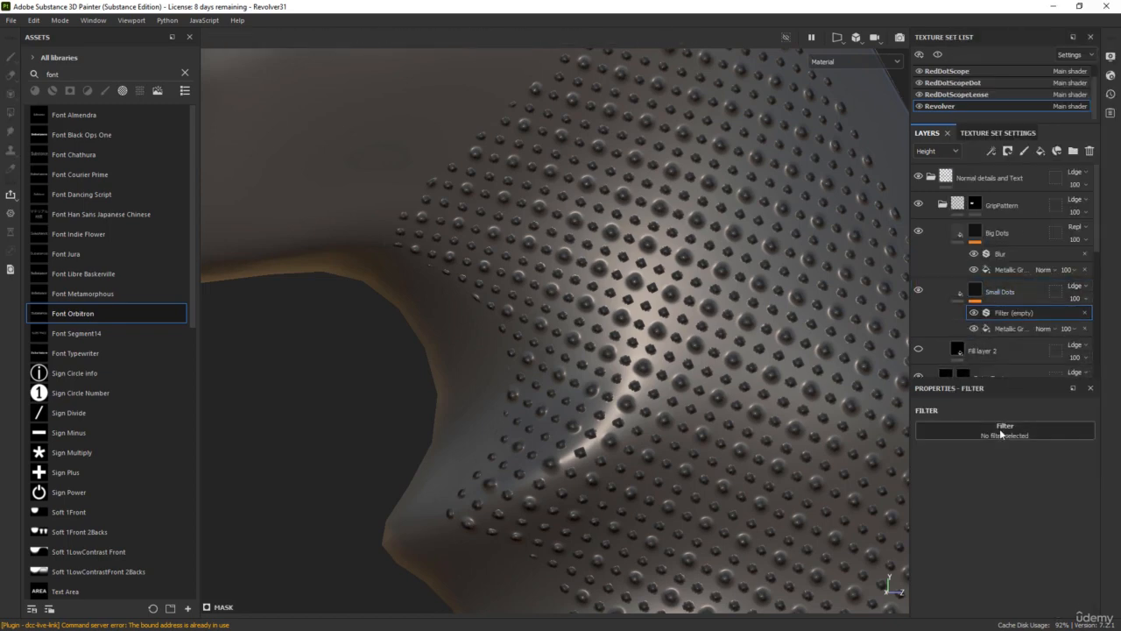
left_click(999, 428)
left_click(1059, 473)
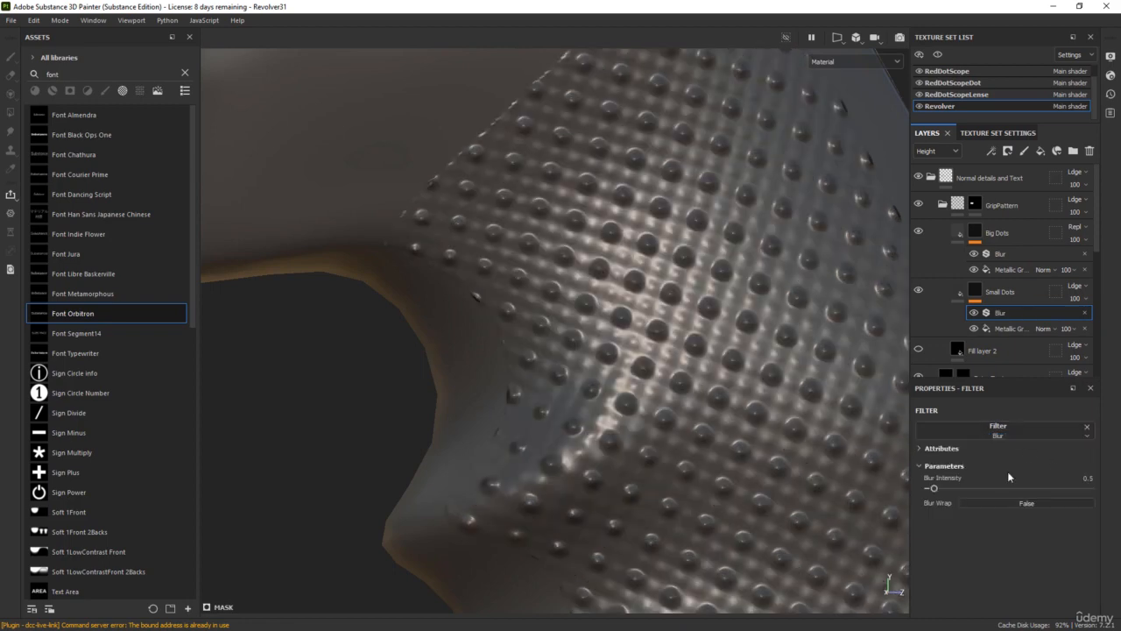
- Set the Small Dots mask's Blur Intensity to 0.3 and inspect the dots on the grip
left_click(1087, 478)
type("3")
key("Return")
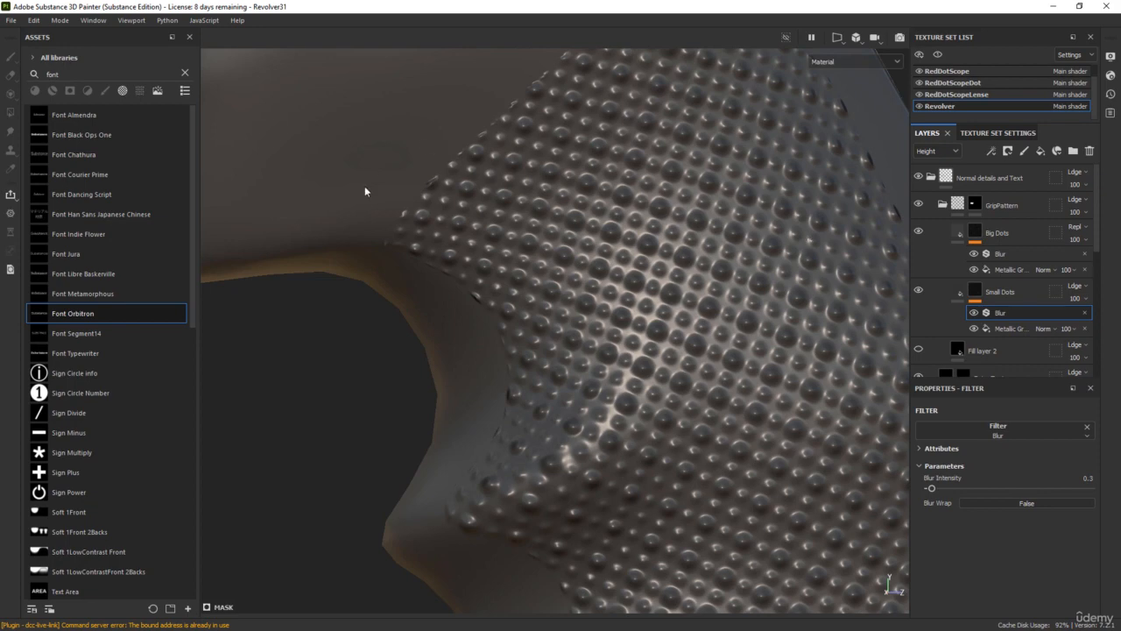
right_click_drag(400, 191, 437, 186, "alt")
left_click_drag(437, 186, 476, 198, "alt")
scroll(476, 198, "up", 3)
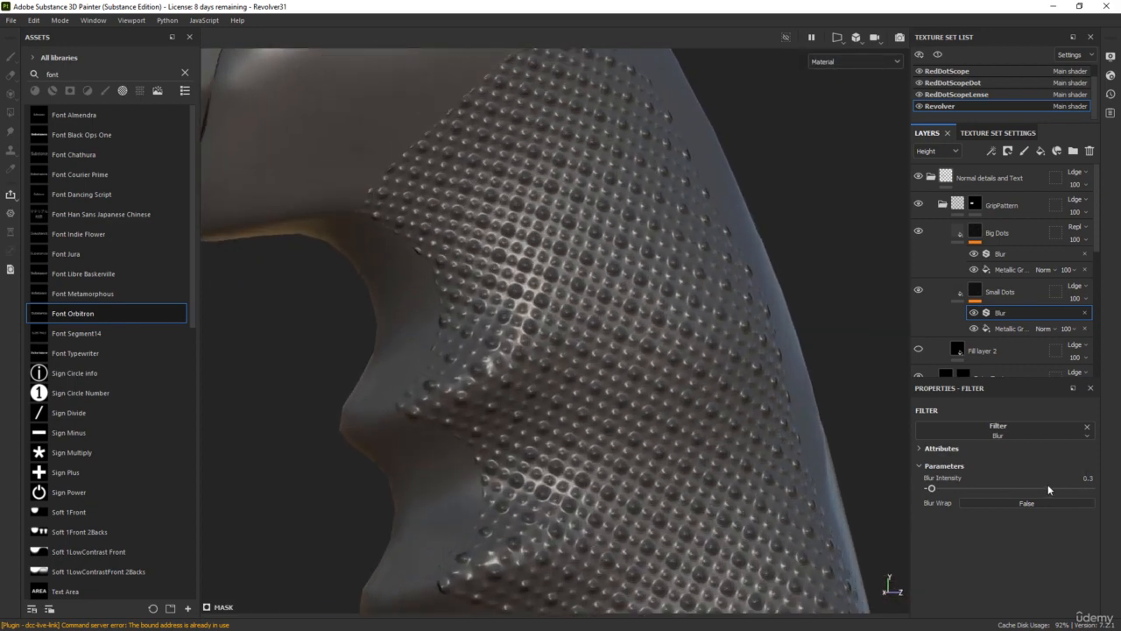
- Reduce the Small Dots mask's Blur Intensity to 0.15 and check the whole grip
left_click_drag(932, 488, 931, 489)
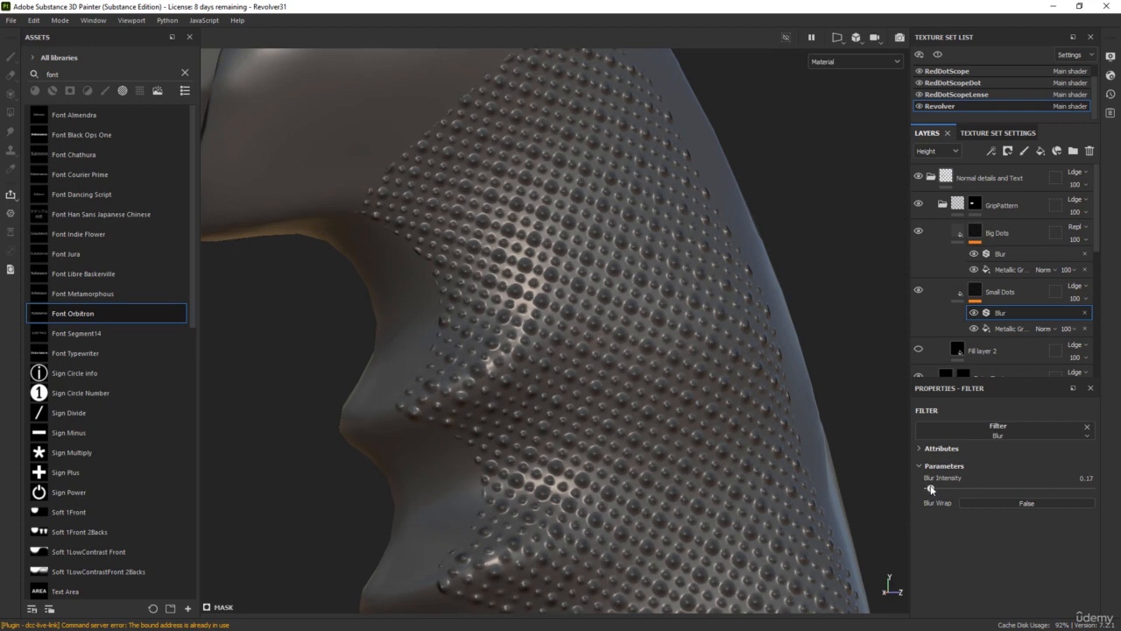
left_click(1087, 478)
left_click_drag(1089, 478, 1112, 478)
key("Return")
scroll(398, 273, "down", 5)
left_click_drag(707, 280, 656, 280, "alt")
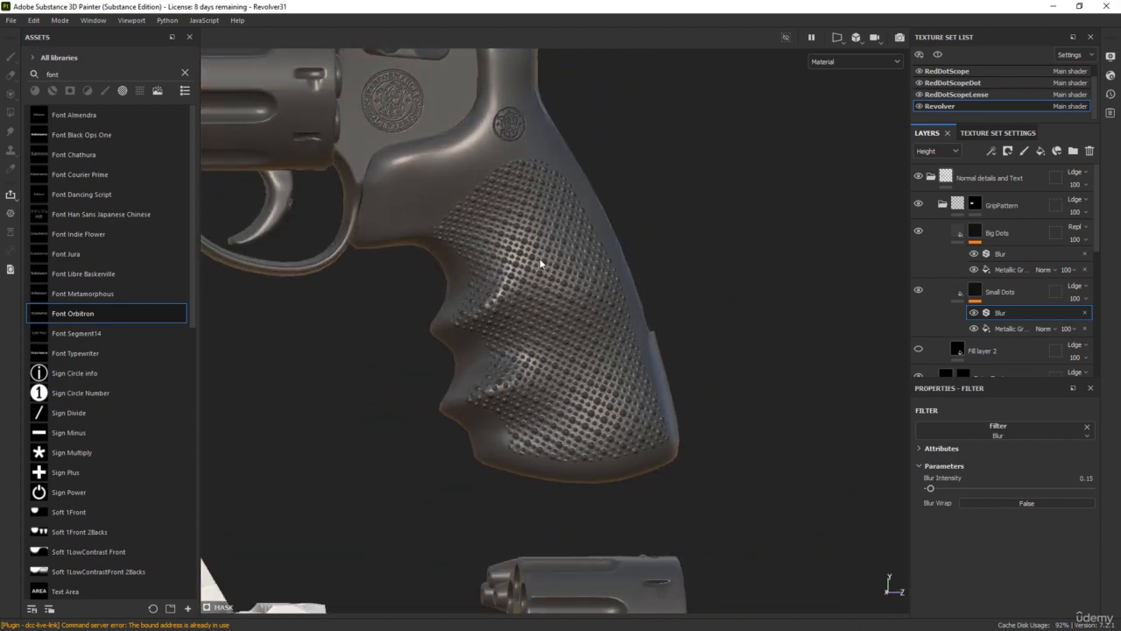
- Collapse the GripPattern folder and create a folder named Release above it
left_click_drag(540, 263, 705, 308, "alt")
scroll(705, 308, "down", 5)
middle_click_drag(437, 261, 535, 334, "alt")
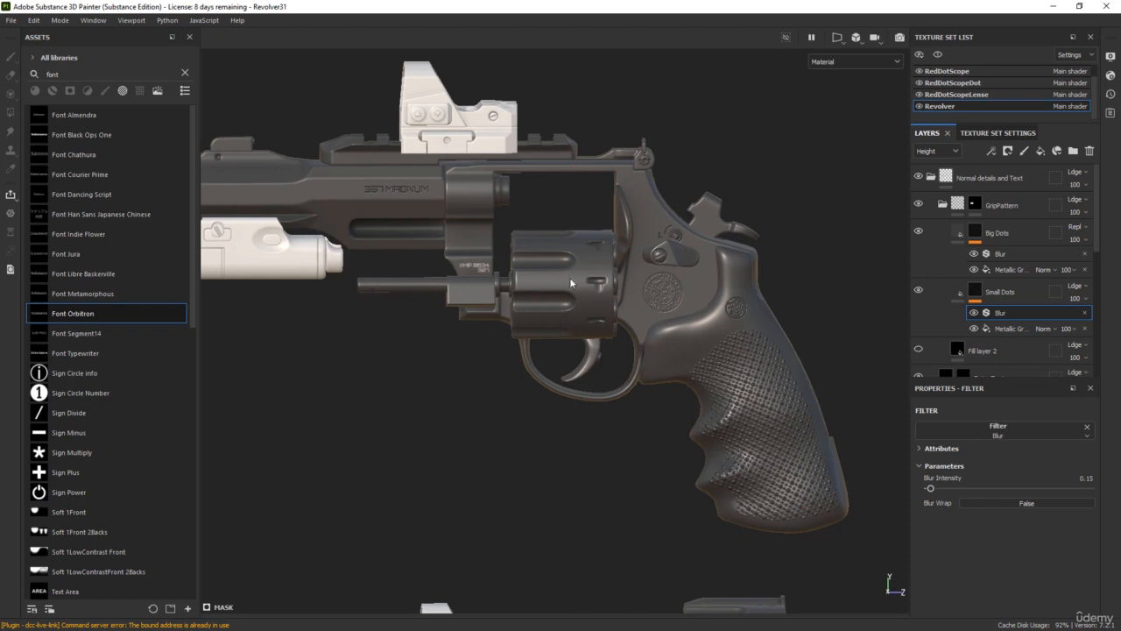
scroll(646, 246, "up", 3)
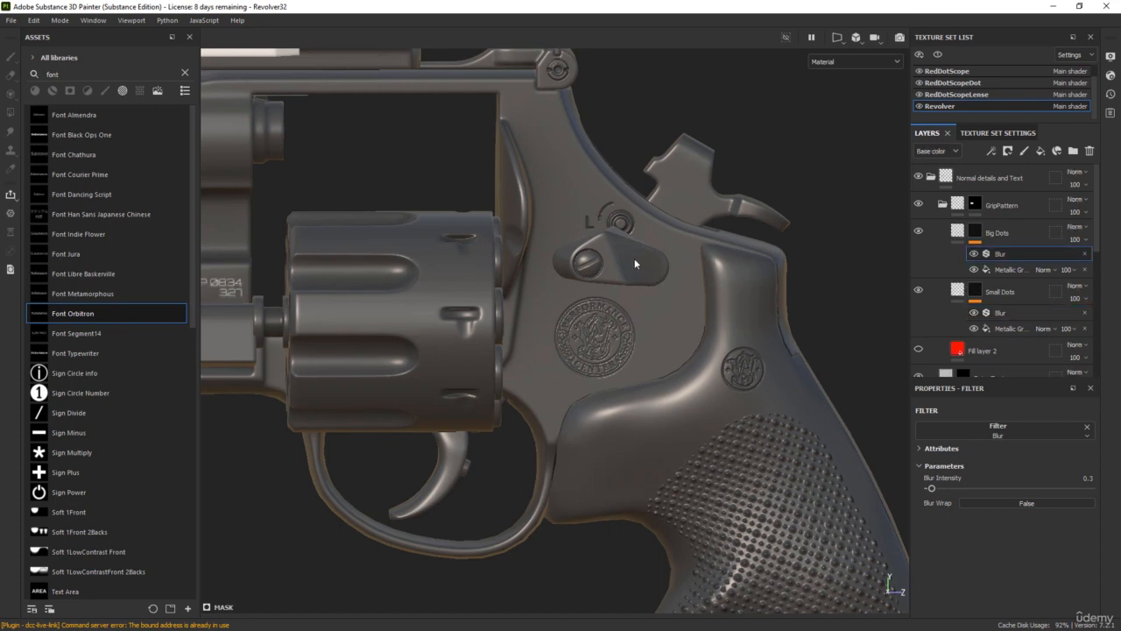
left_click(943, 206)
left_click(979, 206)
left_click(1072, 151)
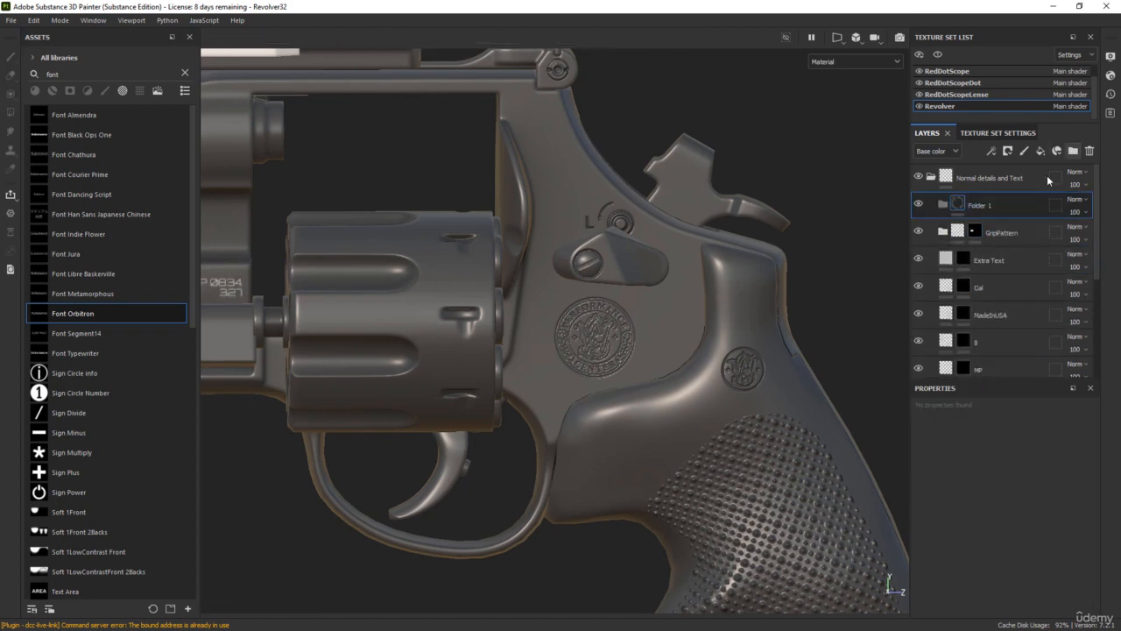
double_click(1007, 205)
type("Release")
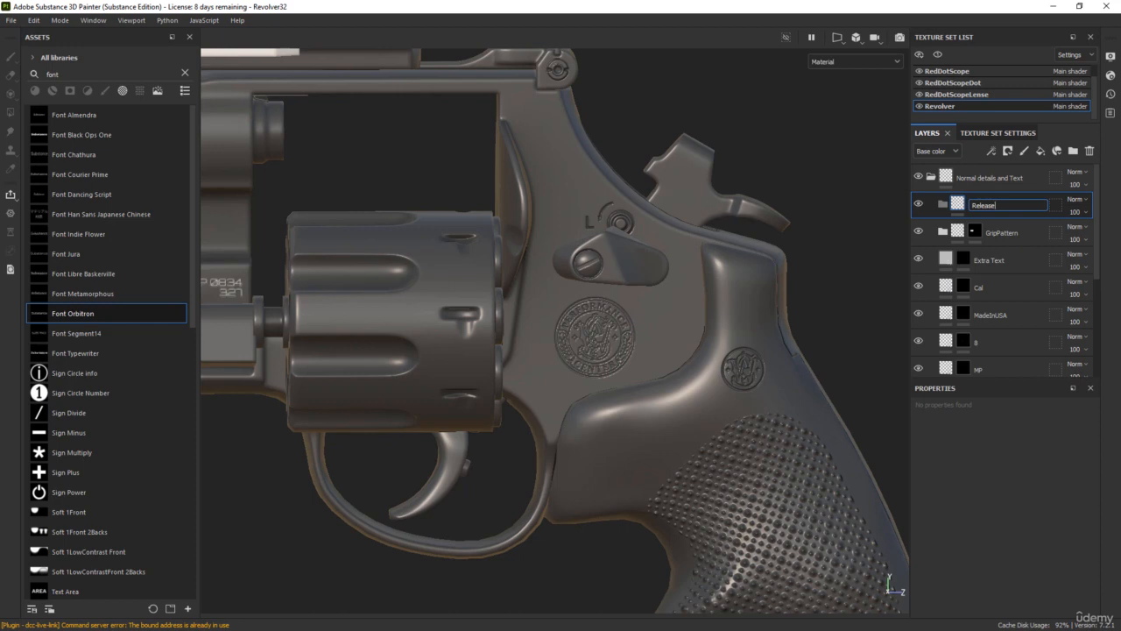
key("Return")
- Add a fill layer inside the Release folder with a black mask, and add a Fill effect to that mask
left_click(1041, 151)
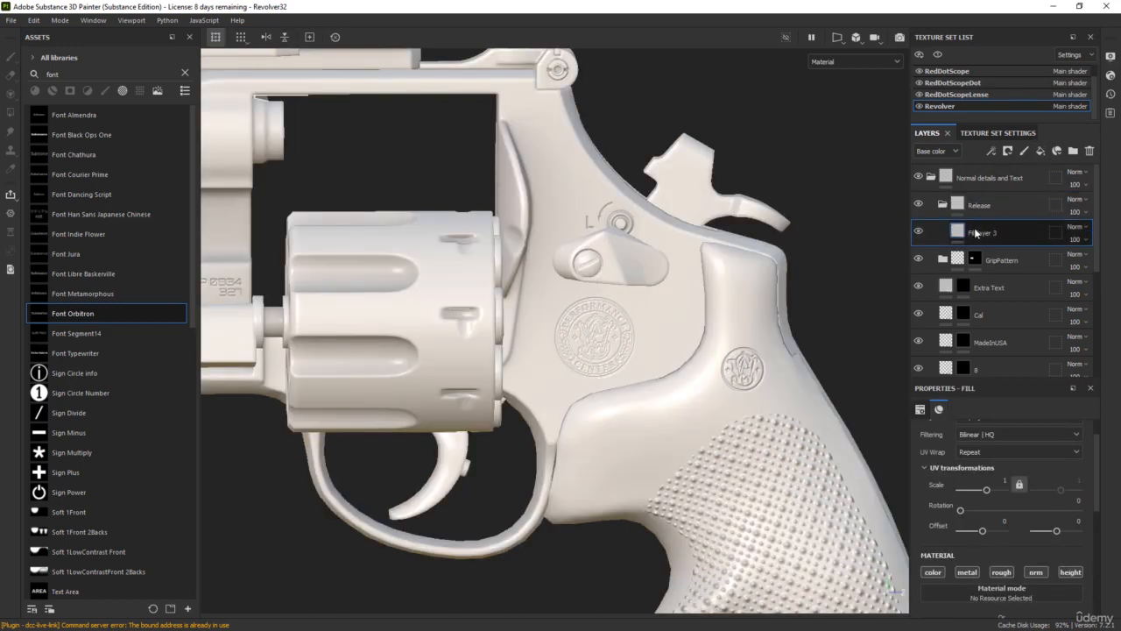
right_click(960, 239)
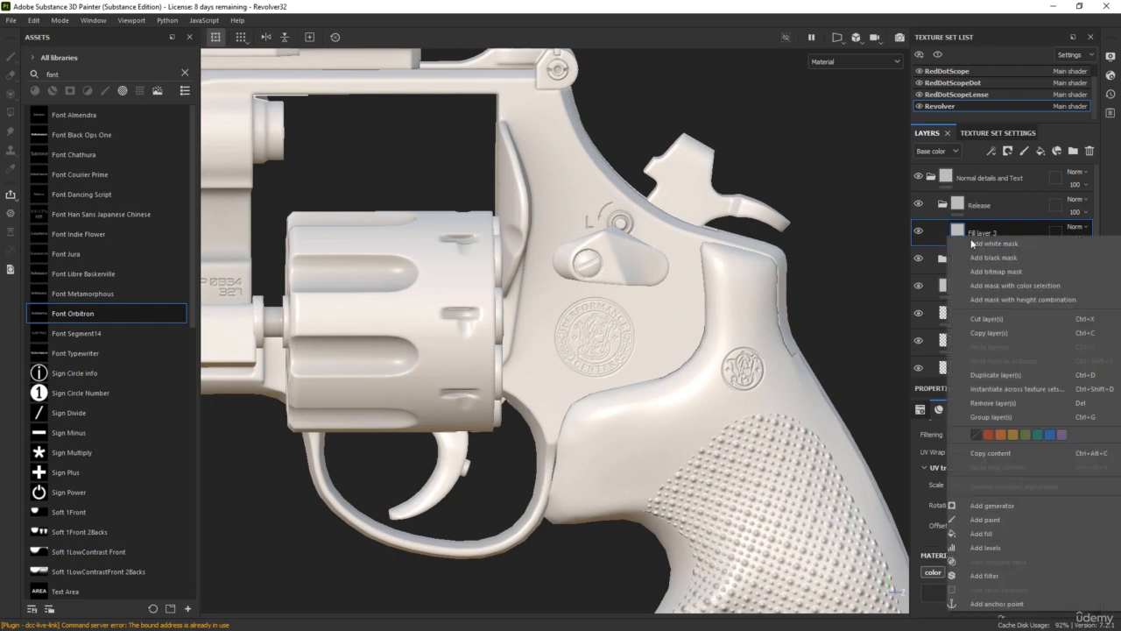
left_click(999, 259)
right_click(972, 233)
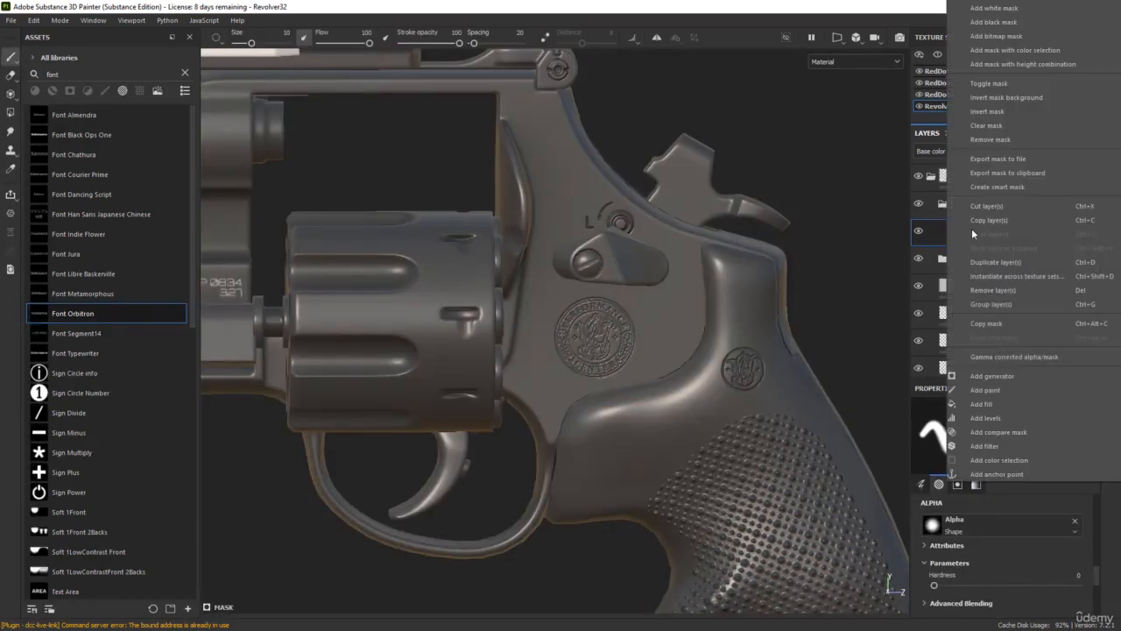
left_click(1002, 405)
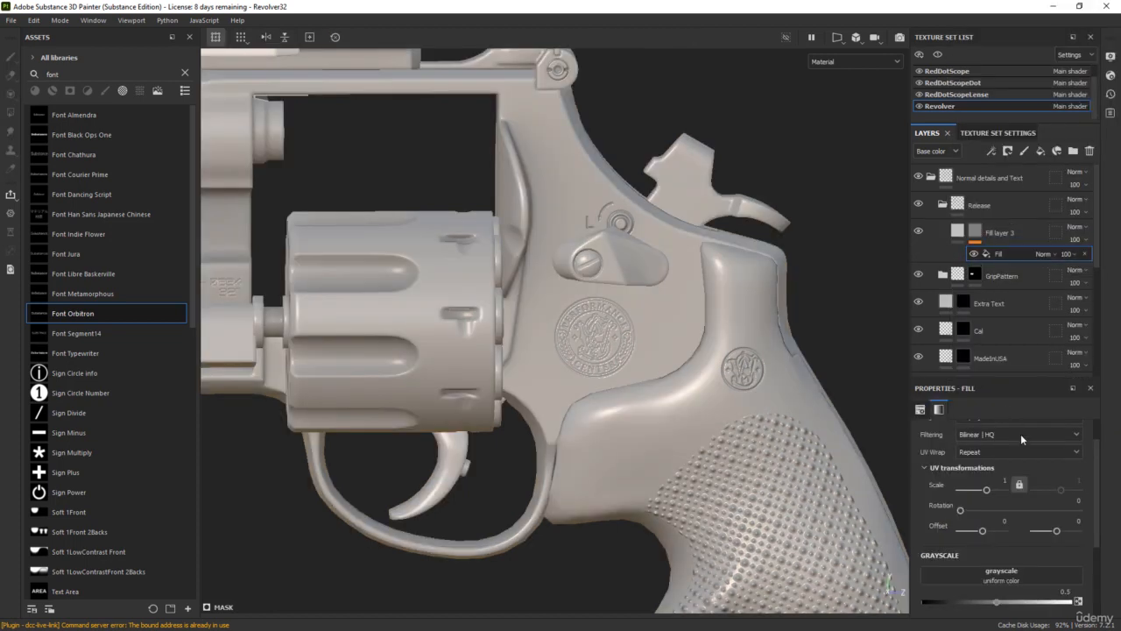
- Assign the Hexagon procedural texture to the mask's fill as grayscale and set its Tile value to 40
left_click(1000, 573)
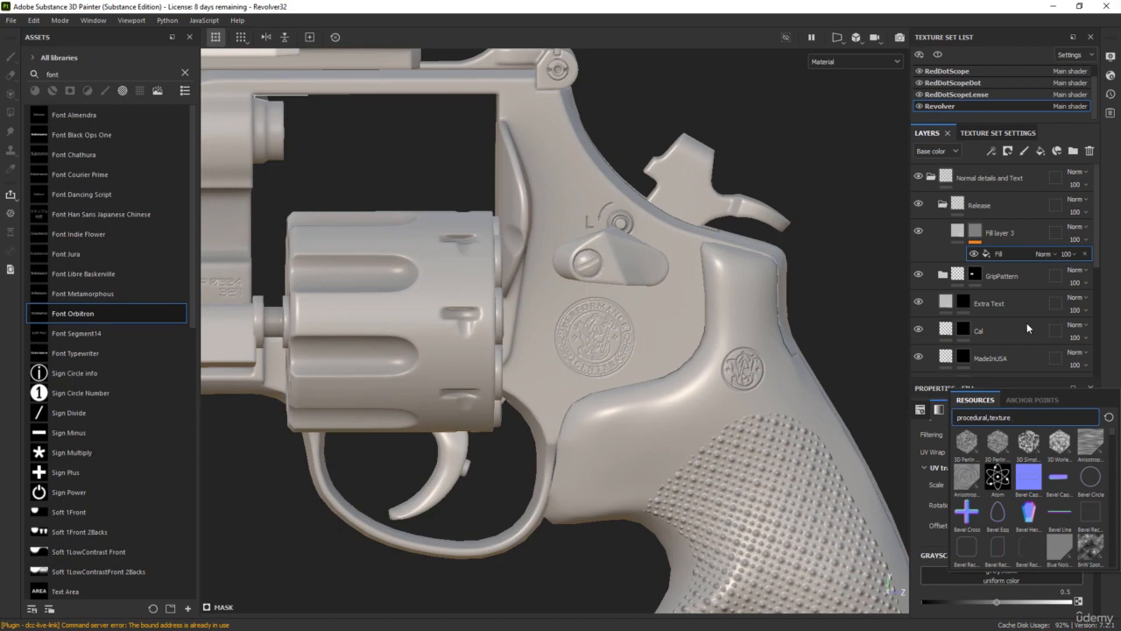
type("hex")
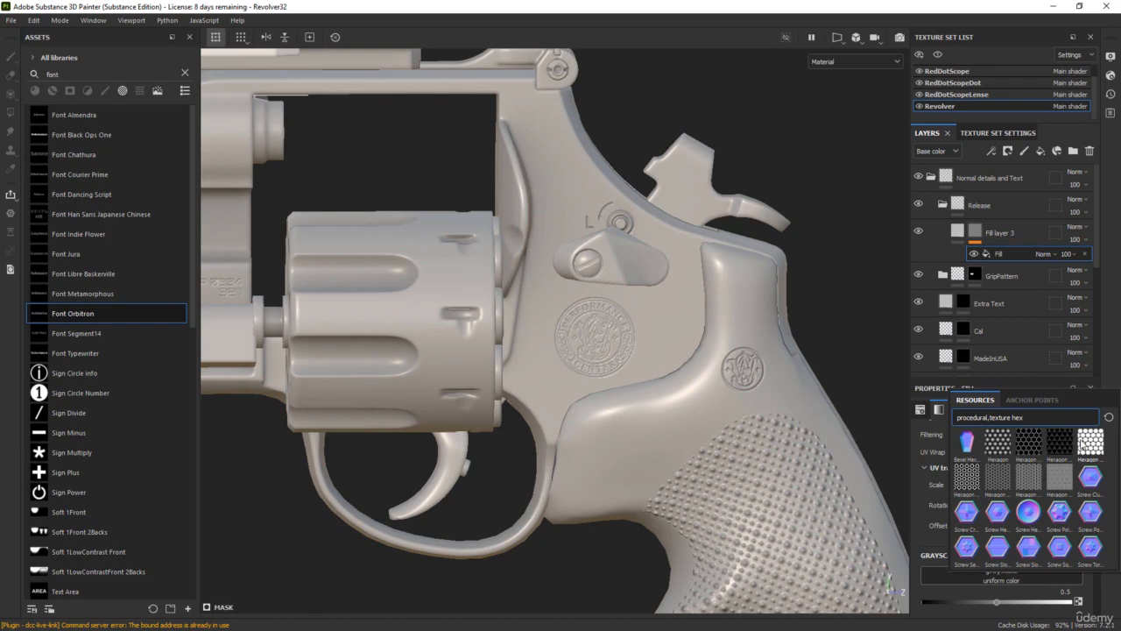
mouse_move(1081, 443)
mouse_move(1002, 445)
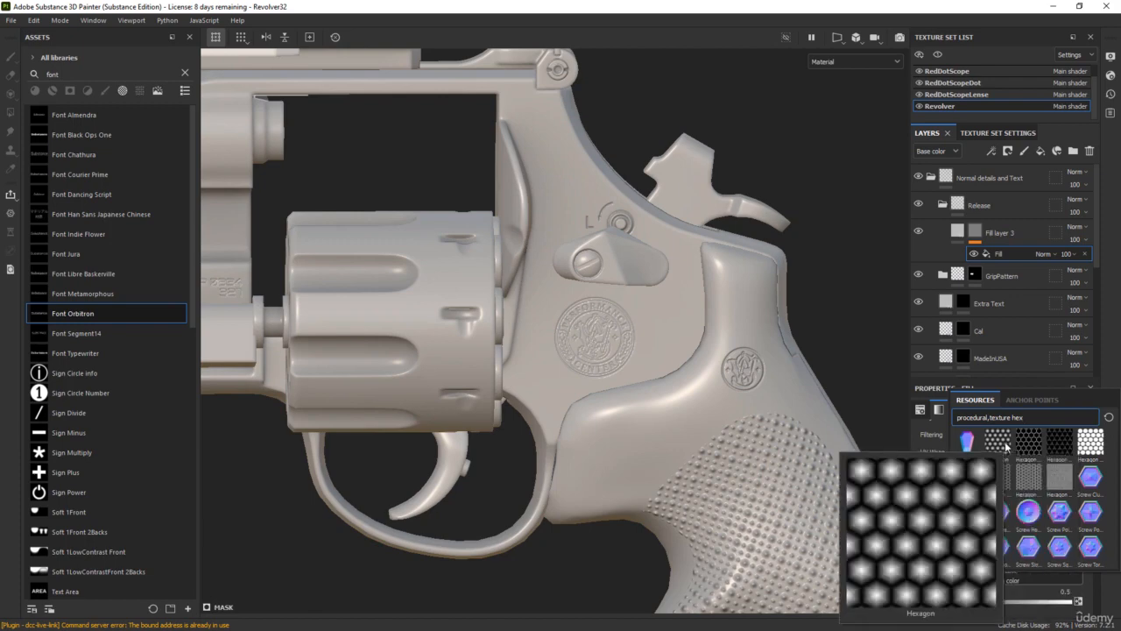
left_click(1002, 445)
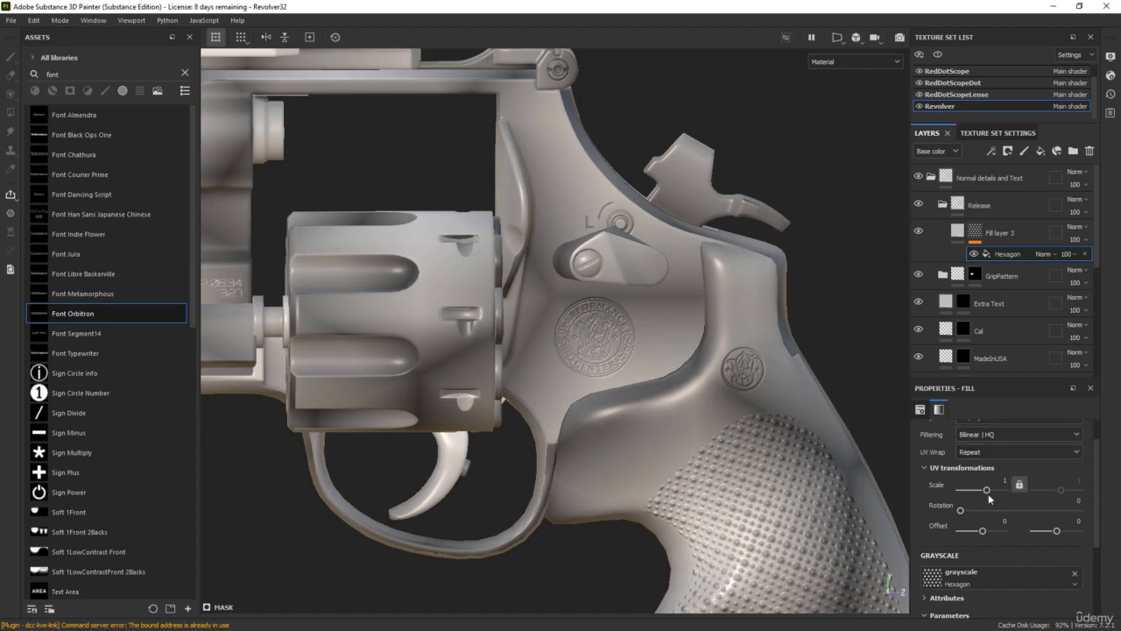
scroll(1019, 515, "down", 3)
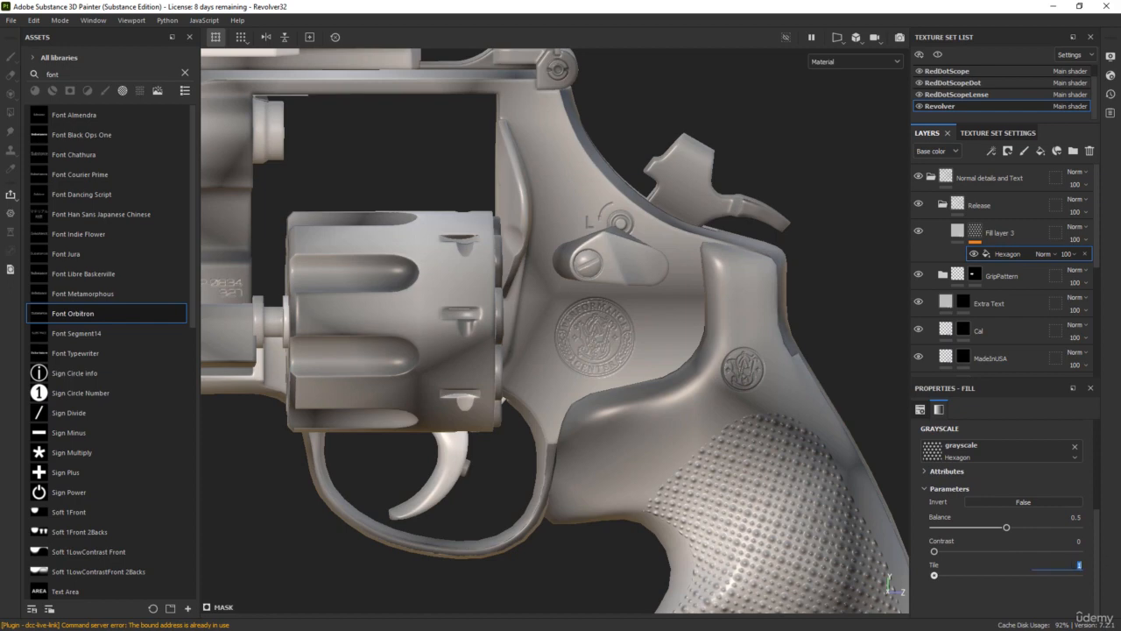
key("Return")
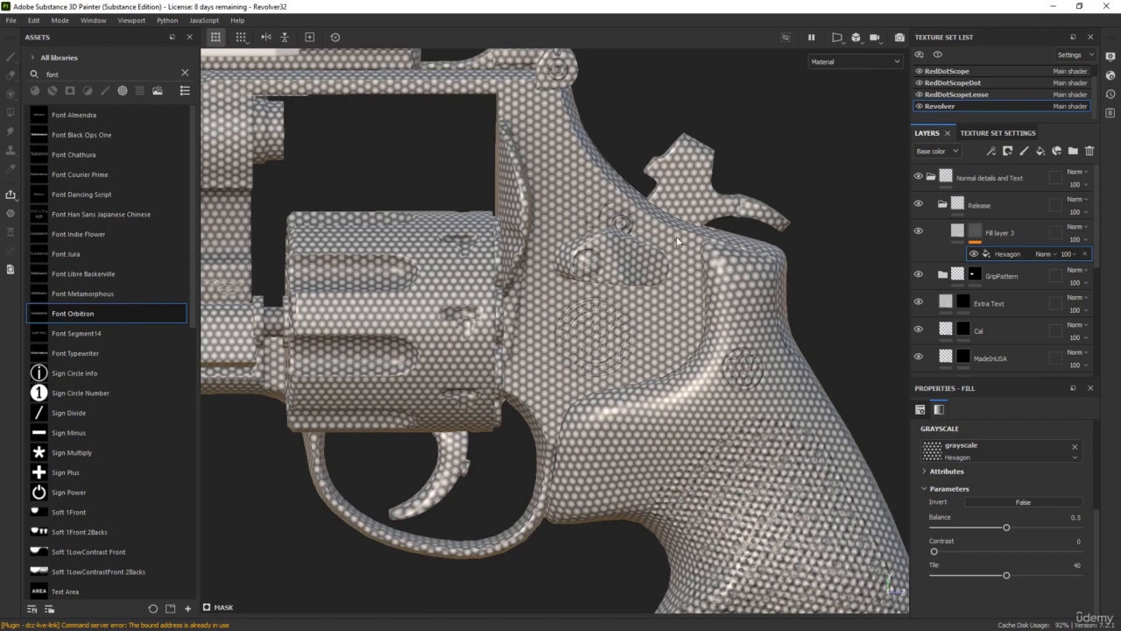
- Disable the color, metal, rough and nrm channels of the hexagon fill layer, keeping only height
left_click_drag(729, 191, 698, 178, "alt")
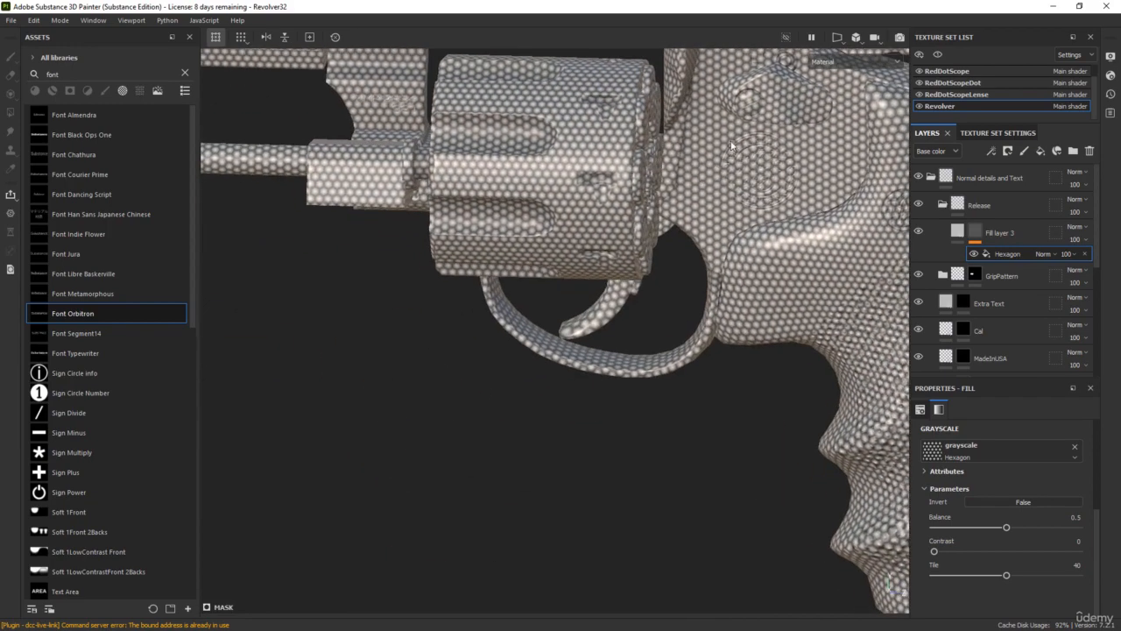
middle_click_drag(732, 144, 646, 349, "alt")
right_click_drag(653, 341, 768, 320, "alt")
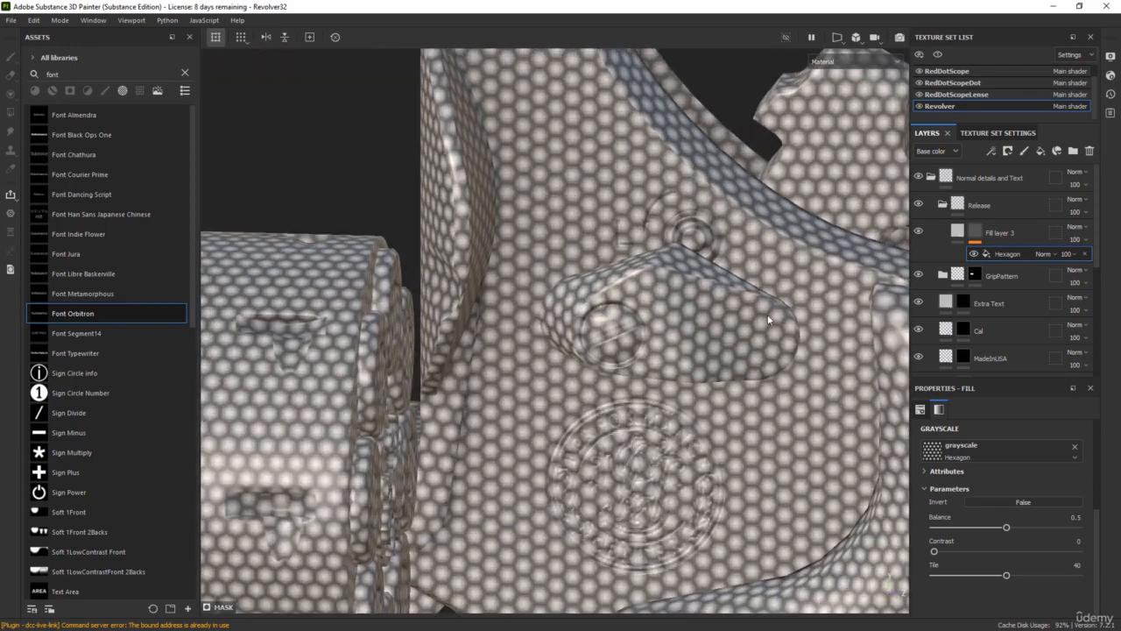
left_click(958, 232)
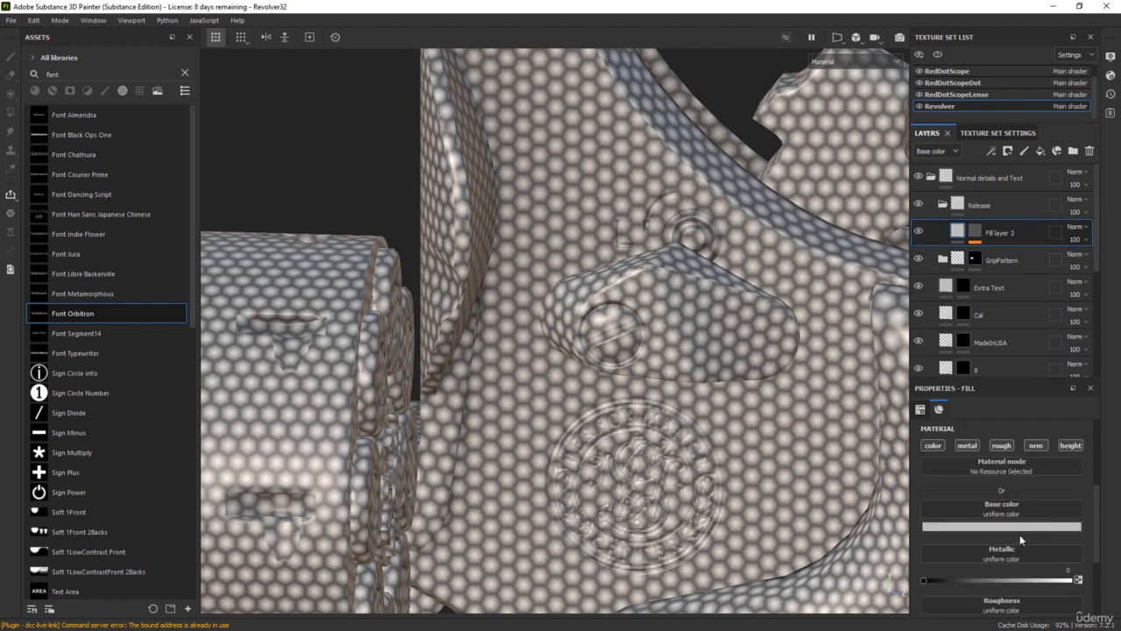
left_click(933, 445)
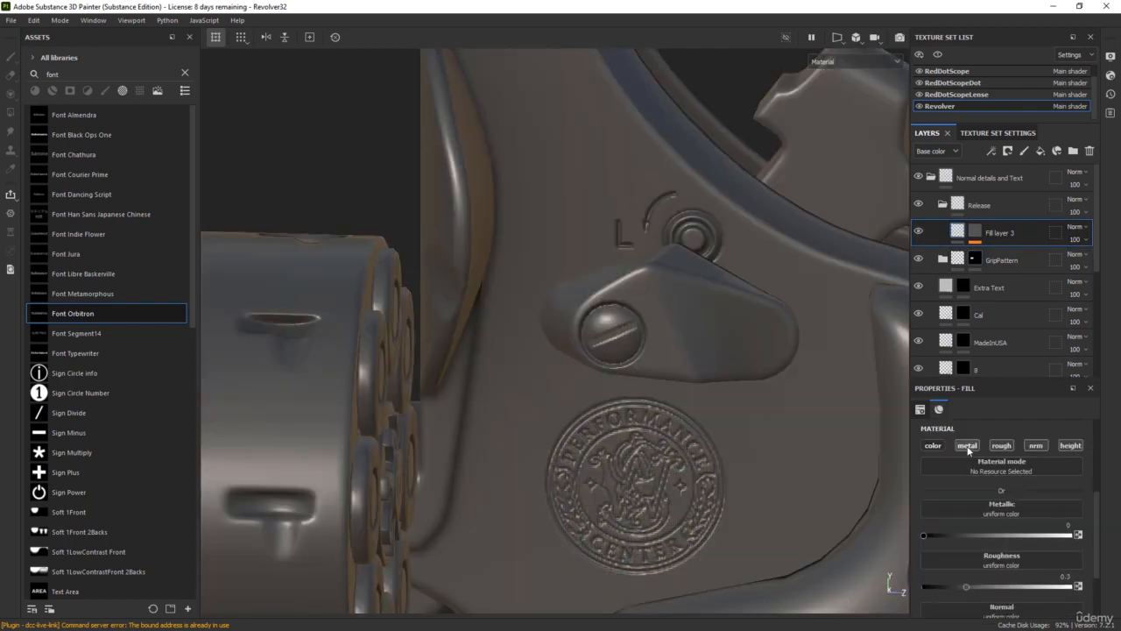
left_click(966, 445)
left_click(1000, 445)
left_click(1035, 445)
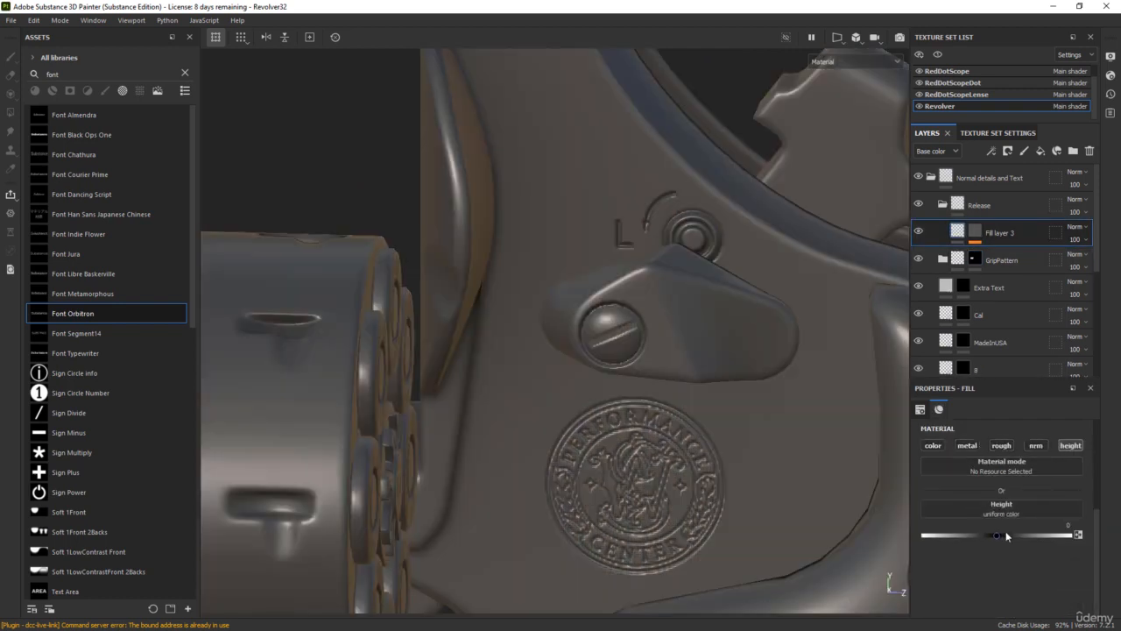
- Set the hexagon fill layer's height value to 0.15
left_click_drag(996, 533, 1004, 533)
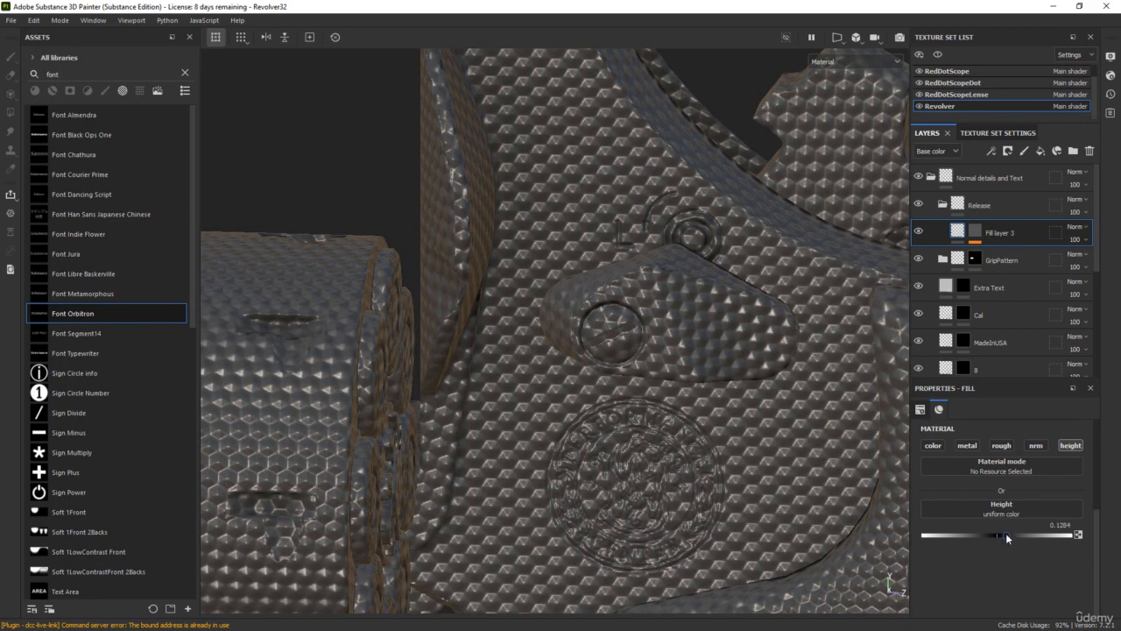
left_click_drag(1005, 533, 1104, 535)
left_click(1060, 525)
type("5")
key("Return")
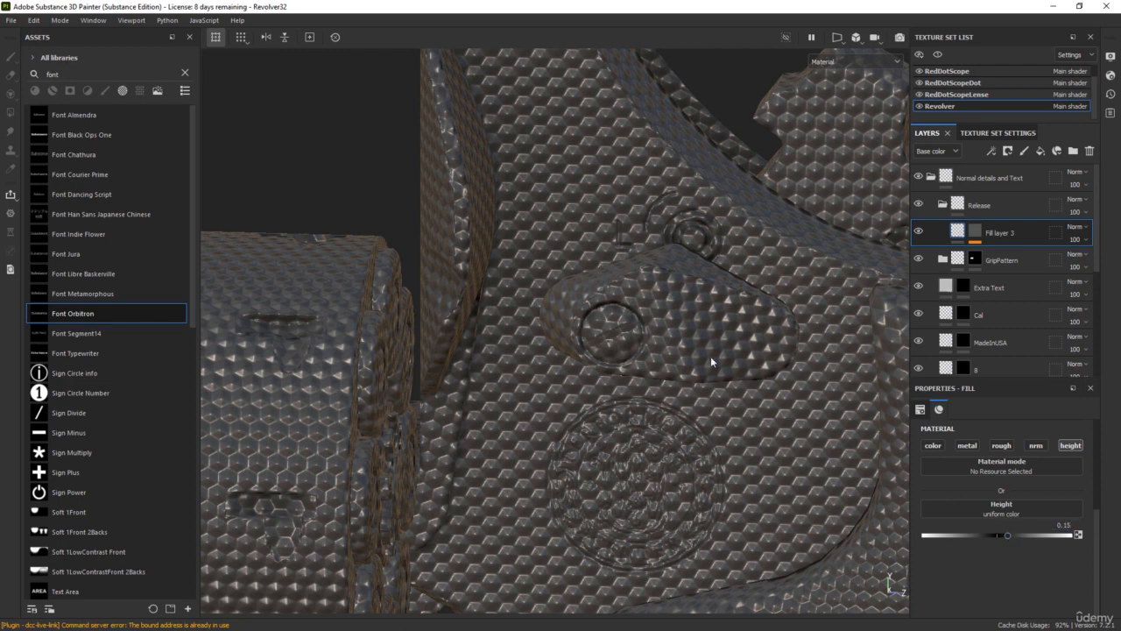
- Add a black mask to the Release folder
left_click_drag(701, 215, 652, 220, "alt")
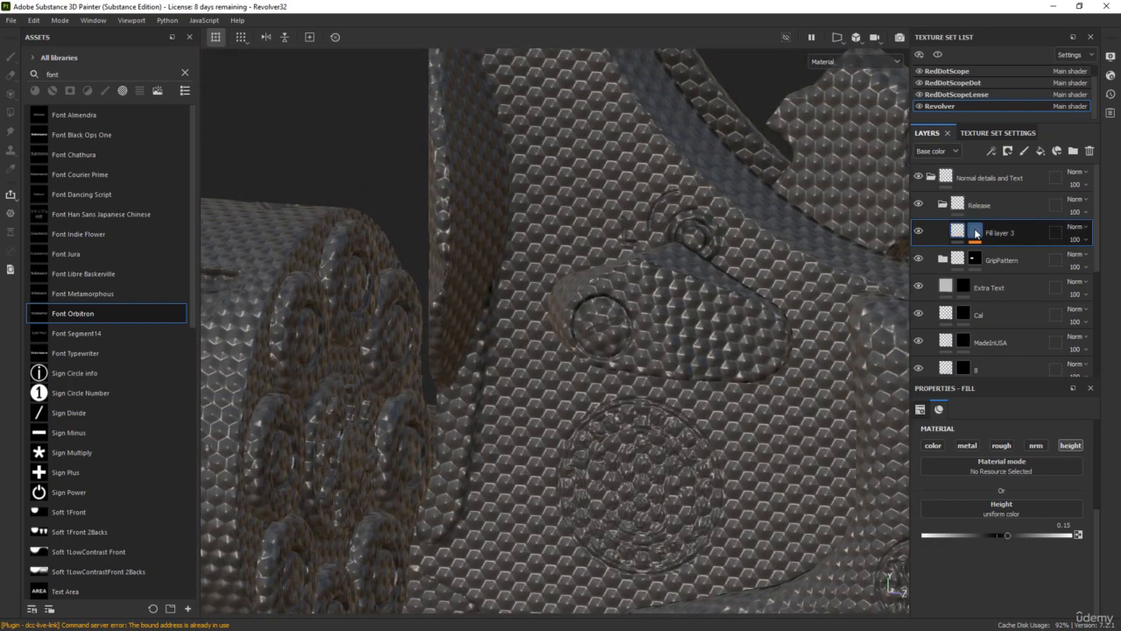
right_click(948, 202)
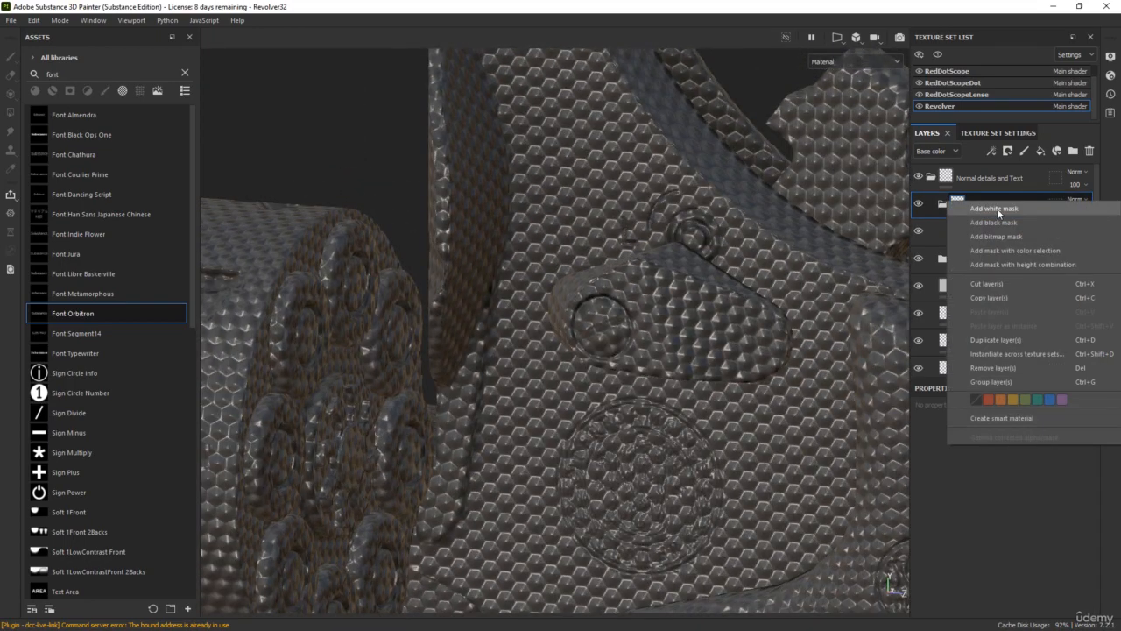
left_click(1003, 219)
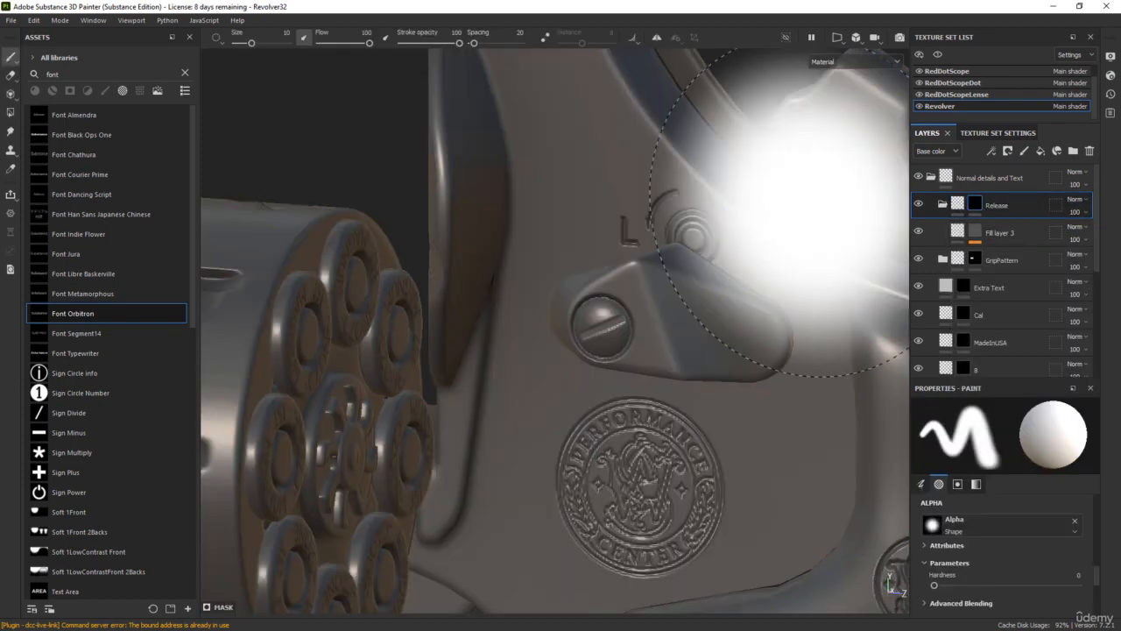
- Polygon fill the rear faces of the cylinder release latch in the Release mask, up to the latch's rounded end
left_click(10, 114)
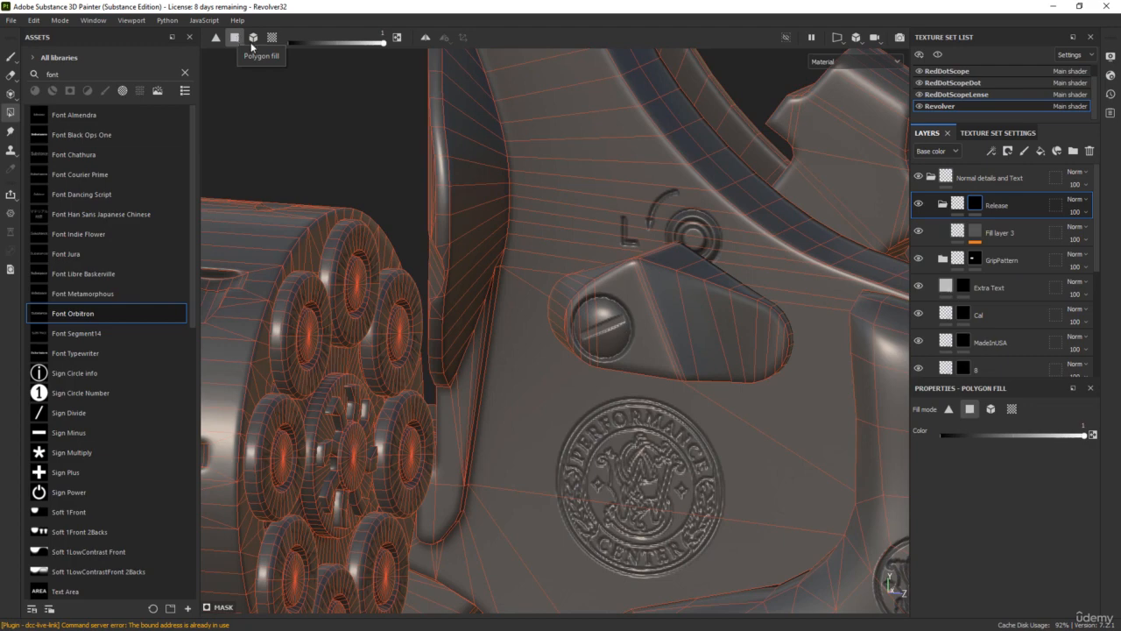
scroll(669, 339, "up", 5)
left_click(663, 306)
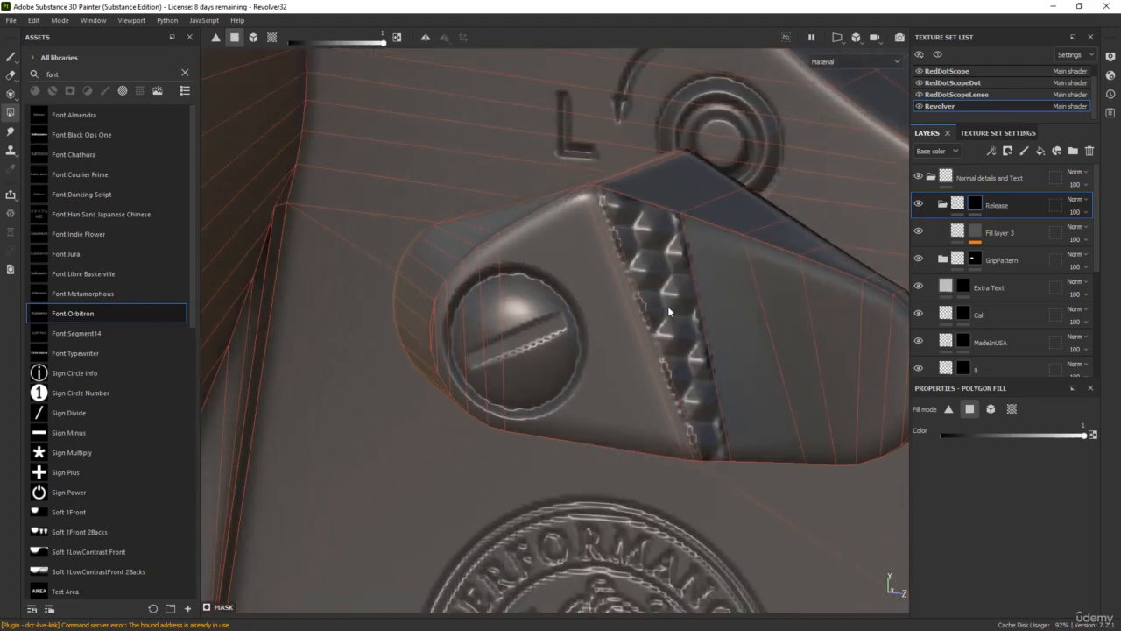
mouse_move(668, 311)
left_mouse_down()
mouse_move(767, 342)
mouse_move(839, 330)
mouse_move(876, 363)
left_mouse_up()
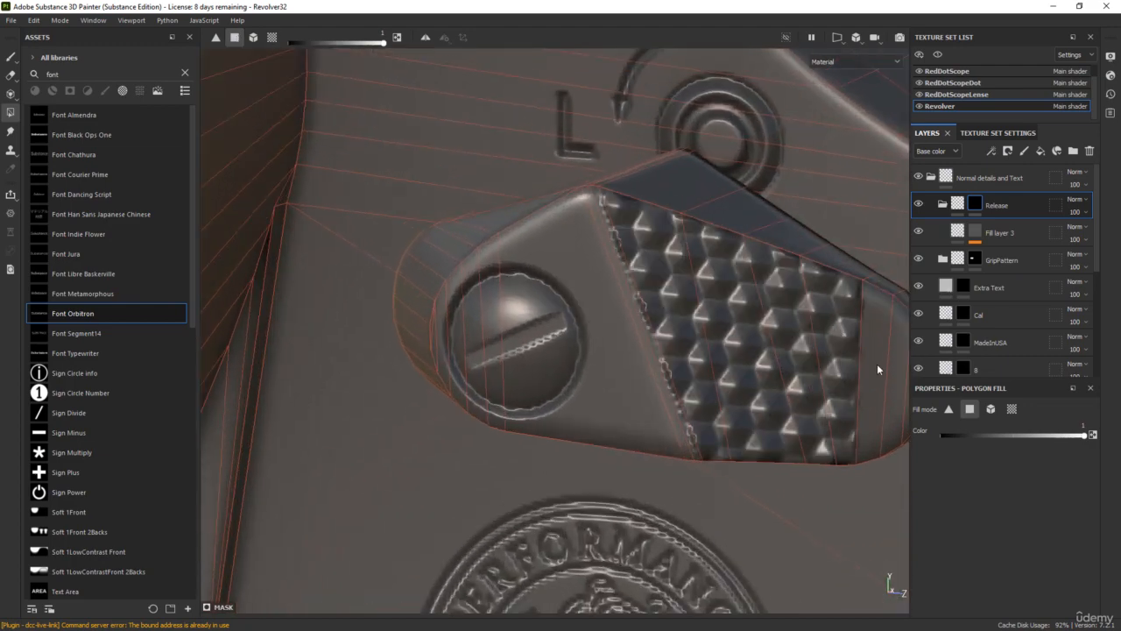
left_click(876, 364)
middle_click_drag(838, 360, 674, 358, "alt")
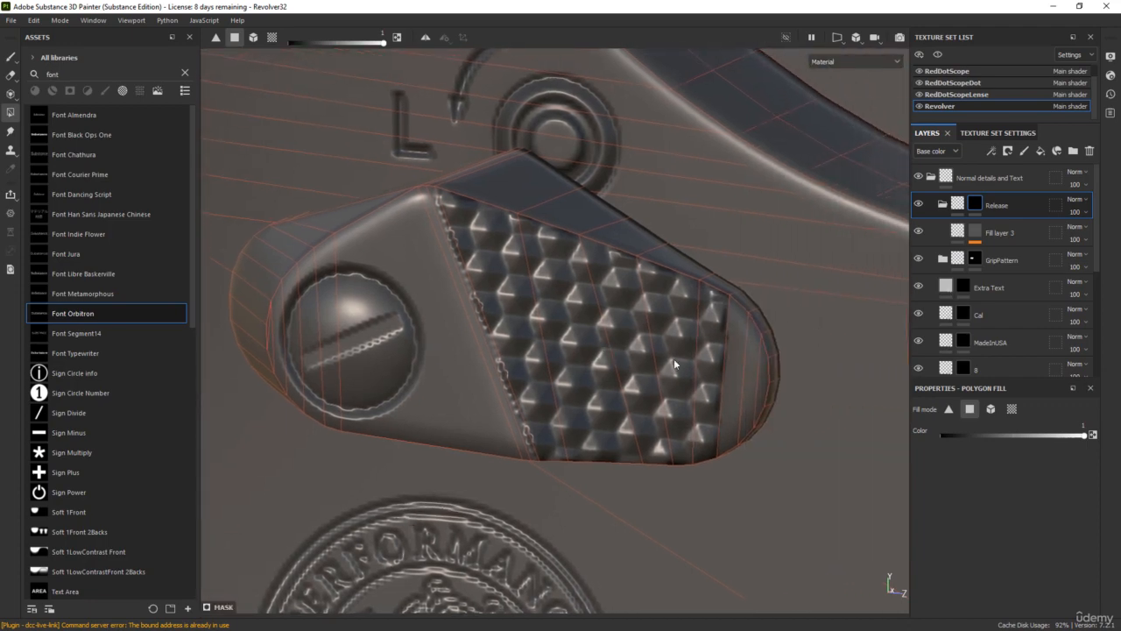
mouse_move(749, 382)
left_mouse_down()
mouse_move(732, 379)
mouse_move(763, 375)
mouse_move(732, 355)
left_mouse_up()
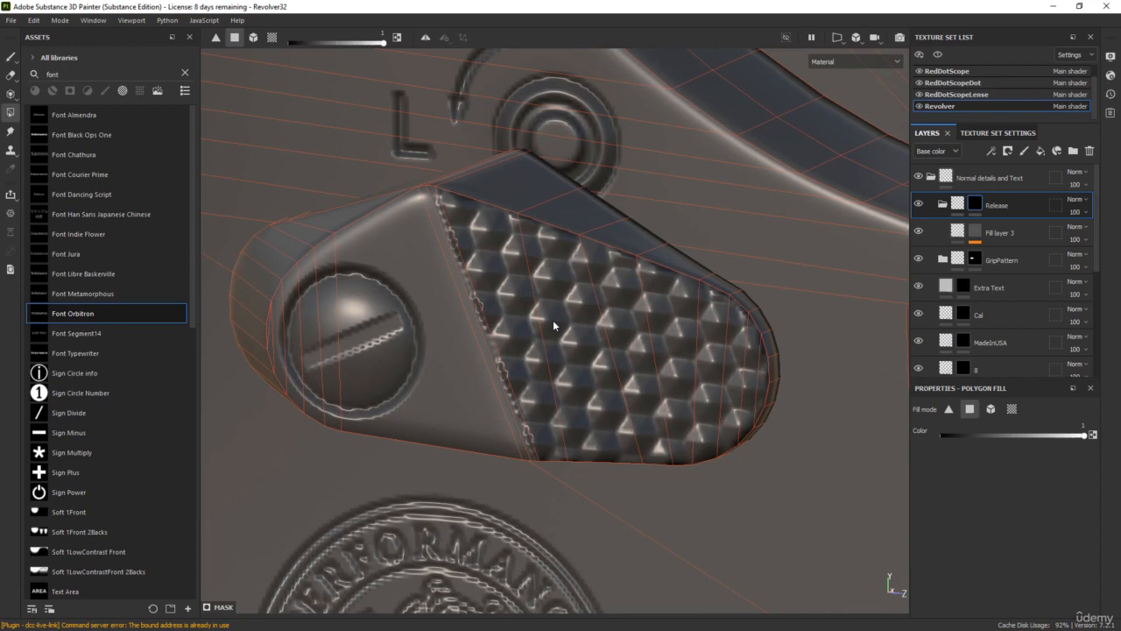
scroll(552, 322, "down", 2)
mouse_move(554, 325)
left_mouse_down("alt")
mouse_move(592, 403)
mouse_move(570, 308)
mouse_move(592, 328)
left_mouse_up("alt")
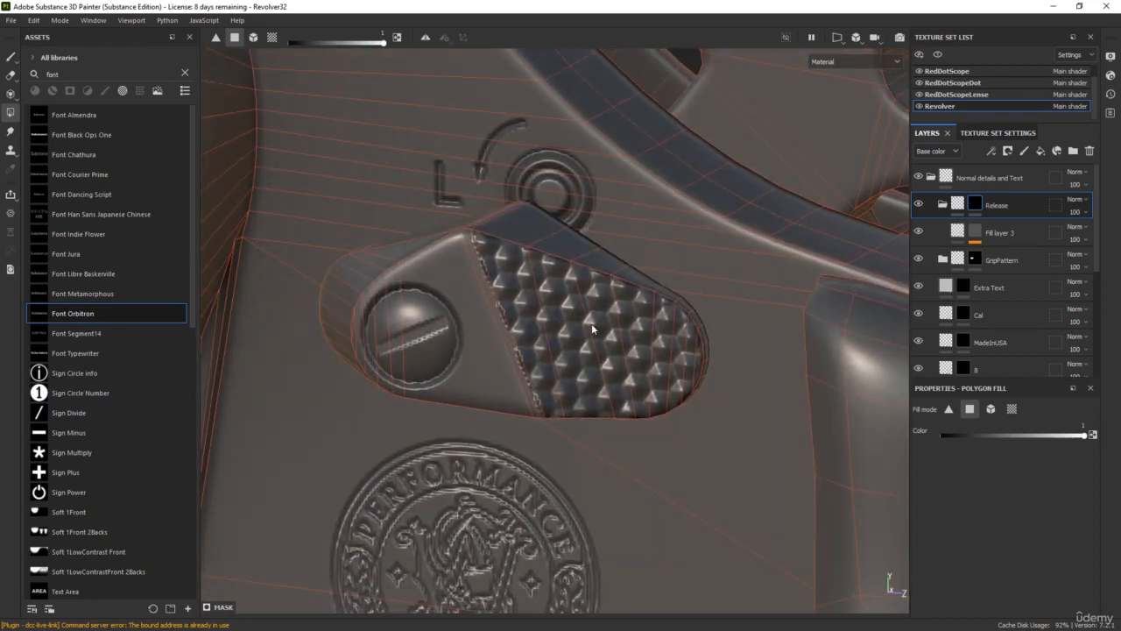
- Set the Tile value of the Hexagon fill on the release pattern's mask to 60
left_click(974, 235)
left_click(1010, 255)
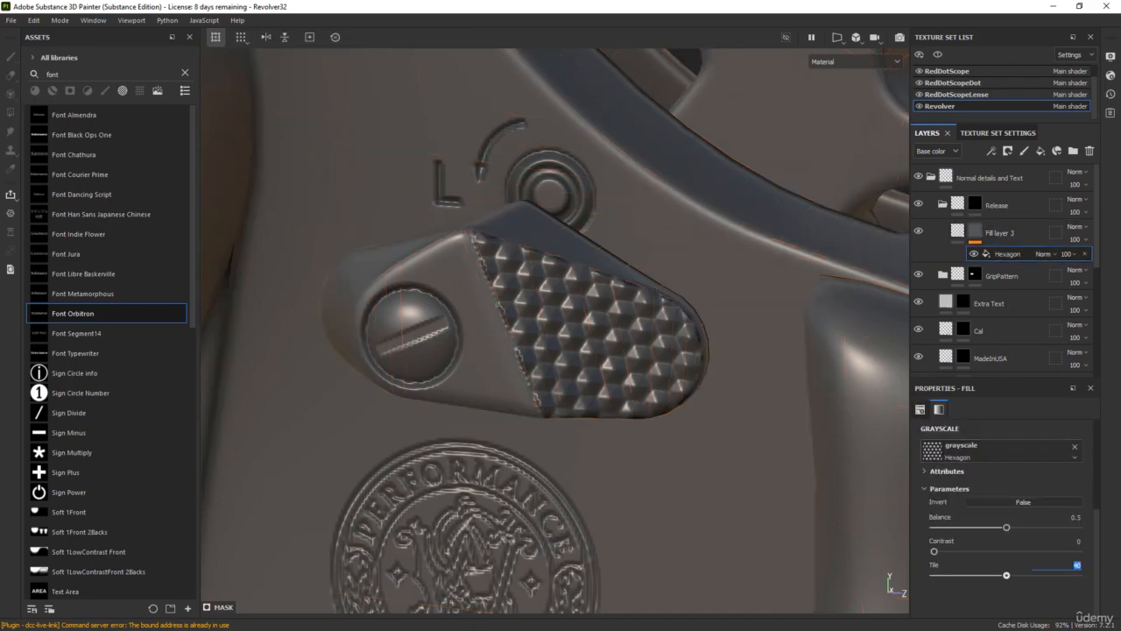
type("60")
key("Return")
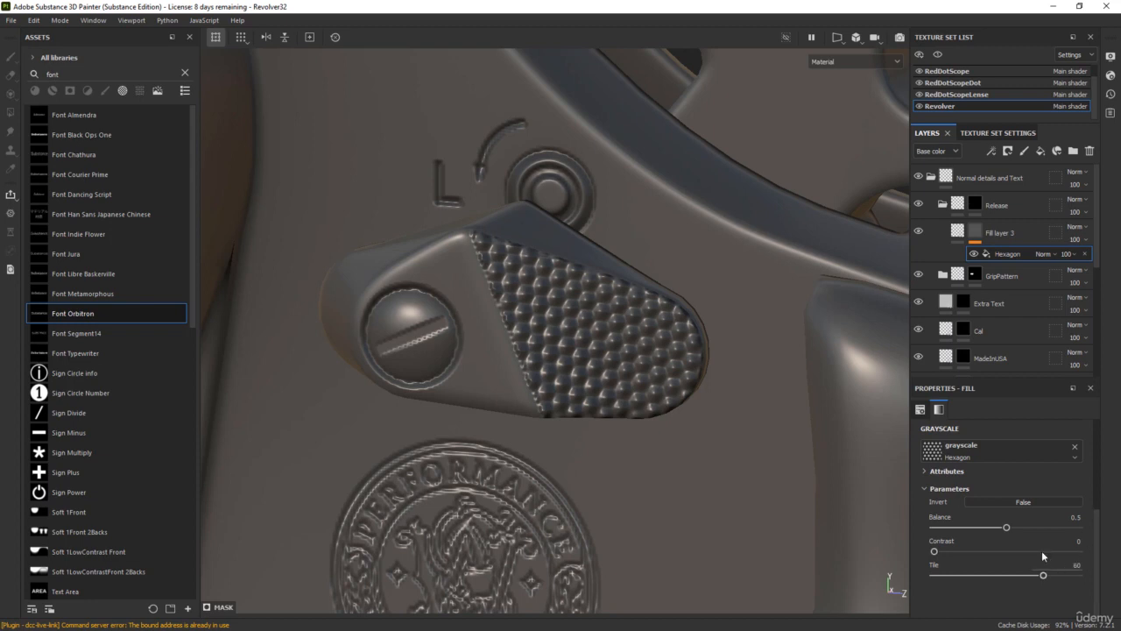
left_click_drag(494, 300, 512, 301, "alt")
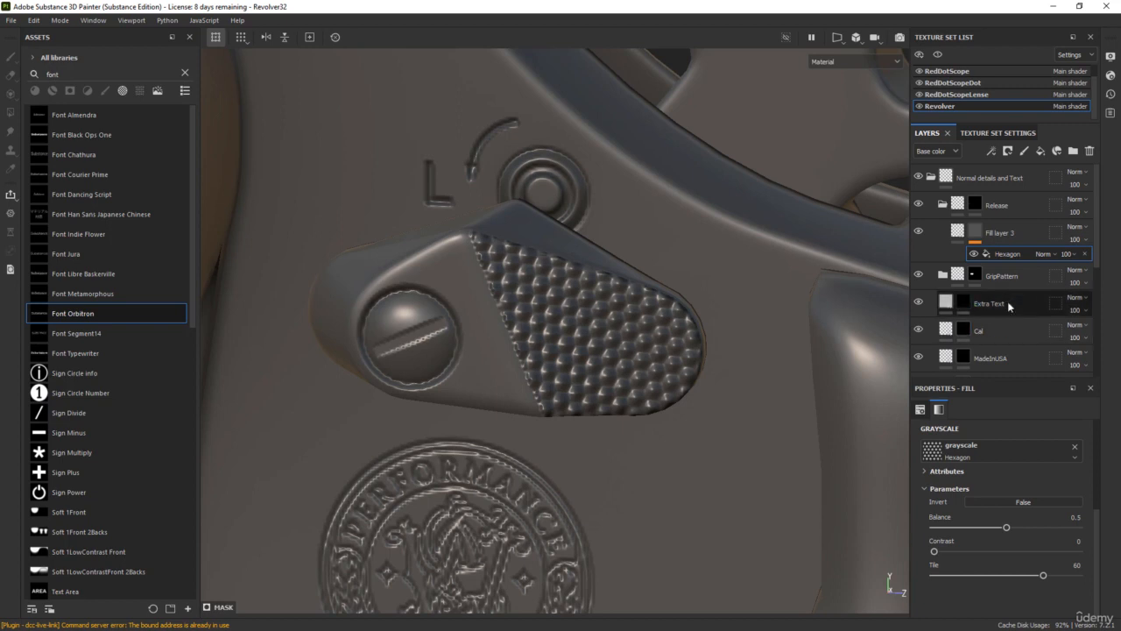
- Rotate the release's Hexagon fill in its UV transformations, trying 30 and settling on 27
scroll(996, 504, "up", 4)
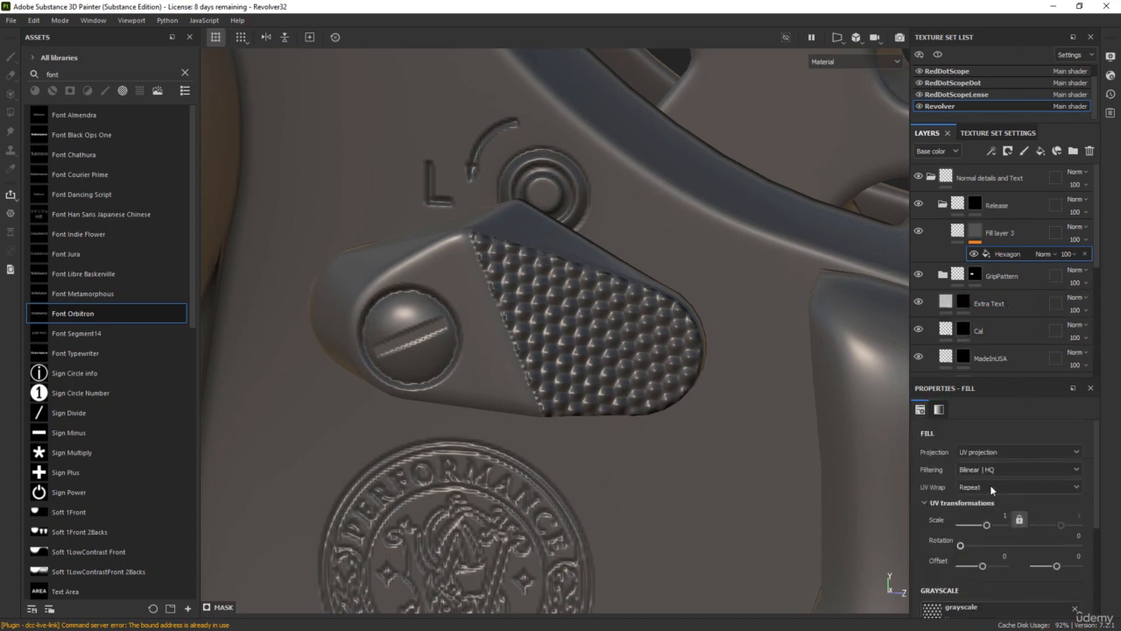
left_click_drag(962, 544, 970, 545)
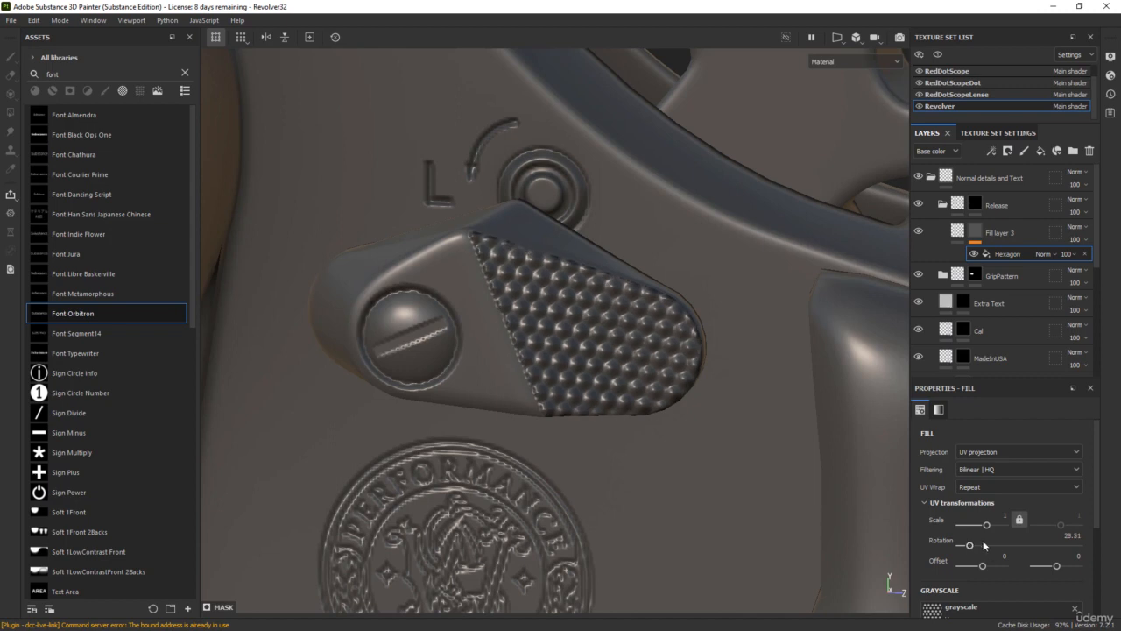
left_click(1072, 536)
type("30")
key("Return")
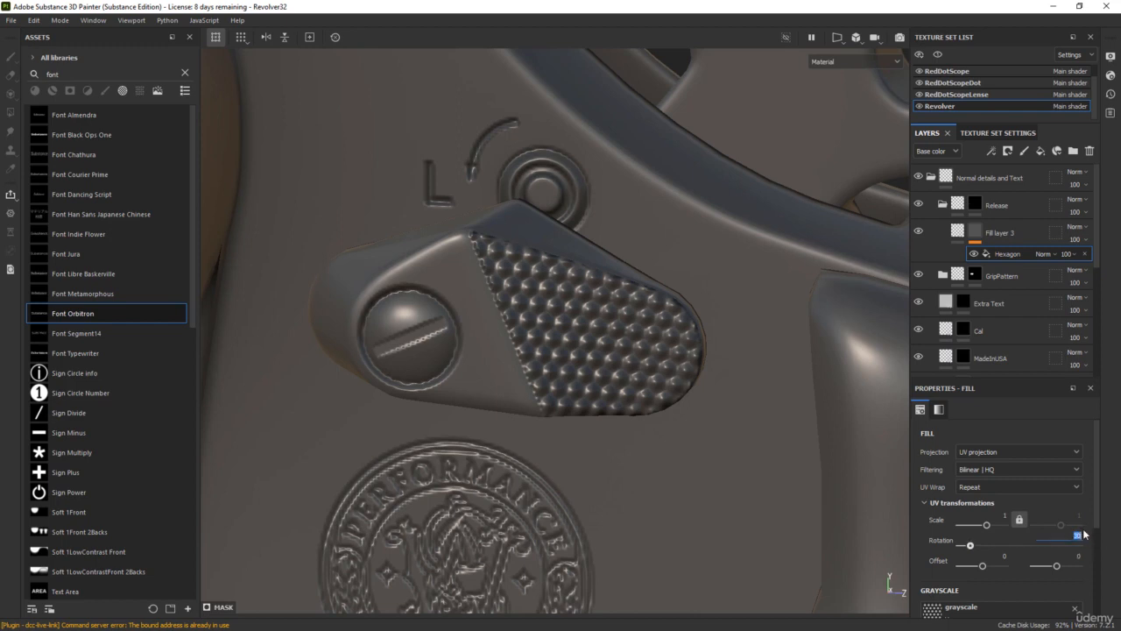
type("27")
key("Return")
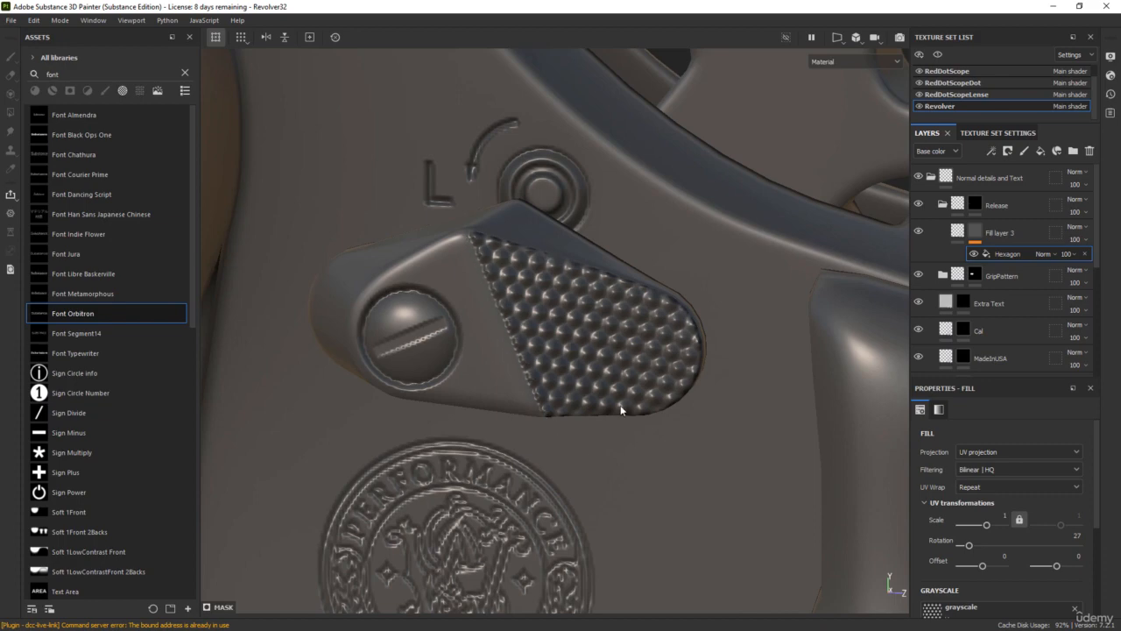
- Shift the release's Hexagon fill by setting its first UV offset value to 0.17
scroll(621, 410, "down", 4)
left_click_drag(514, 377, 444, 387, "alt")
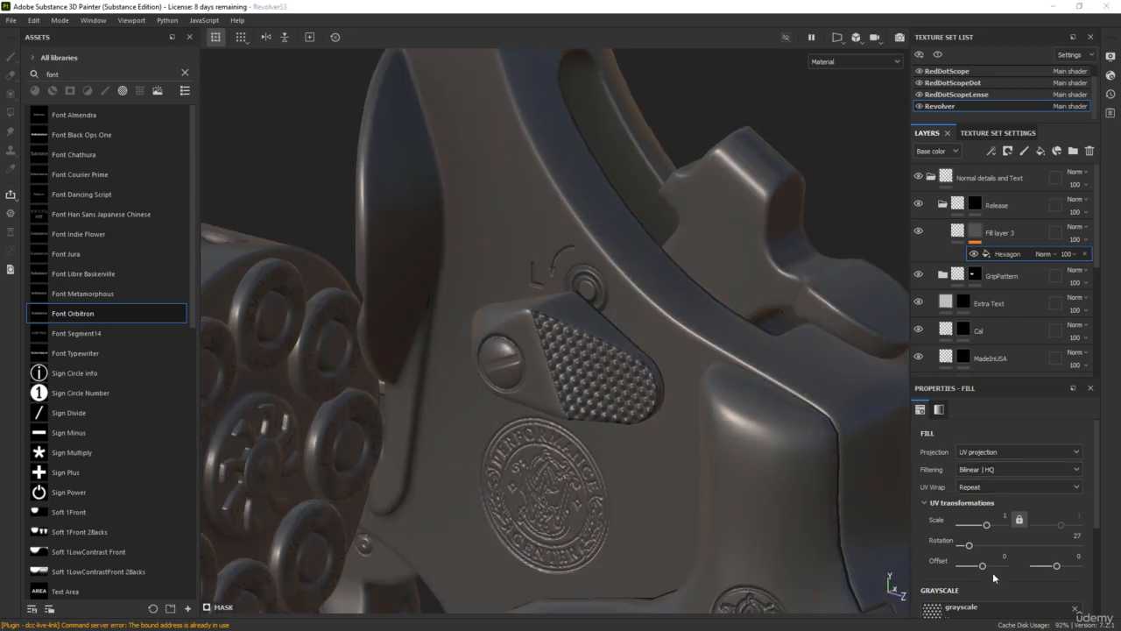
left_click_drag(984, 563, 987, 566)
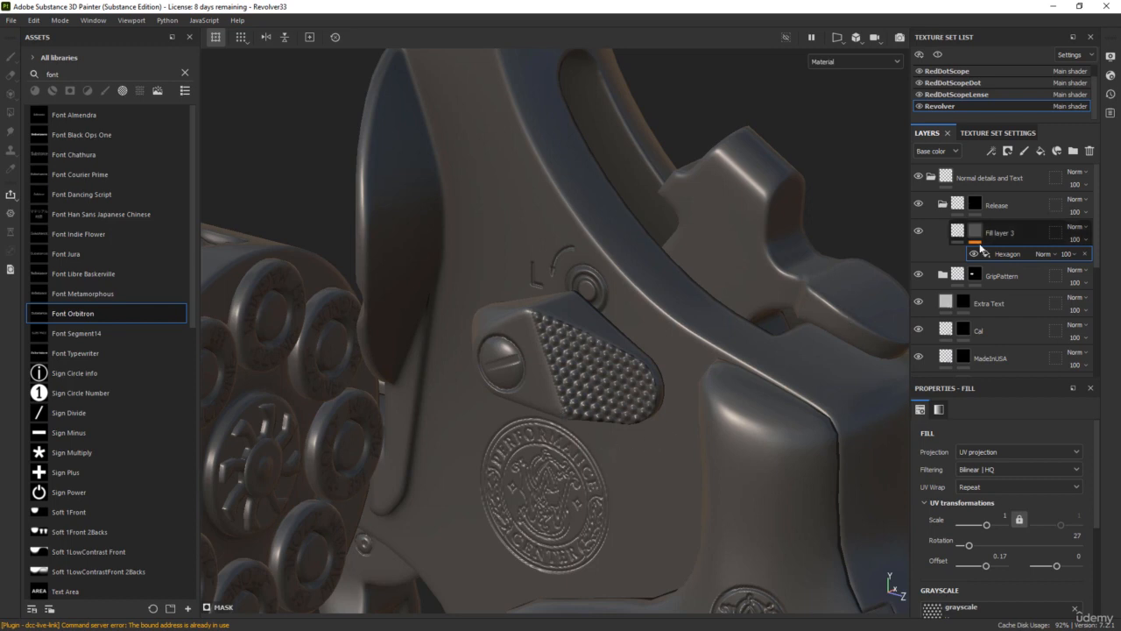
- Duplicate the Release folder and rename the copy Hammer
left_click(1023, 203)
left_click(942, 203)
key("4")
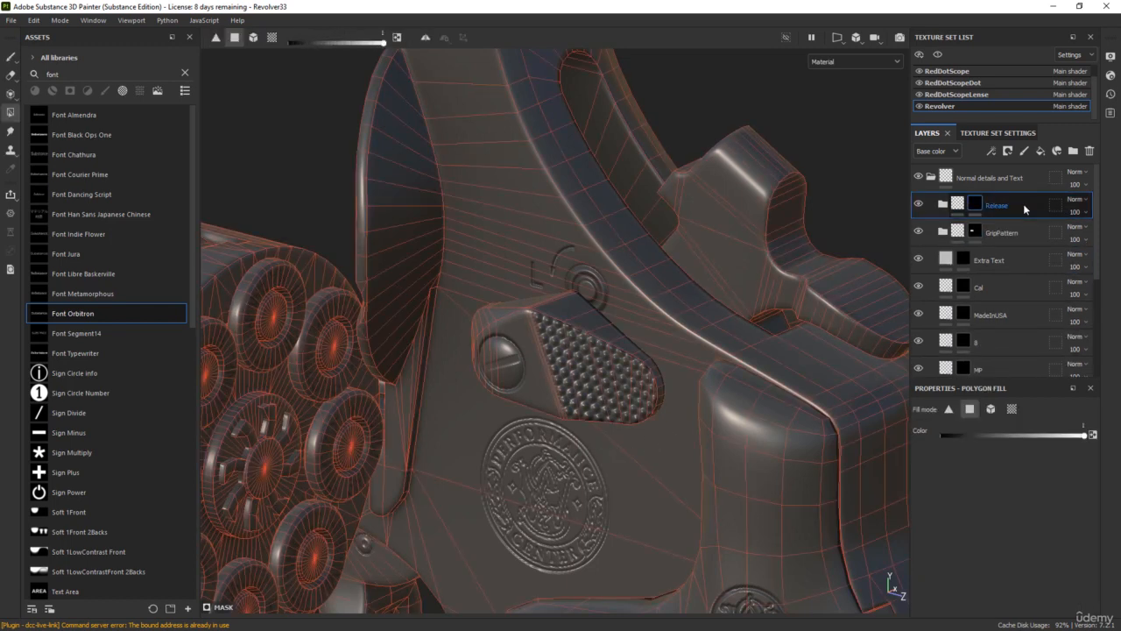
key("ctrl+d")
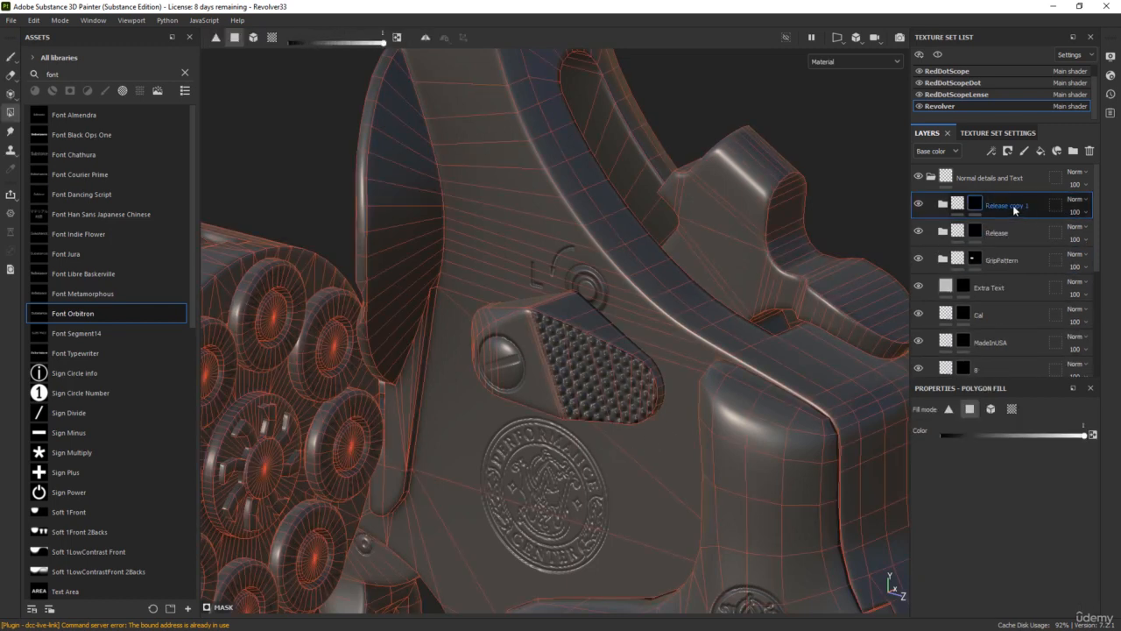
type("Hammer")
key("Return")
- Clear the Hammer folder's mask and polygon fill the whole upper face of the hammer spur in it
right_click(973, 207)
left_click(995, 31)
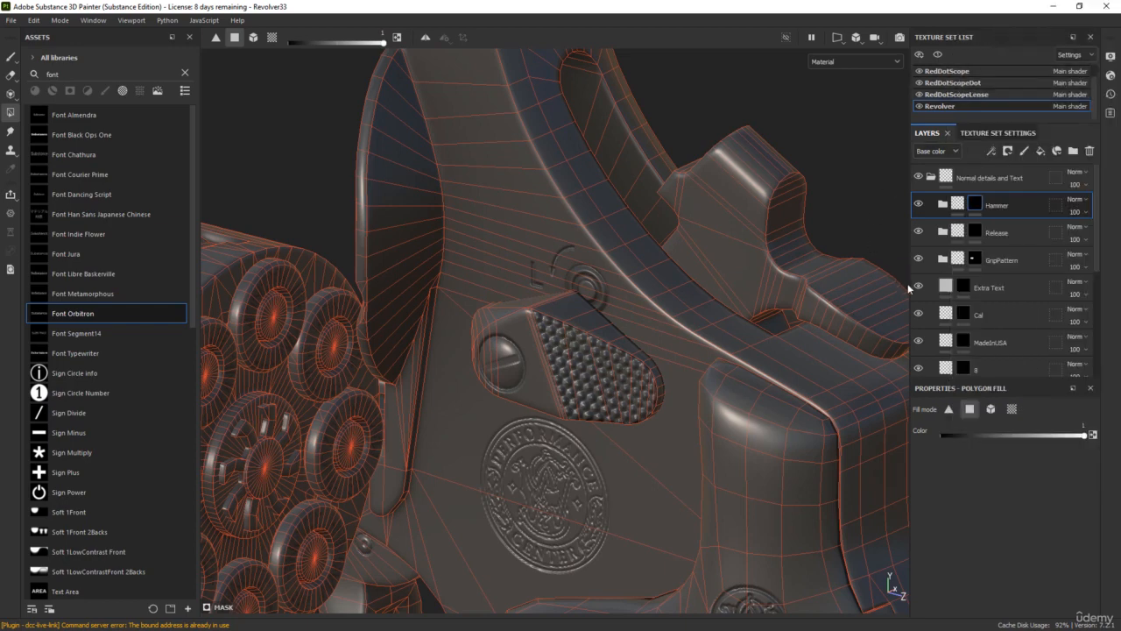
left_click_drag(788, 341, 701, 356, "alt")
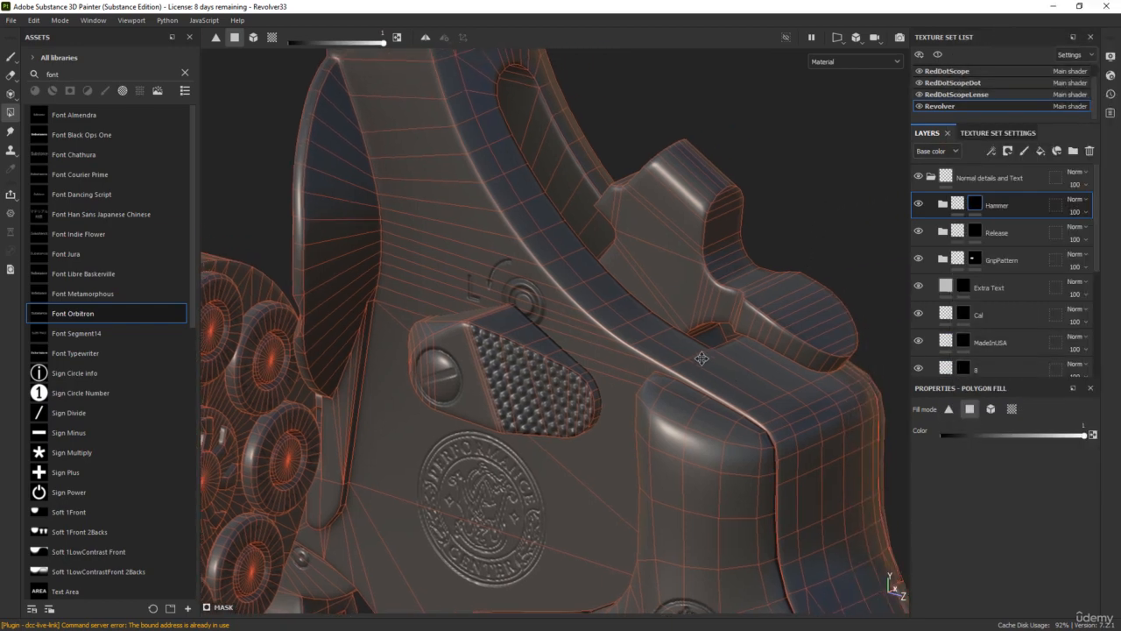
middle_click_drag(700, 357, 662, 354, "alt")
scroll(661, 345, "up", 3)
left_click_drag(661, 343, 637, 379, "alt")
scroll(666, 351, "up", 2)
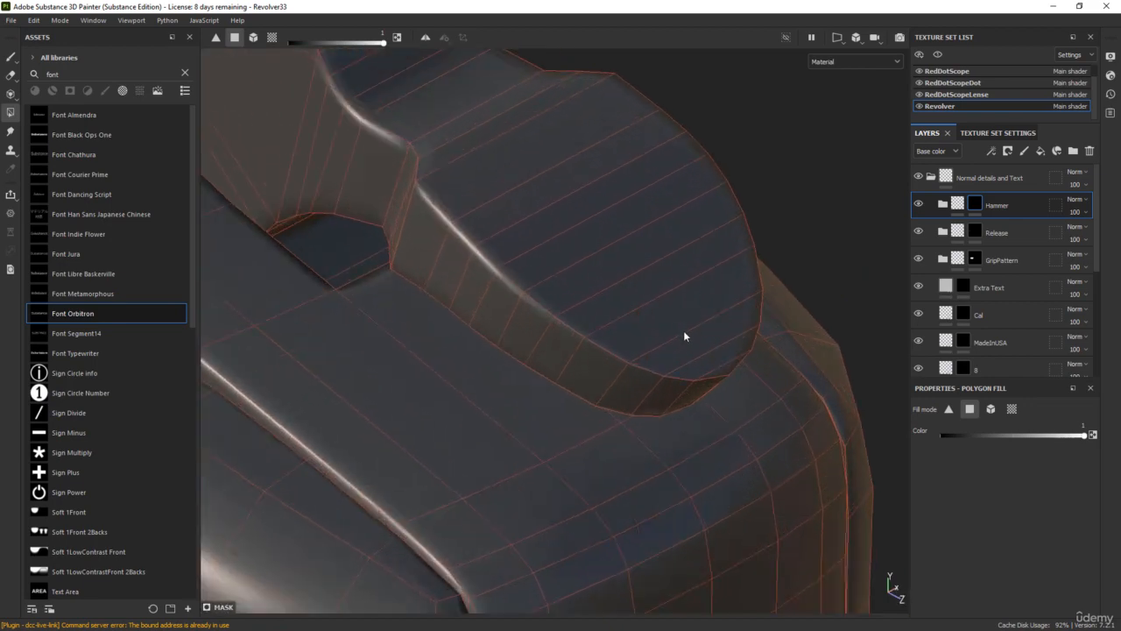
mouse_move(720, 364)
left_mouse_down()
mouse_move(494, 184)
mouse_move(434, 194)
left_mouse_up()
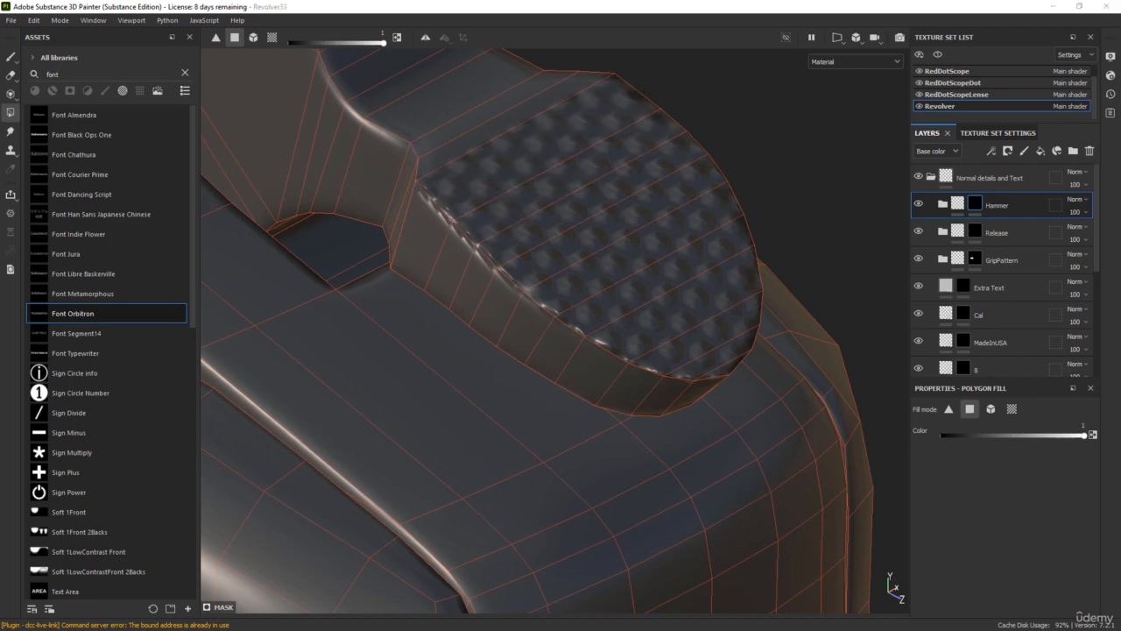
mouse_move(1120, 221)
left_mouse_down()
mouse_move(727, 115)
mouse_move(1120, 177)
left_mouse_up()
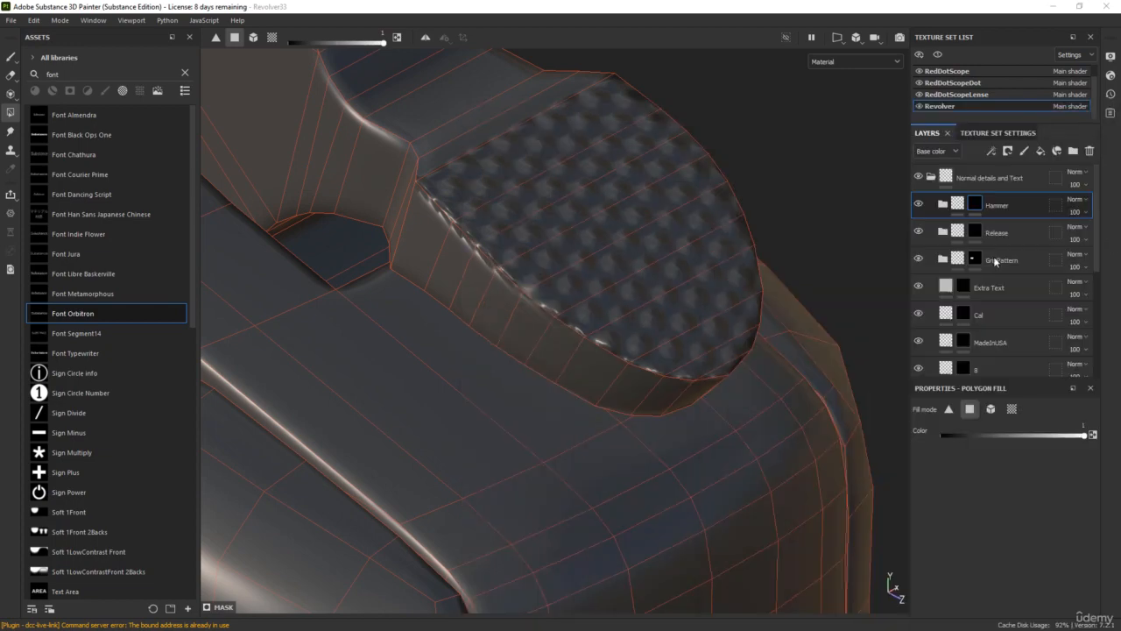
left_click(439, 164)
left_click(433, 145)
left_click(443, 154)
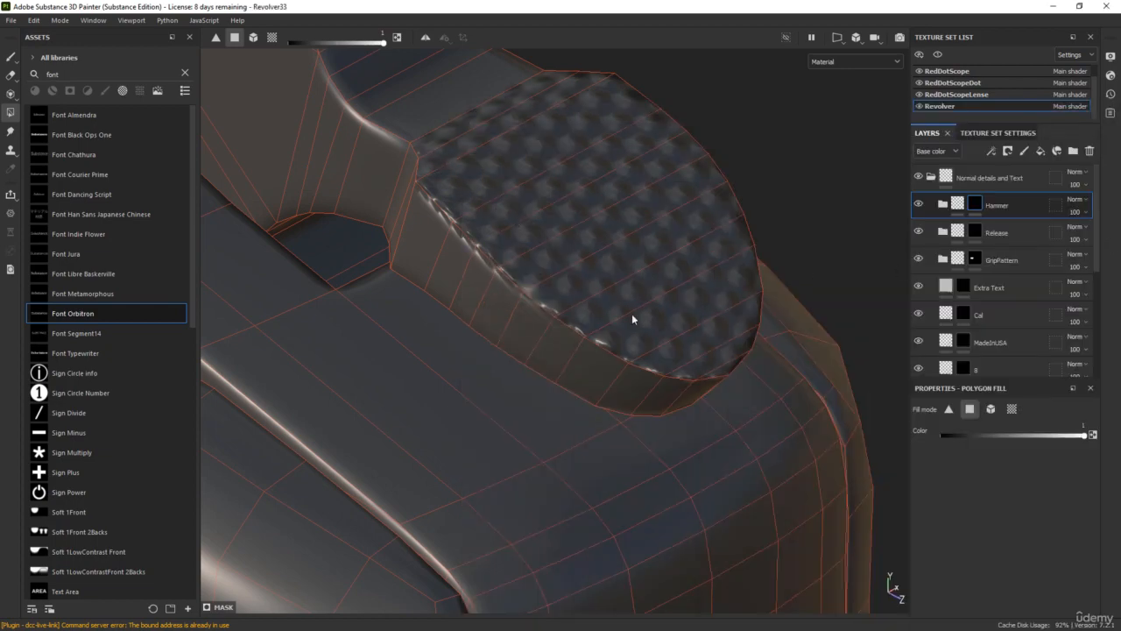
- Set the rotation of the Hexagon fill in the Hammer folder to 0
left_click_drag(631, 319, 555, 358, "alt")
left_click(942, 205)
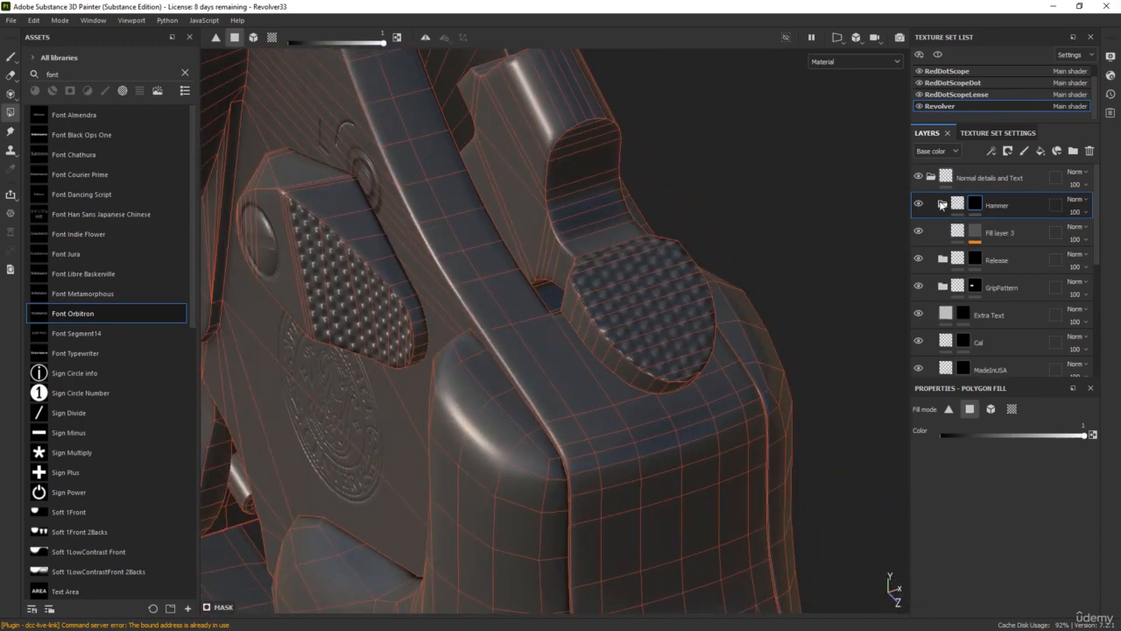
left_click(974, 235)
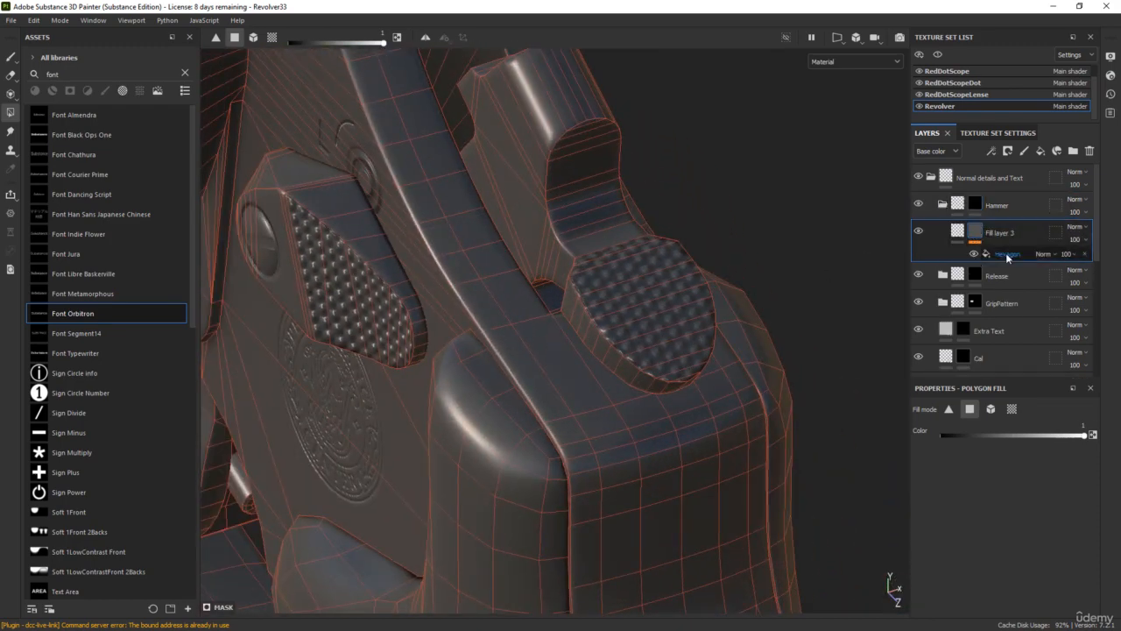
left_click(1003, 253)
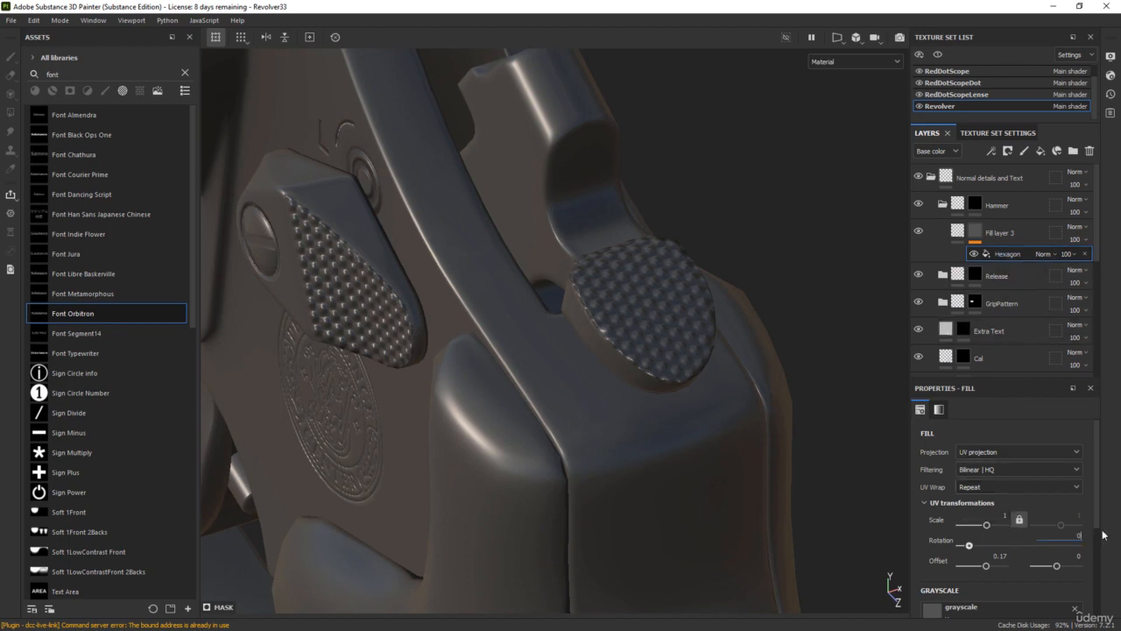
key("Return")
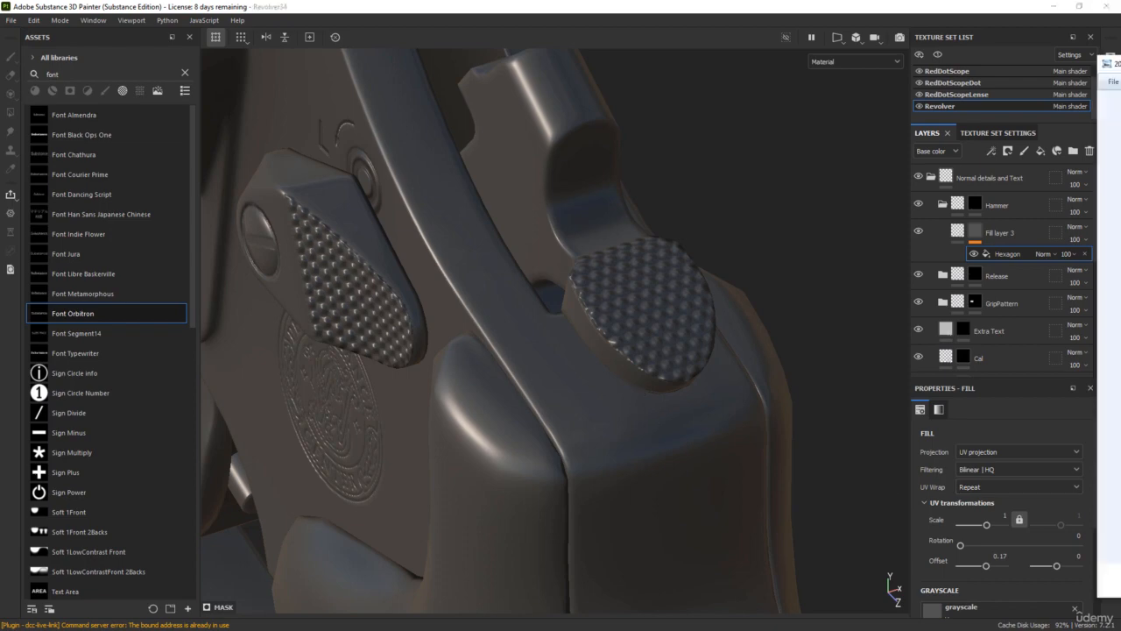
left_click_drag(1120, 64, 569, 76)
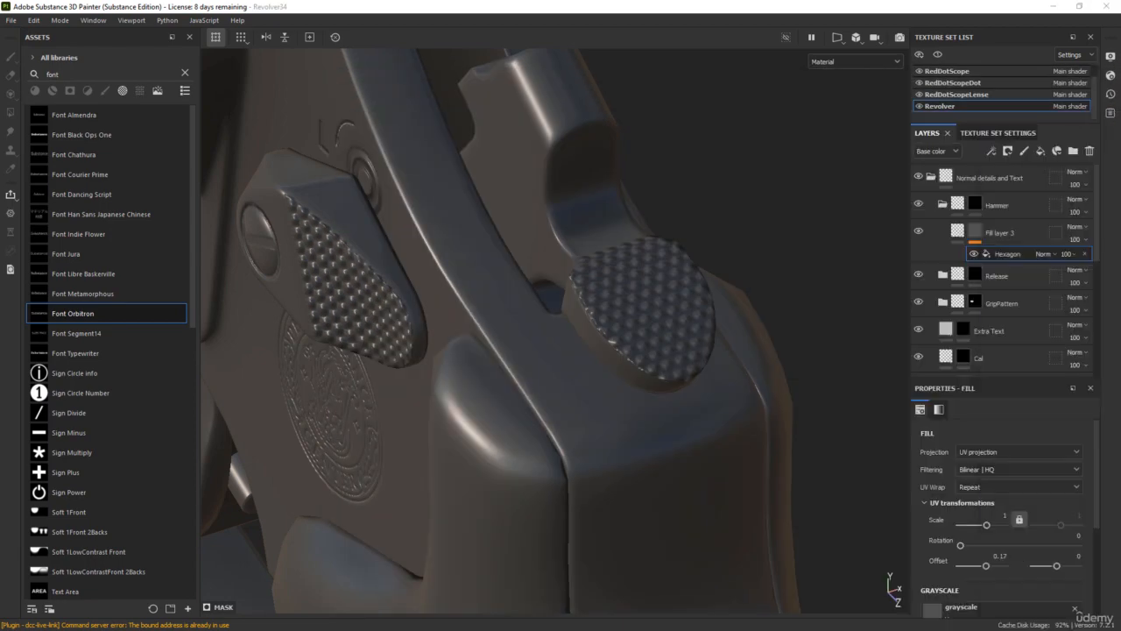
- Duplicate the Hammer folder and rename the copy Cylinder Piece
left_click(943, 203)
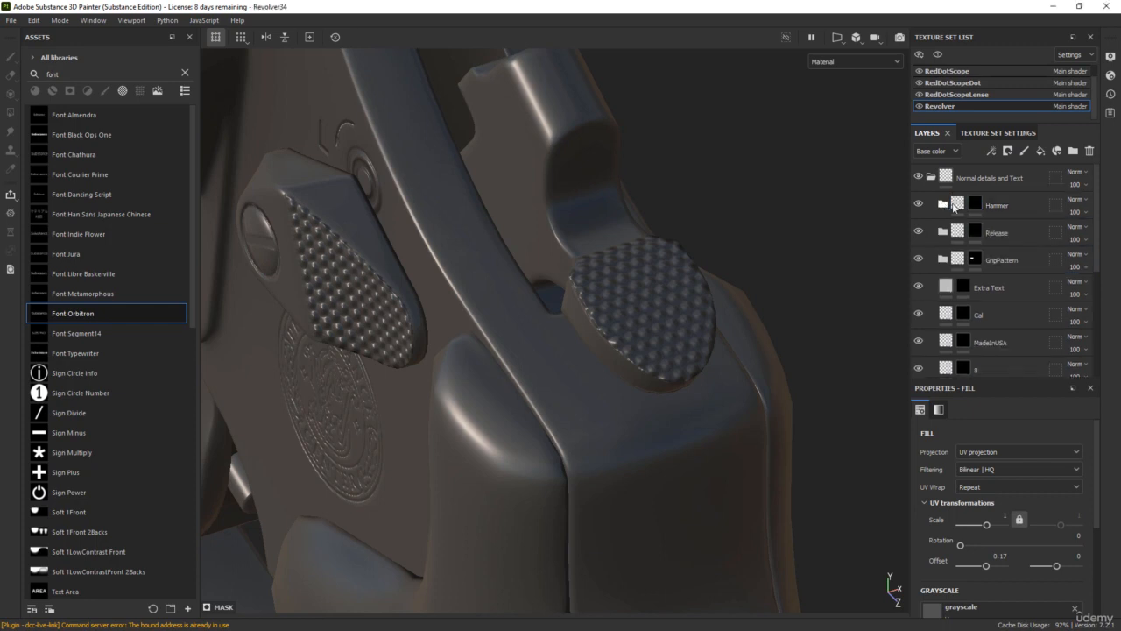
left_click(1009, 207)
key("ctrl+d")
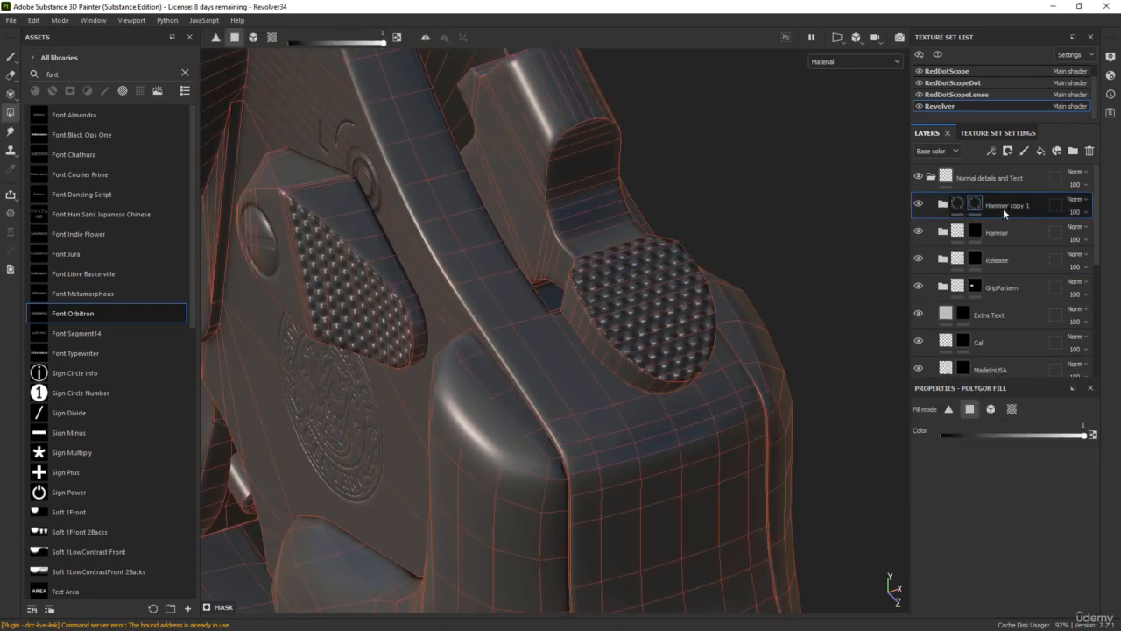
double_click(1002, 205)
type("Cylinder Piece")
key("Return")
- Clear the mask of the Cylinder Piece folder
right_click(975, 208)
left_click(1007, 29)
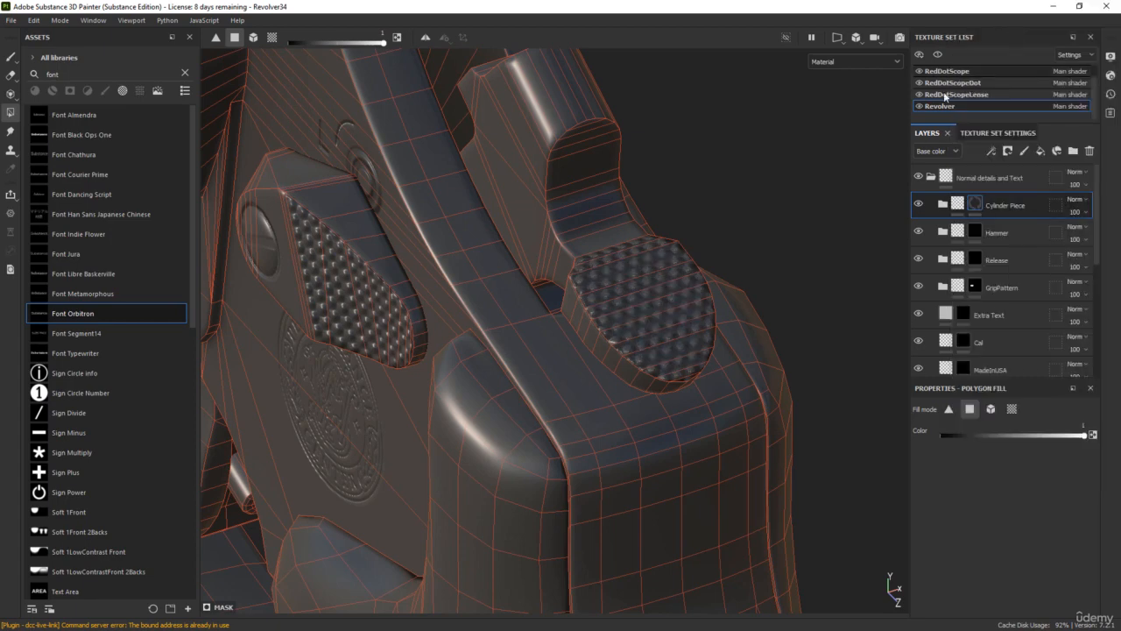
left_click_drag(466, 319, 531, 226, "alt")
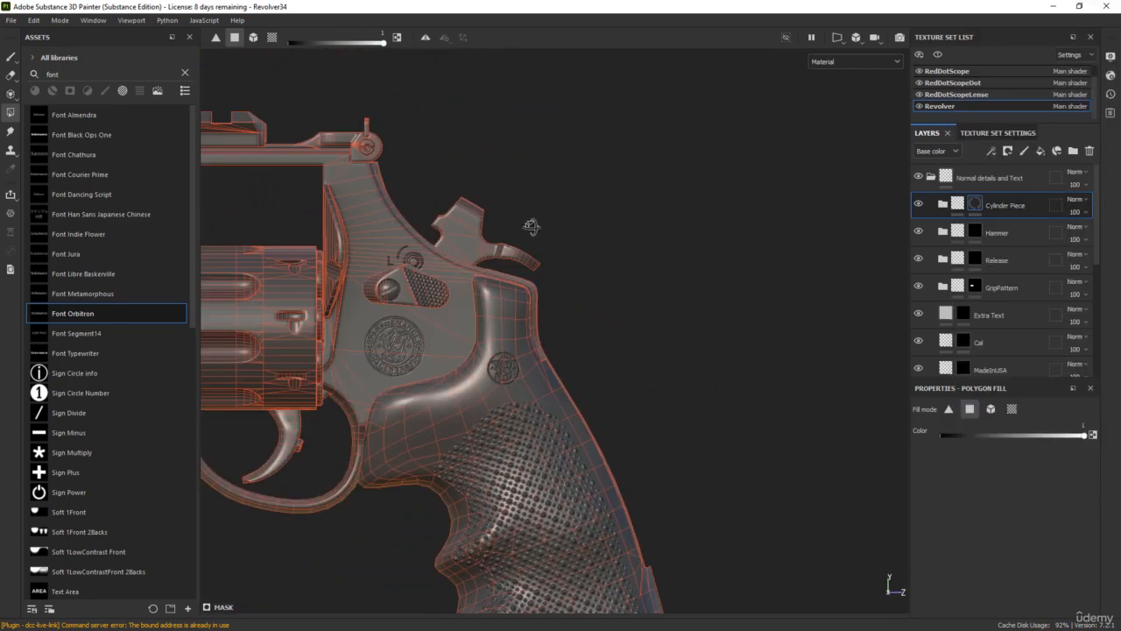
- Polygon fill the outer surface of the rod in front of the cylinder in the Cylinder Piece folder's mask
middle_click_drag(531, 226, 874, 211, "alt")
middle_click_drag(336, 318, 448, 322, "alt")
scroll(395, 311, "up", 4)
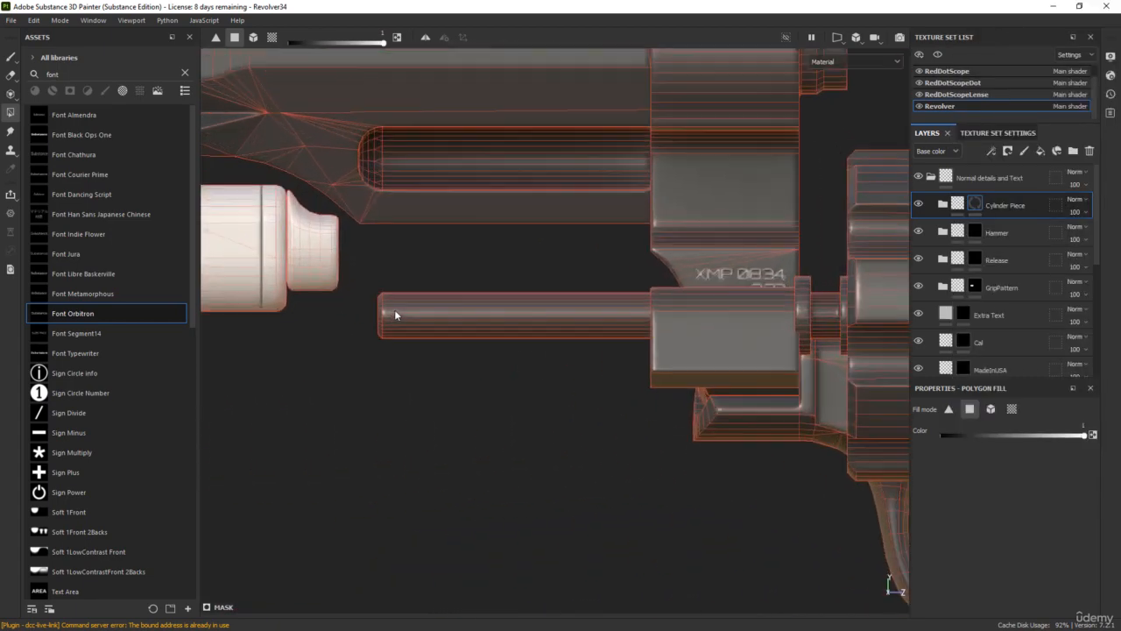
scroll(394, 313, "up", 2)
left_click(412, 298)
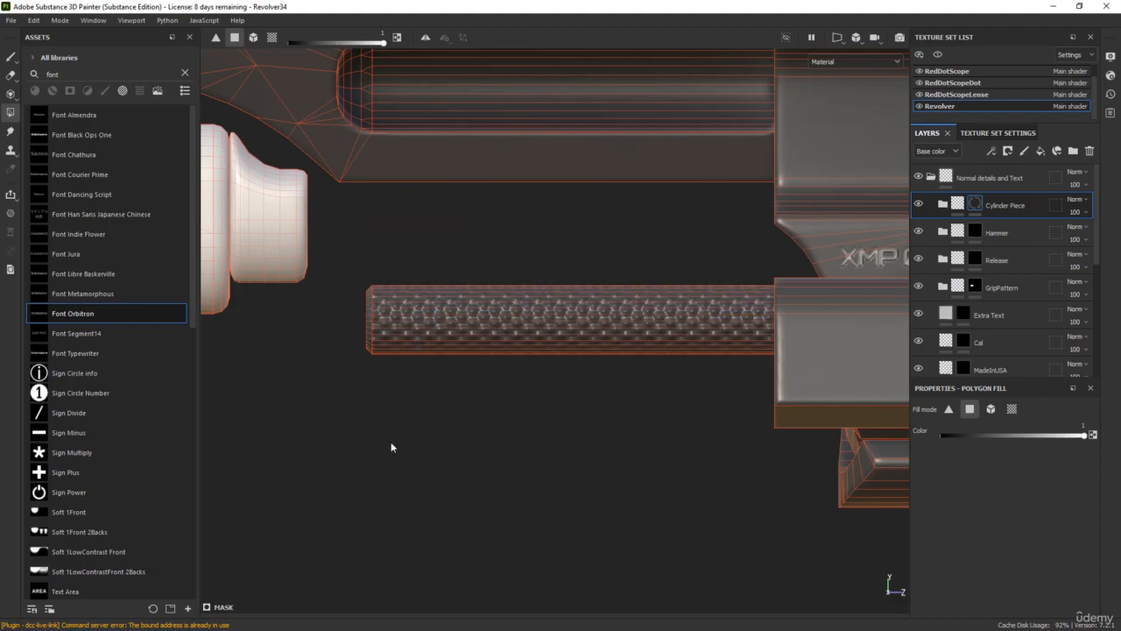
left_click_drag(390, 447, 423, 445, "alt")
scroll(345, 324, "up", 5)
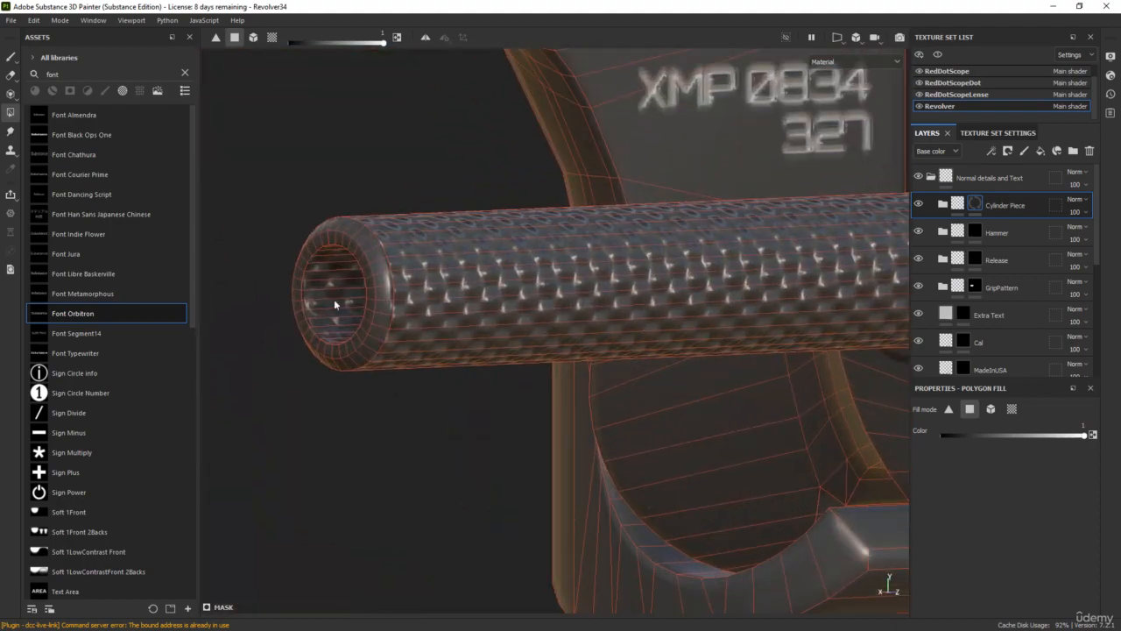
key("ctrl+z")
left_click_drag(403, 334, 423, 348, "alt")
key("ctrl+y")
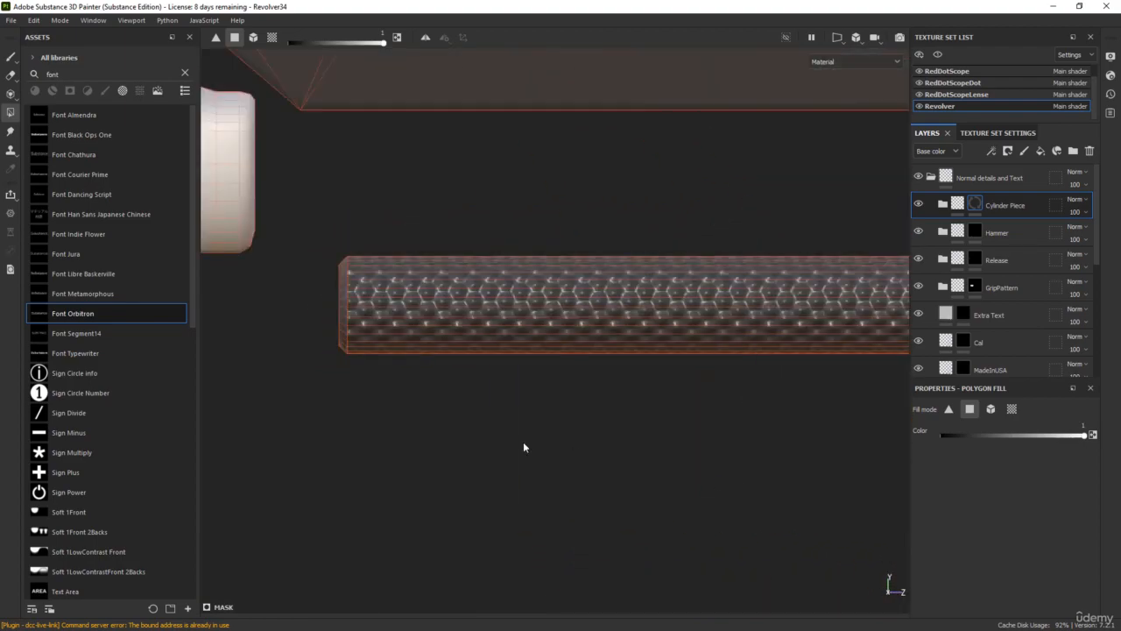
left_click_drag(523, 445, 363, 438, "alt")
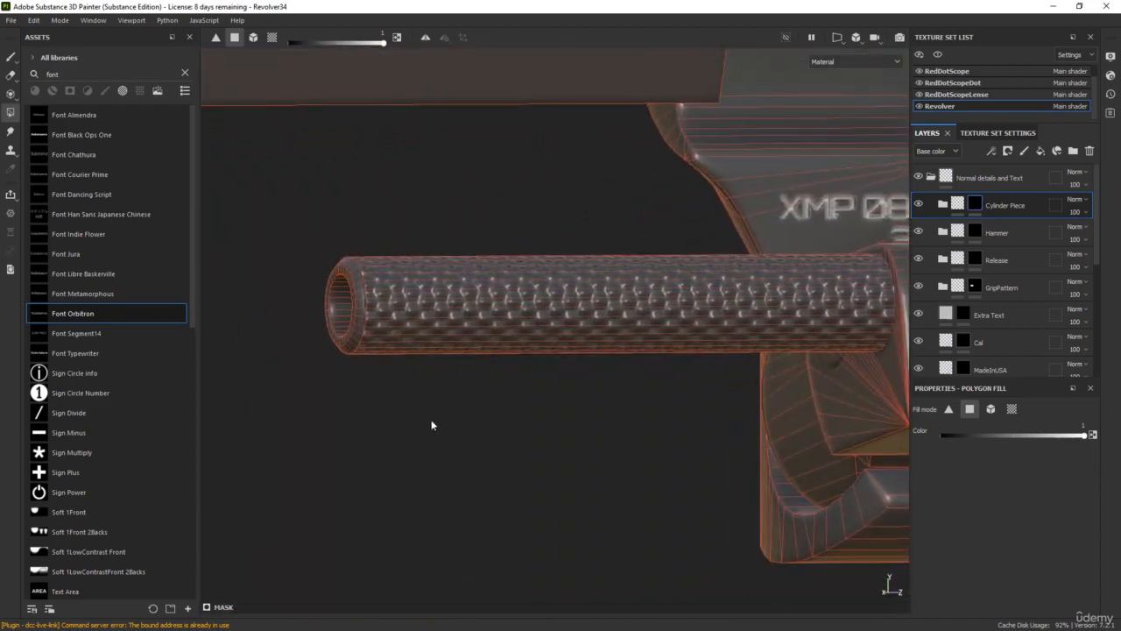
- Show the 3D and 2D views side by side and switch to the Paint brush with its hardness raised to 1
key("F1")
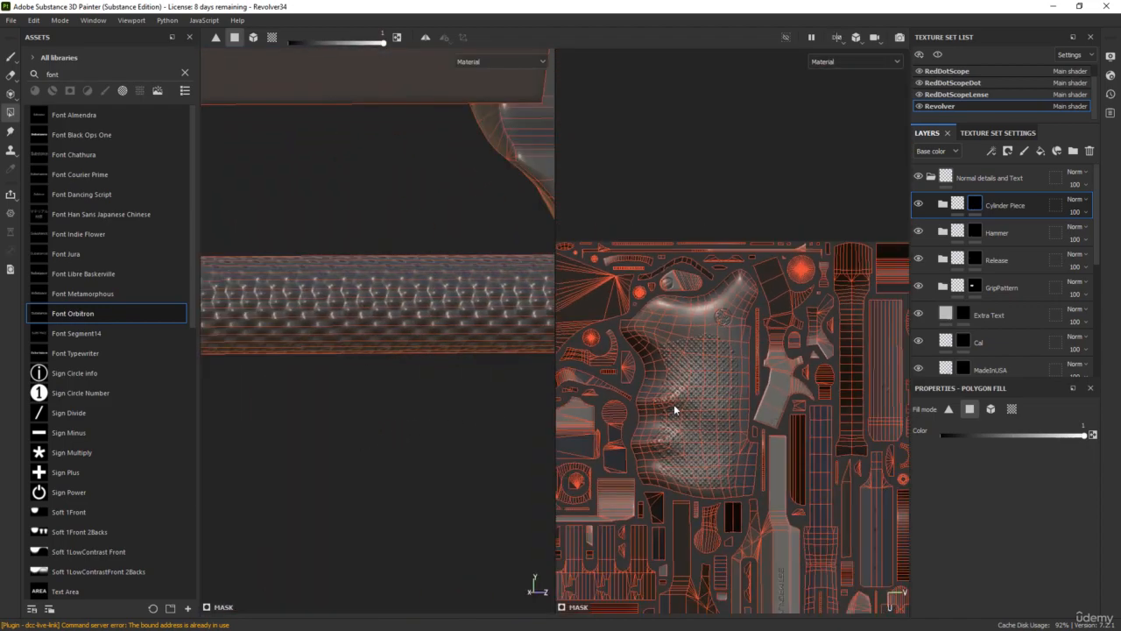
middle_click_drag(685, 510, 707, 254, "alt")
right_click_drag(707, 263, 755, 377, "shift")
scroll(736, 420, "up", 6)
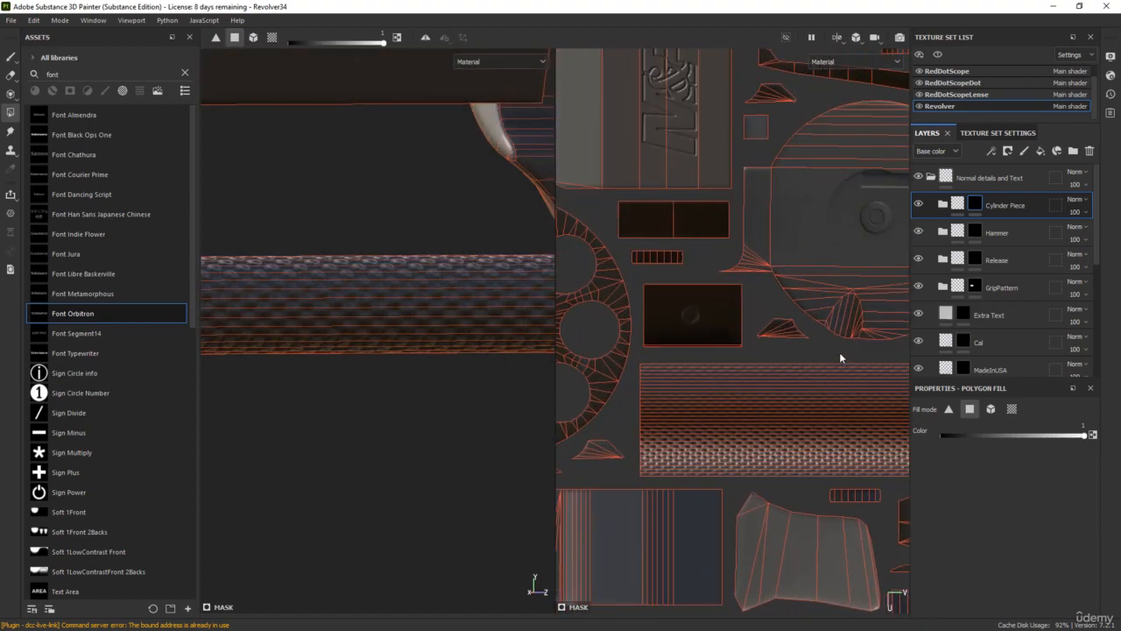
right_click_drag(840, 351, 798, 339, "shift")
left_click(11, 57)
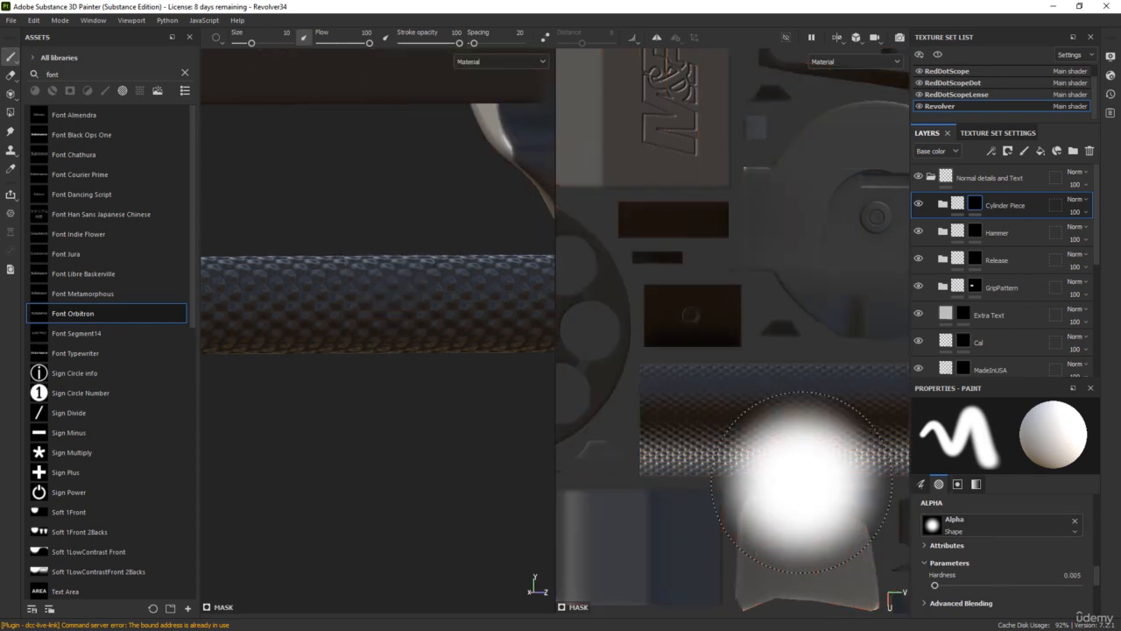
right_click_drag(801, 482, 802, 412, "ctrl")
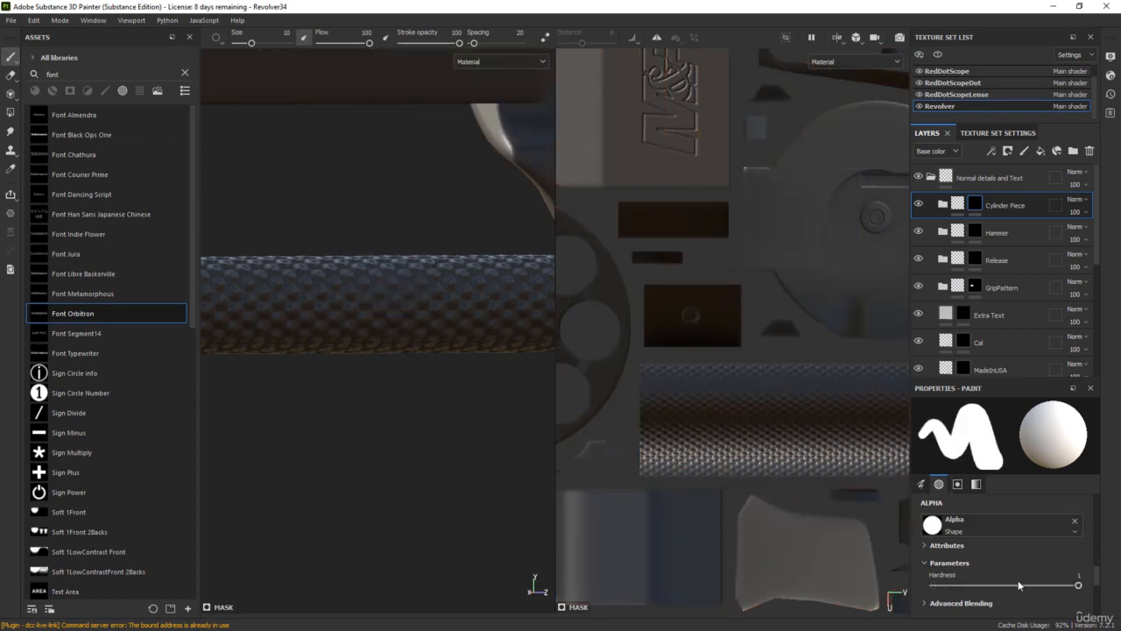
- Set the paint brush's alignment to UV
scroll(1018, 585, "up", 2)
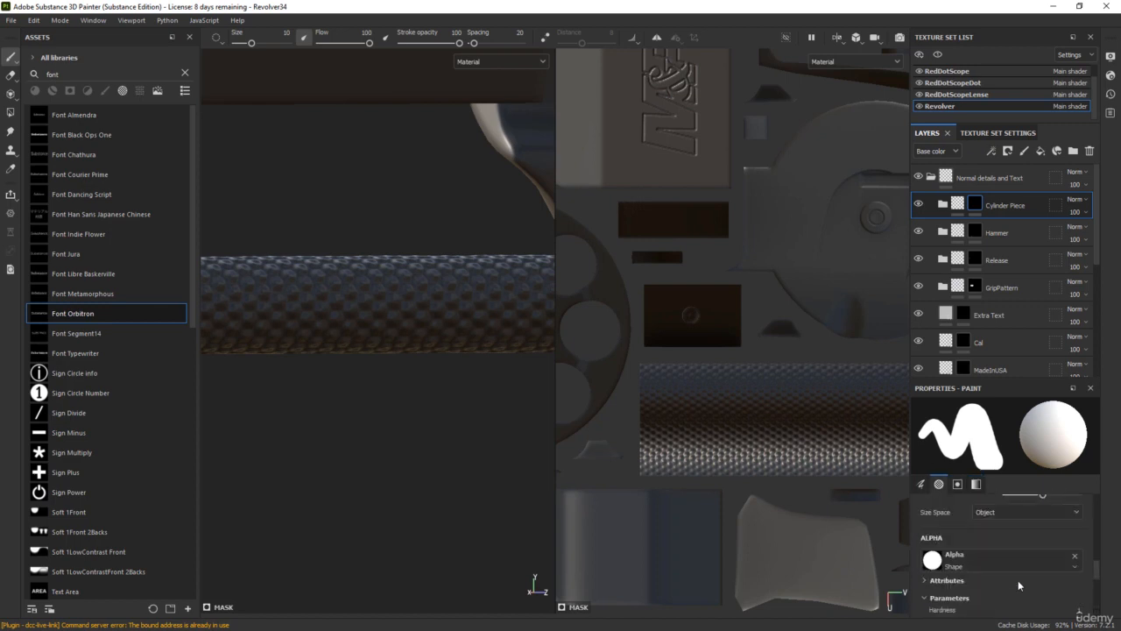
scroll(1017, 585, "down", 2)
scroll(1018, 585, "up", 4)
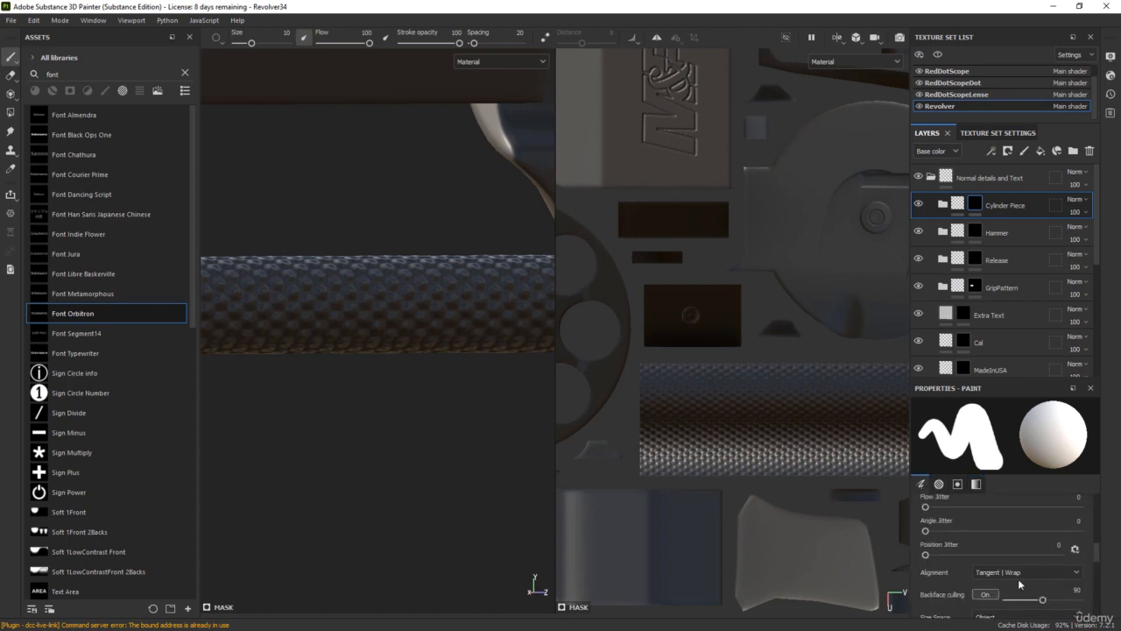
left_click(994, 537)
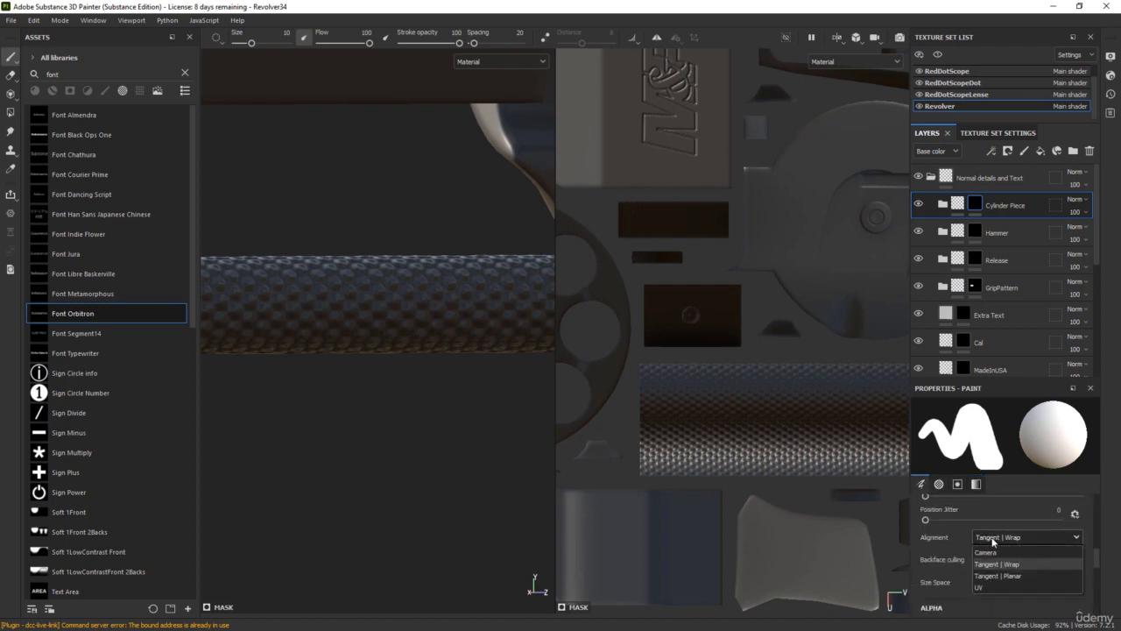
left_click(988, 587)
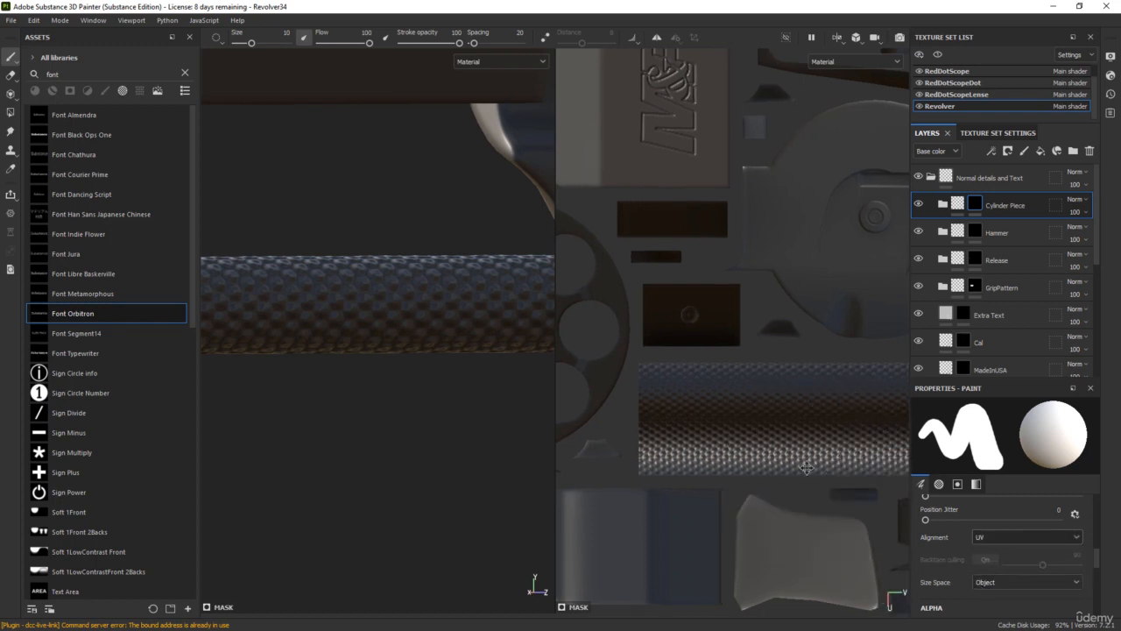
- Paint black with a size 6.65 brush over the rear part of the rod's UV island to erase the hexagon pattern there
scroll(698, 429, "down", 2)
scroll(698, 429, "down", 1)
middle_click_drag(698, 429, 730, 432, "alt")
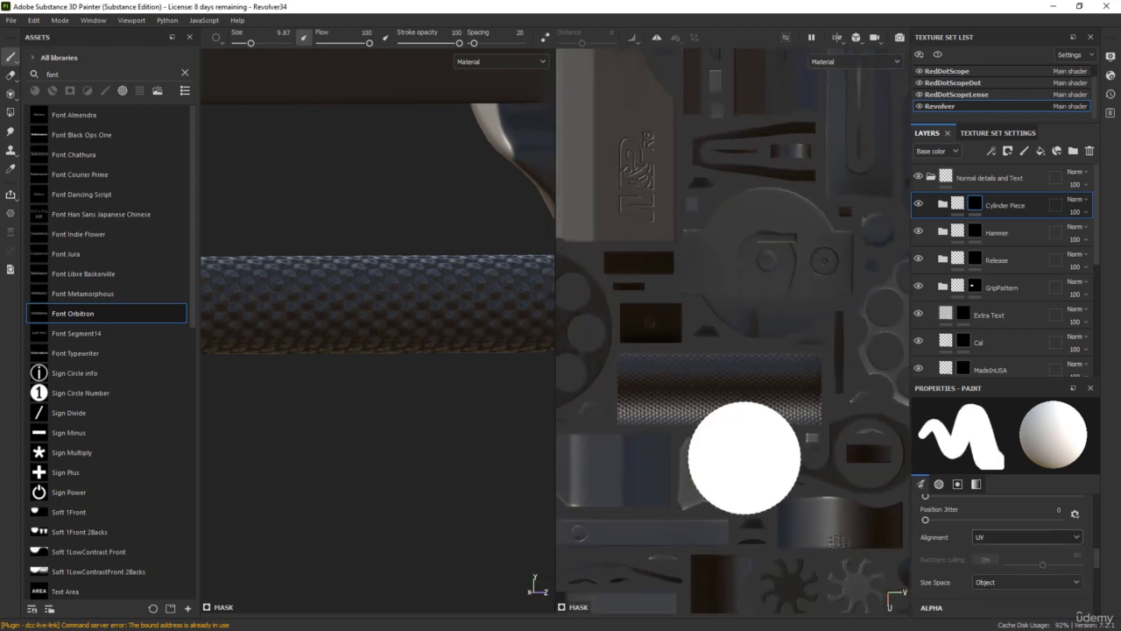
right_click_drag(743, 458, 724, 457, "ctrl")
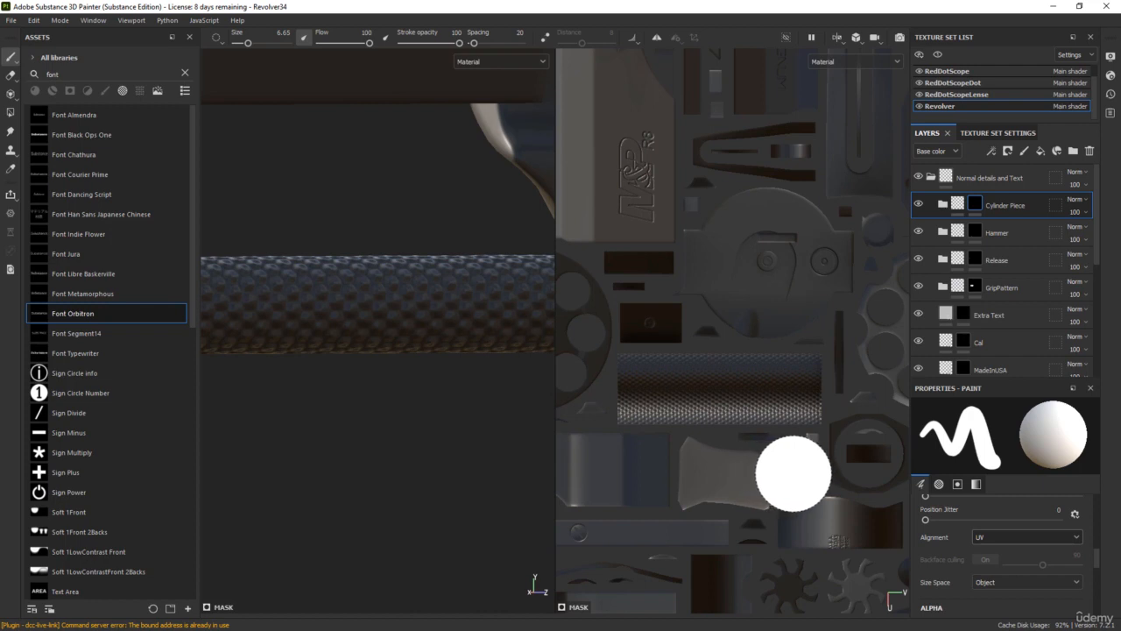
left_click(793, 473)
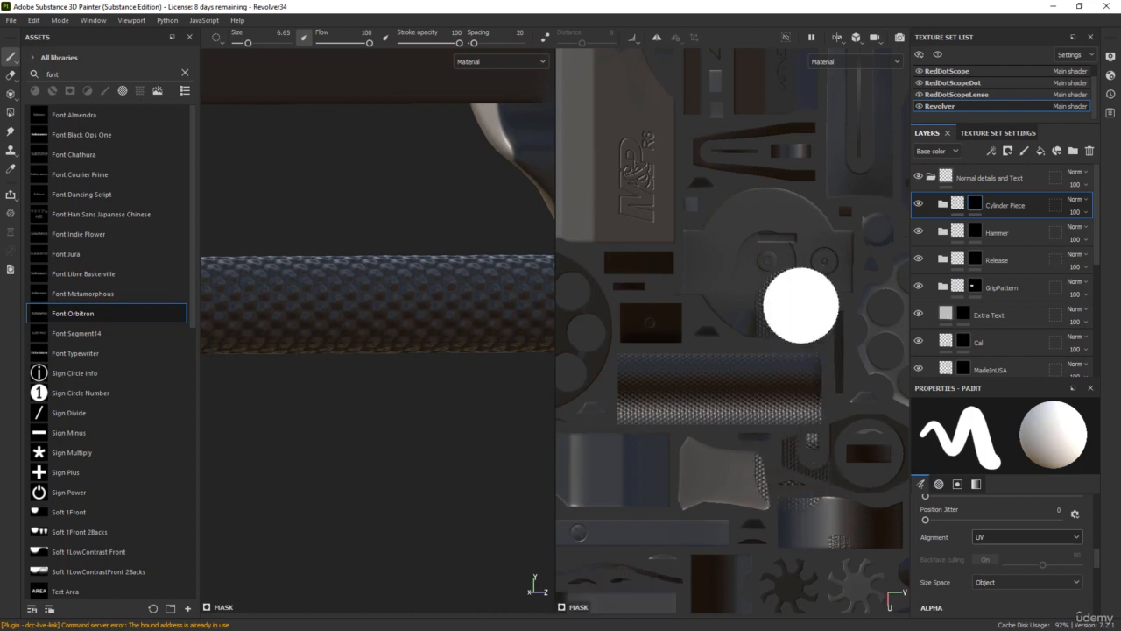
key("x")
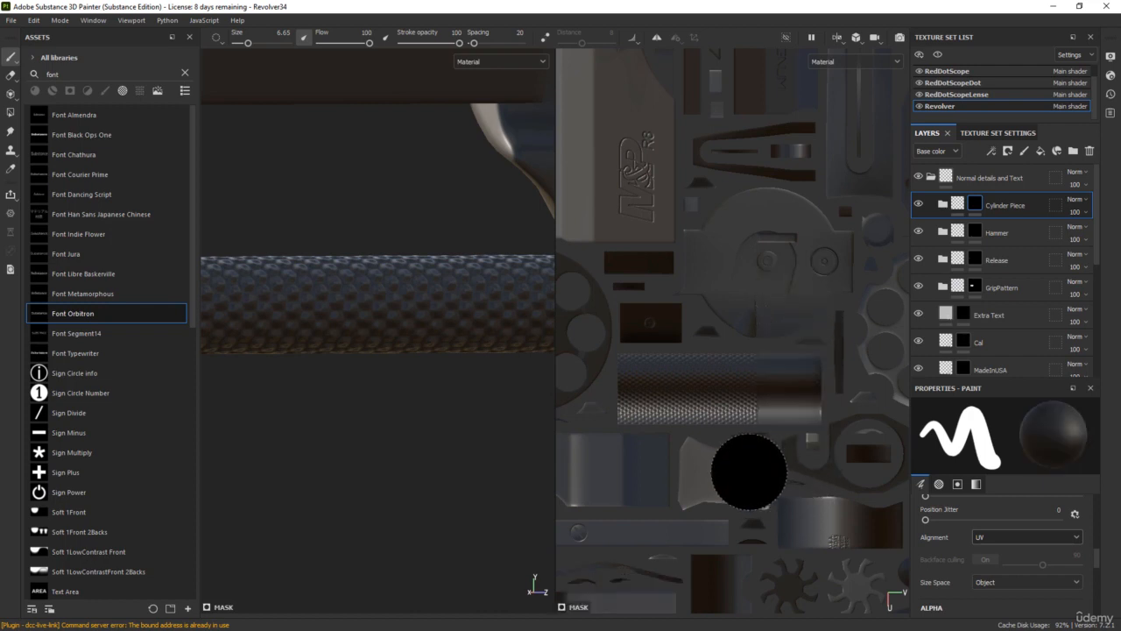
left_click_drag(744, 477, 745, 295)
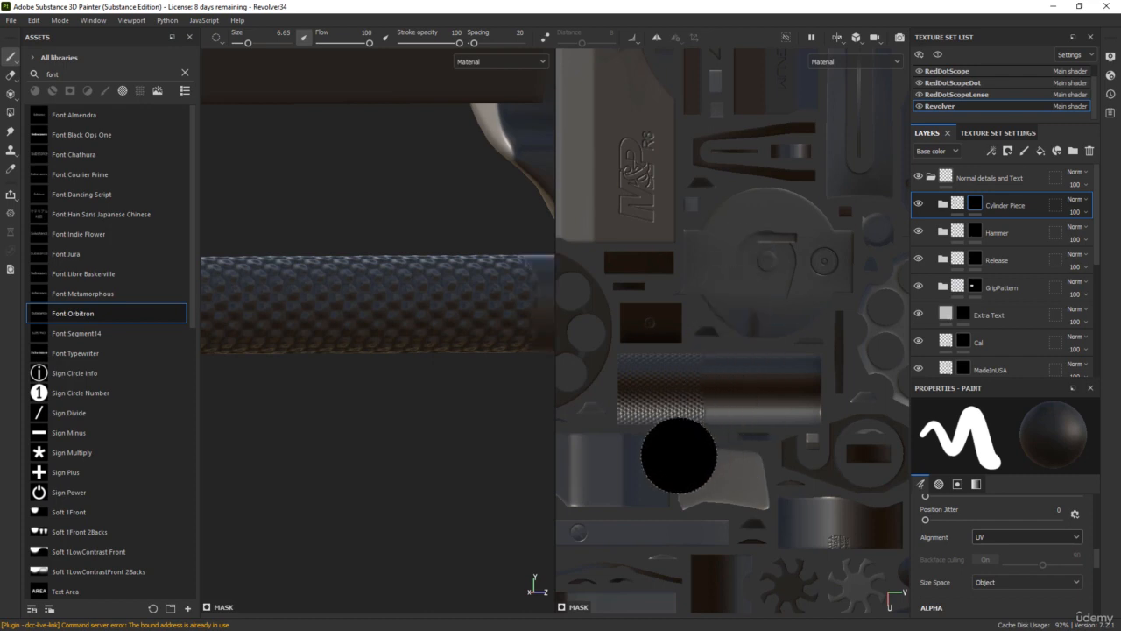
- Trim the rear edge of the rod's hexagon pattern with a straight black mask stroke using a size 1.22 brush
scroll(370, 450, "down", 6)
left_click_drag(369, 448, 312, 449, "alt")
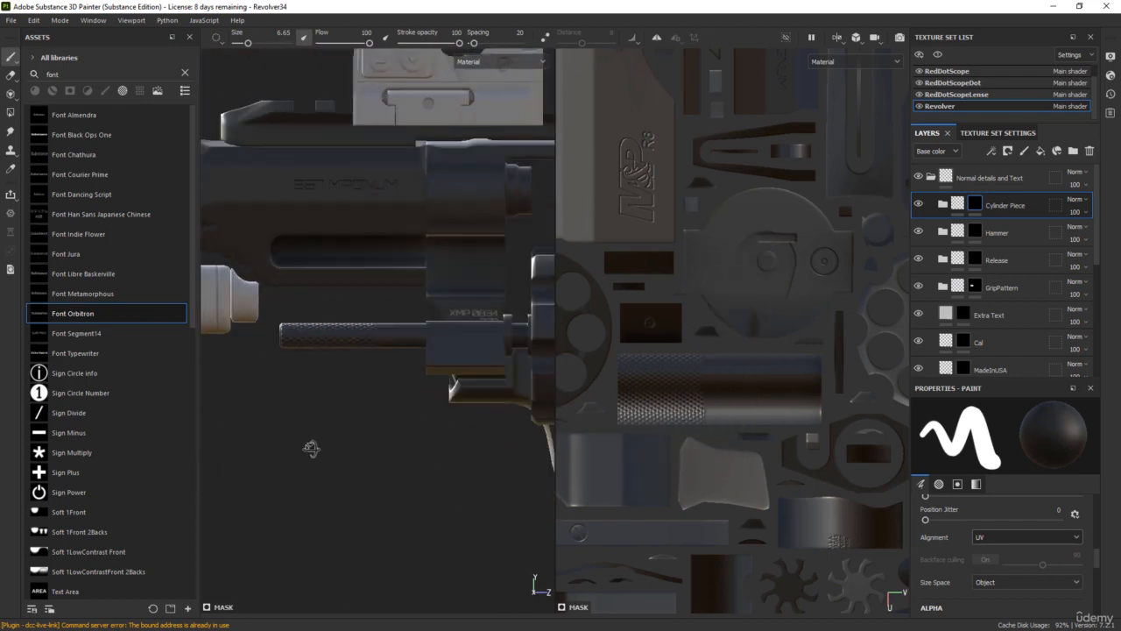
scroll(680, 451, "up", 3)
key("[")
key("[")
key("[")
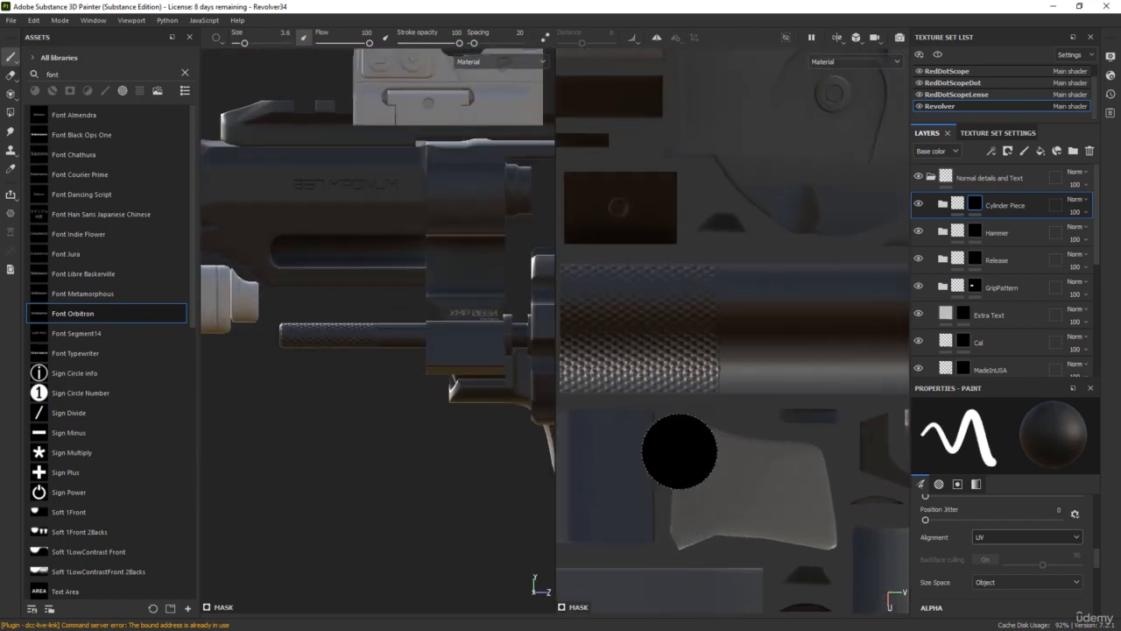
middle_click_drag(679, 451, 739, 486)
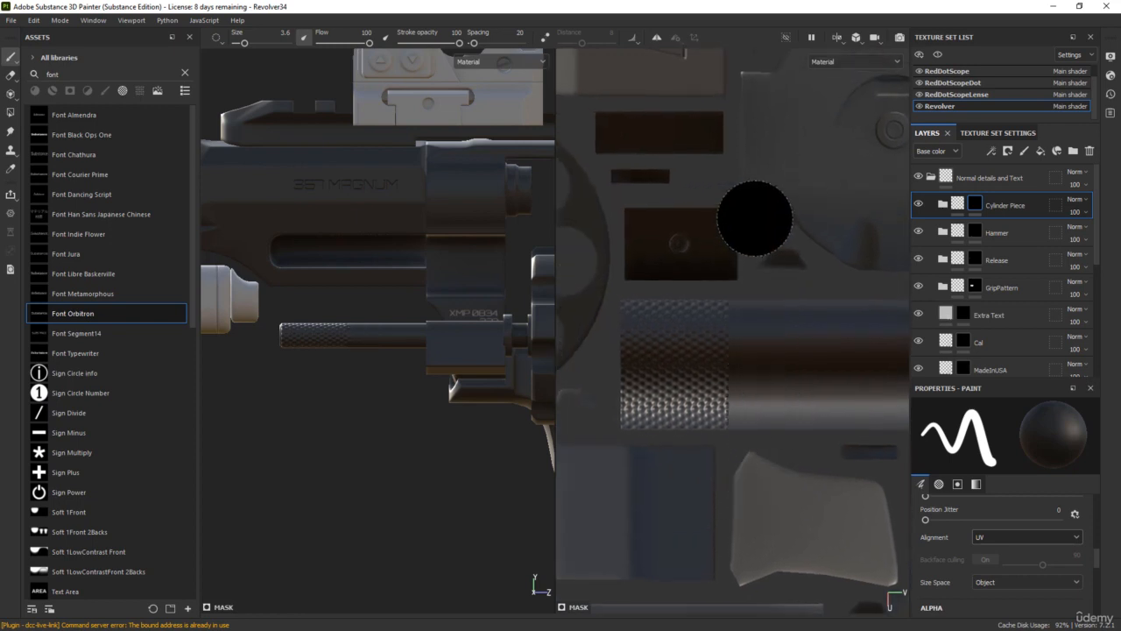
scroll(608, 338, "up", 1)
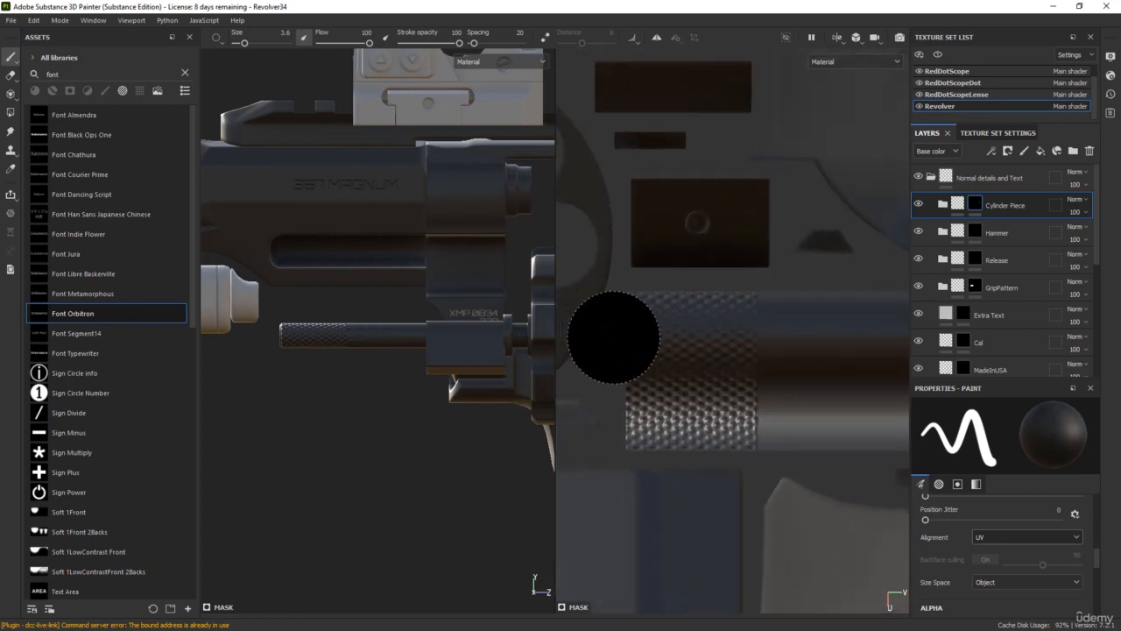
scroll(799, 409, "up", 1)
mouse_move(793, 442)
right_mouse_down("shift")
mouse_move(810, 449)
mouse_move(779, 440)
right_mouse_up("shift")
mouse_move(795, 383)
right_mouse_down("ctrl")
mouse_move(749, 384)
mouse_move(803, 384)
right_mouse_up("ctrl")
left_click(759, 512)
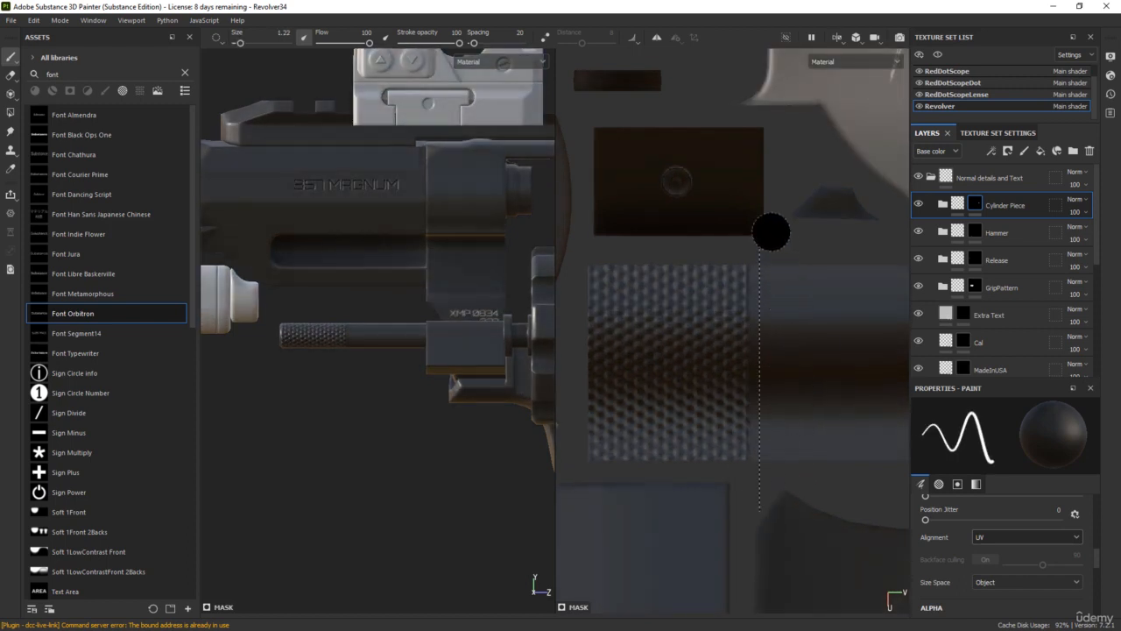
left_click(778, 168, "ctrl+shift")
middle_click_drag(578, 292, 688, 291, "alt")
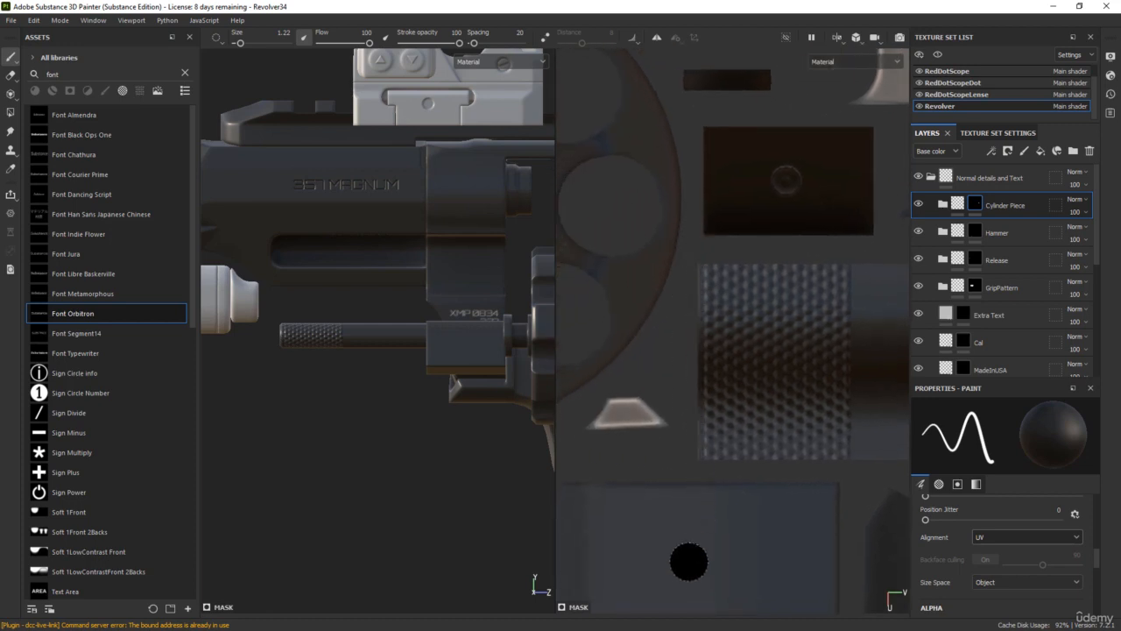
- Expand the Cylinder Piece folder and raise the height of its Fill layer 3 to 0.2840
left_click_drag(385, 430, 421, 424, "alt")
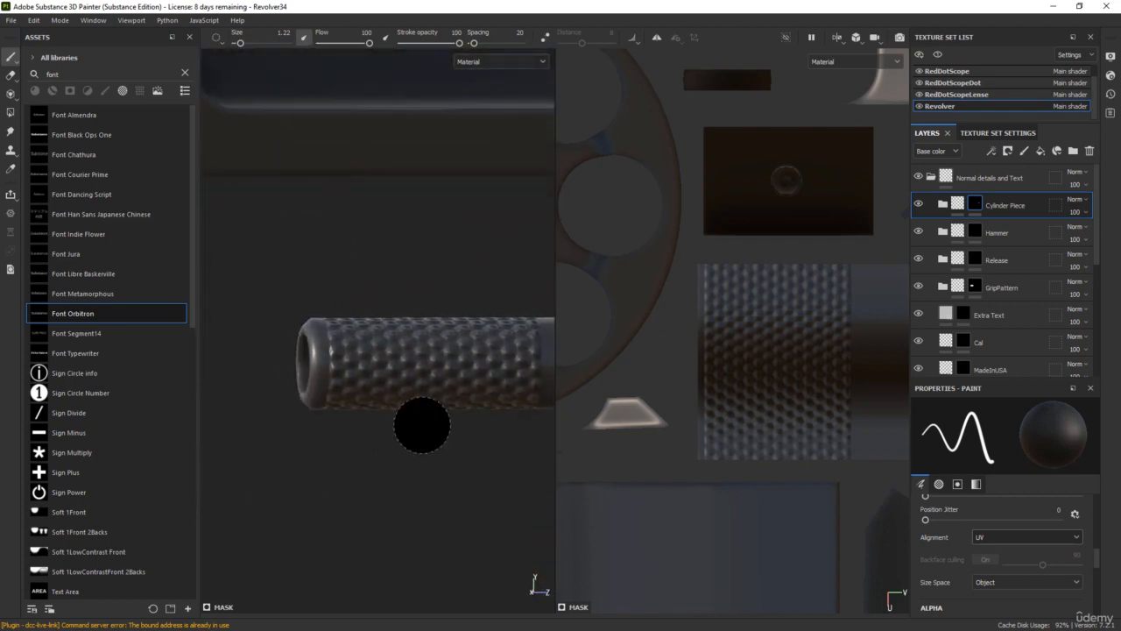
scroll(414, 427, "down", 5)
scroll(412, 427, "down", 5)
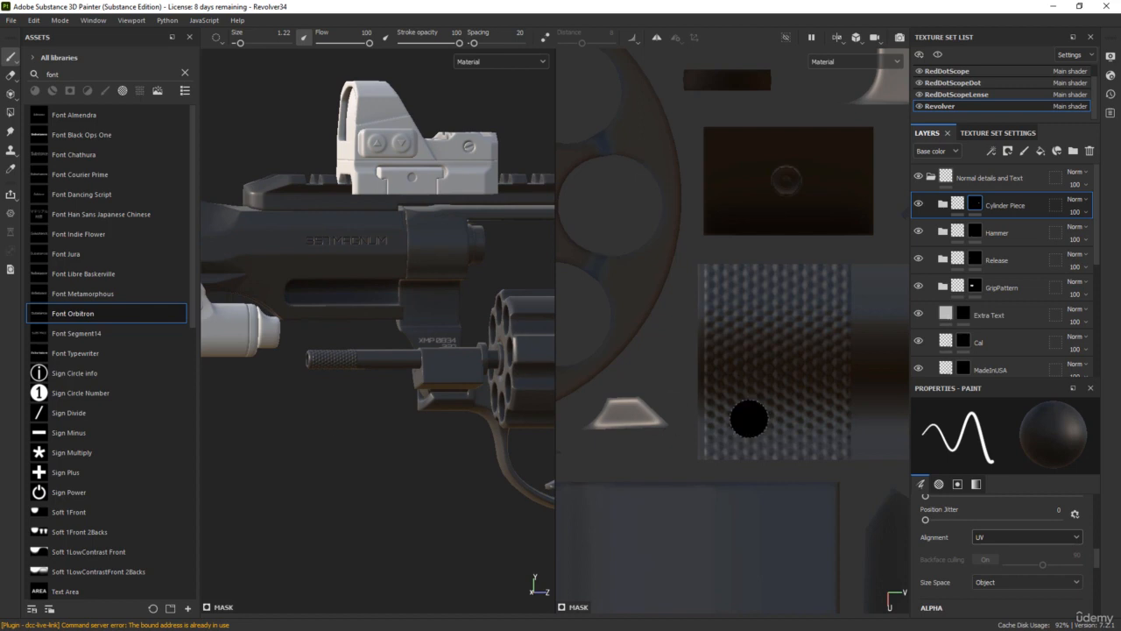
left_click(942, 204)
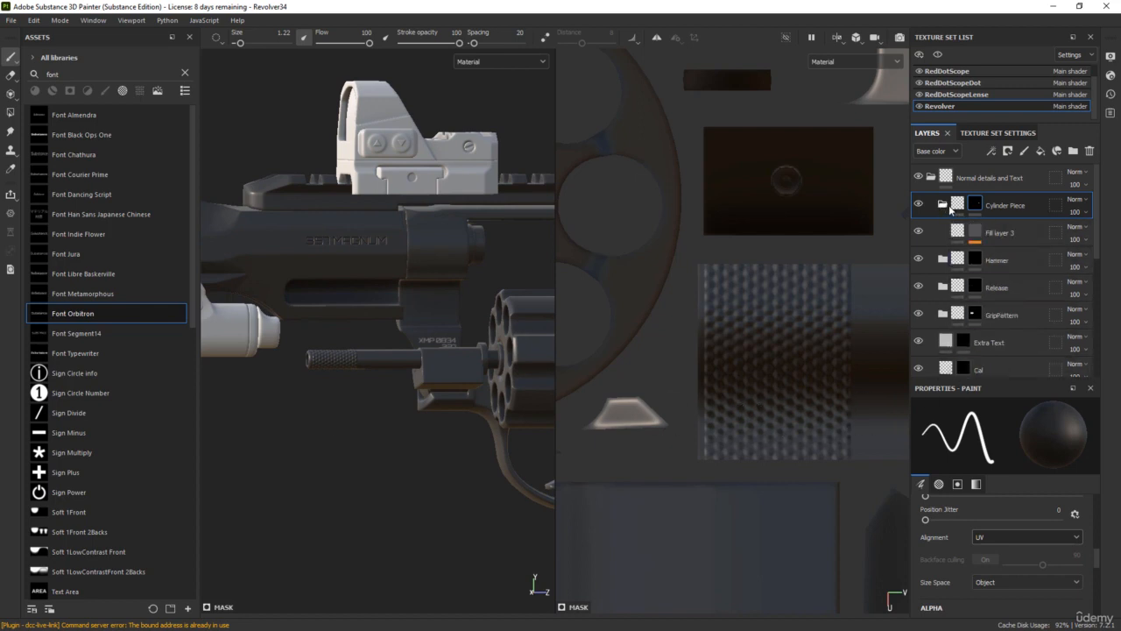
left_click(976, 232)
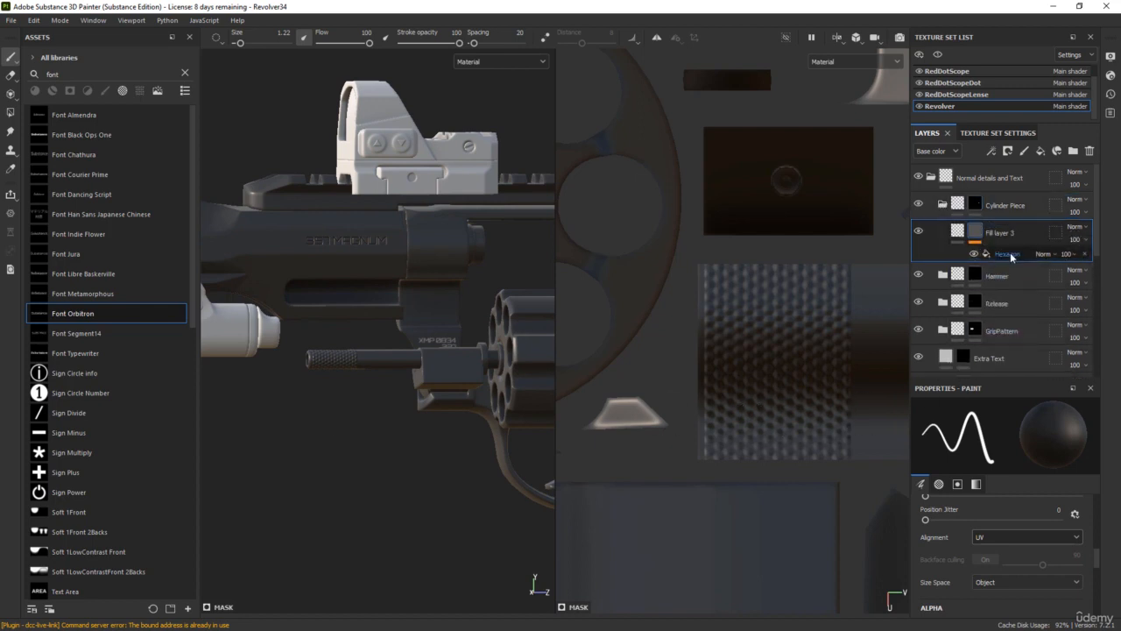
left_click(963, 235)
scroll(1028, 543, "down", 2)
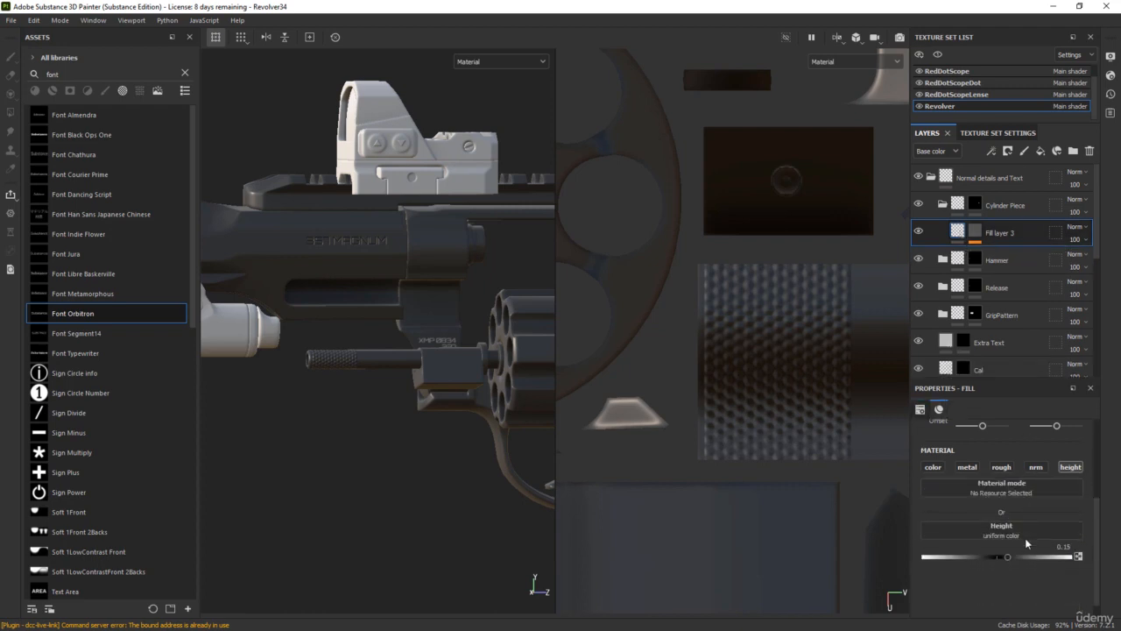
left_click_drag(1008, 554, 1018, 554)
- Show only the 3D view and examine the raised patterns on the revolver copies from a distance and up close
mouse_move(369, 448)
left_mouse_down("alt")
mouse_move(390, 334)
mouse_move(493, 308)
mouse_move(568, 379)
mouse_move(500, 496)
mouse_move(385, 516)
mouse_move(371, 445)
left_mouse_up("alt")
scroll(374, 433, "down", 5)
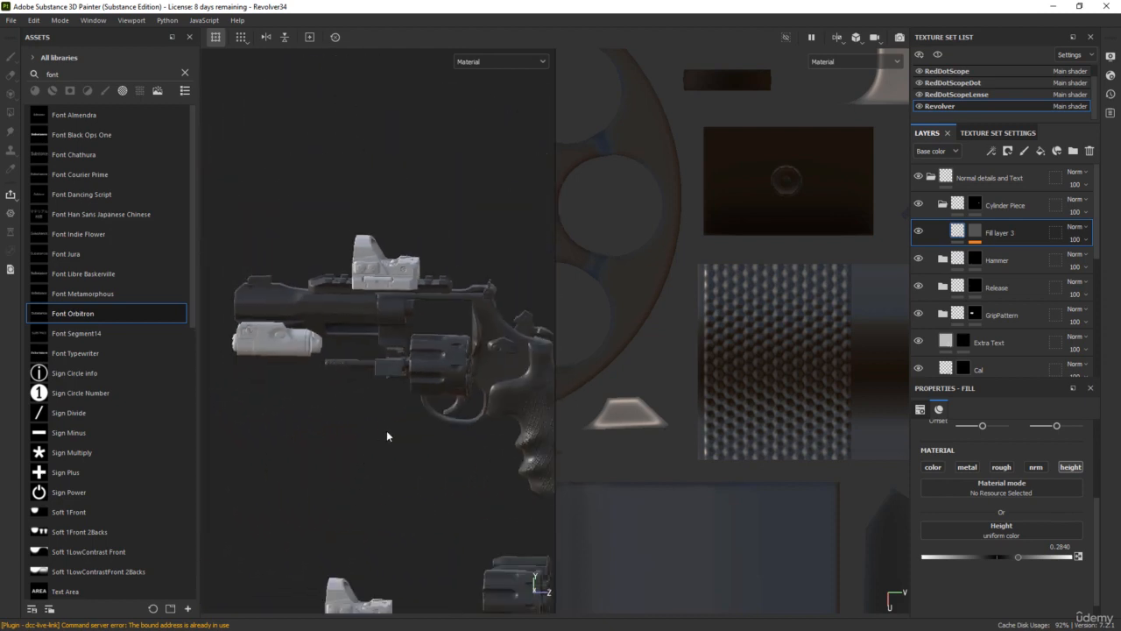
key("F2")
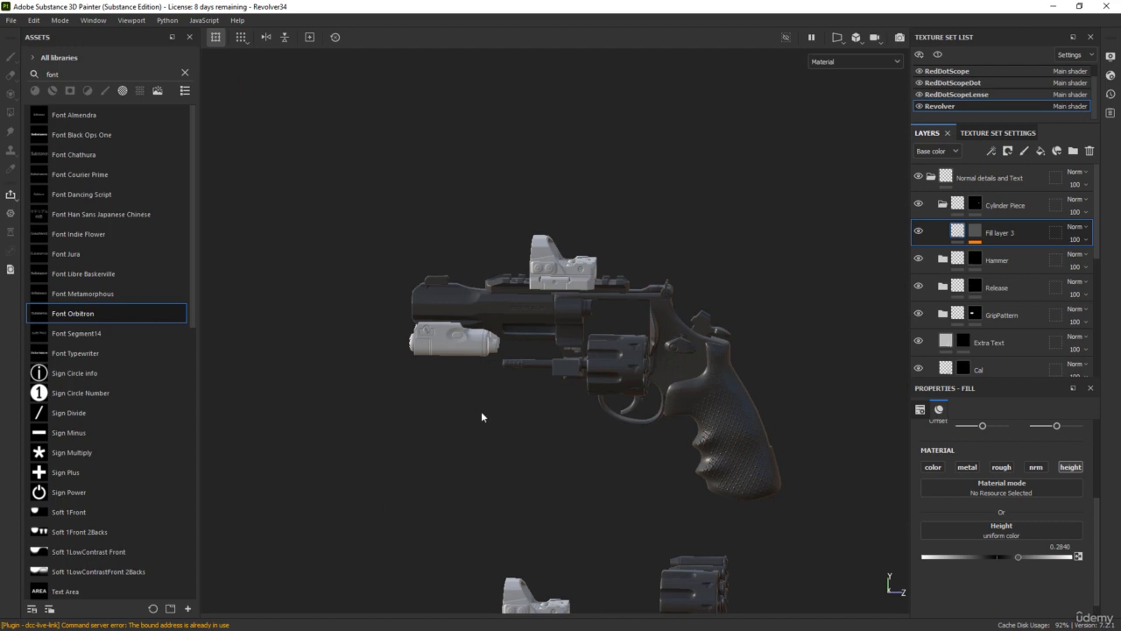
middle_click_drag(522, 413, 506, 212, "alt")
middle_click_drag(576, 499, 572, 260, "alt")
middle_click_drag(508, 569, 499, 366, "alt")
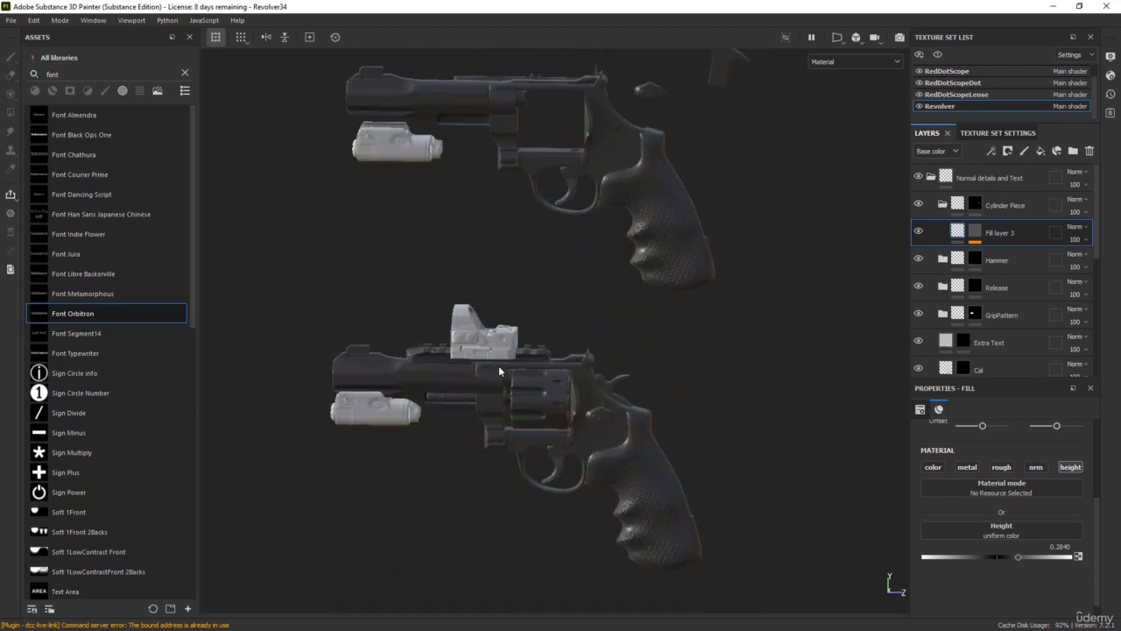
scroll(496, 368, "up", 5)
left_click_drag(463, 428, 487, 529, "alt")
middle_click_drag(498, 557, 495, 373, "alt")
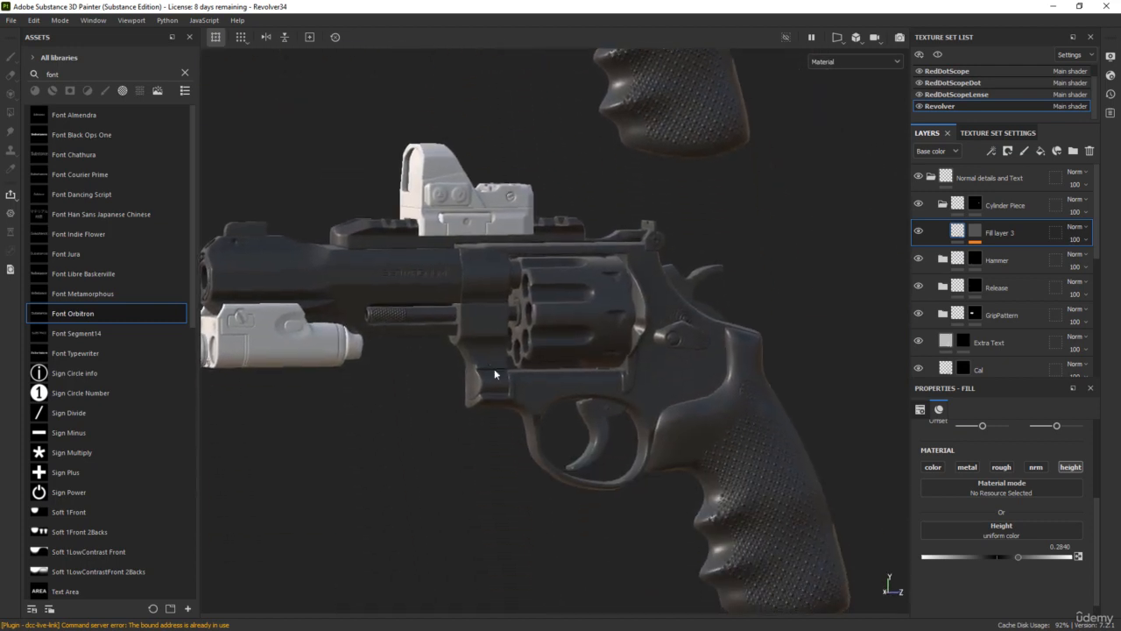
mouse_move(515, 414)
left_mouse_down("alt")
mouse_move(552, 427)
mouse_move(512, 423)
left_mouse_up("alt")
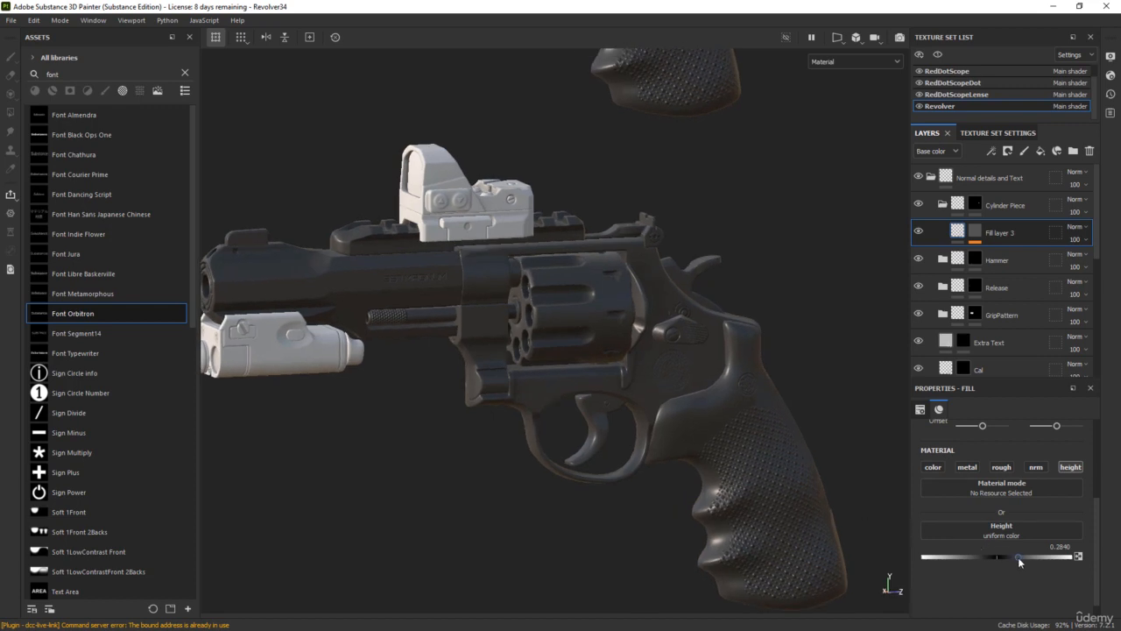
- Set the height of Fill layer 3 in the Cylinder Piece folder to 0.25
left_click_drag(1018, 555, 1034, 556)
double_click(1063, 546)
type("0.25")
key("Return")
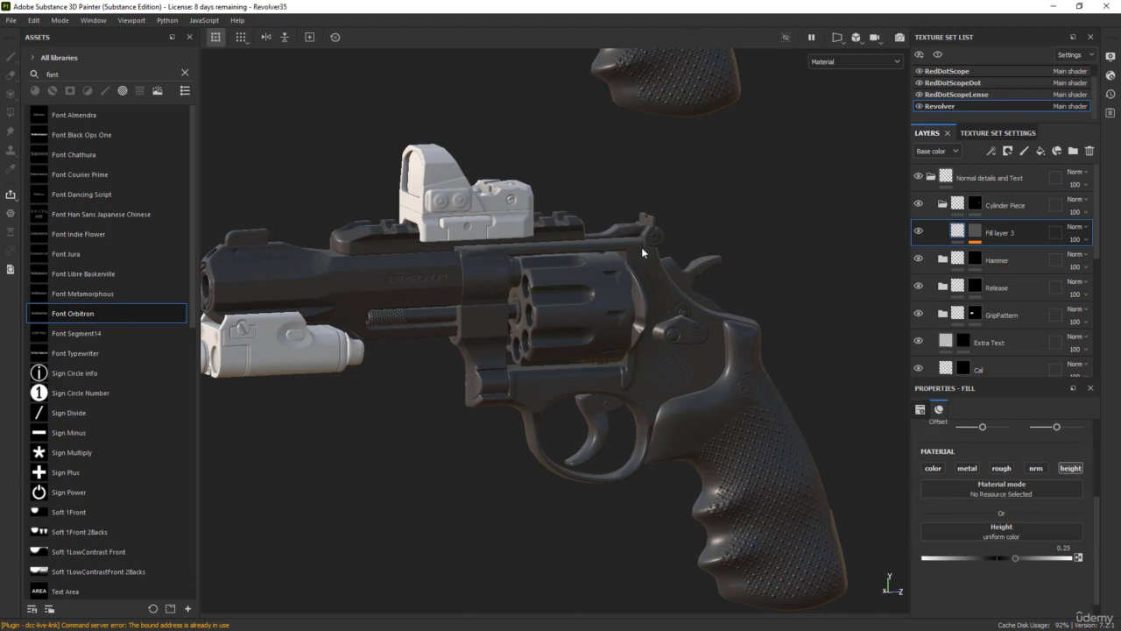
- Examine the revolver's top strap and rear sight in 3D and compare them with the reference photos of the real gun
scroll(643, 248, "down", 4)
middle_click_drag(589, 195, 589, 486, "alt")
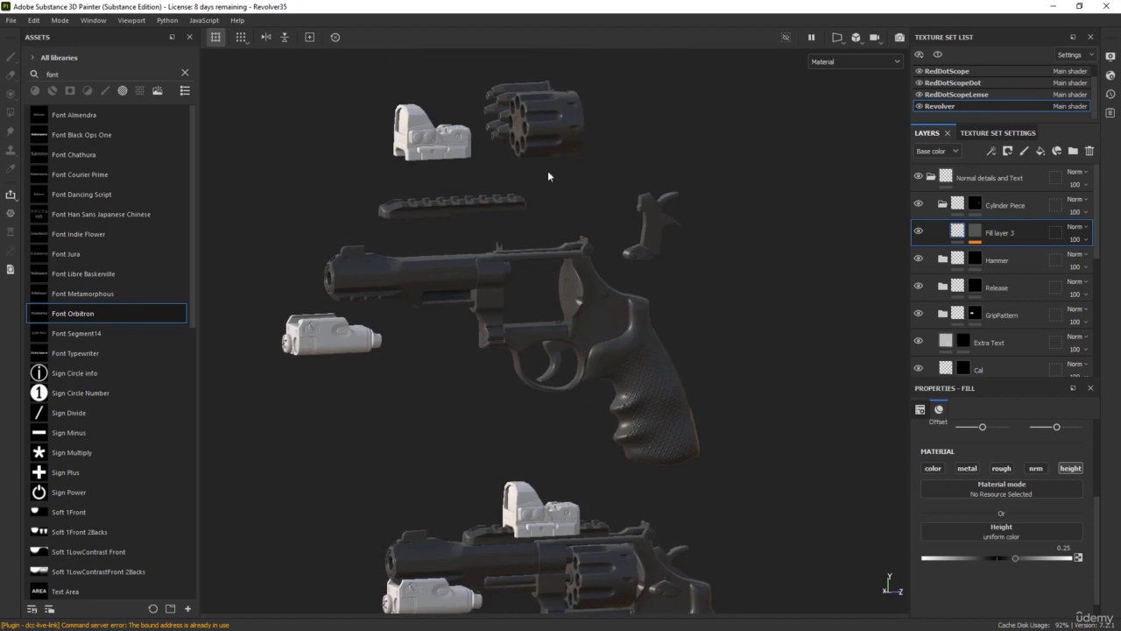
left_click_drag(568, 202, 543, 262, "alt")
scroll(560, 179, "up", 6)
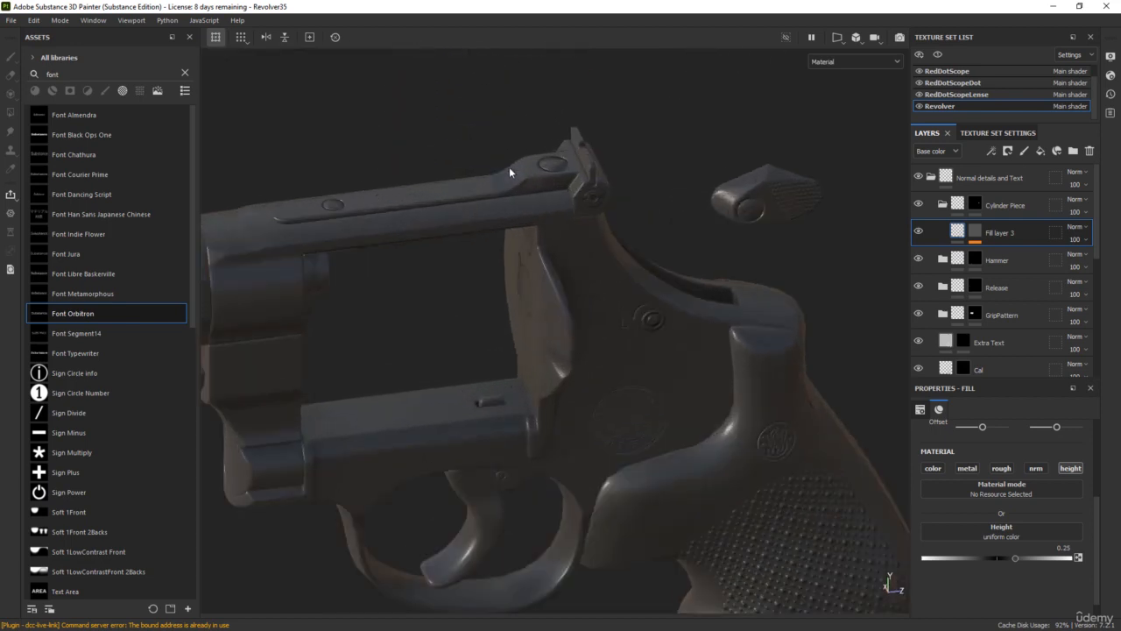
middle_click_drag(511, 171, 574, 341, "alt")
left_click_drag(575, 341, 455, 339, "alt")
right_click_drag(455, 340, 502, 336, "alt")
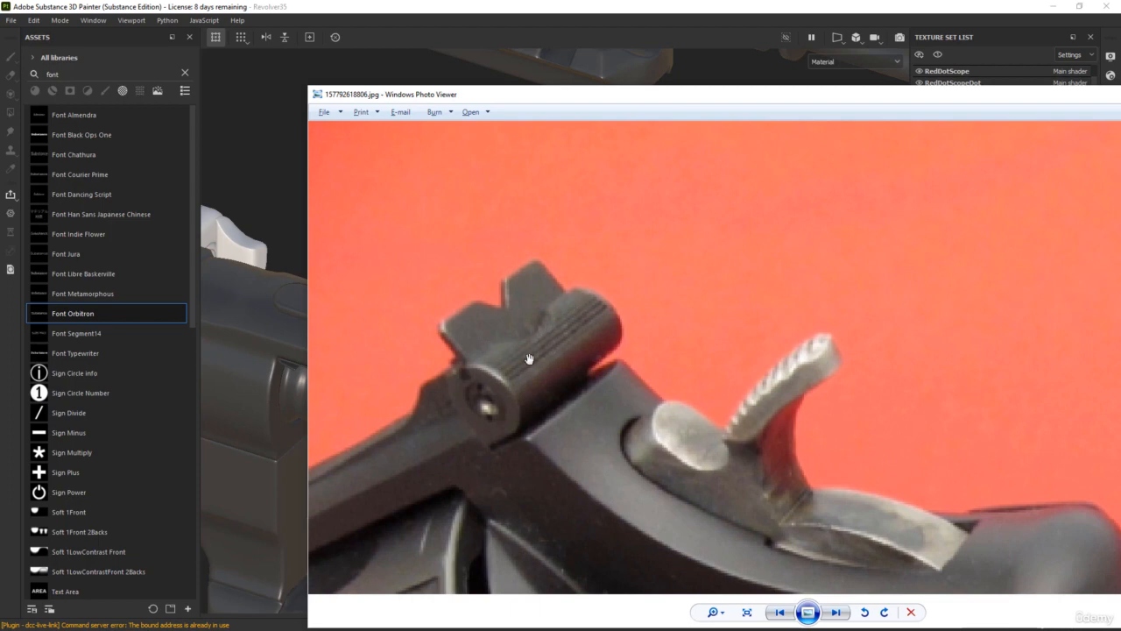
key("Right")
key("Right")
key("Right")
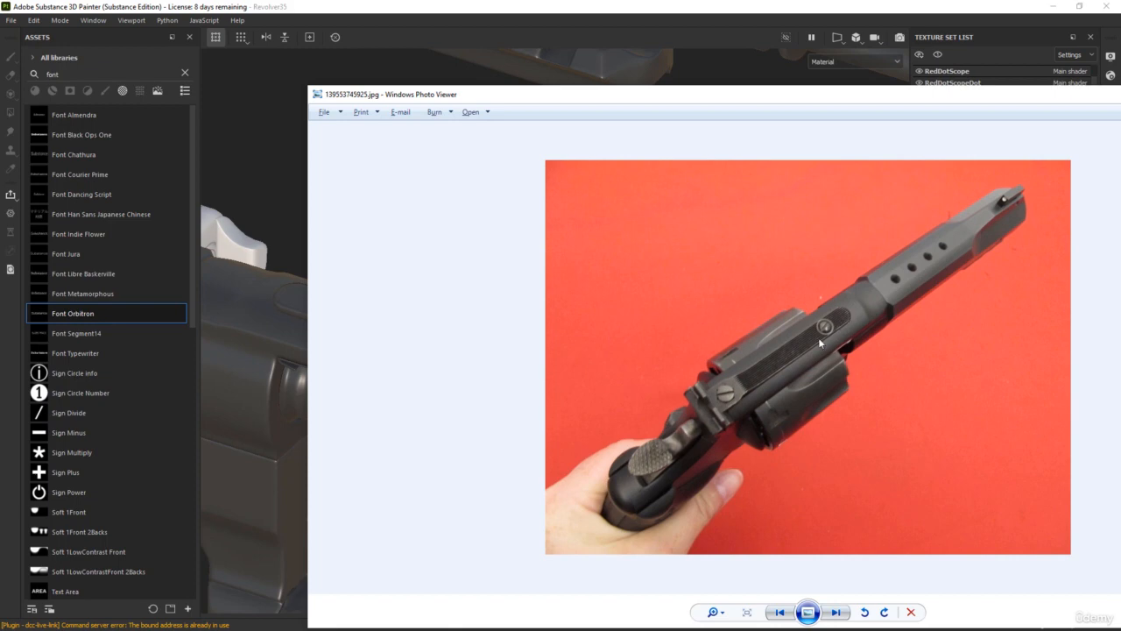
mouse_move(694, 98)
left_mouse_down()
mouse_move(1120, 176)
mouse_move(1120, 197)
left_mouse_up()
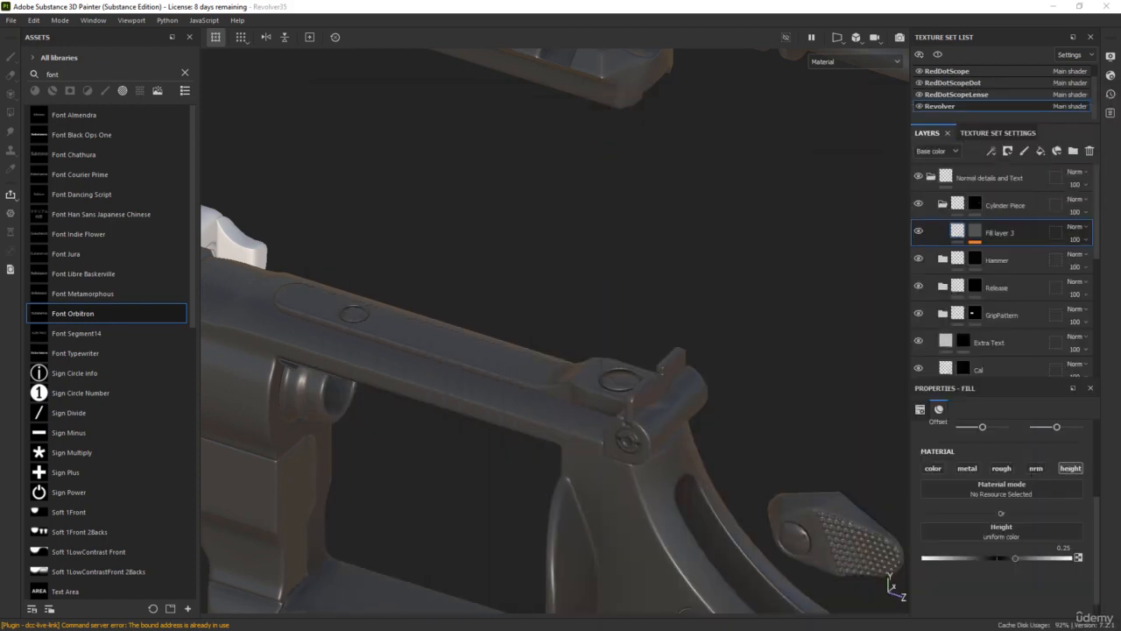
- Duplicate the Cylinder Piece folder and rename the copy Lines Rearsight
left_click(943, 203)
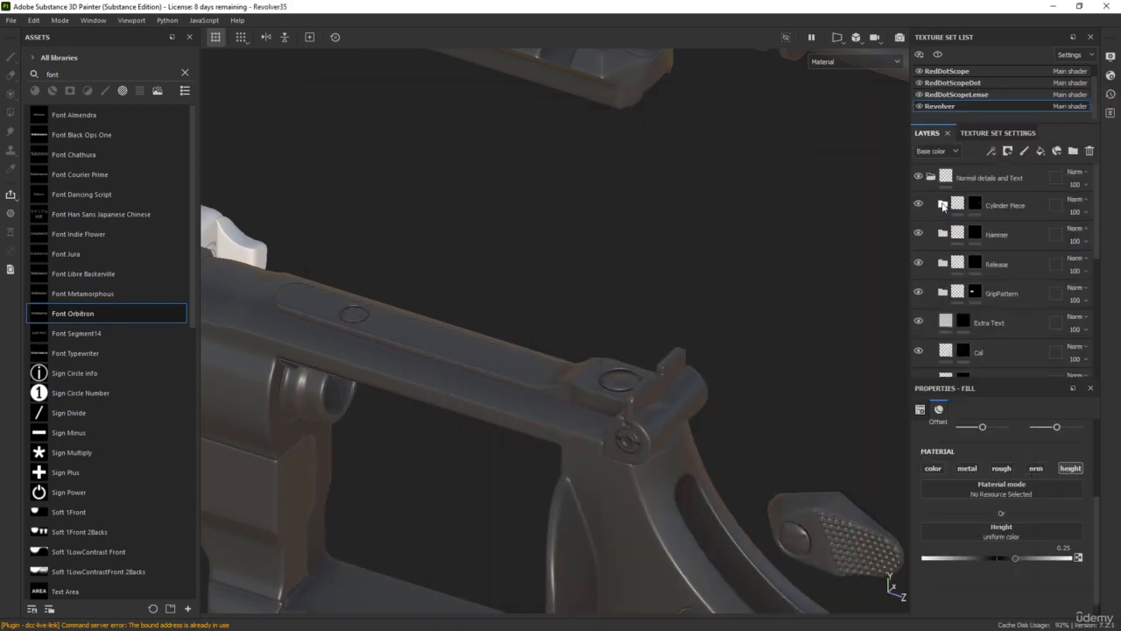
left_click(1015, 211)
key("ctrl+d")
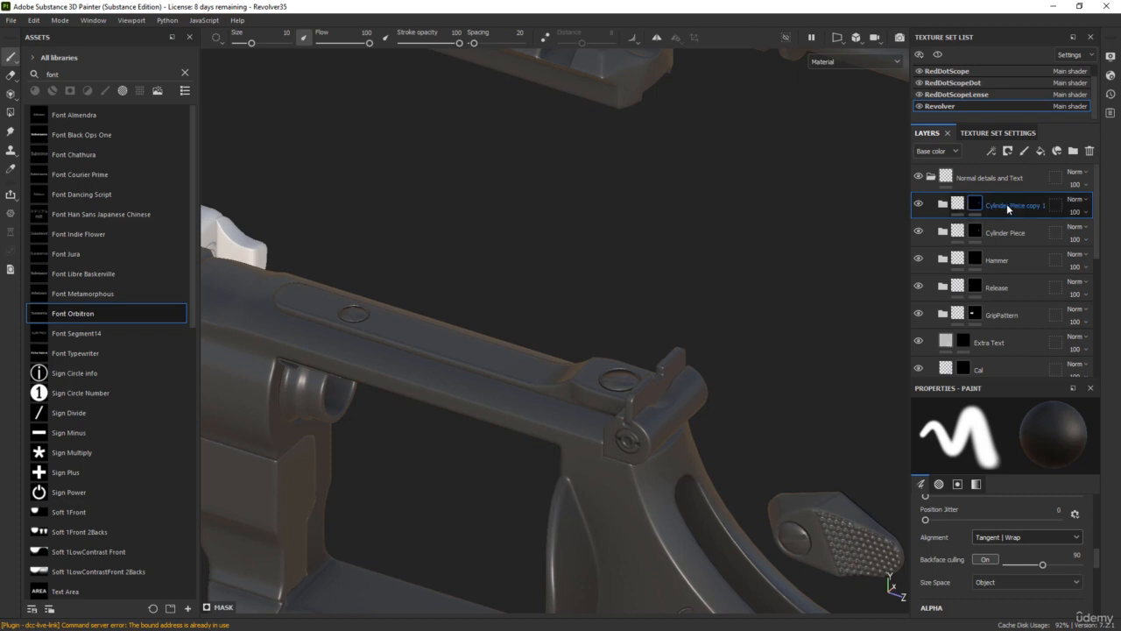
double_click(1007, 209)
type("Lines R")
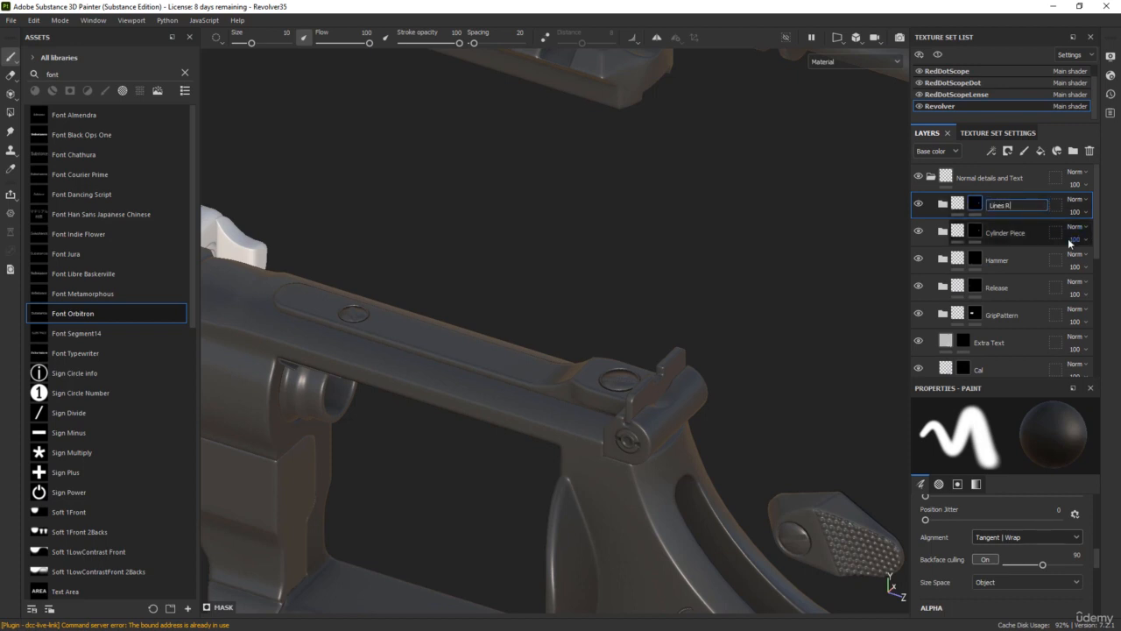
type("earsight")
key("Return")
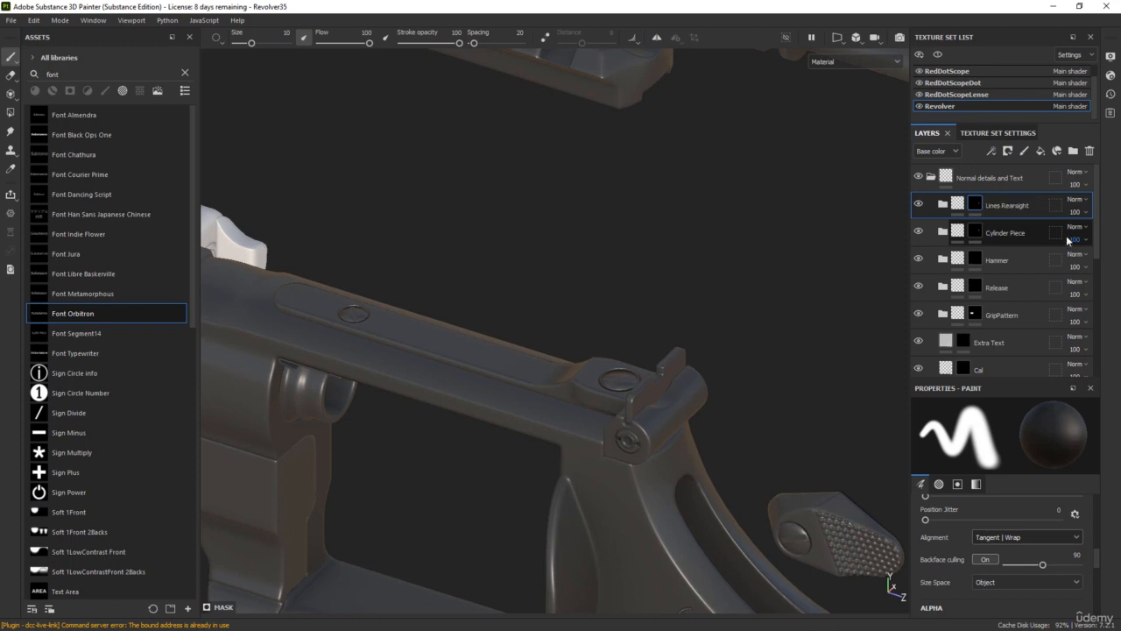
- Give the Lines Rearsight folder a fresh black mask and reveal the top strap's inset strip with Polygon Fill in UV chunk mode
right_click(974, 205)
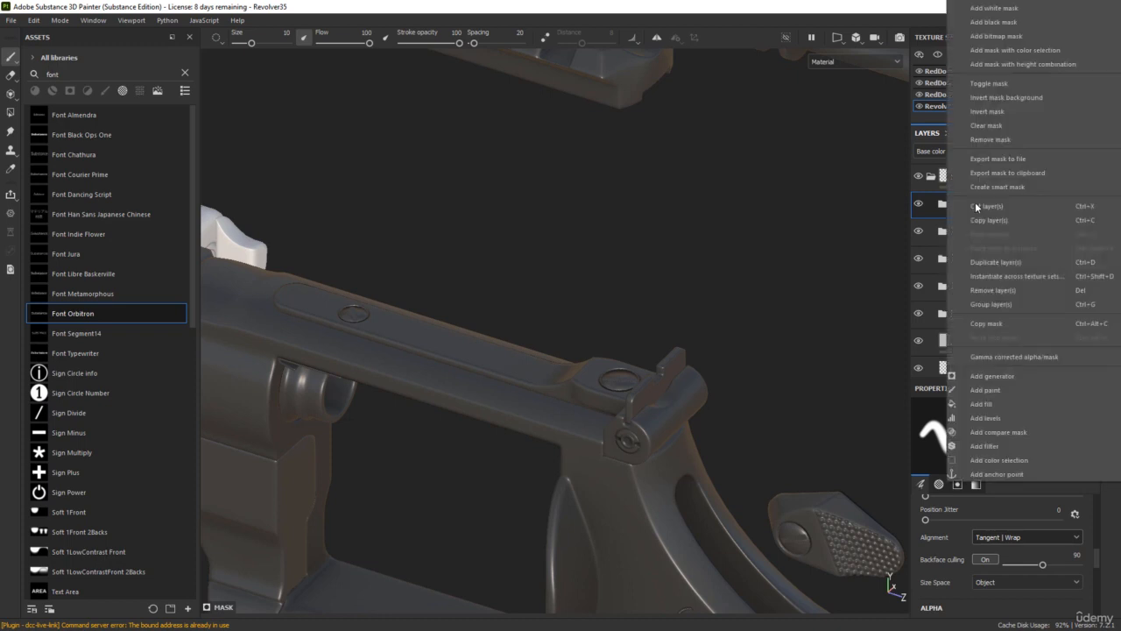
left_click(1003, 23)
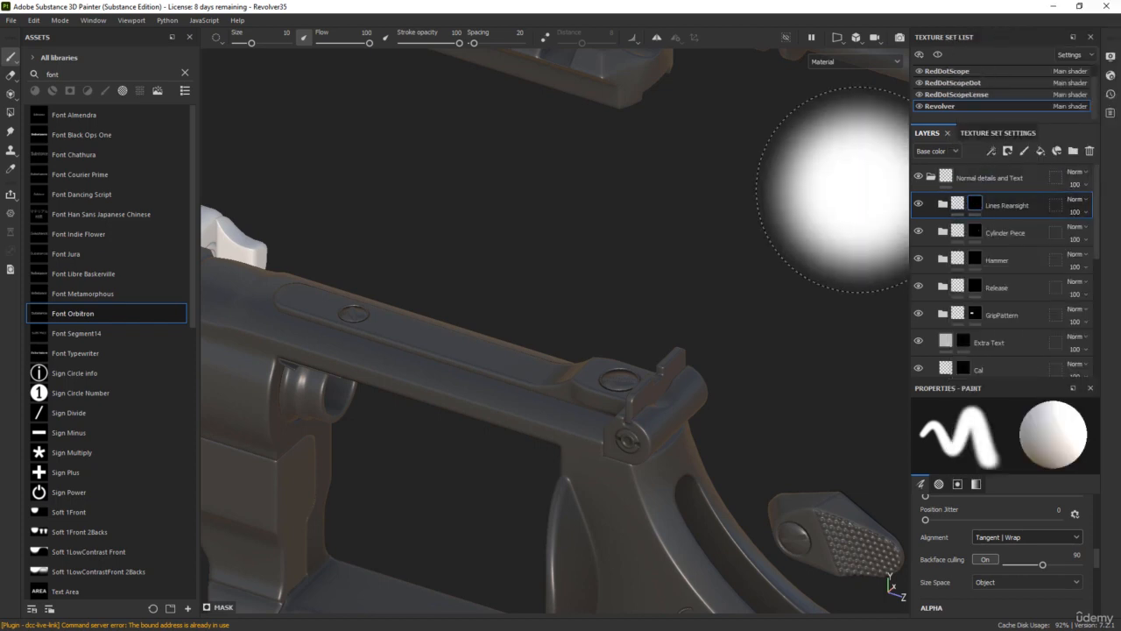
left_click(11, 113)
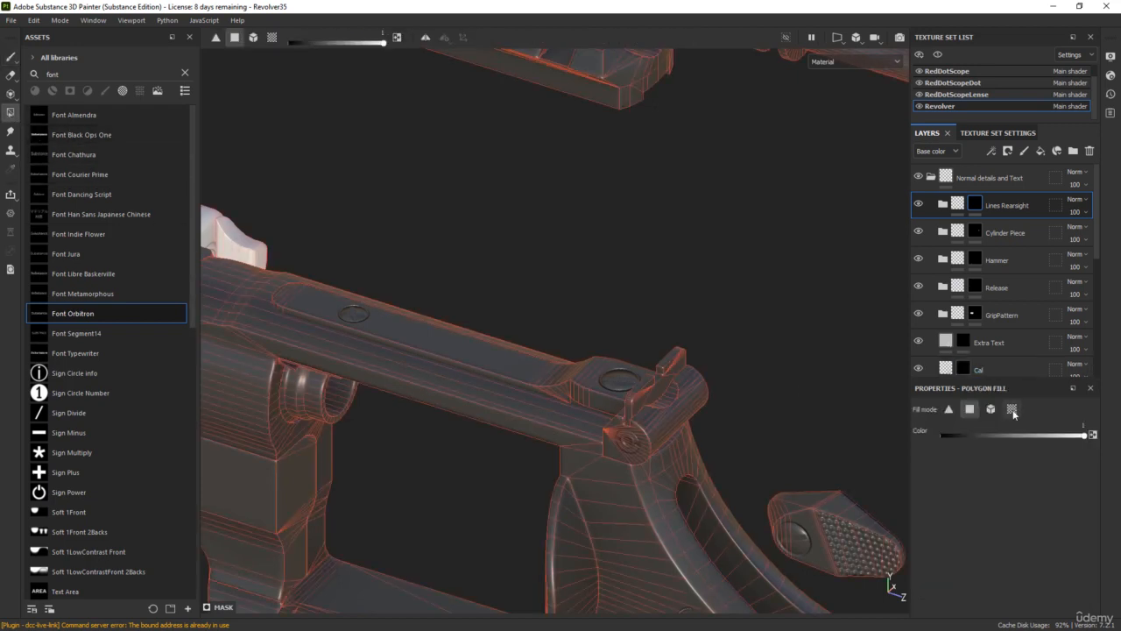
left_click(1013, 409)
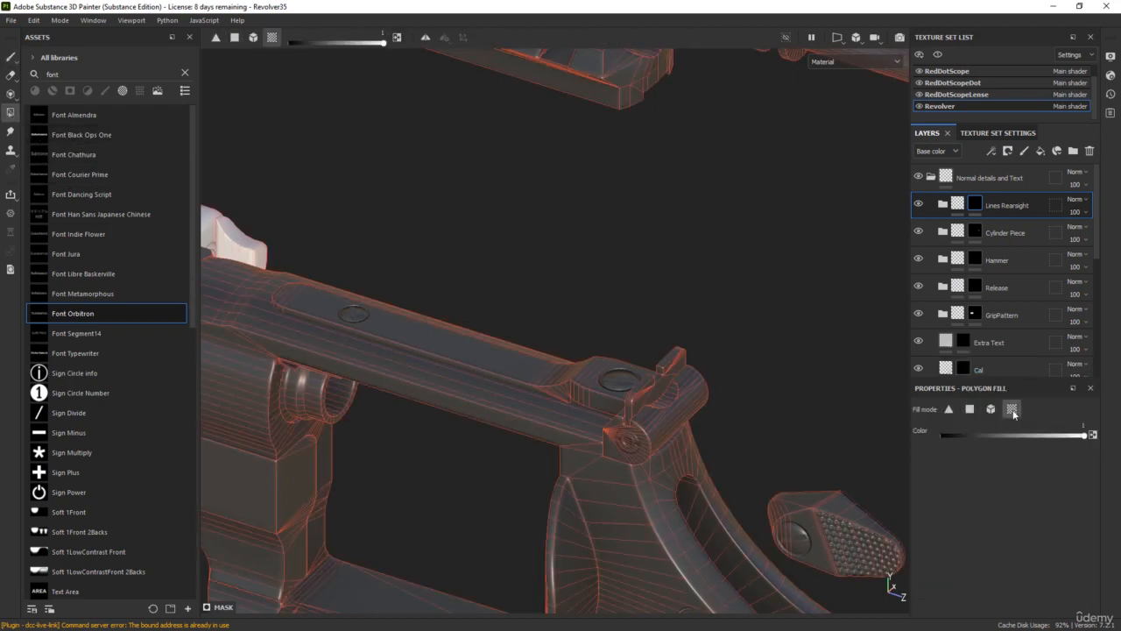
scroll(358, 311, "up", 3)
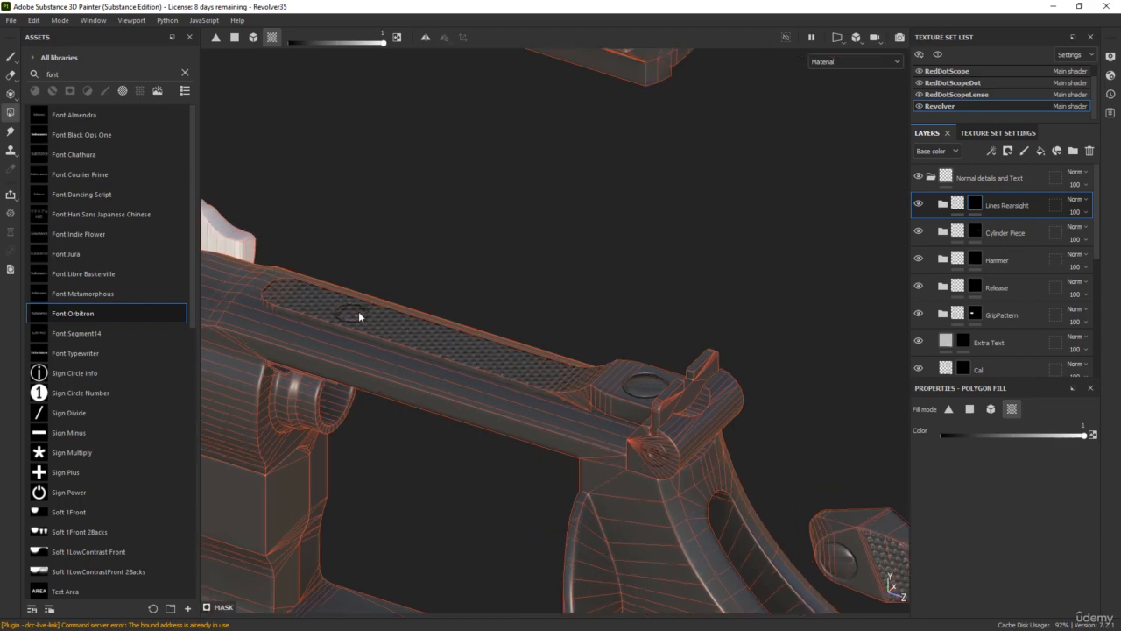
left_click_drag(556, 361, 806, 232, "alt")
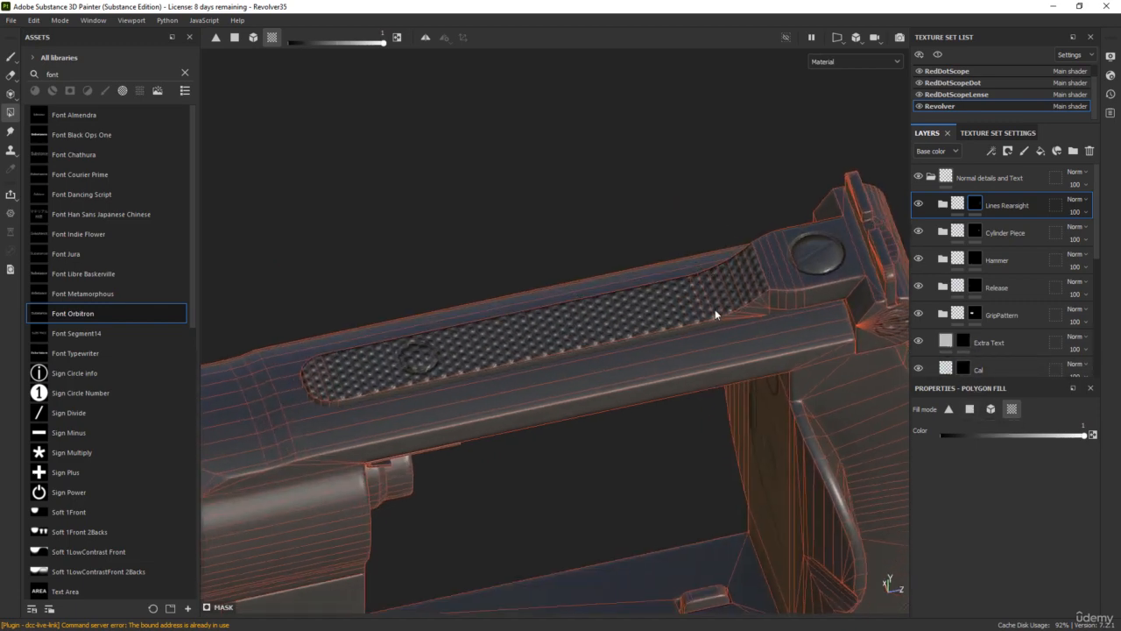
- Replace the Hexagon texture in the mask of the Lines Rearsight folder's Fill layer 3 with Gradient Linear 3
left_click(942, 205)
left_click(1014, 254)
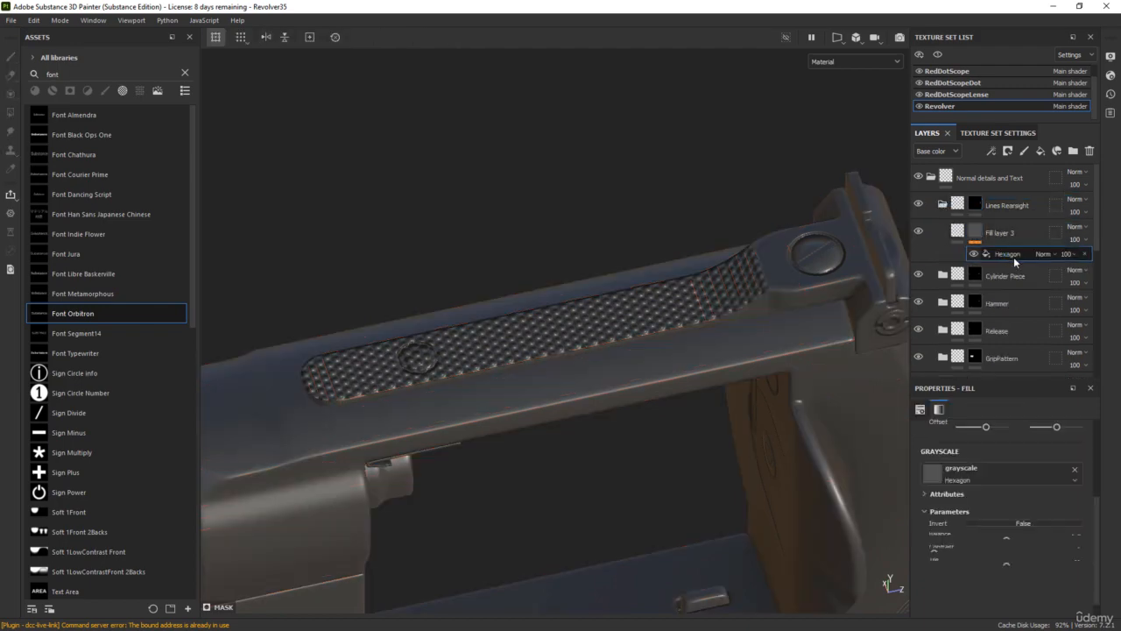
left_click(1076, 472)
left_click(1012, 473)
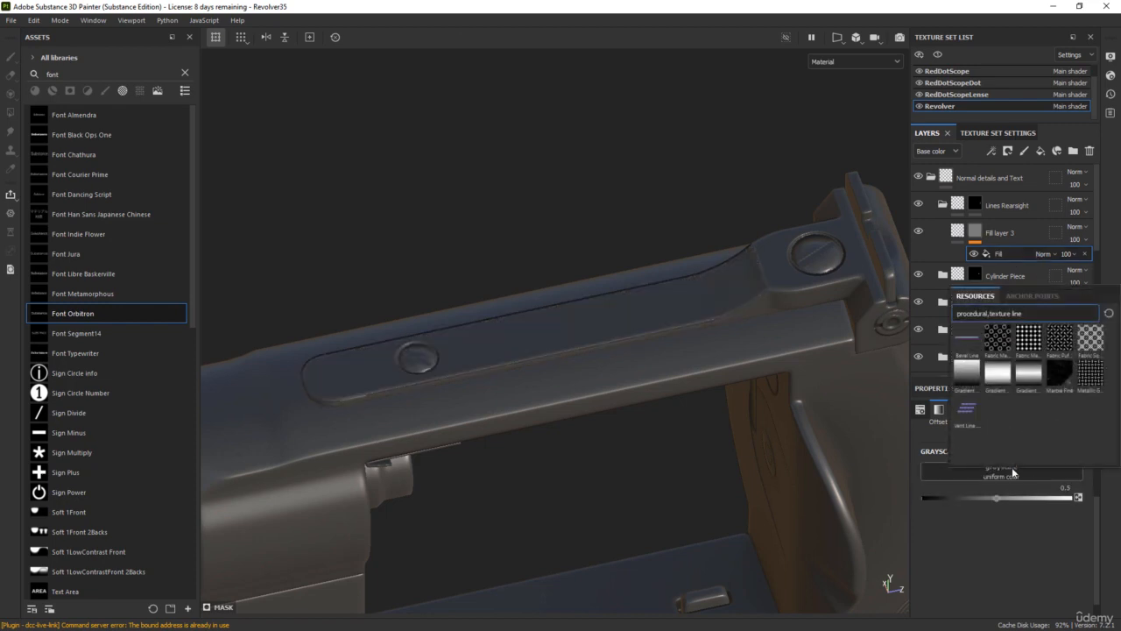
double_click(1021, 314)
type("line")
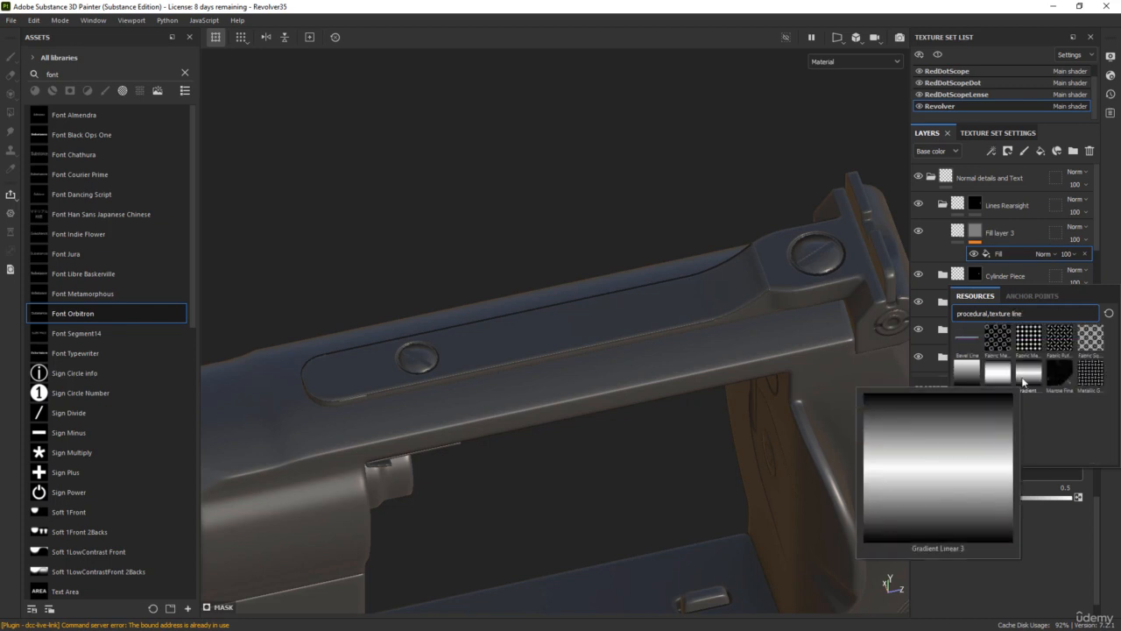
left_click(1023, 379)
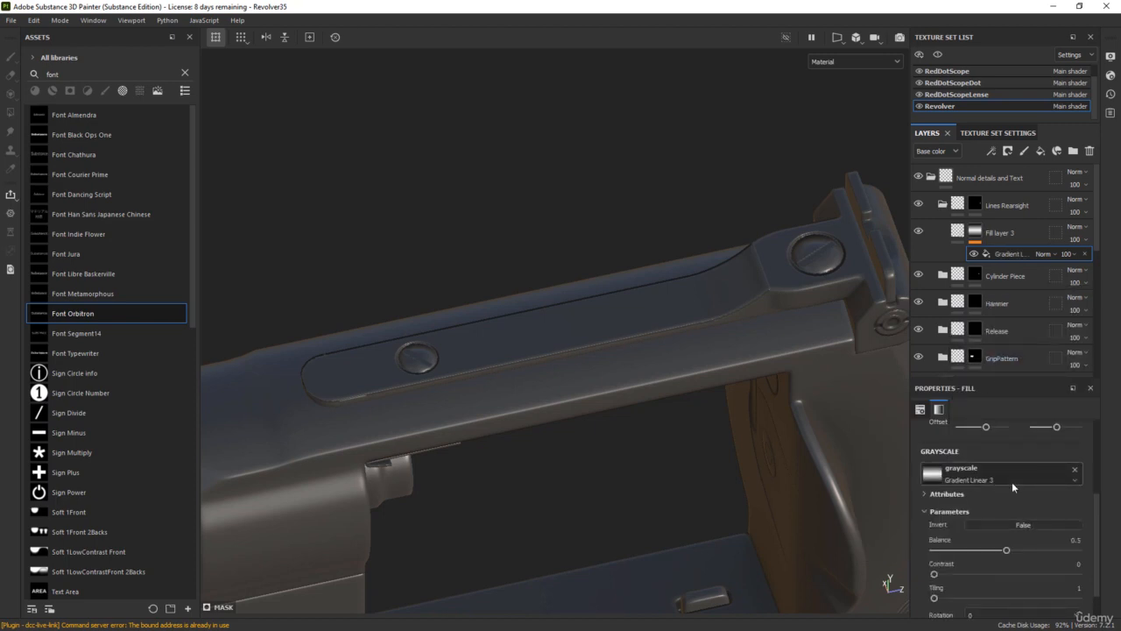
- Set the gradient fill's UV scale to 128 and its rotation to 90 so the lines run along the strip
scroll(1016, 487, "up", 3)
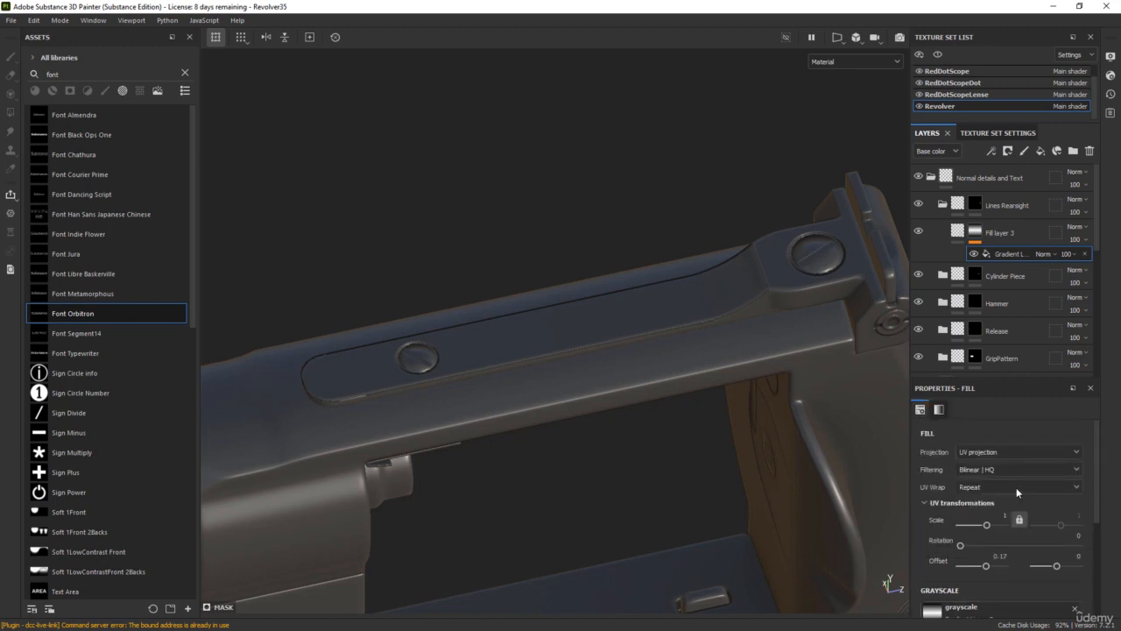
left_click_drag(986, 525, 1056, 526)
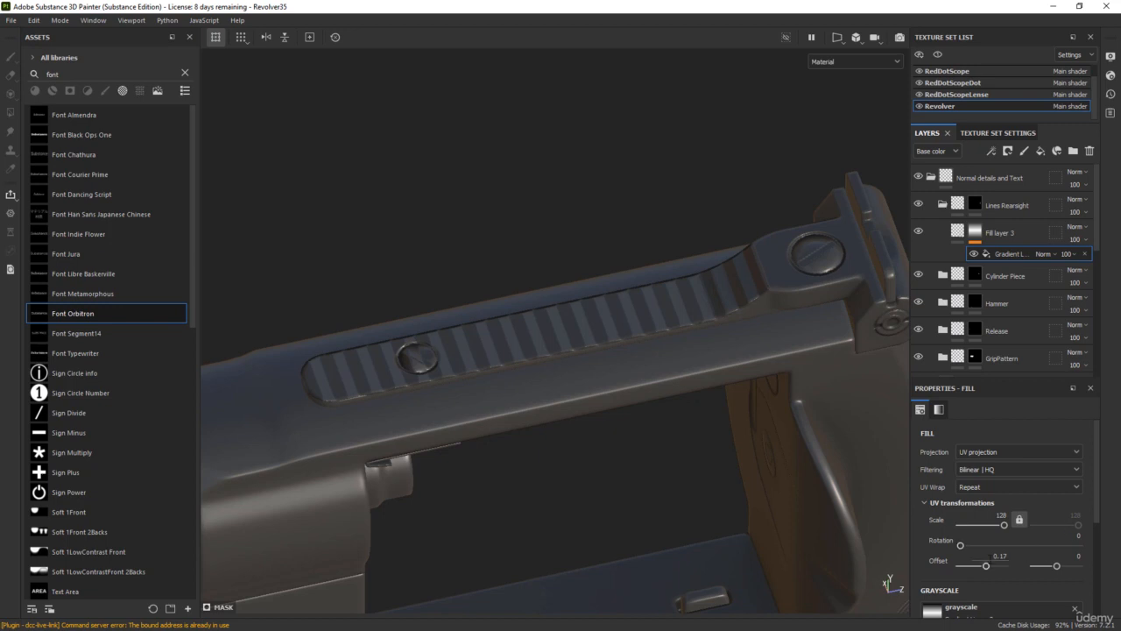
left_click(1076, 534)
key("Return")
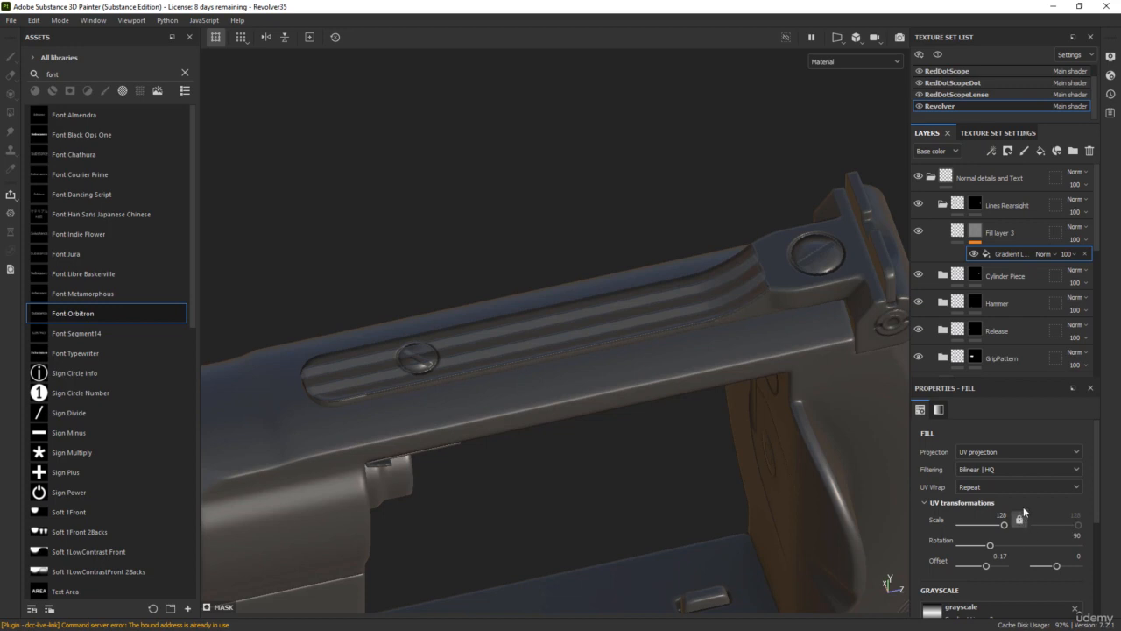
- Raise the Gradient Linear 3 tiling to 4 for finer lines on the strip
scroll(1021, 510, "down", 5)
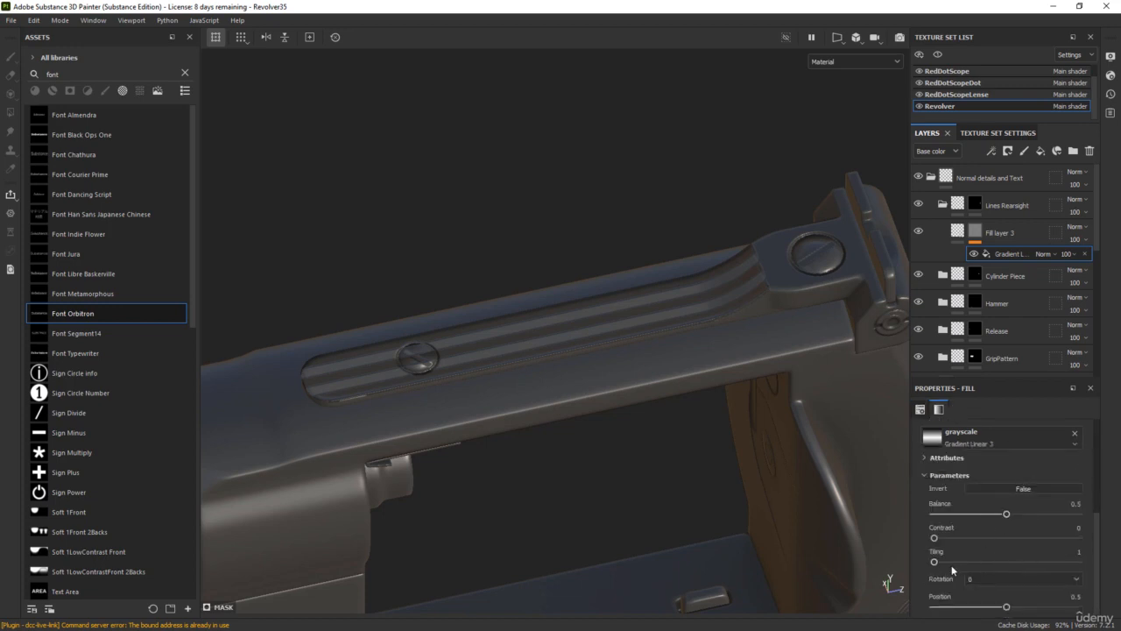
left_click_drag(941, 562, 953, 562)
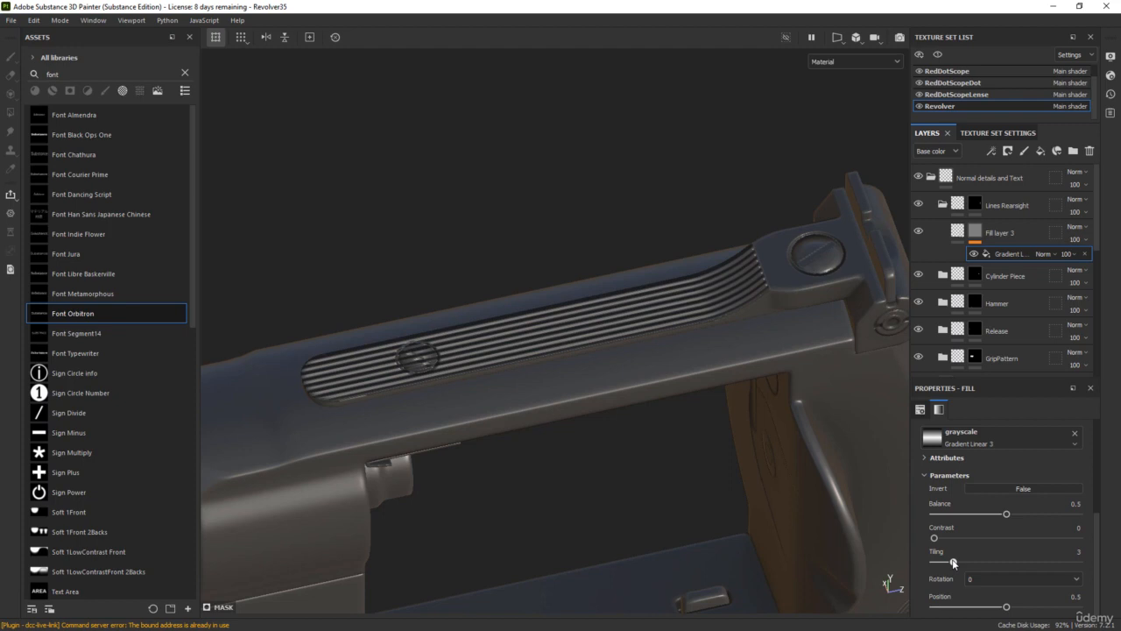
left_click_drag(953, 562, 962, 562)
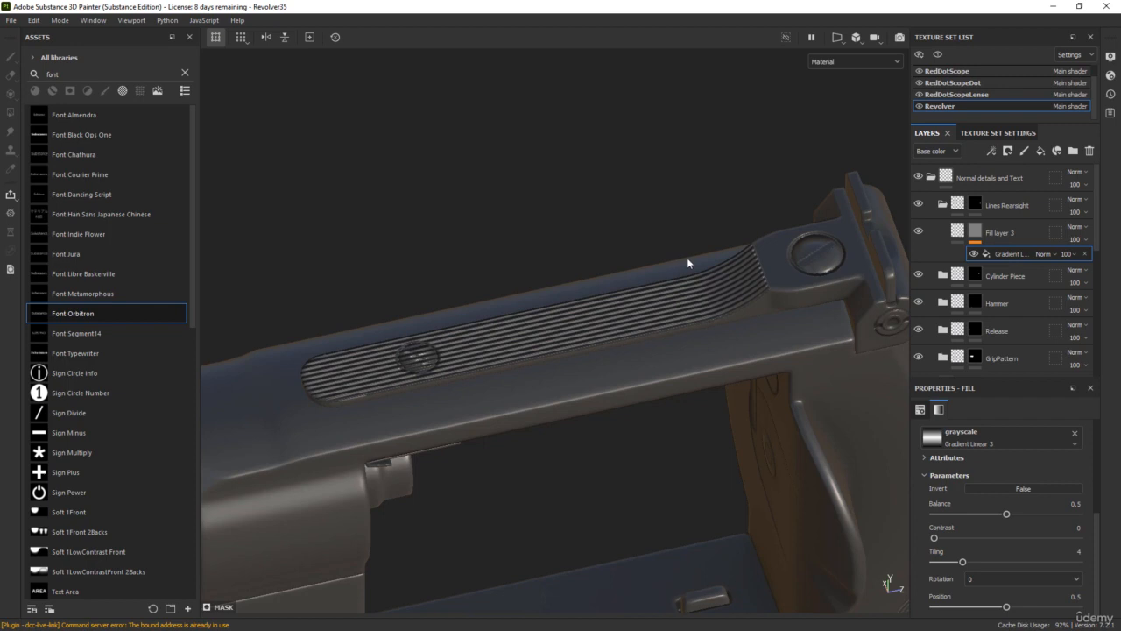
- Select the Lines Rearsight mask for painting and set the brush to UV alignment with a hard edge
left_click(975, 207)
key("4")
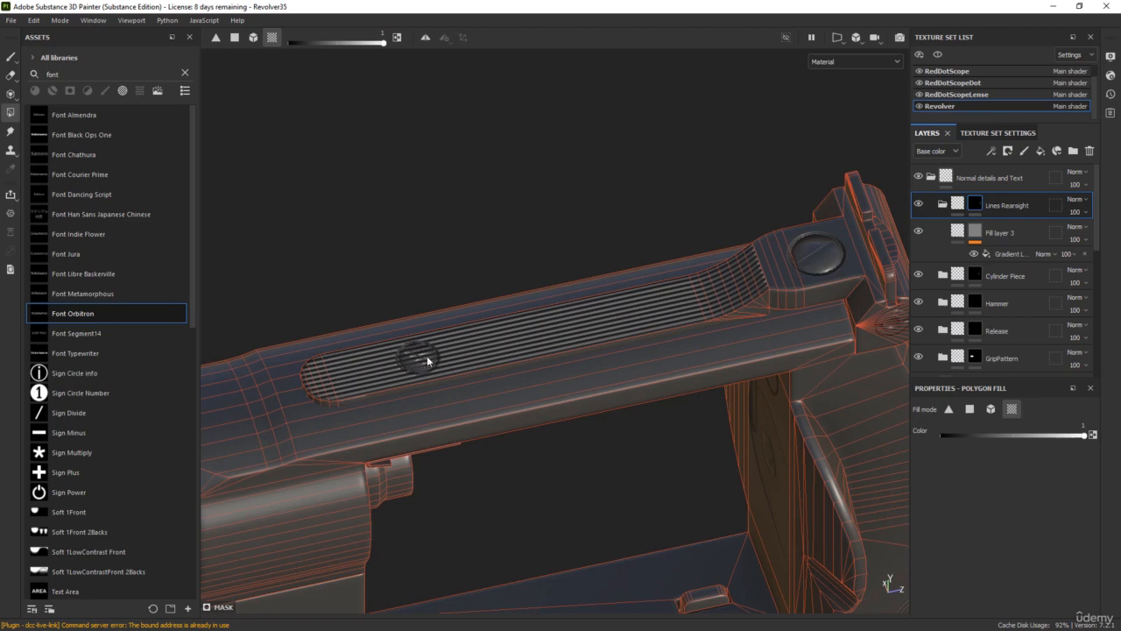
left_click(10, 58)
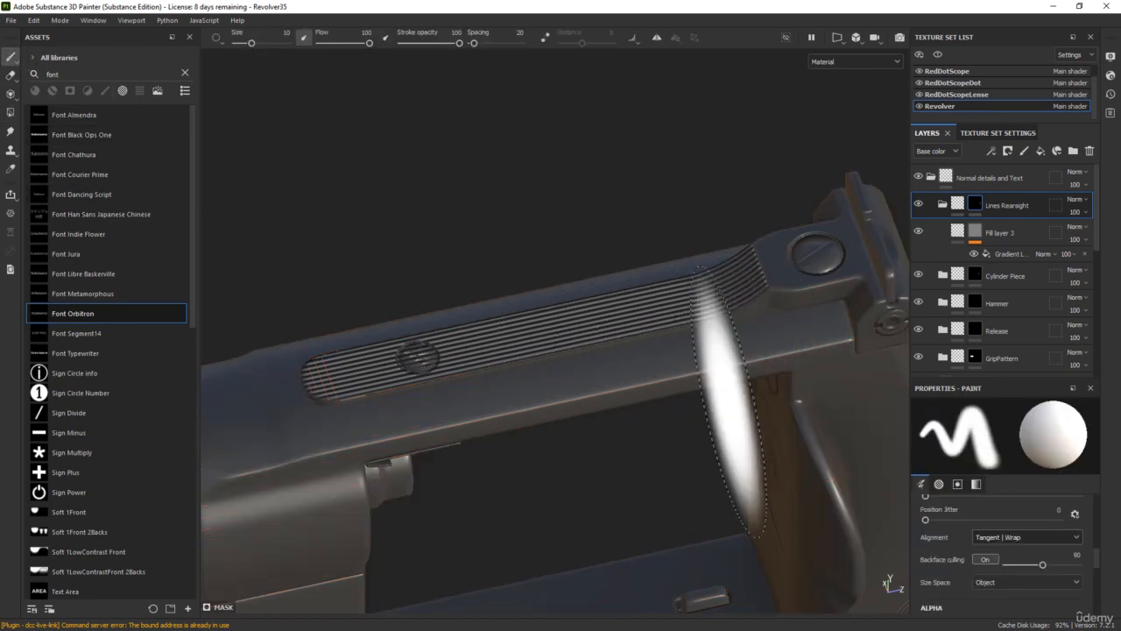
left_click(1017, 539)
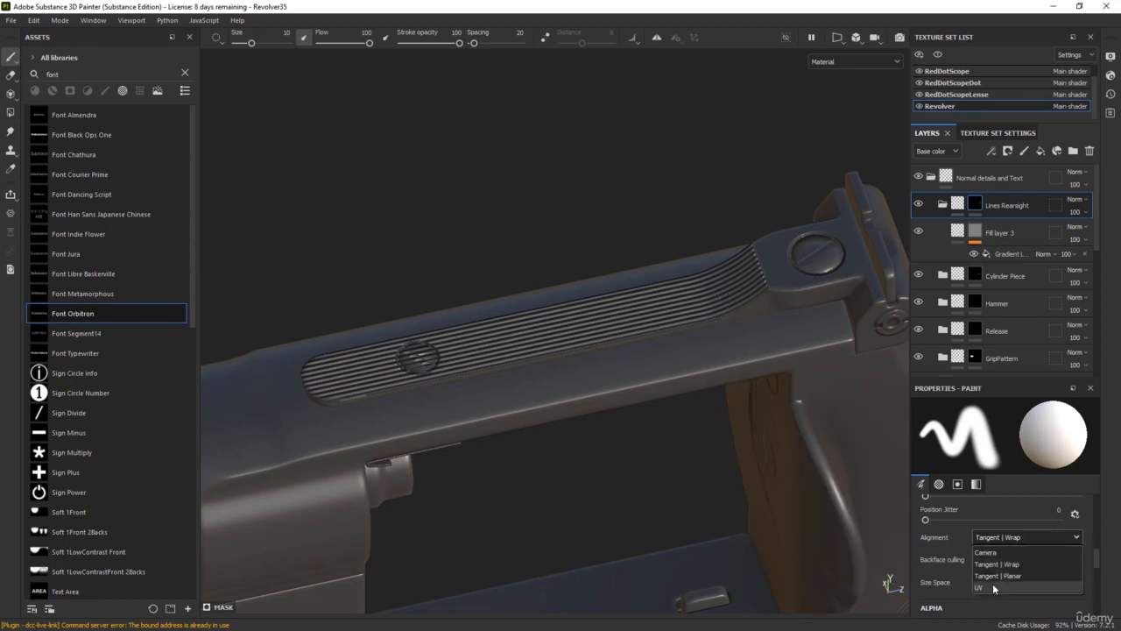
left_click(1007, 585)
right_click_drag(554, 332, 553, 374, "ctrl")
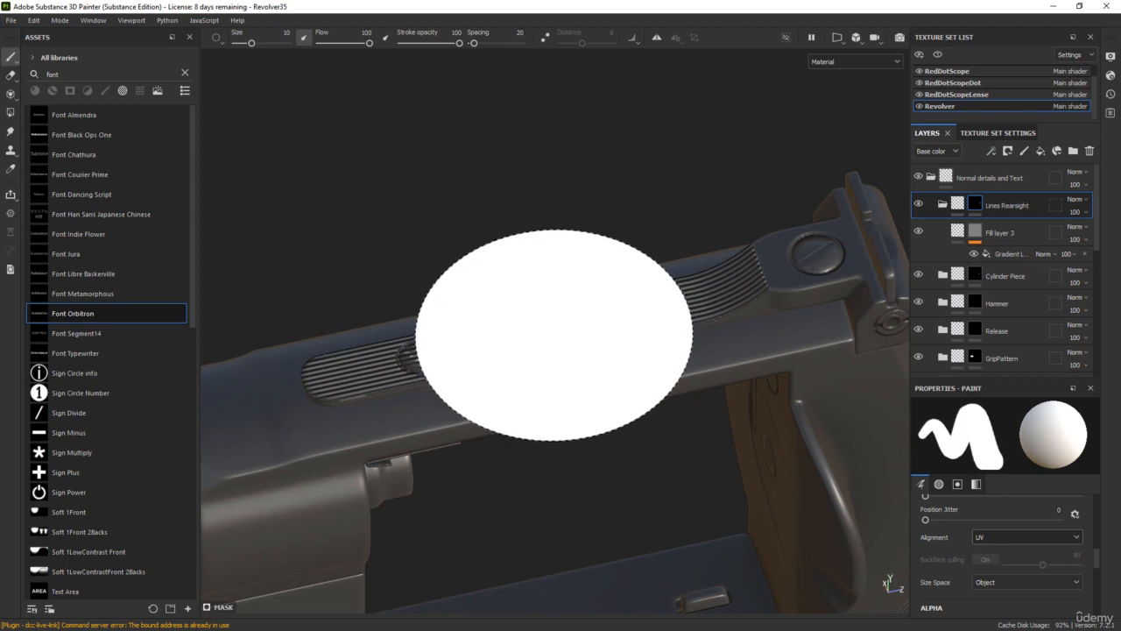
- Show the 2D view beside the 3D view and mask the lines off the strip's round screw with a black size 1.91 brush stamp
key("F1")
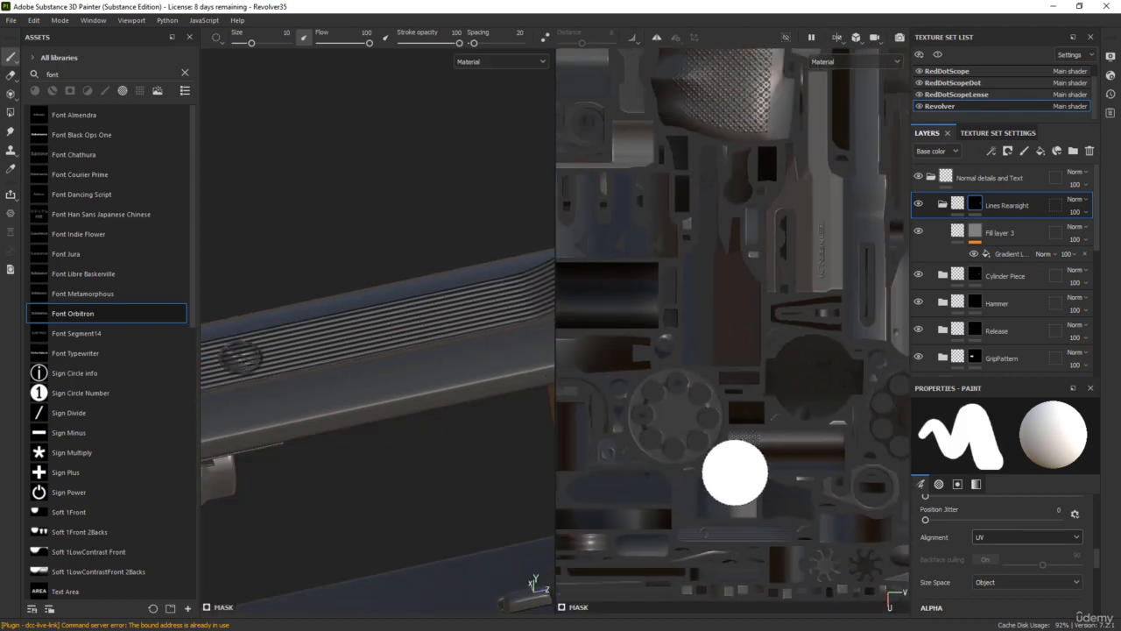
scroll(735, 471, "down", 2)
mouse_move(759, 505)
middle_mouse_down("alt")
mouse_move(693, 506)
mouse_move(608, 550)
mouse_move(672, 531)
mouse_move(747, 437)
middle_mouse_up("alt")
scroll(747, 437, "up", 2)
scroll(747, 436, "up", 9)
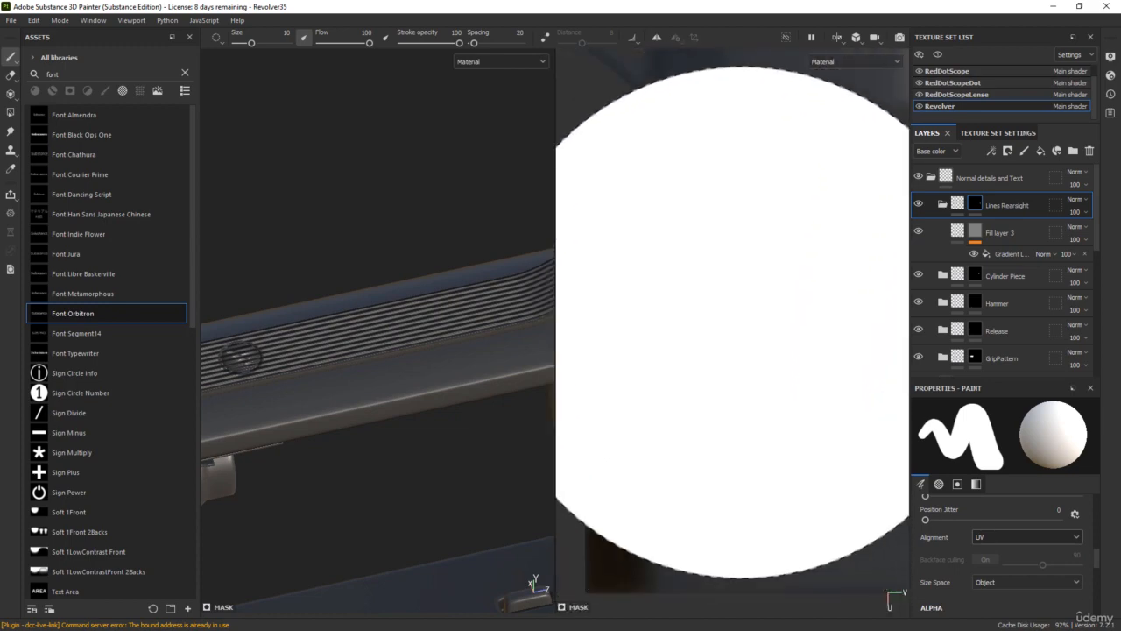
mouse_move(742, 322)
right_mouse_down("ctrl")
mouse_move(670, 322)
mouse_move(730, 322)
right_mouse_up("ctrl")
middle_click_drag(698, 278, 735, 419, "alt")
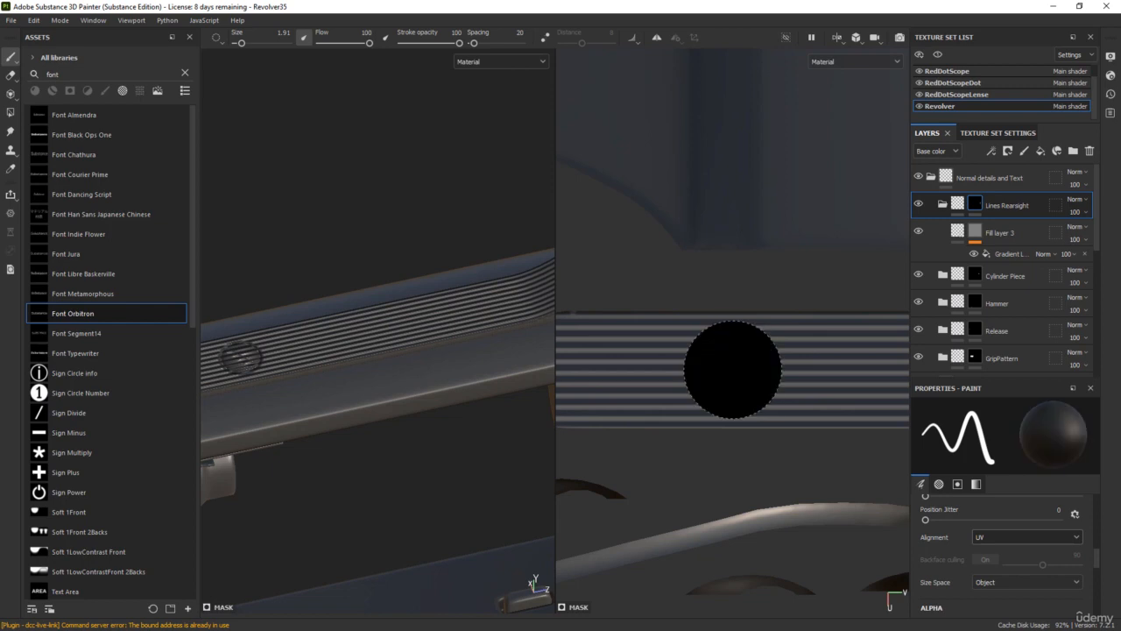
left_click(732, 368)
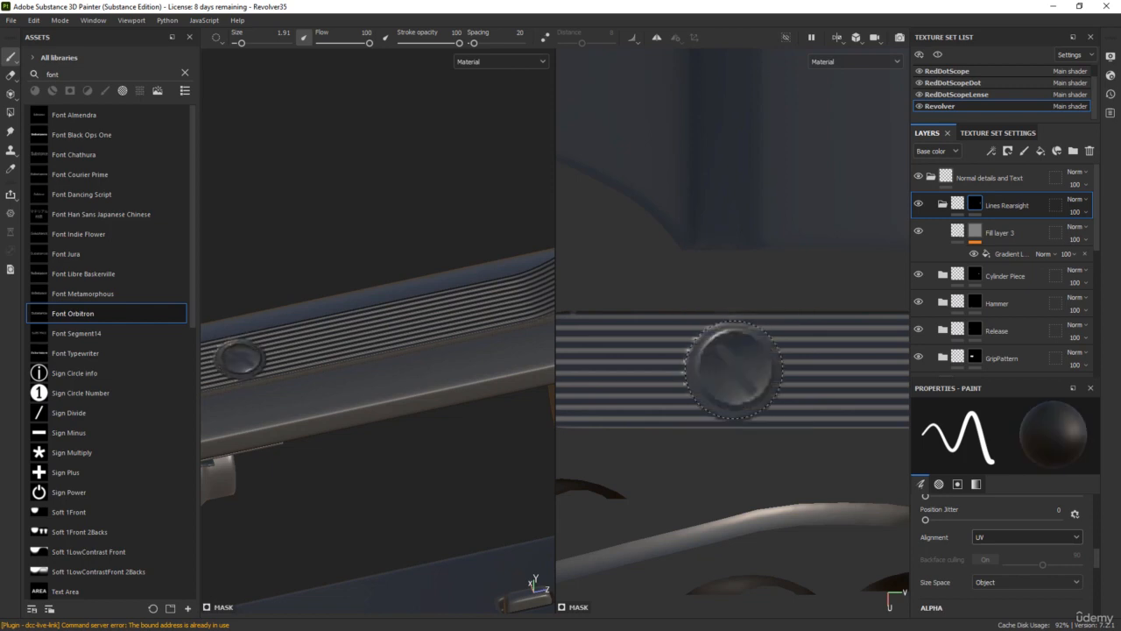
key("ctrl+z")
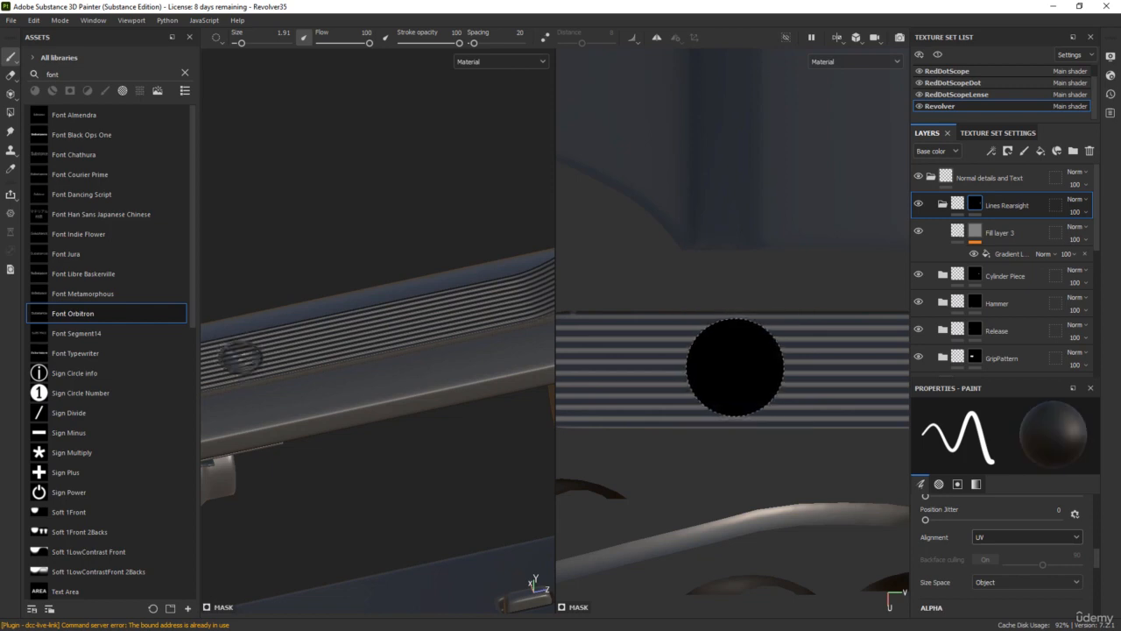
left_click(735, 368)
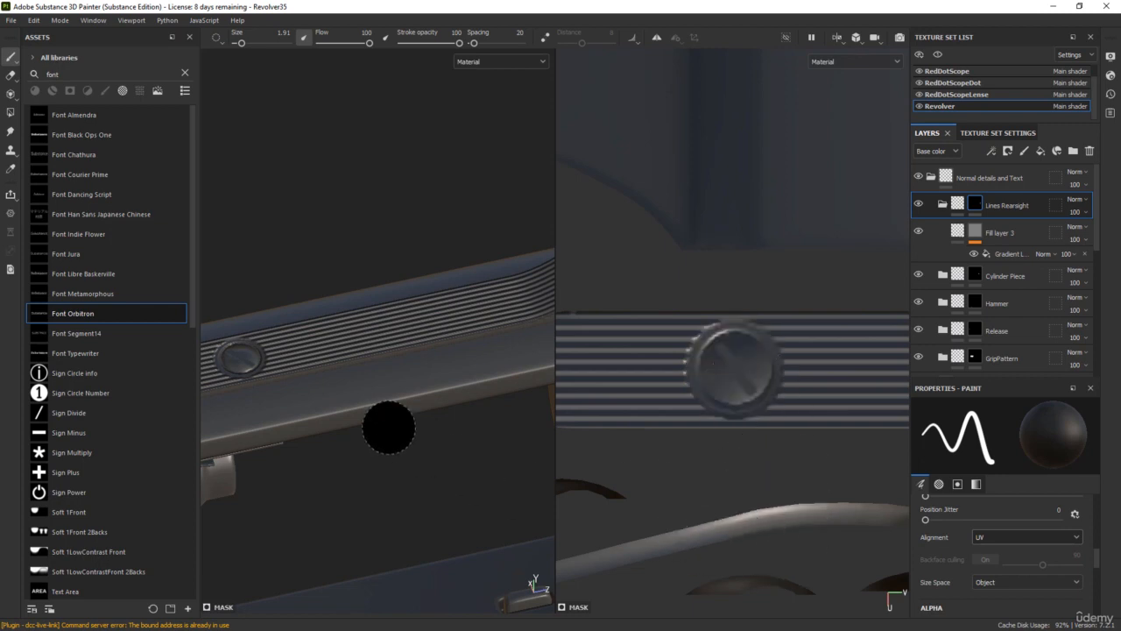
- Show only the 3D view and examine the line pattern on the rear-sight strip with the interface panels hidden and shown
mouse_move(387, 428)
left_mouse_down("alt")
mouse_move(378, 448)
mouse_move(361, 424)
left_mouse_up("alt")
scroll(361, 420, "down", 5)
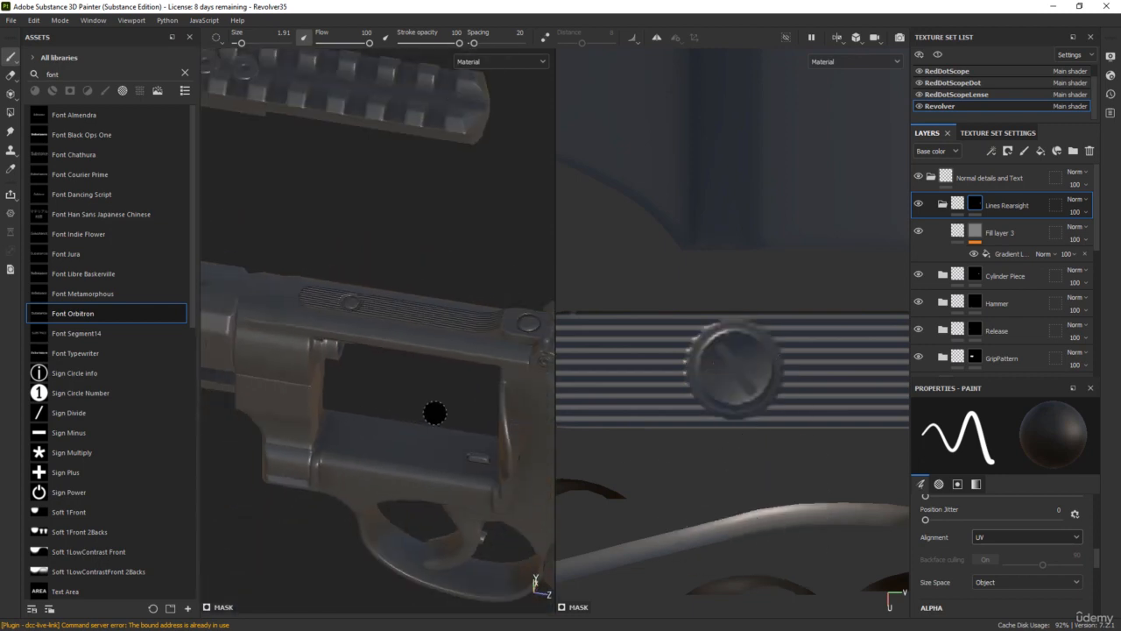
key("Tab")
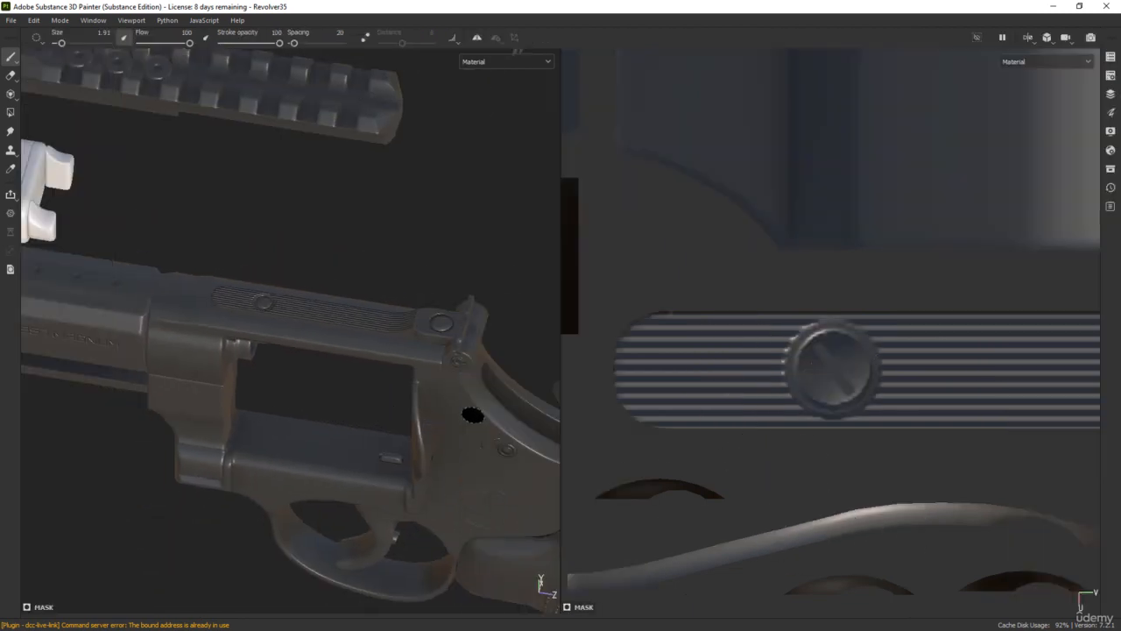
key("F2")
left_click_drag(716, 386, 623, 344, "alt")
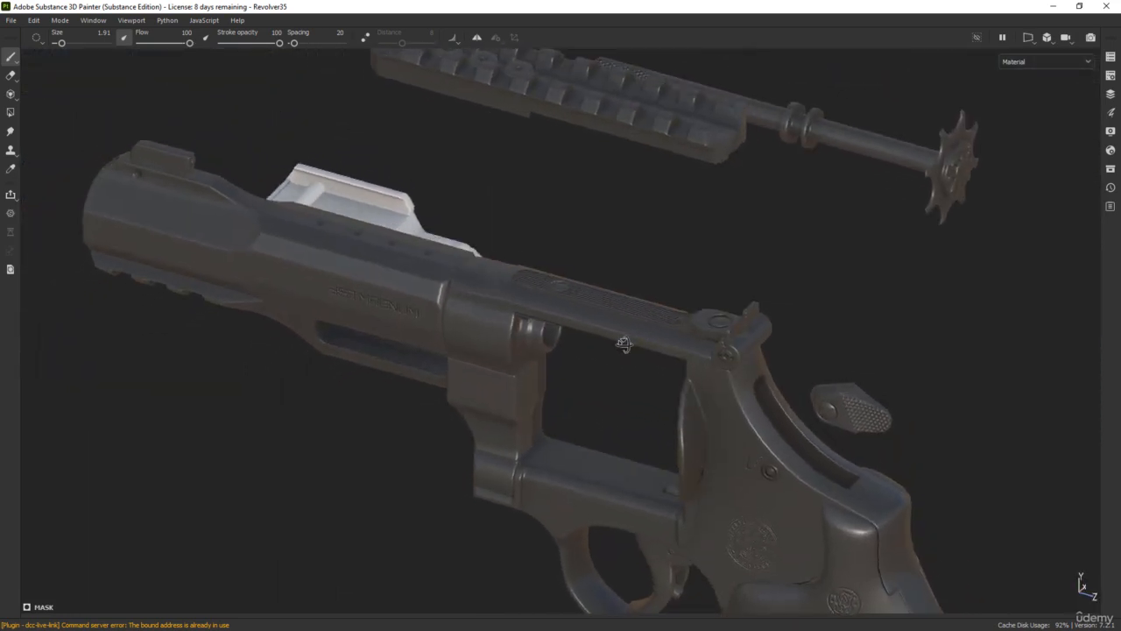
scroll(645, 350, "up", 4)
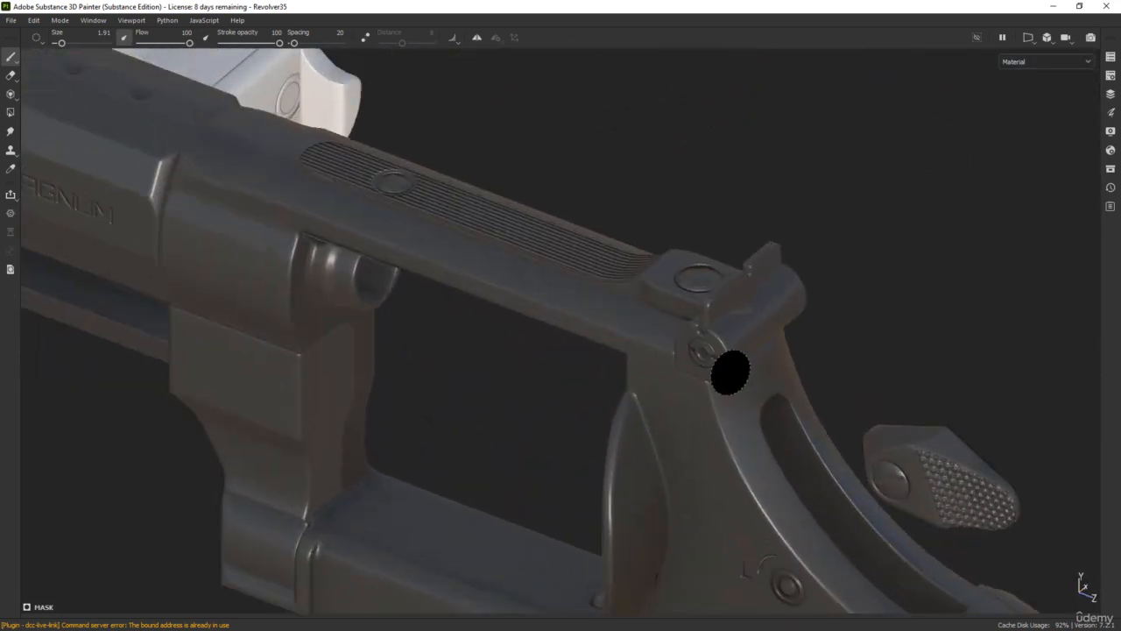
key("Tab")
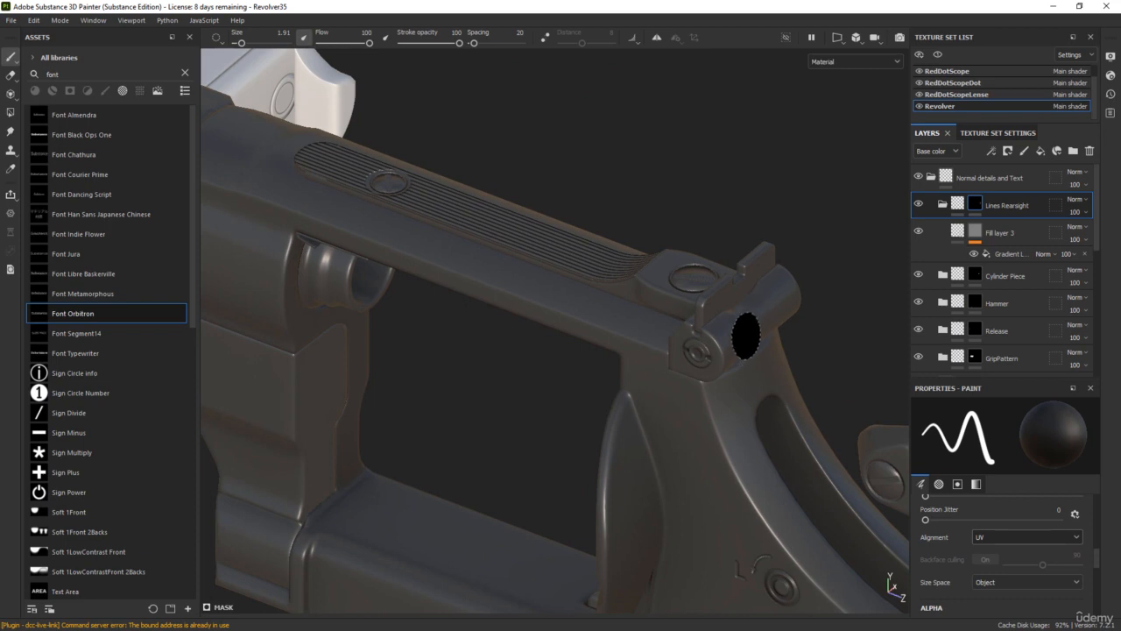
key("Tab")
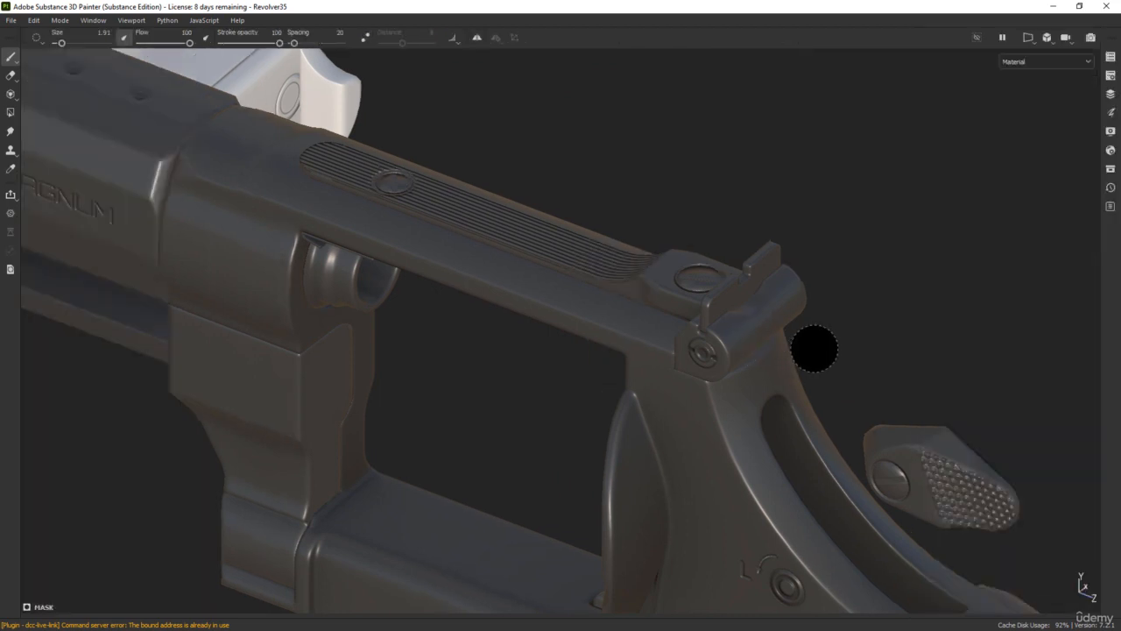
key("Tab")
key("Tab")
key("Tab")
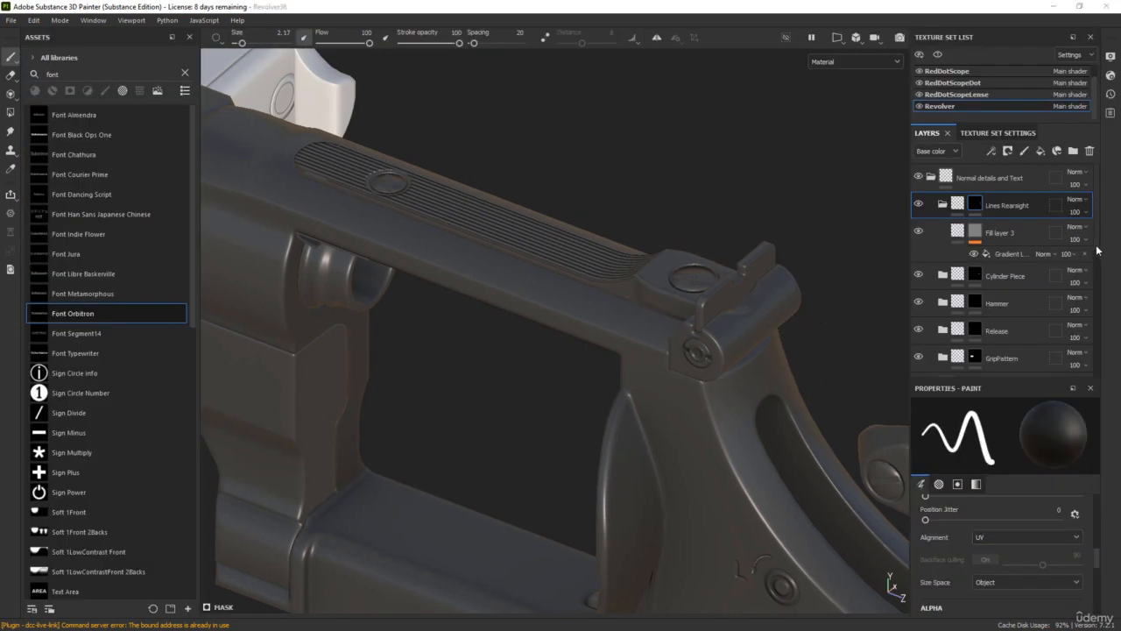
- Set the height of the fill layer inside the Lines Rearsight folder to -0.0895 so the lines are engraved
left_click(958, 233)
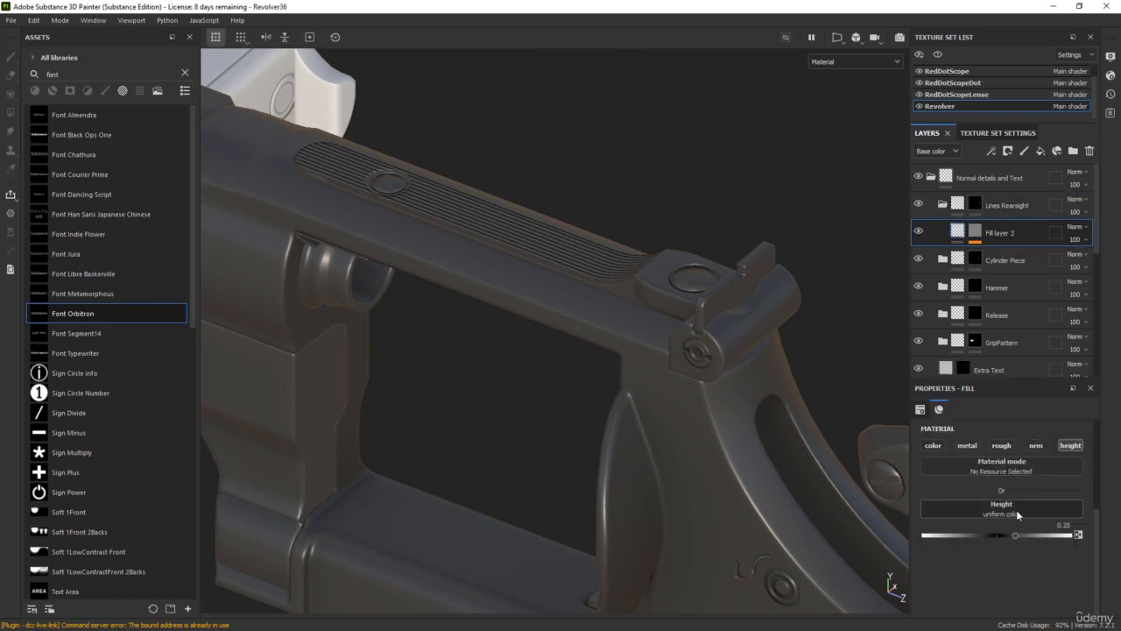
left_click_drag(1014, 533, 1000, 533)
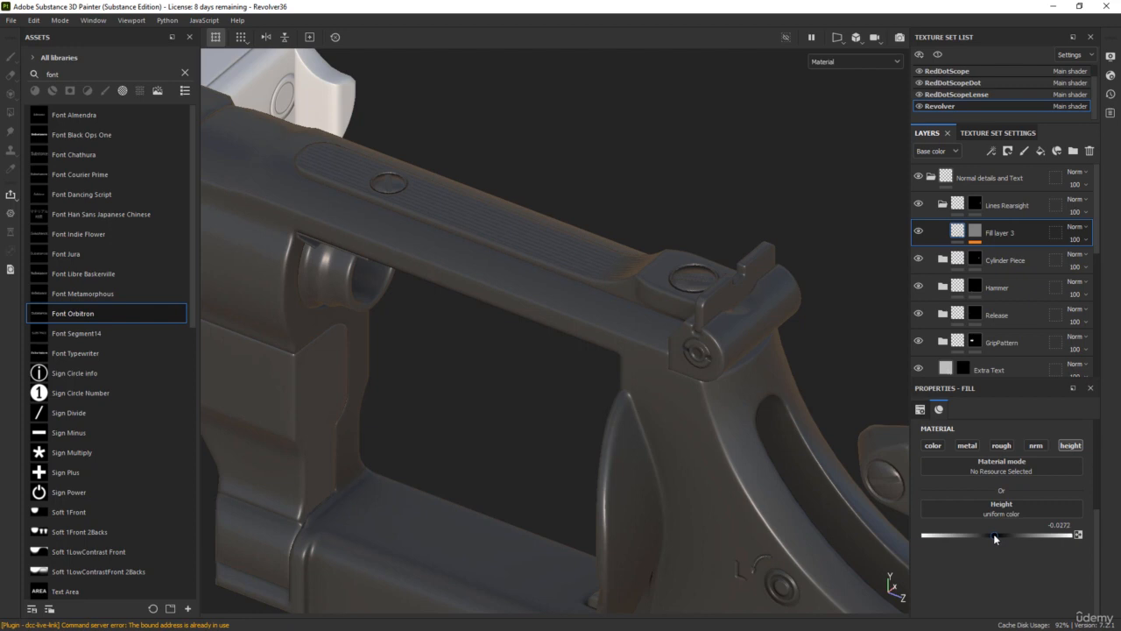
left_click_drag(994, 534, 990, 535)
mouse_move(557, 263)
left_mouse_down("alt")
mouse_move(556, 230)
mouse_move(549, 293)
mouse_move(550, 257)
left_mouse_up("alt")
scroll(596, 266, "up", 3)
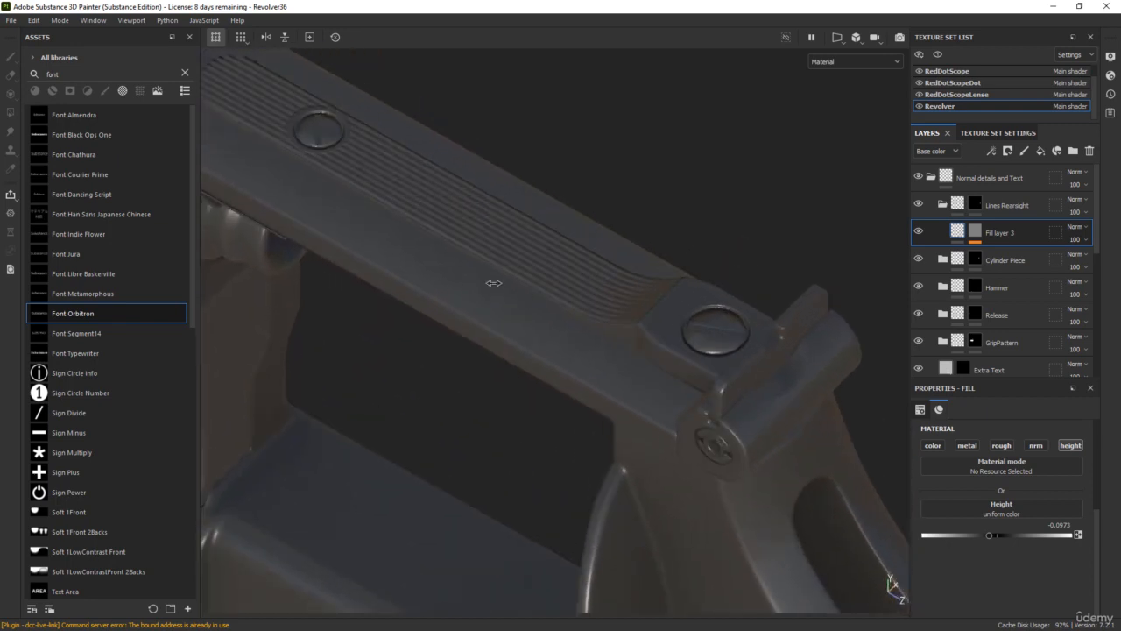
right_click_drag(494, 283, 551, 289, "shift")
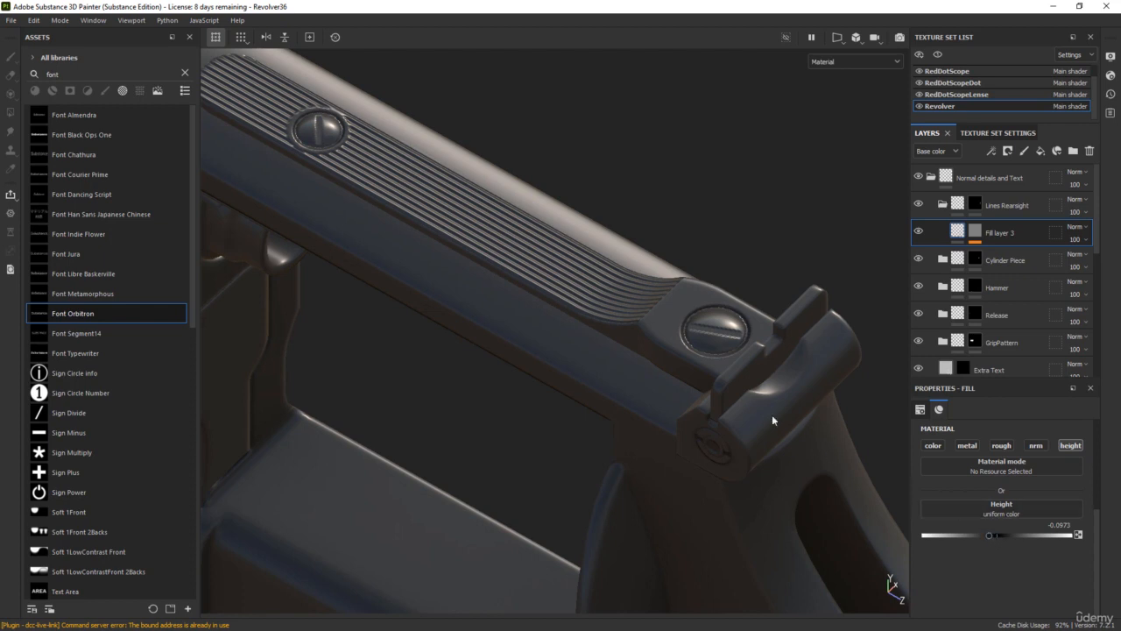
mouse_move(990, 534)
left_mouse_down()
mouse_move(1001, 534)
mouse_move(983, 533)
left_mouse_up()
key("ctrl+z")
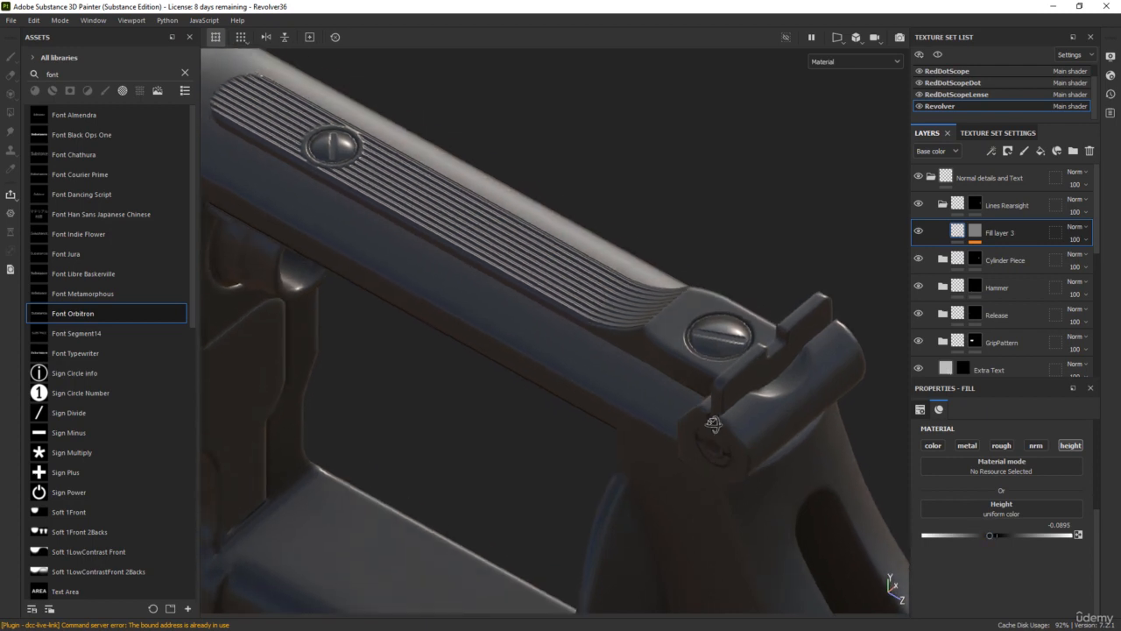
- Duplicate the Lines Rearsight folder and give the copy a fresh black mask
left_click(1021, 210)
key("ctrl+d")
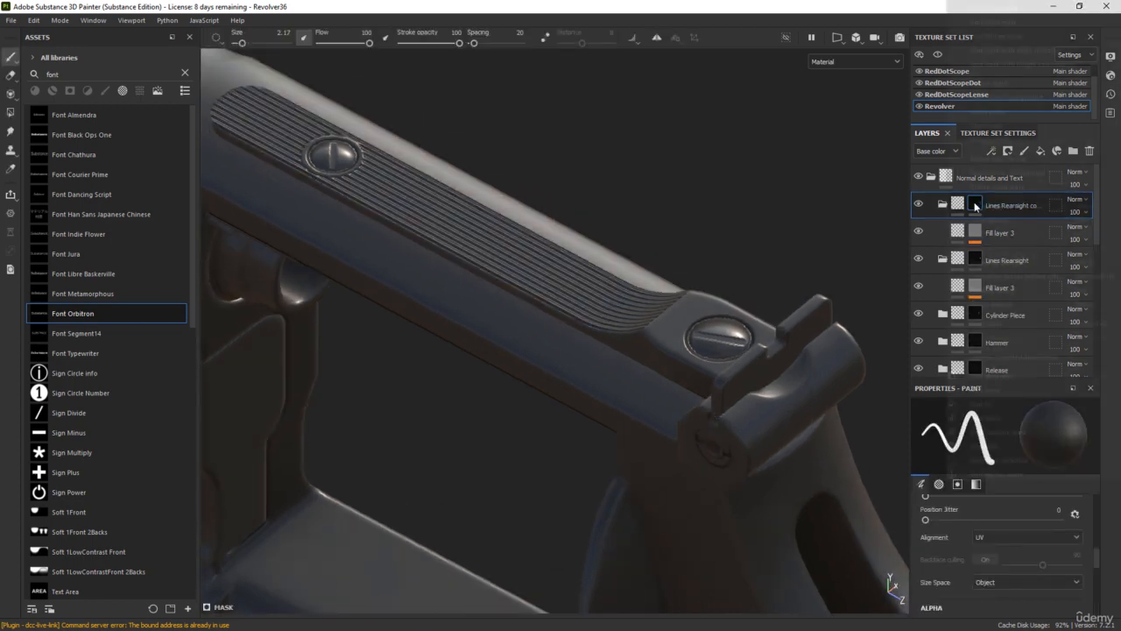
right_click(975, 206)
left_click(989, 17)
- Rename the copied folder Lines Rearsight Small
double_click(1002, 205)
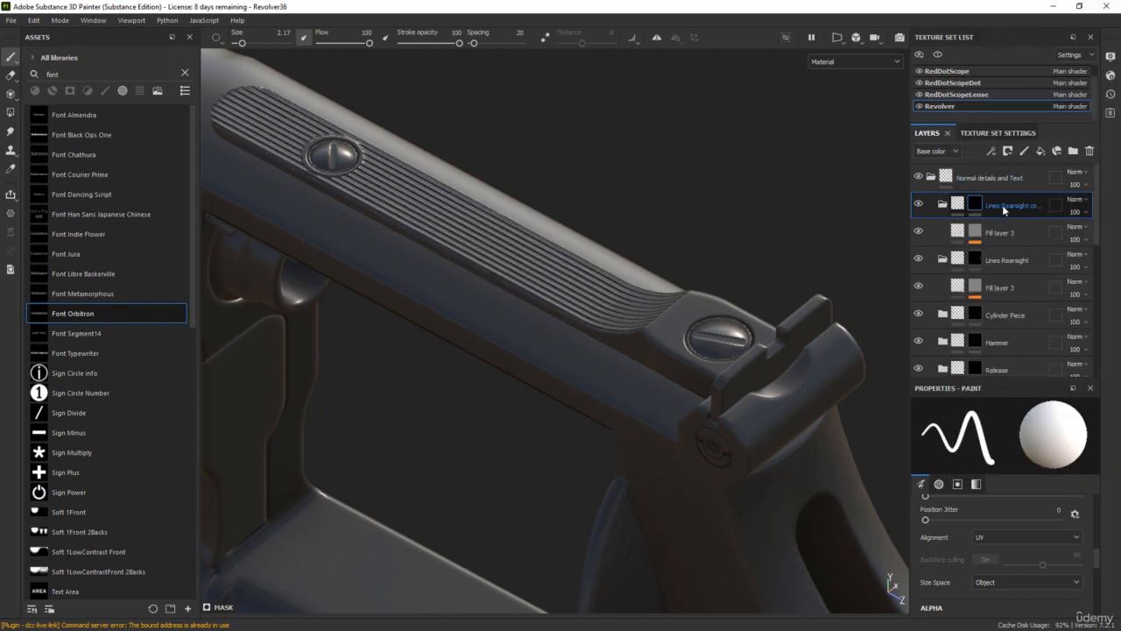
left_click_drag(1024, 205, 1078, 211)
type("Small")
key("Return")
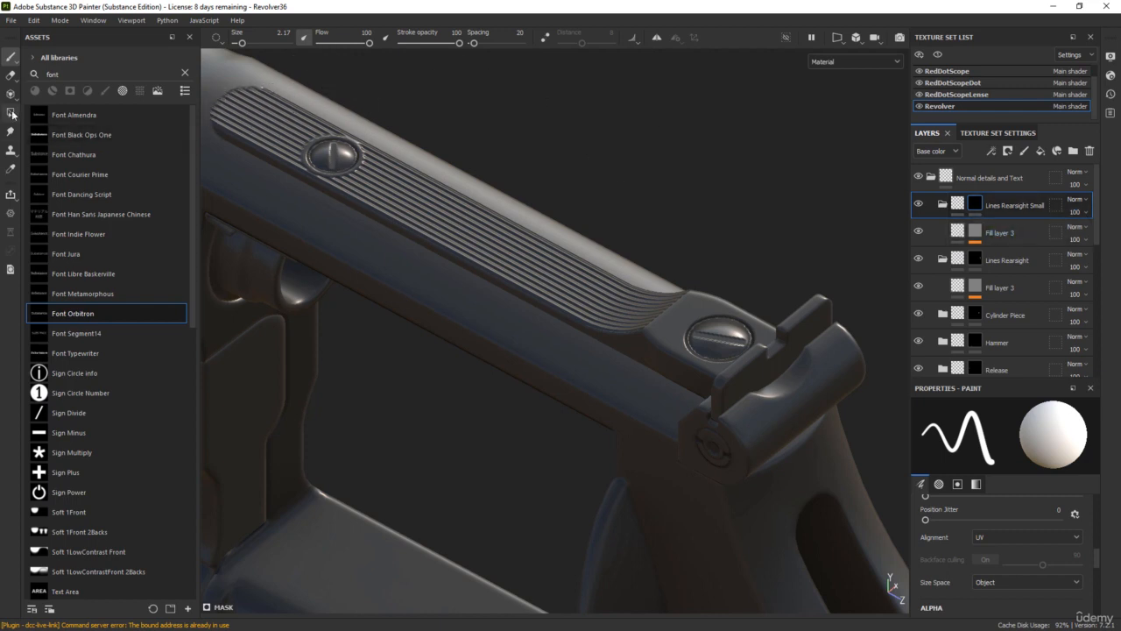
- Reveal the lines on the rear sight's rounded cylinder with a white Polygon Fill in UV chunk mode
left_click(10, 112)
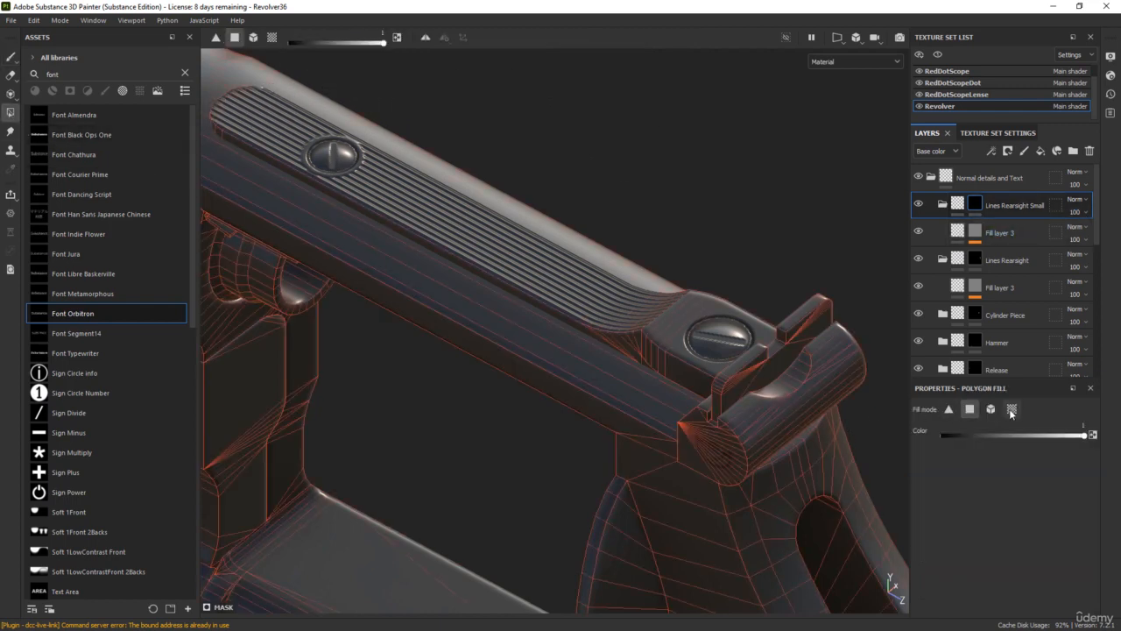
left_click(1011, 412)
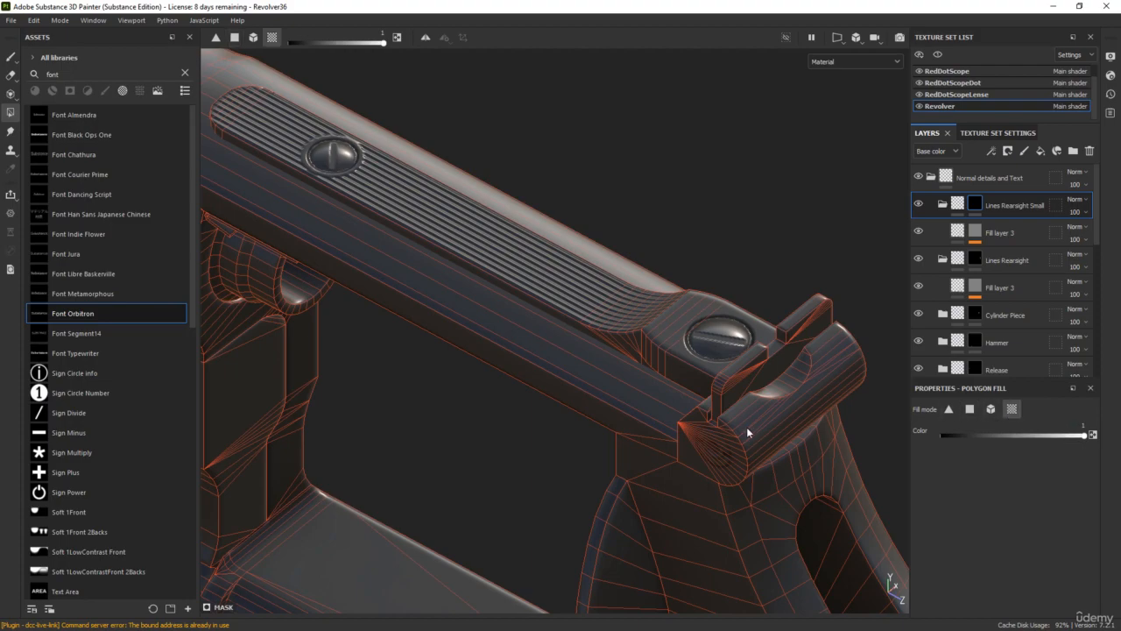
left_click_drag(759, 426, 727, 195, "alt")
scroll(667, 425, "up", 4)
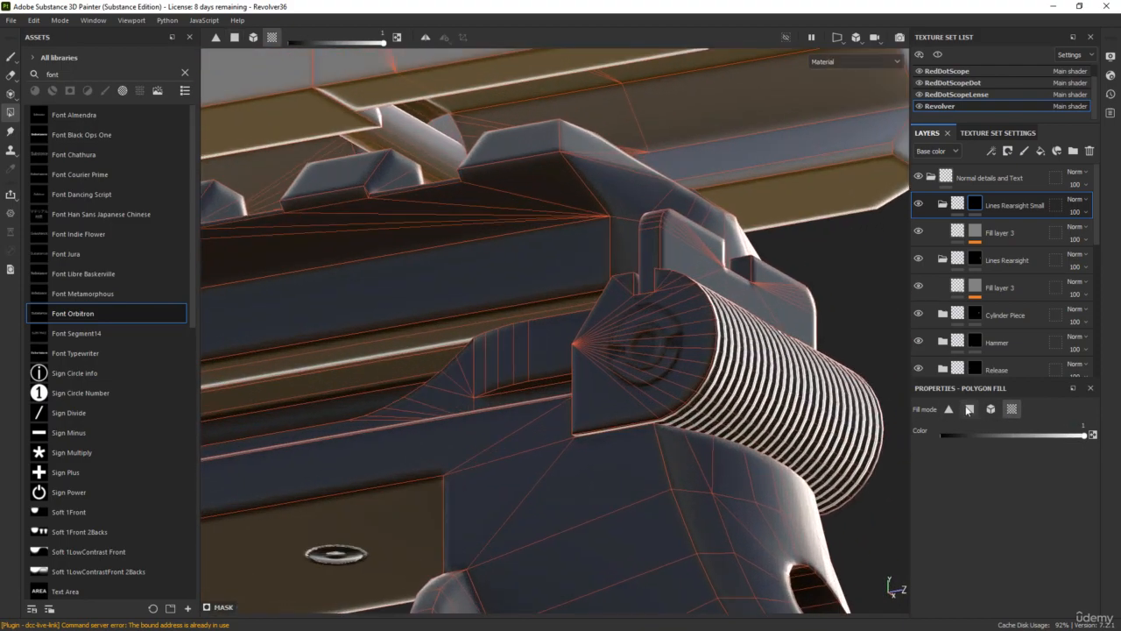
- Mask the lines off the lower faces of the rear-sight cylinder with a black Polygon Fill in polygon mode
left_click(968, 409)
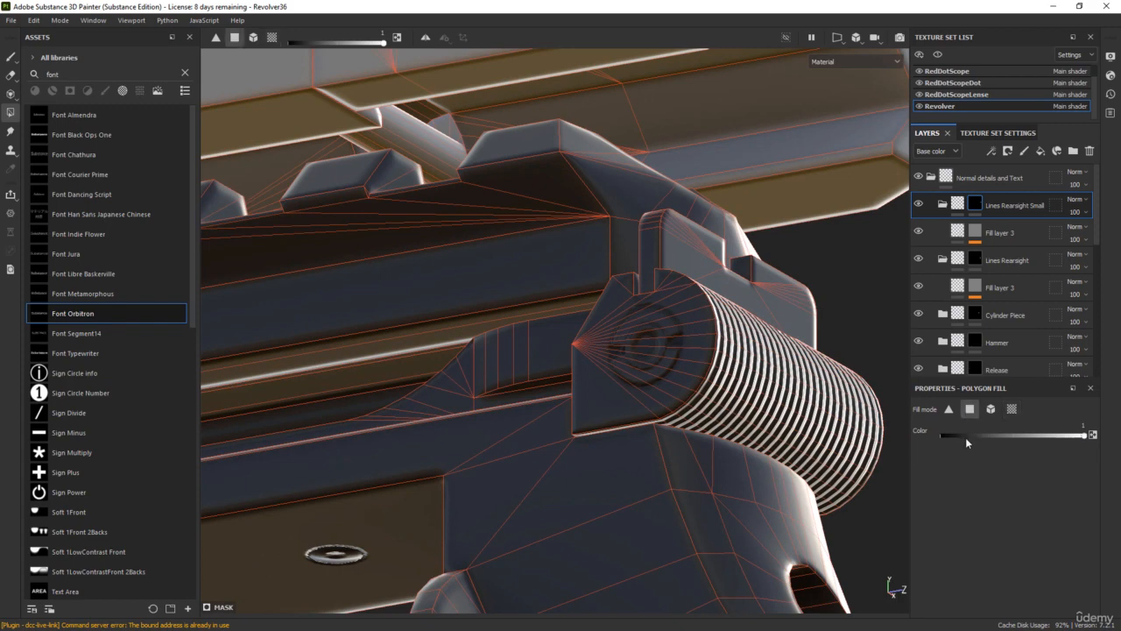
left_click(953, 435)
scroll(678, 427, "up", 4)
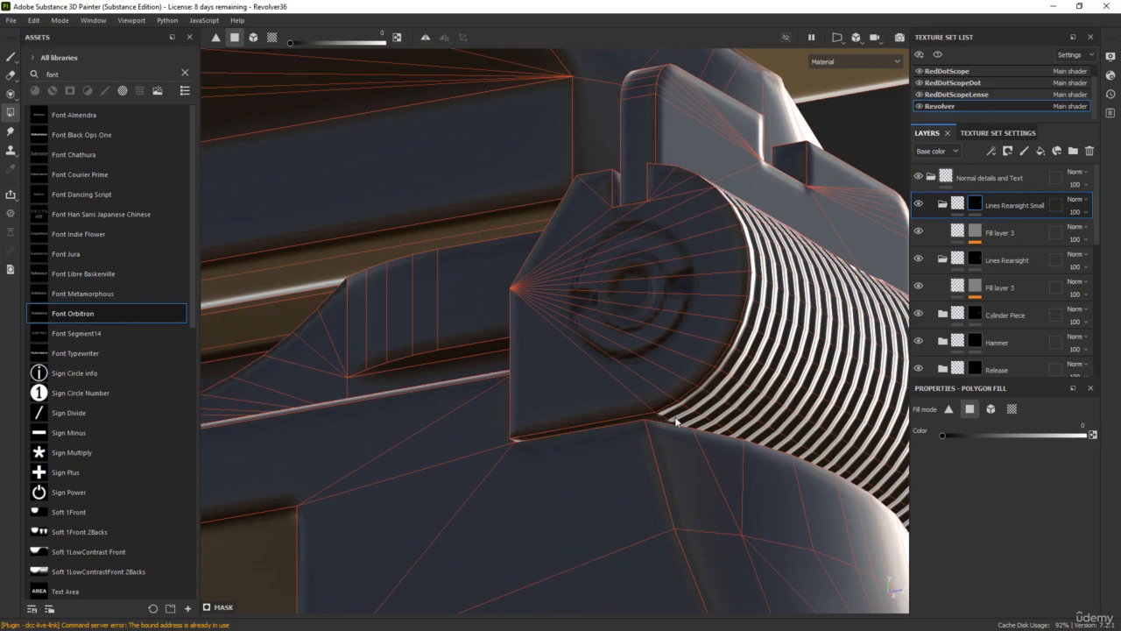
mouse_move(676, 421)
left_mouse_down()
mouse_move(733, 397)
mouse_move(755, 366)
mouse_move(778, 331)
mouse_move(764, 334)
mouse_move(770, 282)
mouse_move(639, 379)
mouse_move(458, 403)
mouse_move(660, 395)
left_mouse_up()
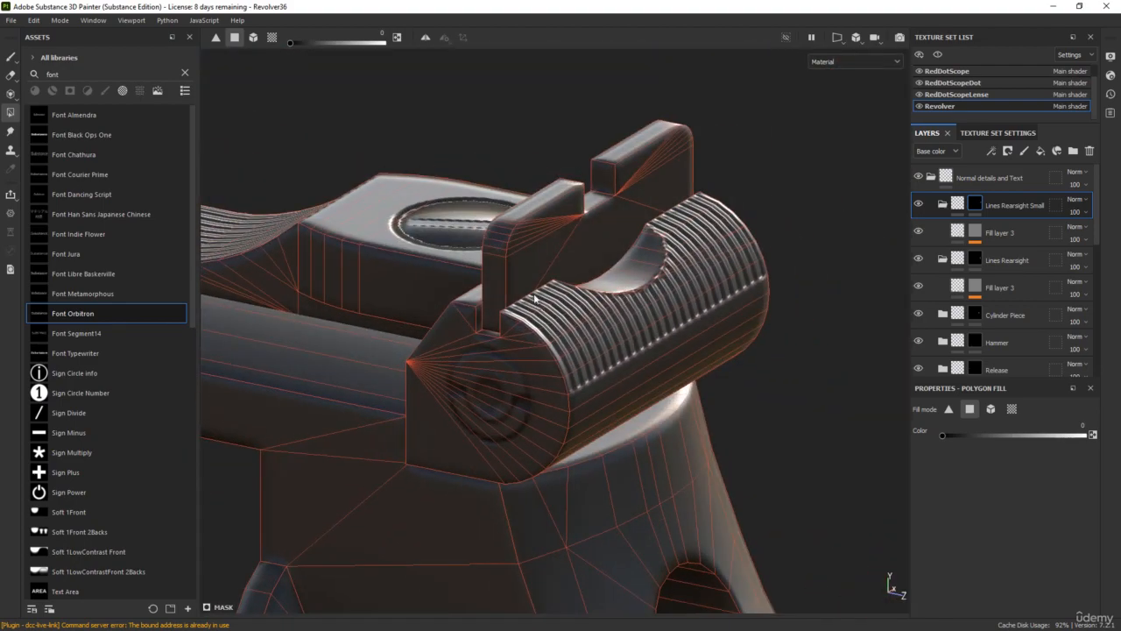
left_click_drag(535, 297, 719, 343, "alt")
- Set the rotation of the Gradient Linear 3 in Lines Rearsight Small to 90° so the lines run along the cylinder
left_click(999, 235)
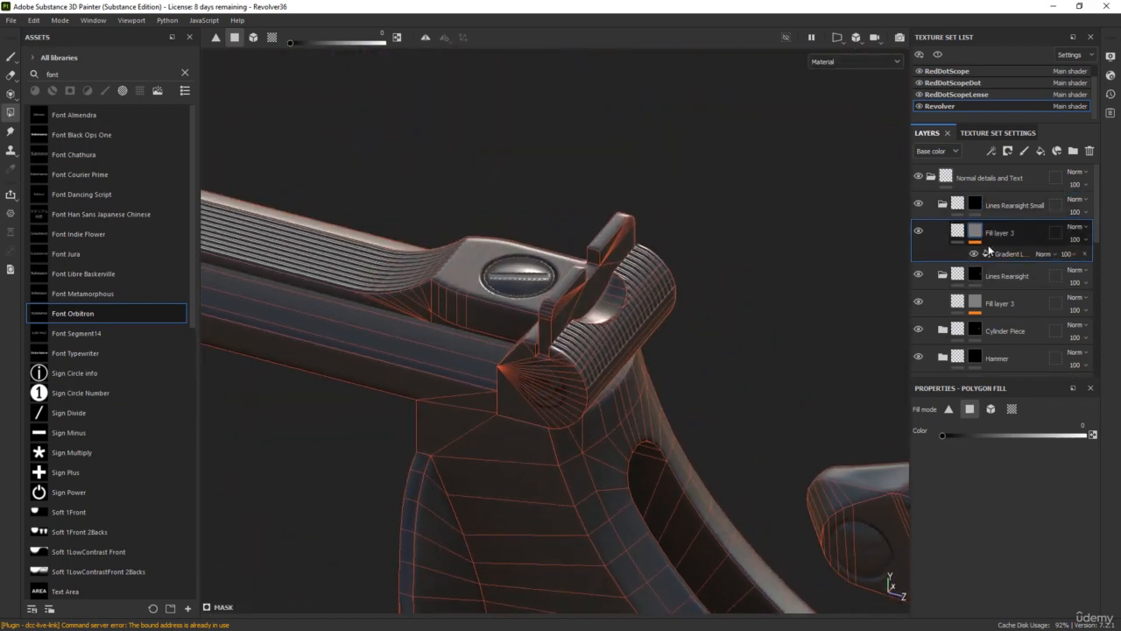
left_click(994, 253)
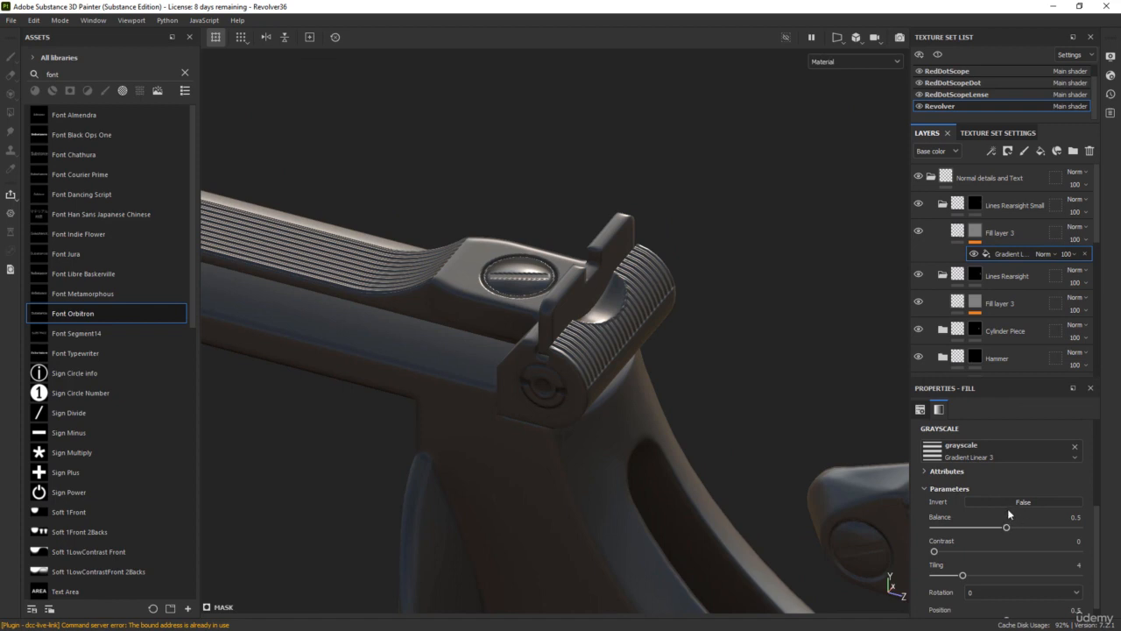
left_click(996, 593)
left_click(973, 608)
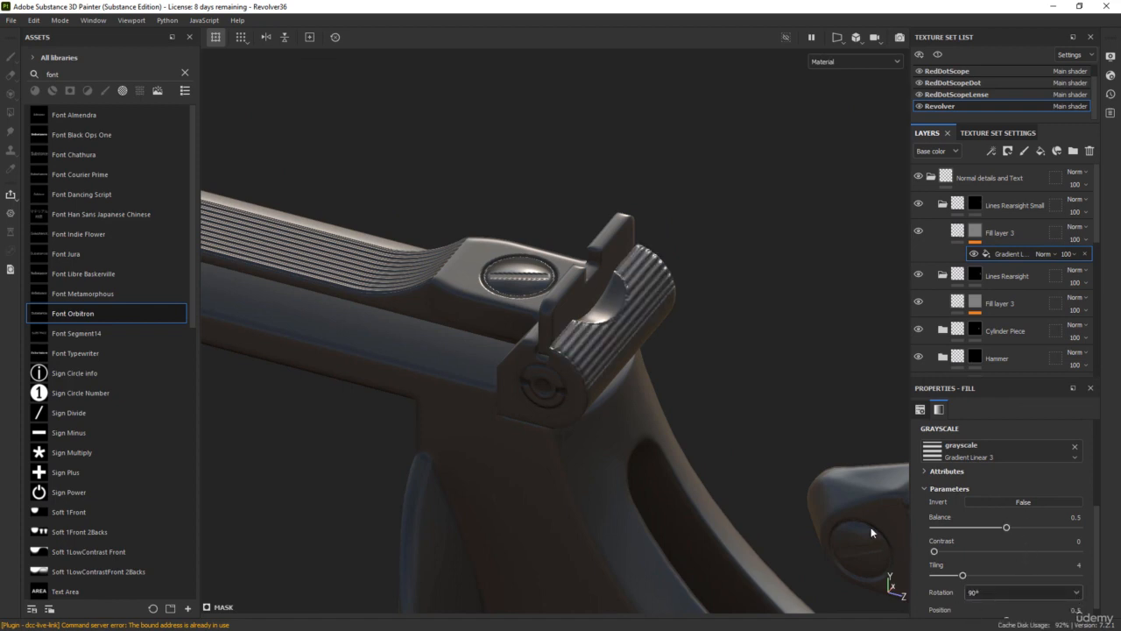
- Switch to the browser and examine a Google Images photo of a revolver's inner barrel as reference for the muzzle
left_click_drag(749, 427, 564, 340, "alt")
scroll(692, 243, "up", 3)
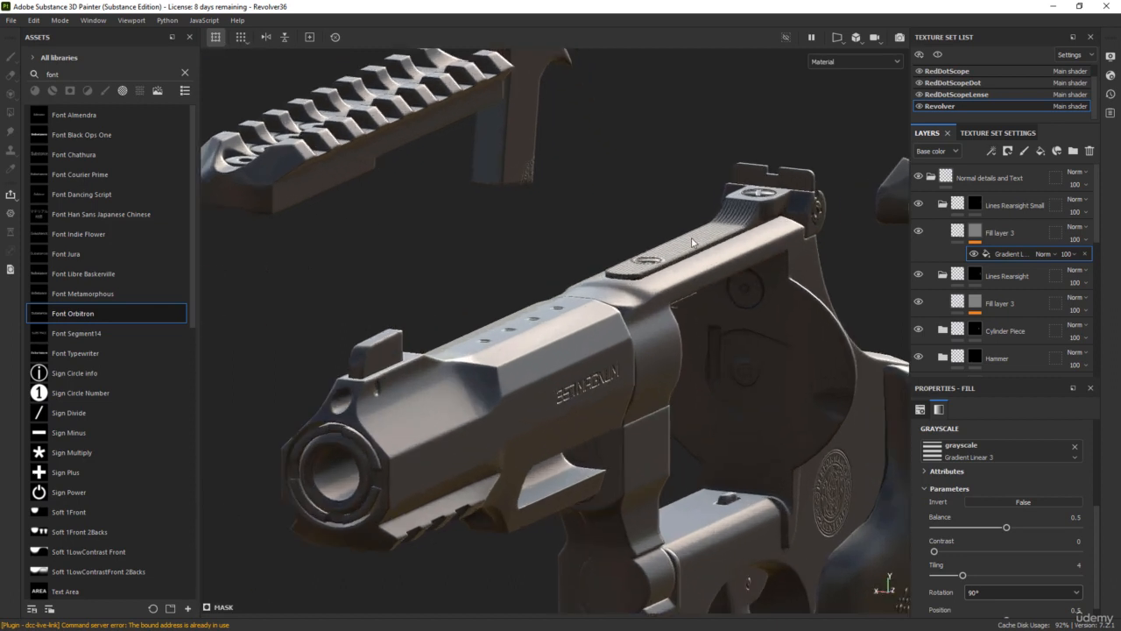
middle_click_drag(371, 476, 464, 391, "alt")
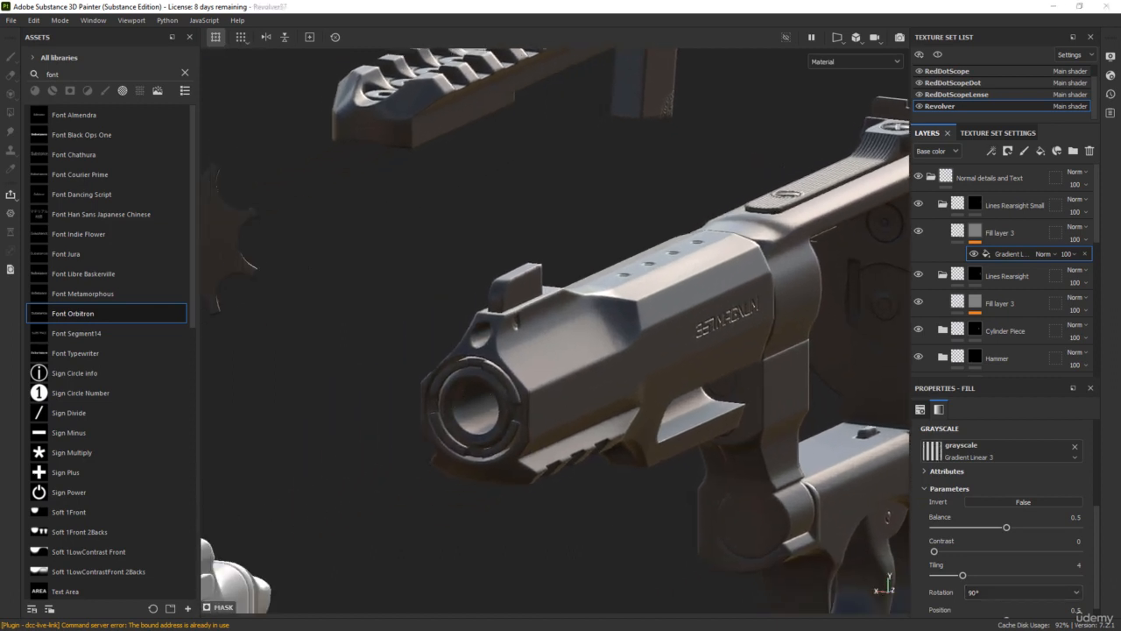
key("alt+Tab")
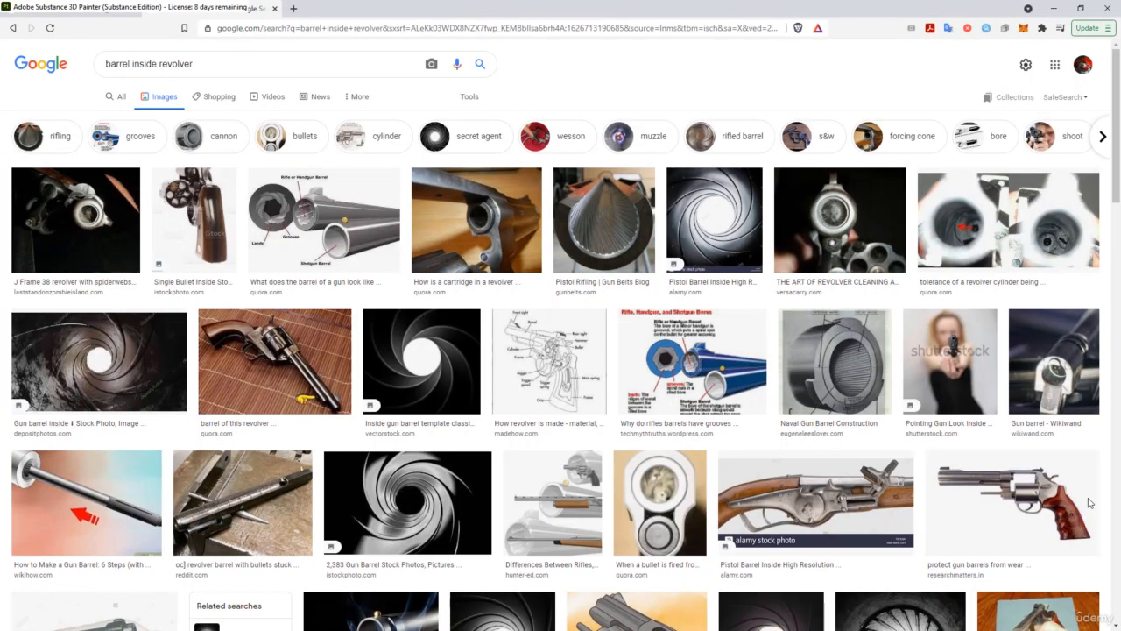
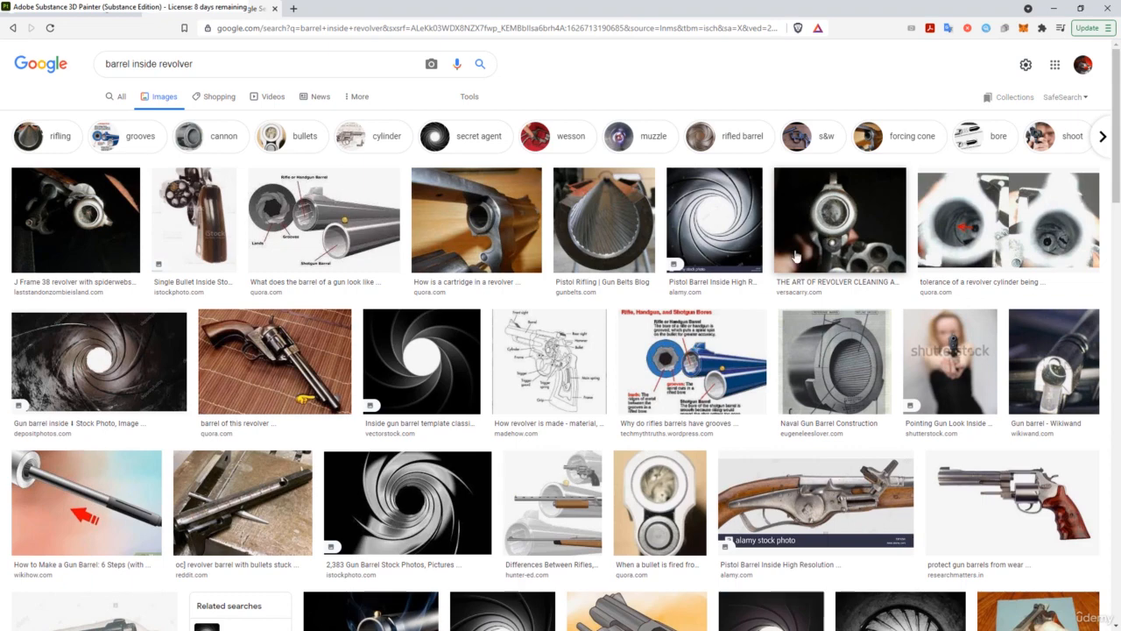
scroll(793, 250, "down", 2)
scroll(792, 249, "up", 2)
left_click(810, 221)
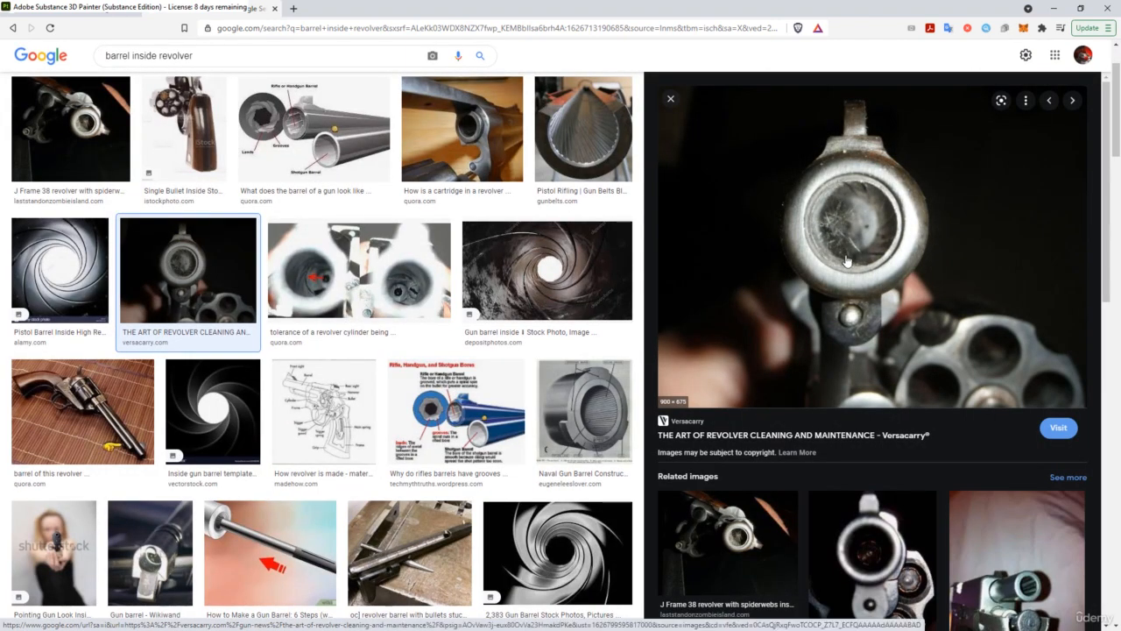
left_click(1054, 8)
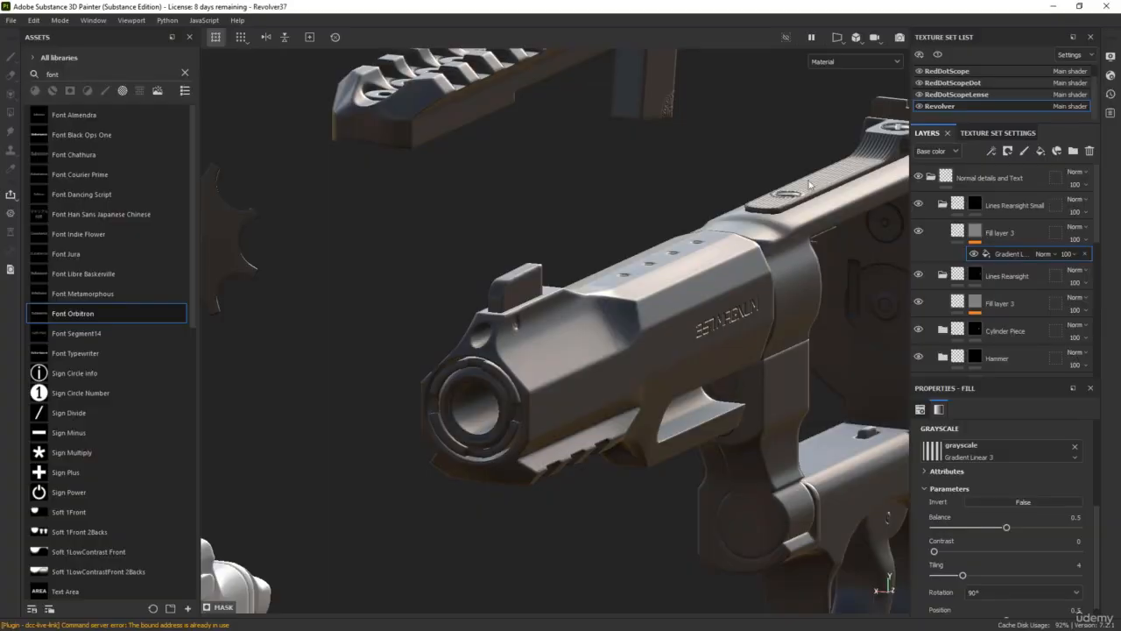
- Duplicate the Lines Rearsight Small folder and rename the copy Inner Barrel
right_click(1000, 203)
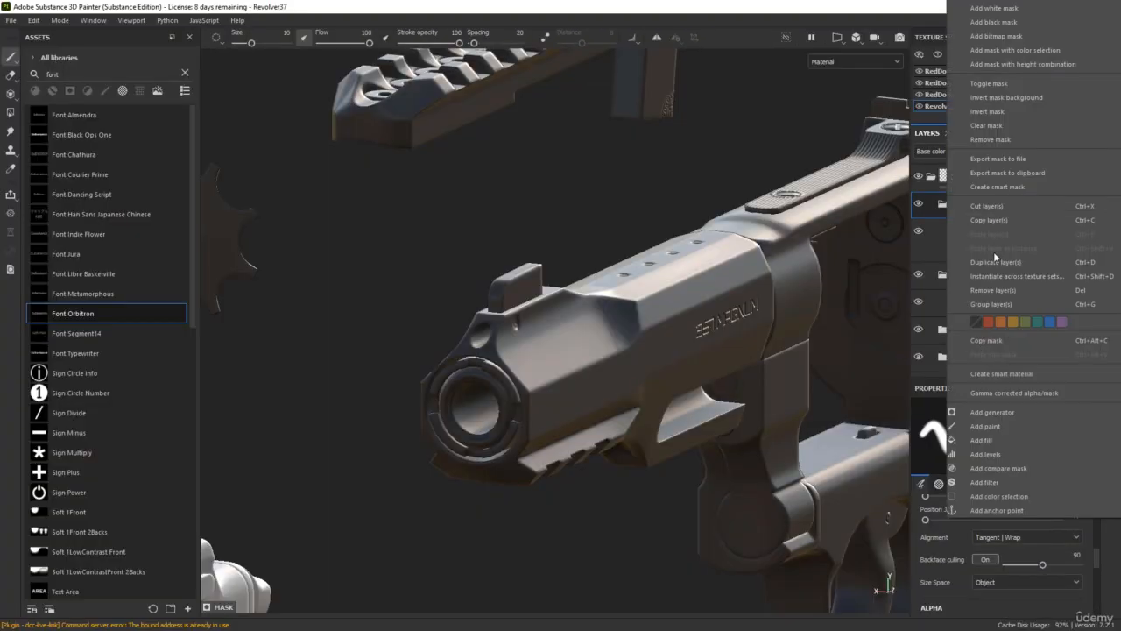
left_click(995, 262)
double_click(1011, 207)
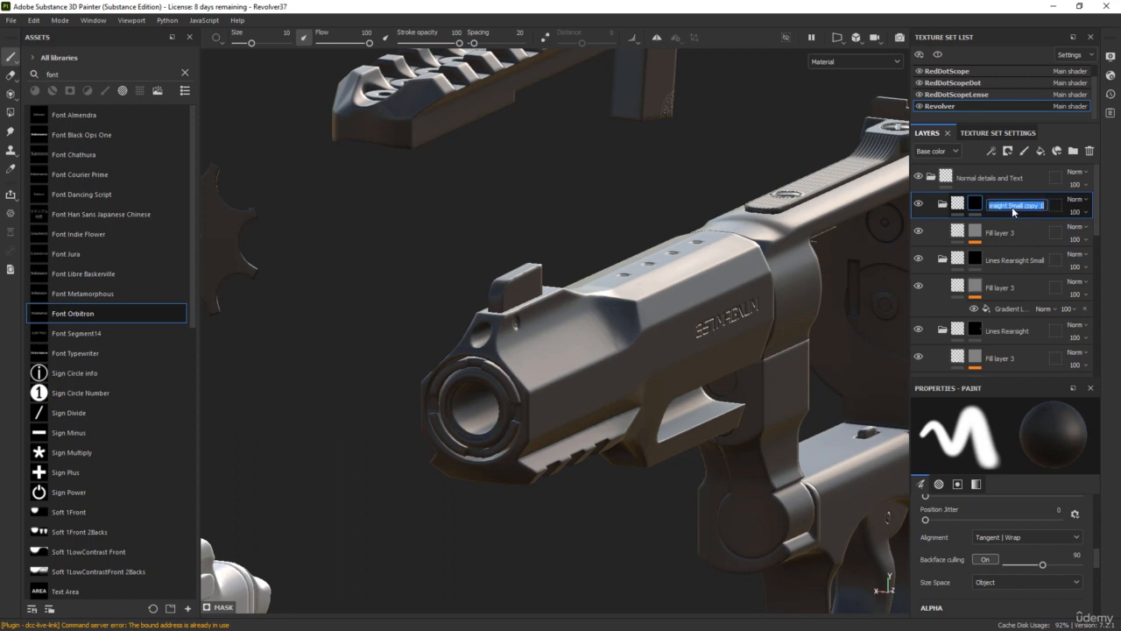
type("L")
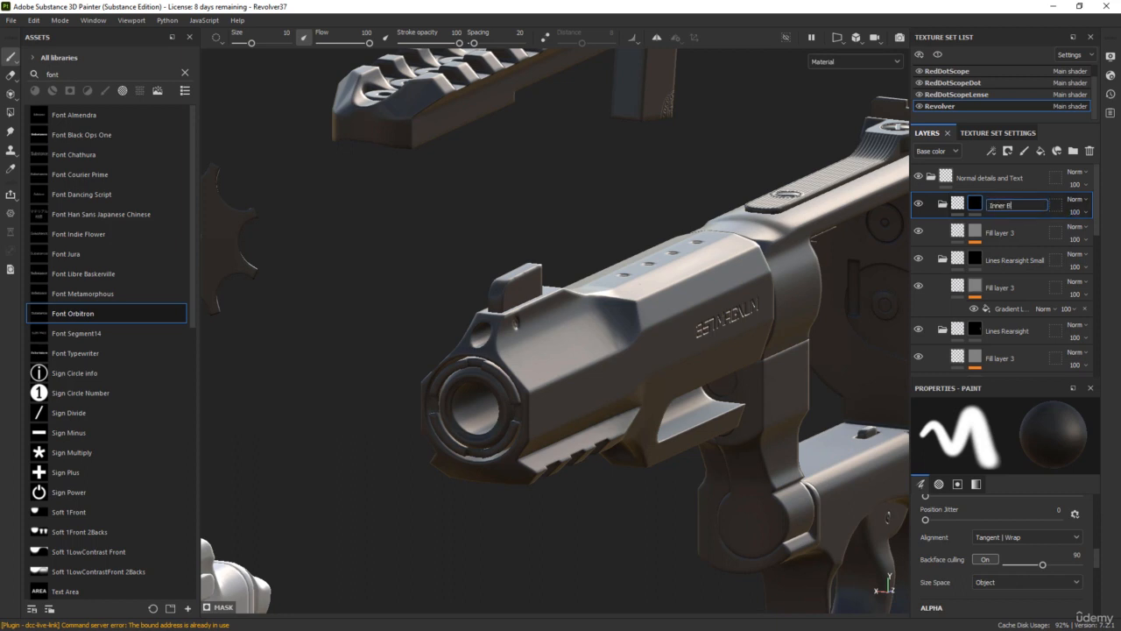
type("nner Barrel")
key("Return")
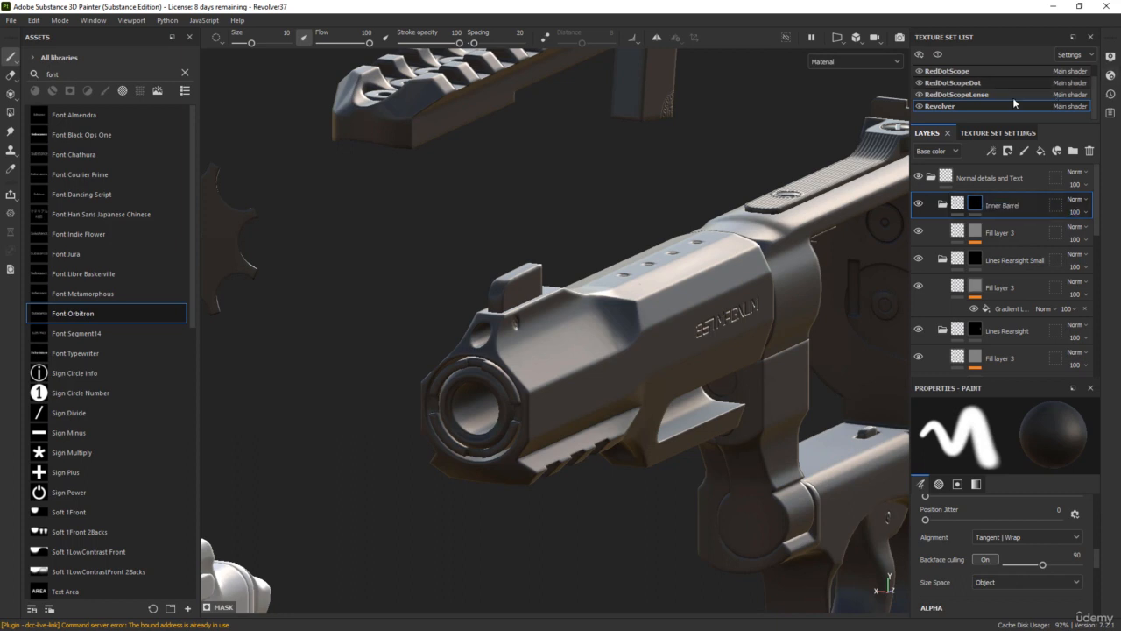
- Reset the Inner Barrel folder's mask to black and reveal its lines inside the bore using Polygon Fill in UV chunk mode
right_click(980, 203)
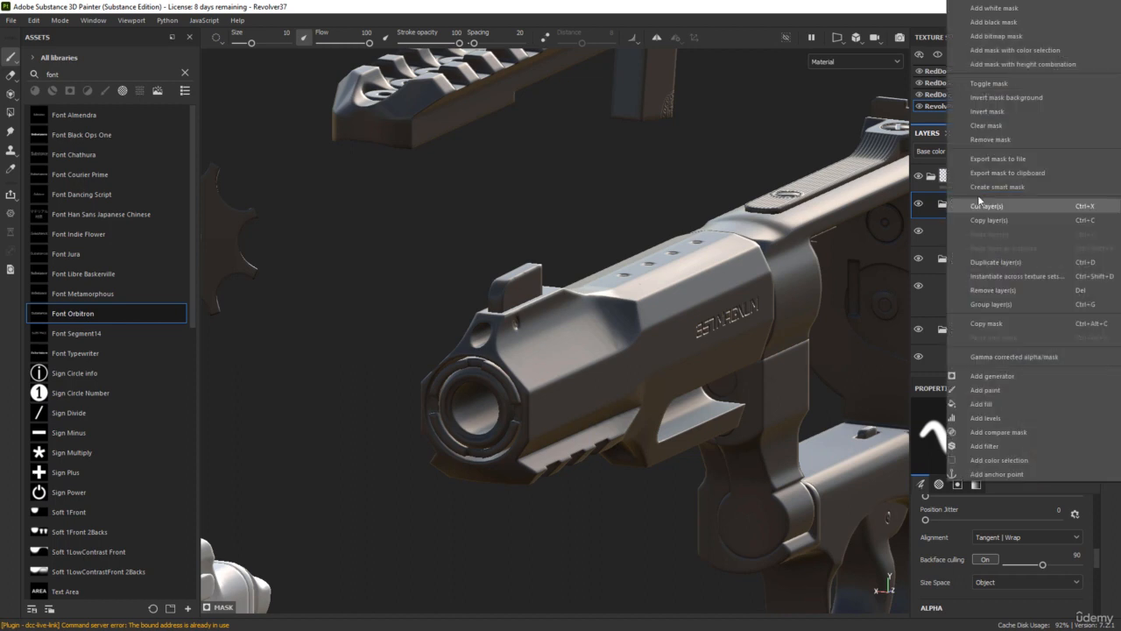
left_click(996, 25)
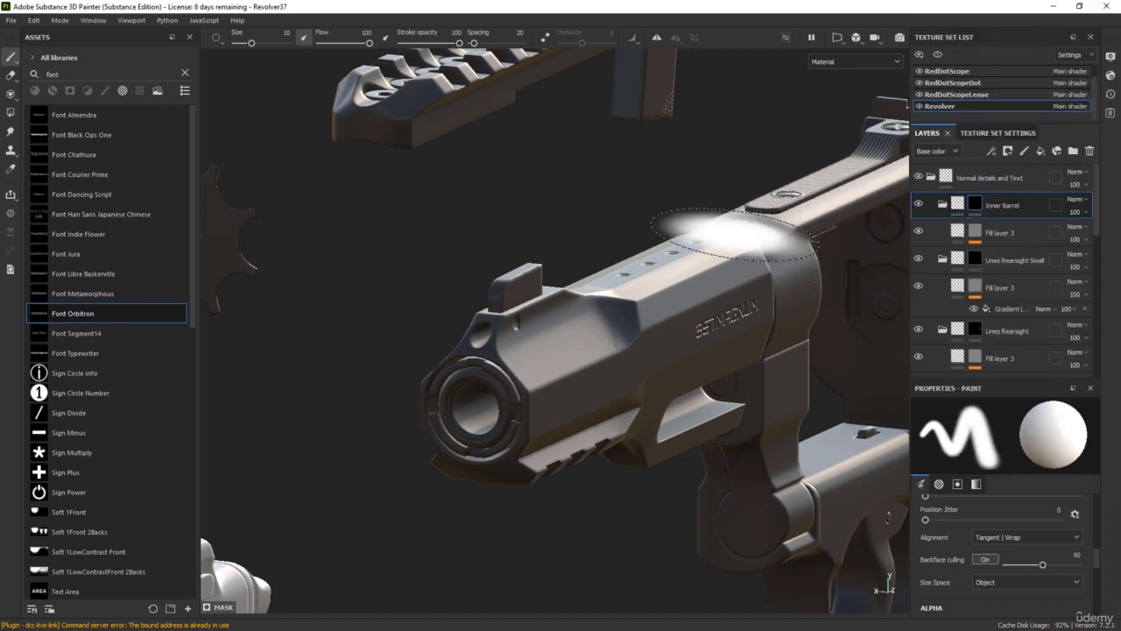
left_click(10, 113)
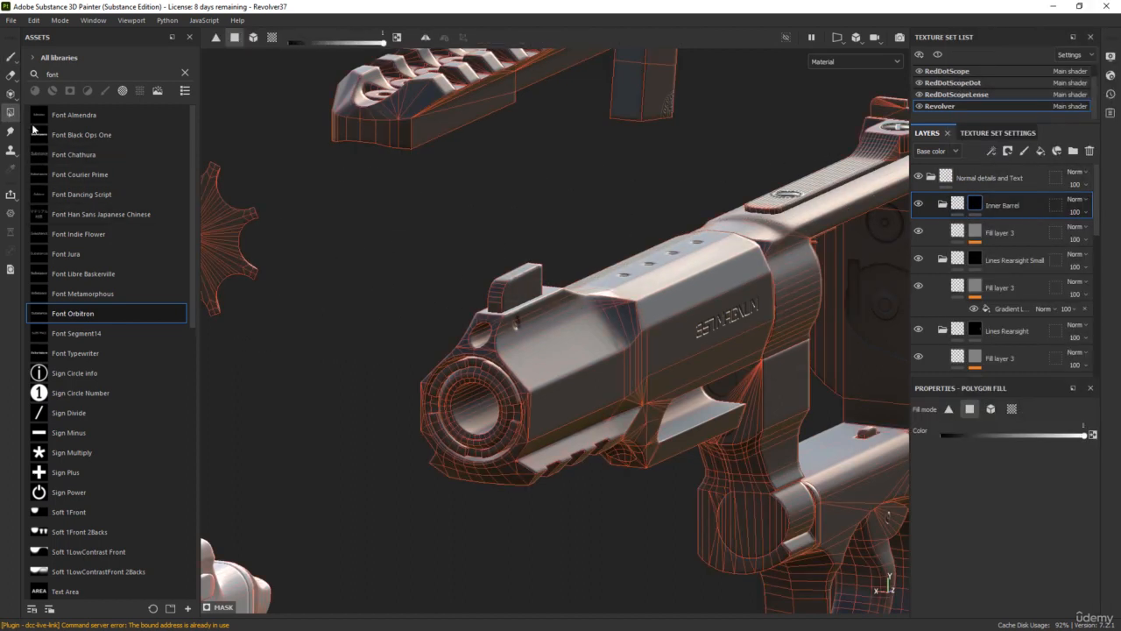
left_click(1011, 409)
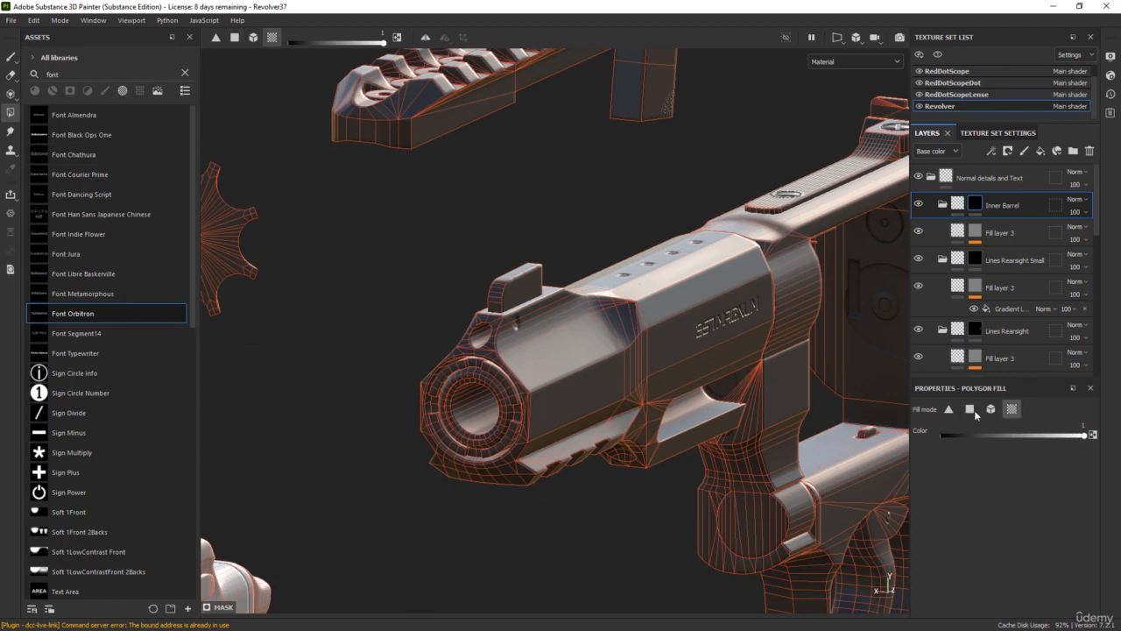
scroll(438, 419, "up", 5)
scroll(490, 394, "up", 3)
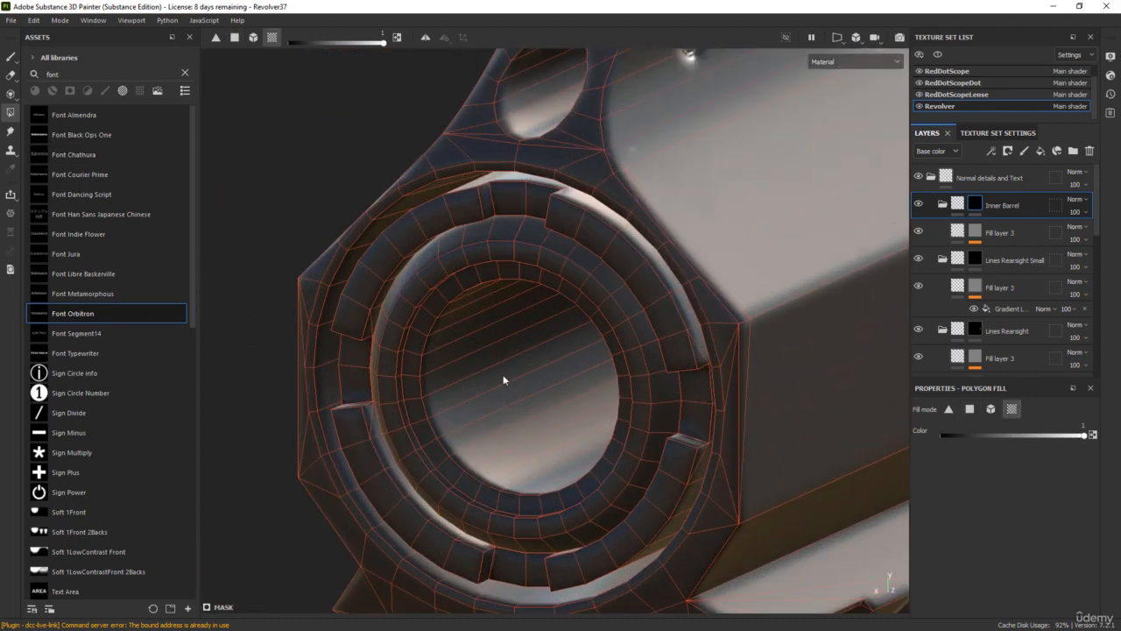
left_click(503, 374)
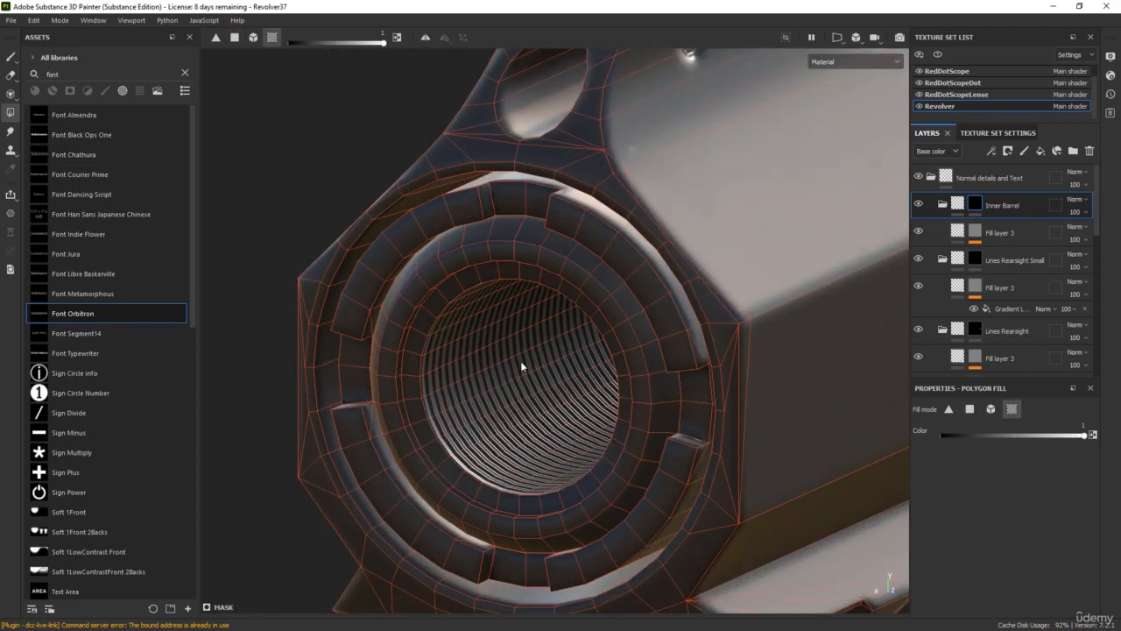
- Set the tiling of the Gradient Linear 3 in the Inner Barrel folder's fill layer to 1
left_click(976, 233)
left_click(1017, 255)
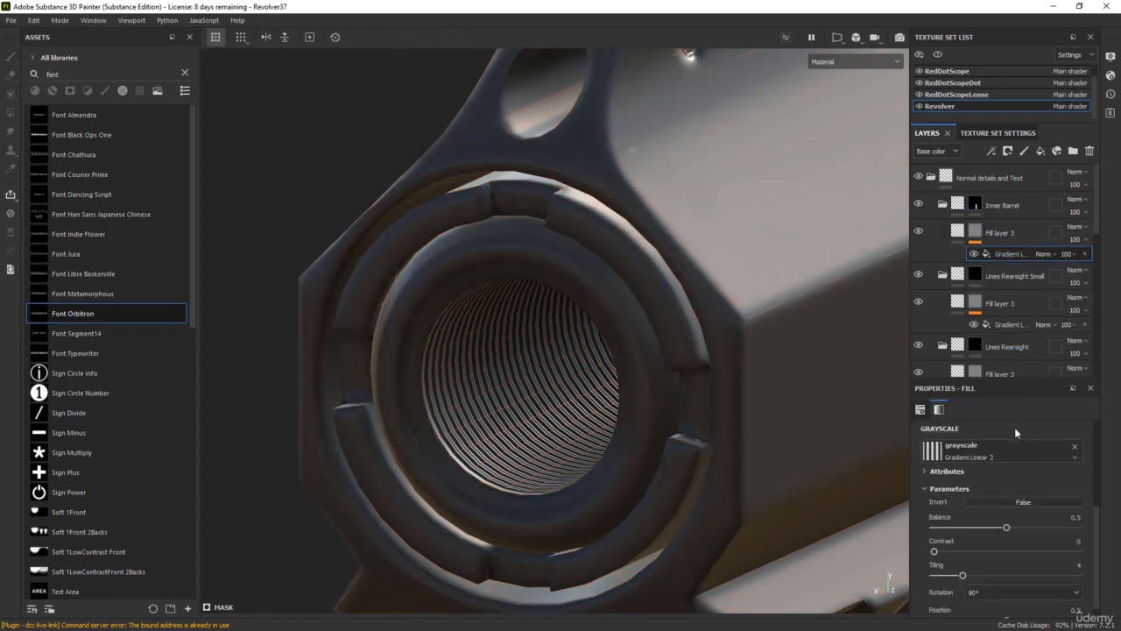
left_click_drag(1091, 534, 1093, 579)
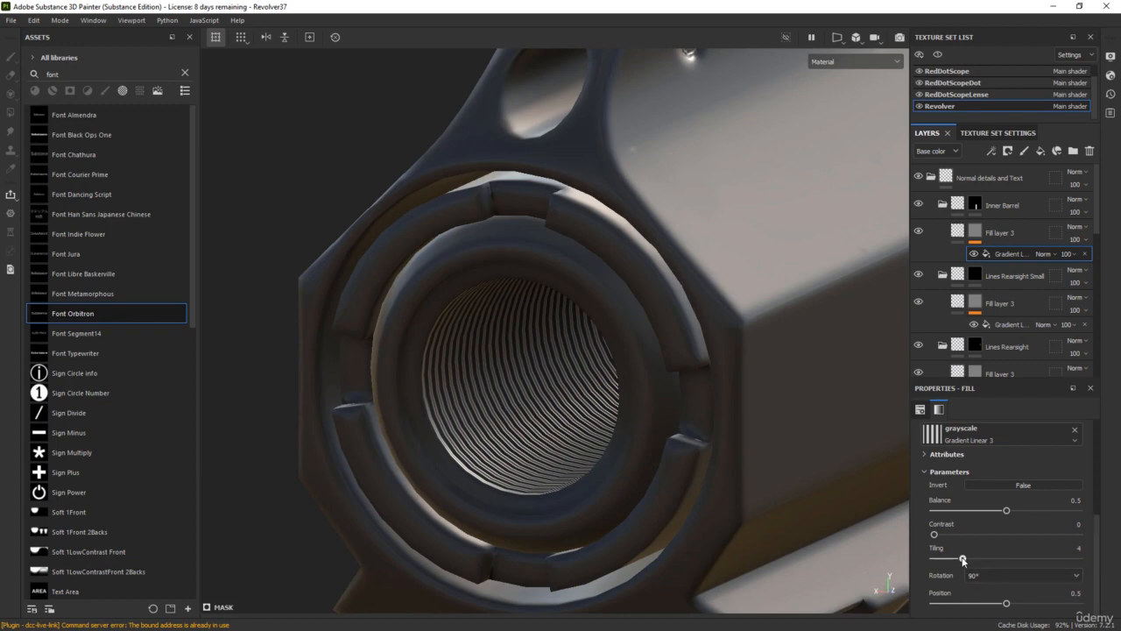
left_click_drag(963, 558, 931, 560)
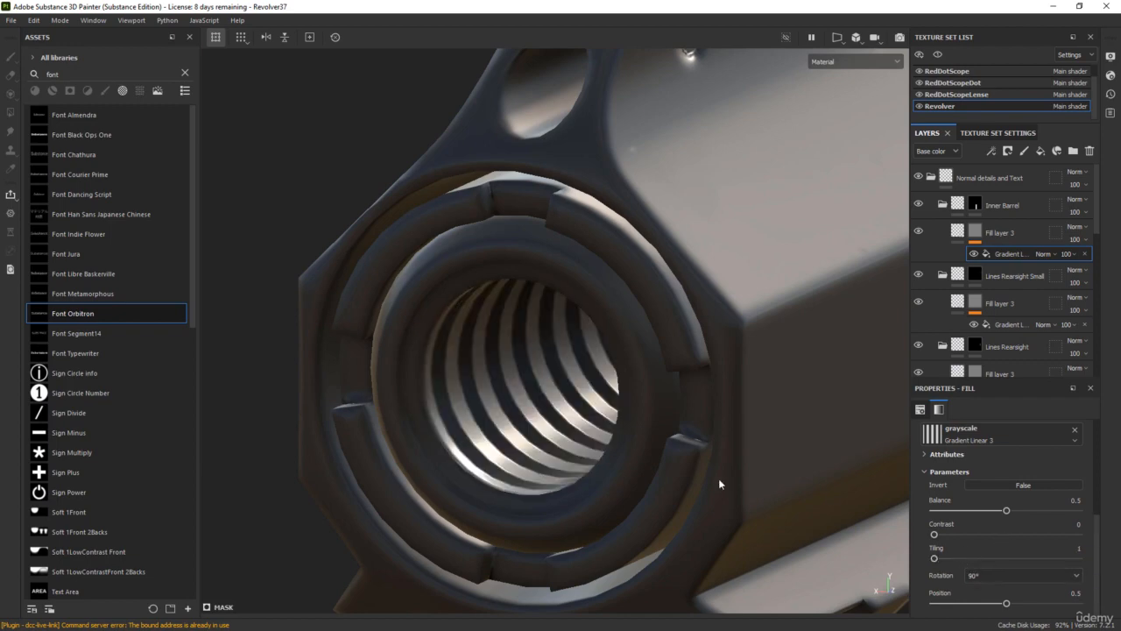
- Set the UV rotation of the Inner Barrel gradient to 10 so the grooves spiral along the bore
scroll(618, 455, "down", 4)
left_click_drag(619, 440, 553, 448, "alt")
scroll(559, 423, "up", 3)
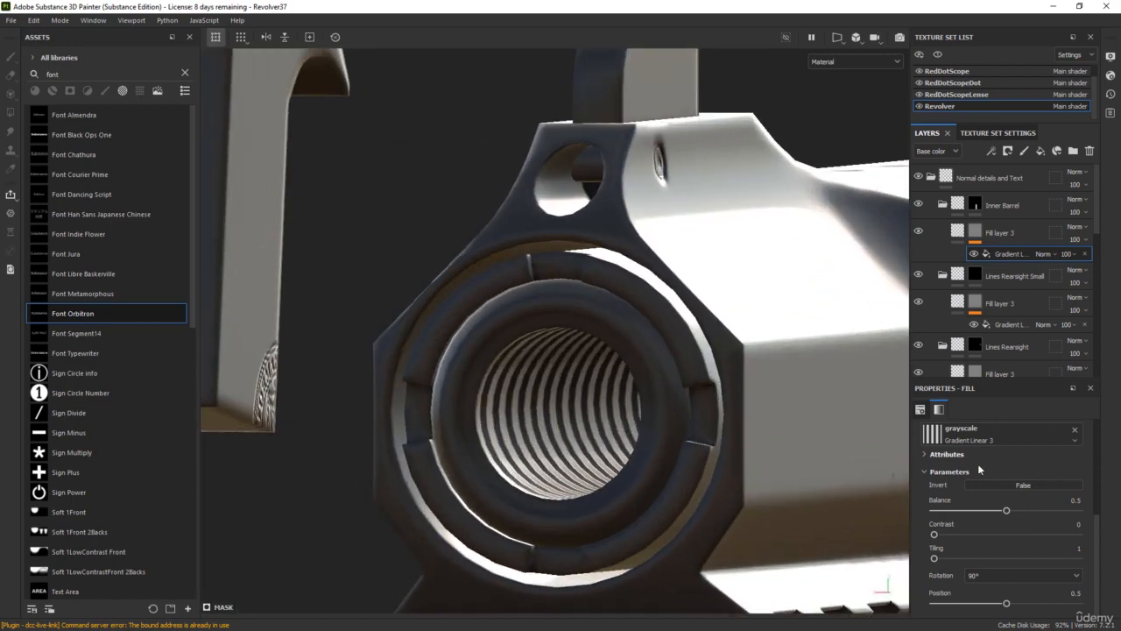
scroll(1012, 505, "up", 3)
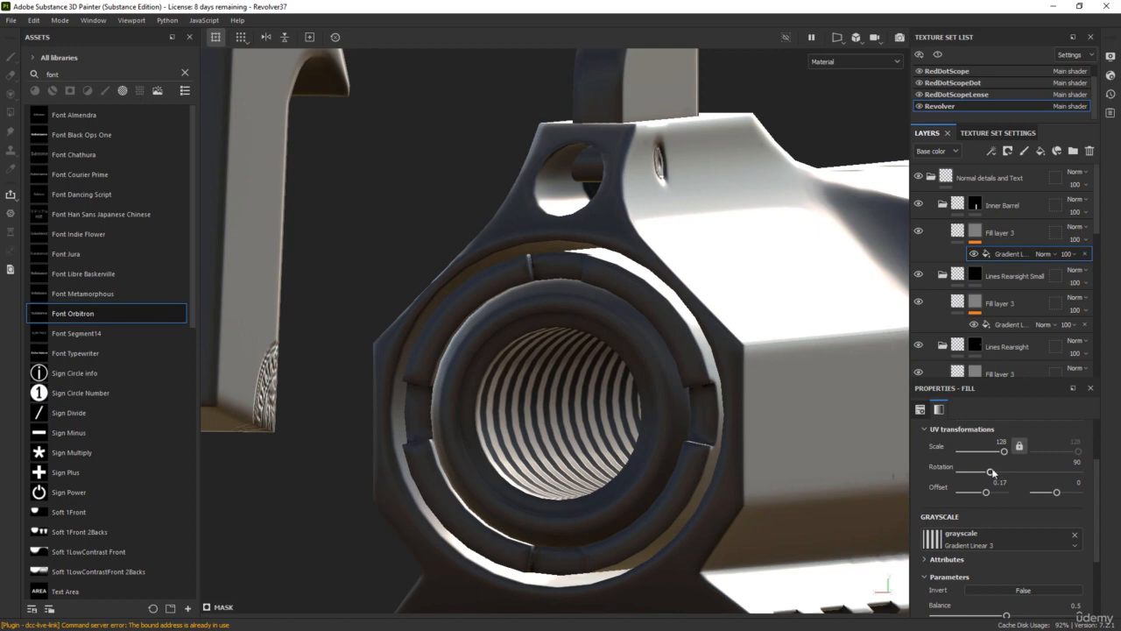
left_click_drag(989, 471, 964, 472)
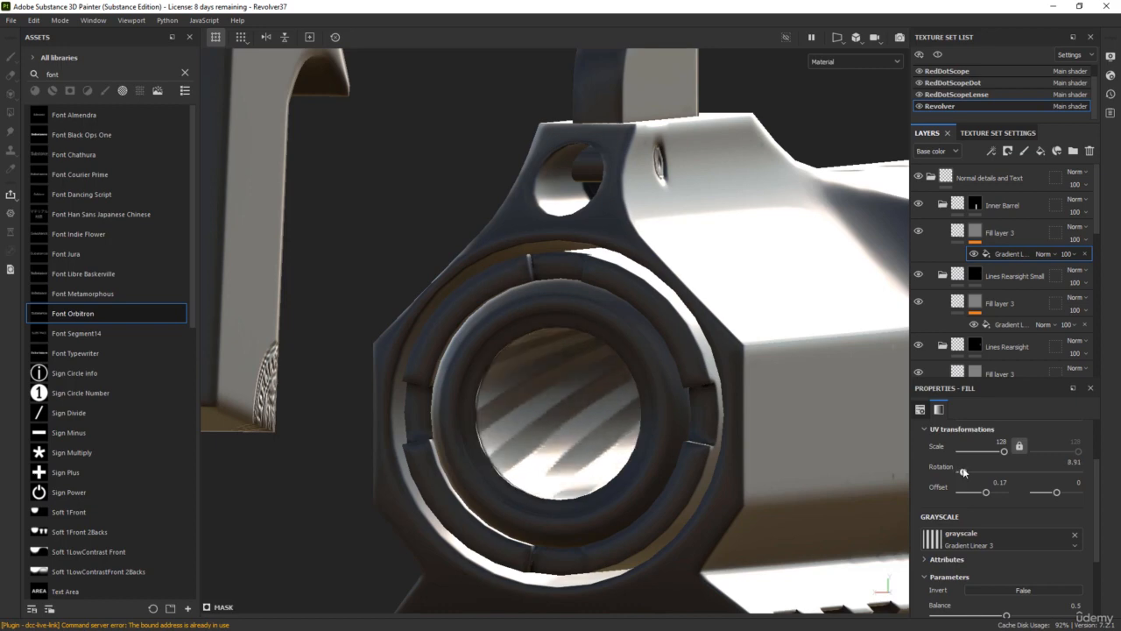
left_click_drag(580, 412, 632, 386, "alt")
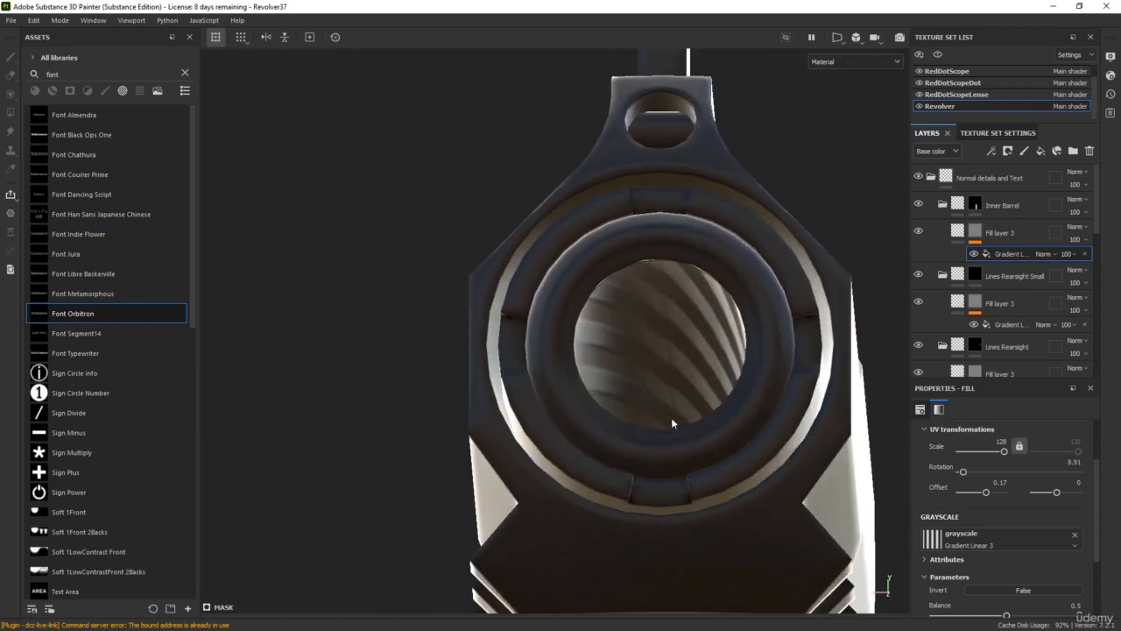
mouse_move(663, 260)
left_mouse_down("alt")
mouse_move(656, 280)
mouse_move(537, 290)
mouse_move(664, 271)
left_mouse_up("alt")
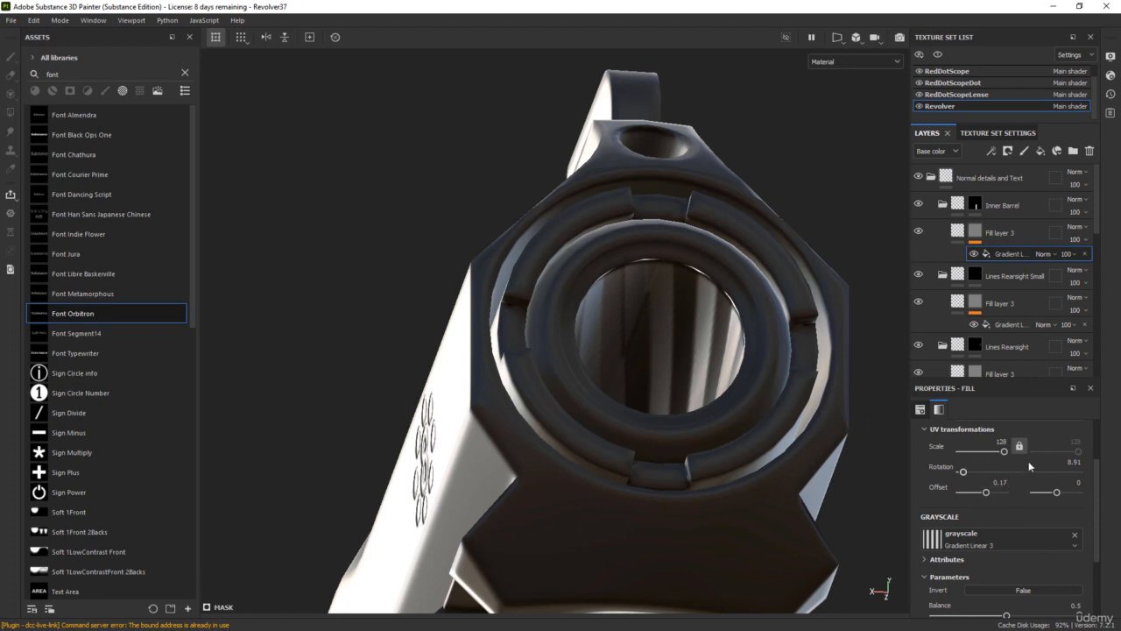
left_click(1074, 462)
type("10")
key("Return")
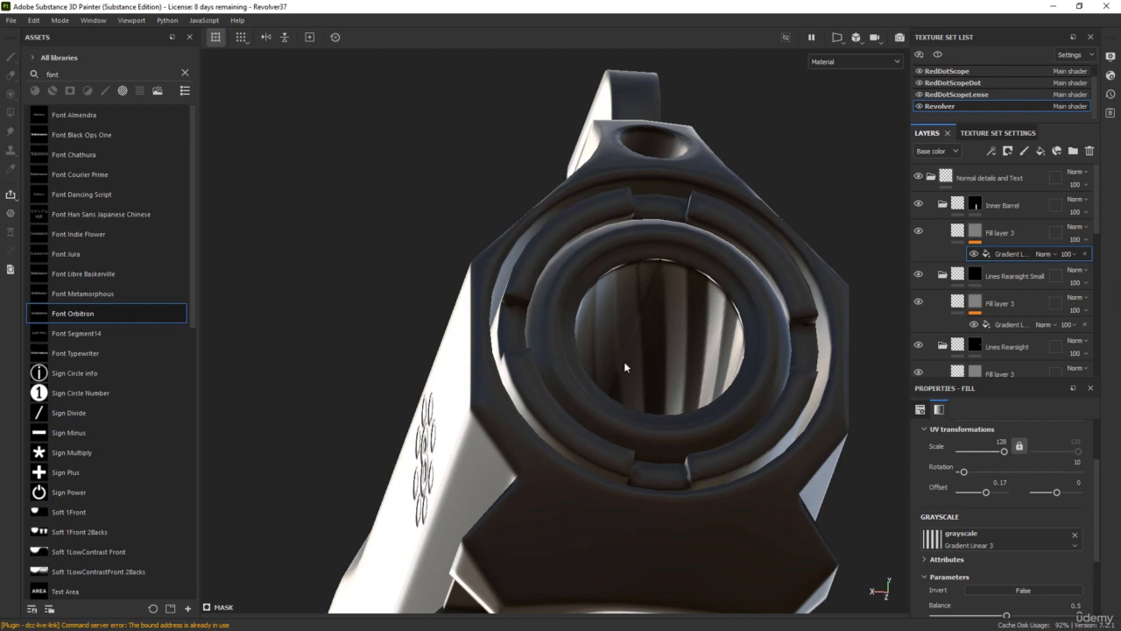
- Examine the rifled bore and the rest of the revolver from several angles and distances
left_click_drag(657, 257, 606, 436, "alt")
scroll(606, 436, "down", 4)
middle_click_drag(683, 513, 522, 432, "alt")
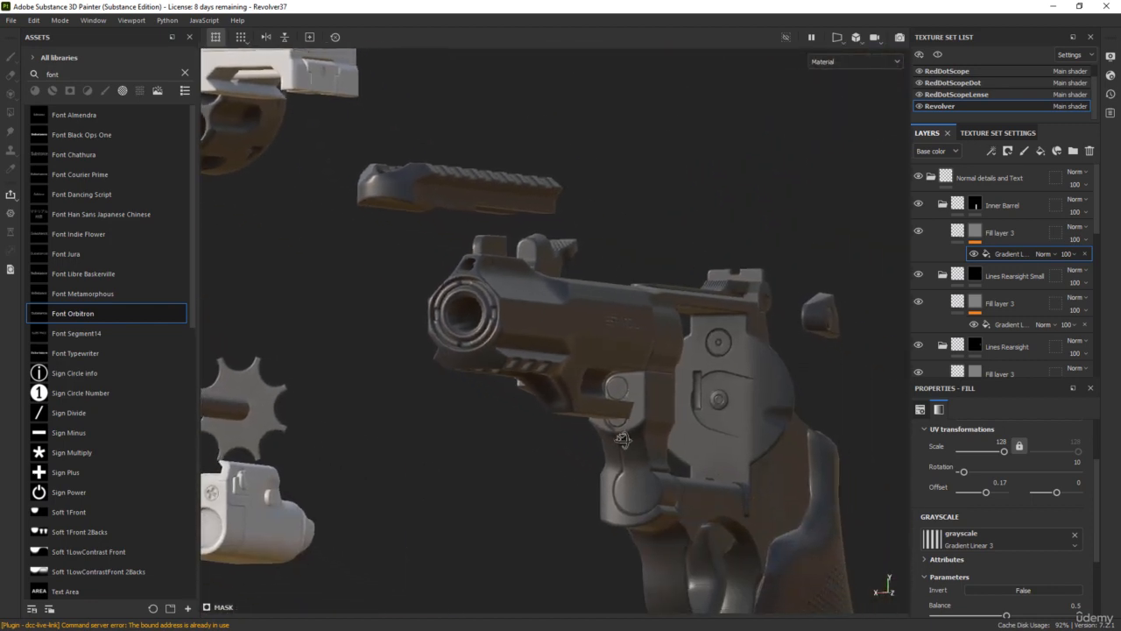
left_click_drag(522, 432, 566, 482, "alt")
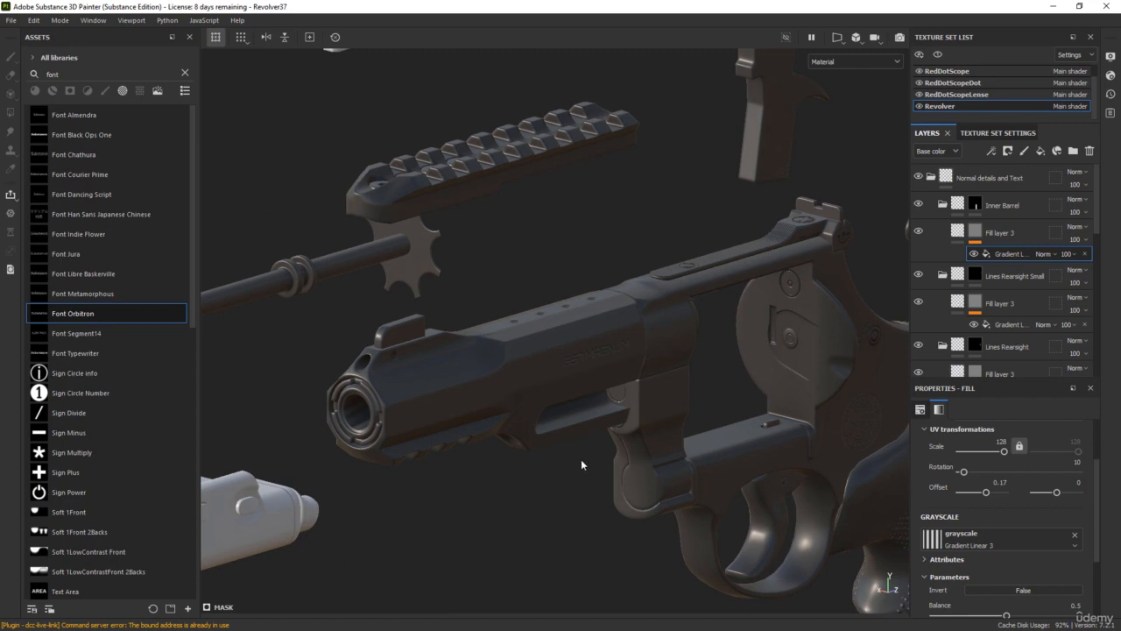
scroll(582, 464, "down", 4)
left_click_drag(581, 464, 488, 470, "alt")
middle_click_drag(563, 464, 543, 393, "alt")
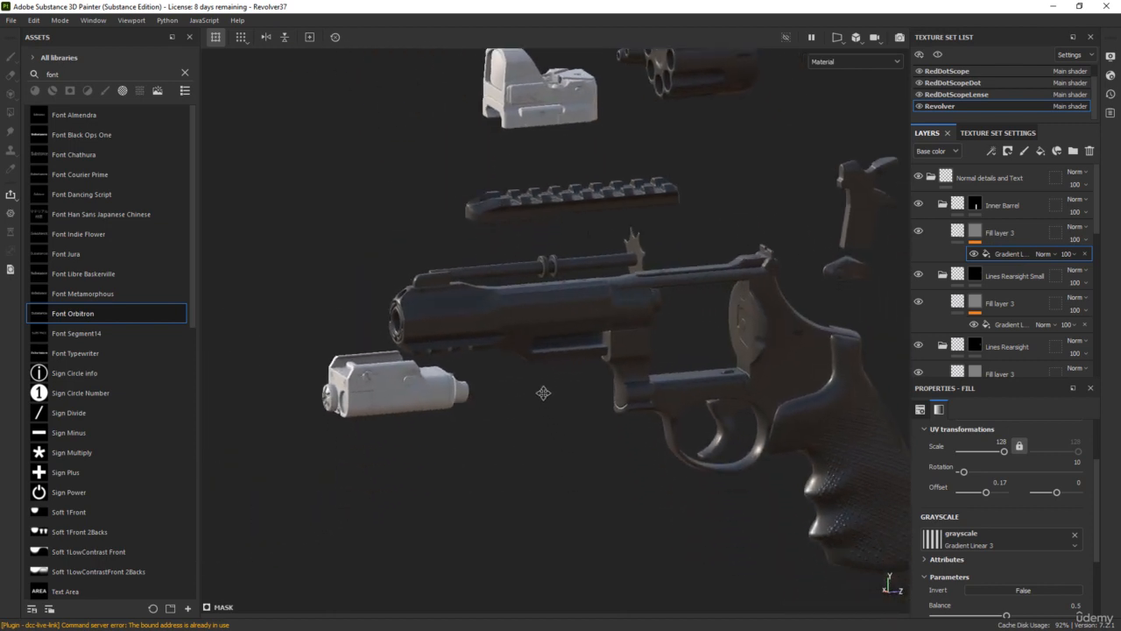
left_click_drag(543, 393, 506, 445, "alt")
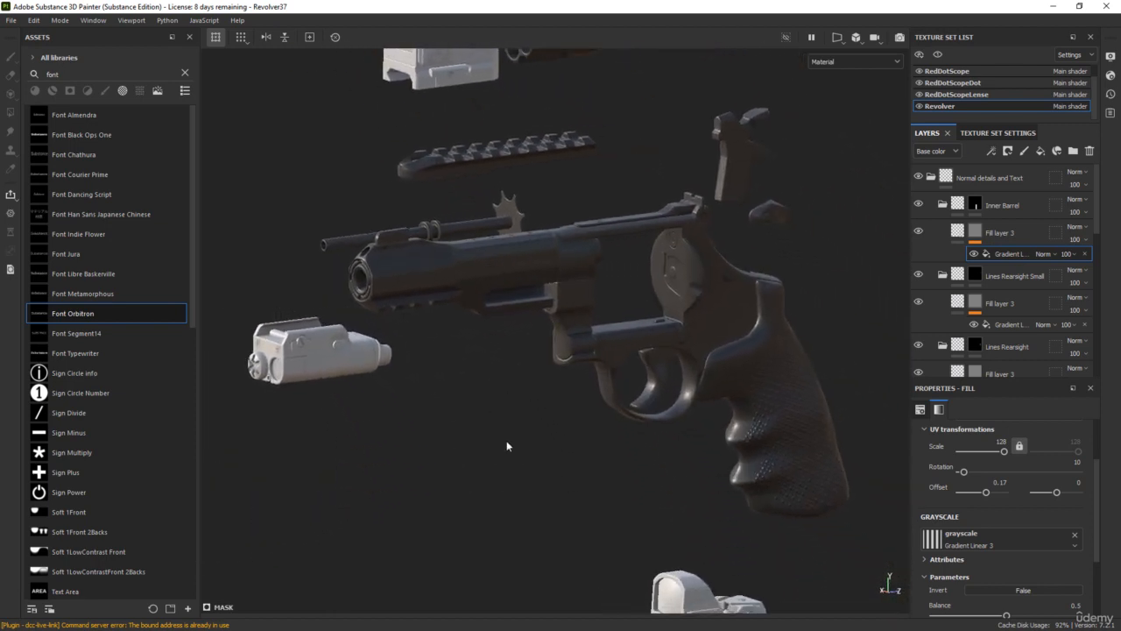
scroll(508, 446, "down", 2)
middle_click_drag(586, 520, 576, 351, "alt")
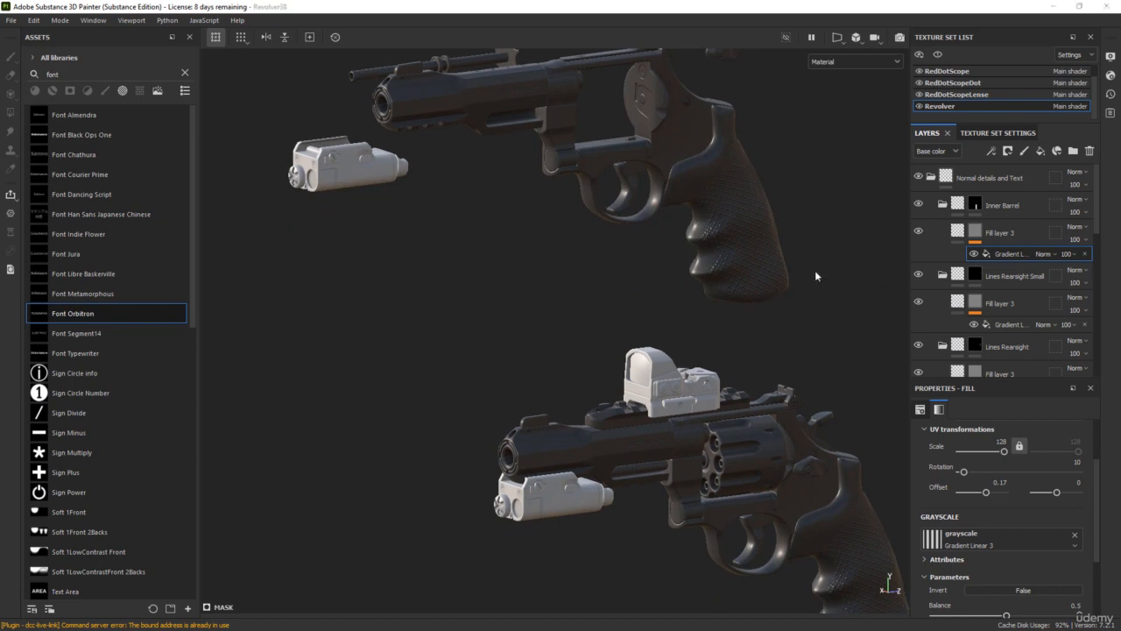
- Hide the Revolver and Flashlight texture sets and bring the red dot scope into close view
left_click(920, 106)
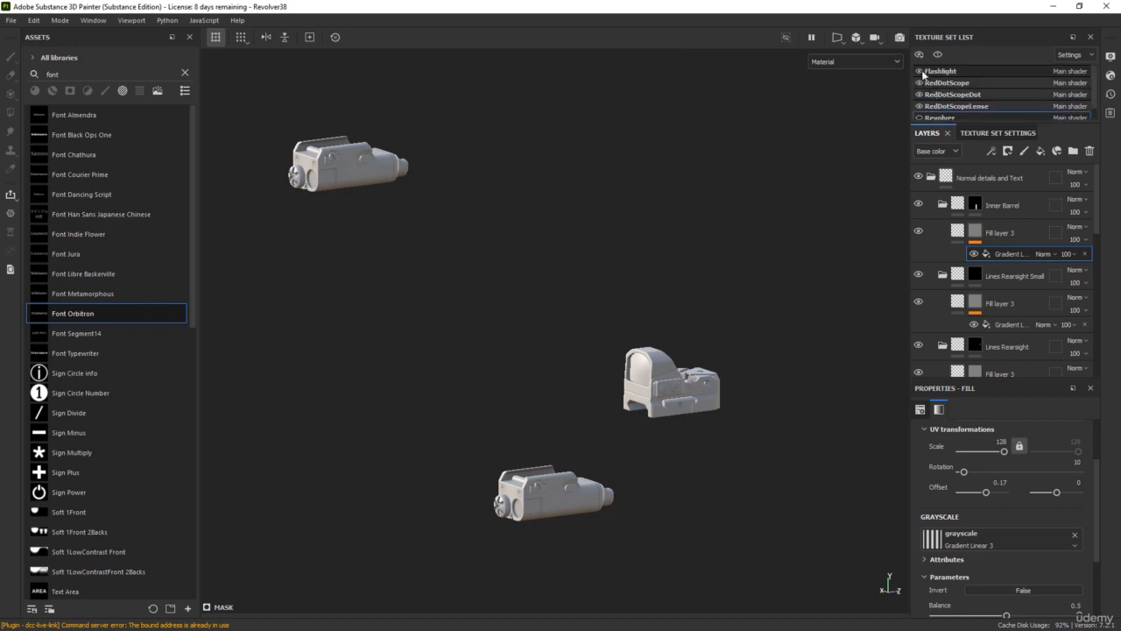
left_click(918, 71)
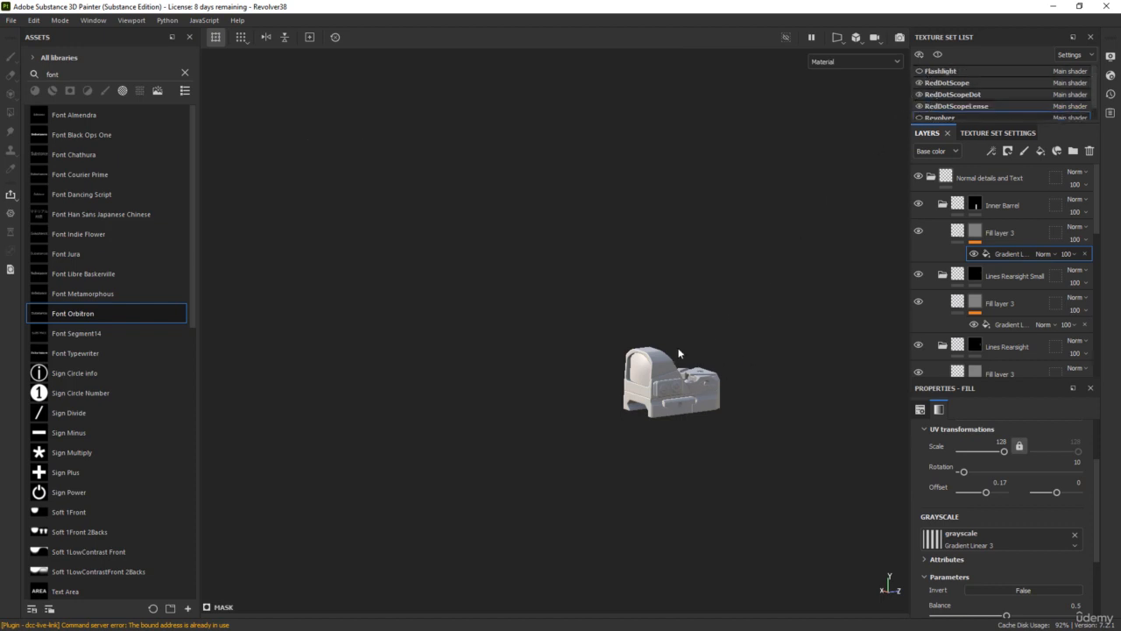
scroll(678, 384, "up", 6)
left_click_drag(730, 308, 484, 373, "alt")
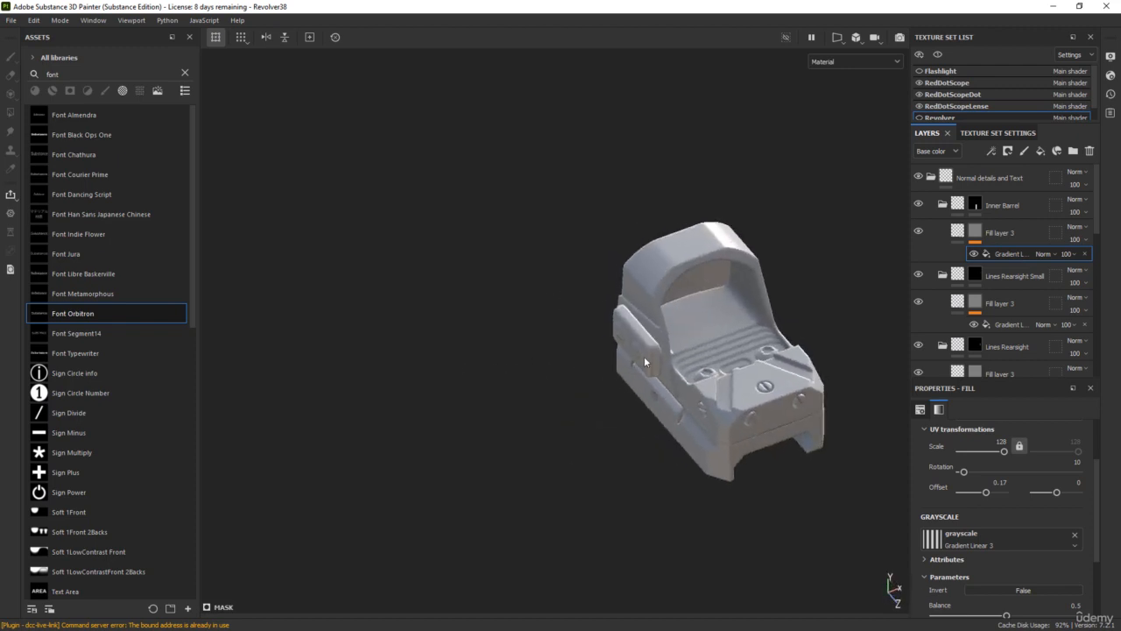
scroll(645, 362, "down", 3)
scroll(698, 360, "up", 6)
left_click_drag(687, 385, 608, 327, "alt")
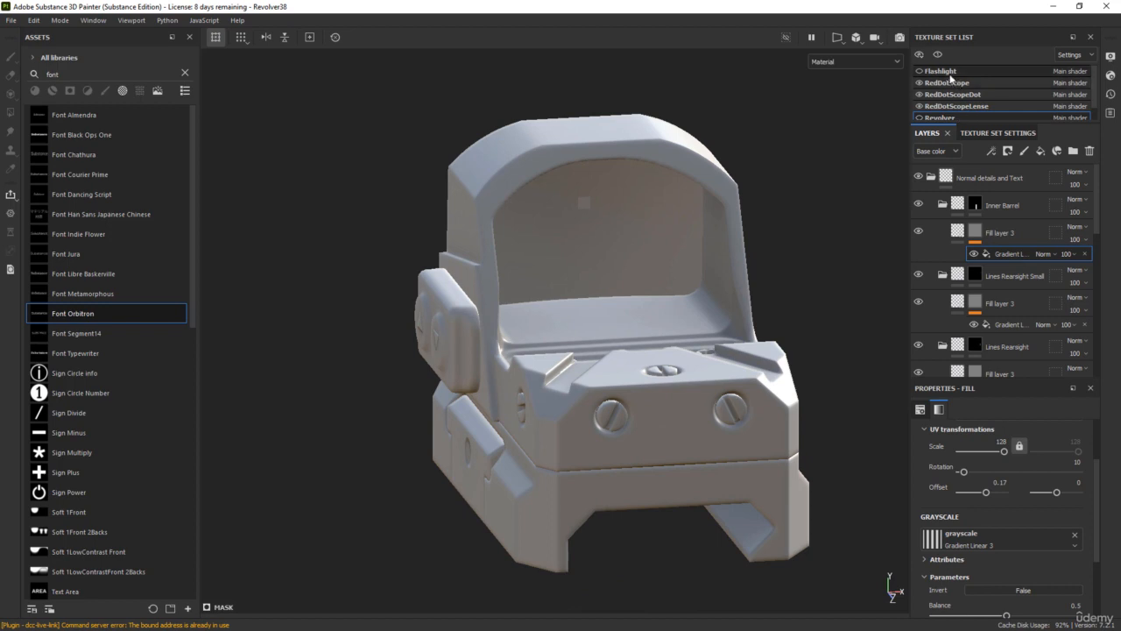
- Add a folder named Normal Details and Text to the RedDotScope texture set
left_click(949, 84)
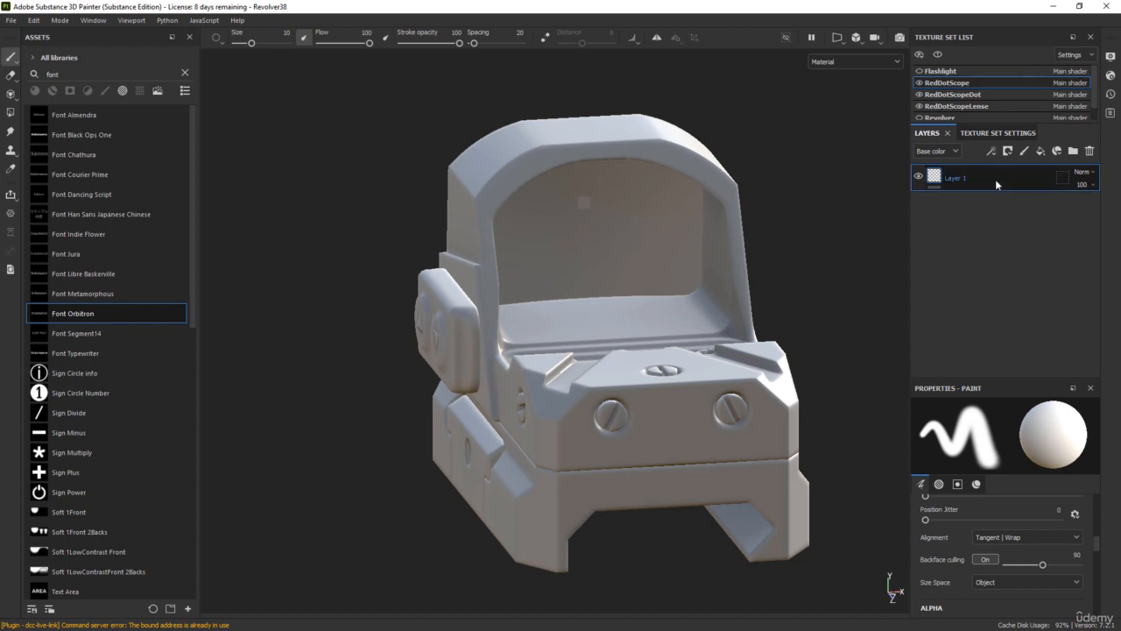
left_click(1070, 154)
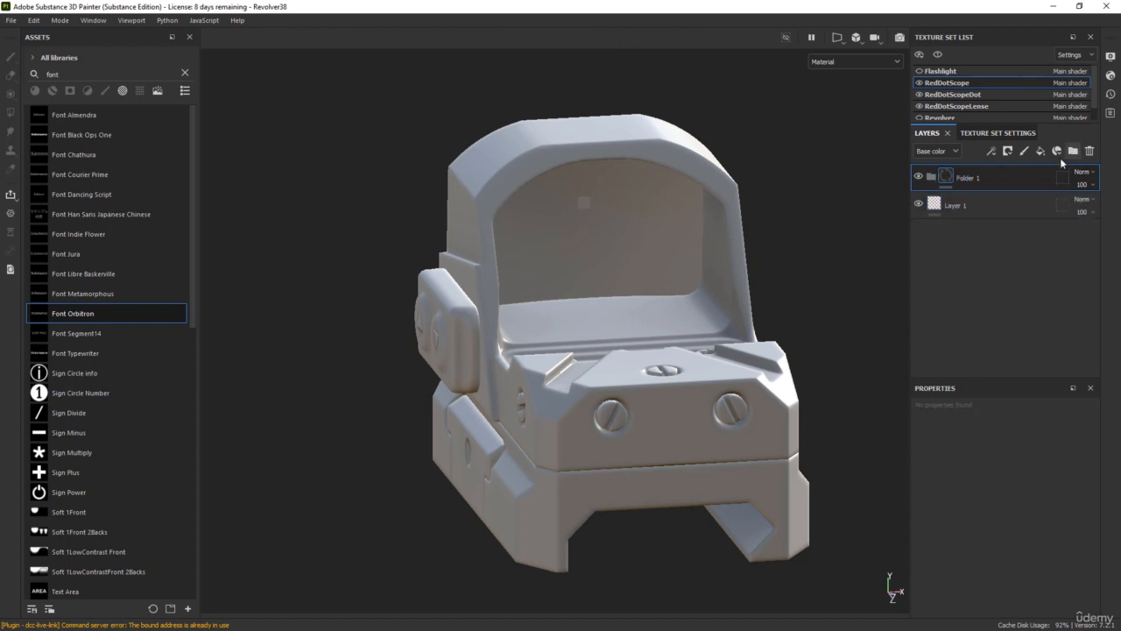
double_click(965, 178)
type("Normal Details and")
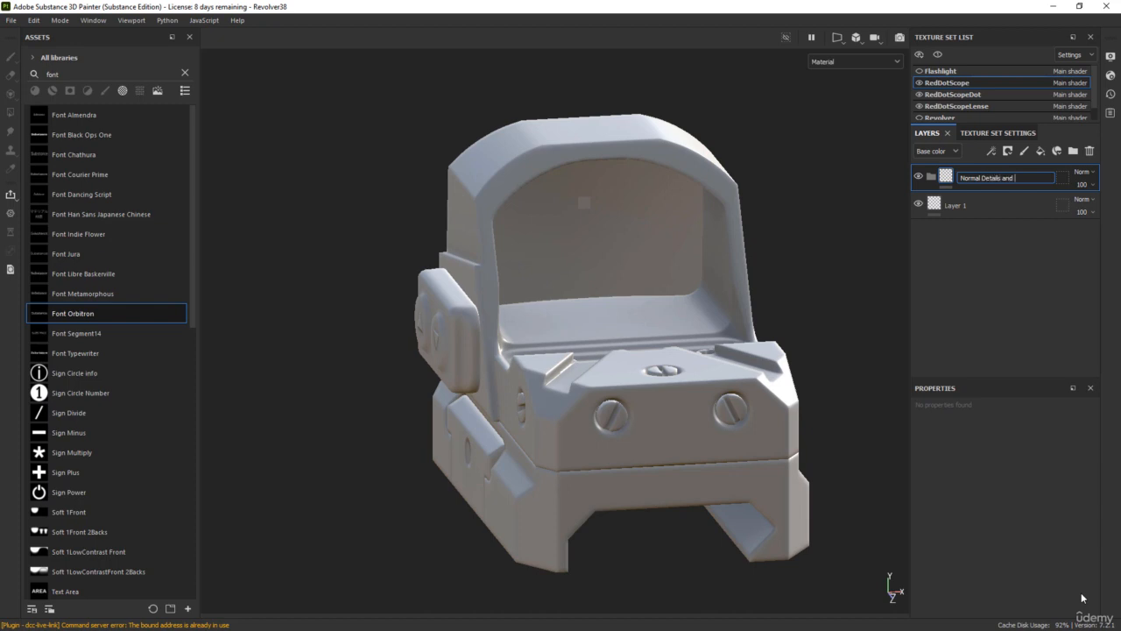
type(" Text")
key("Return")
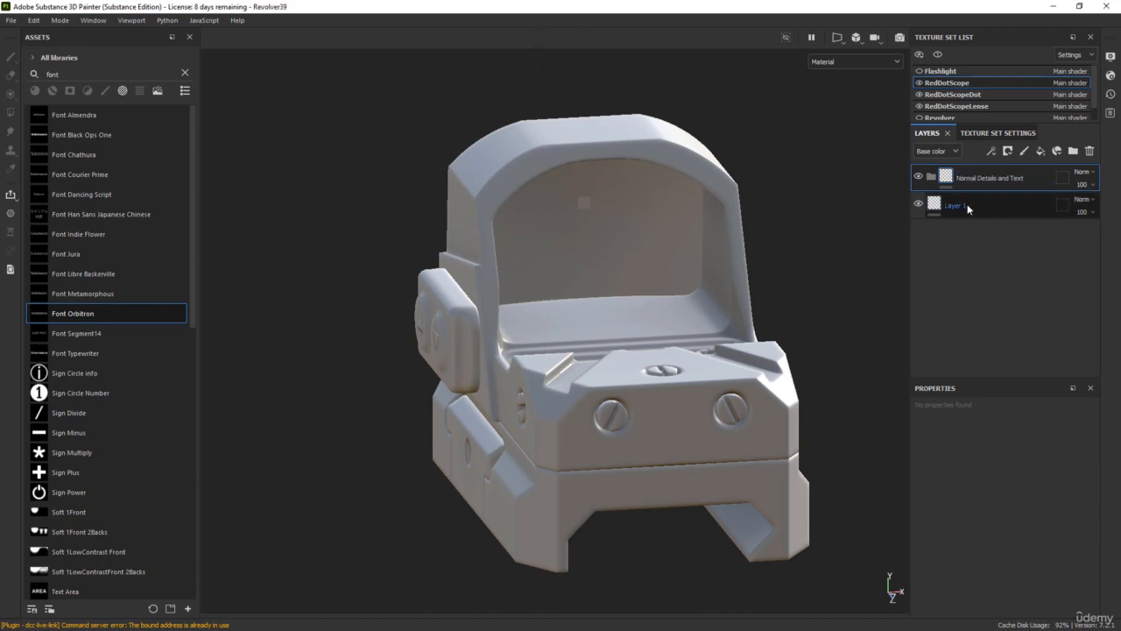
- Replace the scope's Layer 1 with a fill layer below the folder and give it a dark grey base color
left_click(967, 210)
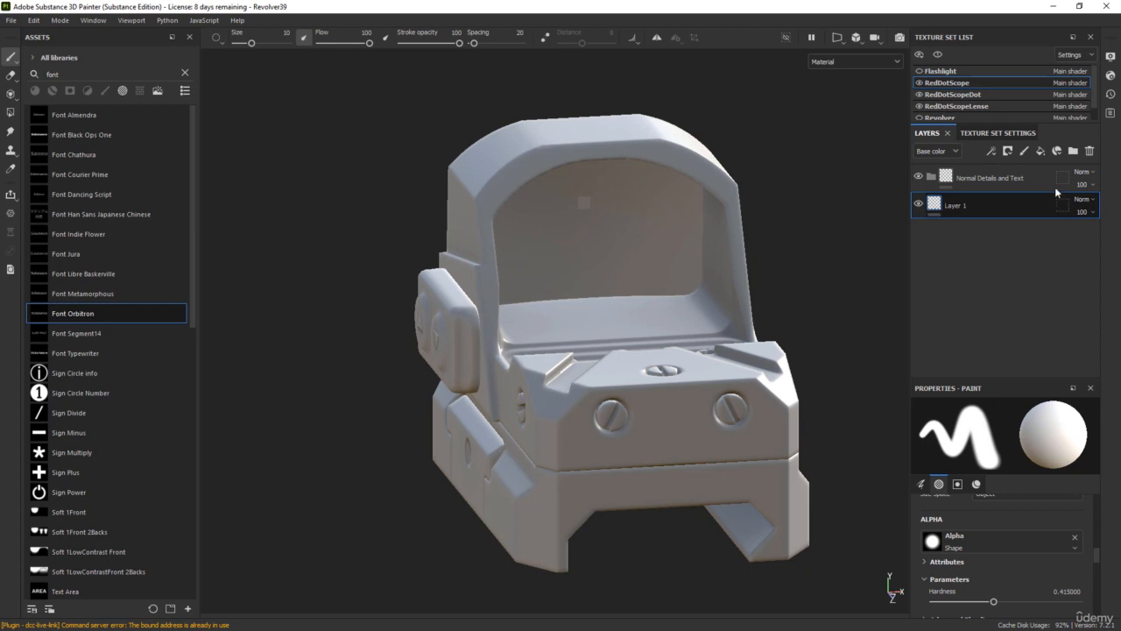
left_click(1043, 151)
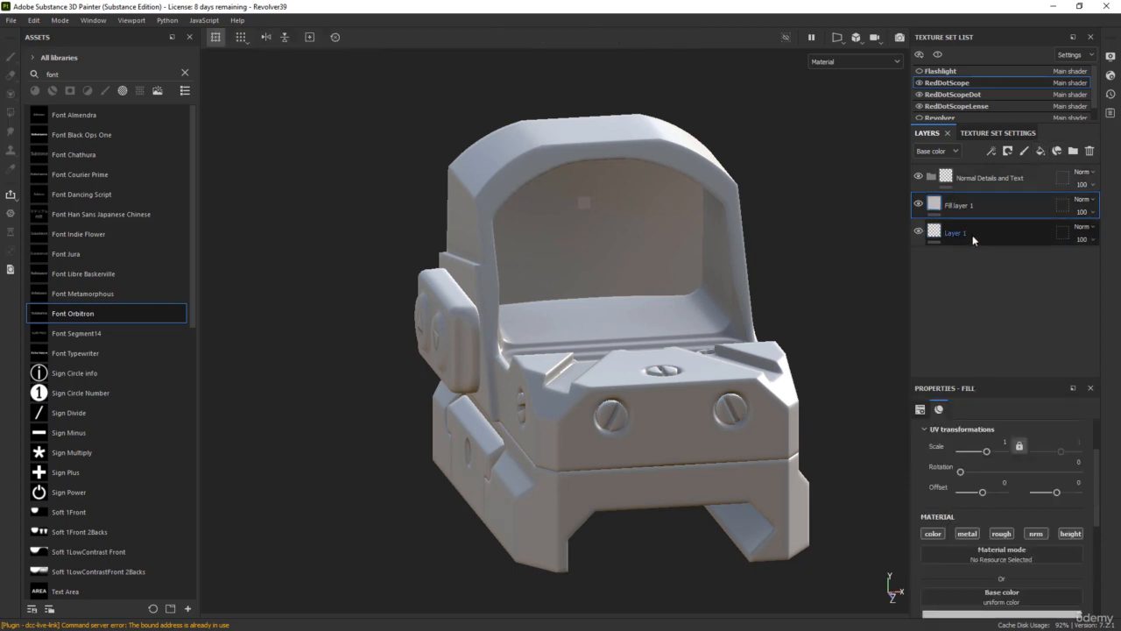
left_click(972, 234)
key("Delete")
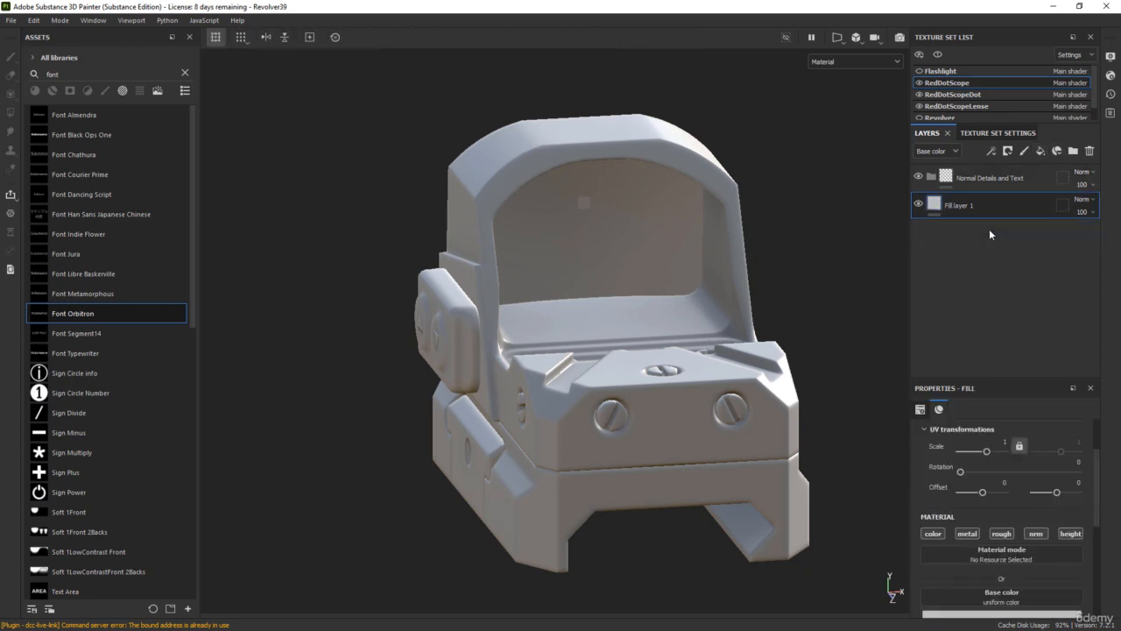
left_click(992, 615)
left_click_drag(966, 548, 933, 566)
- Add a fill layer with a black mask inside the scope's Normal Details and Text folder
left_click(972, 178)
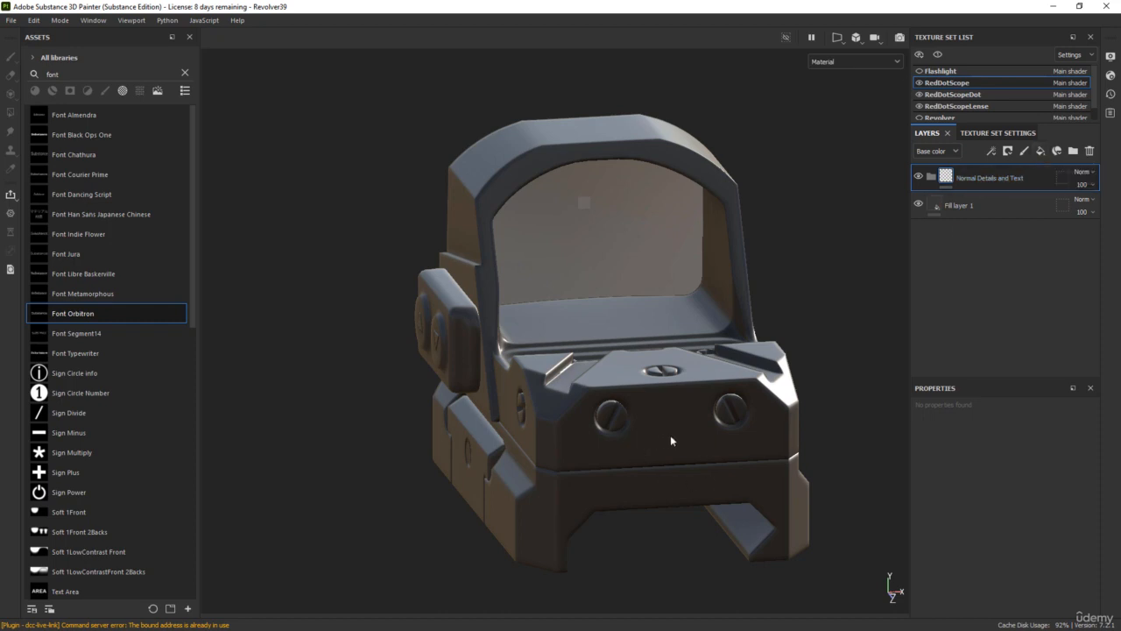
left_click(1040, 151)
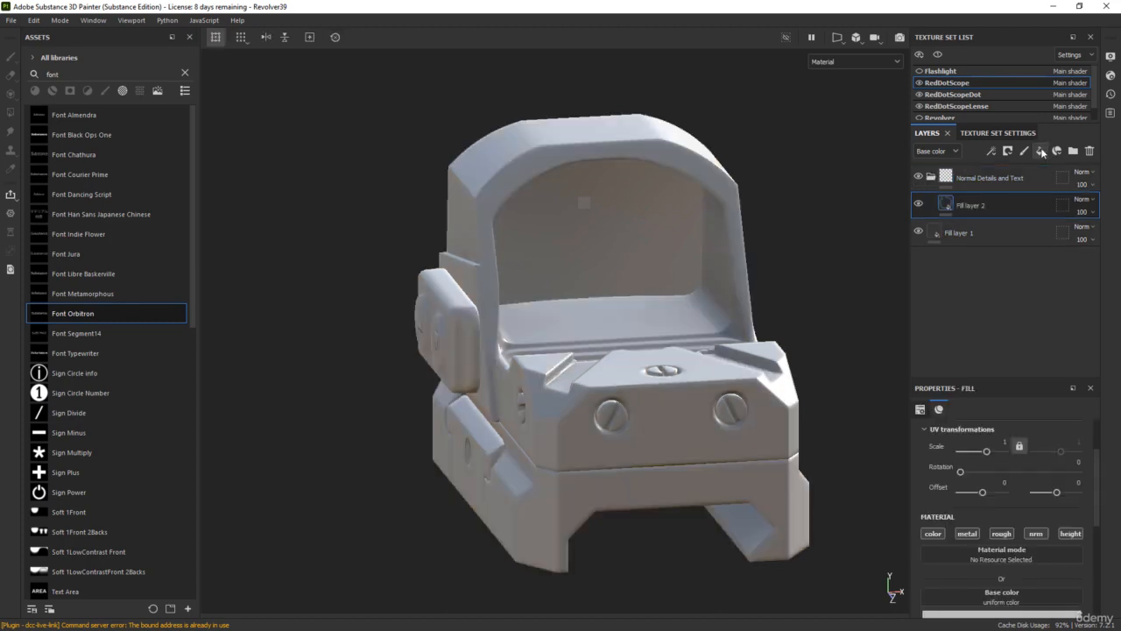
right_click(945, 208)
left_click(998, 228)
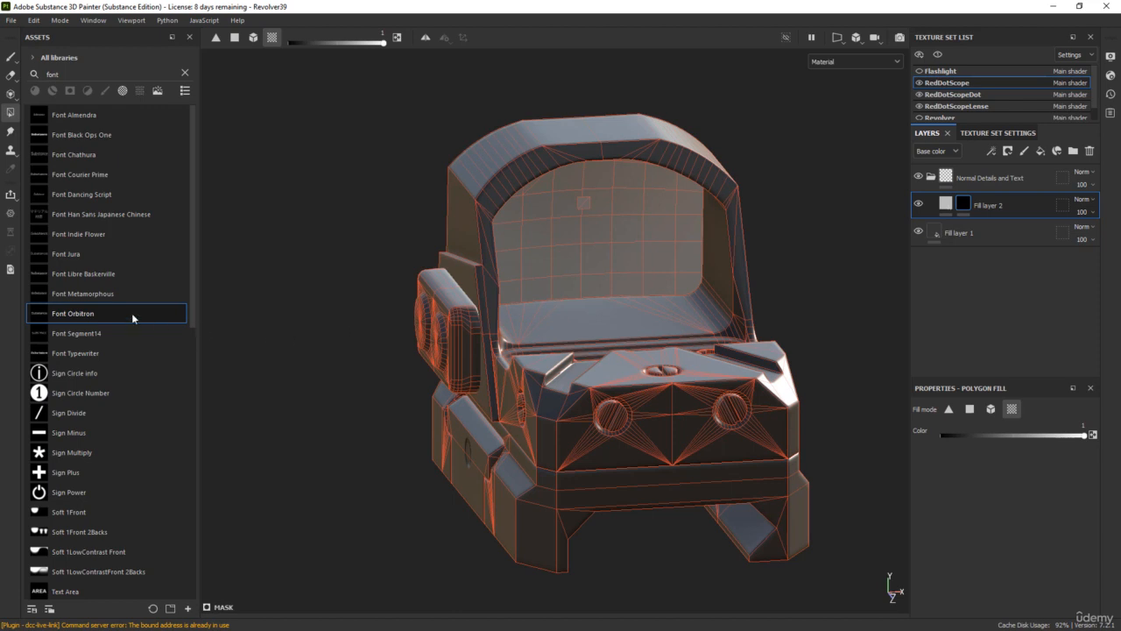
mouse_move(129, 304)
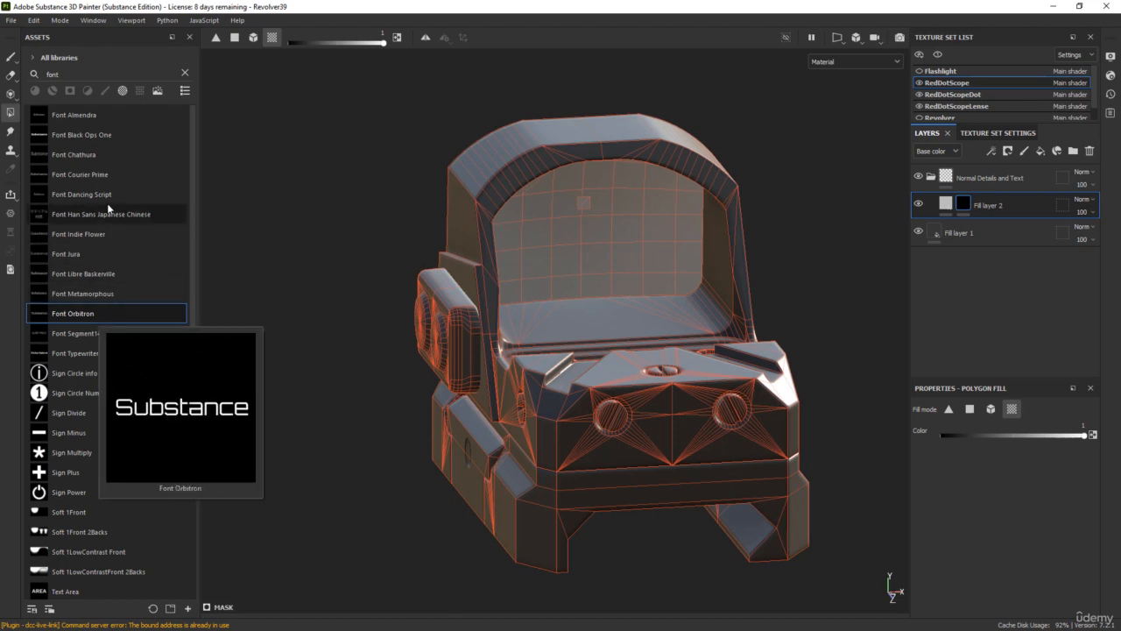
- Set the paint brush to the Font Chathura alpha and change its text to LOCK
left_click(105, 158)
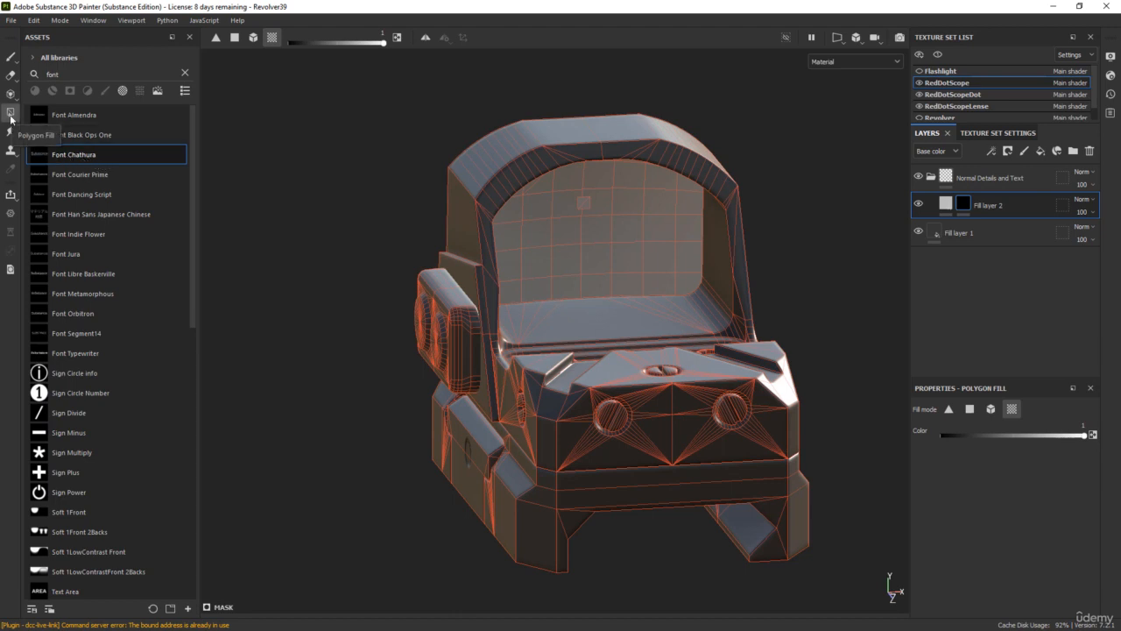
left_click(11, 59)
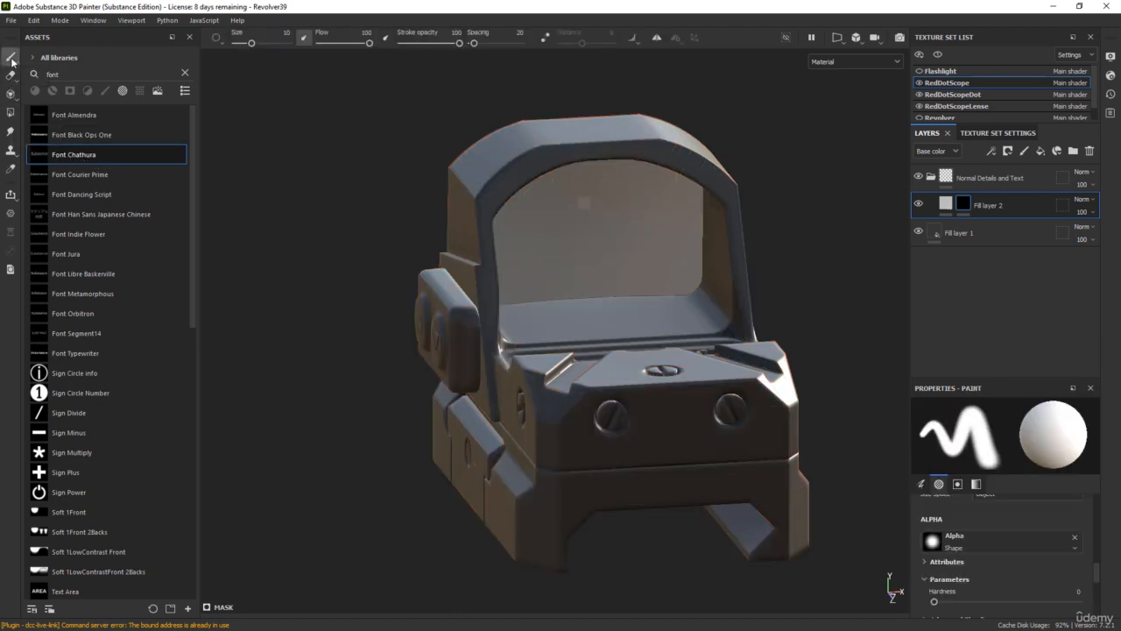
left_click(88, 163)
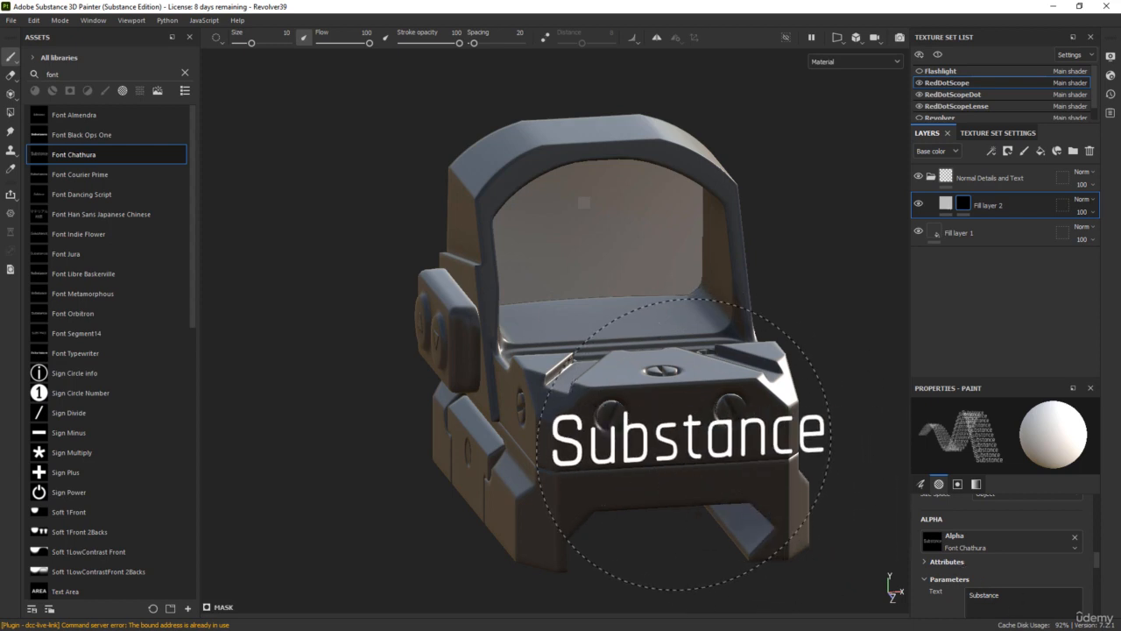
left_click(1034, 598)
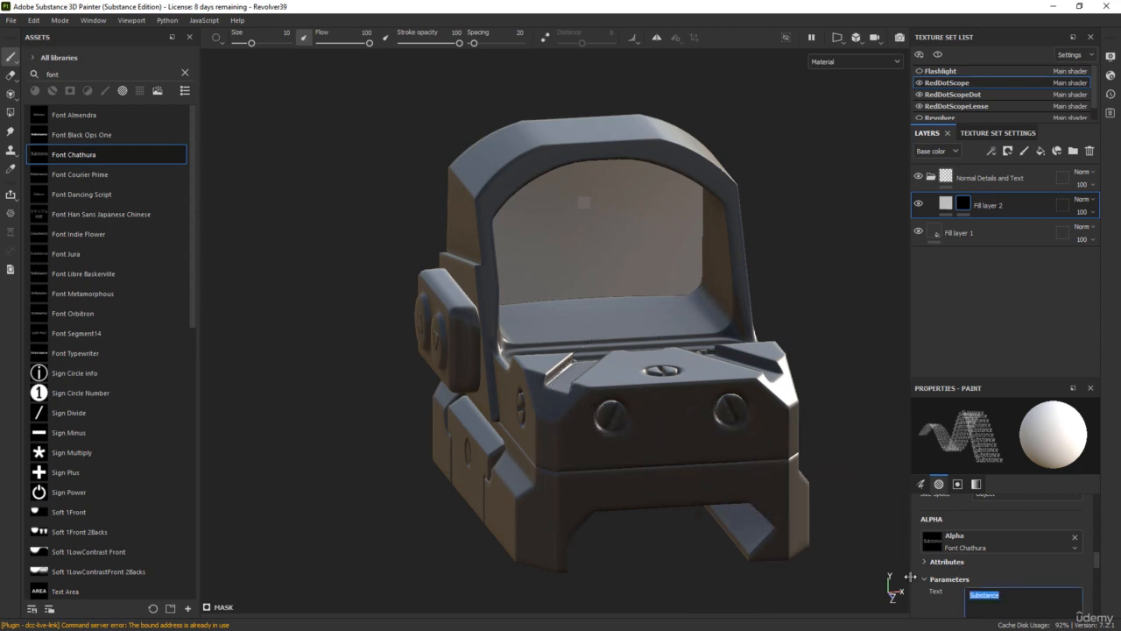
type("LOK")
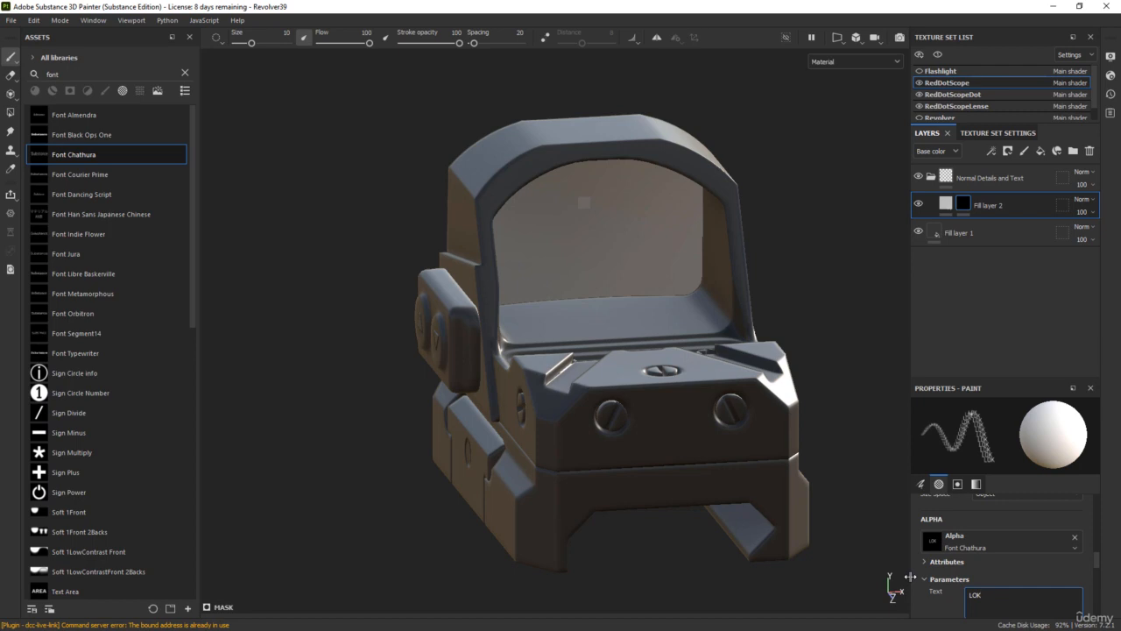
key("BackSpace")
type("CK")
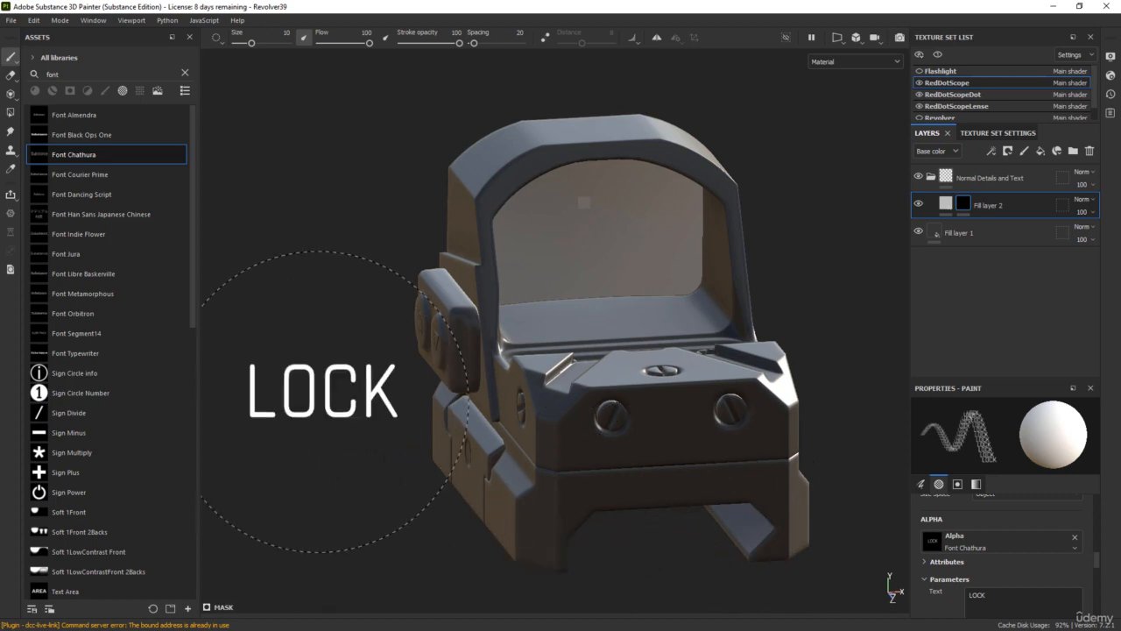
- Stamp the LOCK text at brush size 4.78 between and slightly below the two screws on the scope's flat end face
left_click_drag(289, 396, 296, 378, "alt")
scroll(676, 380, "up", 5)
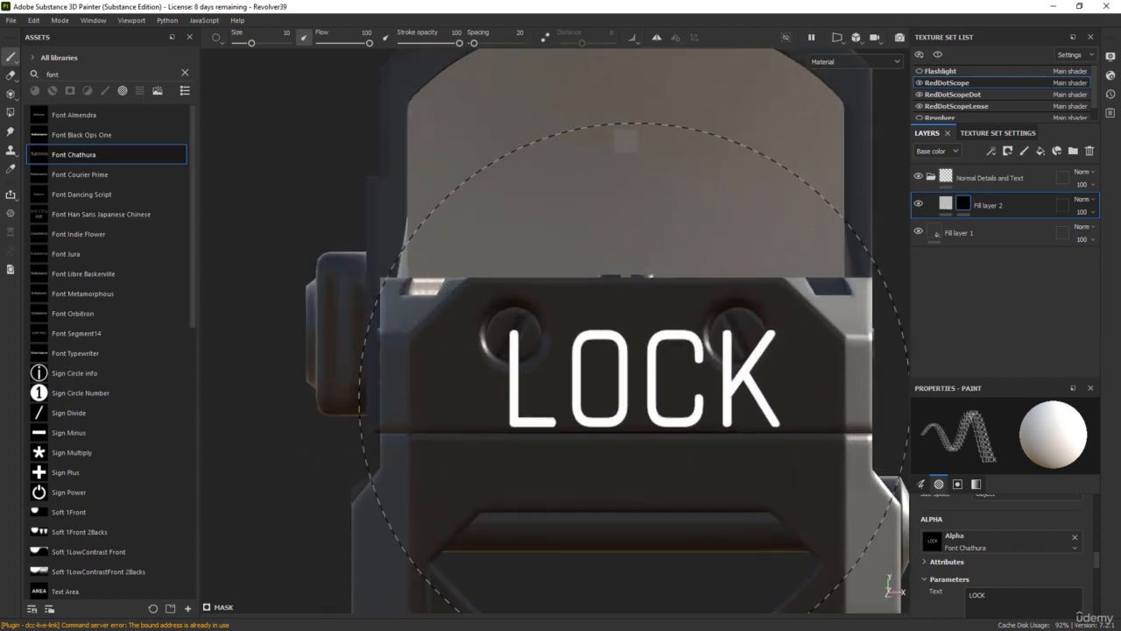
right_click_drag(619, 411, 565, 410, "ctrl")
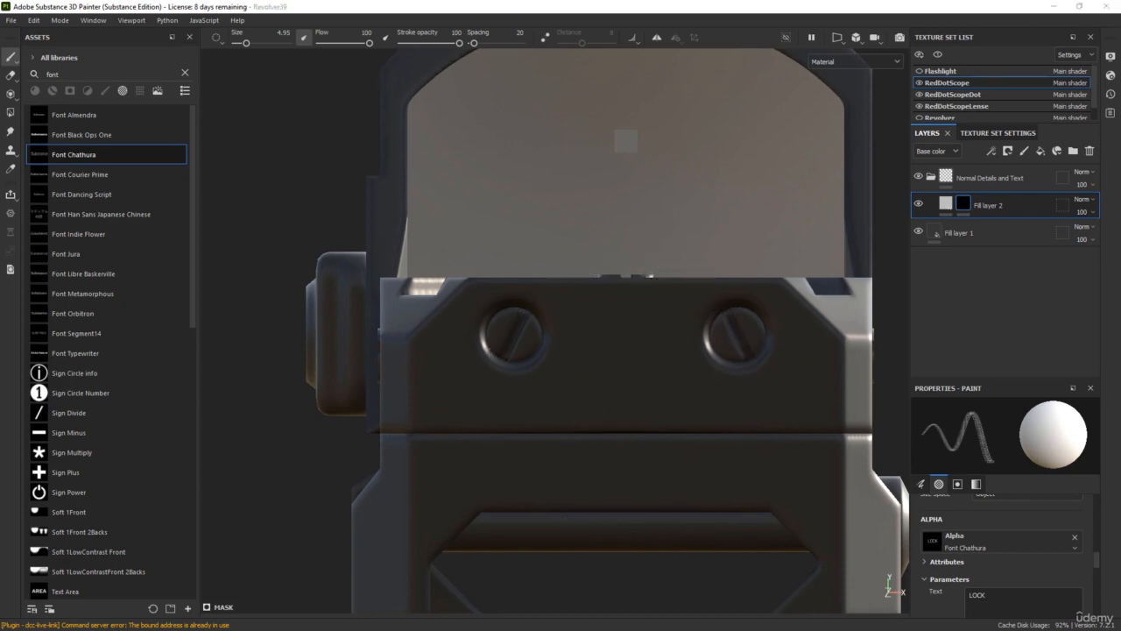
left_click_drag(1120, 116, 699, 117)
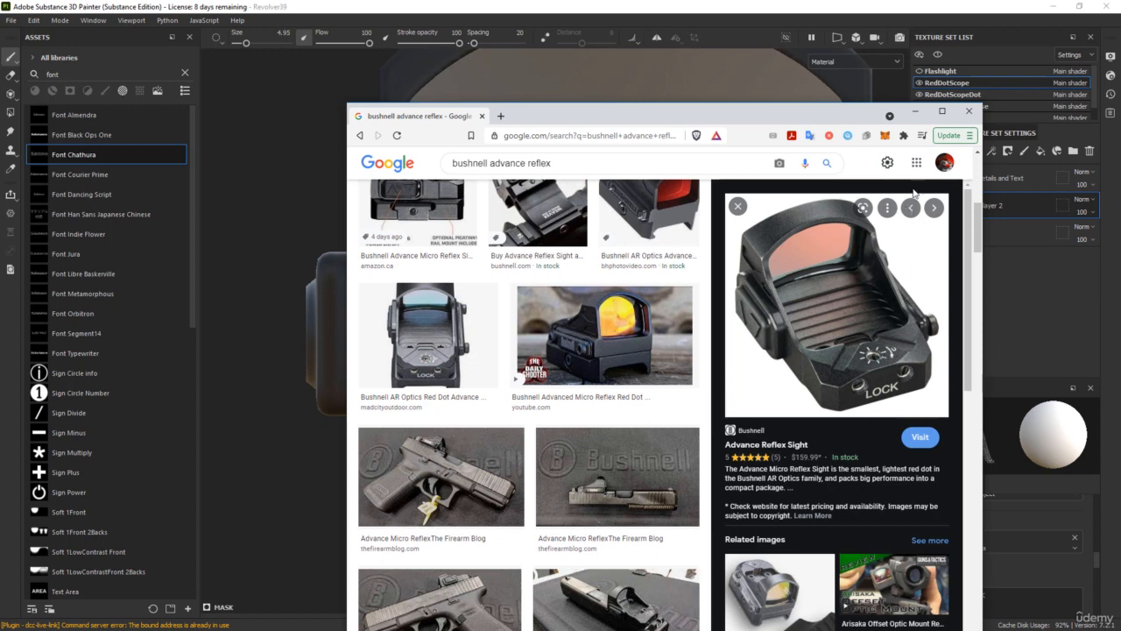
left_click(914, 112)
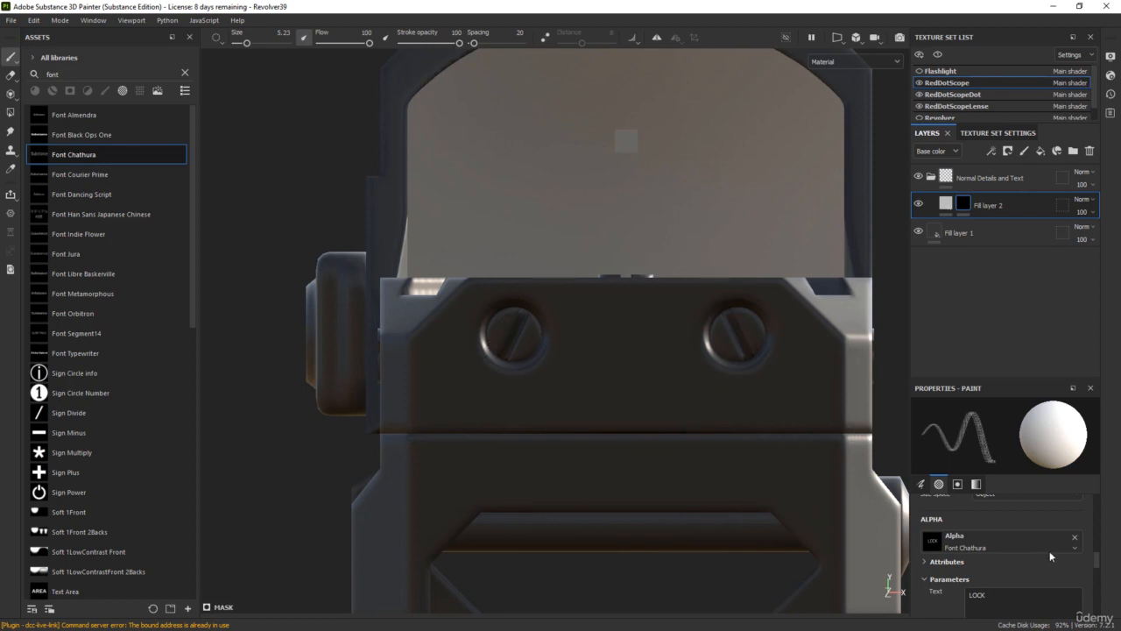
left_click_drag(1098, 561, 1096, 513)
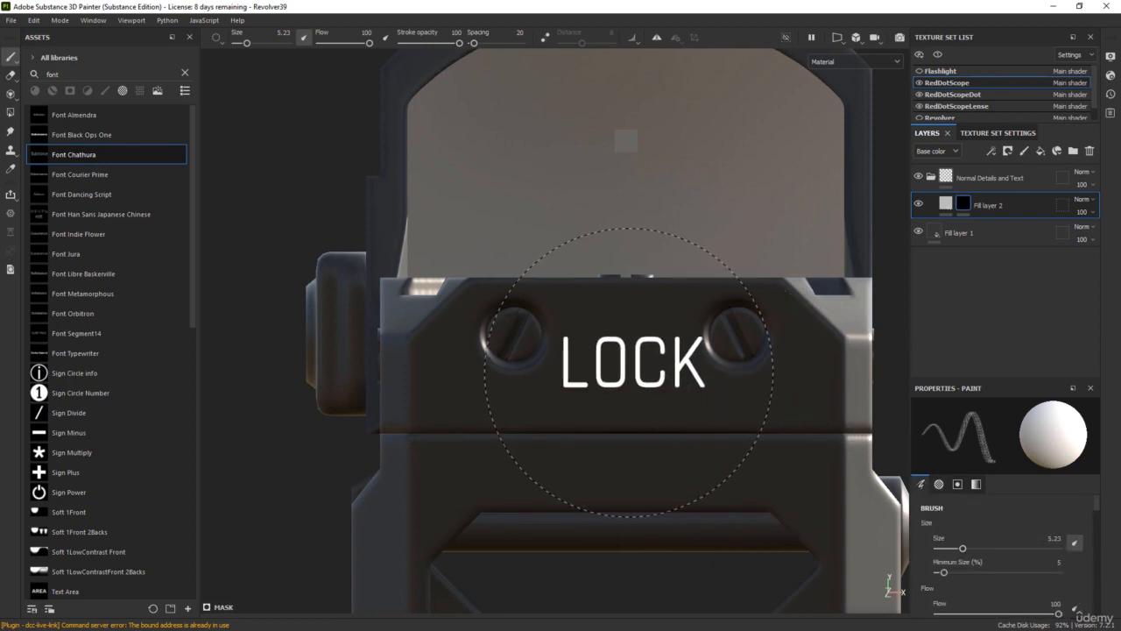
right_click_drag(631, 398, 619, 399, "ctrl")
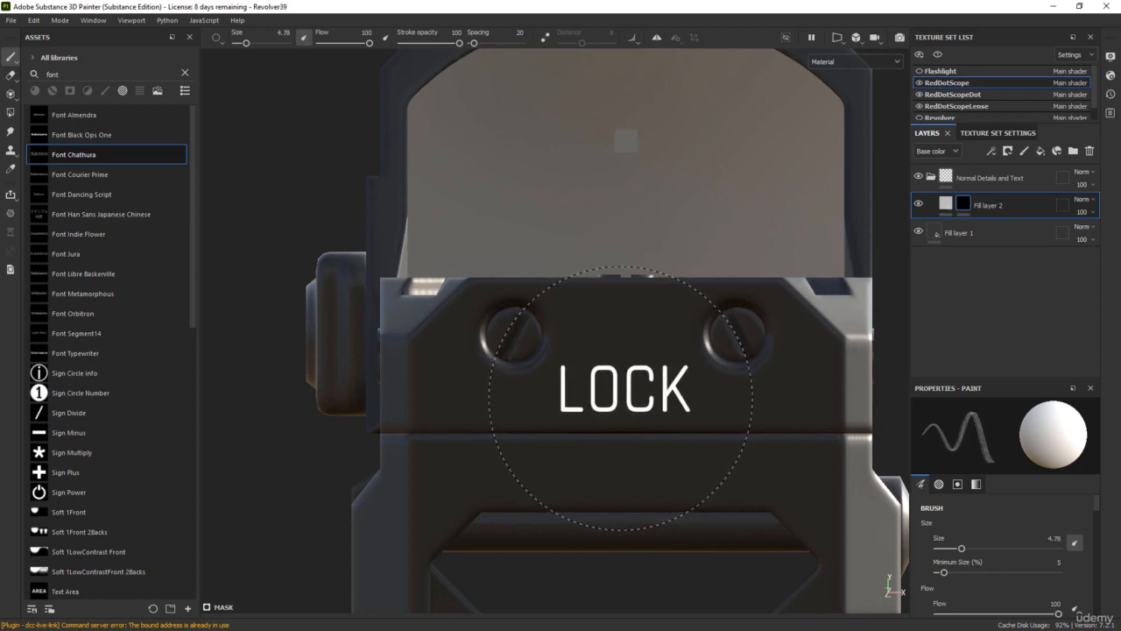
left_click(621, 398)
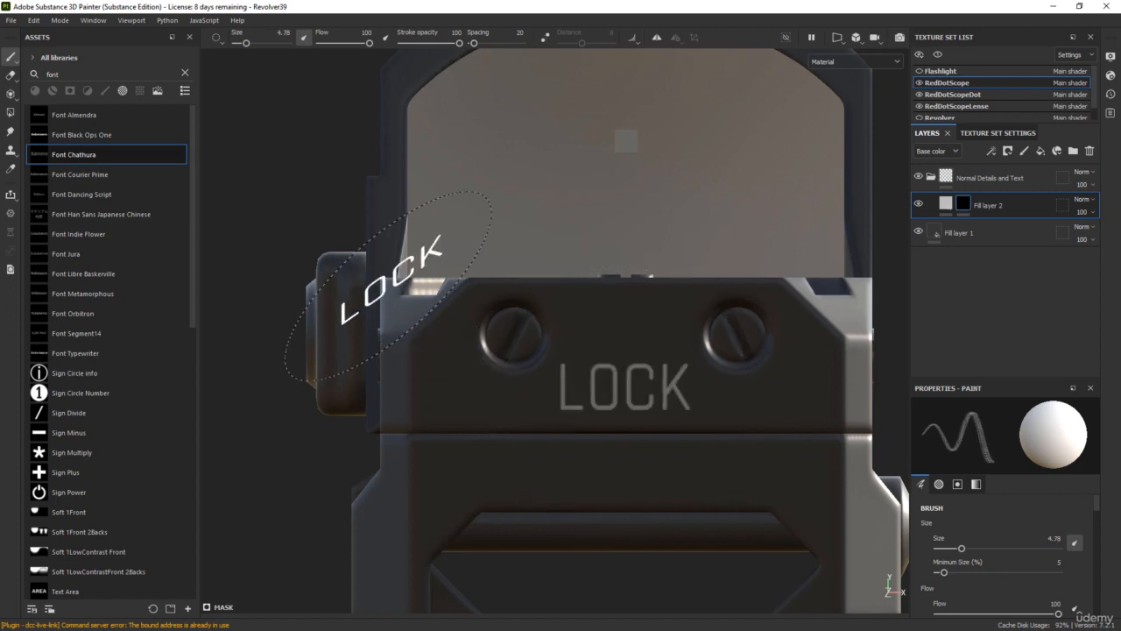
- Rename the fill layer holding the stamped text as Lock
left_click_drag(312, 167, 412, 218, "alt")
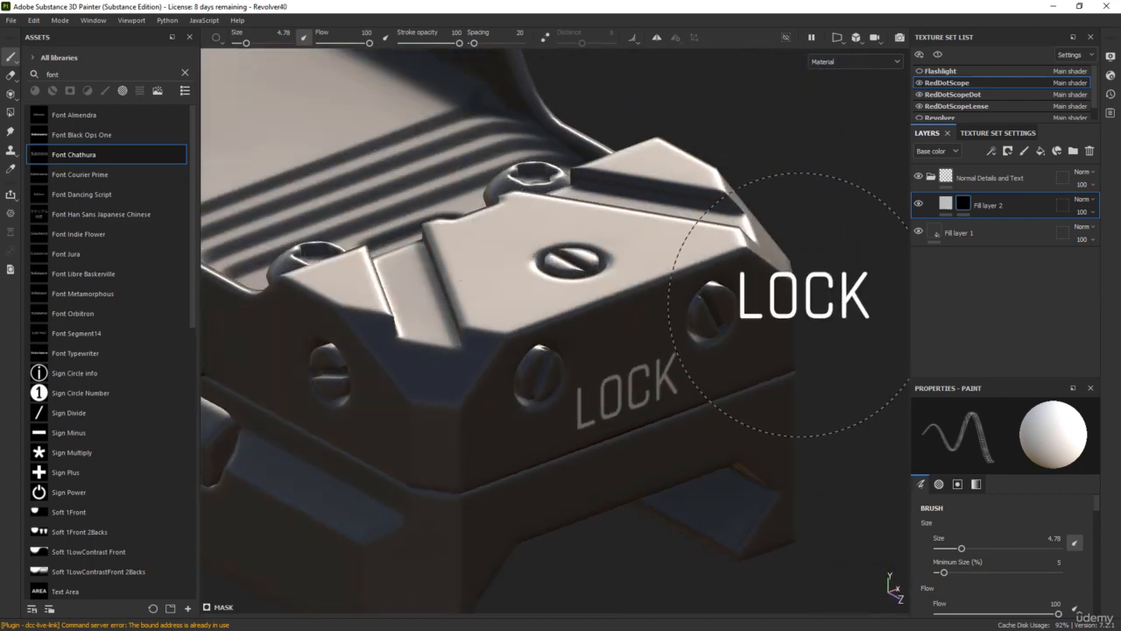
double_click(998, 207)
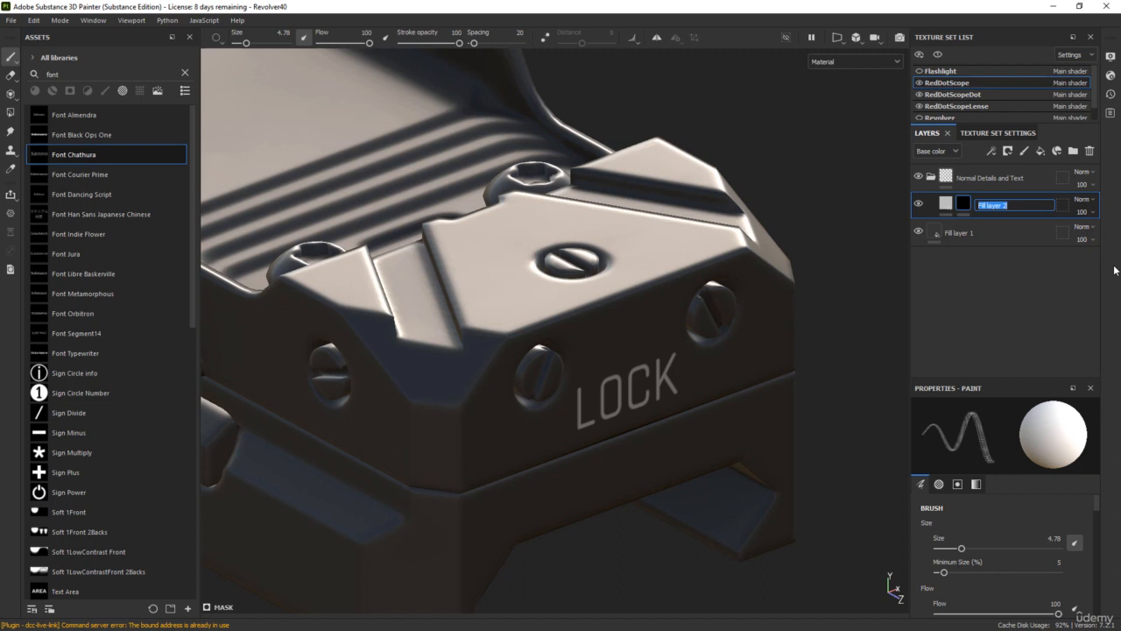
type("Lock")
key("Return")
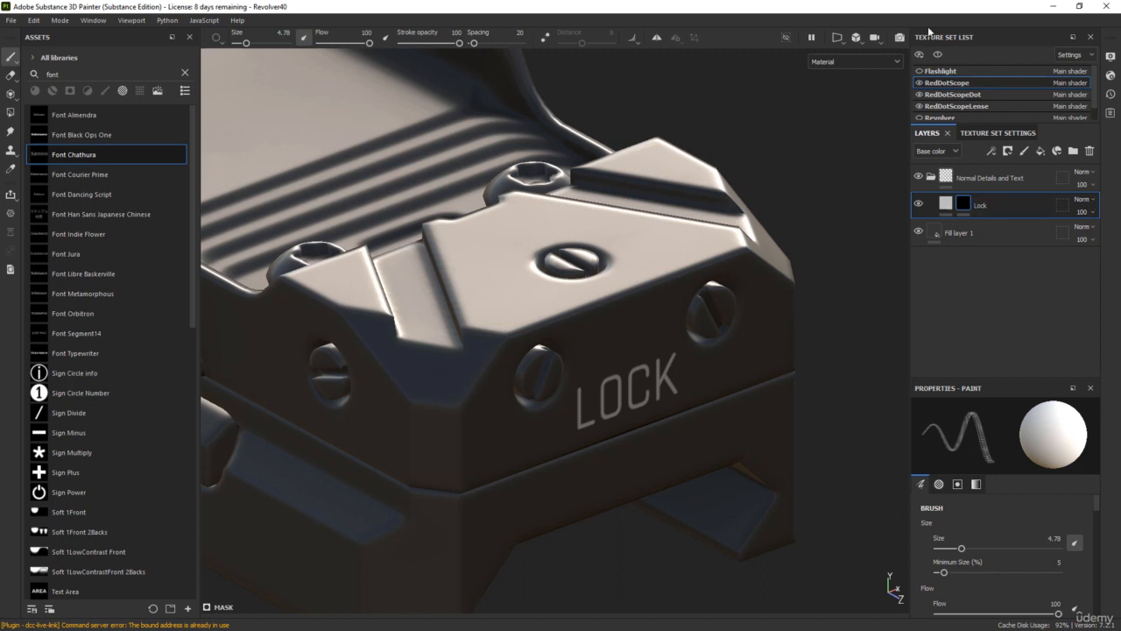
- Duplicate the Lock layer and rename the copy as Text
right_click(1003, 202)
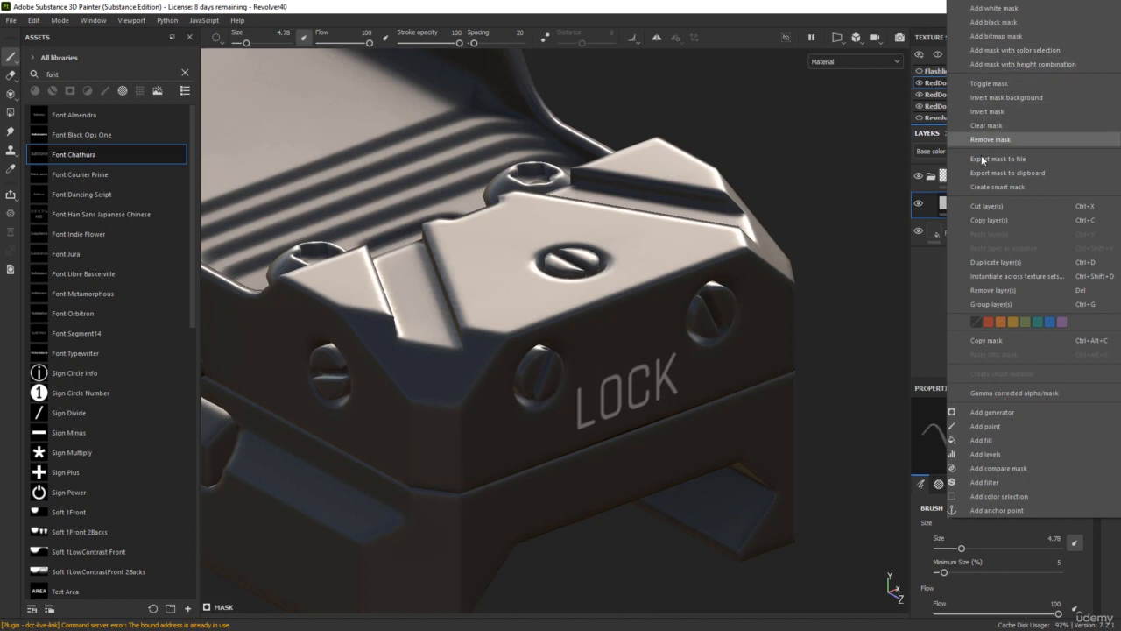
left_click(985, 261)
double_click(992, 205)
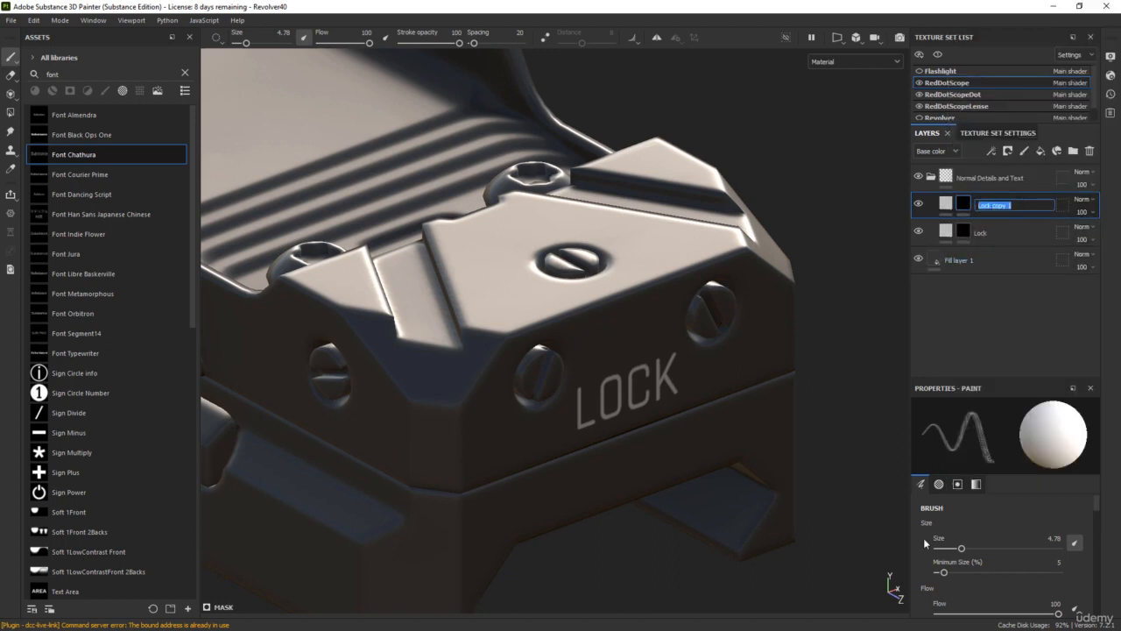
type("Text")
key("Return")
double_click(84, 75)
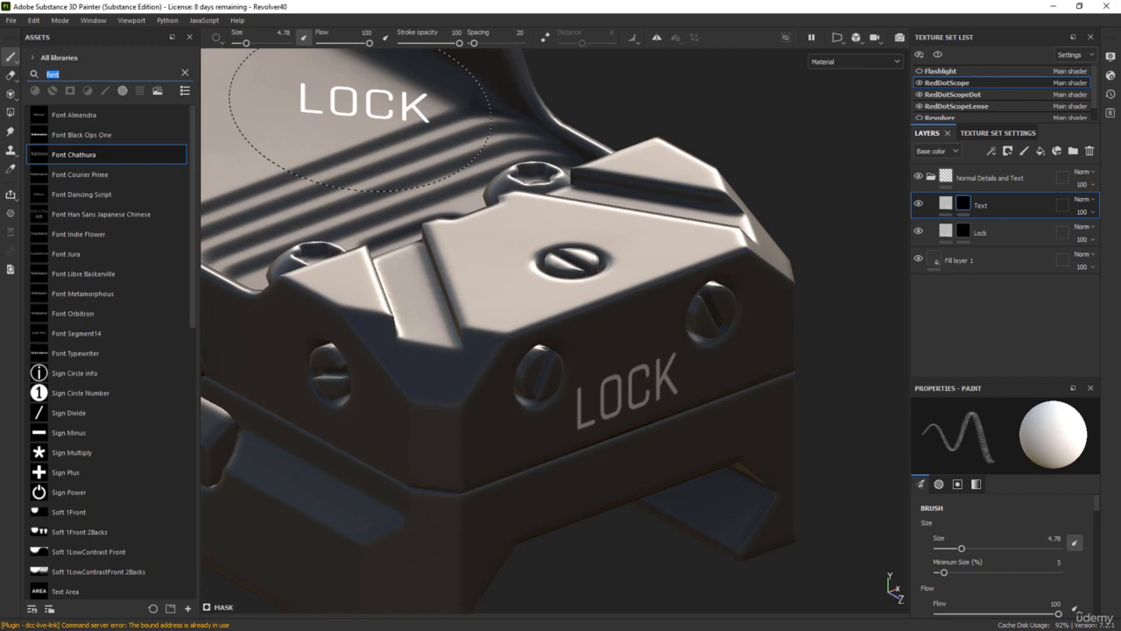
type("scope")
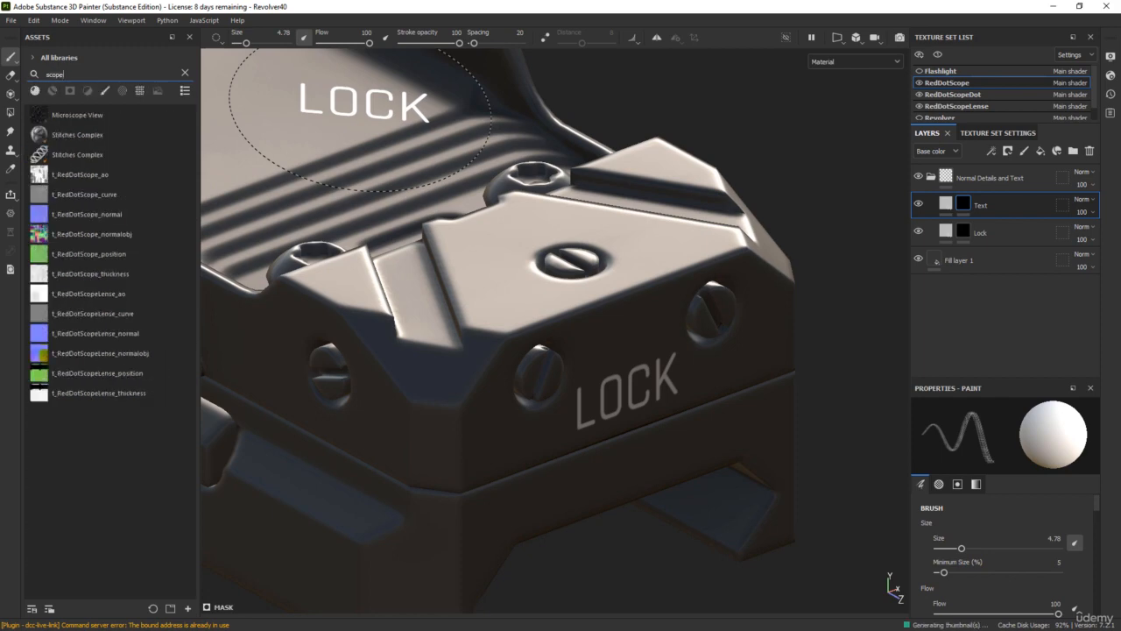
key("BackSpace")
key("BackSpace")
key("BackSpace")
key("BackSpace")
key("BackSpace")
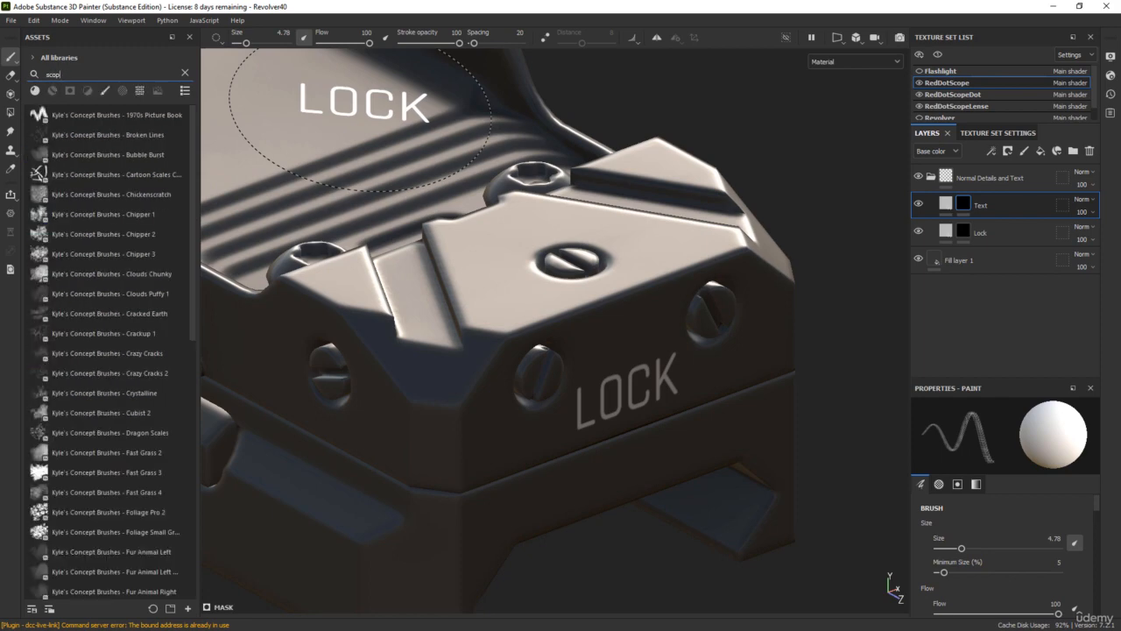
- Search the assets for refl and load reflex_UpArrow as the brush alpha for the Text layer's mask
type("a")
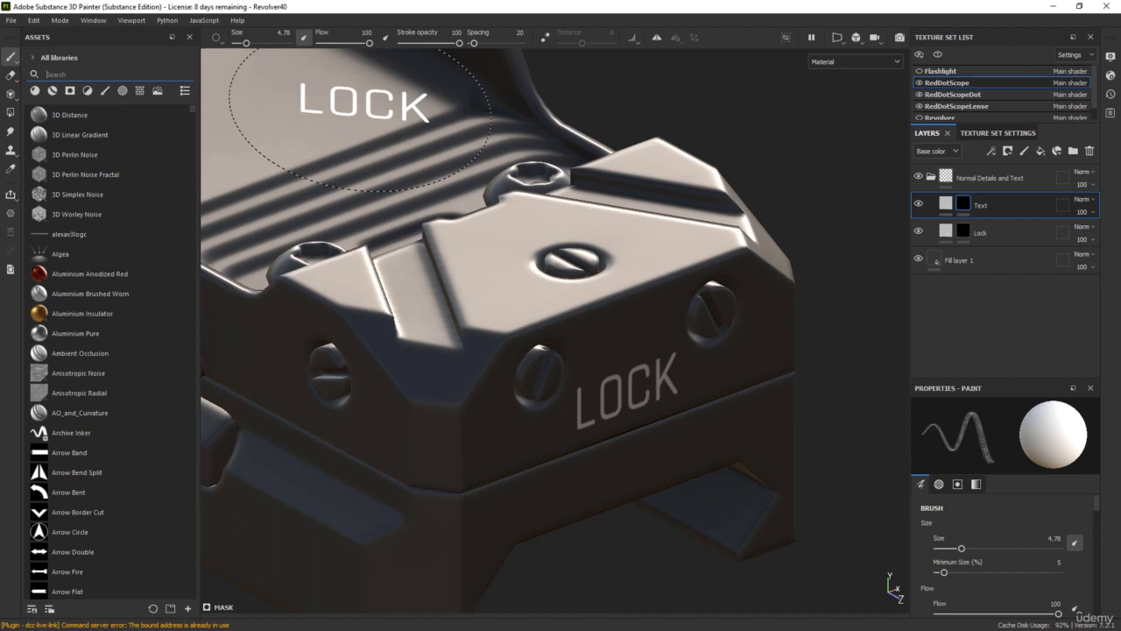
type("efl")
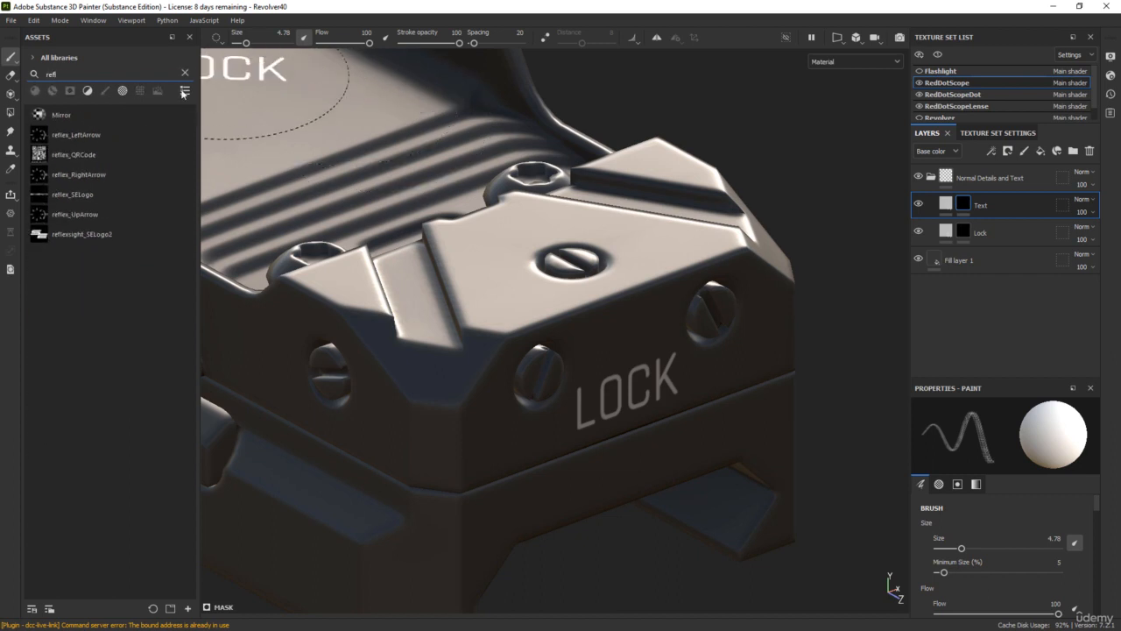
left_click(76, 218)
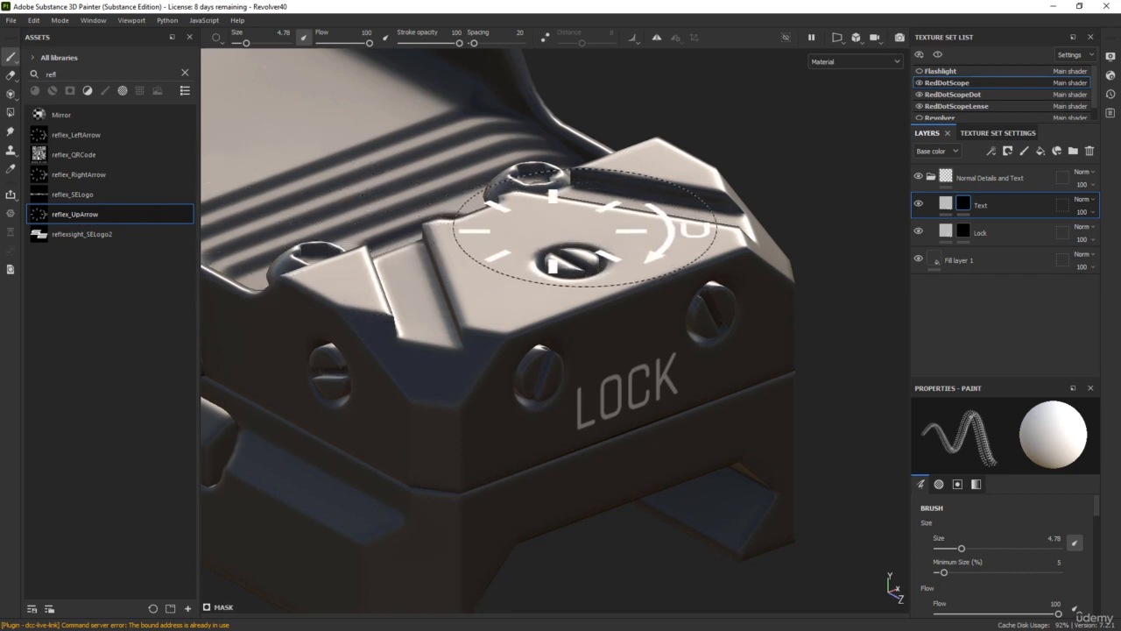
- Stamp the reflex_UpArrow alpha centred around the top adjustment screw on the Text layer's mask, with the brush size at 3.05
left_click_drag(801, 163, 711, 318, "alt")
right_click_drag(647, 302, 606, 302, "ctrl")
scroll(648, 302, "up", 2)
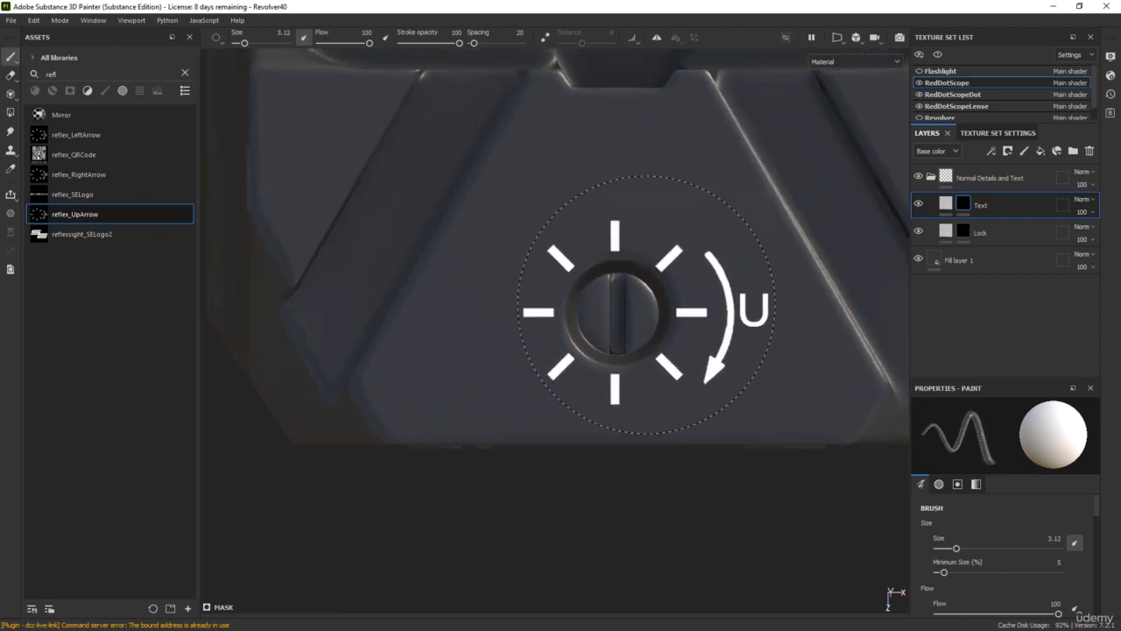
right_click_drag(648, 306, 642, 306, "ctrl")
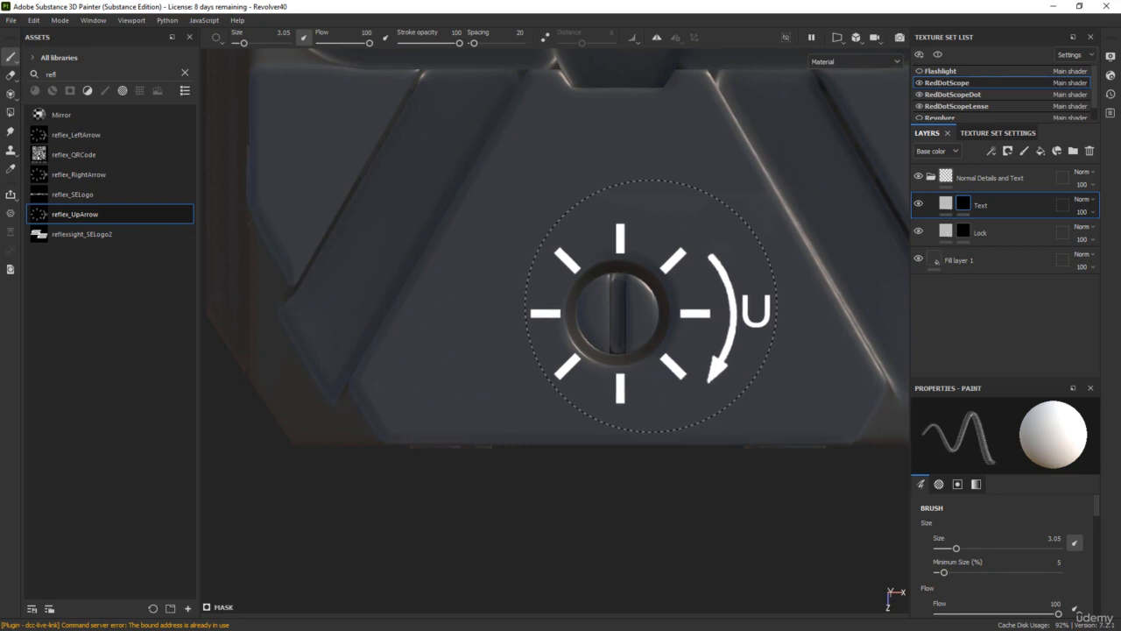
left_click(650, 308)
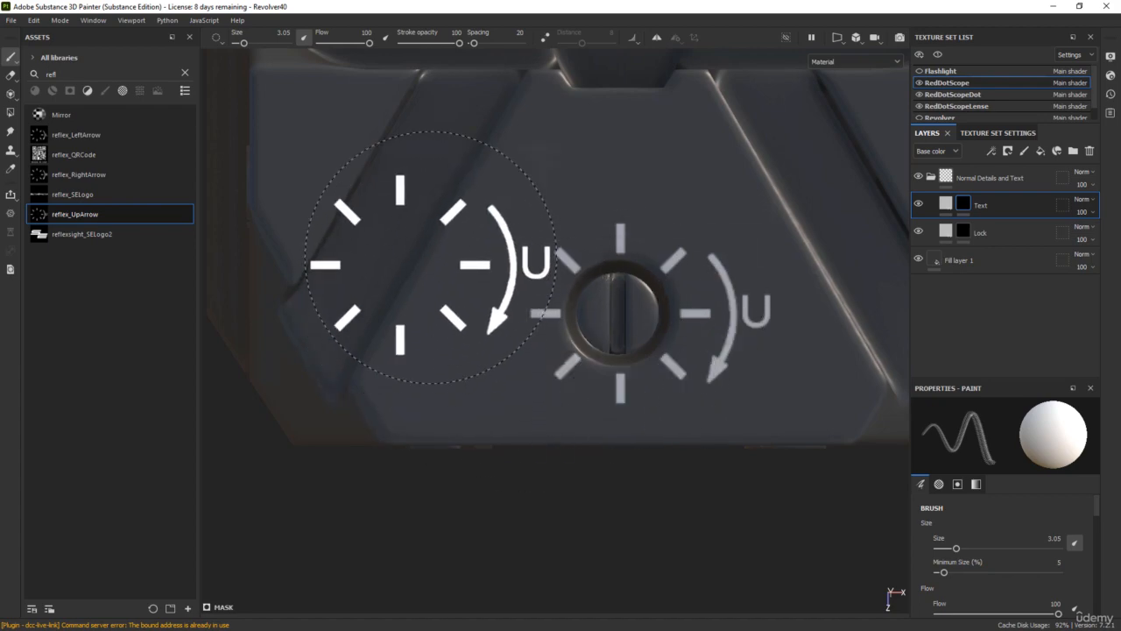
- Stamp the reflex_LeftArrow alpha around the adjustment screw on the side of the sight that has the brightness buttons
scroll(465, 233, "down", 4)
mouse_move(473, 230)
left_mouse_down("alt")
mouse_move(565, 151)
mouse_move(470, 104)
mouse_move(334, 84)
mouse_move(277, 101)
left_mouse_up("alt")
mouse_move(696, 253)
left_mouse_down("alt")
mouse_move(639, 180)
mouse_move(751, 149)
left_mouse_up("alt")
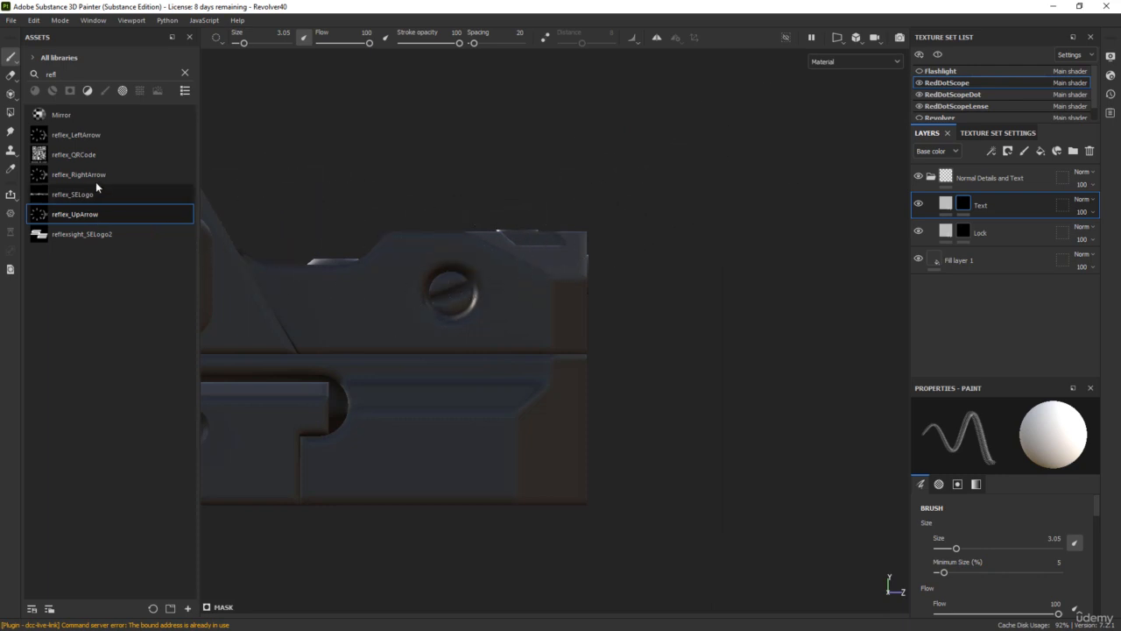
left_click(112, 136)
scroll(477, 282, "up", 4)
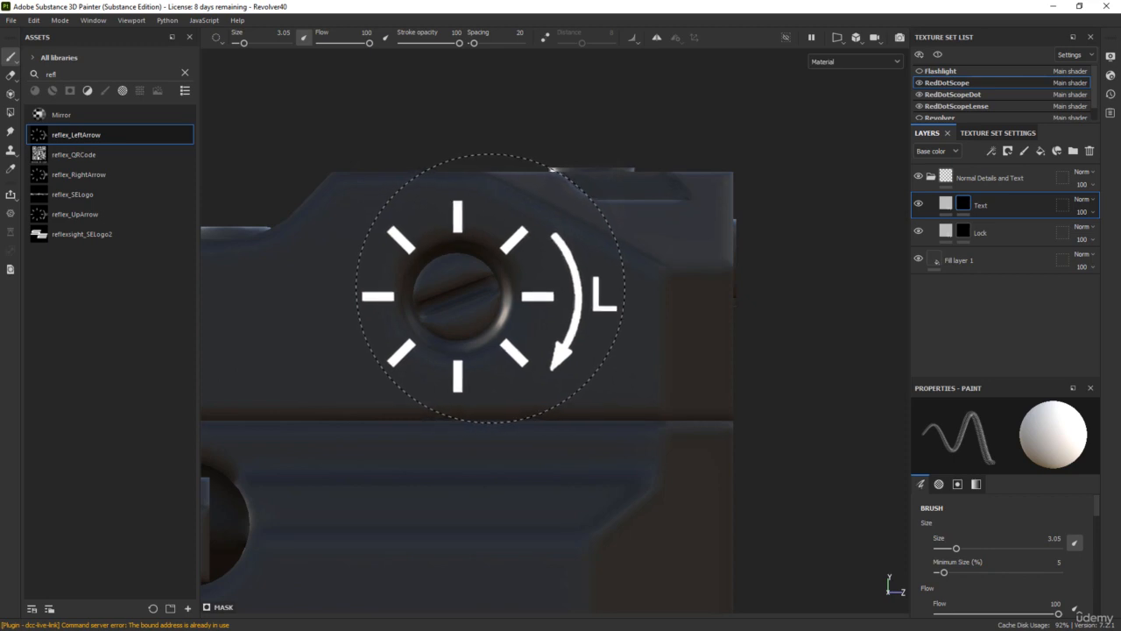
left_click(491, 288)
- Stamp the reflex_RightArrow alpha around the adjustment screw on the opposite side of the sight
scroll(803, 300, "down", 3)
right_click_drag(813, 312, 751, 318, "shift")
left_click_drag(781, 304, 231, 320, "alt")
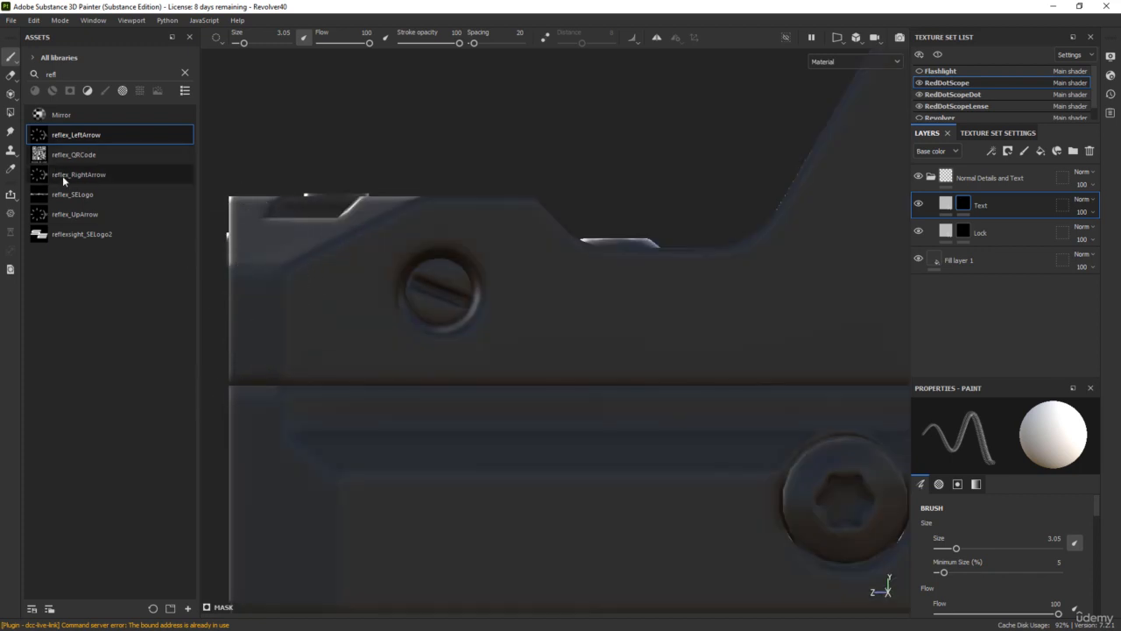
left_click(87, 174)
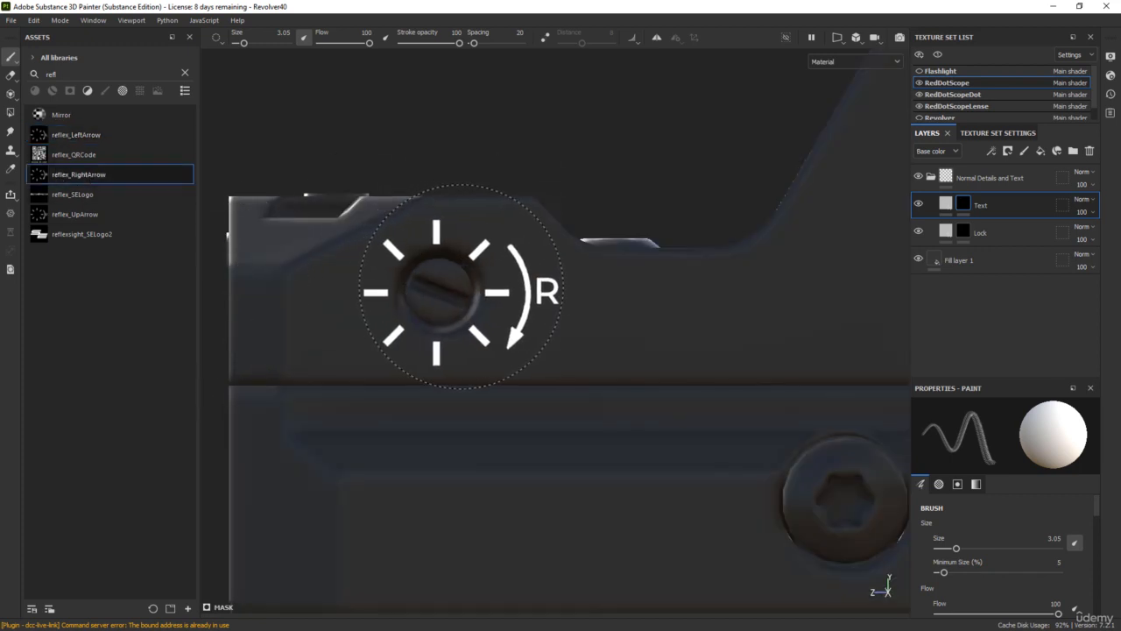
scroll(462, 287, "up", 2)
right_click_drag(460, 282, 464, 277, "shift")
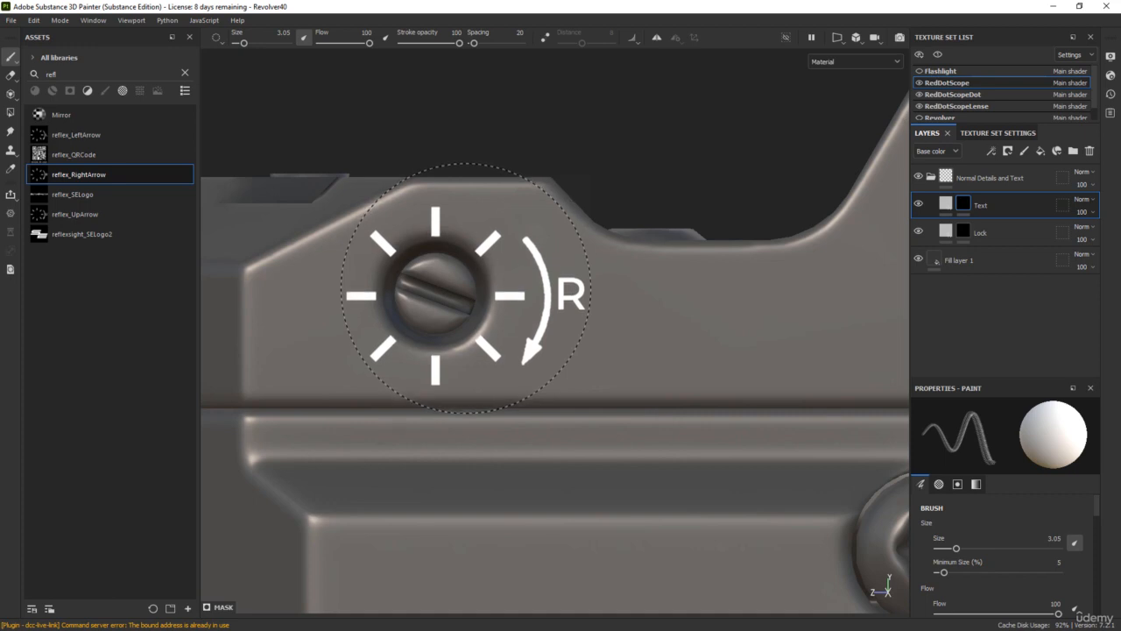
left_click(466, 287)
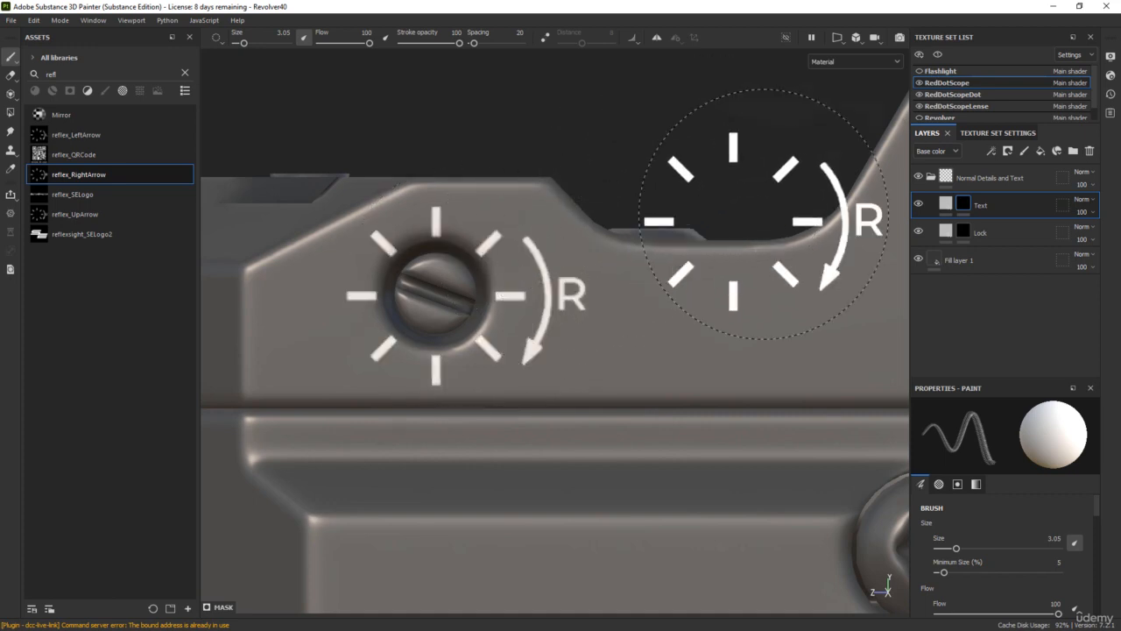
- Toggle the Text layer's visibility to compare, and inspect the dial markings around the sight
left_click(918, 204)
left_click(918, 203)
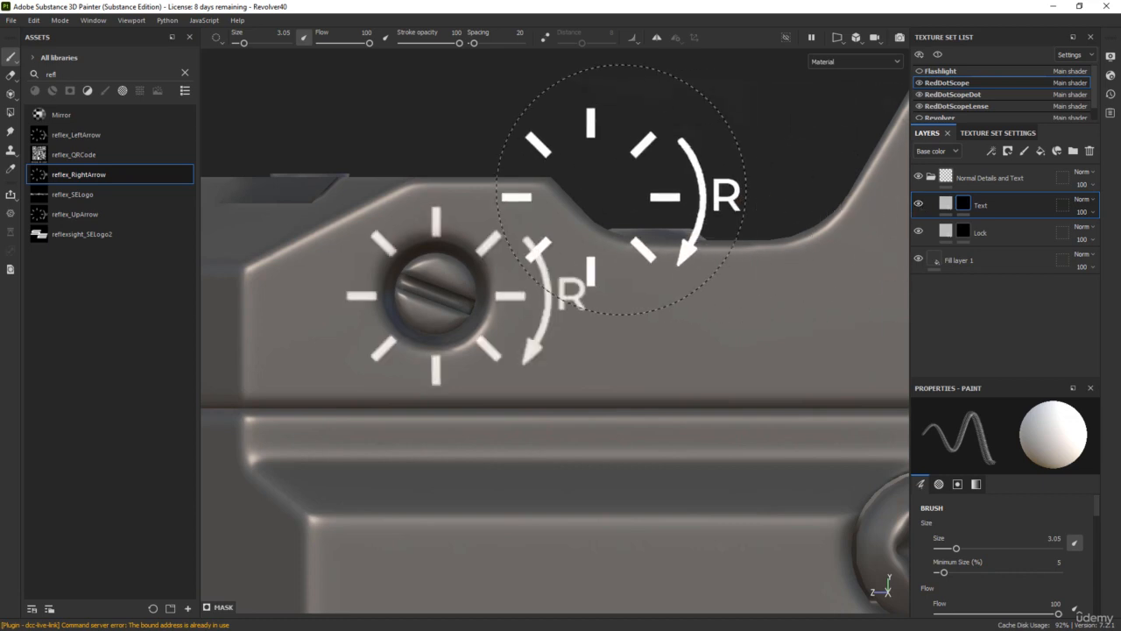
scroll(613, 186, "down", 5)
left_click_drag(427, 138, 482, 177, "alt")
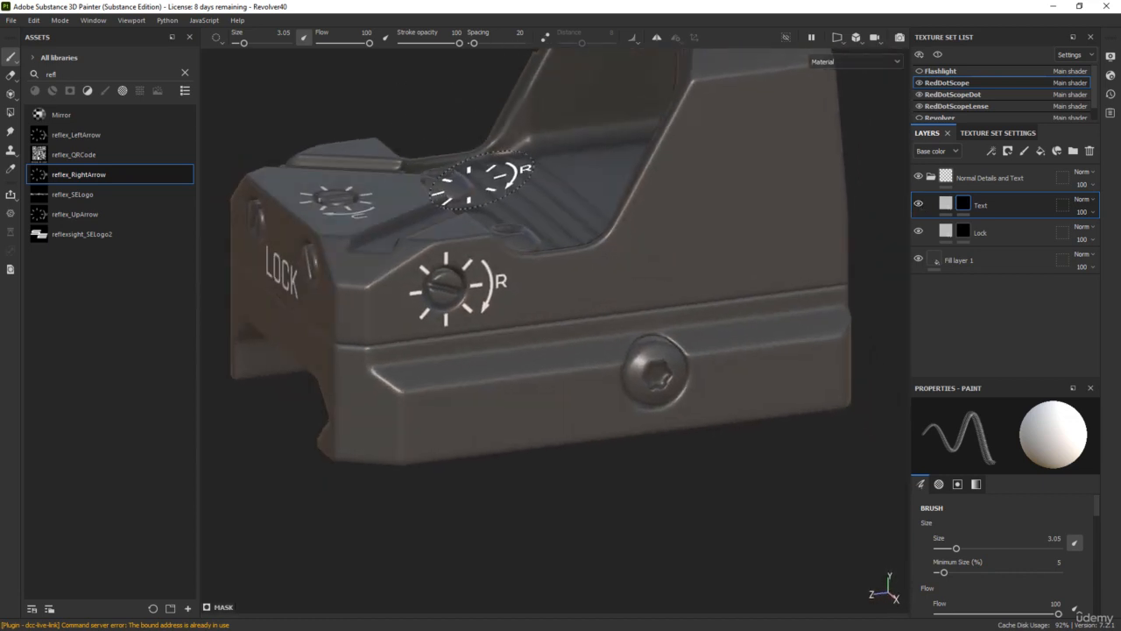
middle_click_drag(385, 140, 452, 256, "alt")
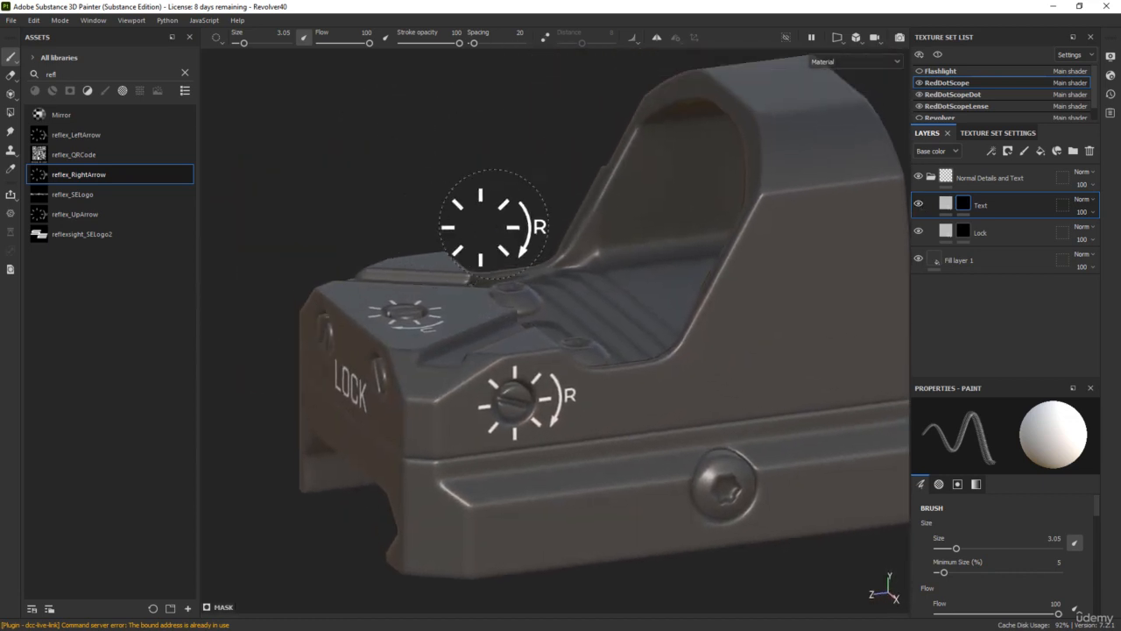
- Duplicate the Text layer, rename the copy Logos, and replace its mask with an empty black mask
right_click(1006, 206)
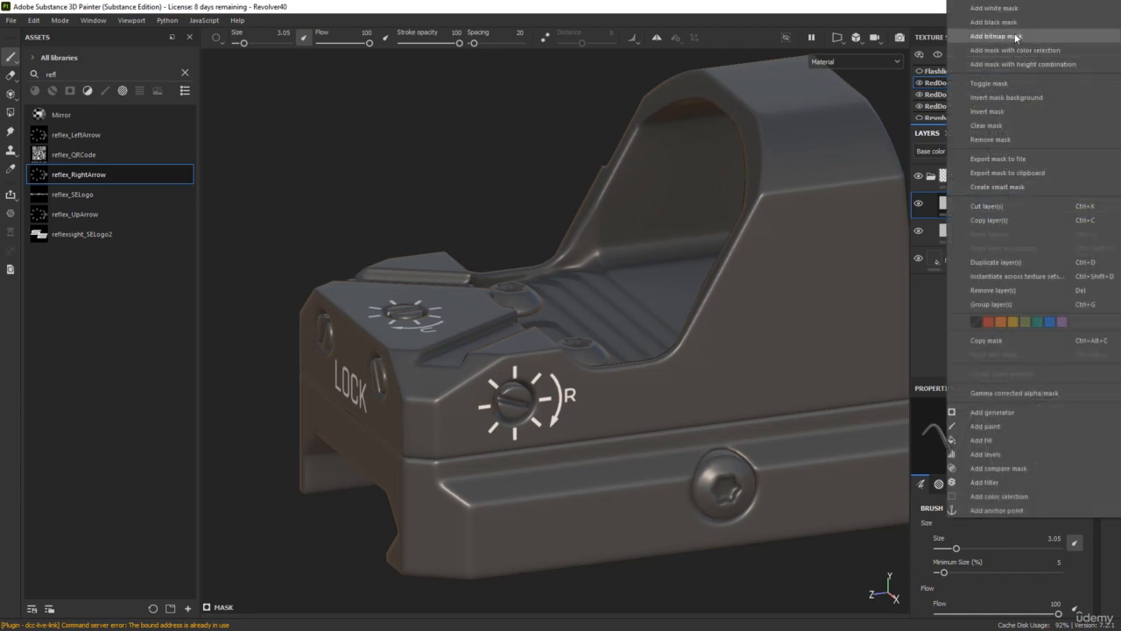
left_click(998, 262)
double_click(988, 207)
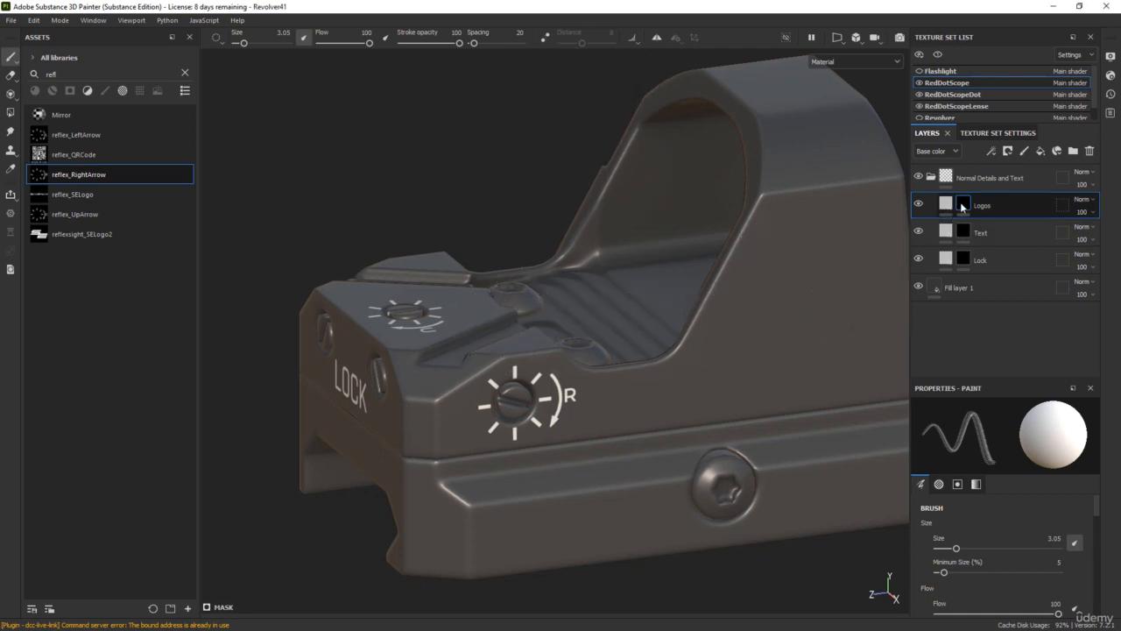
right_click(964, 204)
left_click(1003, 23)
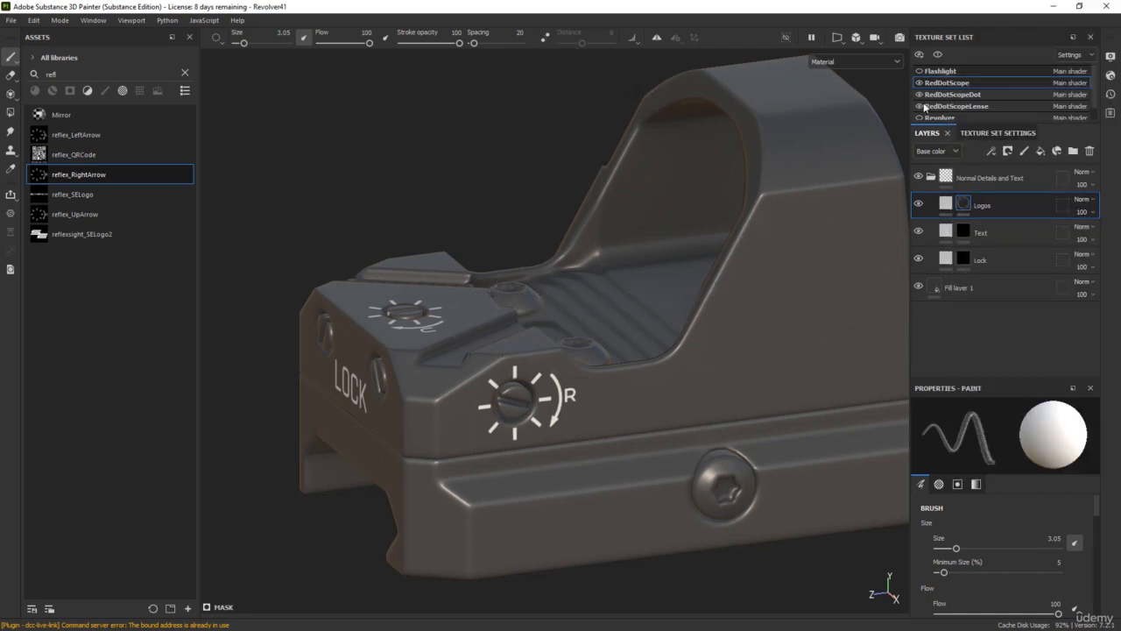
- Stamp the reflex_SELogo alpha at brush size 7.02 on the sight's R-dial side, low on the wide part of the housing
left_click(99, 194)
scroll(375, 250, "down", 3)
middle_click_drag(376, 250, 442, 256, "alt")
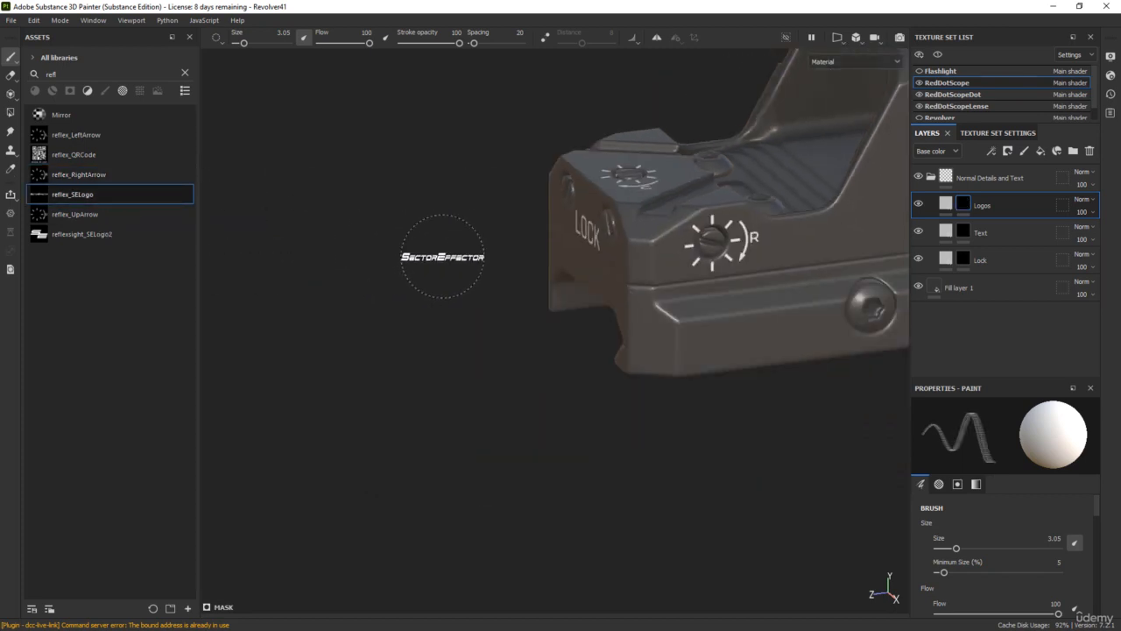
middle_click_drag(778, 261, 529, 373, "alt")
left_click_drag(529, 373, 497, 339, "alt")
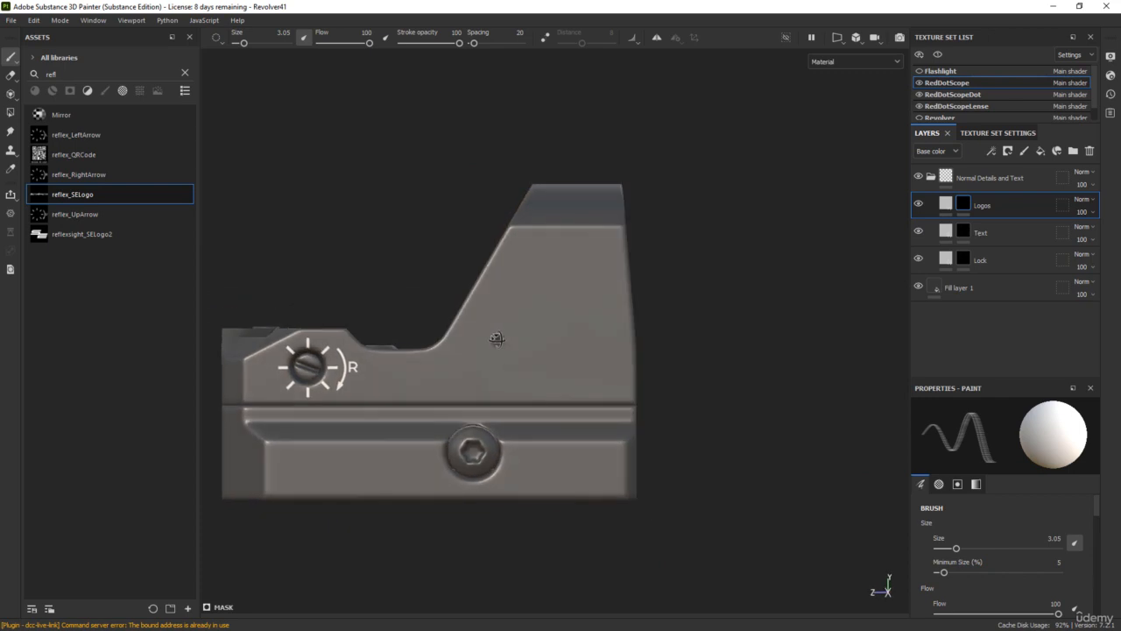
scroll(495, 352, "up", 2)
middle_click_drag(494, 363, 606, 351, "alt")
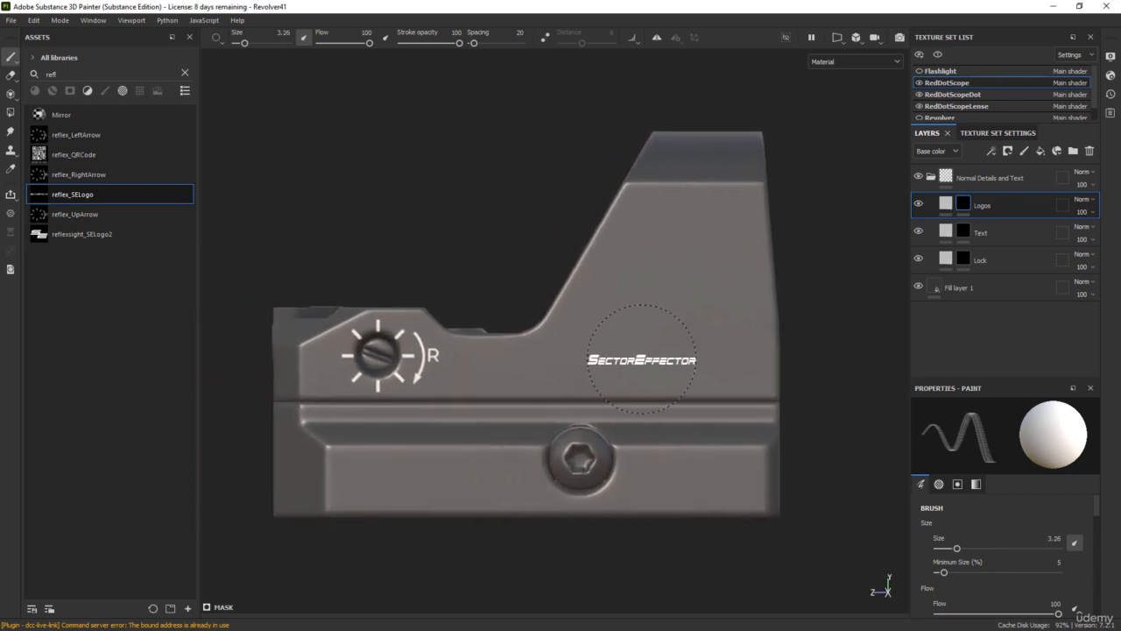
mouse_move(642, 359)
right_mouse_down("ctrl")
mouse_move(695, 359)
mouse_move(654, 357)
mouse_move(665, 361)
right_mouse_up("ctrl")
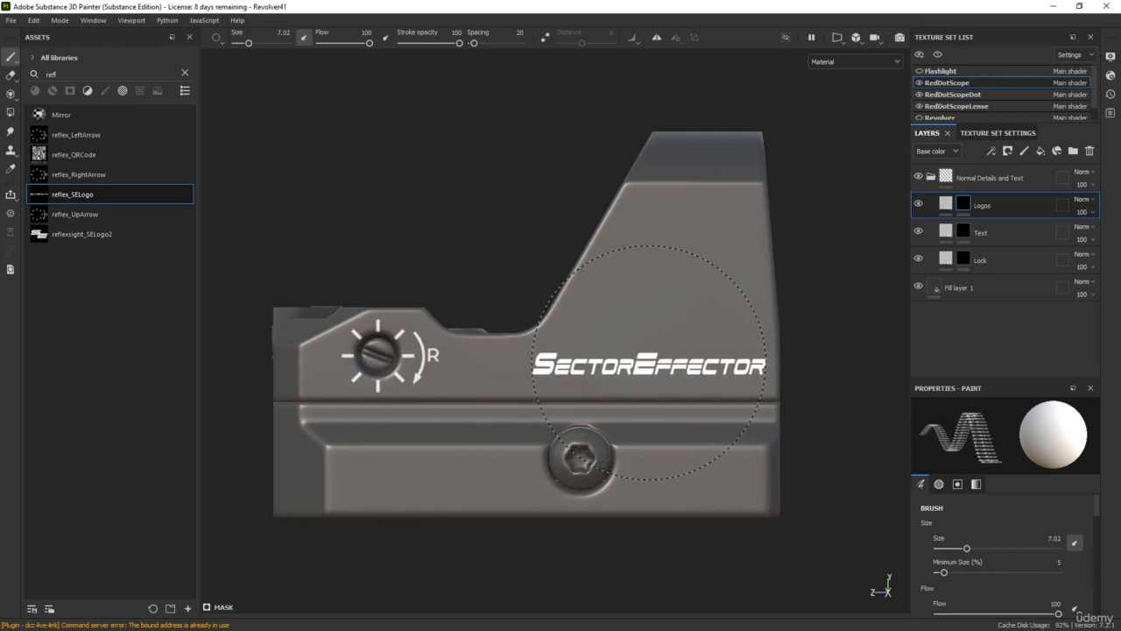
left_click(649, 363)
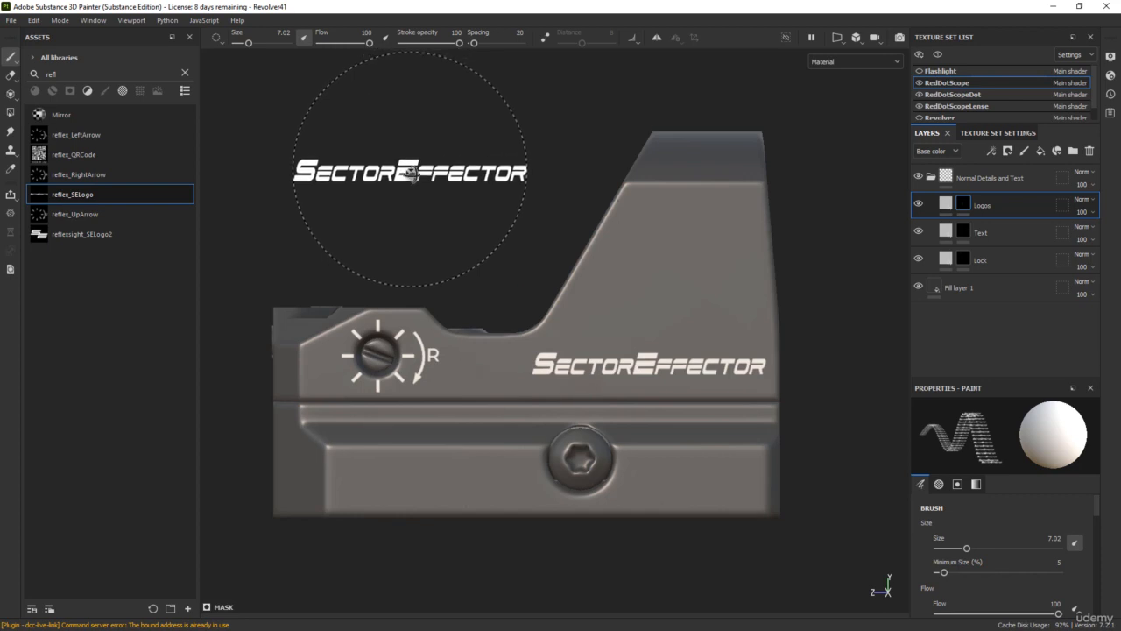
- Stamp the reflexsight_SELogo2 alpha at brush size 2.22 on the panel above the up and down buttons
left_click_drag(401, 150, 540, 217, "alt")
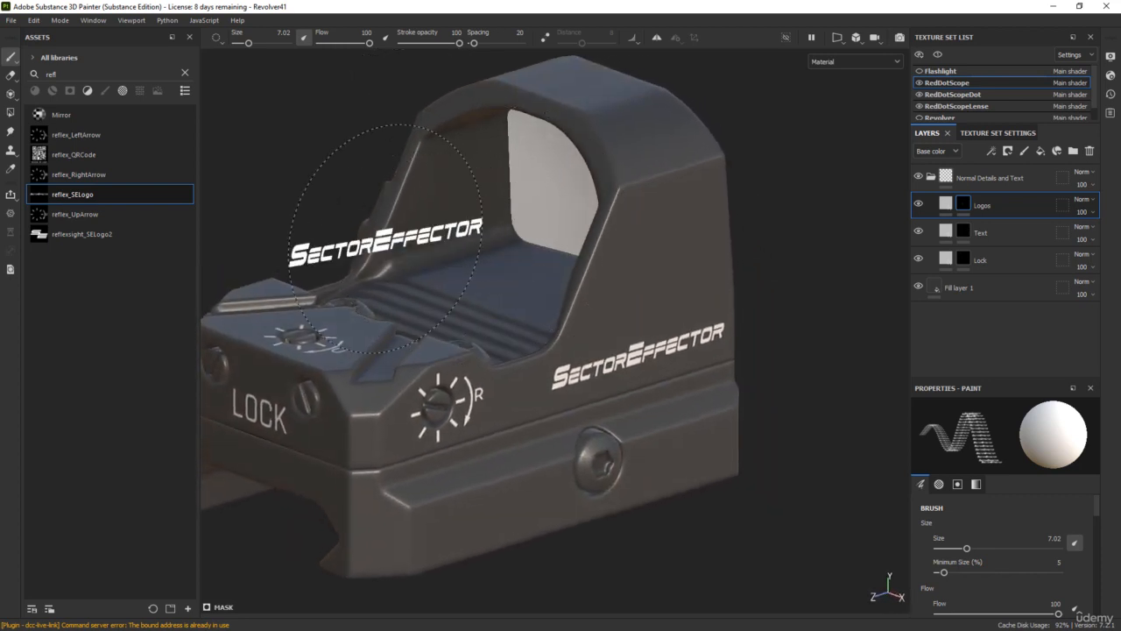
middle_click_drag(403, 250, 525, 272, "alt")
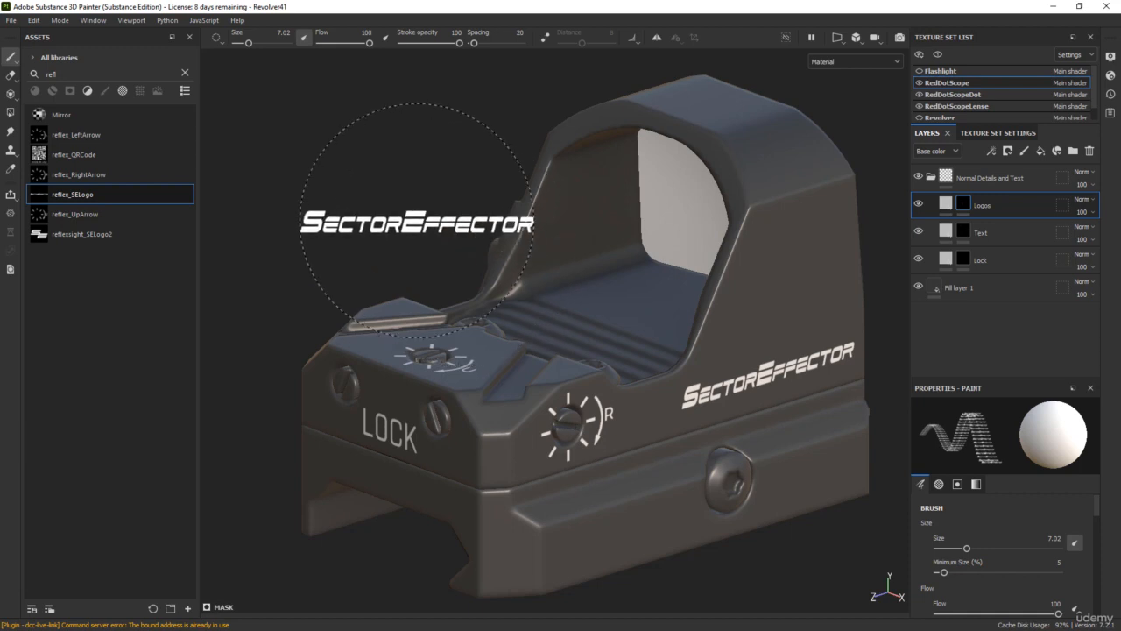
mouse_move(413, 220)
left_mouse_down("alt")
mouse_move(376, 210)
mouse_move(703, 216)
left_mouse_up("alt")
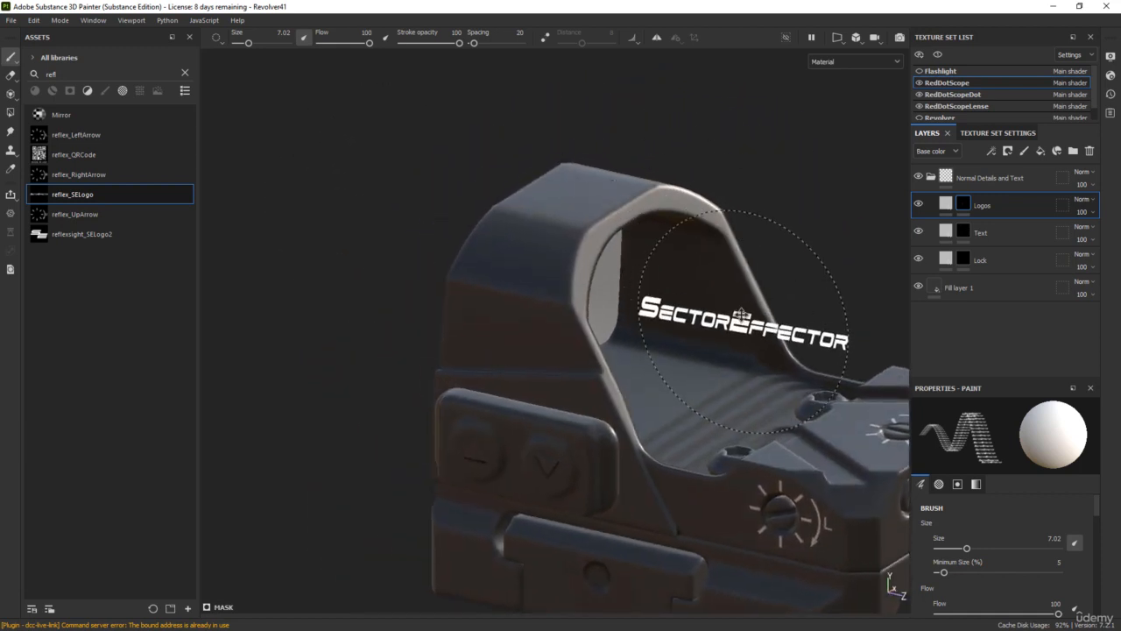
middle_click_drag(744, 323, 602, 197, "alt")
scroll(603, 199, "up", 1)
scroll(610, 282, "down", 2)
mouse_move(608, 278)
left_mouse_down("alt")
mouse_move(683, 321)
mouse_move(726, 324)
left_mouse_up("alt")
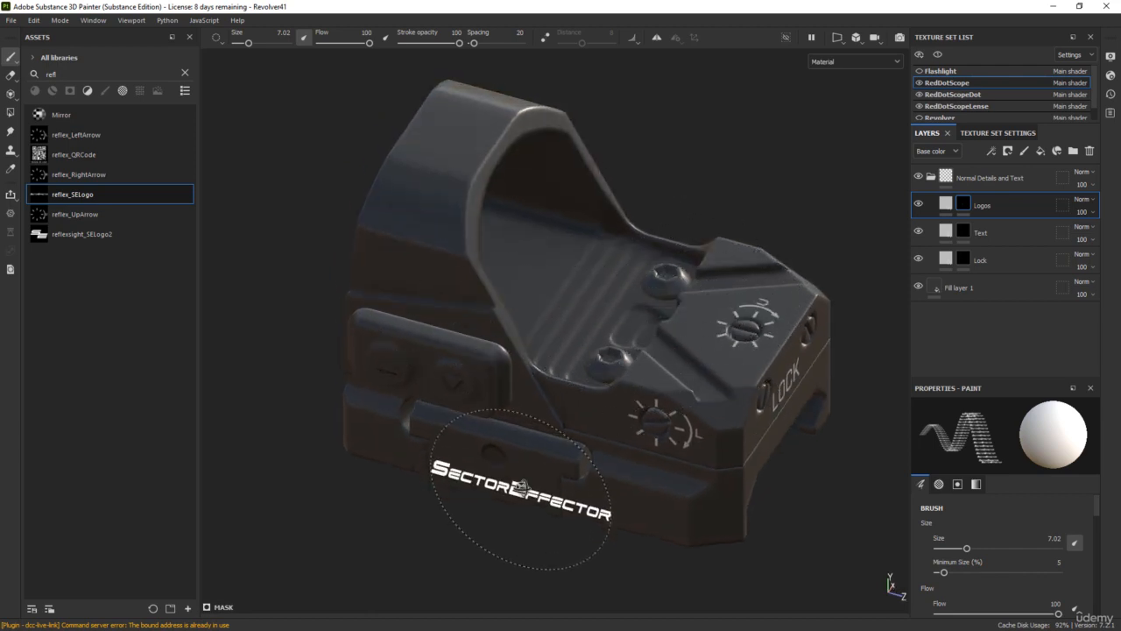
left_click_drag(520, 487, 590, 409, "alt+shift")
middle_click_drag(451, 410, 587, 453, "alt")
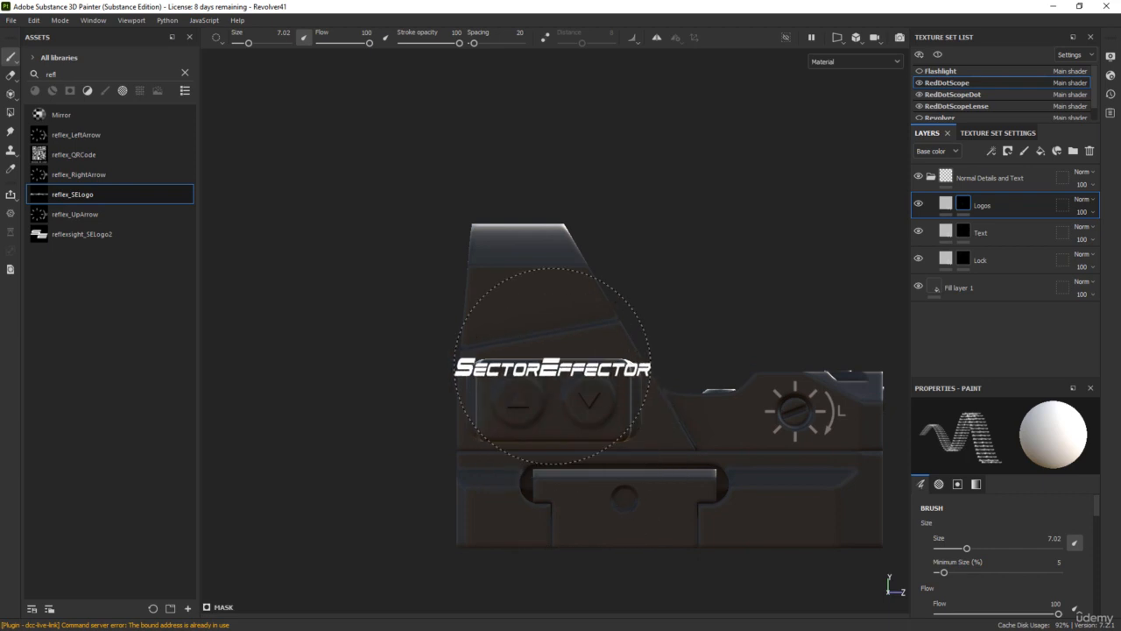
scroll(543, 352, "up", 3)
right_click_drag(661, 358, 604, 351, "shift")
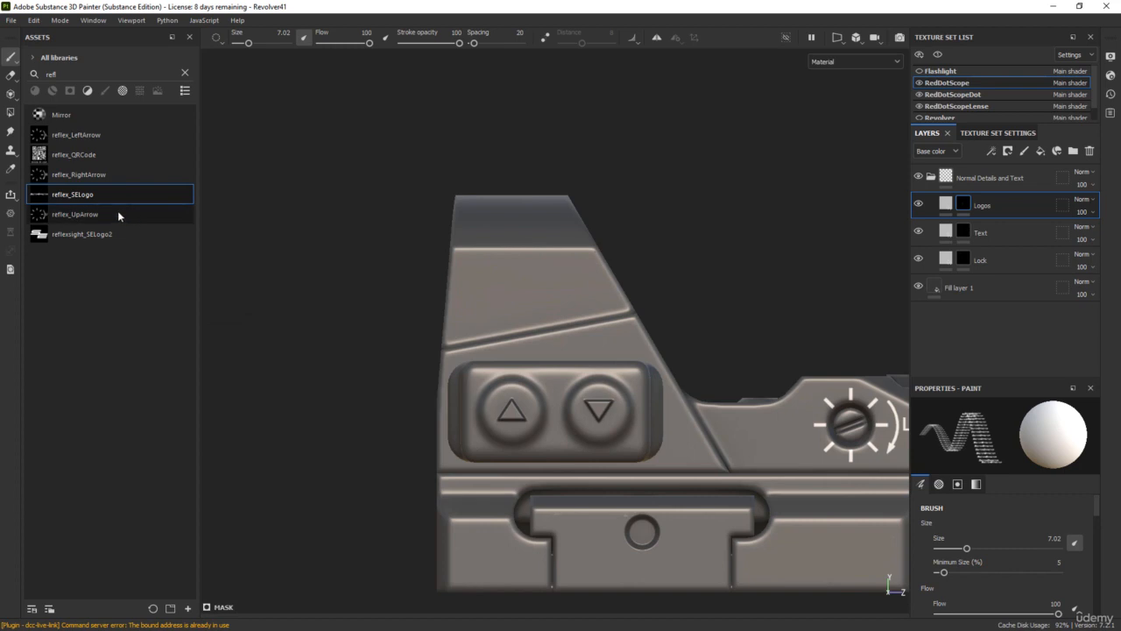
mouse_move(118, 214)
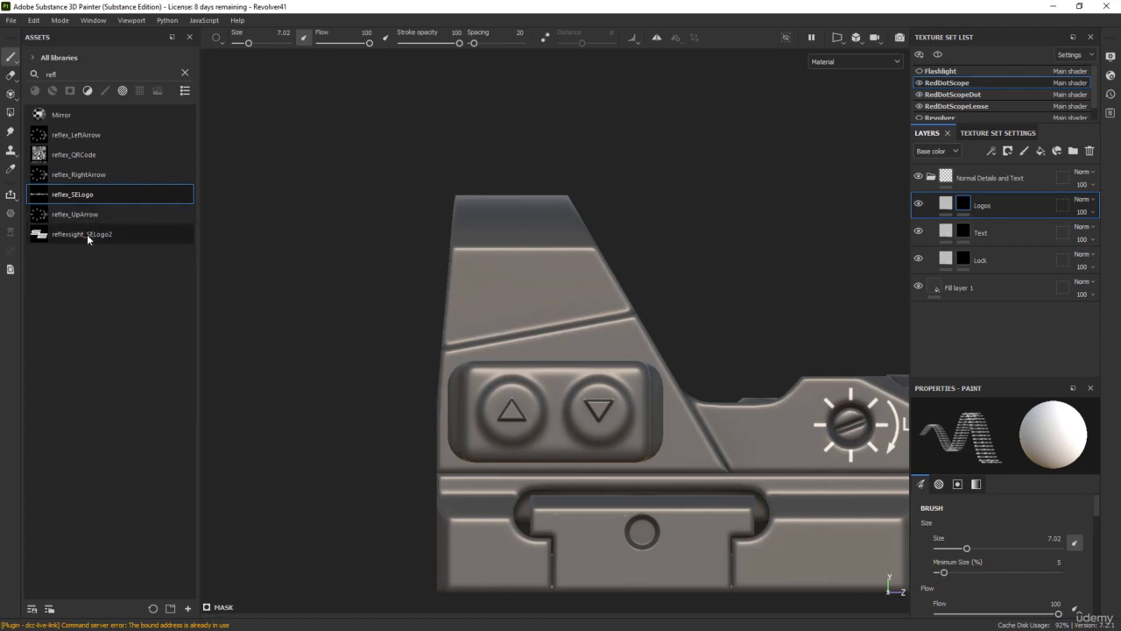
left_click(87, 234)
mouse_move(533, 277)
right_mouse_down("ctrl")
mouse_move(477, 278)
mouse_move(520, 280)
mouse_move(504, 282)
right_mouse_up("ctrl")
scroll(525, 285, "up", 3)
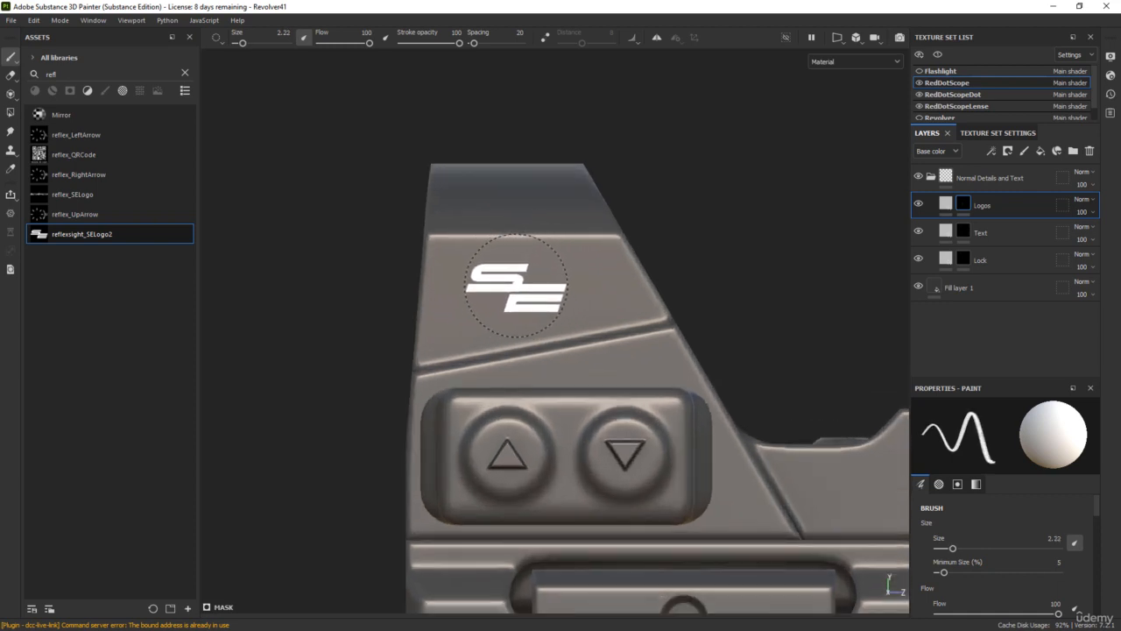
left_click(517, 280)
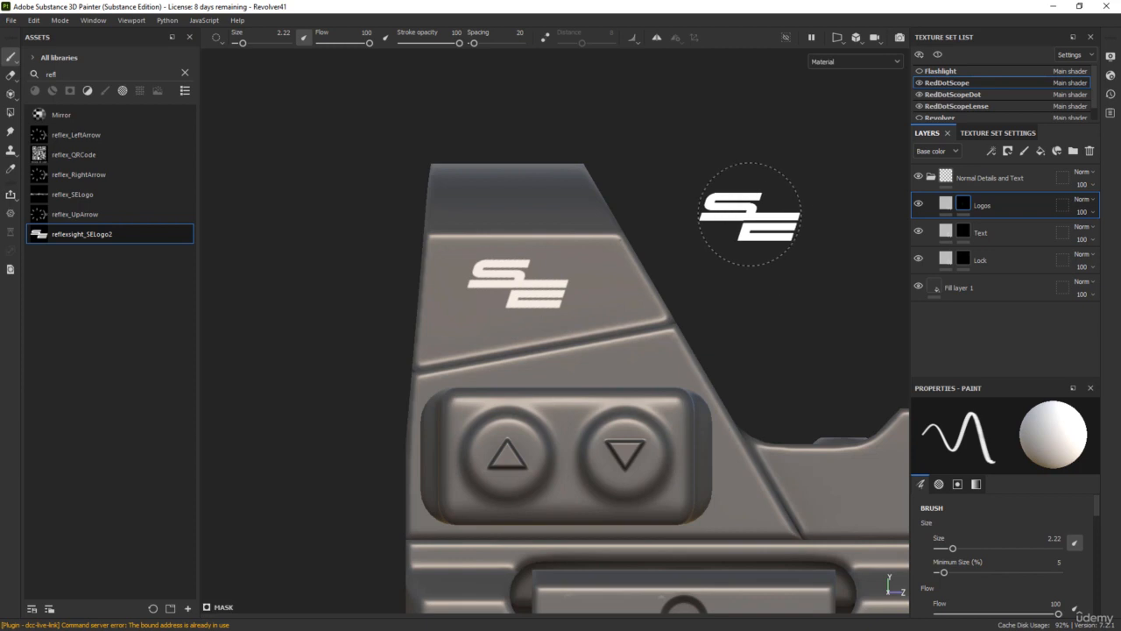
- Add a fill layer with a black mask above the Logos layer in the Normal Details and Text folder
scroll(753, 219, "down", 3)
left_click_drag(754, 213, 716, 292, "alt")
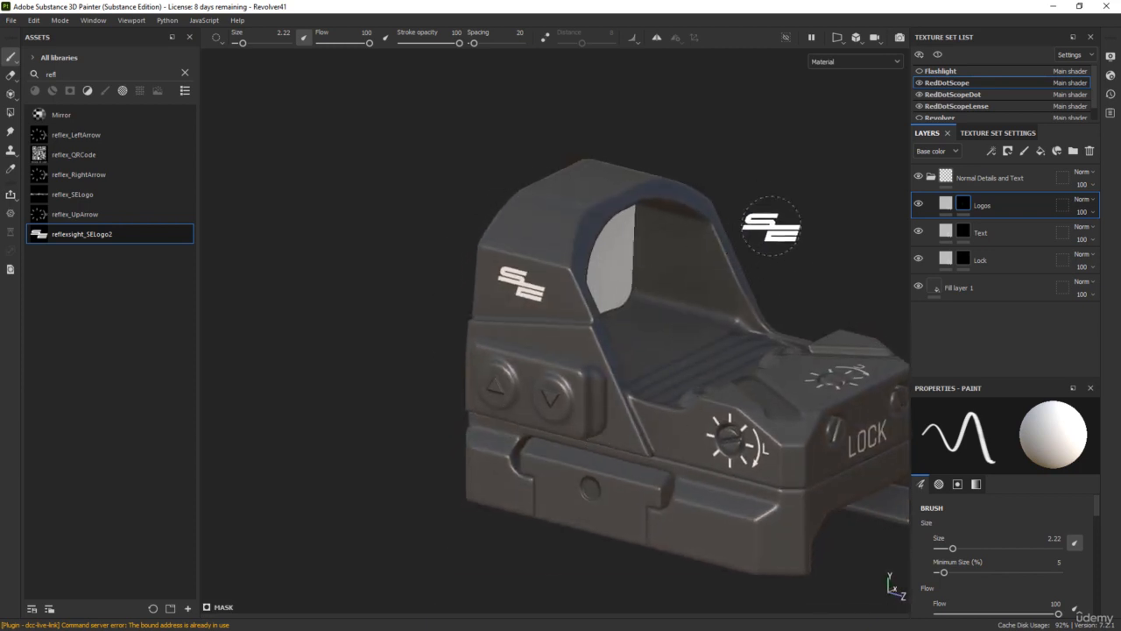
left_click_drag(771, 226, 783, 227, "alt")
left_click_drag(818, 278, 478, 278, "alt")
middle_click_drag(403, 423, 568, 331, "alt")
left_click_drag(139, 234, 1052, 178)
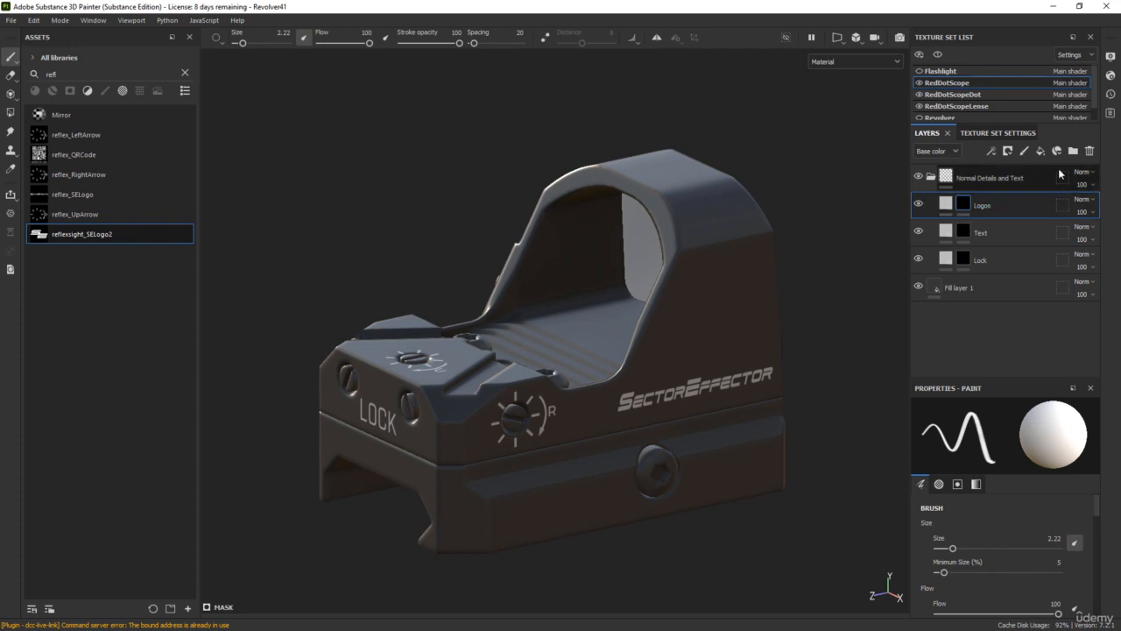
left_click(1040, 155)
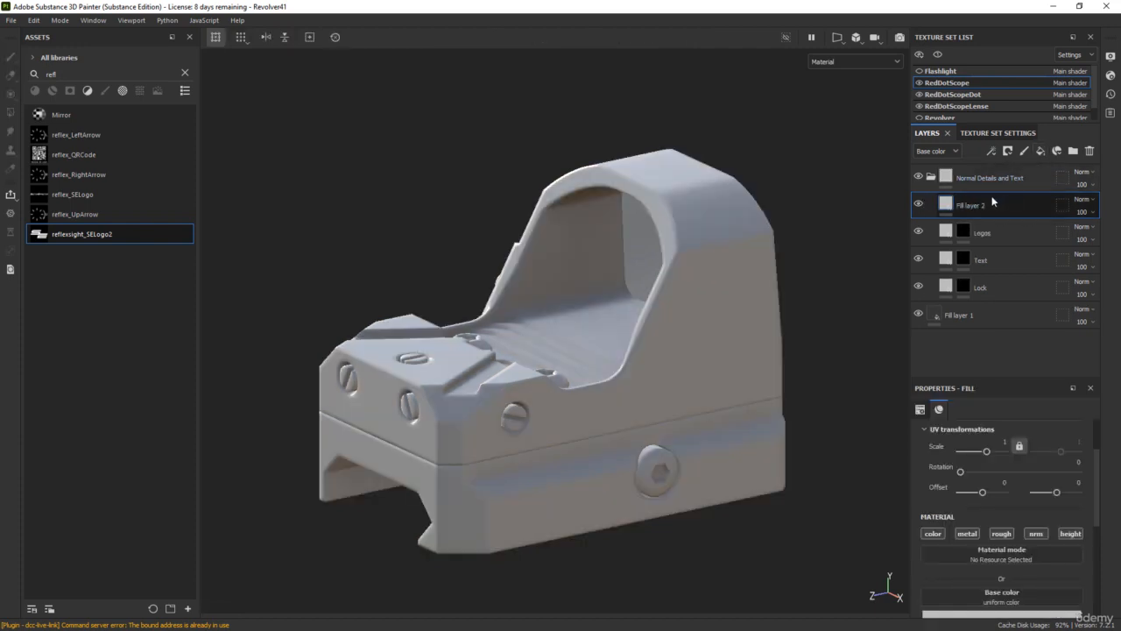
right_click(944, 209)
left_click(977, 225)
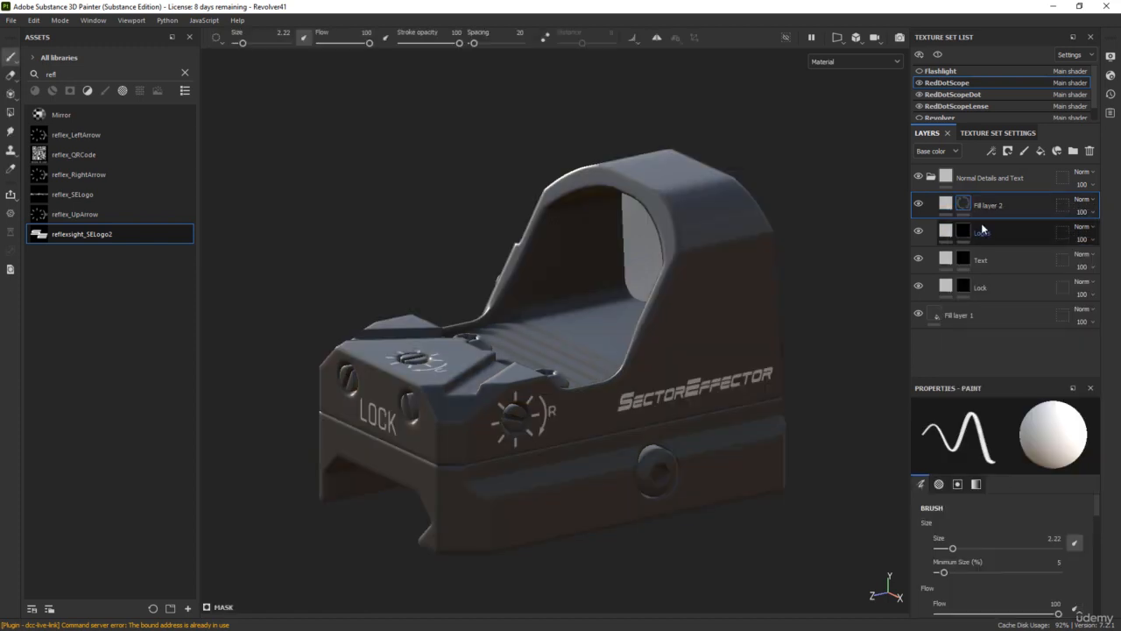
- Stamp the reflex_QRCode alpha at brush size 1.57 on the housing beside the L dial, using the new fill layer's mask
left_click(75, 154)
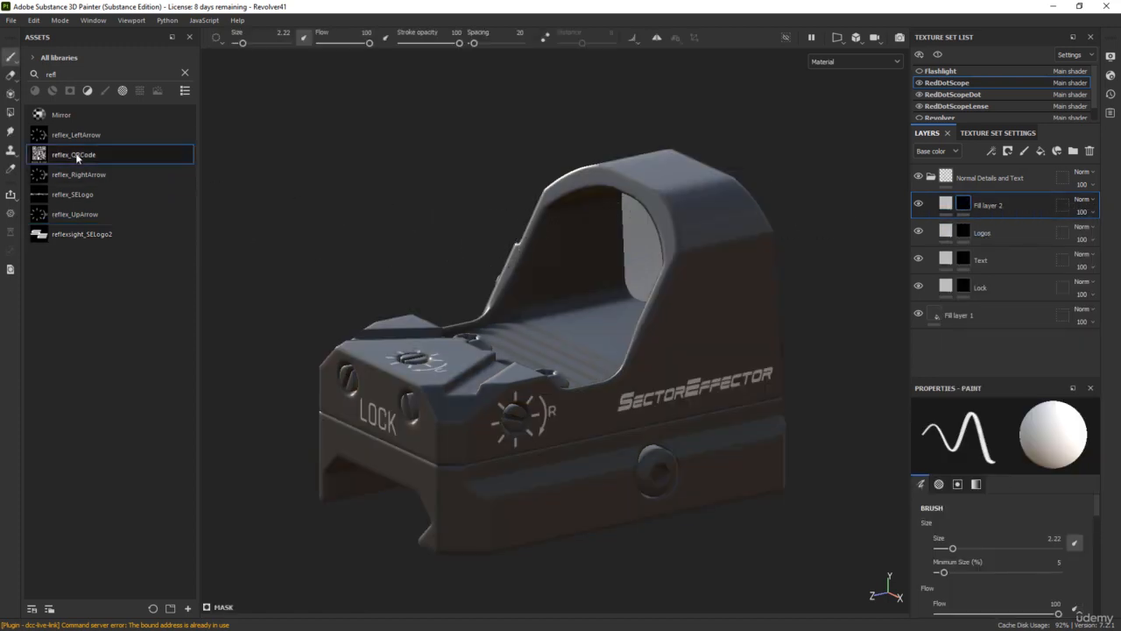
left_click_drag(303, 190, 734, 174, "alt")
scroll(703, 333, "up", 4)
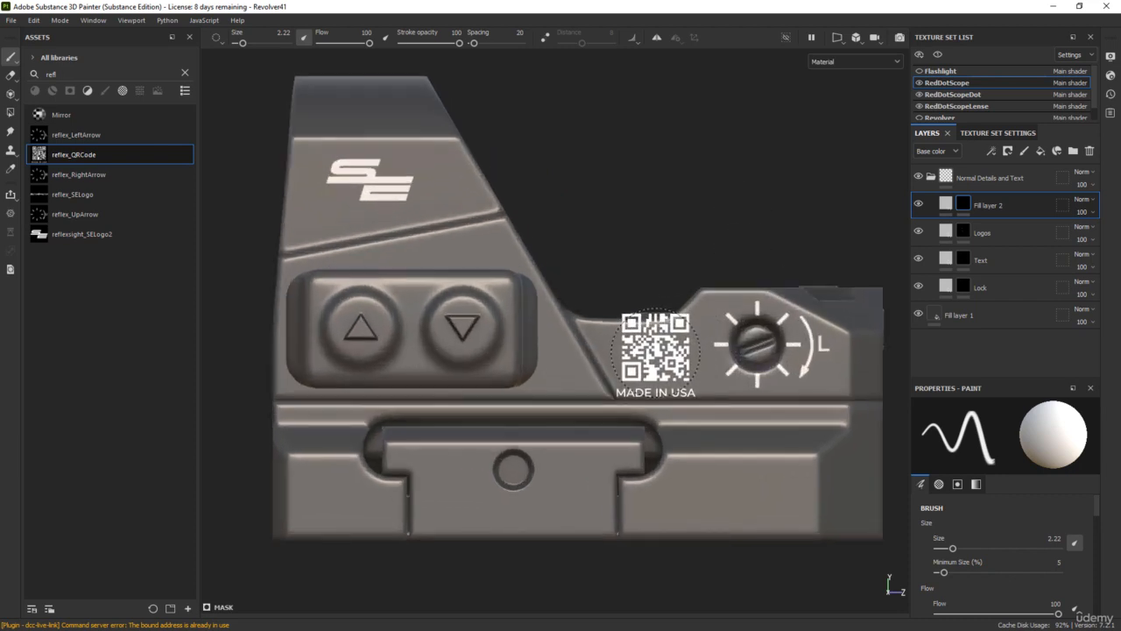
right_click_drag(652, 358, 640, 358, "ctrl")
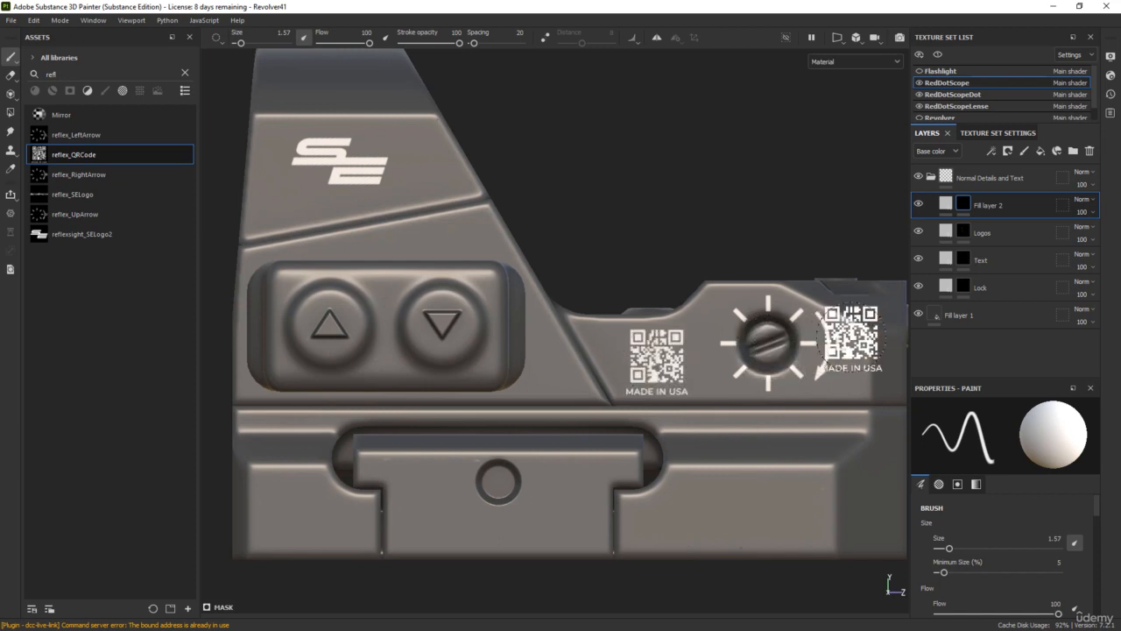
- Rename the fill layer holding the QR code to QR Code
double_click(991, 205)
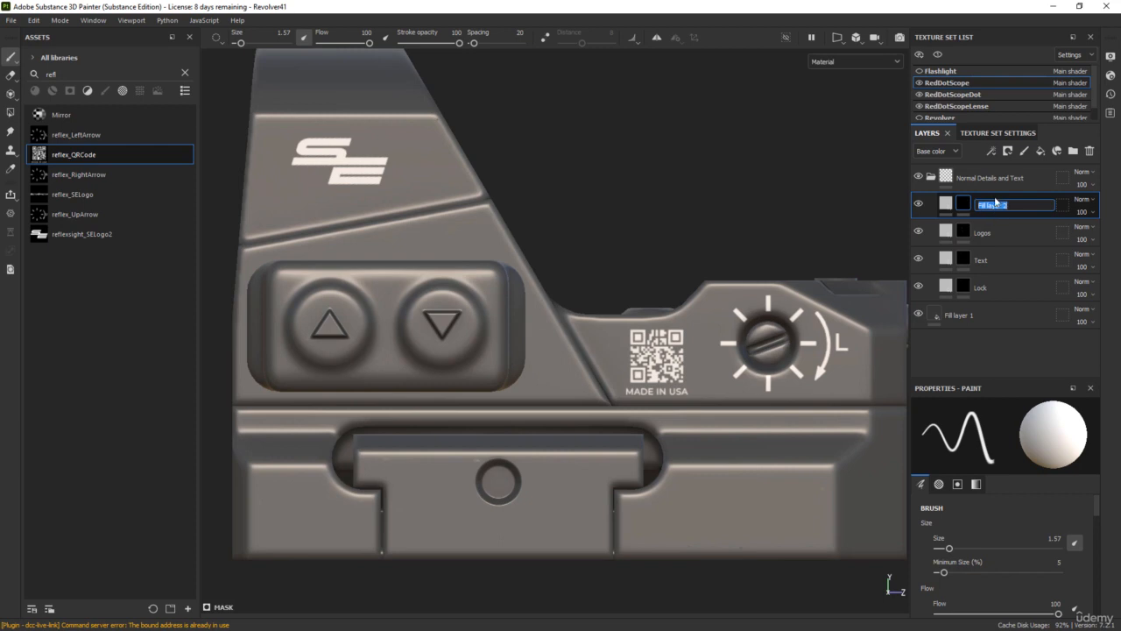
type("QR Code")
key("Return")
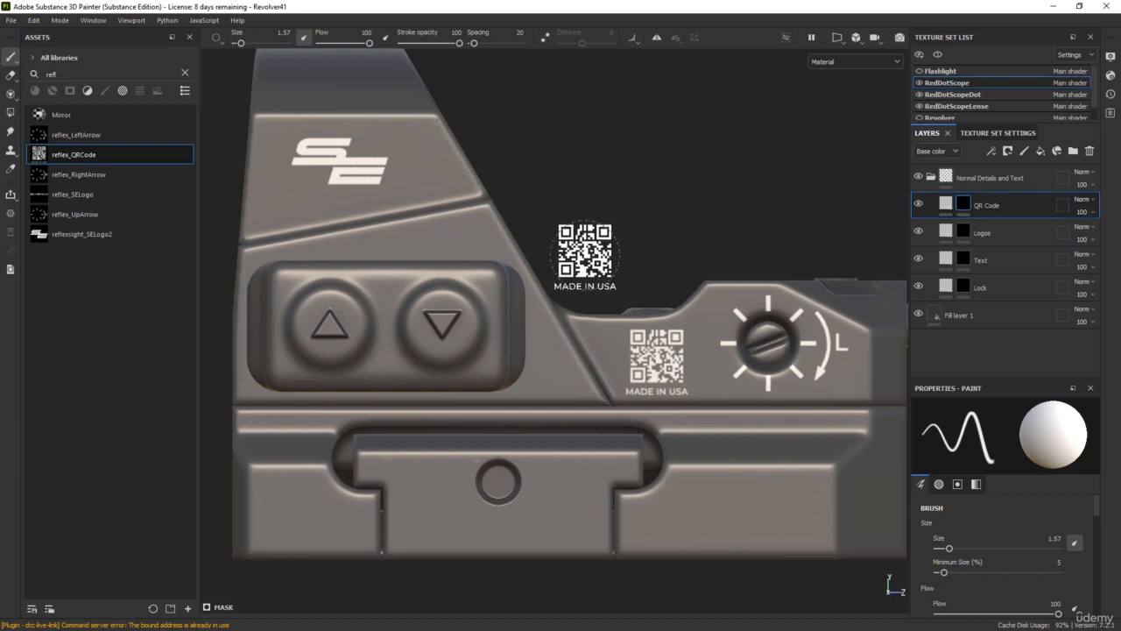
- Erase the small SE logo above the up and down buttons from the Logos layer's mask
scroll(639, 199, "down", 3)
mouse_move(640, 199)
left_mouse_down("alt")
mouse_move(650, 226)
mouse_move(625, 257)
mouse_move(625, 243)
mouse_move(290, 228)
mouse_move(548, 248)
mouse_move(842, 216)
mouse_move(832, 216)
left_mouse_up("alt")
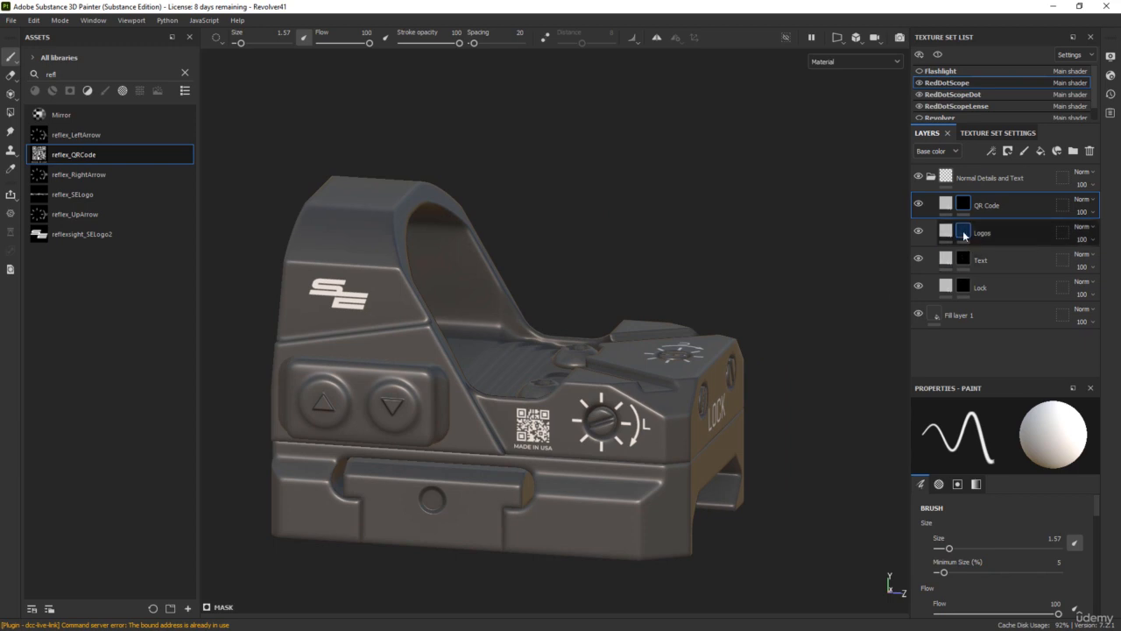
left_click(963, 232)
middle_click_drag(324, 302, 398, 268, "alt")
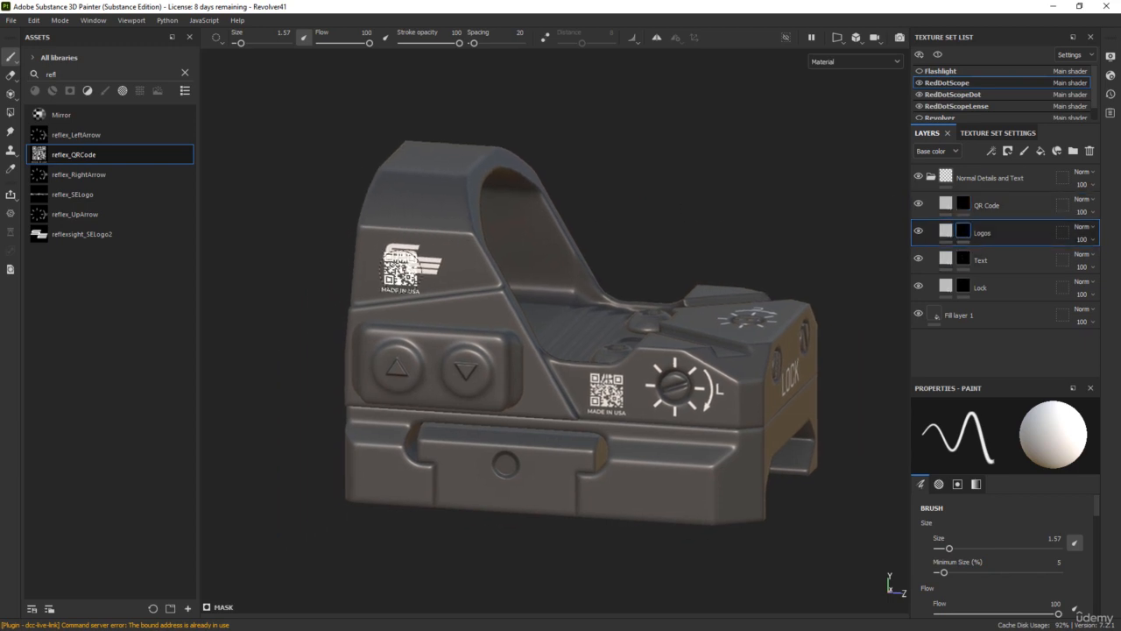
left_click(81, 234)
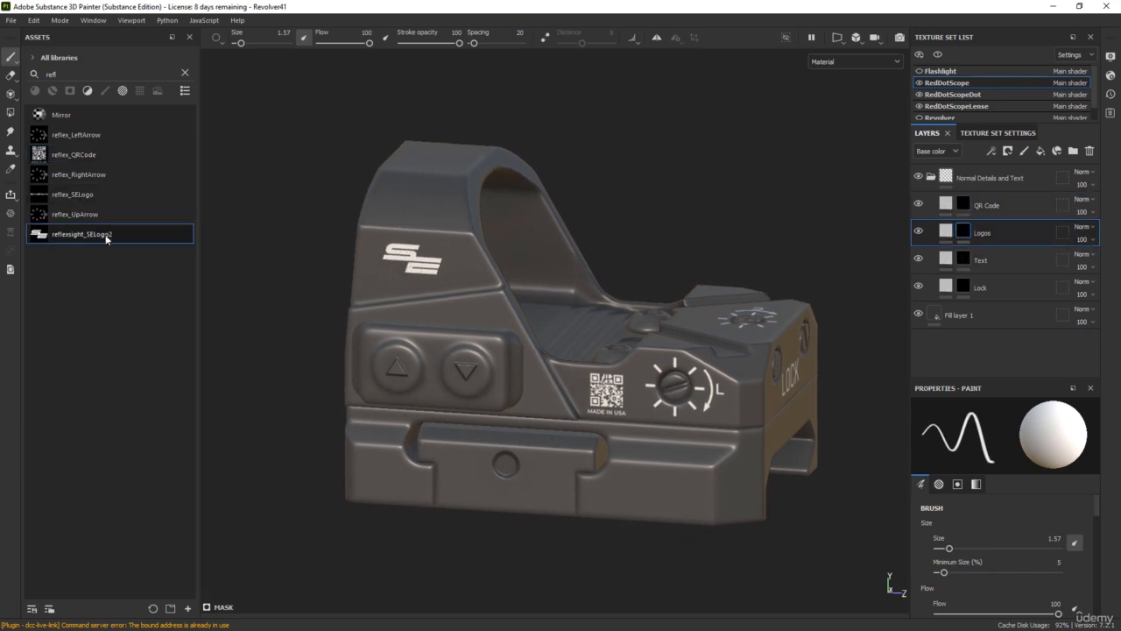
scroll(385, 259, "up", 5)
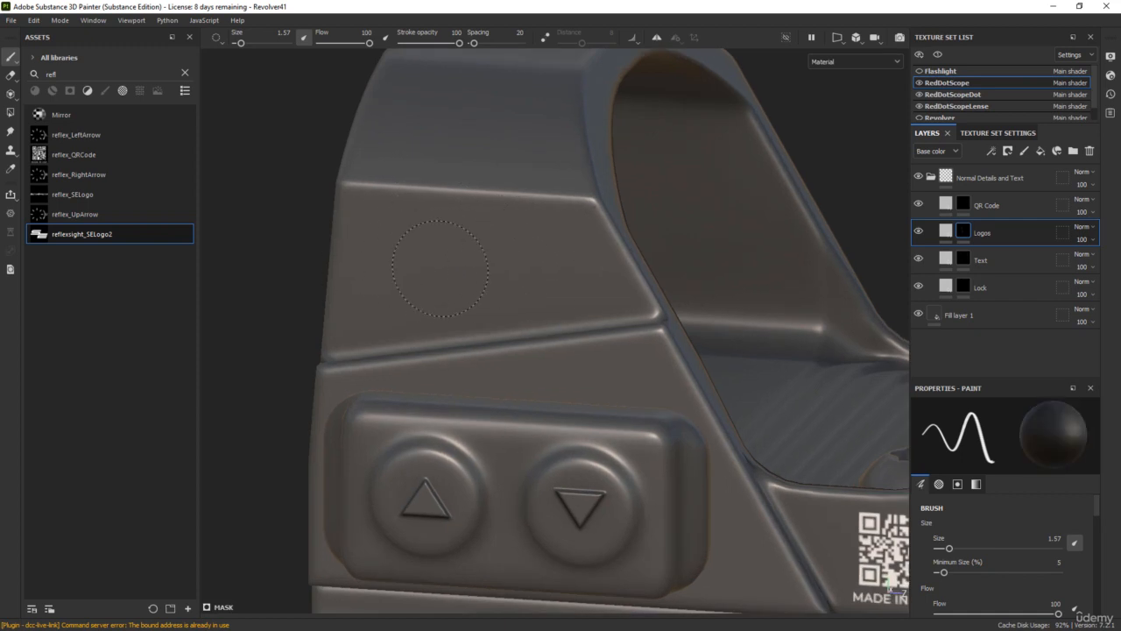
- Stamp the reflexsight_SELogo2 alpha in white at brush size 3 on the panel above the up and down buttons
left_click_drag(447, 258, 413, 237, "alt+shift")
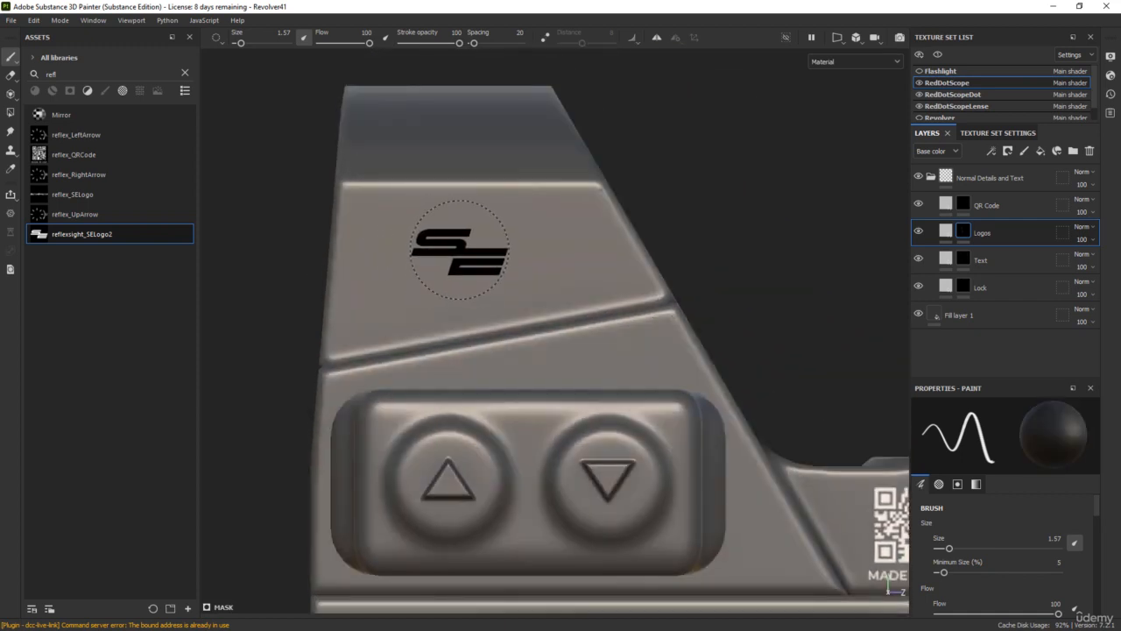
mouse_move(459, 250)
right_mouse_down("ctrl")
mouse_move(488, 250)
mouse_move(478, 248)
right_mouse_up("ctrl")
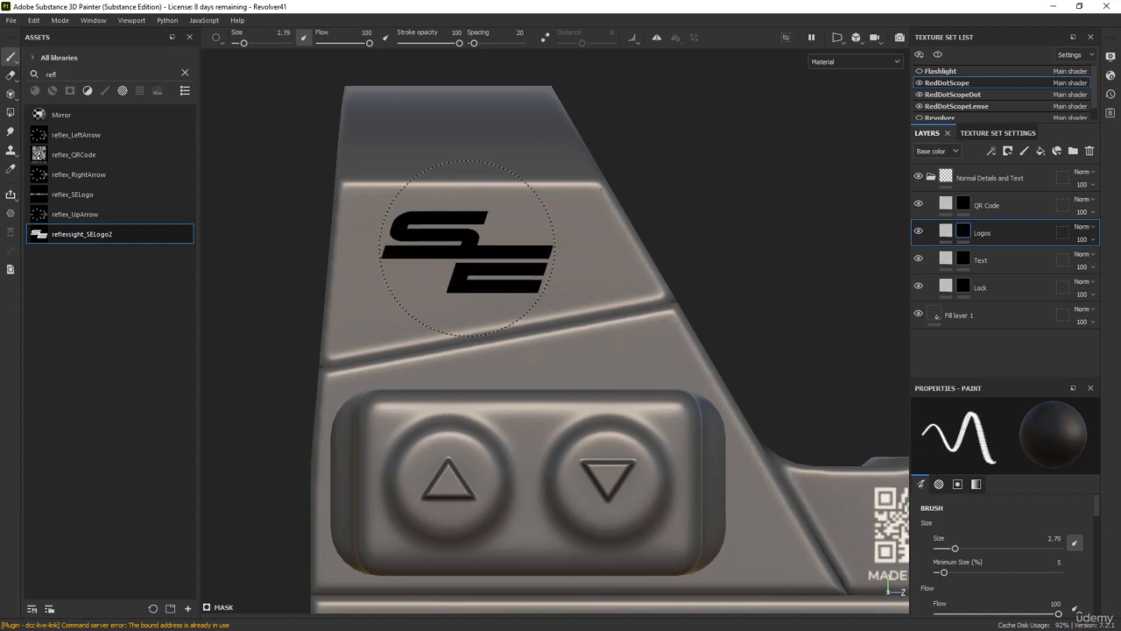
key("x")
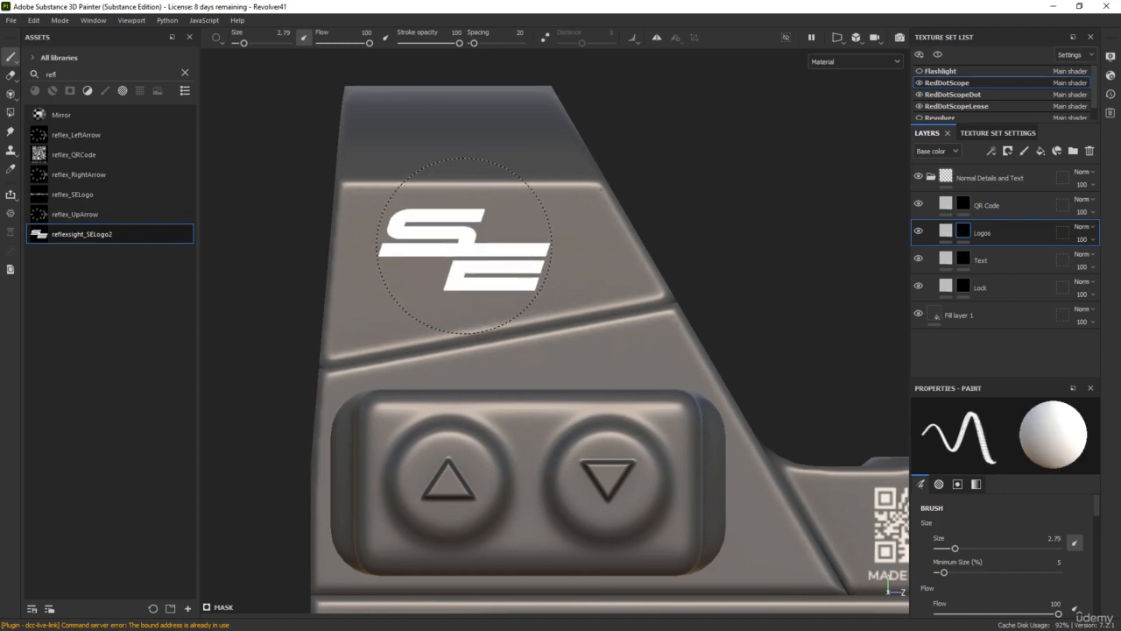
right_click_drag(464, 245, 470, 246, "ctrl")
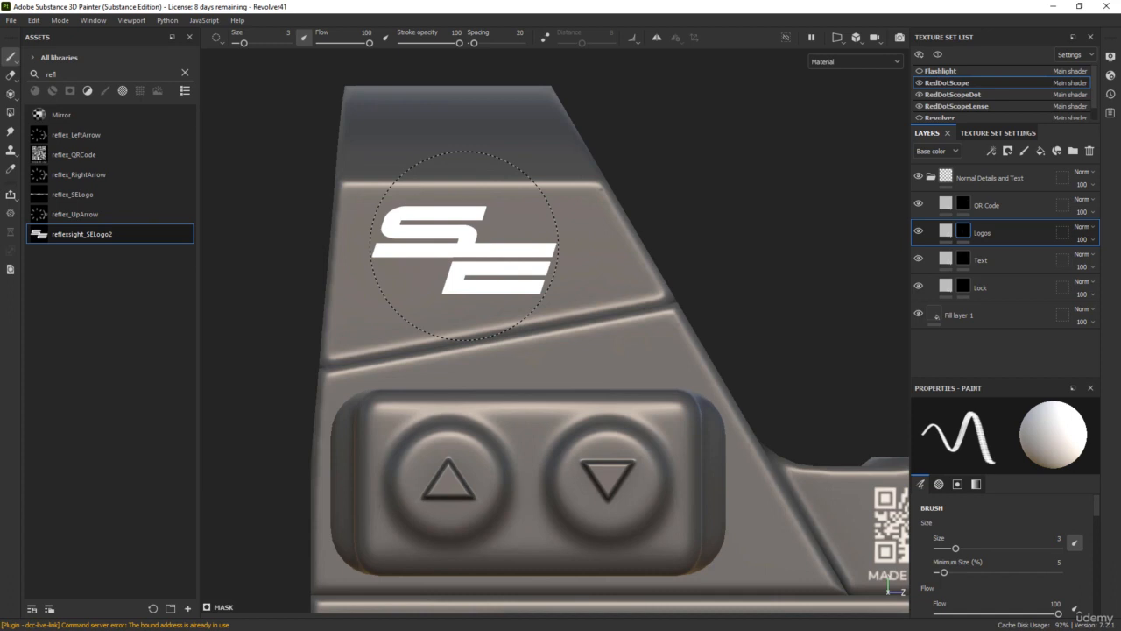
left_click(464, 246)
- Save the project as Revolver42 and hide the RedDotScopeDot and RedDotScopeLense texture sets
scroll(636, 258, "down", 5)
left_click_drag(663, 226, 750, 268, "alt")
mouse_move(471, 331)
left_mouse_down("alt")
mouse_move(697, 337)
mouse_move(490, 340)
mouse_move(621, 283)
mouse_move(590, 270)
left_mouse_up("alt")
left_click_drag(400, 190, 388, 263, "alt")
left_click_drag(752, 306, 460, 270, "alt")
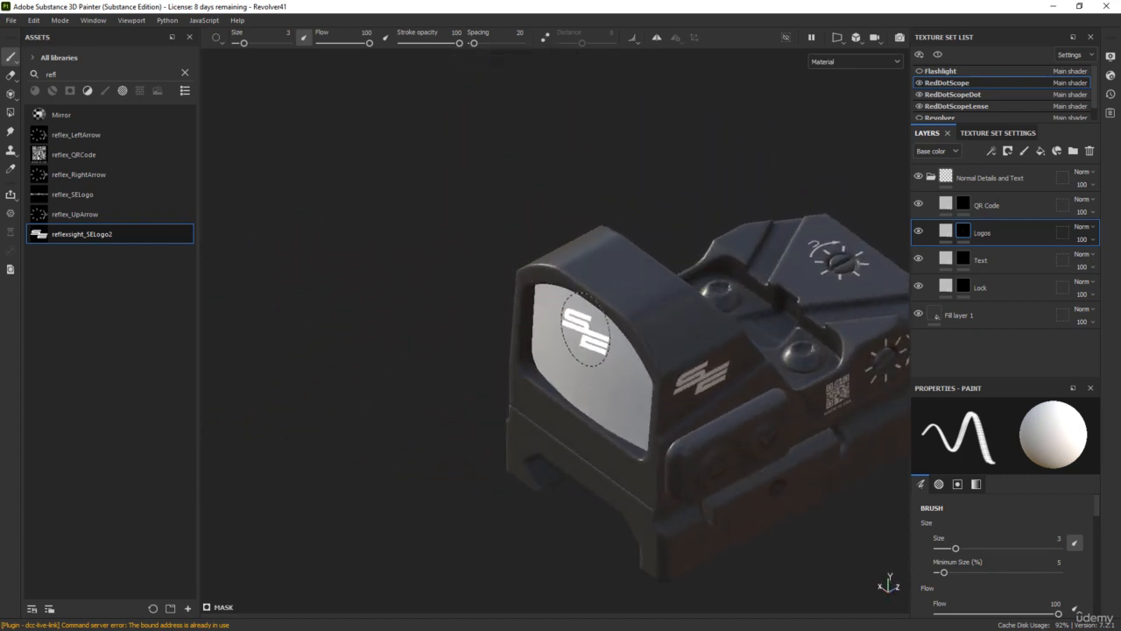
left_click_drag(585, 326, 415, 236, "alt")
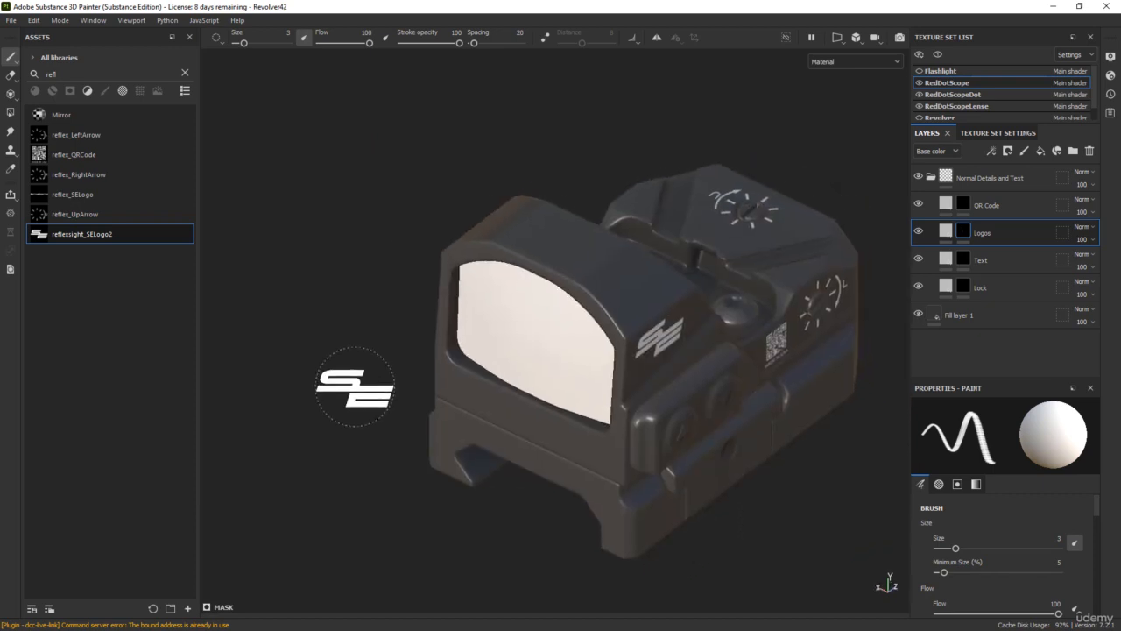
left_click_drag(368, 380, 400, 371, "alt")
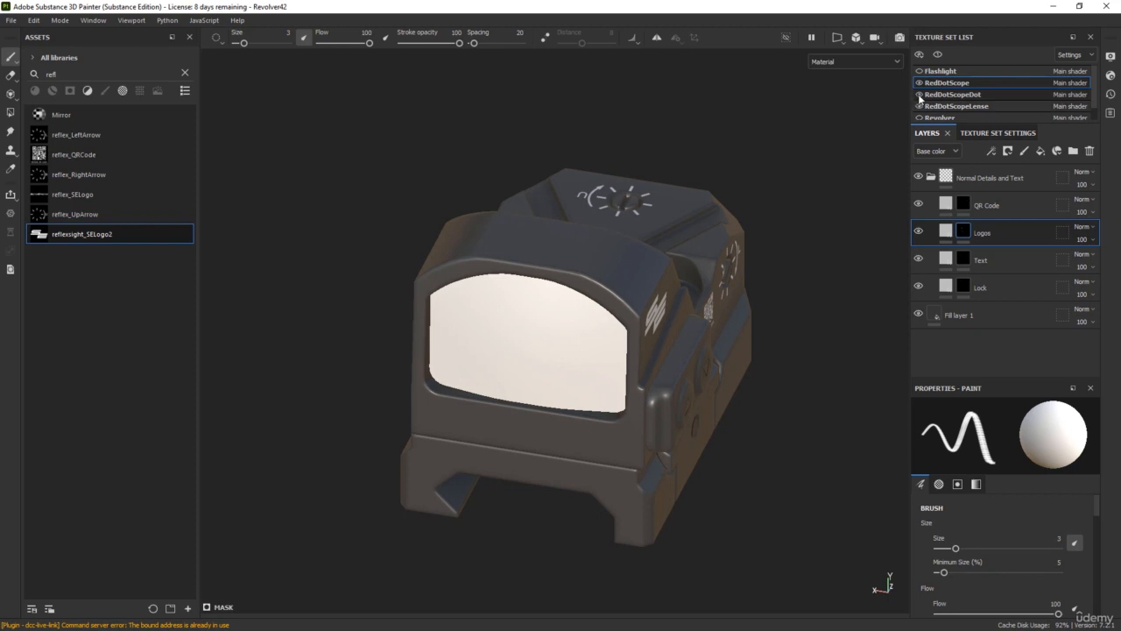
left_click(919, 106)
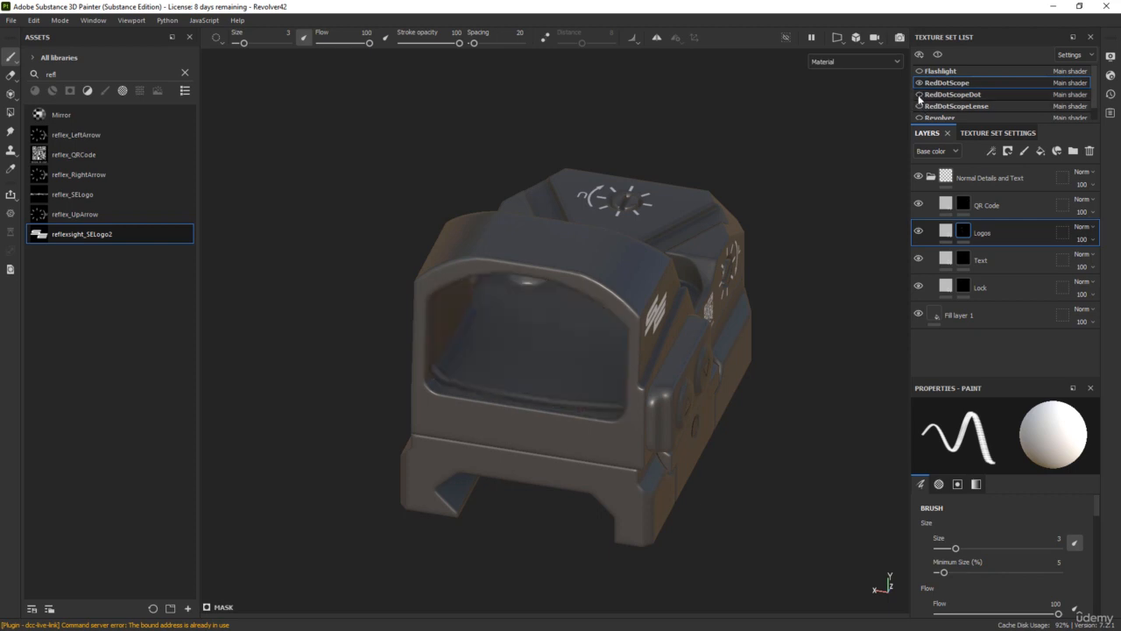
- Add a paint layer above the QR Code layer in the Normal Details and Text folder
left_click_drag(742, 131, 684, 149, "alt")
scroll(338, 363, "up", 6)
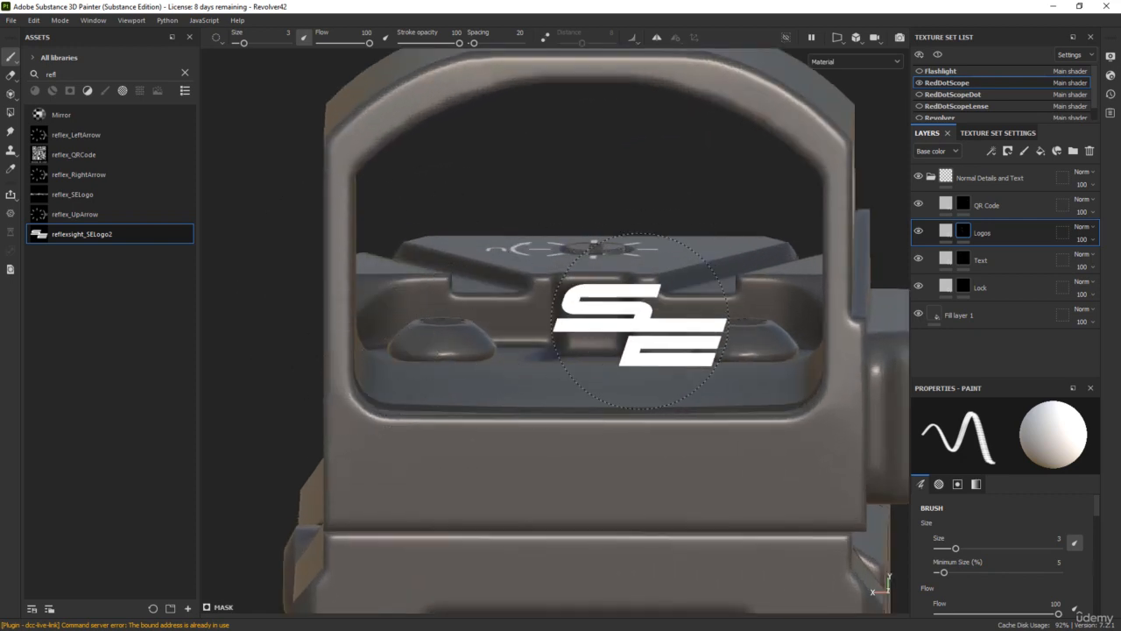
left_click(1013, 203)
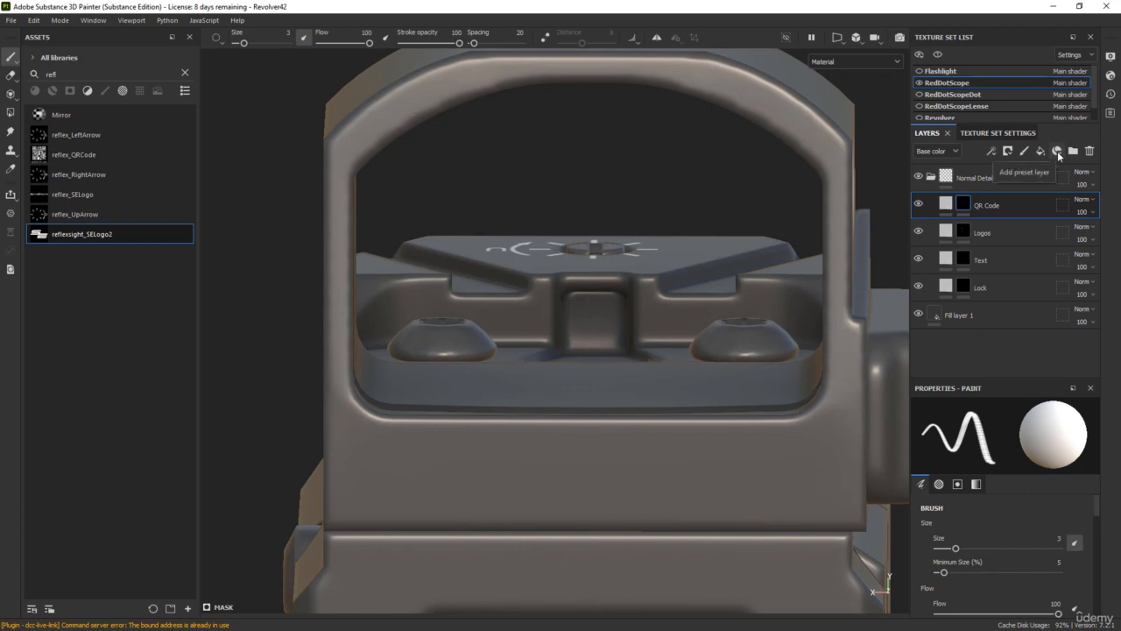
left_click(1022, 152)
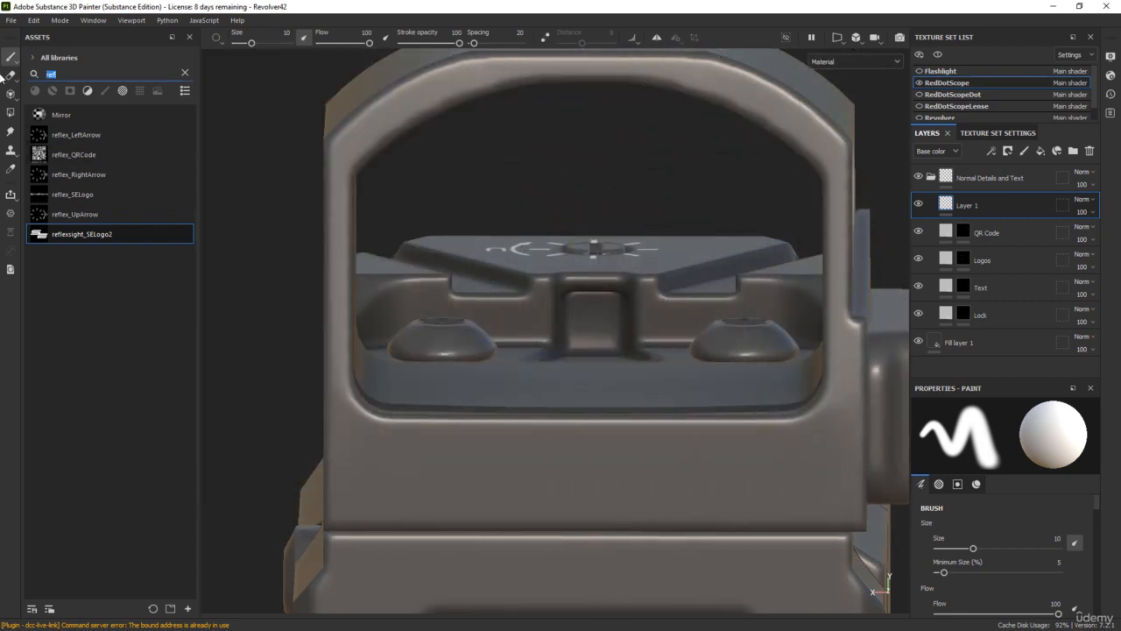
- Search the assets for "normal" and select Circle Bump Large
type("normal")
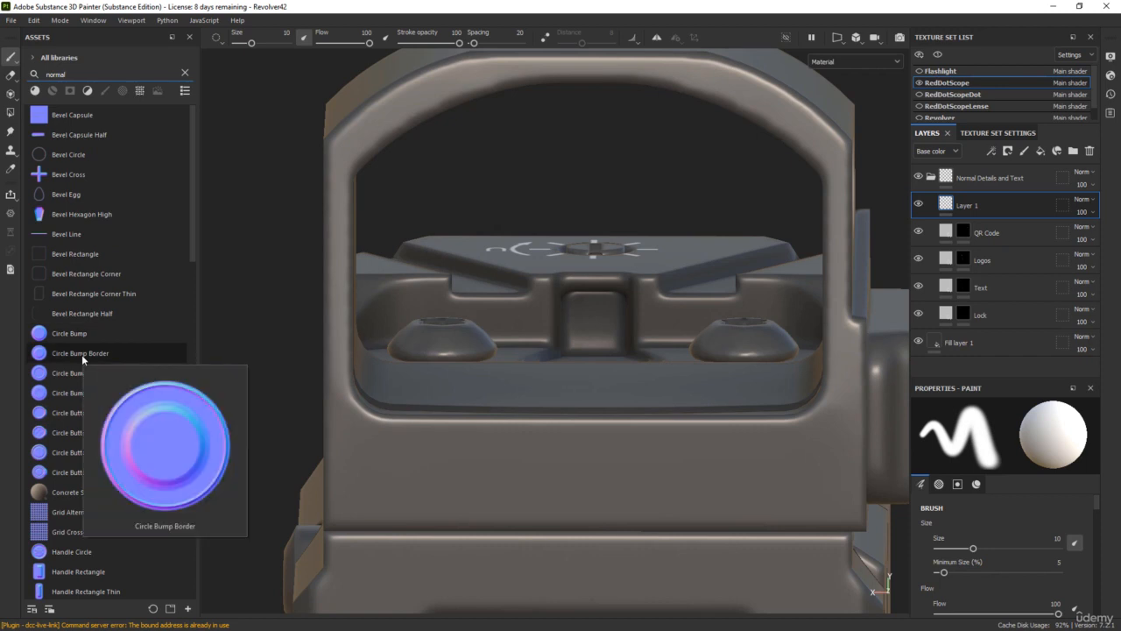
mouse_move(84, 374)
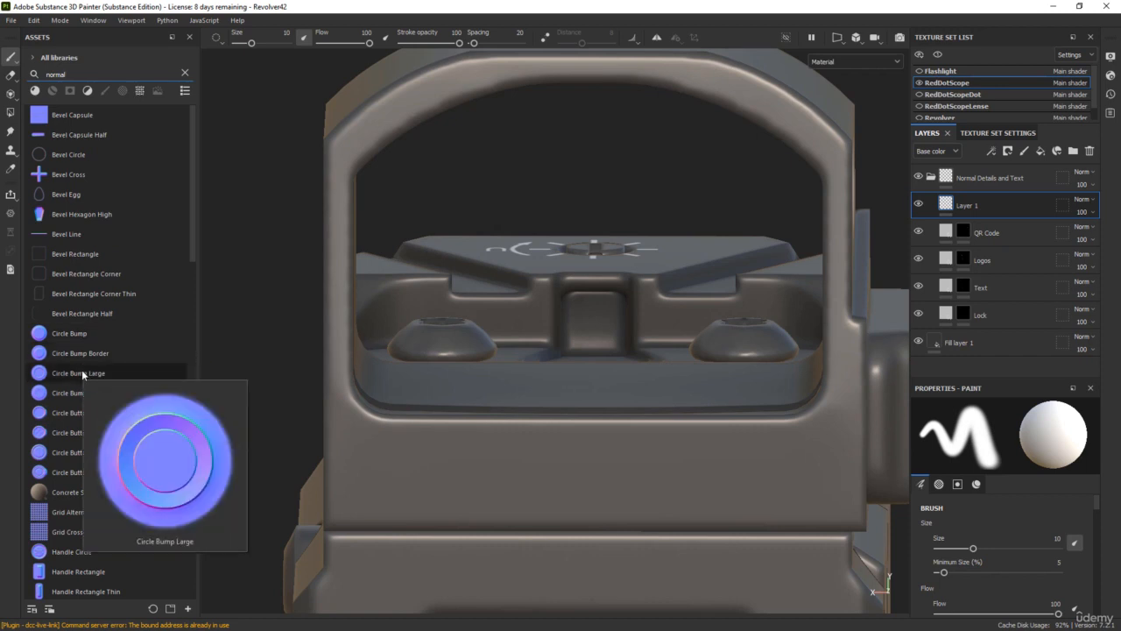
left_click(84, 374)
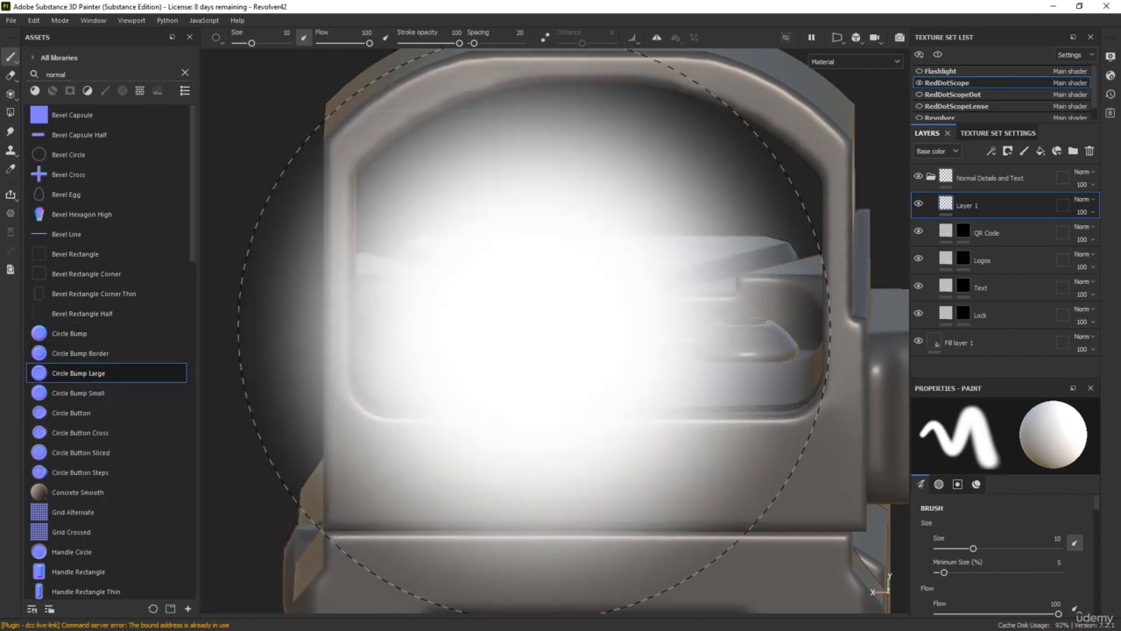
- Turn off the brush material's color, metal, rough and height channels, leaving only nrm active
scroll(1099, 505, "down", 5)
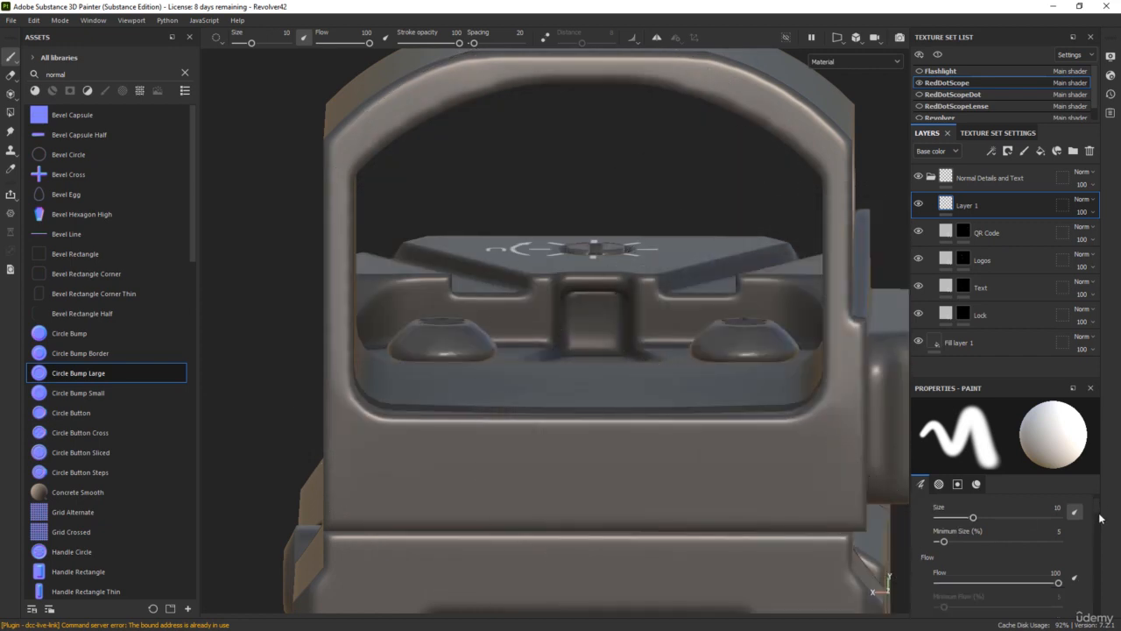
scroll(1096, 557, "down", 4)
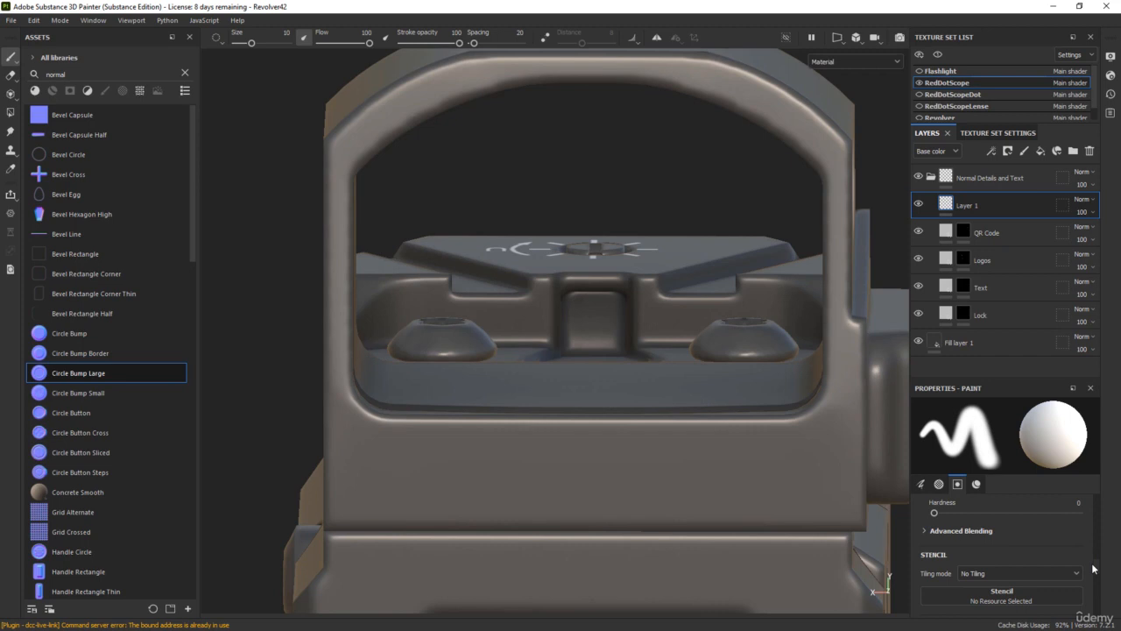
scroll(1092, 567, "down", 3)
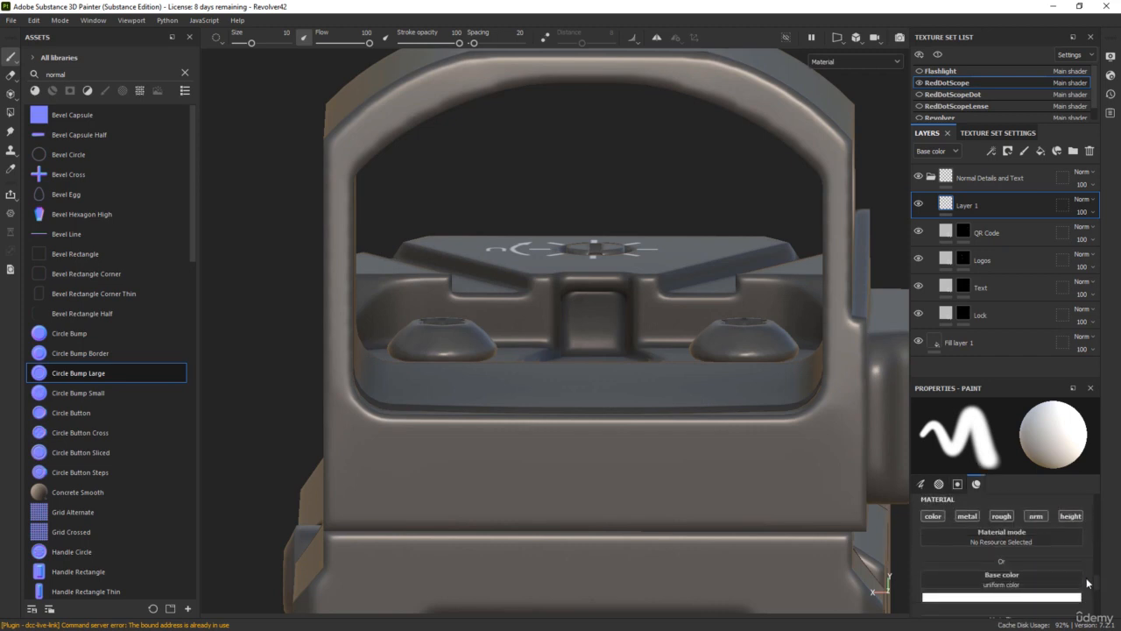
left_click(933, 512)
left_click(967, 511)
left_click(1001, 512)
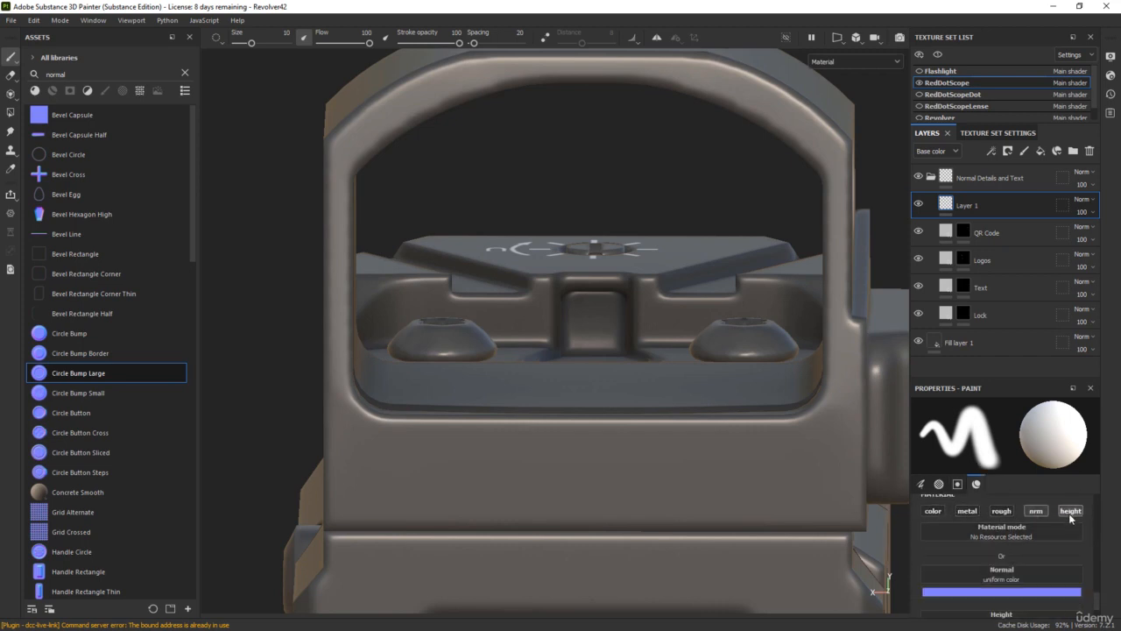
left_click(1071, 513)
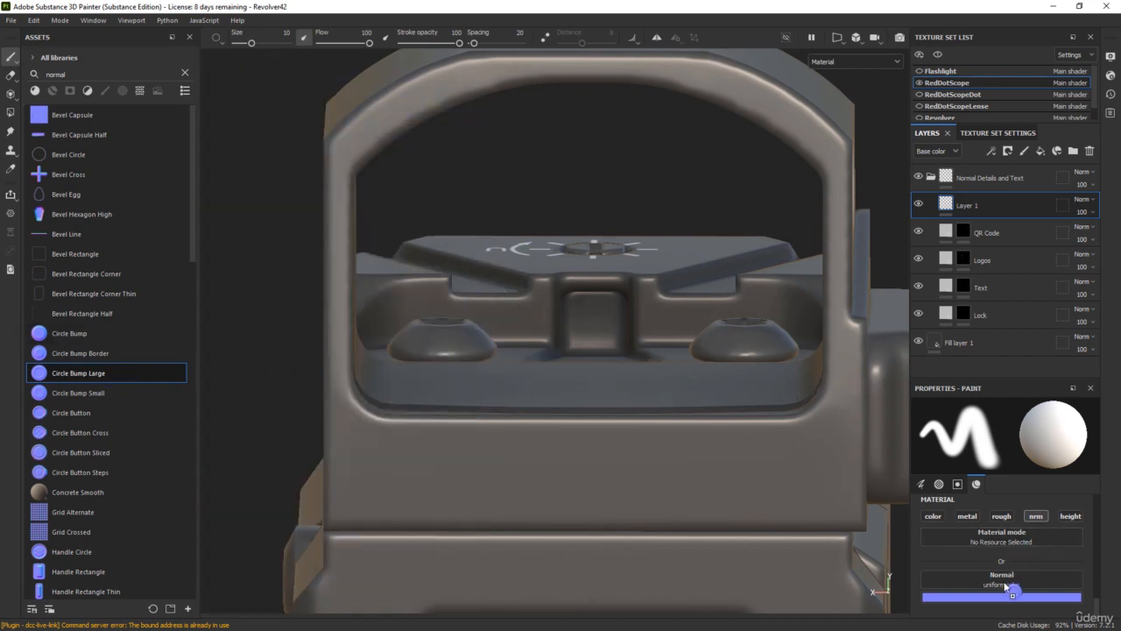
- Assign Circle Bump Large as the brush's normal and stamp it at size 0.98 on the small square block behind the lens opening
left_click_drag(1007, 587, 1012, 589)
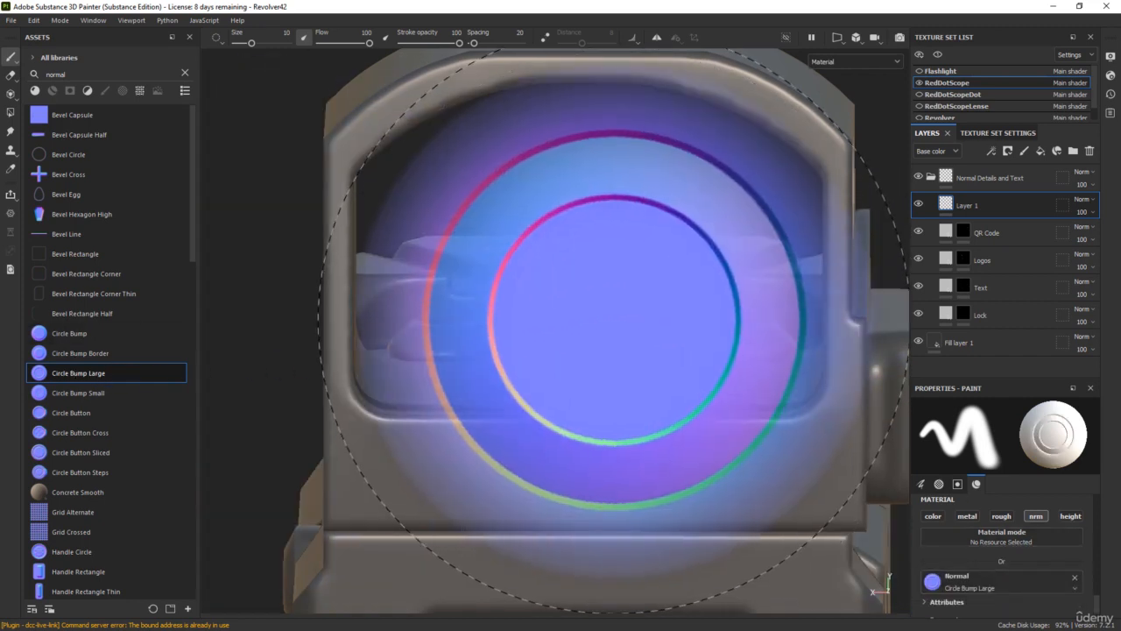
right_click_drag(613, 330, 612, 314, "ctrl")
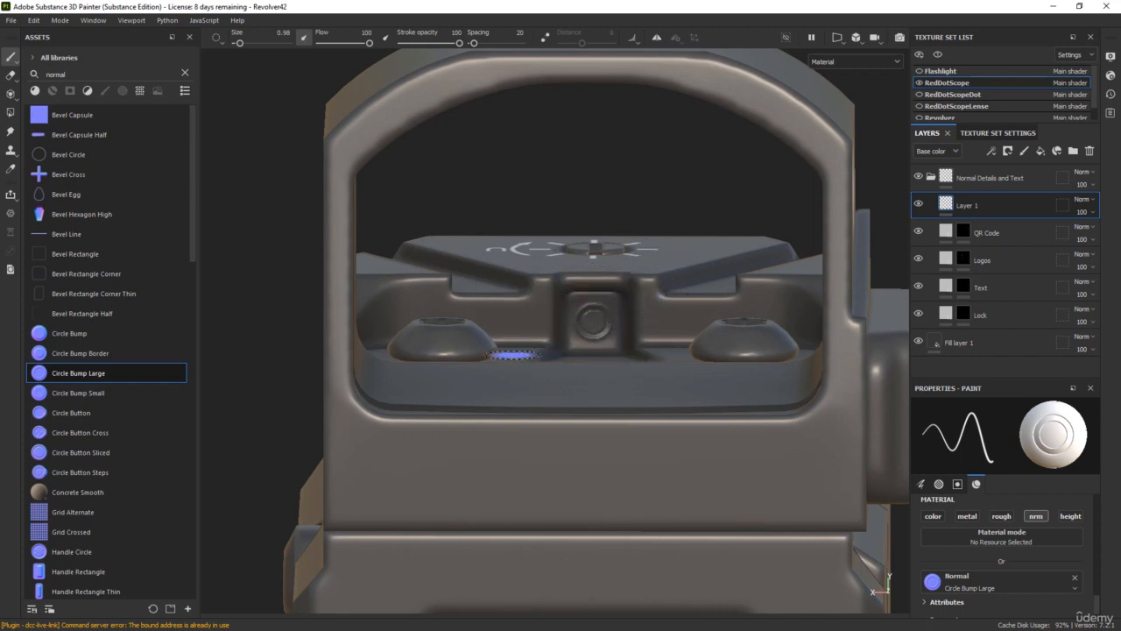
- Show the RedDotScopeDot and RedDotScopeLense texture sets and examine the sight's details from several sides
left_click_drag(613, 300, 611, 245, "alt")
scroll(633, 299, "down", 5)
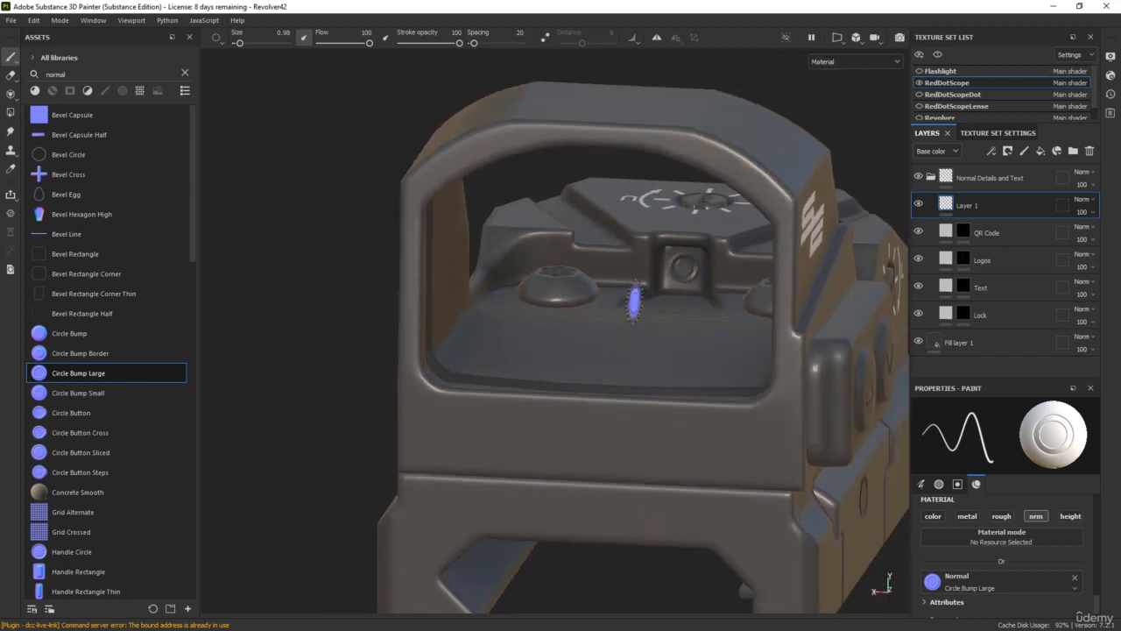
mouse_move(491, 282)
left_mouse_down("alt")
mouse_move(579, 287)
mouse_move(459, 262)
mouse_move(437, 290)
left_mouse_up("alt")
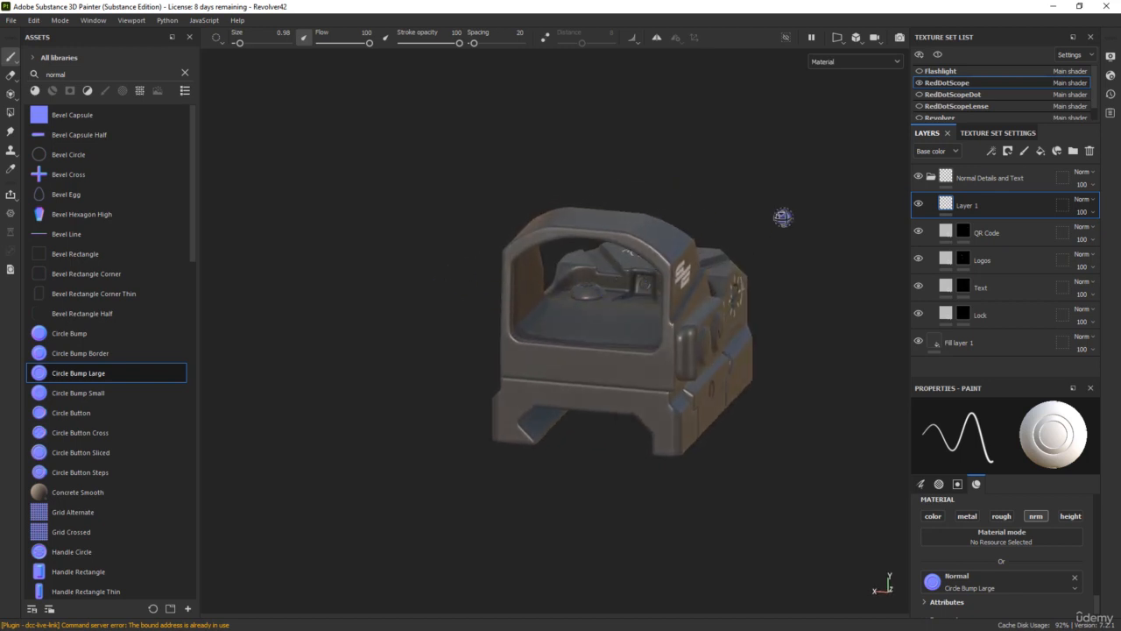
left_click_drag(783, 217, 725, 155, "alt")
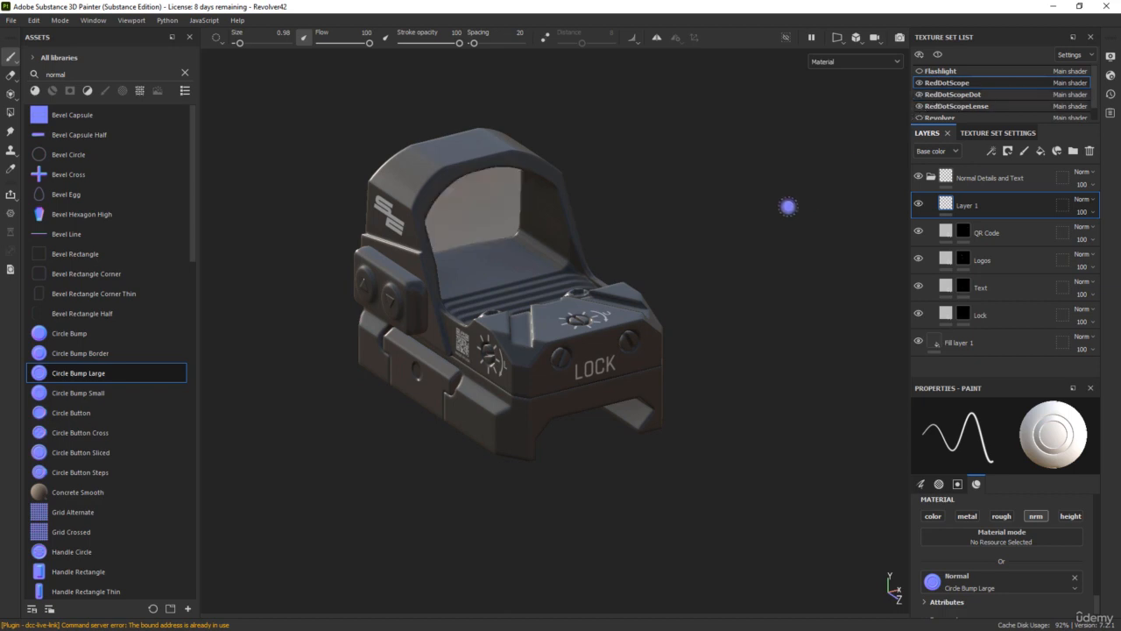
left_click_drag(598, 225, 745, 214, "alt")
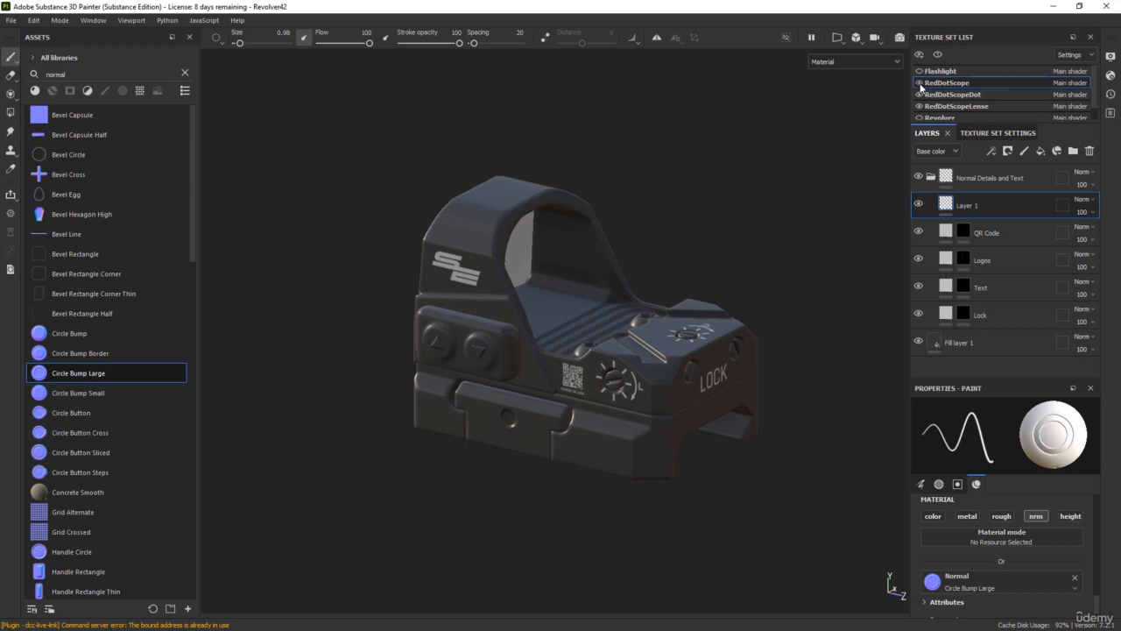
- Hide the RedDotScope, RedDotScopeDot and RedDotScopeLense texture sets and show the Flashlight texture set
left_click(919, 82)
left_click(919, 106)
left_click(918, 71)
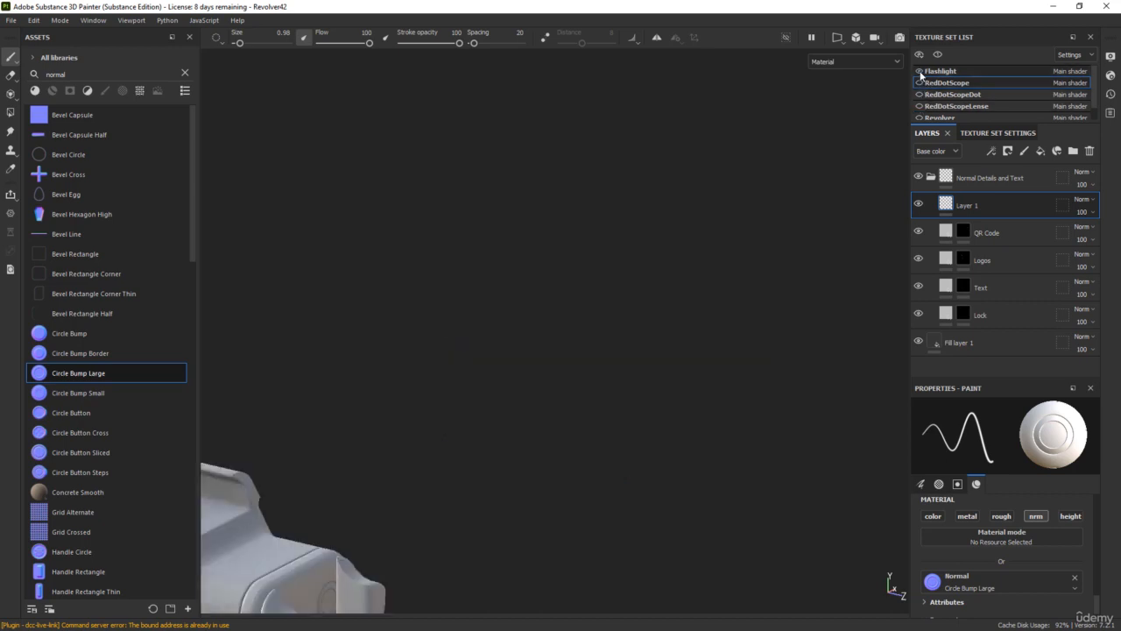
- Add a fill layer with base color 292929 to the Flashlight texture set
middle_click_drag(452, 441, 814, 285, "alt")
left_click_drag(563, 272, 683, 260, "alt")
middle_click_drag(515, 483, 565, 384, "alt")
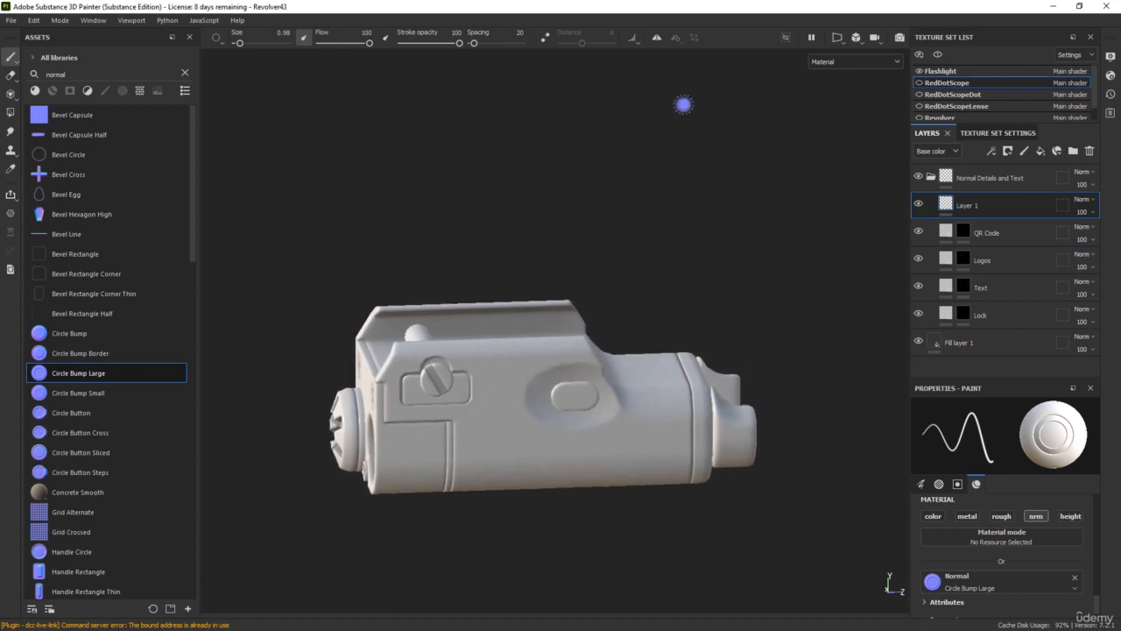
left_click(939, 72)
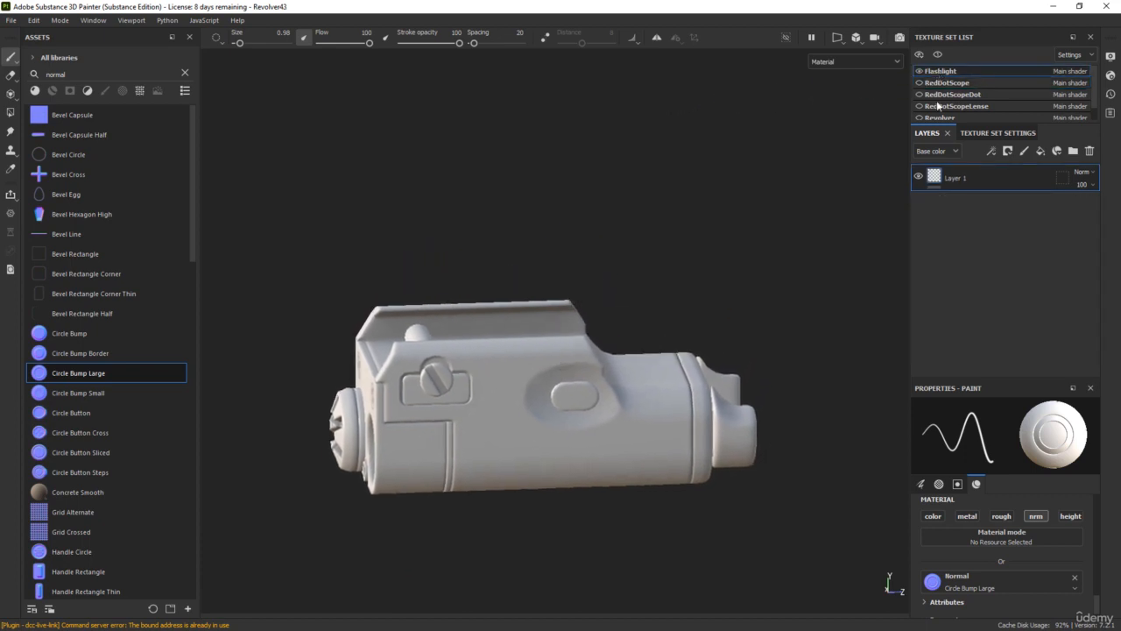
left_click(1041, 153)
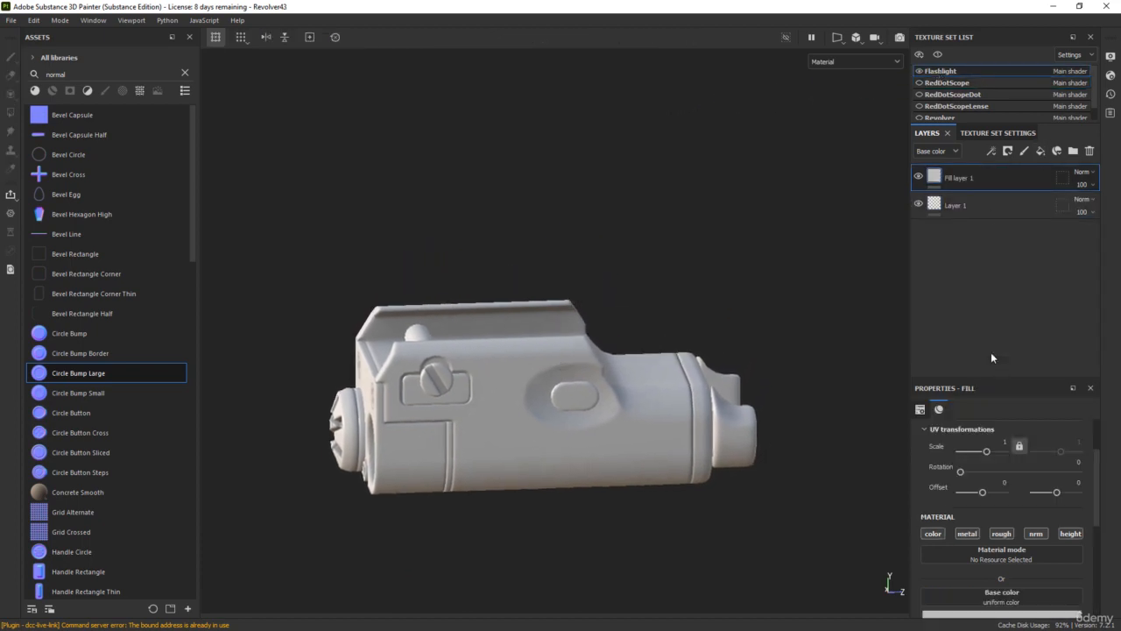
left_click(970, 614)
left_click(949, 569)
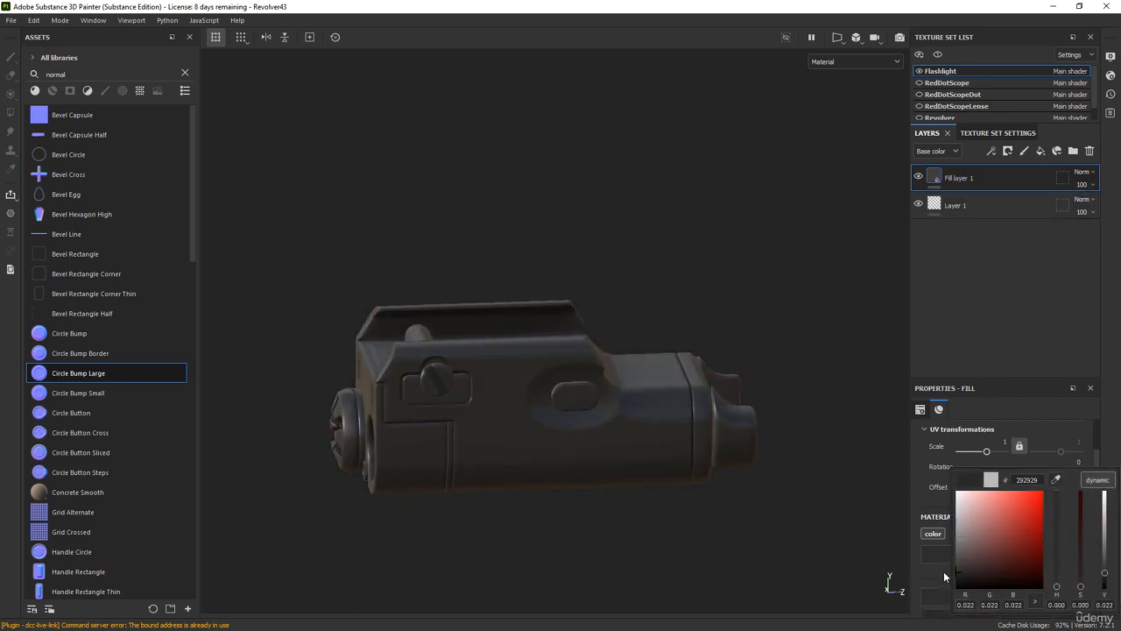
- Copy the Normal details and Text folder from the Revolver texture set and paste it above Flashlight's Fill layer 1
left_click(941, 117)
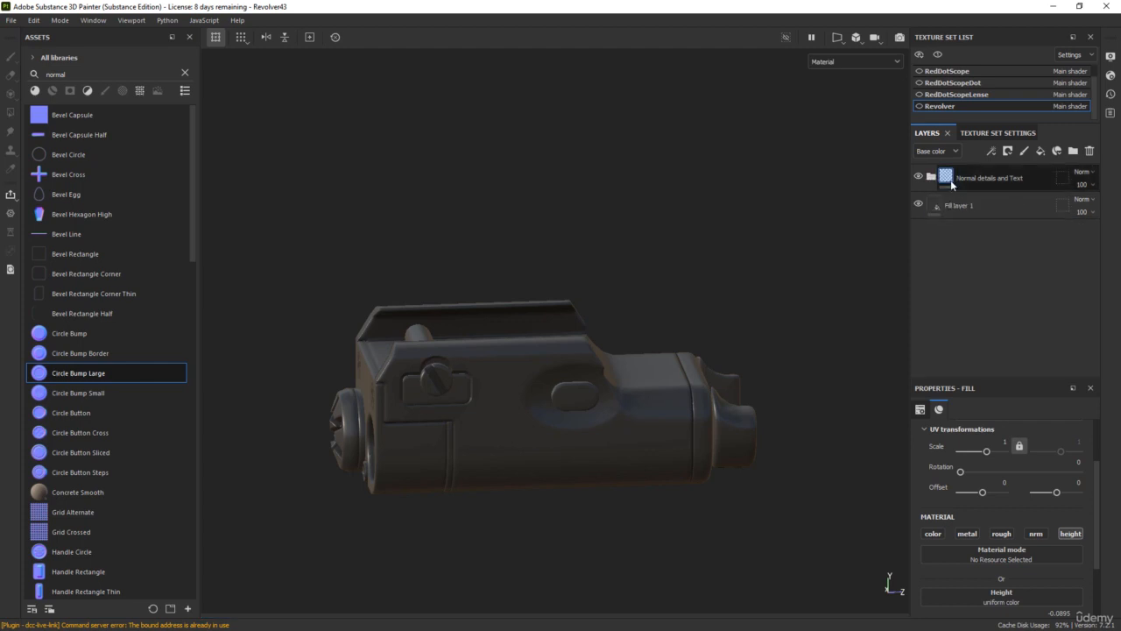
right_click(993, 179)
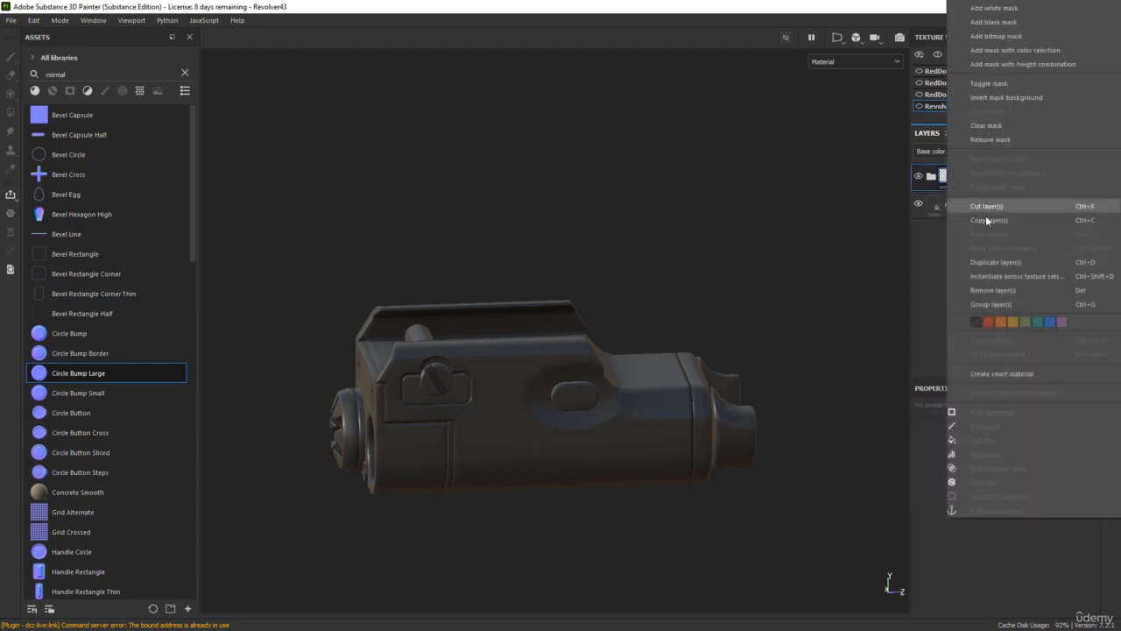
left_click(985, 219)
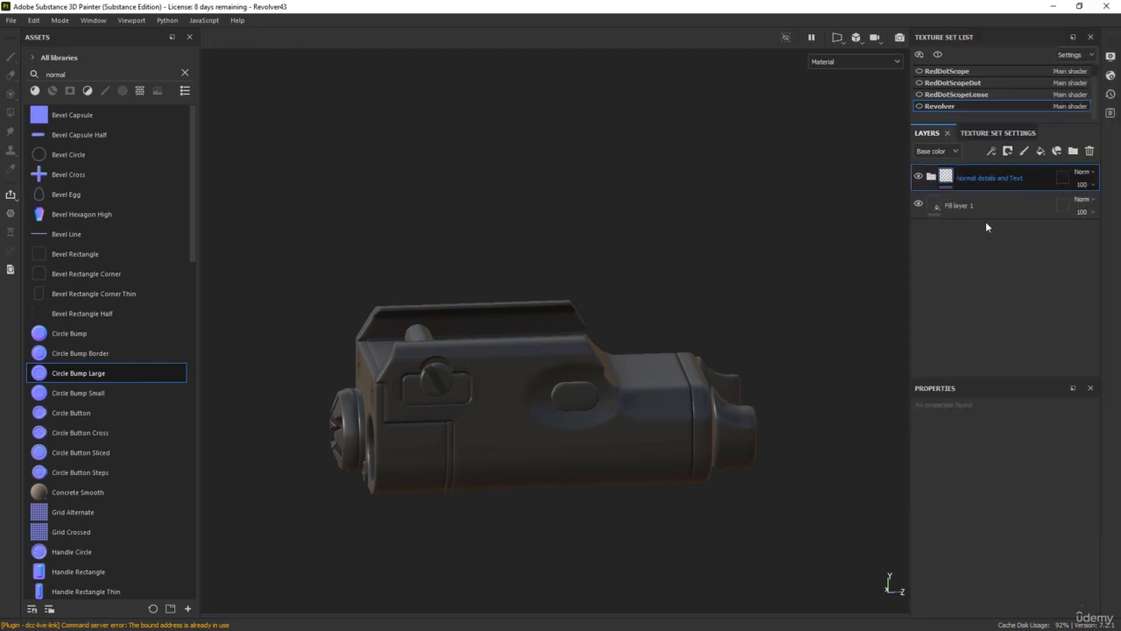
scroll(940, 78, "up", 2)
left_click(941, 71)
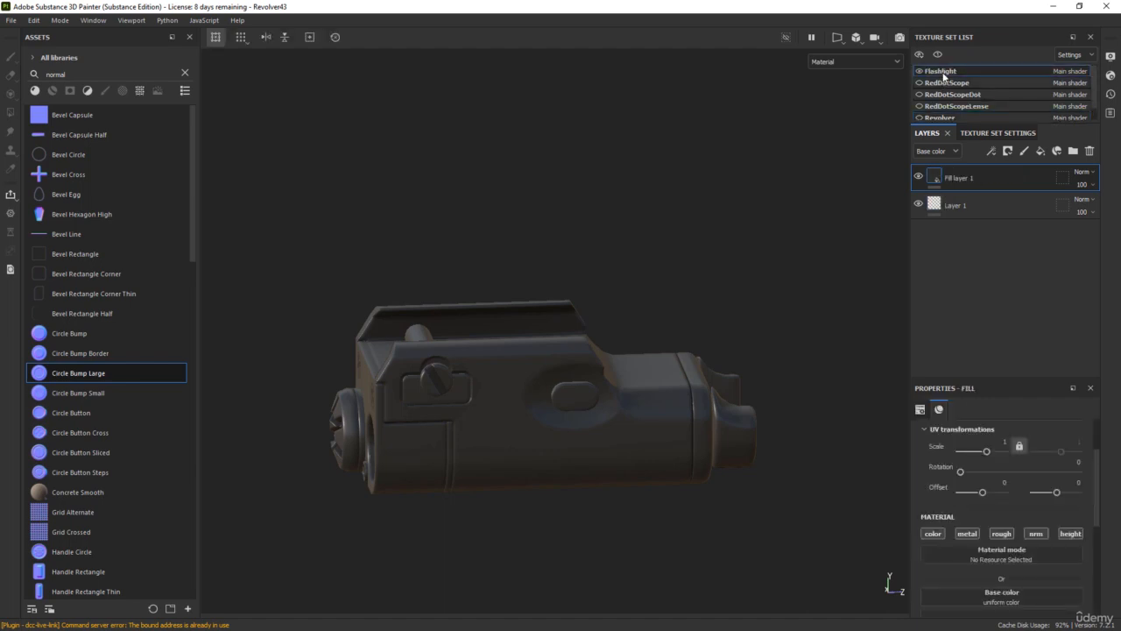
right_click(991, 178)
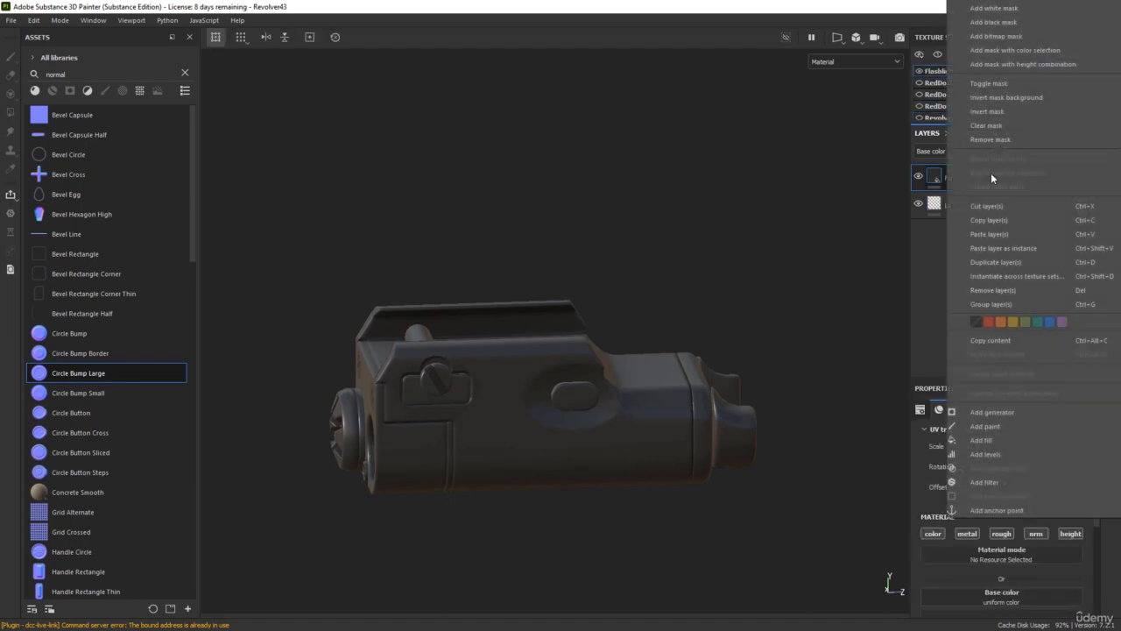
left_click(989, 234)
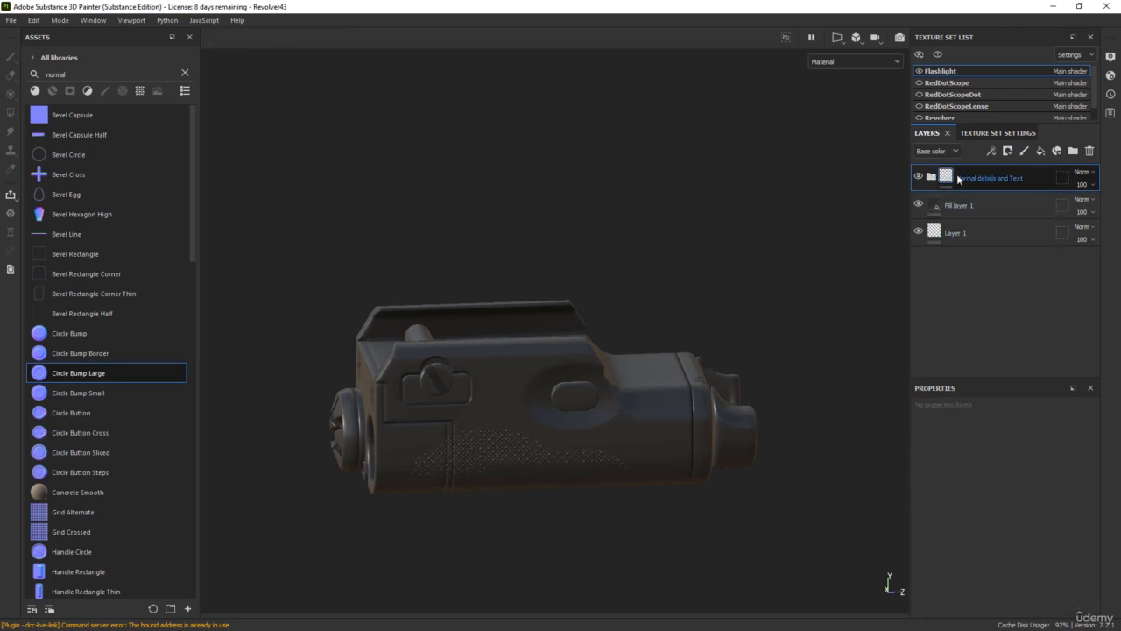
- Delete every layer inside the pasted Normal details and Text folder except the Inner Barrel folder
left_click(931, 176)
left_click(942, 204)
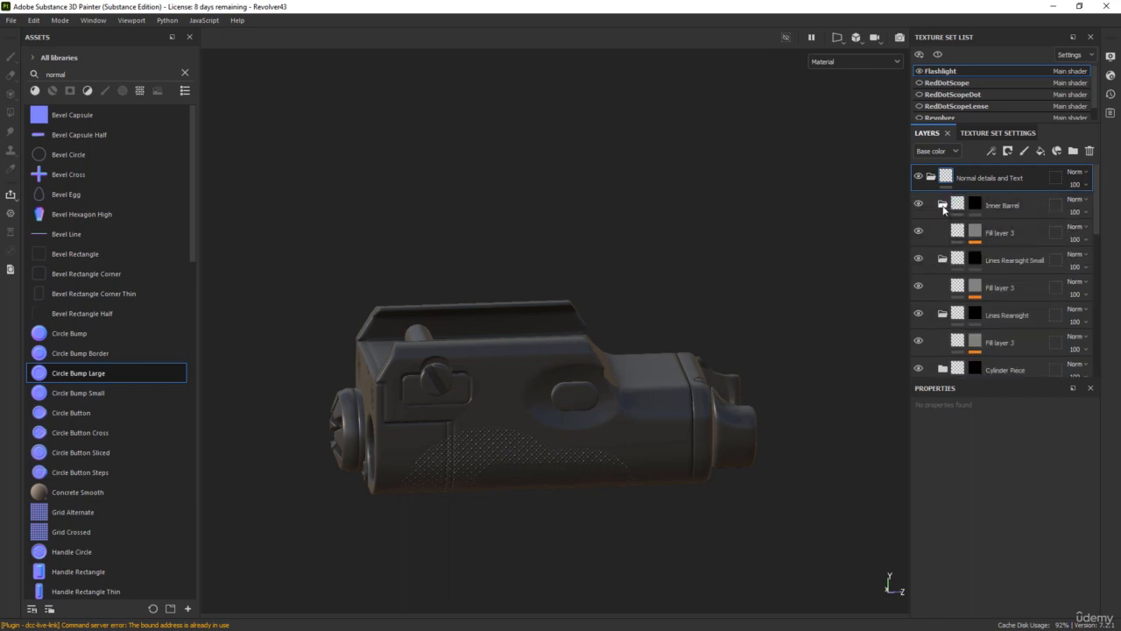
left_click(943, 233)
left_click(942, 259)
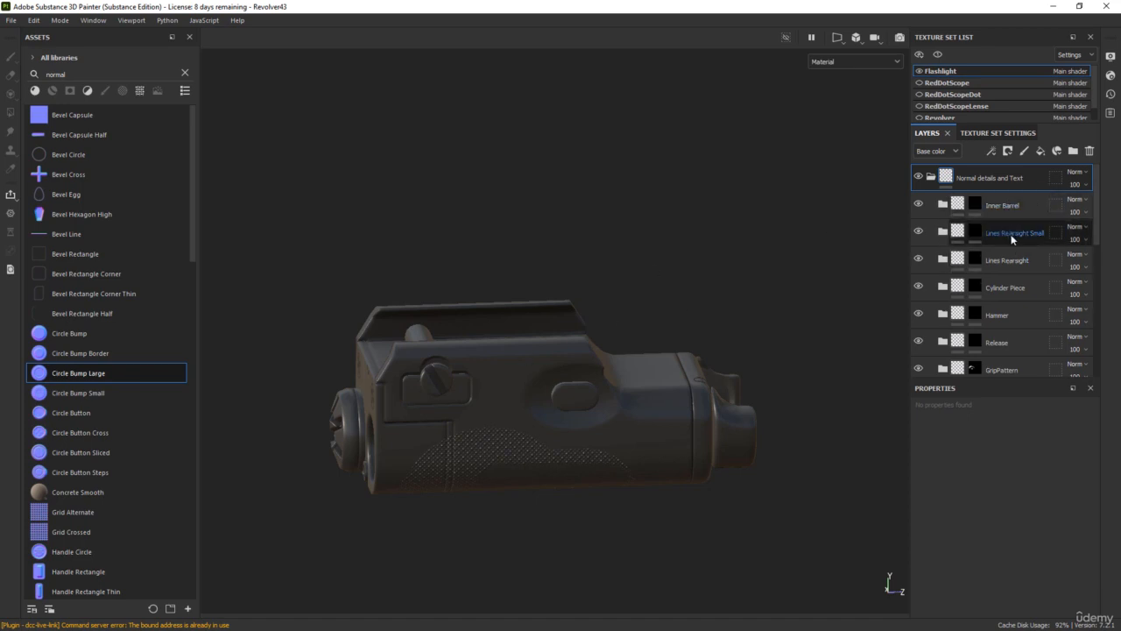
scroll(1012, 237, "down", 6)
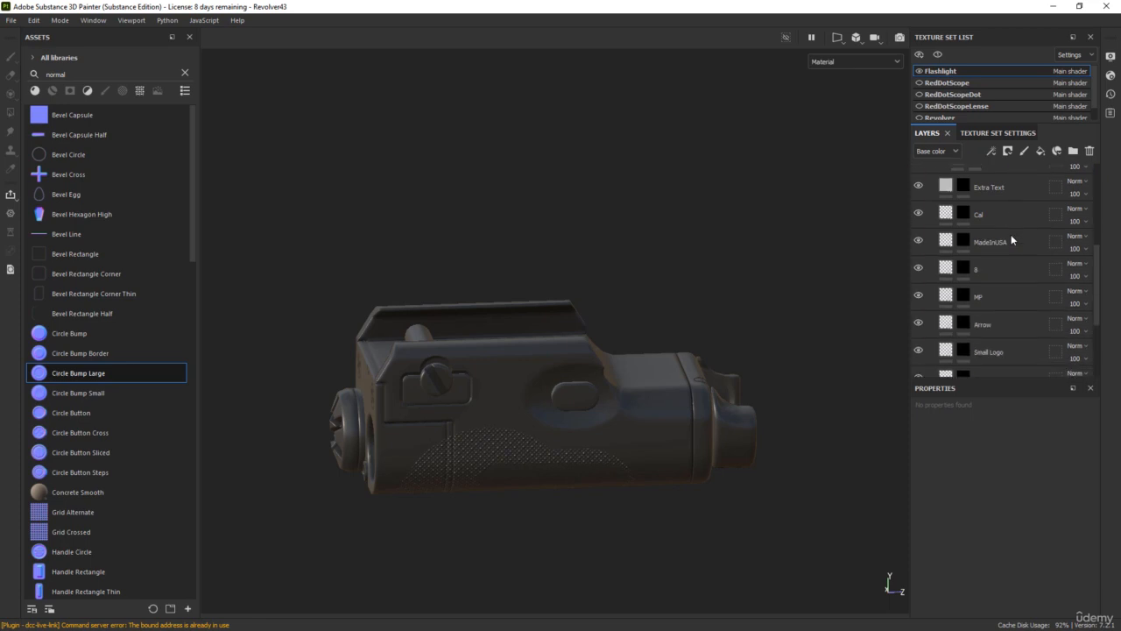
scroll(1009, 350, "down", 2)
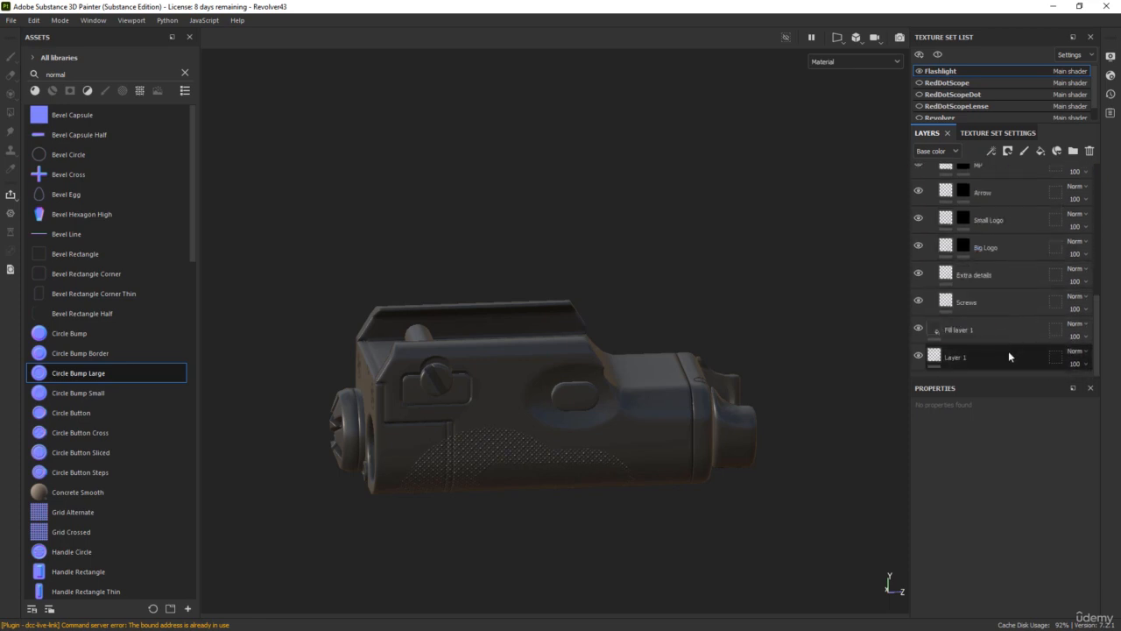
scroll(1010, 299, "up", 8)
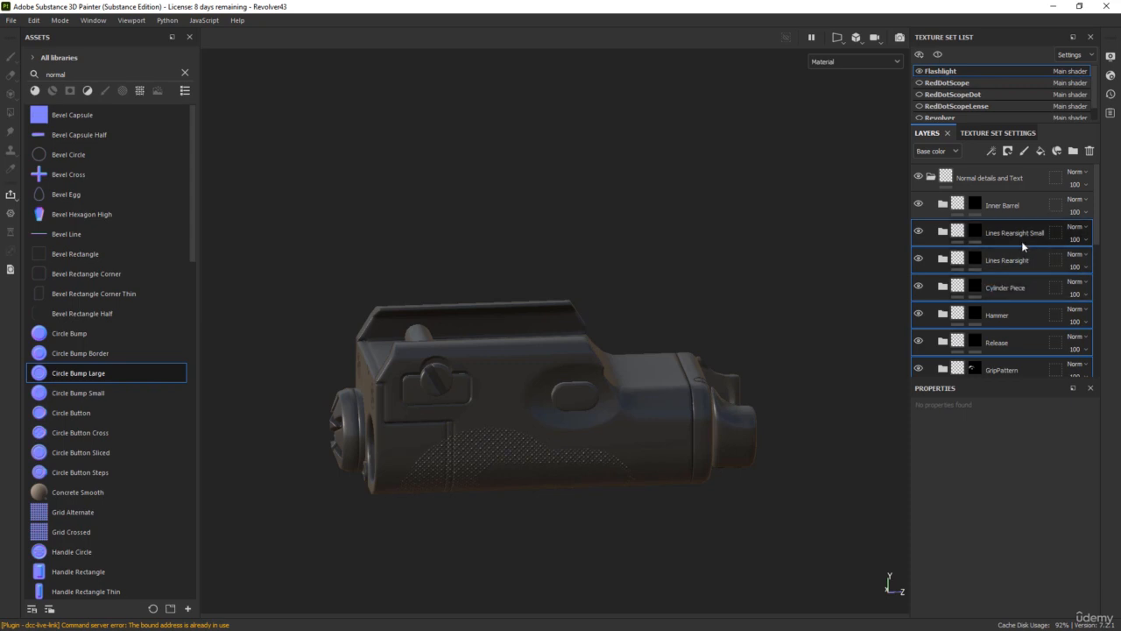
left_click(1090, 152)
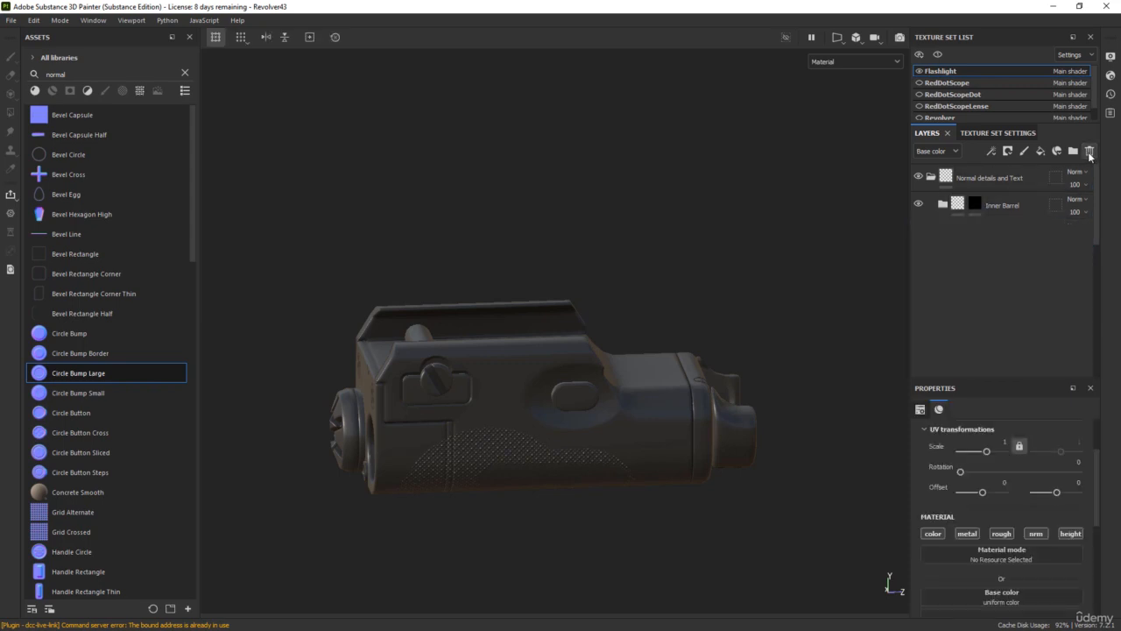
- Reset the Inner Barrel folder to a black mask and reveal only the oval side button using UV chunk polygon fill
right_click(973, 205)
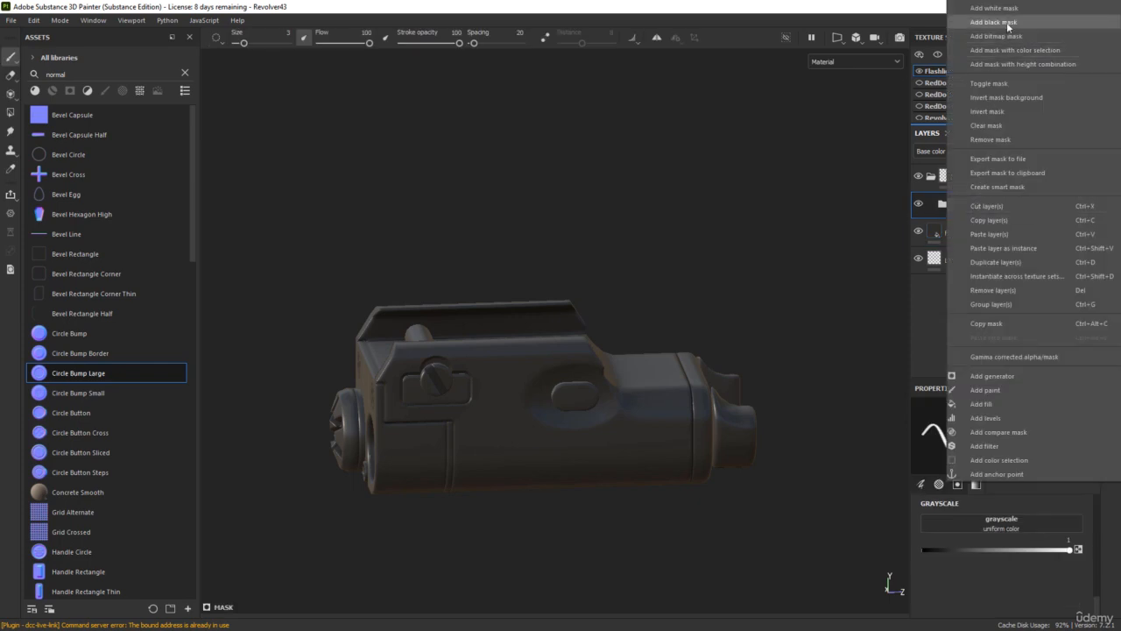
left_click(1007, 23)
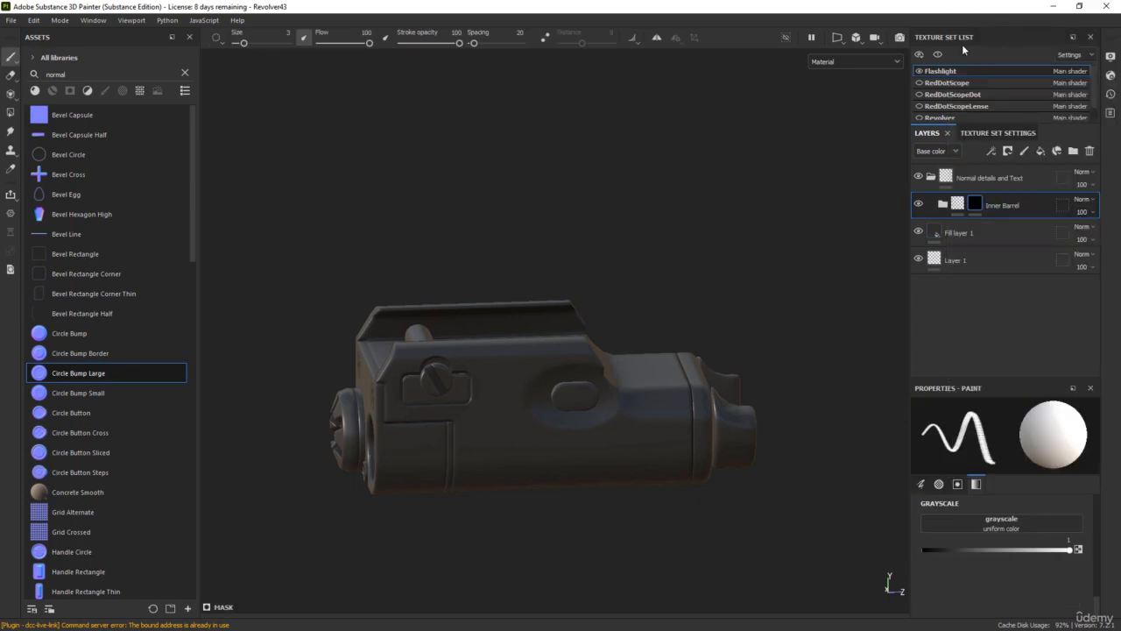
left_click(11, 114)
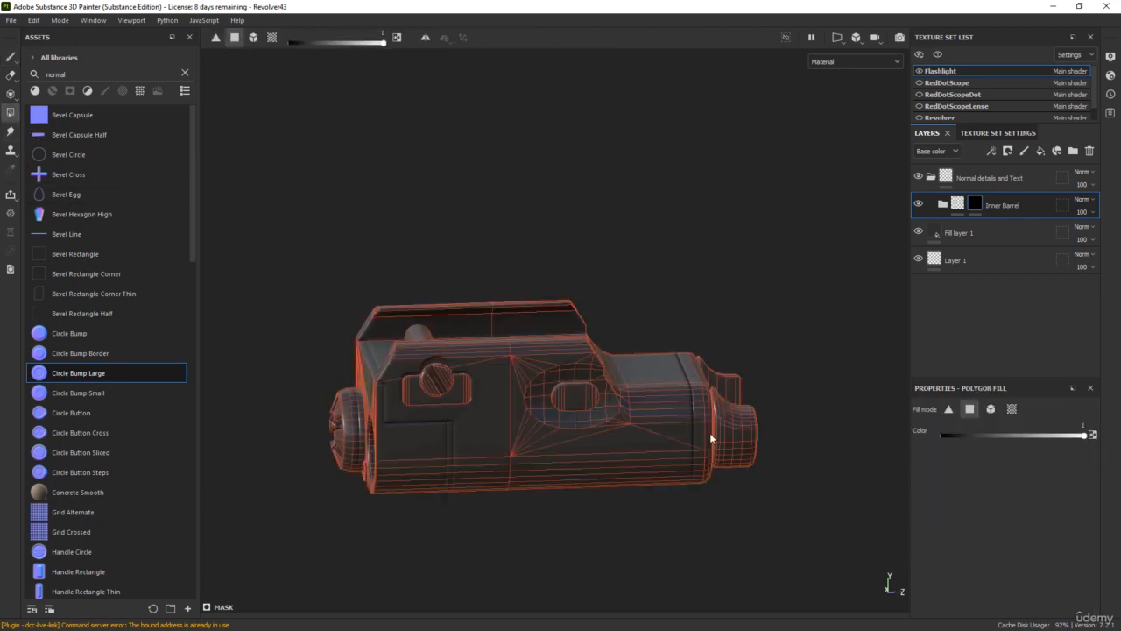
left_click(1012, 409)
scroll(596, 387, "up", 6)
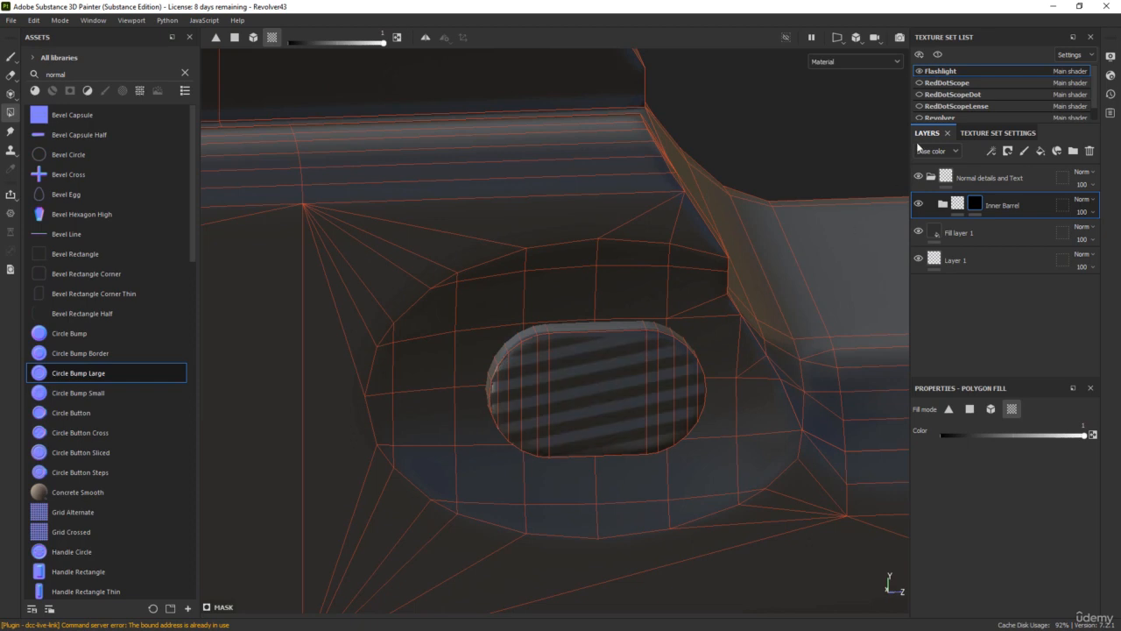
- Set the rotation of the gradient in Fill layer 3's mask to 0 so the button's stripes run straight
left_click(944, 205)
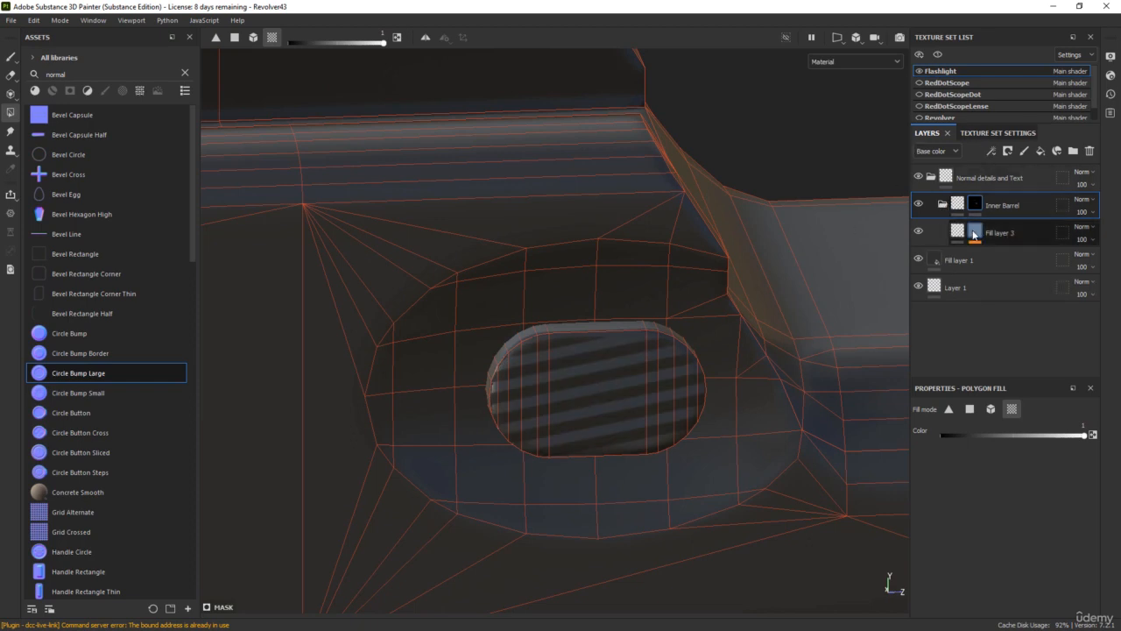
left_click(974, 234)
left_click(1006, 251)
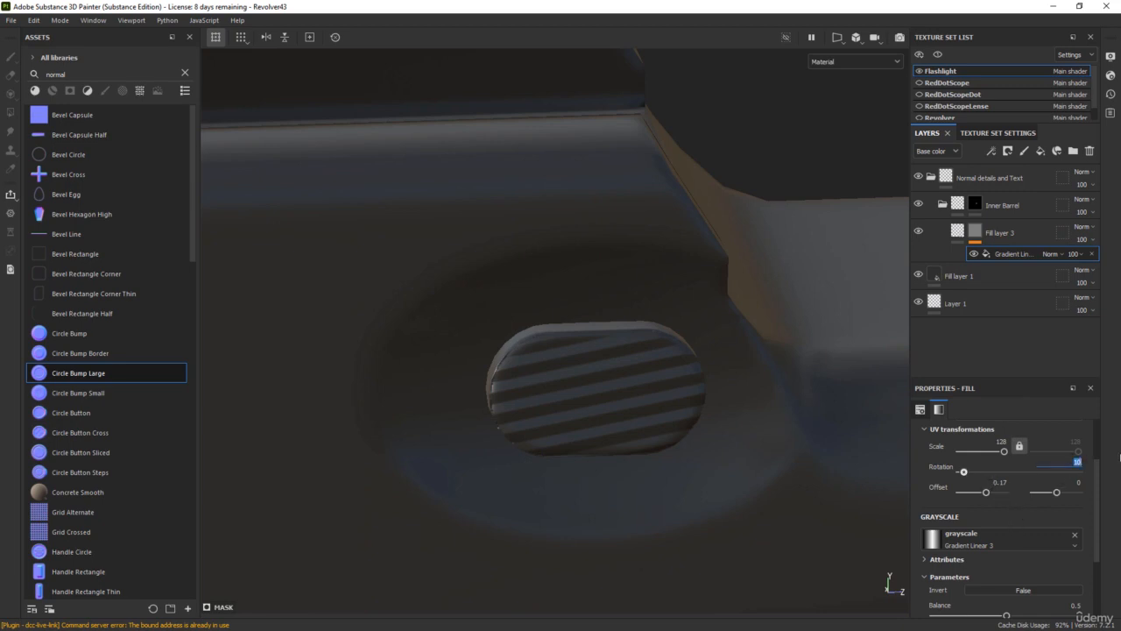
key("Return")
scroll(615, 321, "down", 4)
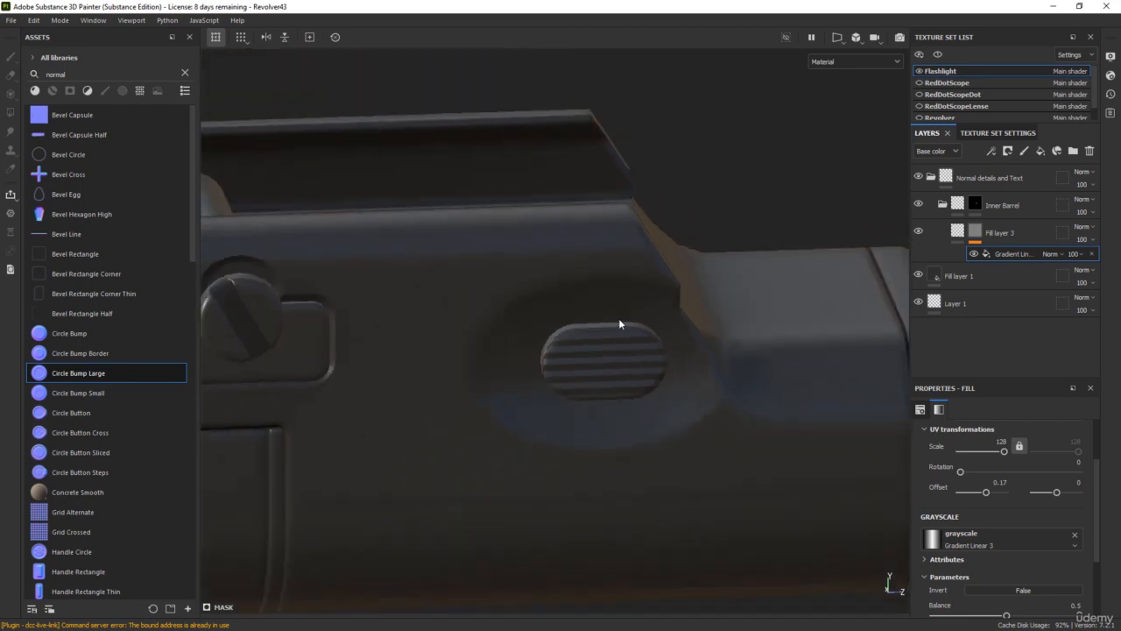
left_click_drag(618, 318, 422, 300, "alt")
scroll(554, 347, "up", 3)
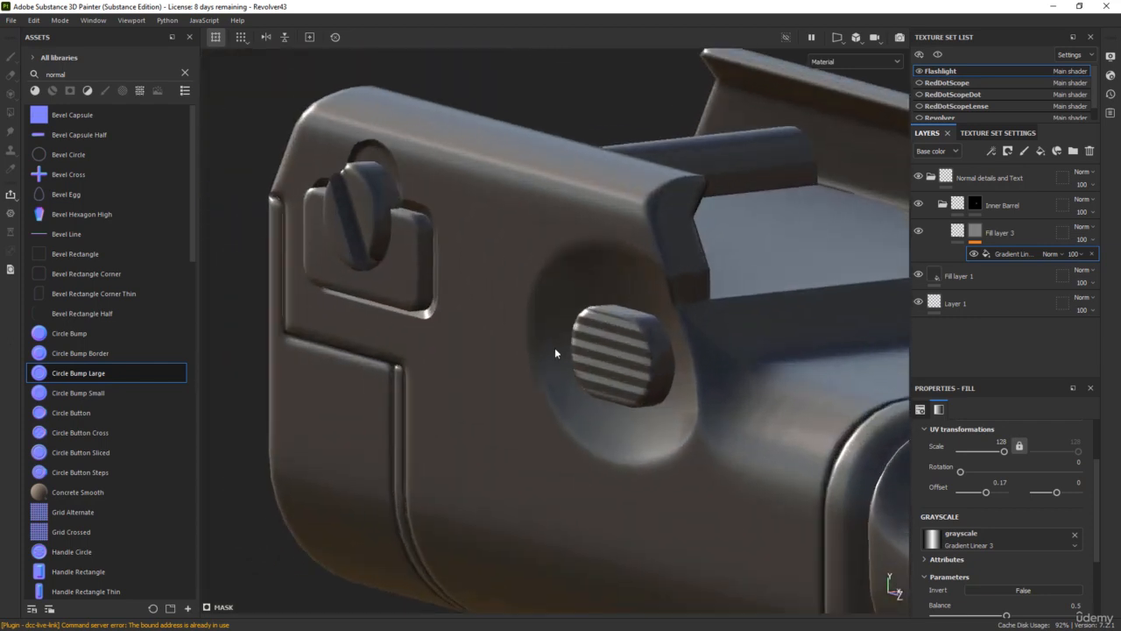
left_click_drag(554, 347, 593, 349, "alt")
right_click_drag(633, 364, 533, 370, "shift")
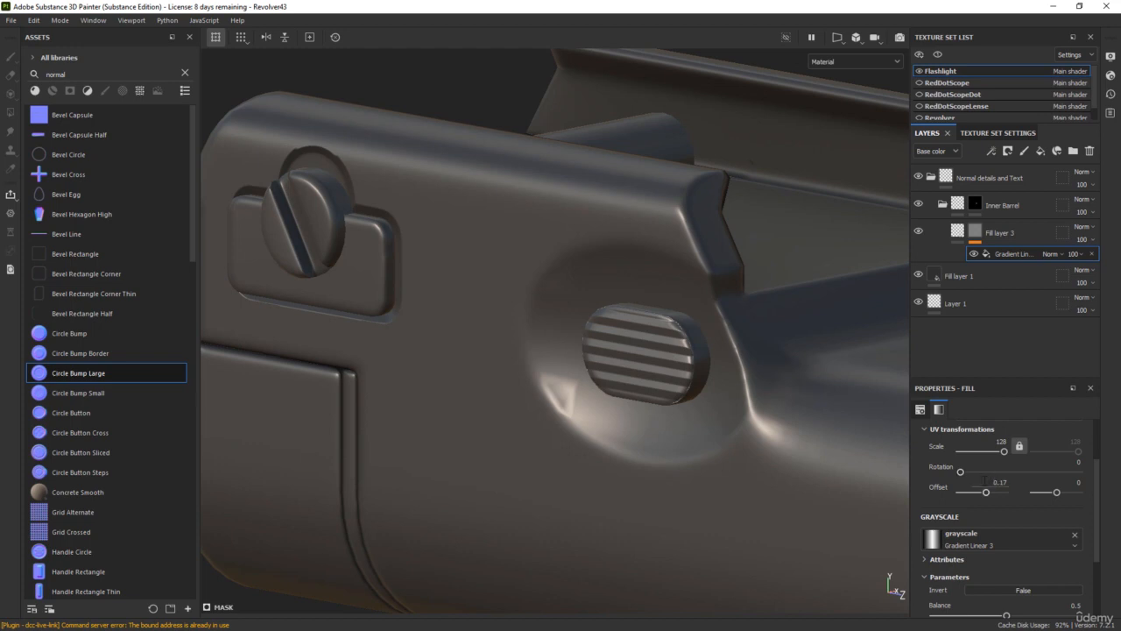
- Set the stripe gradient's tiling to 2 and its UV scale to 80
scroll(1007, 488, "down", 3)
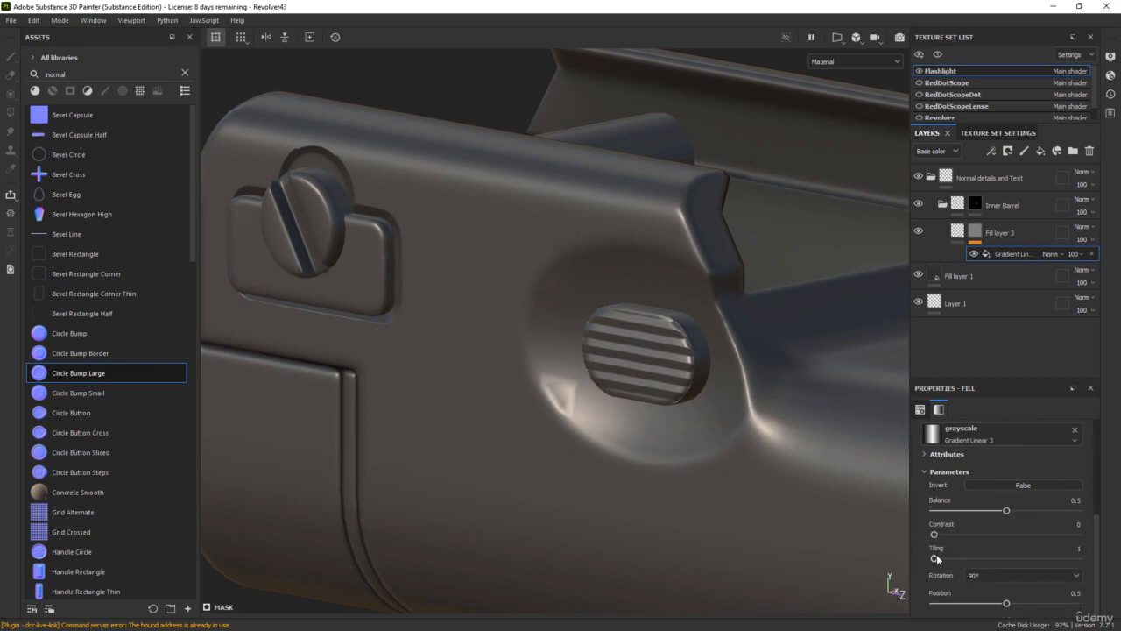
left_click_drag(935, 559, 942, 559)
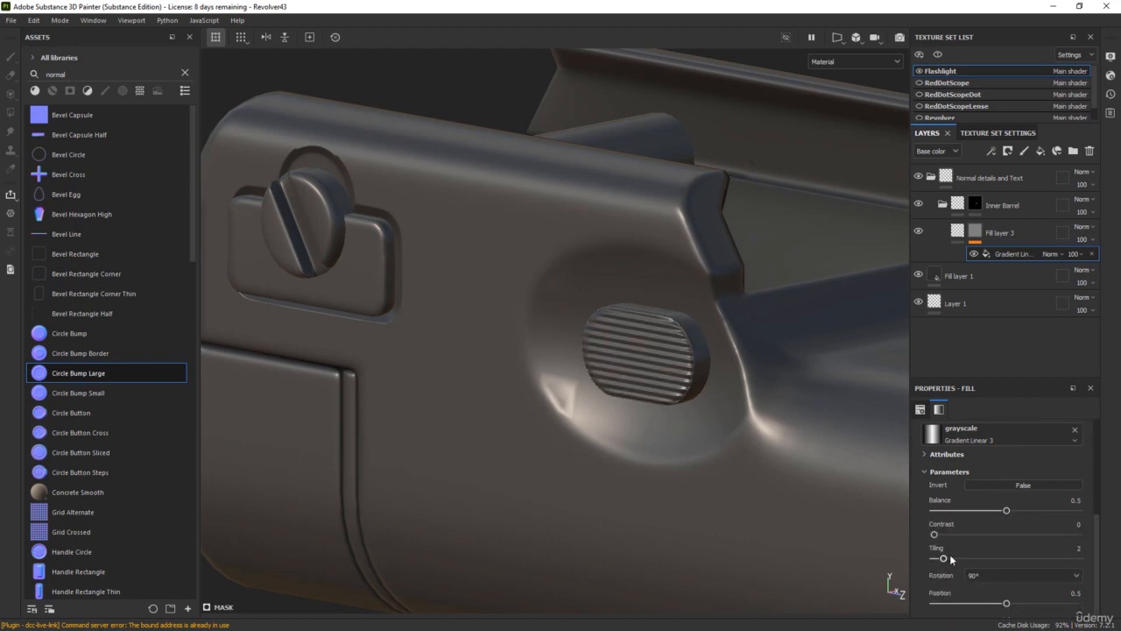
scroll(718, 415, "down", 5)
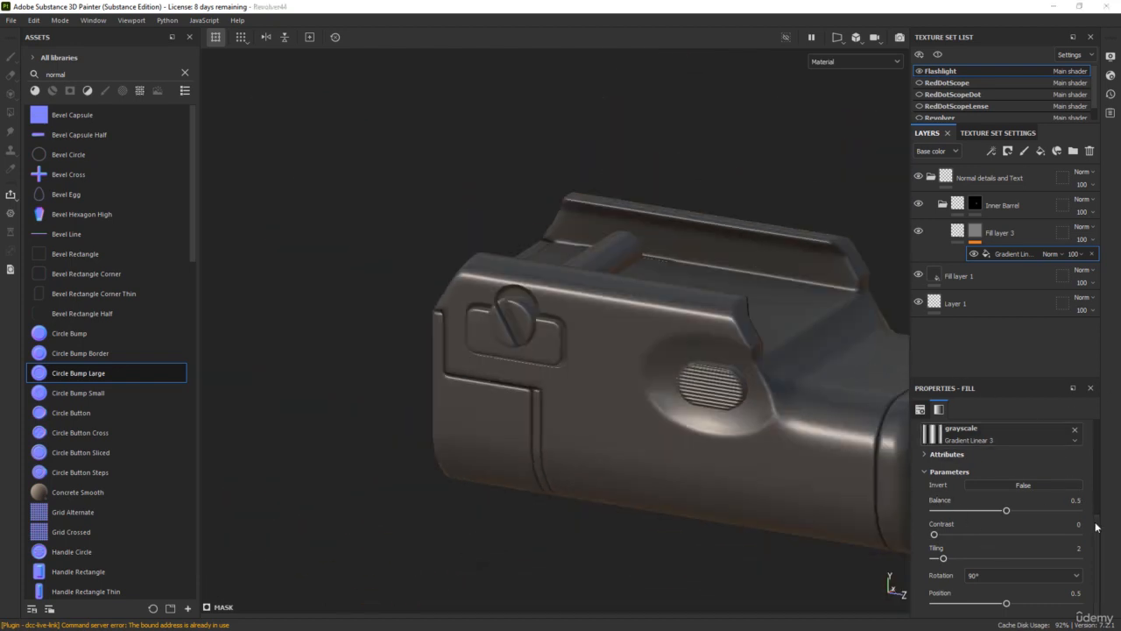
left_click_drag(1095, 526, 1096, 431)
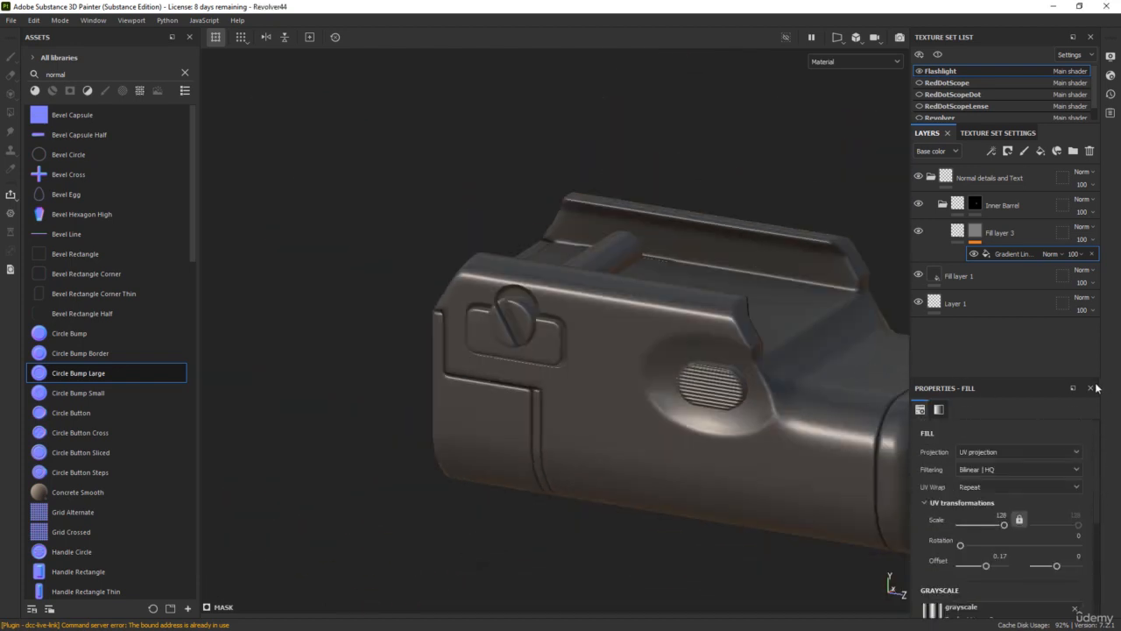
left_click_drag(1005, 525, 1001, 527)
left_click(998, 516)
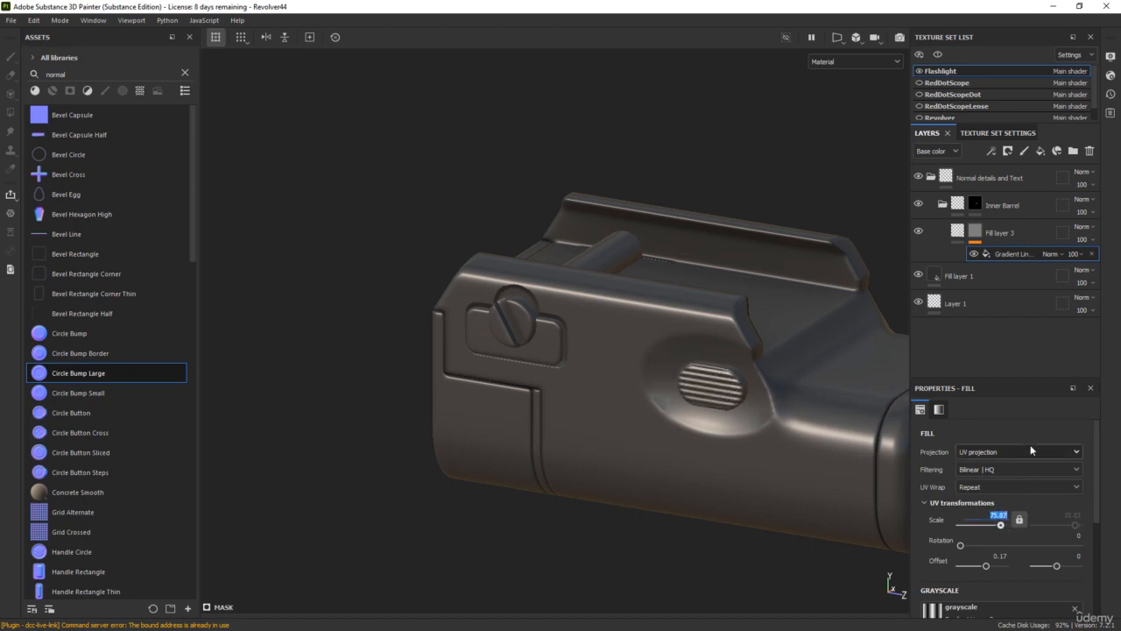
type("80")
key("Return")
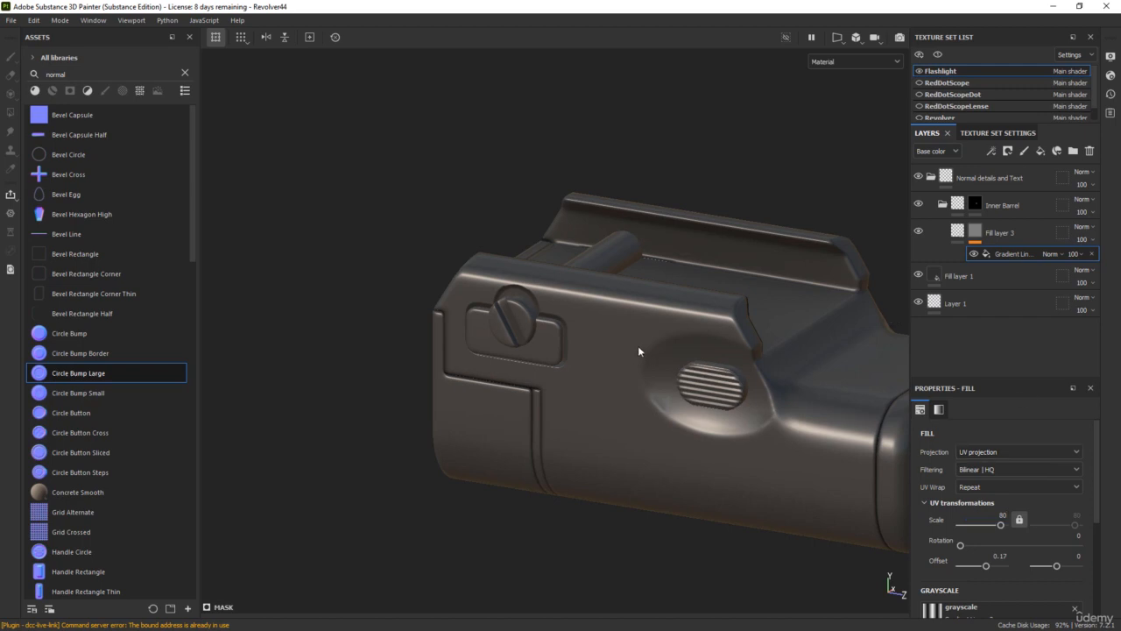
- Rename the Inner Barrel folder as Button and collapse it
left_click(1016, 210)
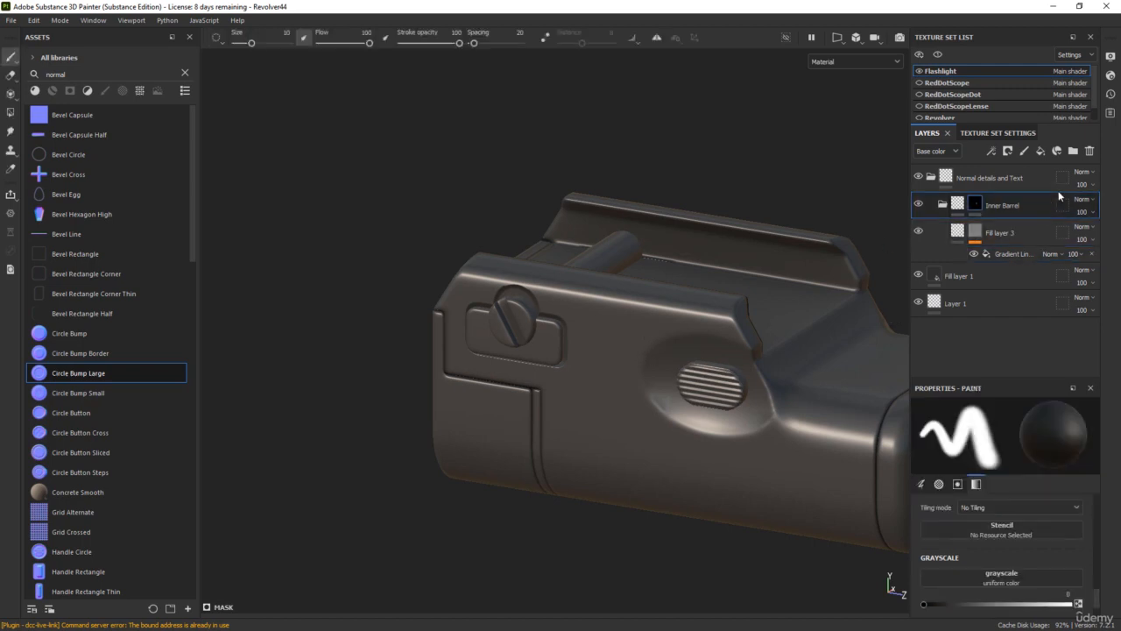
double_click(1007, 205)
left_click(944, 204)
left_click(944, 205)
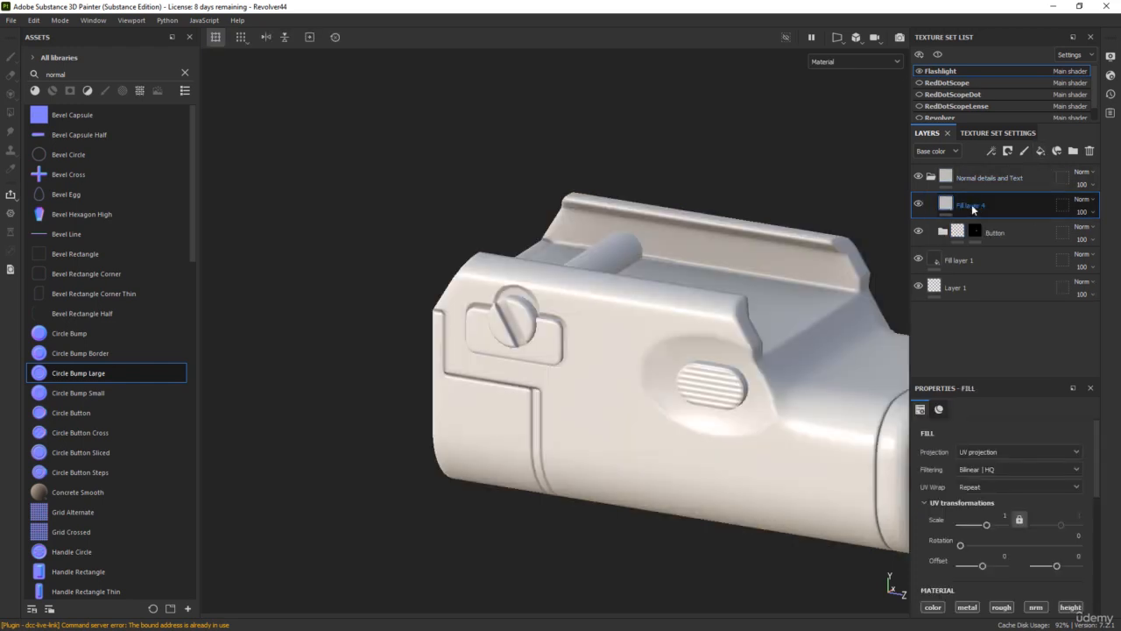
- Add a fill layer above the Button folder and name it Text and Logos
double_click(972, 207)
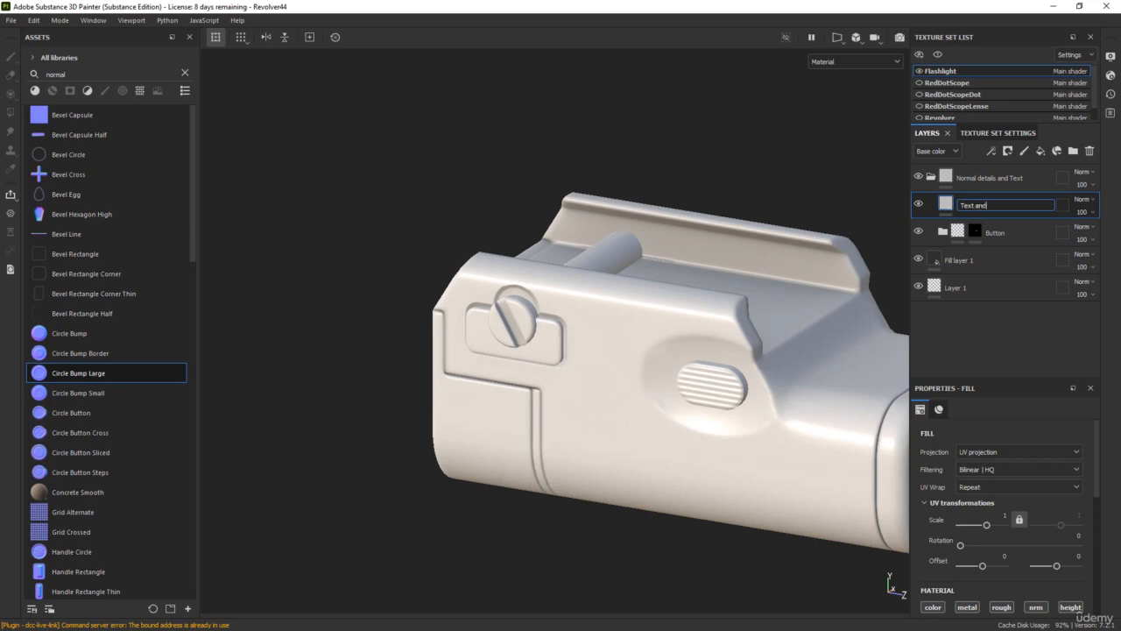
type("Text and Logos")
key("Return")
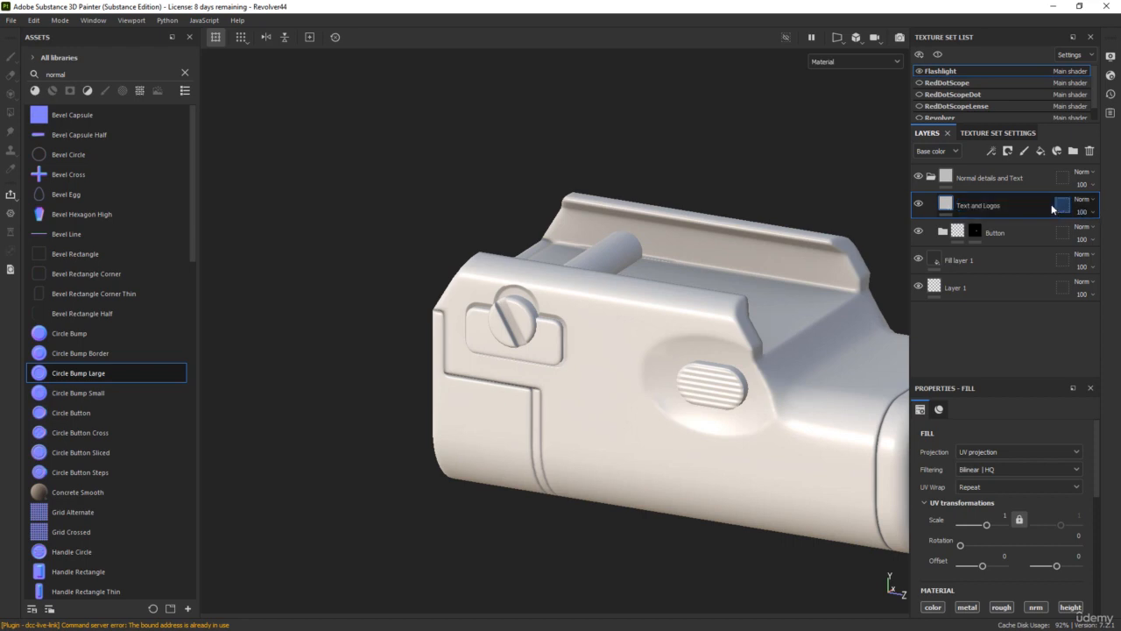
- Add a black mask to the Text and Logos layer and load the flashlight_batterysymbol alpha into the paint brush
right_click(950, 207)
left_click(979, 224)
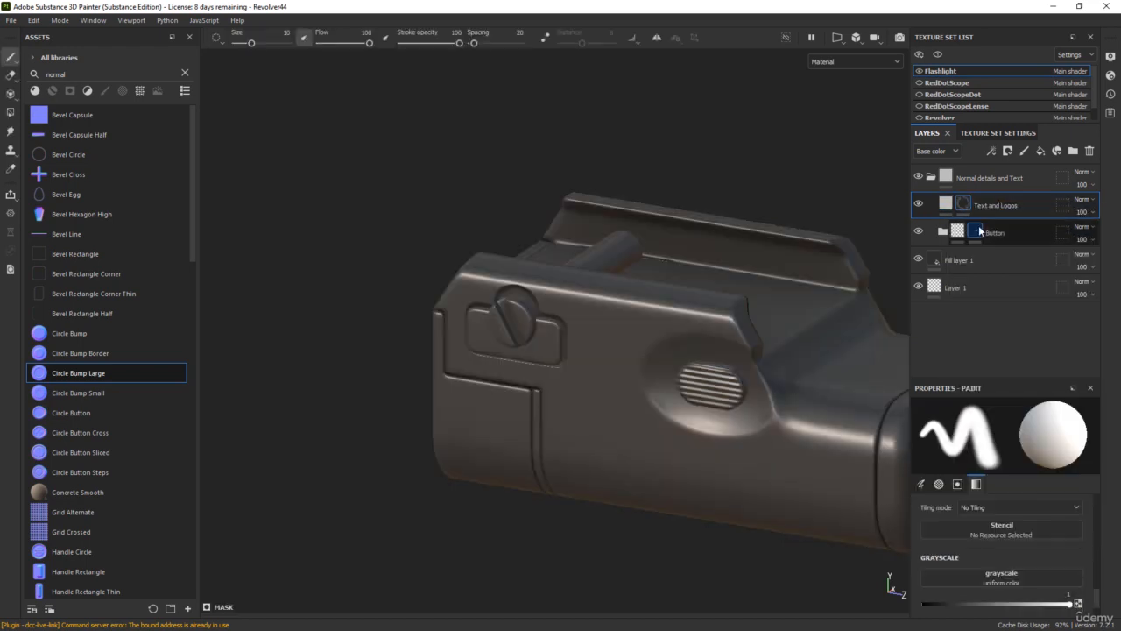
scroll(663, 315, "down", 2)
mouse_move(648, 320)
middle_mouse_down("alt")
mouse_move(628, 307)
mouse_move(504, 305)
middle_mouse_up("alt")
mouse_move(676, 478)
left_mouse_down("alt")
mouse_move(581, 310)
mouse_move(585, 338)
left_mouse_up("alt")
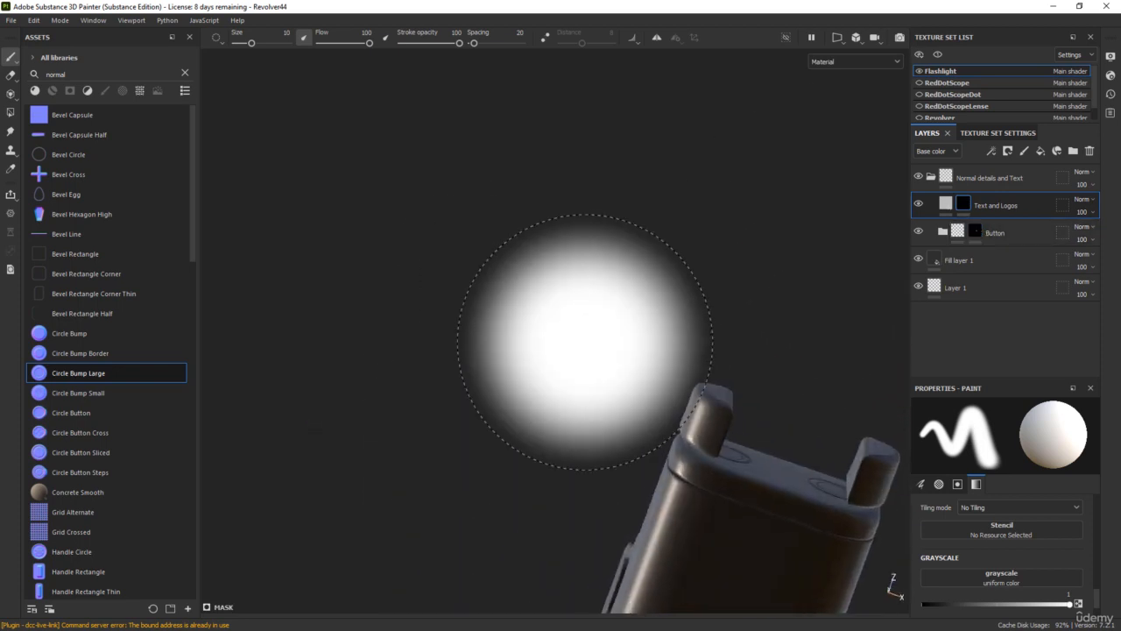
middle_click_drag(758, 492, 603, 230, "alt")
left_click_drag(603, 229, 710, 338, "alt")
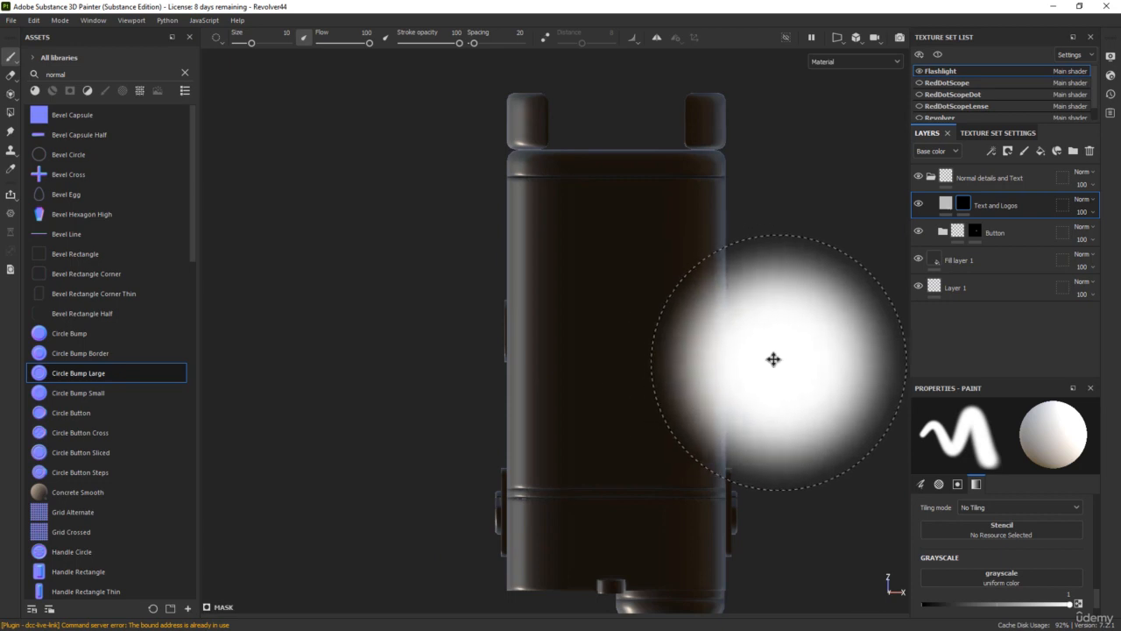
mouse_move(773, 359)
middle_mouse_down("alt")
mouse_move(705, 348)
mouse_move(704, 362)
middle_mouse_up("alt")
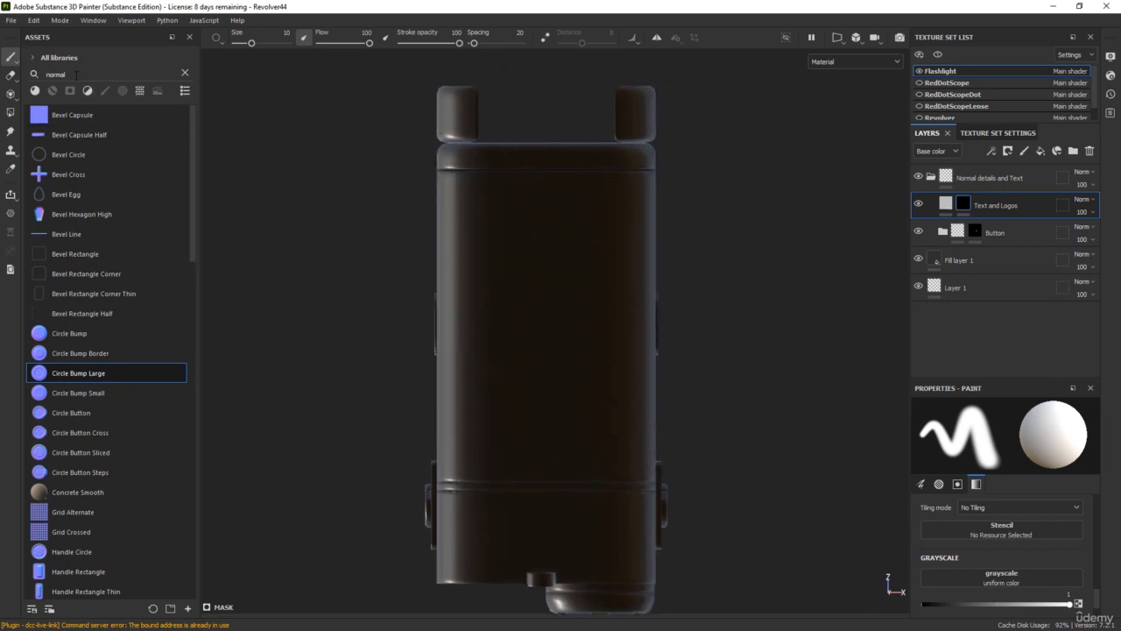
type("flash")
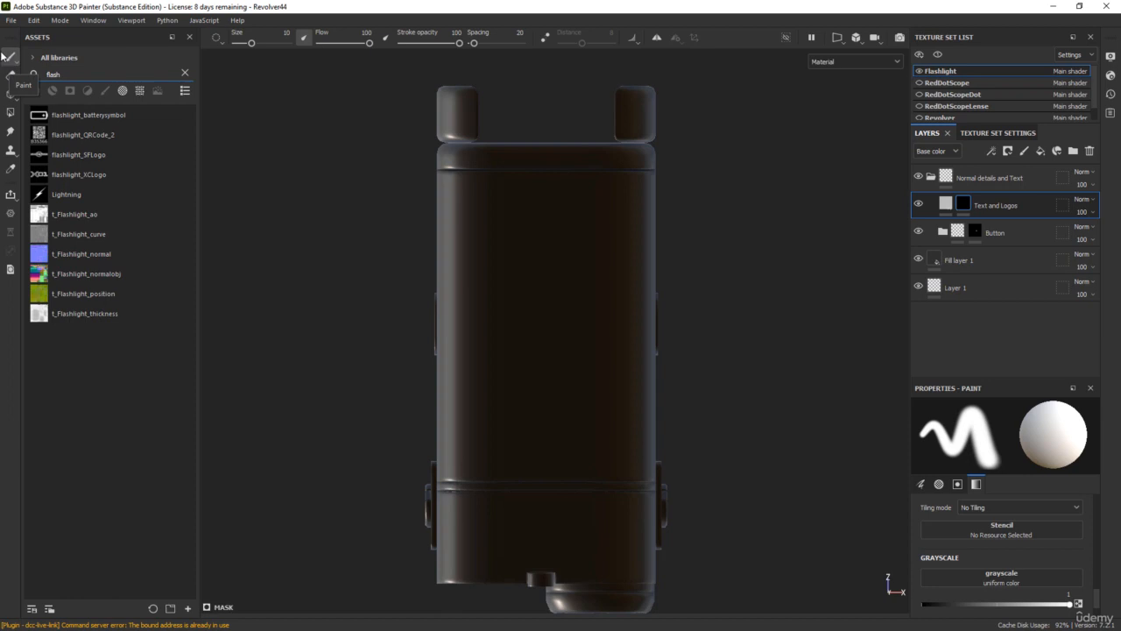
left_click(99, 115)
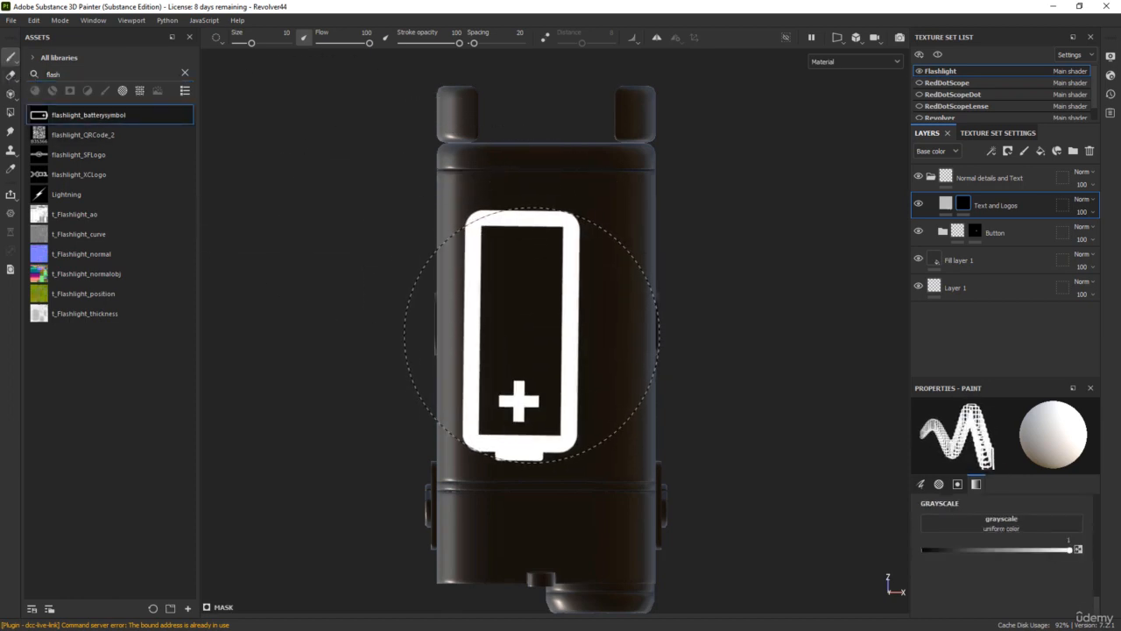
- Stamp the battery symbol once on the flashlight's underside with a brush size of 3.62
right_click_drag(586, 386, 549, 386, "ctrl")
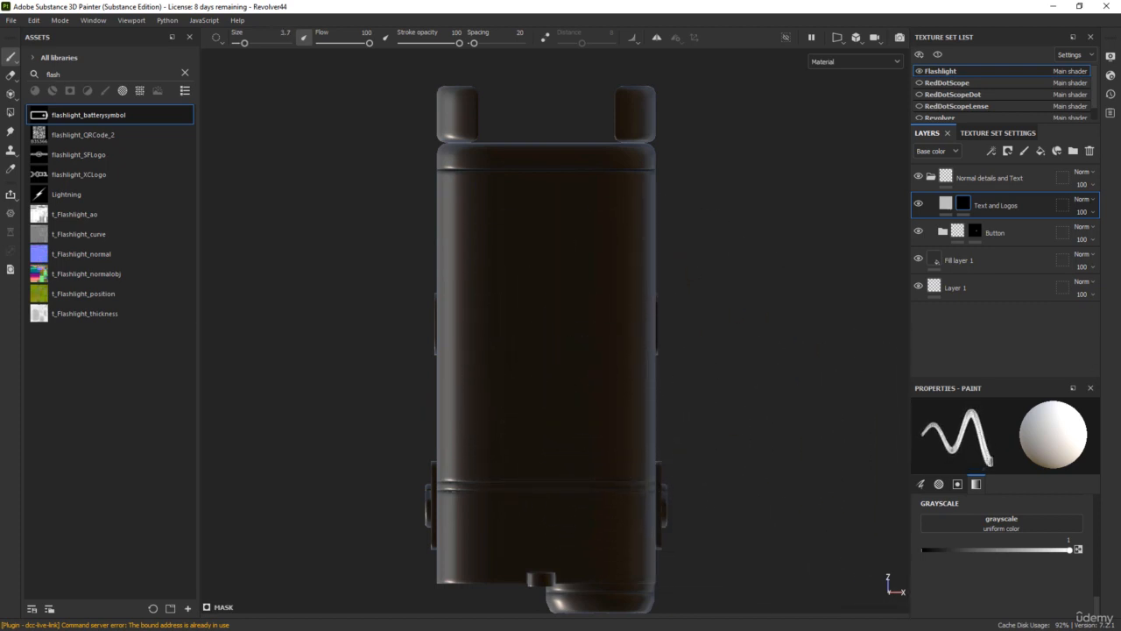
left_click_drag(1120, 166, 762, 67)
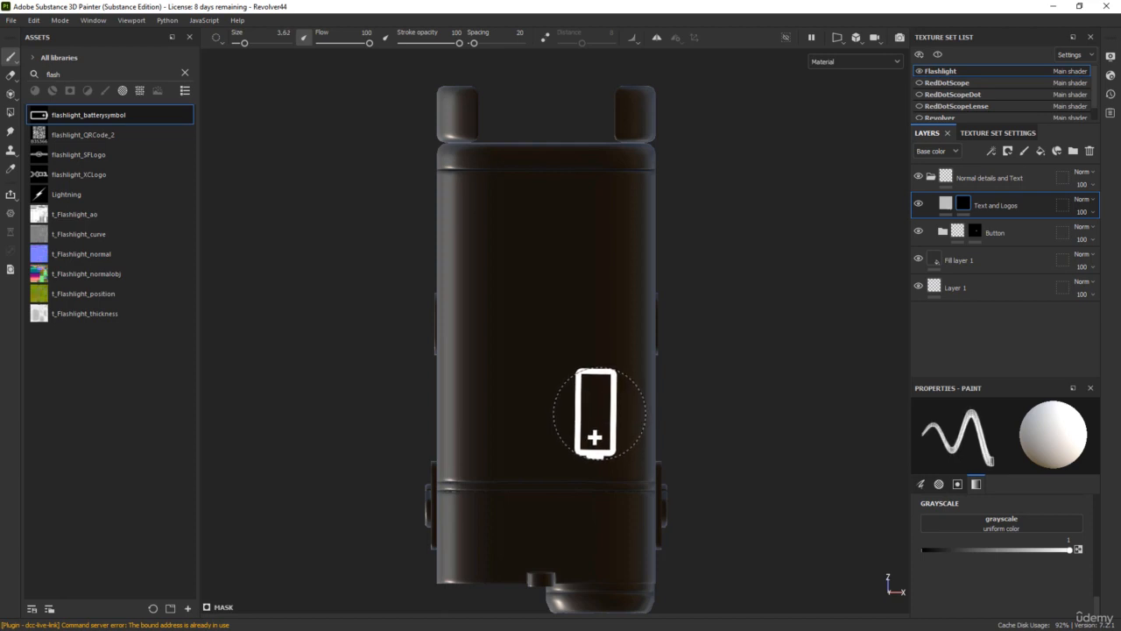
left_click(595, 414)
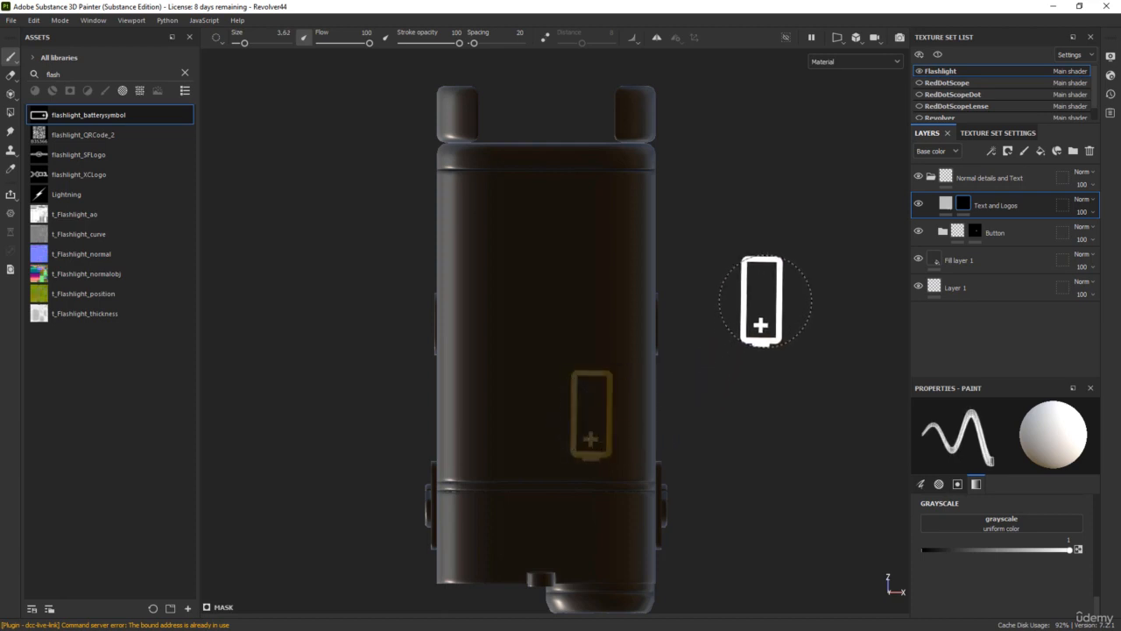
- Stamp the flashlight_XCLogo alpha horizontally on the flashlight's side, between button and panel line, with a brush size of 4.18
left_click_drag(762, 298, 647, 407, "alt")
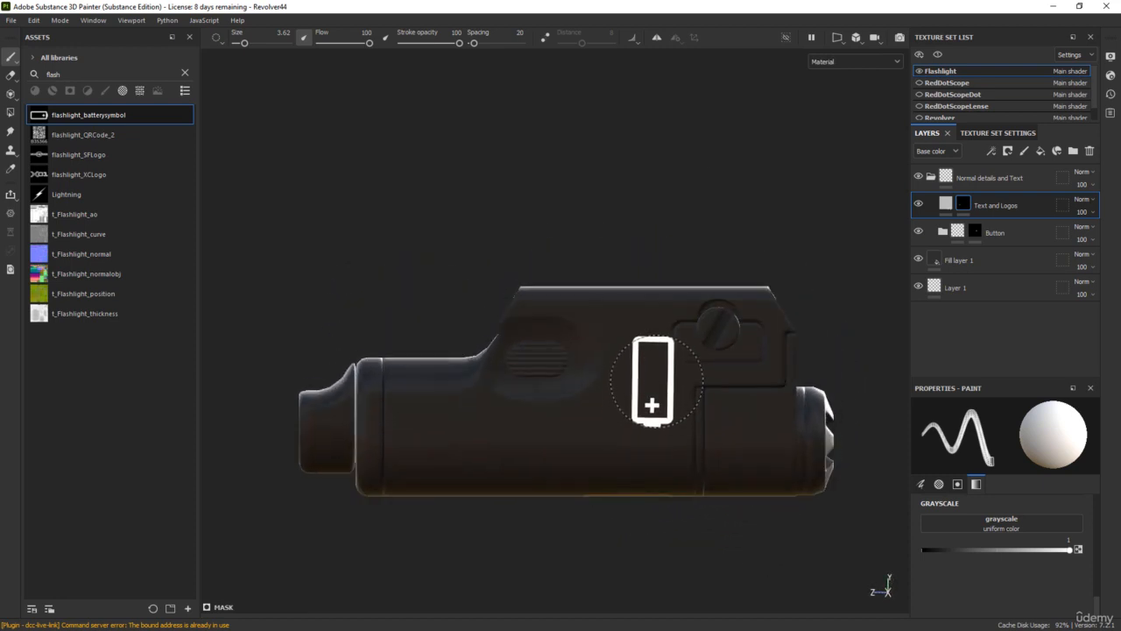
left_click(89, 174)
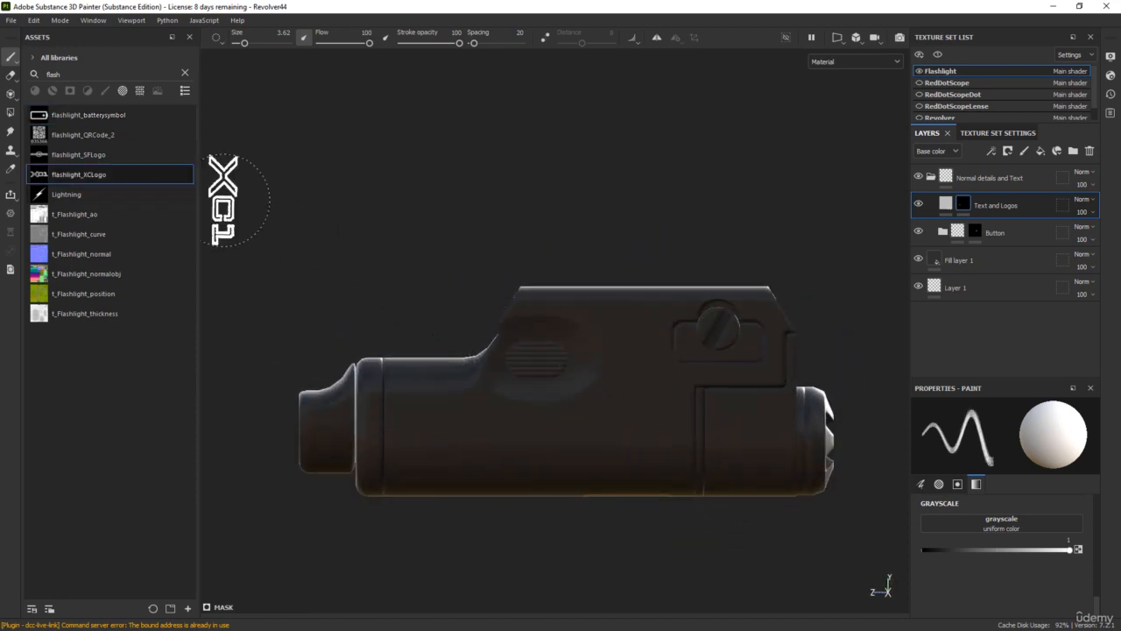
left_click_drag(644, 406, 643, 368, "ctrl")
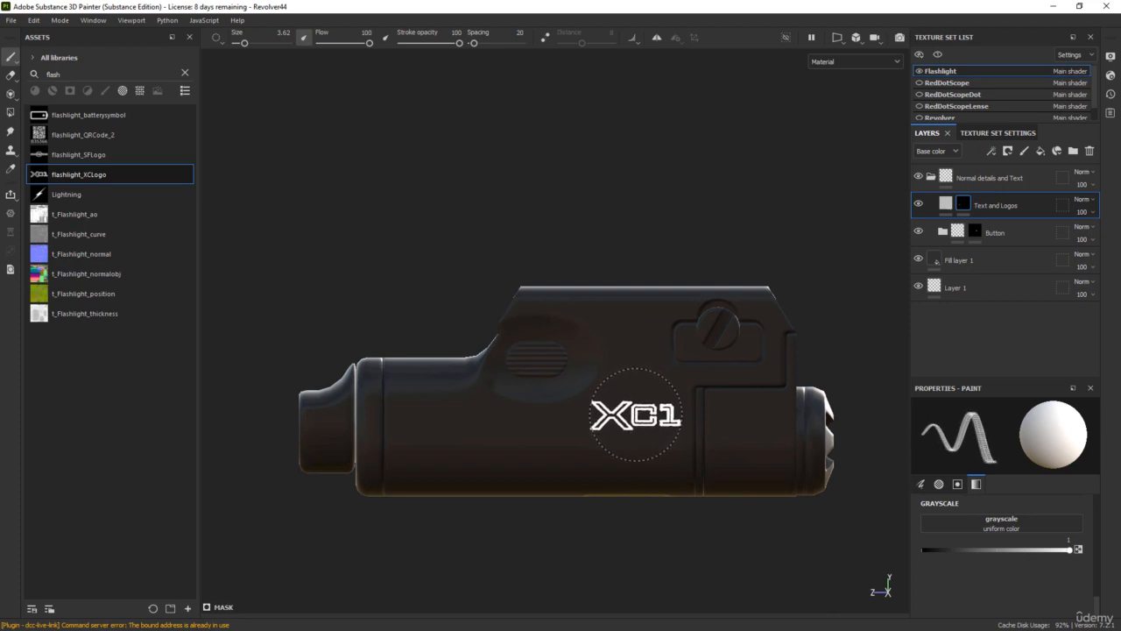
right_click_drag(635, 415, 679, 415, "ctrl")
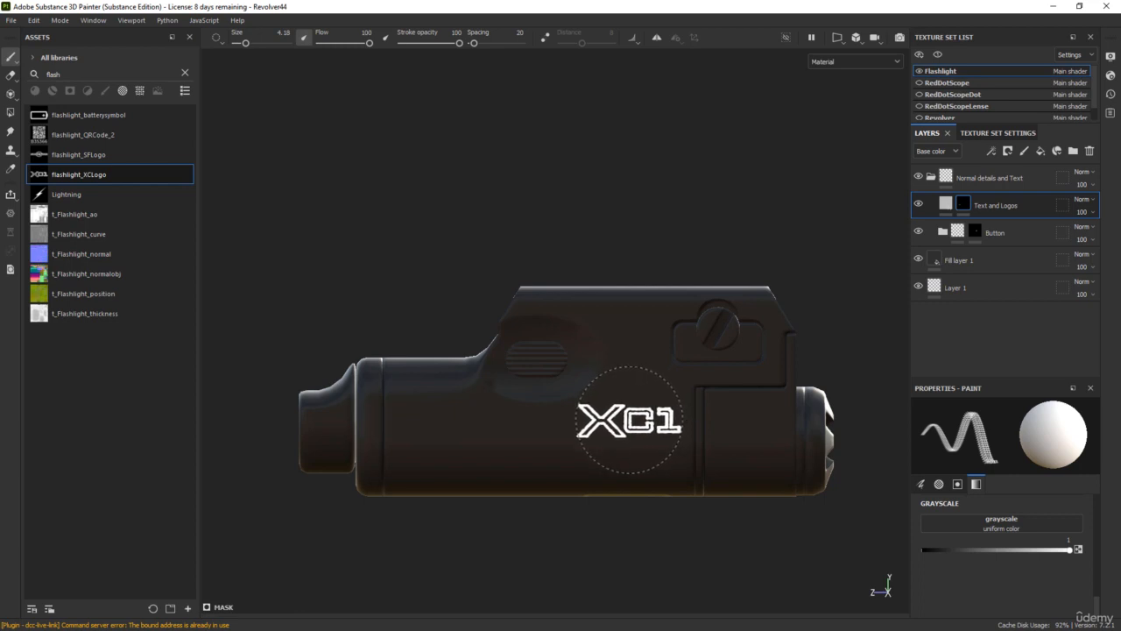
left_click(629, 416)
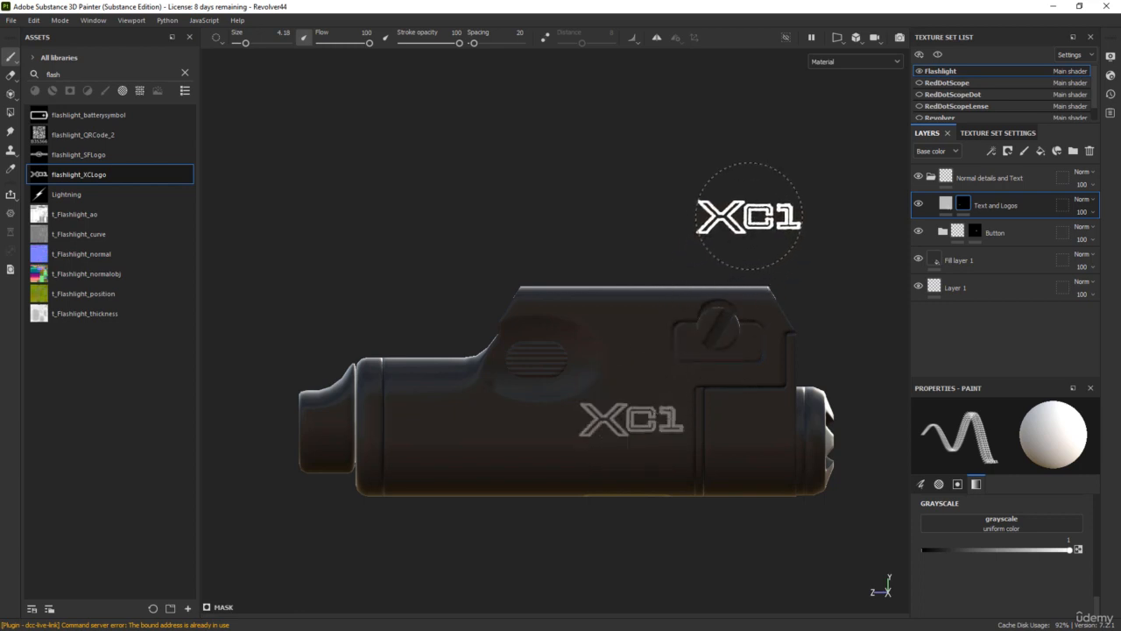
- Stamp the flashlight_SFLogo alpha on the opposite side of the flashlight, below the ribbed button, with a brush size of 5.51
mouse_move(735, 217)
left_mouse_down("alt")
mouse_move(680, 255)
mouse_move(383, 268)
mouse_move(325, 258)
mouse_move(556, 260)
mouse_move(617, 237)
left_mouse_up("alt")
scroll(617, 236, "up", 2)
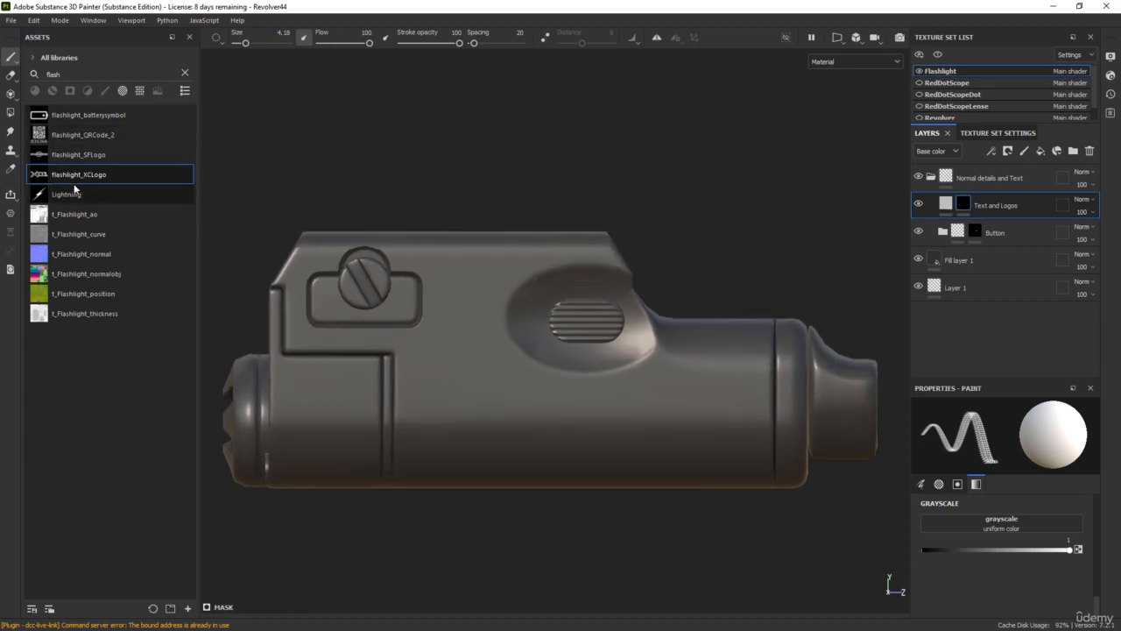
left_click(70, 155)
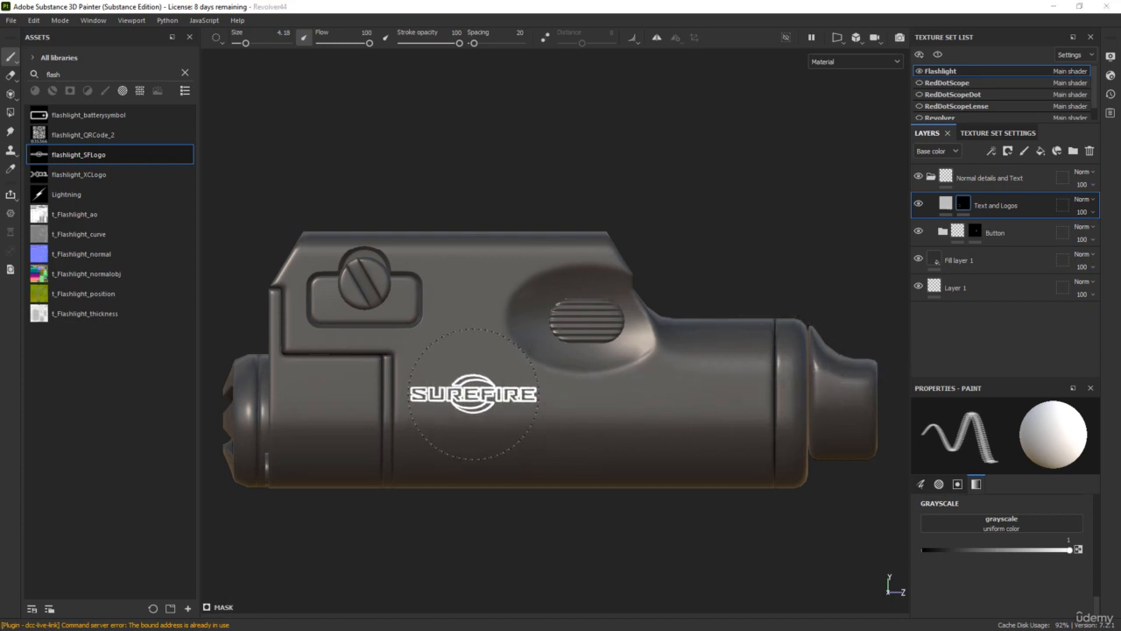
right_click_drag(485, 391, 507, 391, "ctrl")
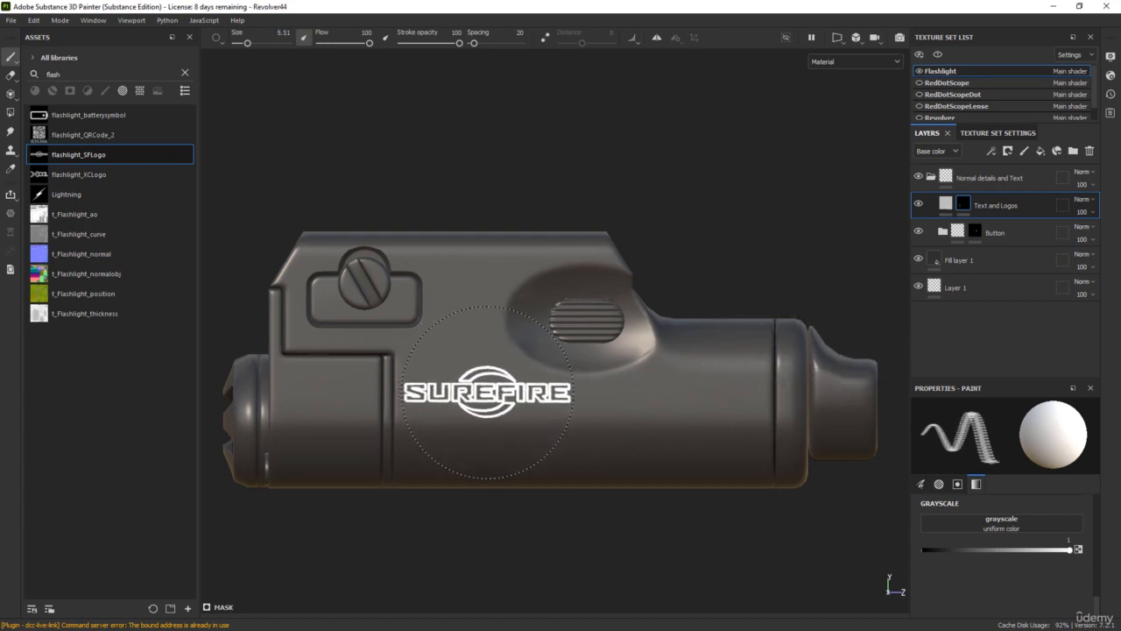
left_click(487, 391)
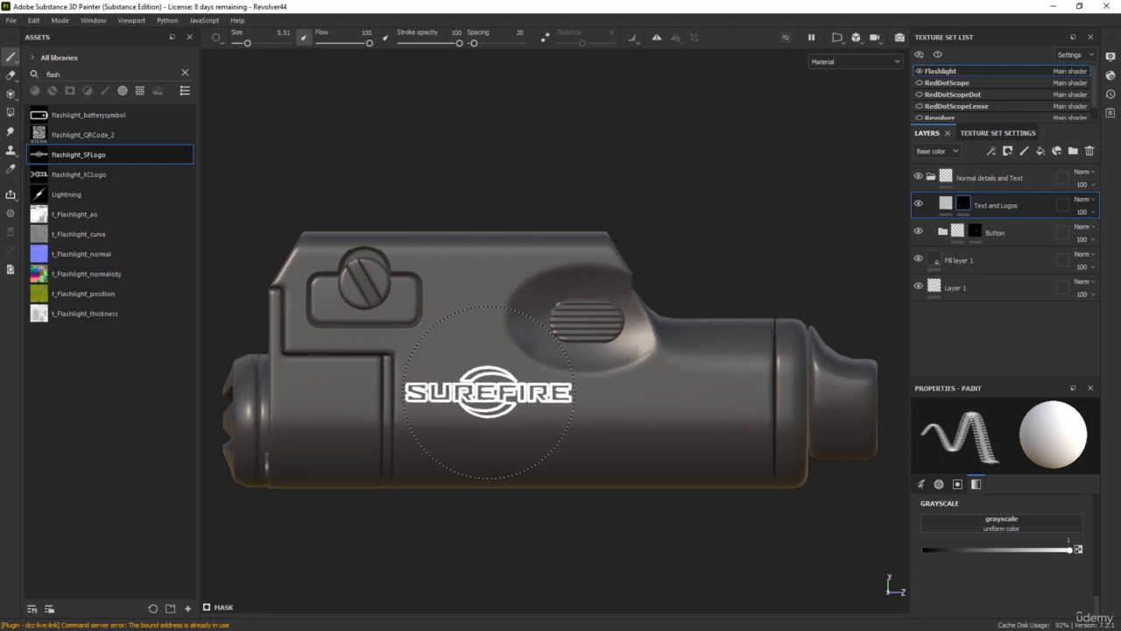
- Stamp the flashlight_QRCode_2 alpha on the flashlight's top face between the rails with a brush size of about 3
mouse_move(721, 160)
left_mouse_down("alt")
mouse_move(784, 350)
mouse_move(598, 306)
mouse_move(532, 131)
mouse_move(557, 406)
left_mouse_up("alt")
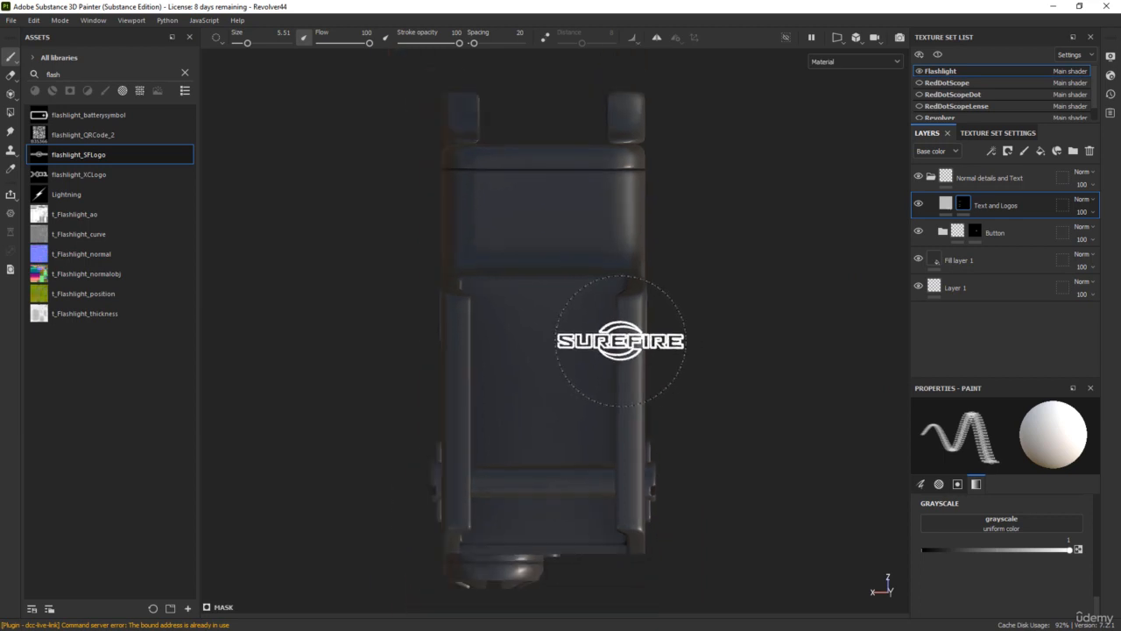
left_click(85, 137)
right_click_drag(550, 330, 493, 330, "ctrl")
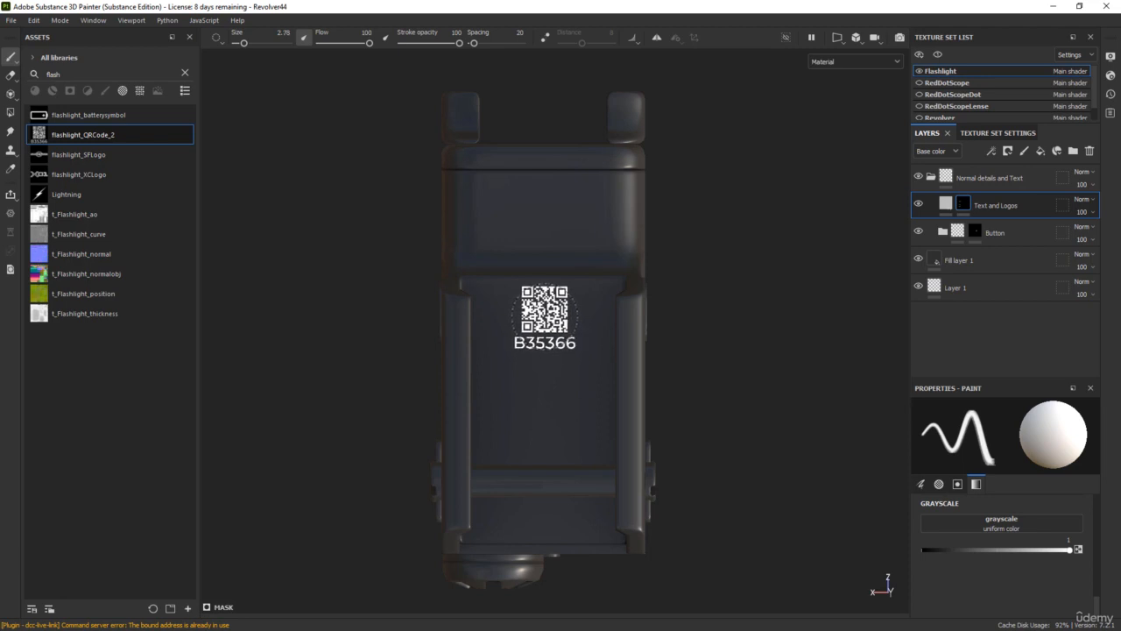
left_click(542, 318)
left_click_drag(771, 433, 564, 297, "alt")
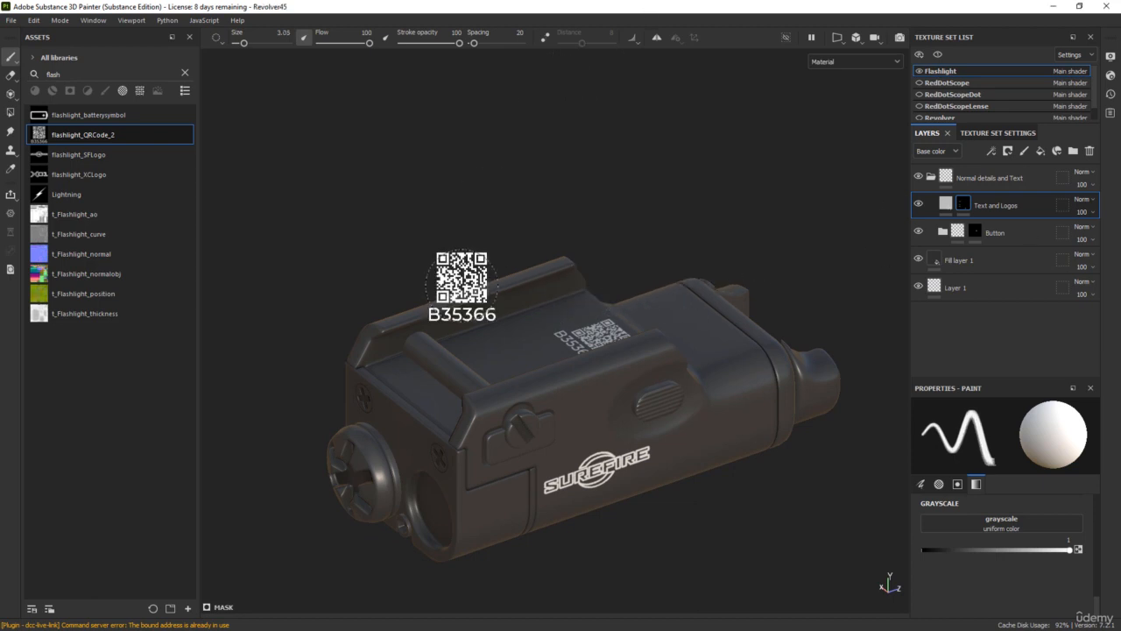
- Duplicate the Button folder and rename the copy as Screw
left_click(1021, 240)
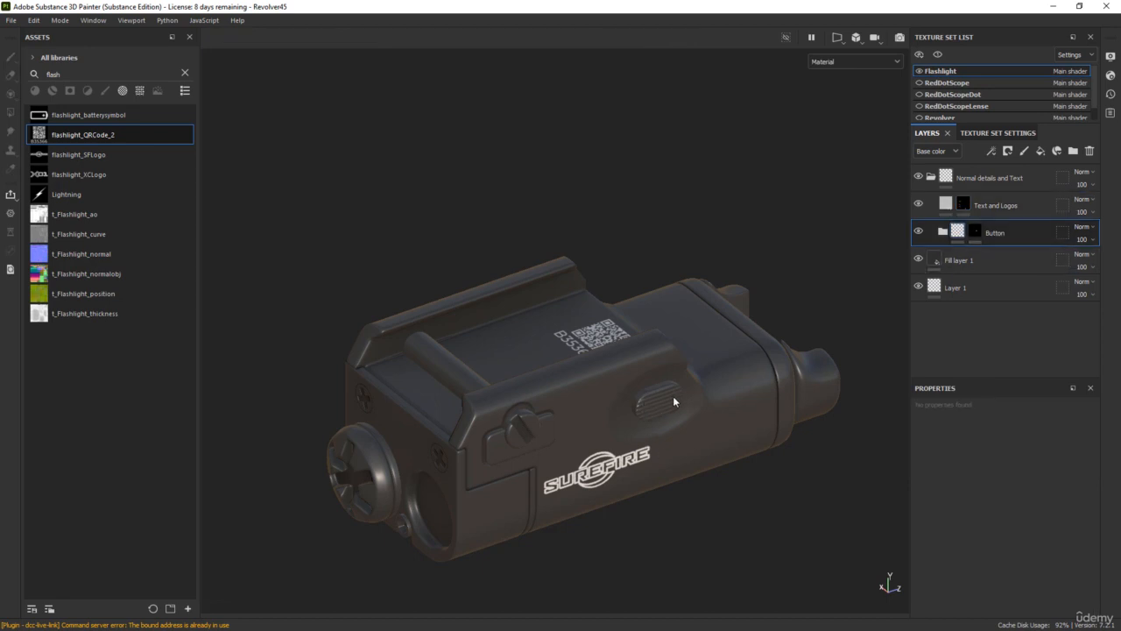
key("ctrl+d")
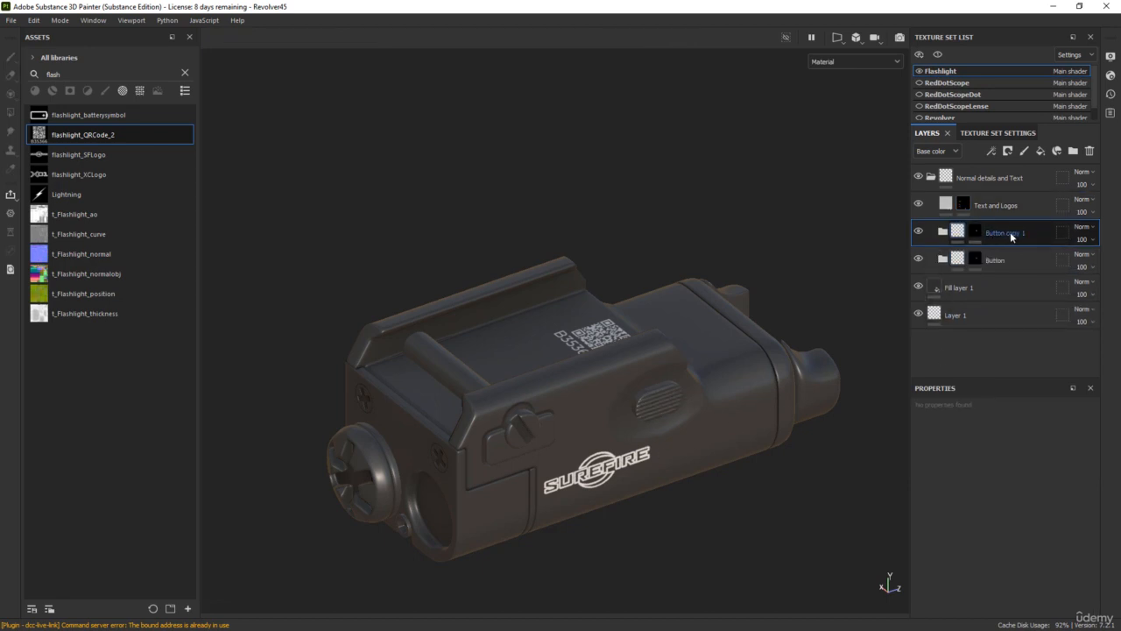
type("Screw")
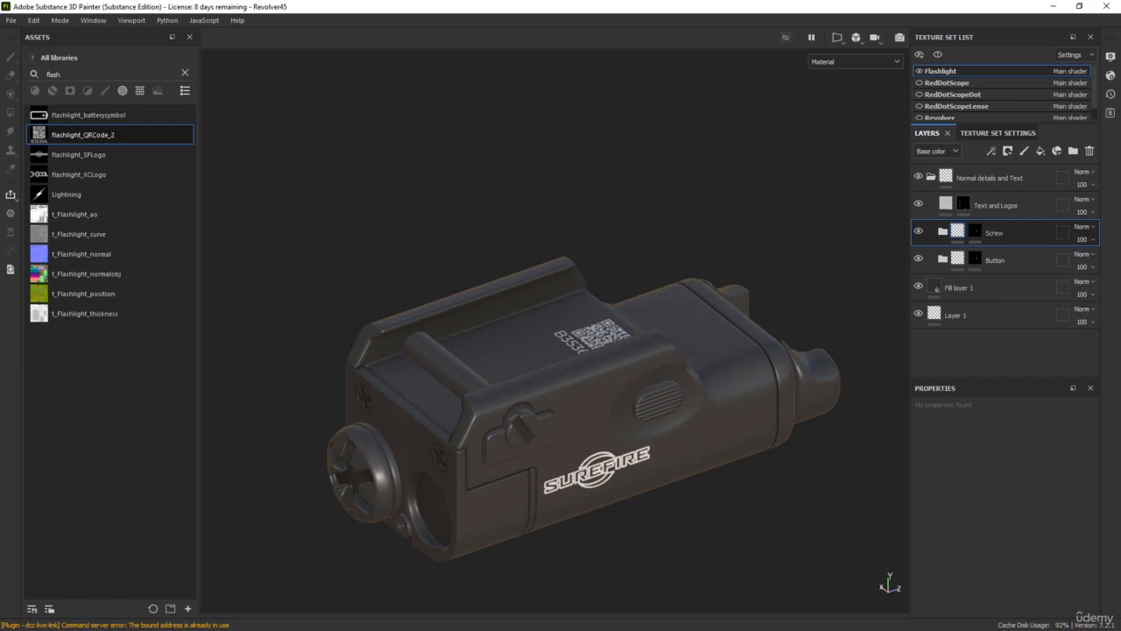
- Replace the Screw folder's existing mask with a new black mask
left_click(976, 231)
right_click(979, 232)
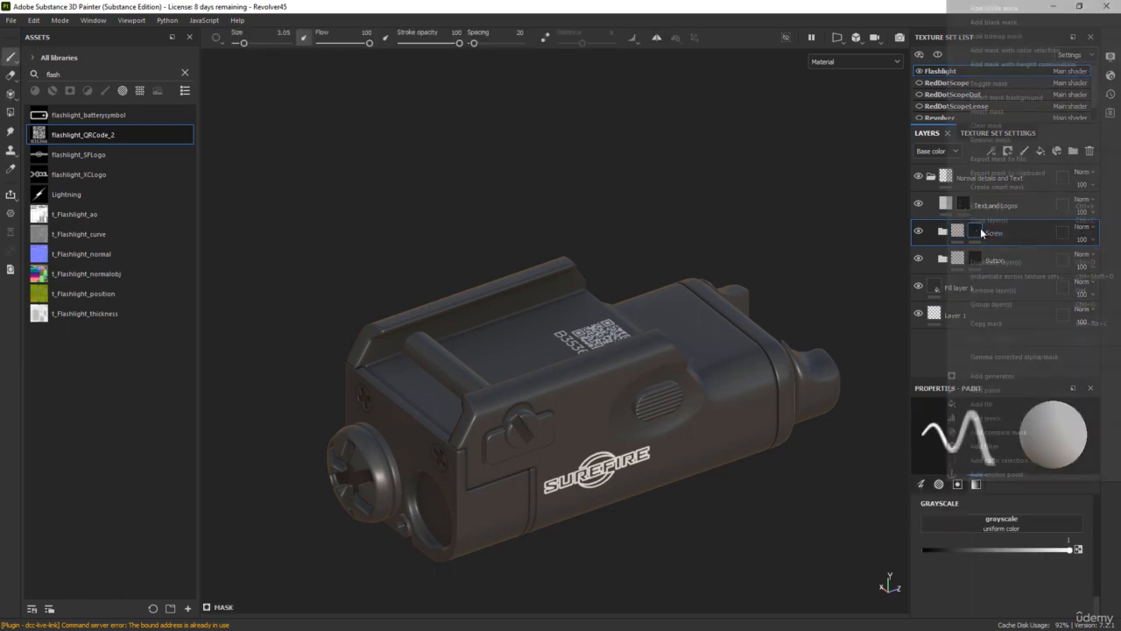
left_click(1013, 23)
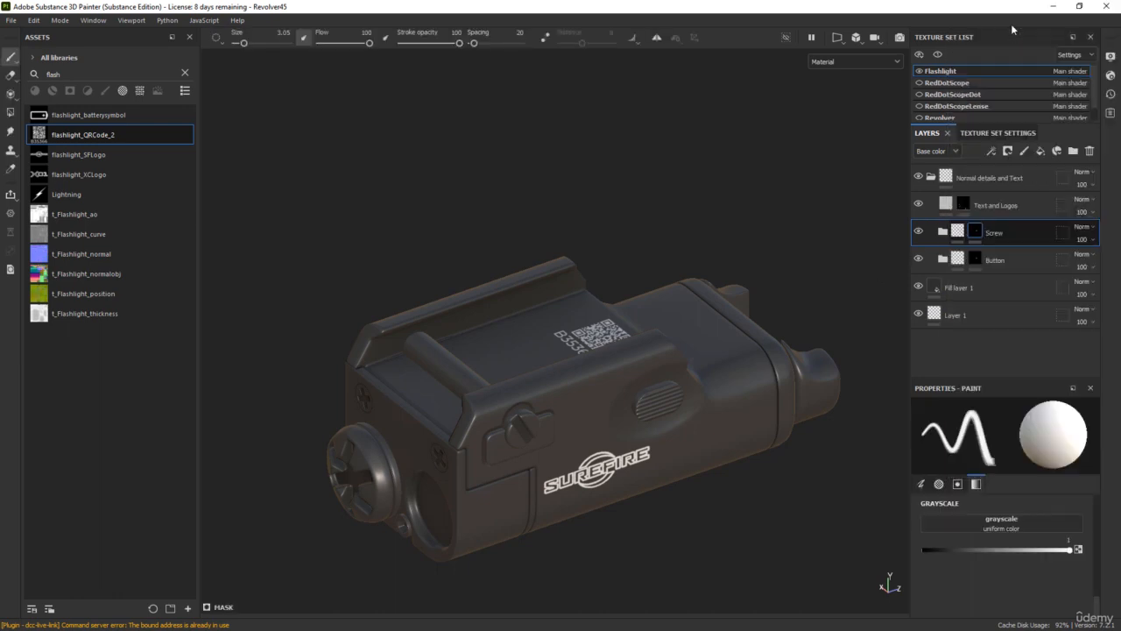
- Use Polygon Fill in white on the Screw mask to reveal the ribbing on the crossbar between the rails
left_click_drag(325, 323, 369, 309, "alt")
middle_click_drag(709, 411, 288, 367, "alt")
scroll(538, 375, "up", 5)
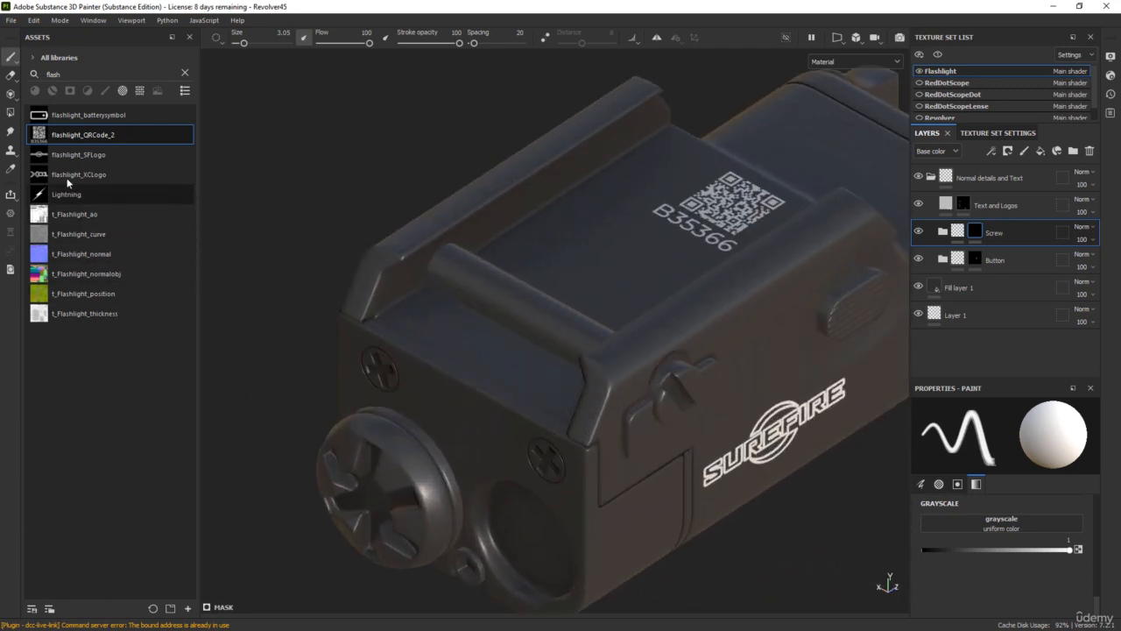
left_click(10, 113)
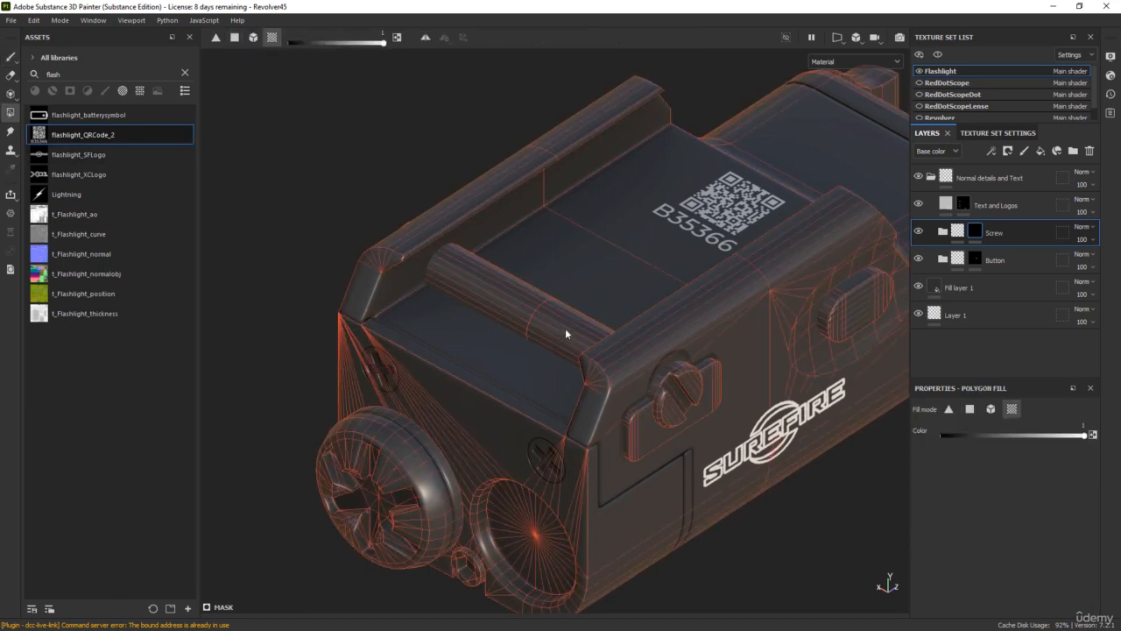
mouse_move(540, 312)
left_mouse_down("alt")
mouse_move(623, 325)
mouse_move(724, 391)
mouse_move(688, 397)
left_mouse_up("alt")
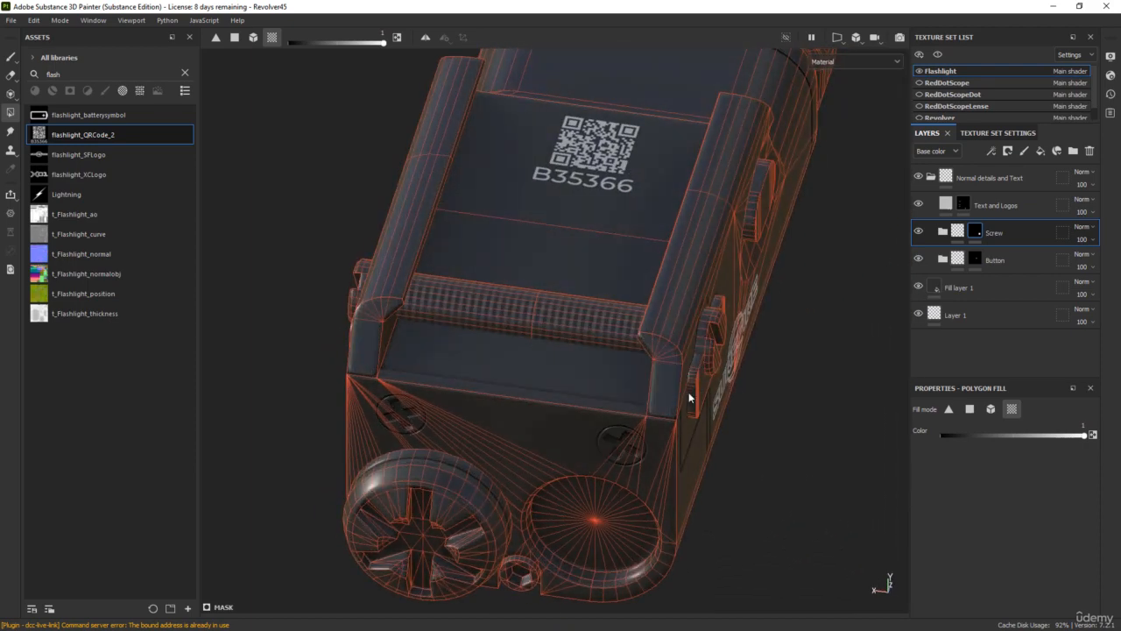
- Show the 3D and UV views side by side and give the Screw mask's paint brush the Shape alpha
key("F1")
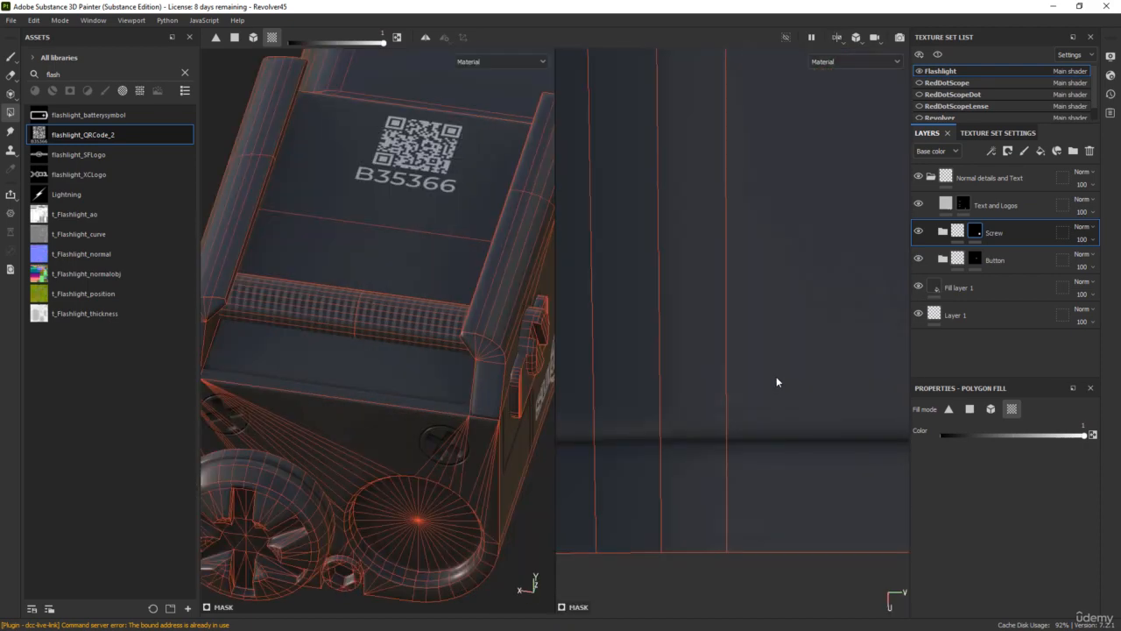
scroll(739, 376, "down", 2)
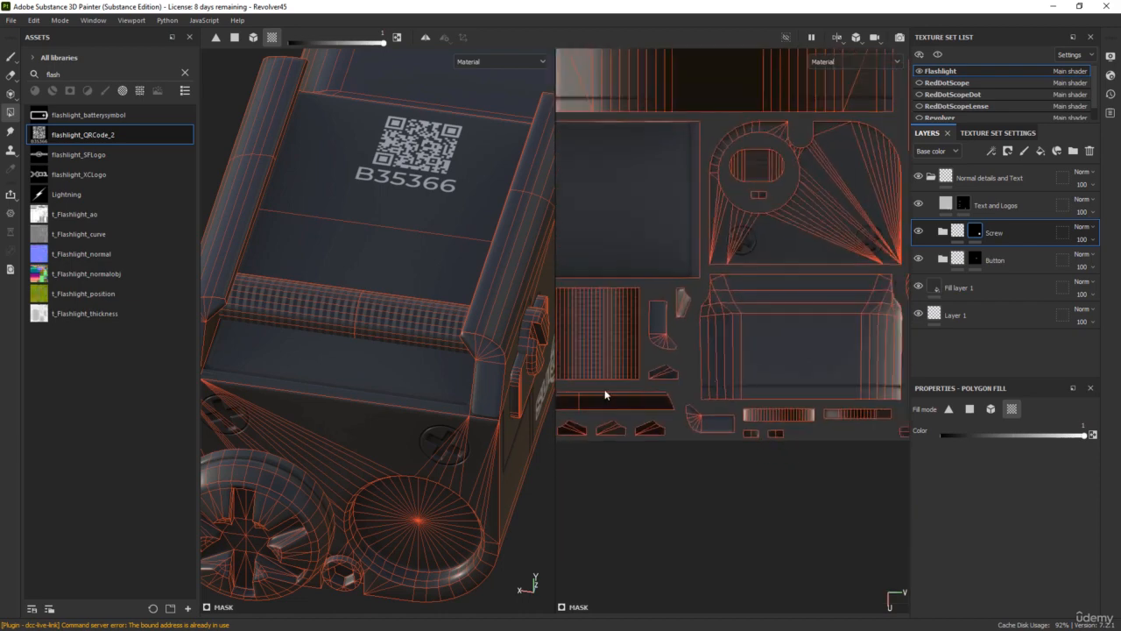
middle_click_drag(605, 392, 741, 415, "alt")
scroll(692, 360, "up", 3)
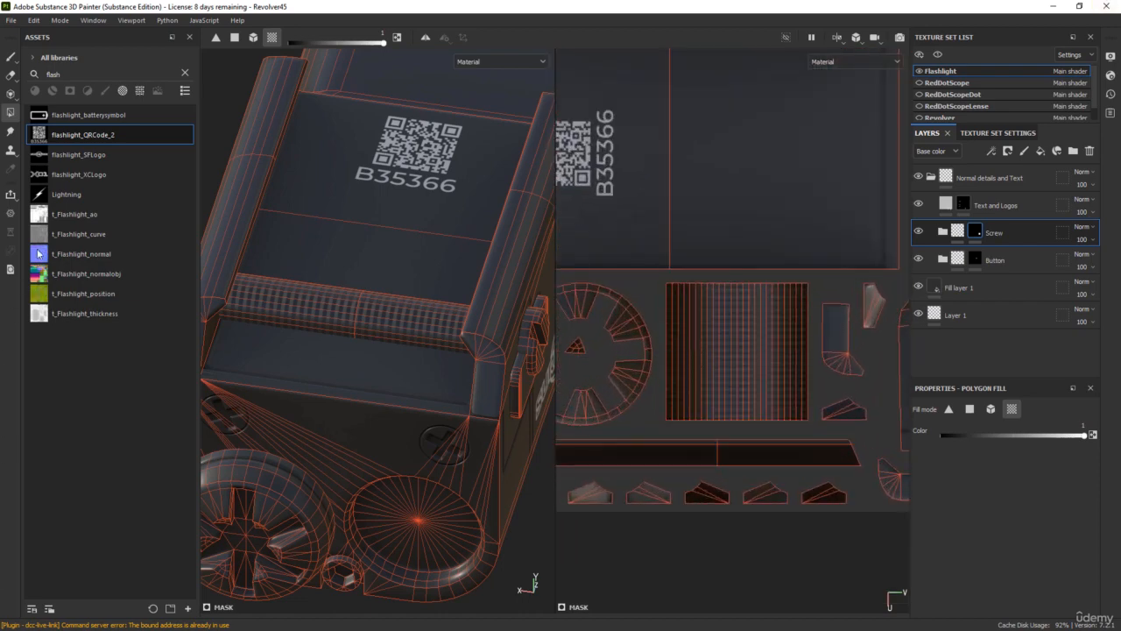
left_click(10, 57)
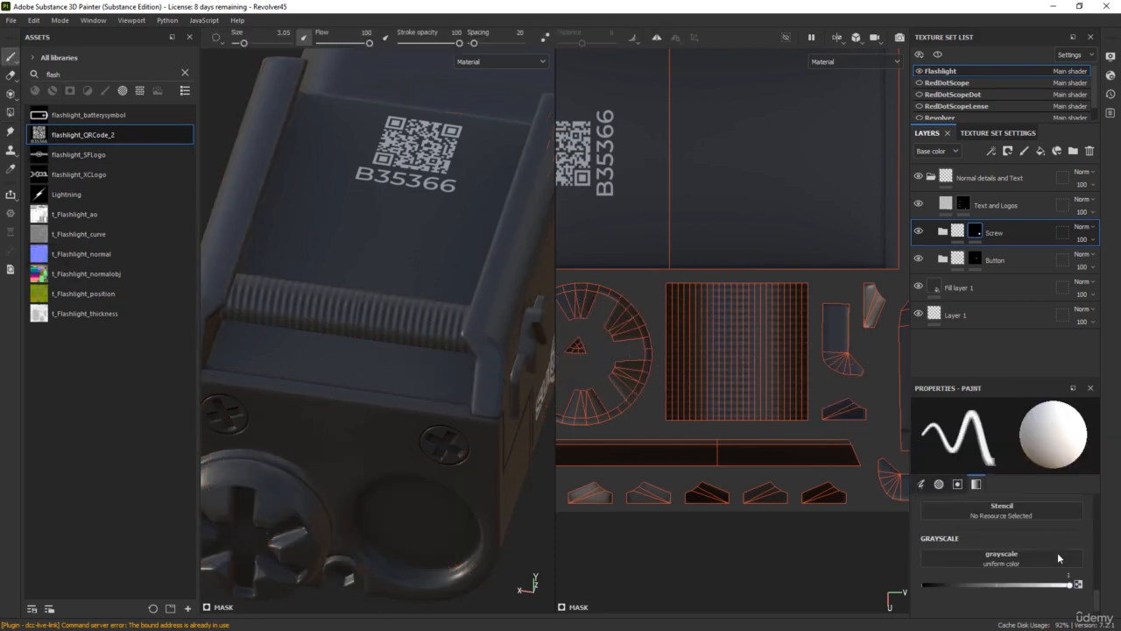
scroll(1058, 552, "up", 4)
left_click(1076, 593)
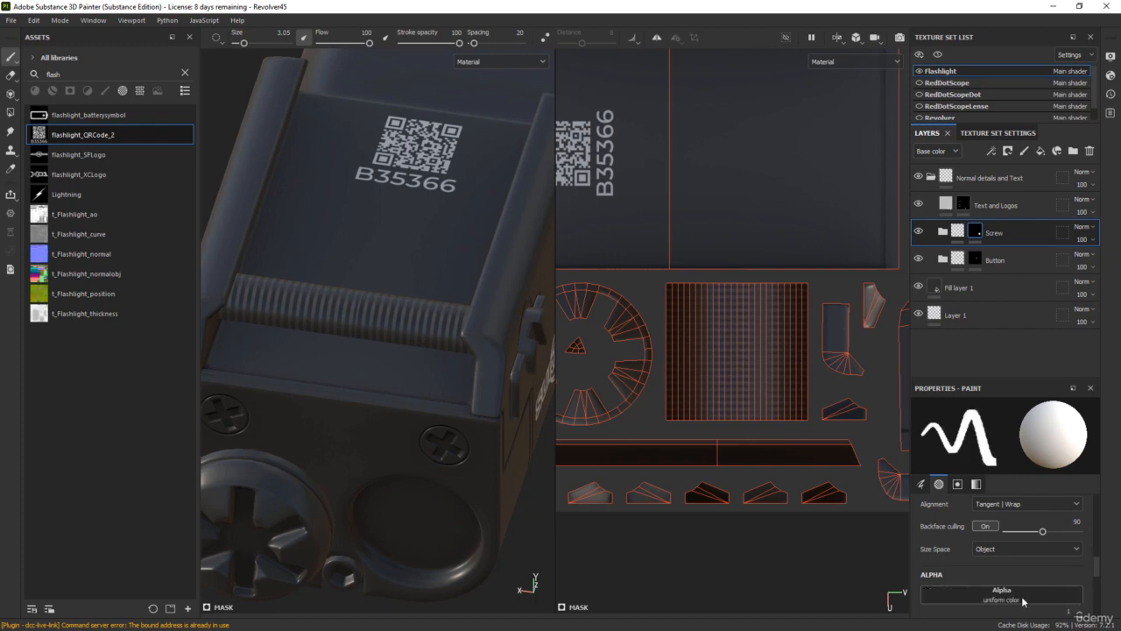
left_click(1013, 596)
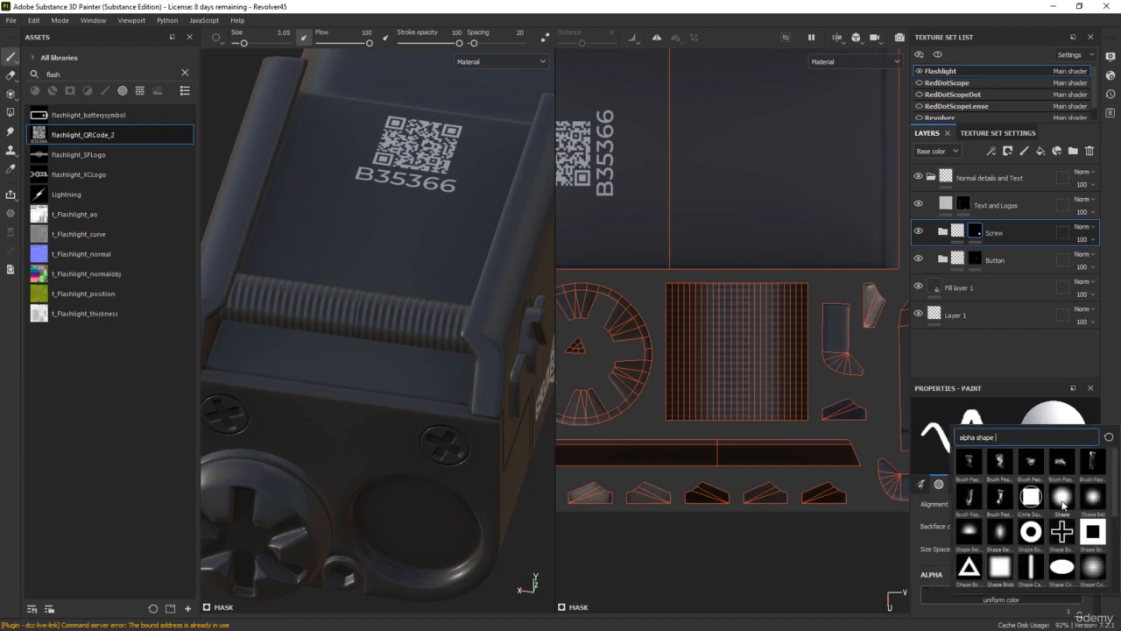
left_click(1062, 499)
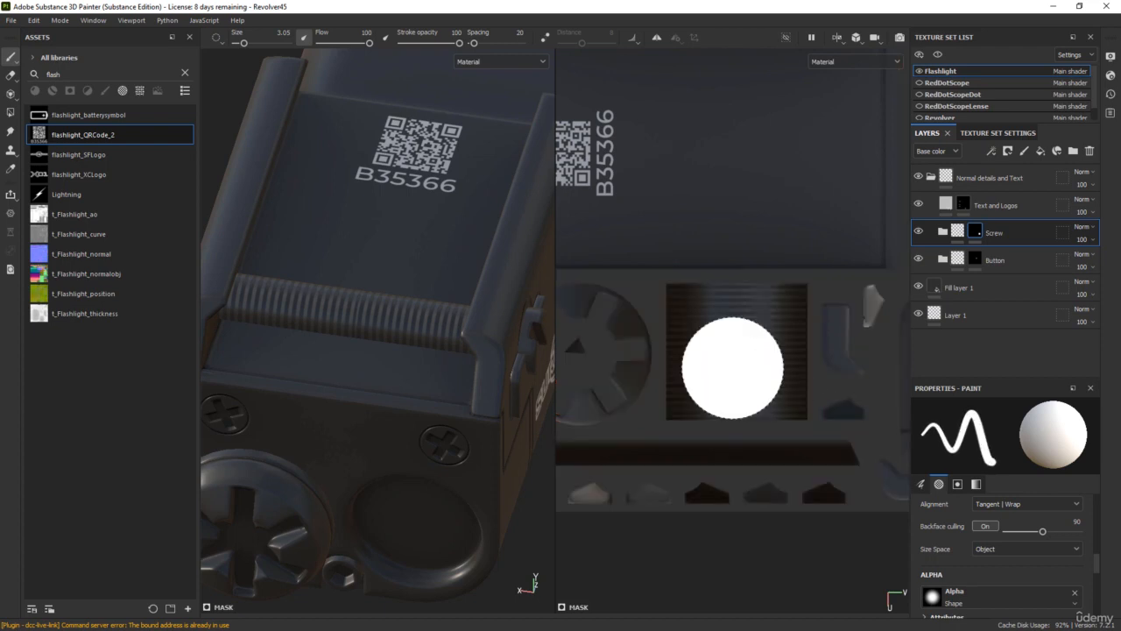
- Set the brush to size 1.09 with UV alignment and switch its mask colour to black
right_click_drag(730, 352, 697, 352, "ctrl")
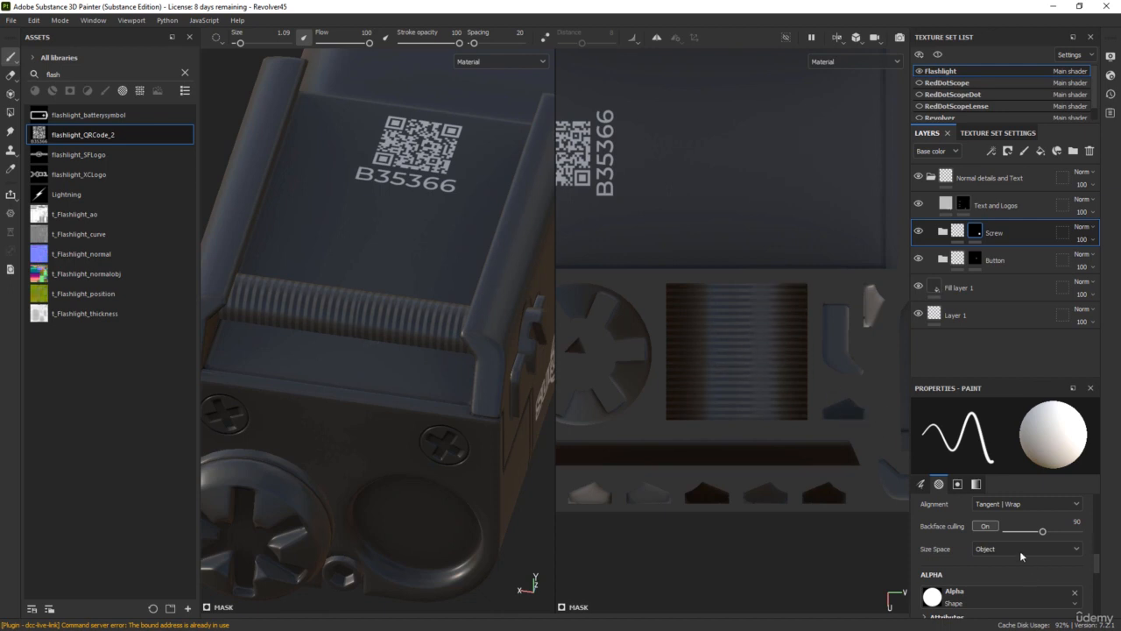
left_click(986, 550)
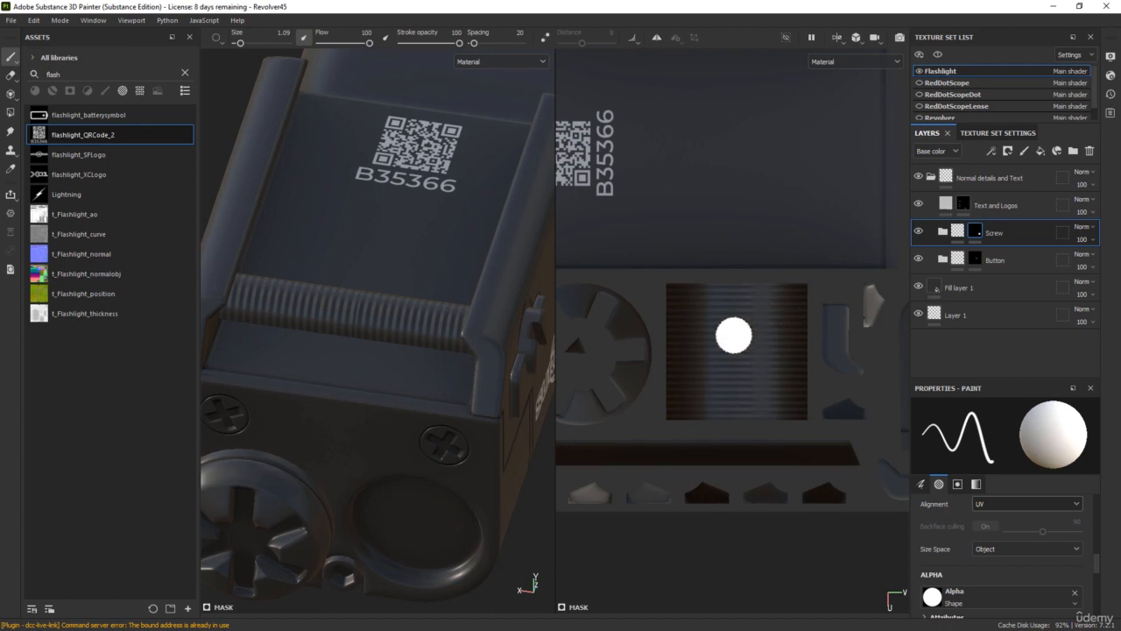
key("x")
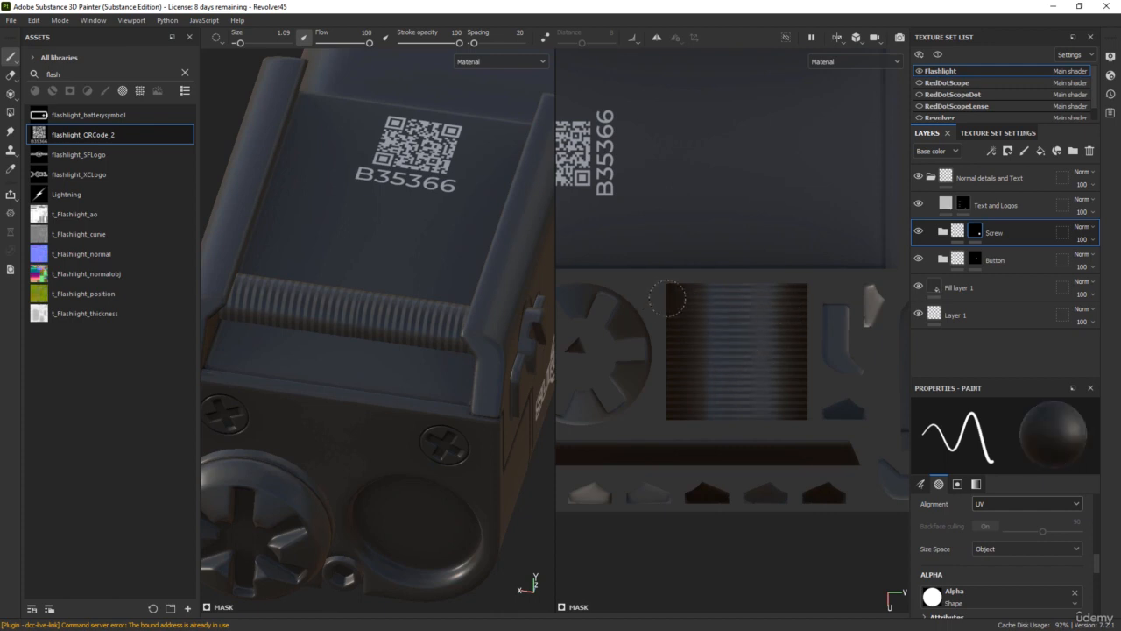
- Paint straight black strokes across the crossbar's UV island to remove the middle ribbing, keeping ribs at both ends of the crossbar
scroll(701, 303, "up", 2)
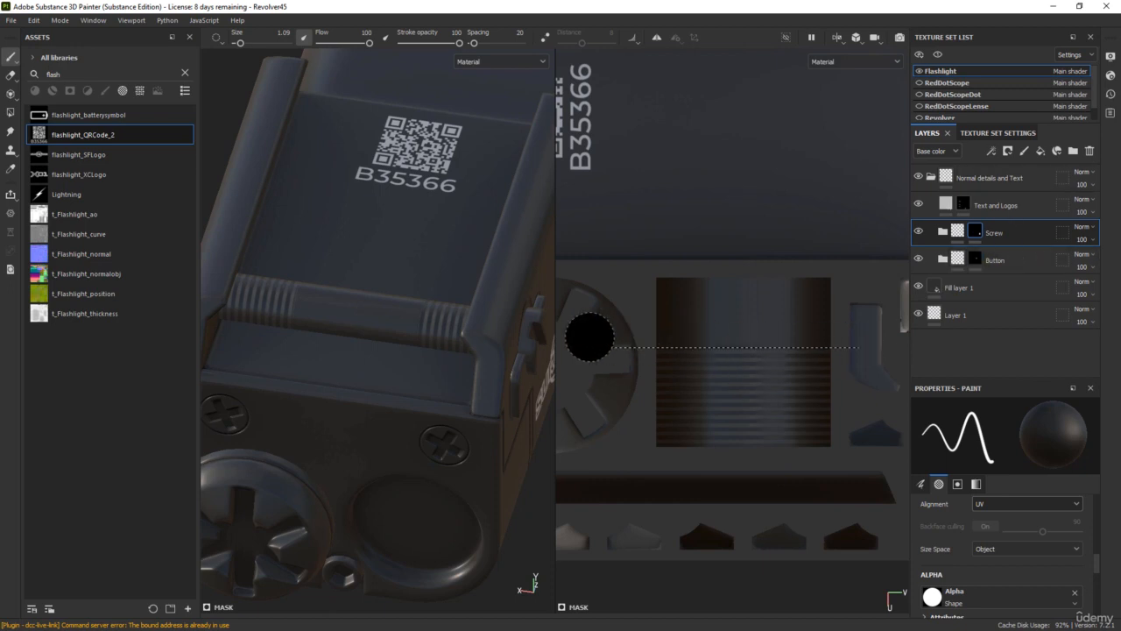
scroll(216, 277, "down", 2)
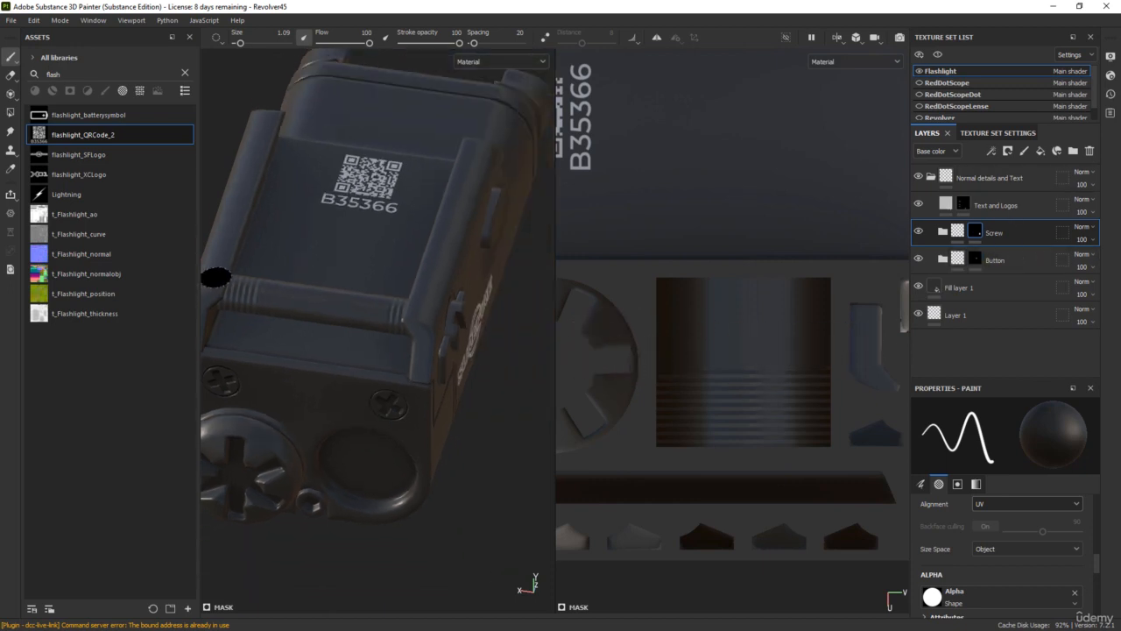
scroll(215, 277, "down", 1)
left_click_drag(263, 254, 423, 185, "alt")
scroll(423, 184, "up", 4)
right_click_drag(450, 187, 367, 211, "shift")
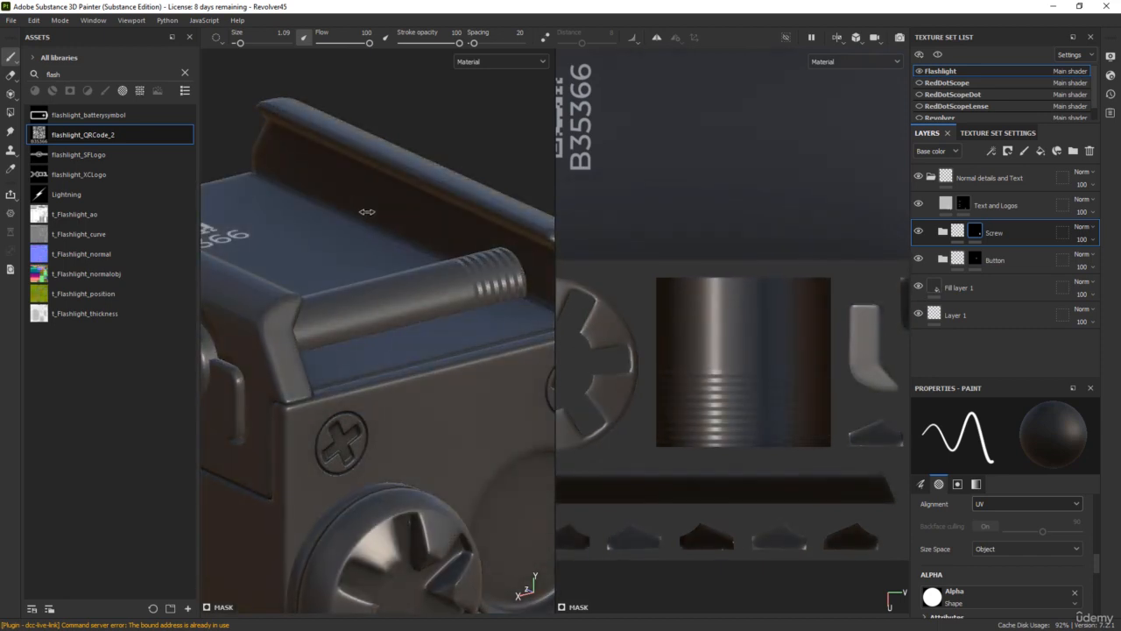
mouse_move(438, 207)
left_mouse_down("alt")
mouse_move(336, 208)
mouse_move(445, 286)
left_mouse_up("alt")
scroll(337, 205, "down", 2)
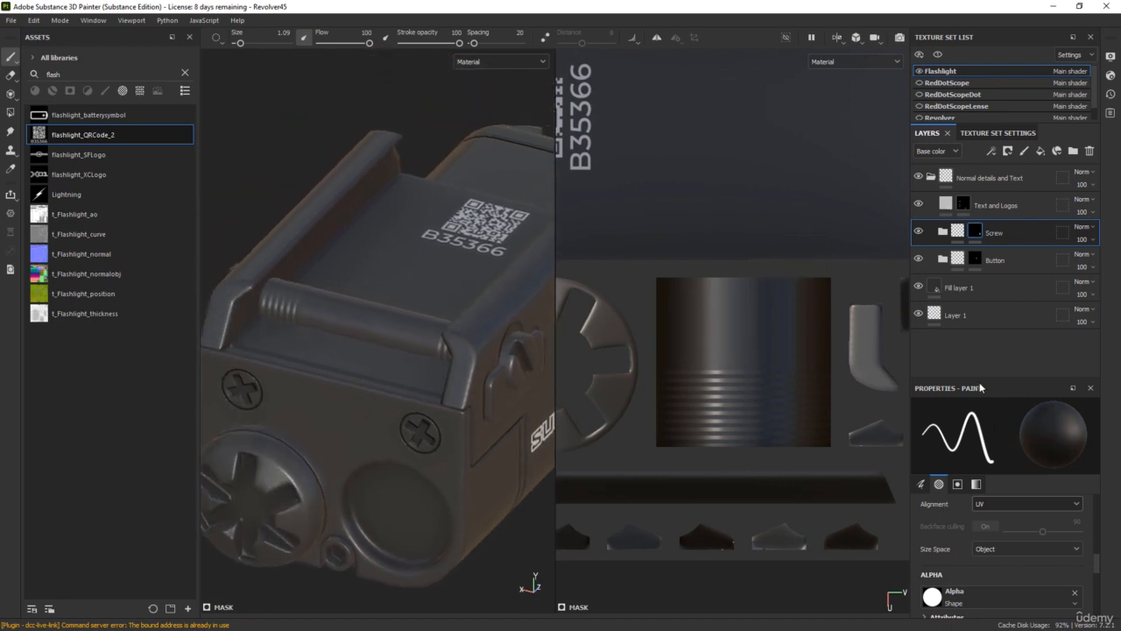
- Expand the Screw folder and check the height setting of its fill layer against the crossbar ribs
left_click(943, 232)
left_click(960, 261)
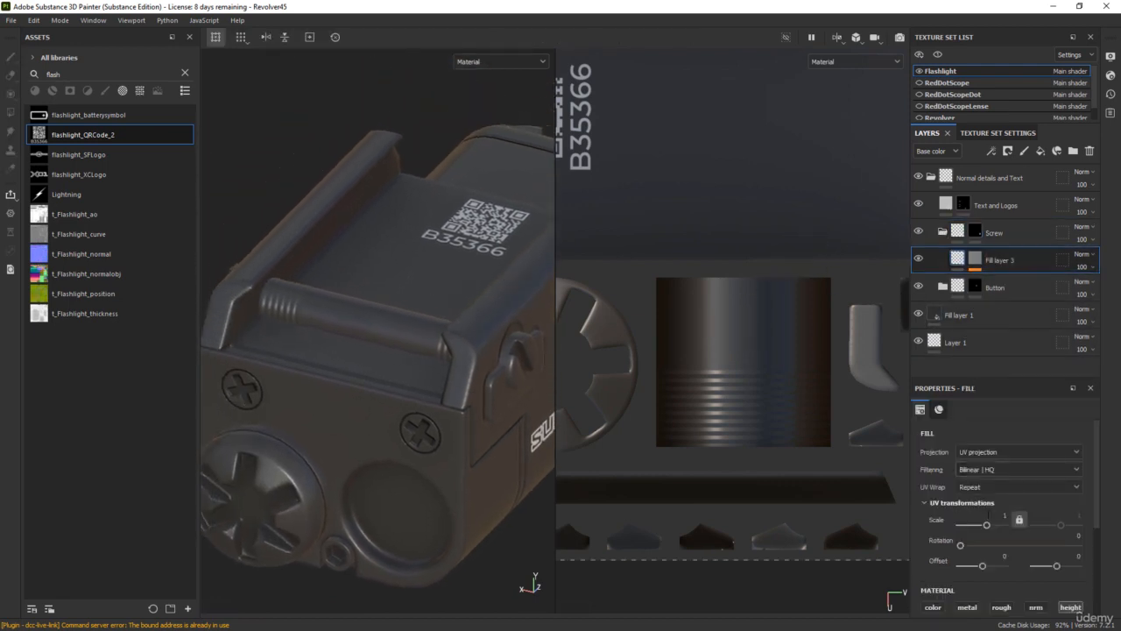
scroll(1033, 486, "down", 4)
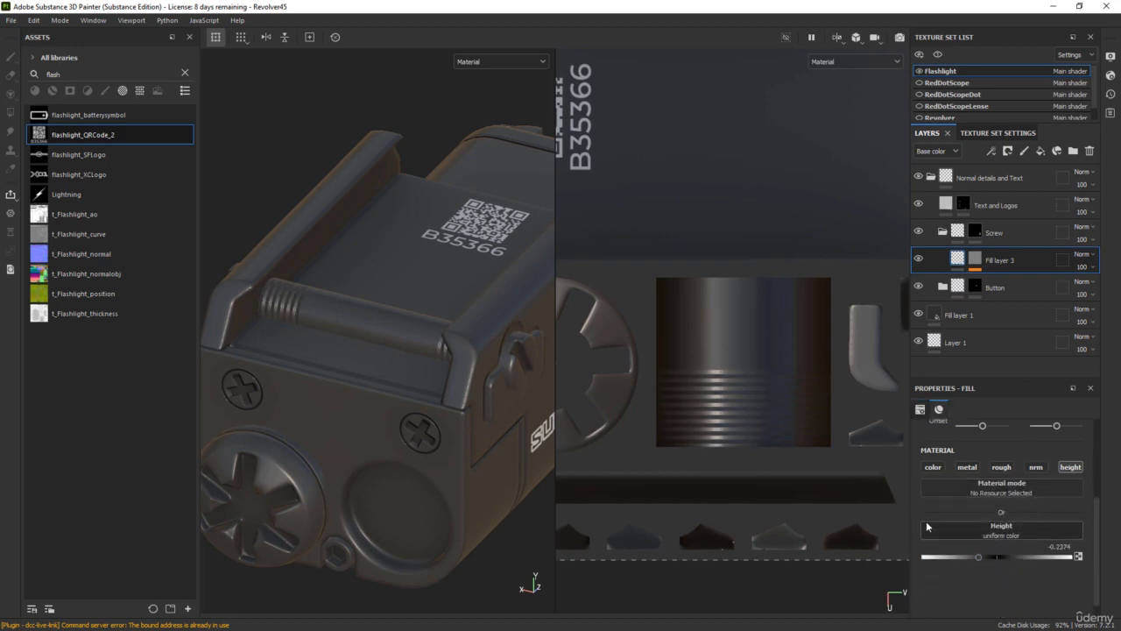
left_click_drag(452, 315, 489, 286, "alt")
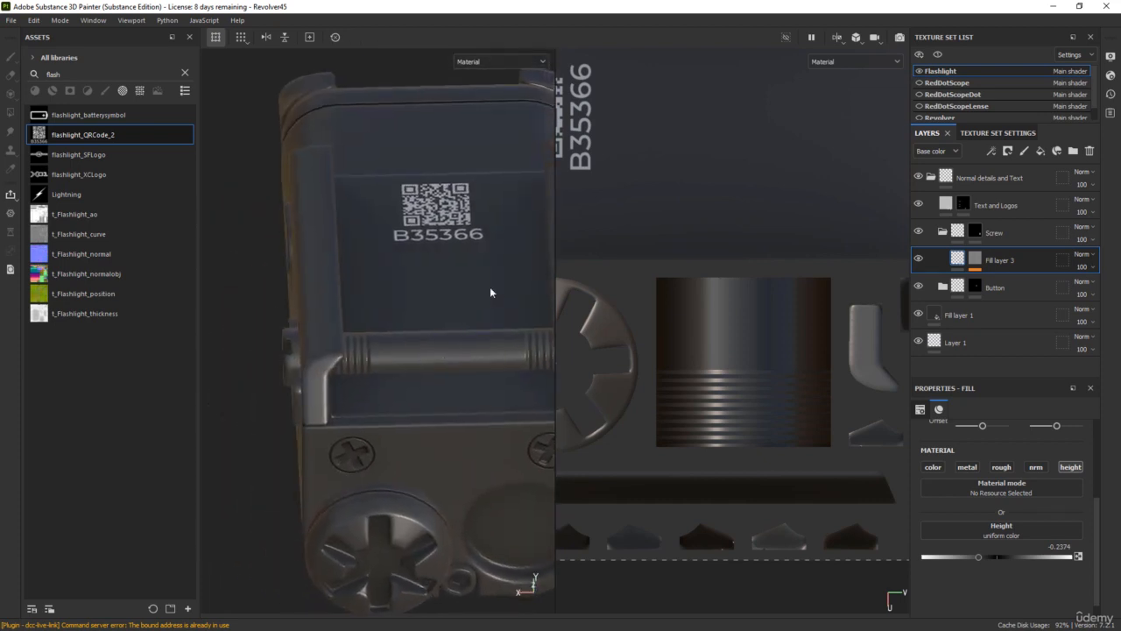
- Add a paint layer directly above the Screw folder and rename it Extra Details
left_click(1023, 153)
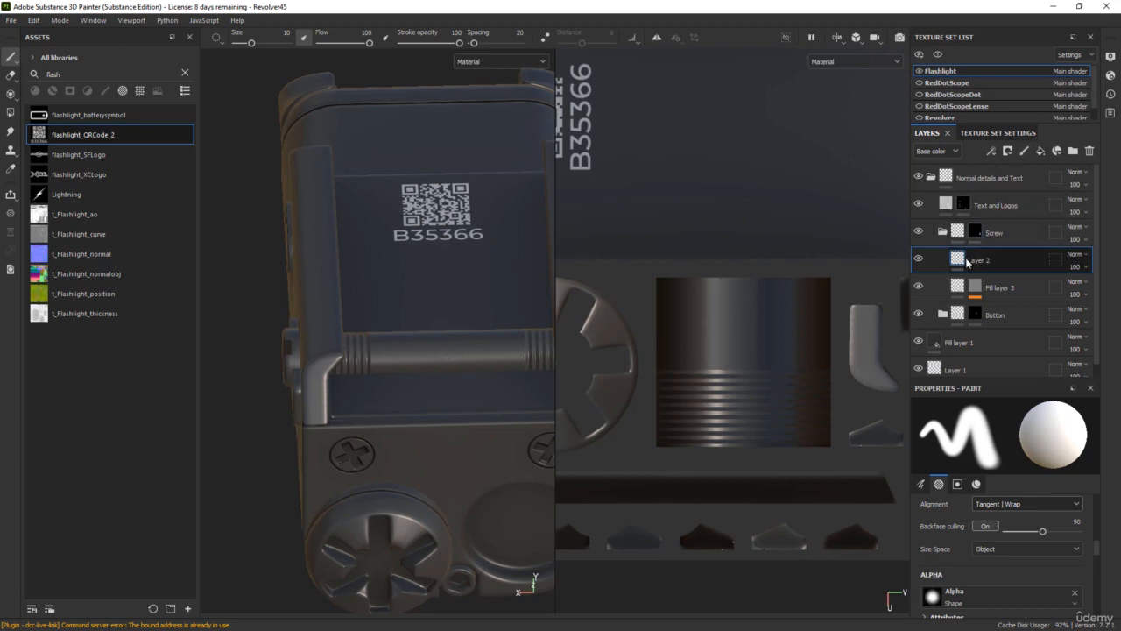
left_click_drag(970, 262, 992, 243)
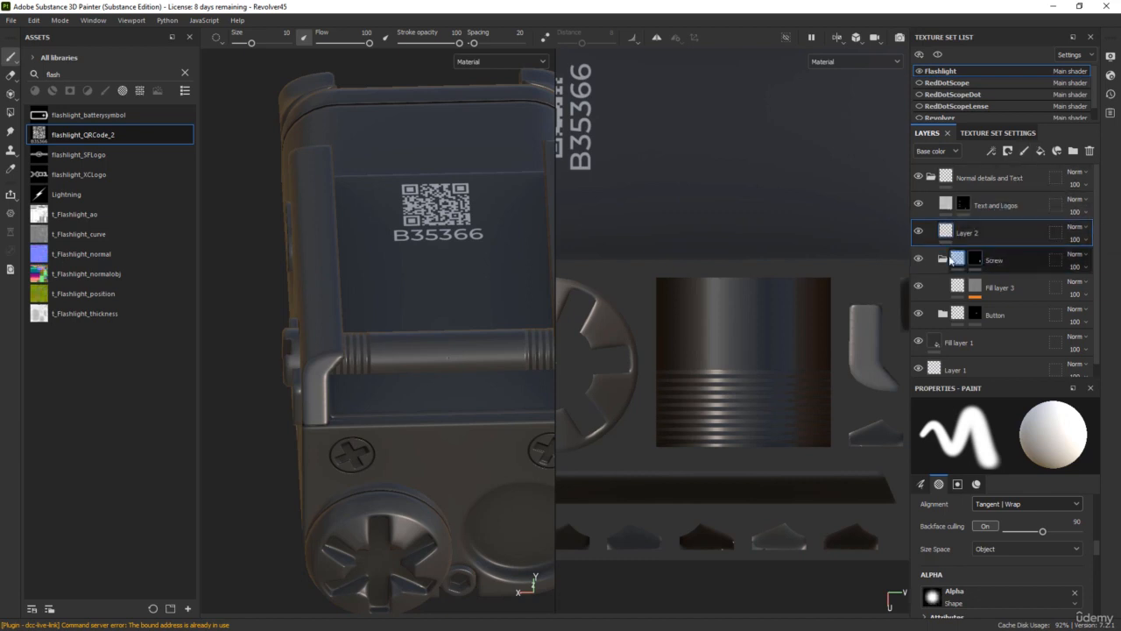
left_click(942, 261)
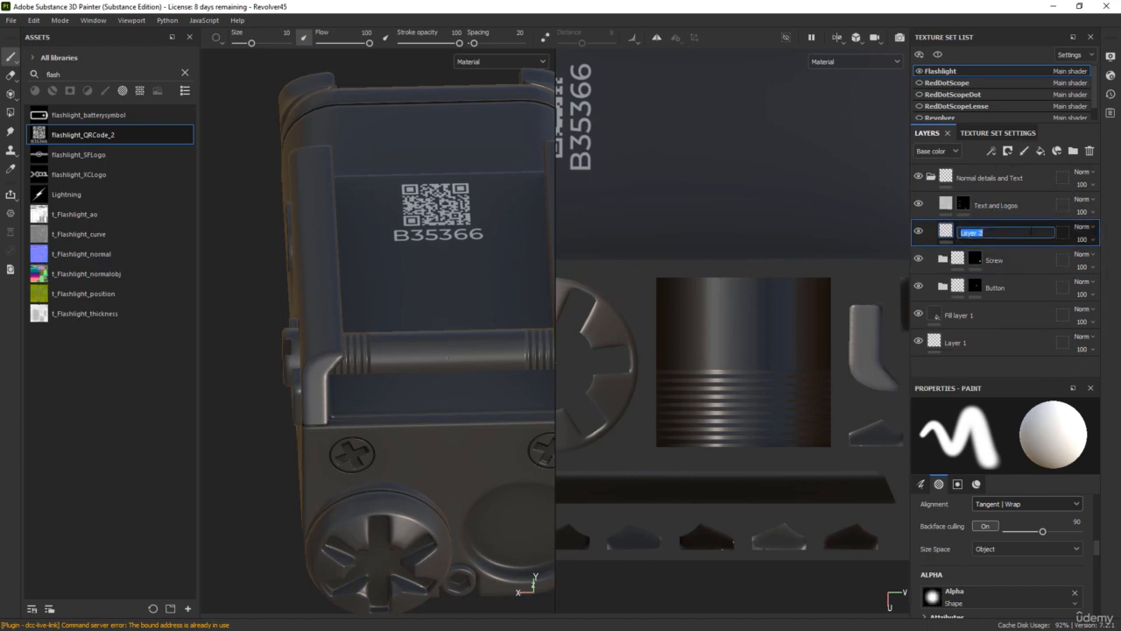
type("Extra")
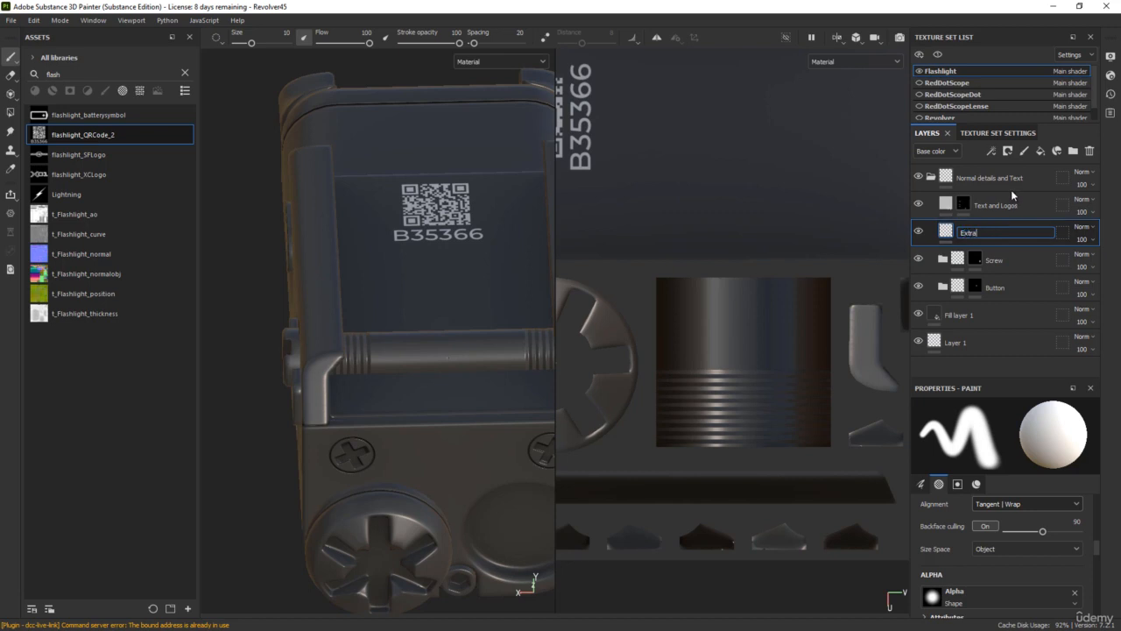
type(" Details")
key("Return")
- Return to the single 3D view, search the assets for normal and pick the Handle Rectangle normal map
key("F2")
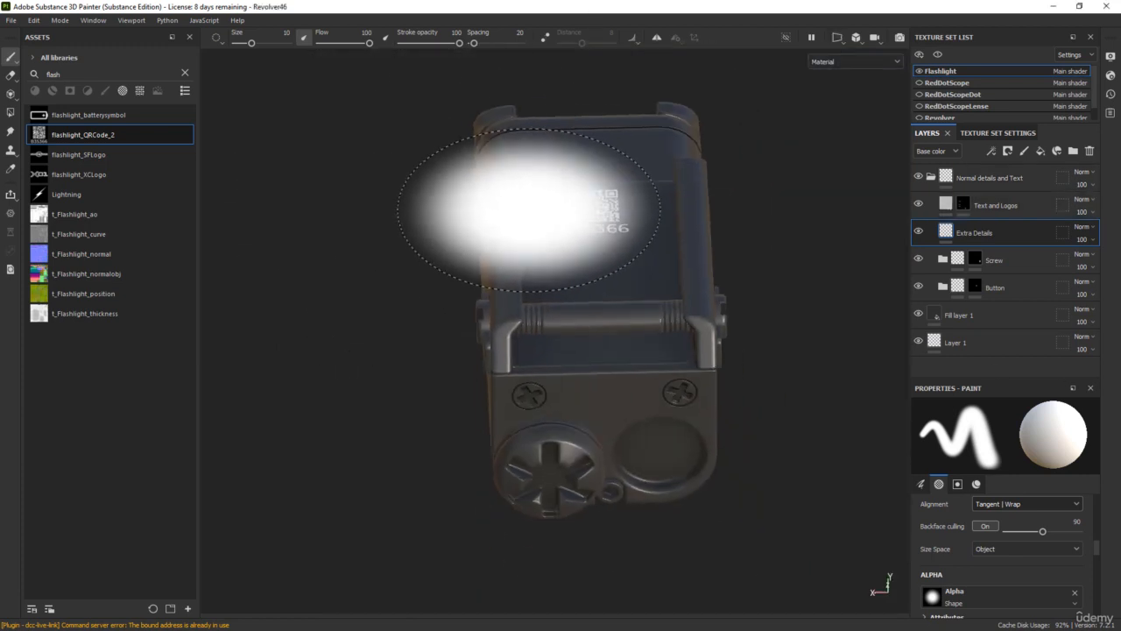
mouse_move(528, 209)
left_mouse_down("alt")
mouse_move(826, 188)
mouse_move(848, 333)
left_mouse_up("alt")
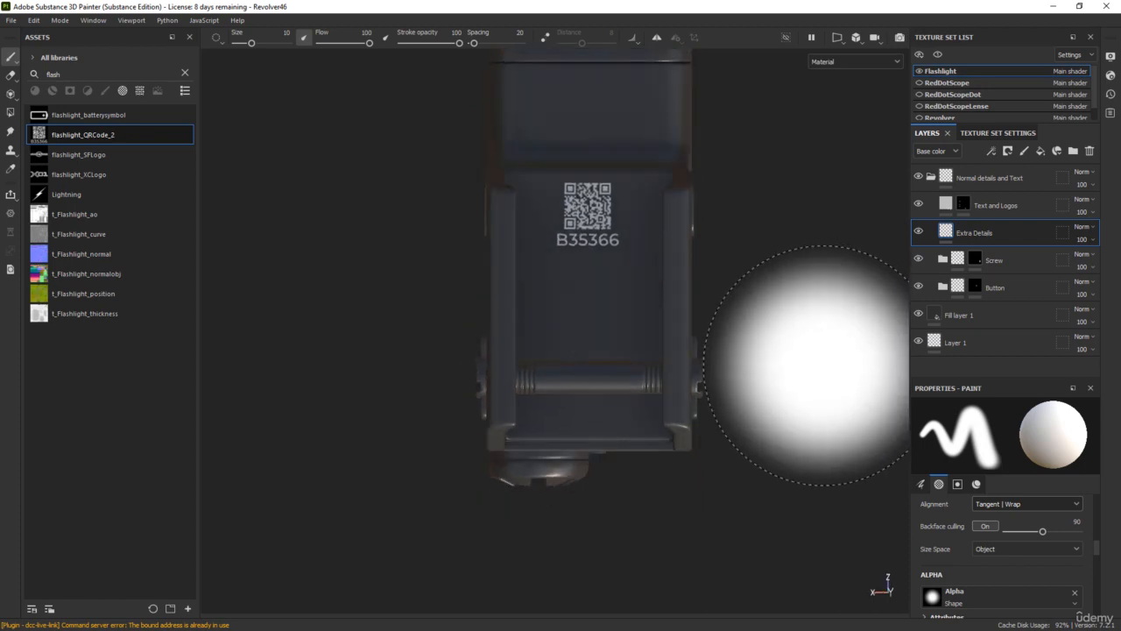
mouse_move(823, 365)
right_mouse_down("ctrl")
mouse_move(791, 286)
mouse_move(775, 293)
right_mouse_up("ctrl")
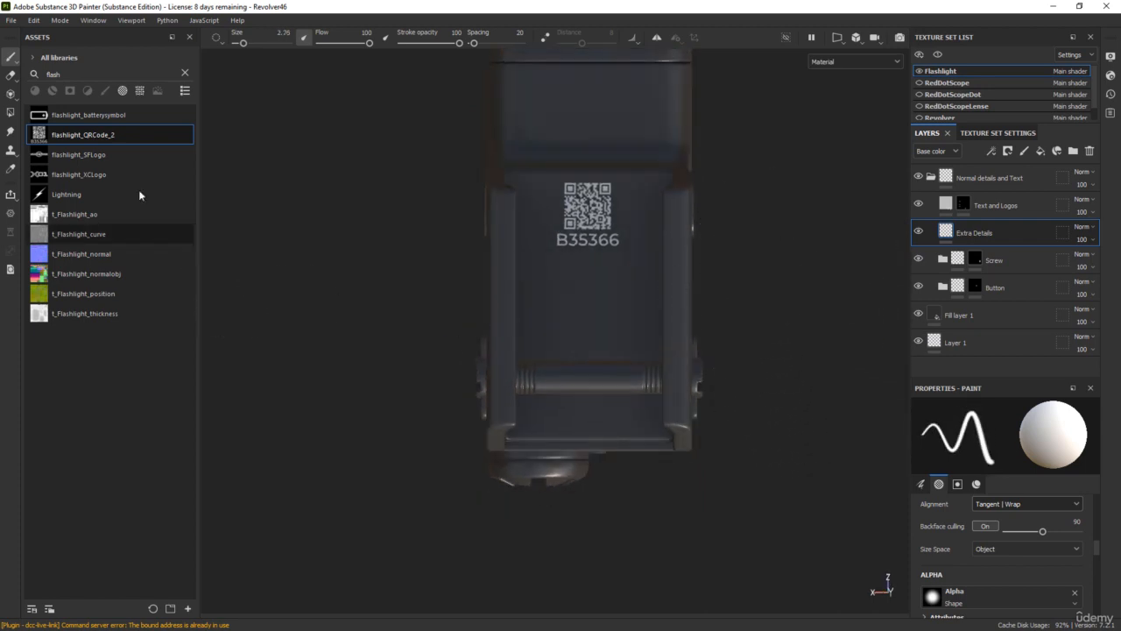
left_click(82, 75)
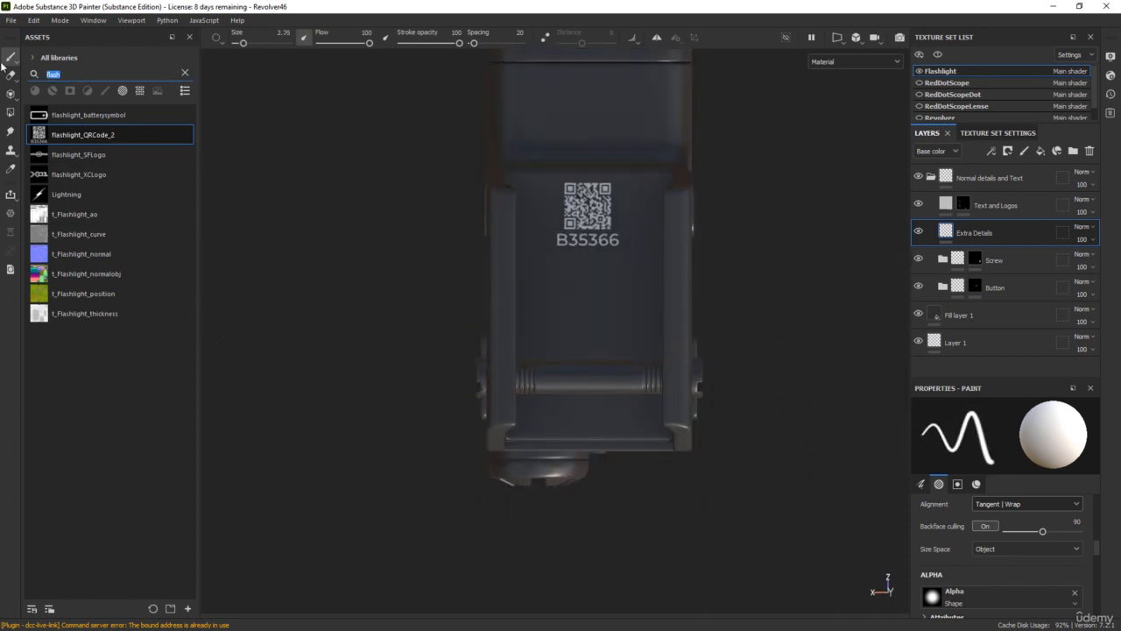
type("normal")
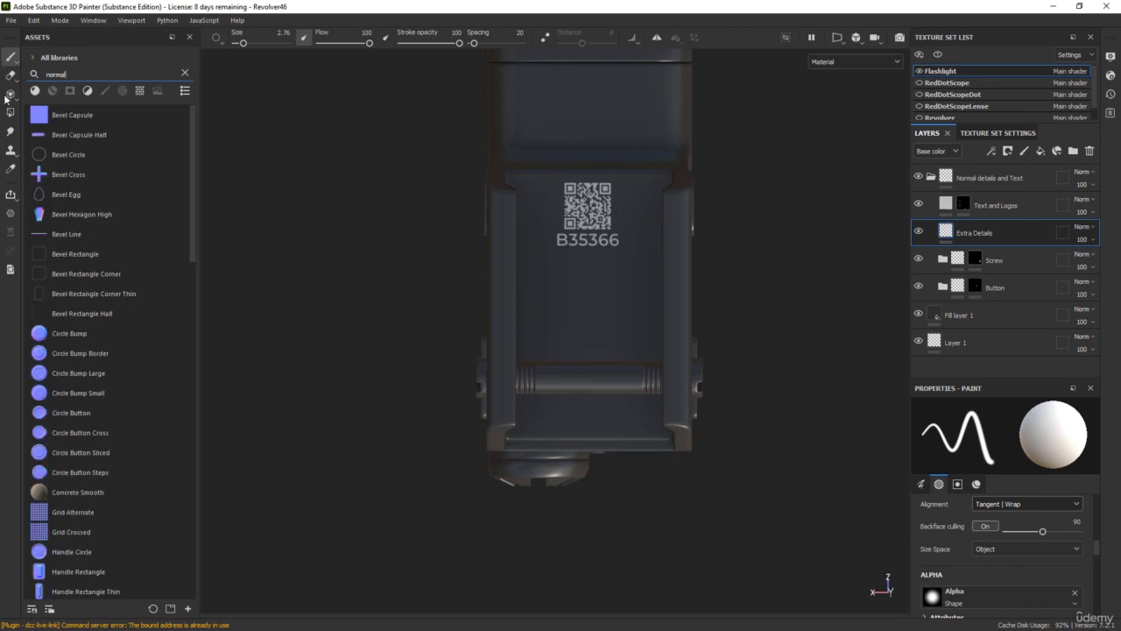
scroll(76, 368, "down", 5)
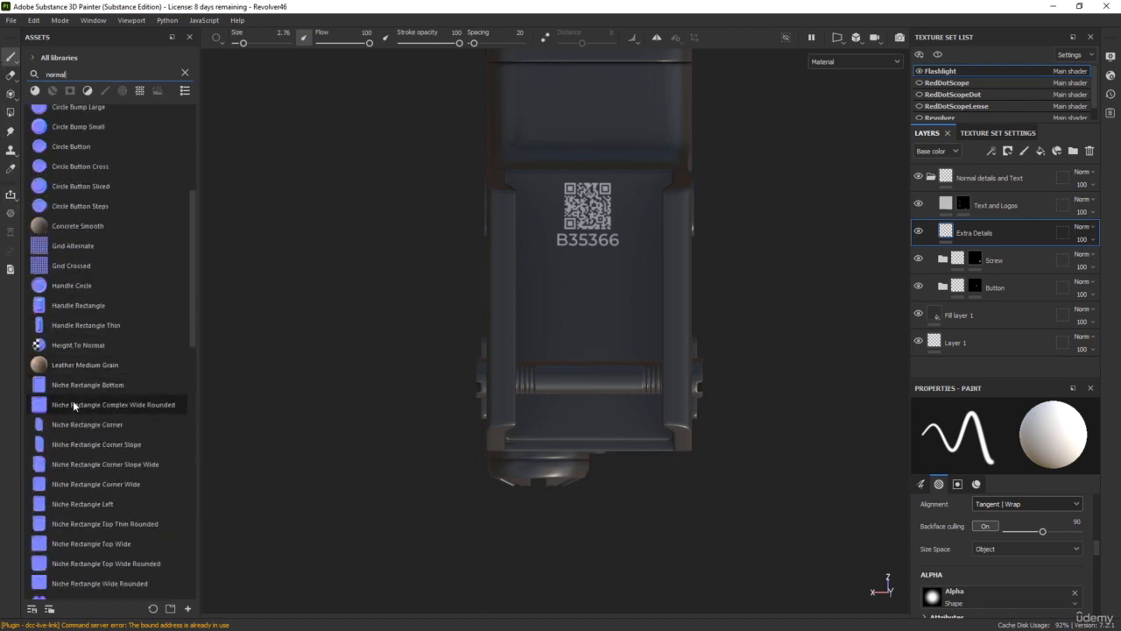
mouse_move(73, 387)
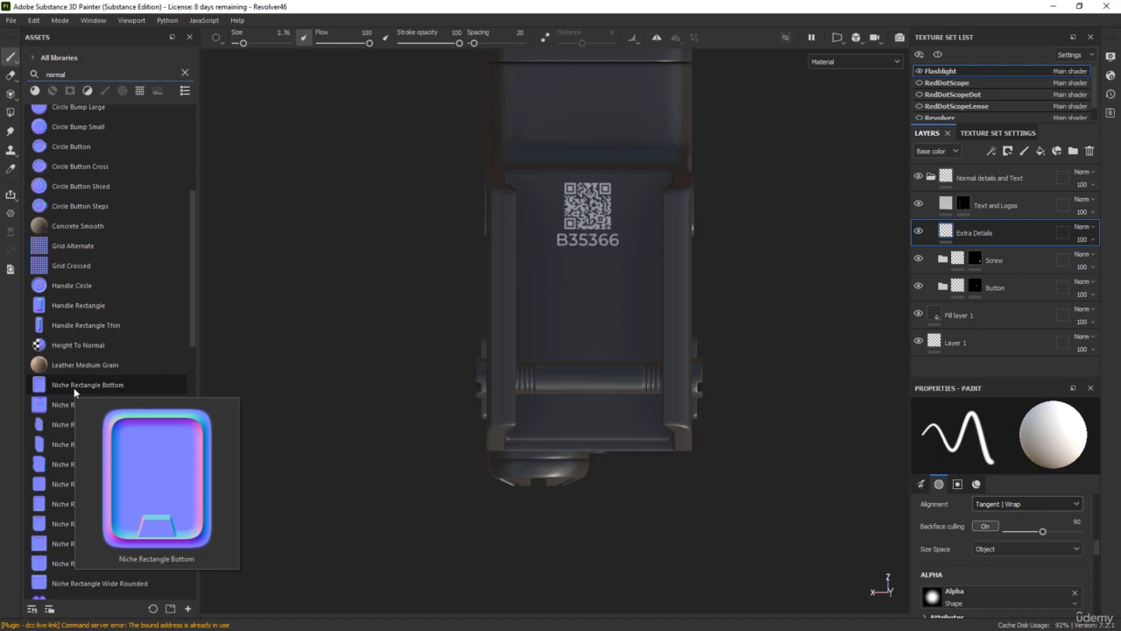
left_click(69, 305)
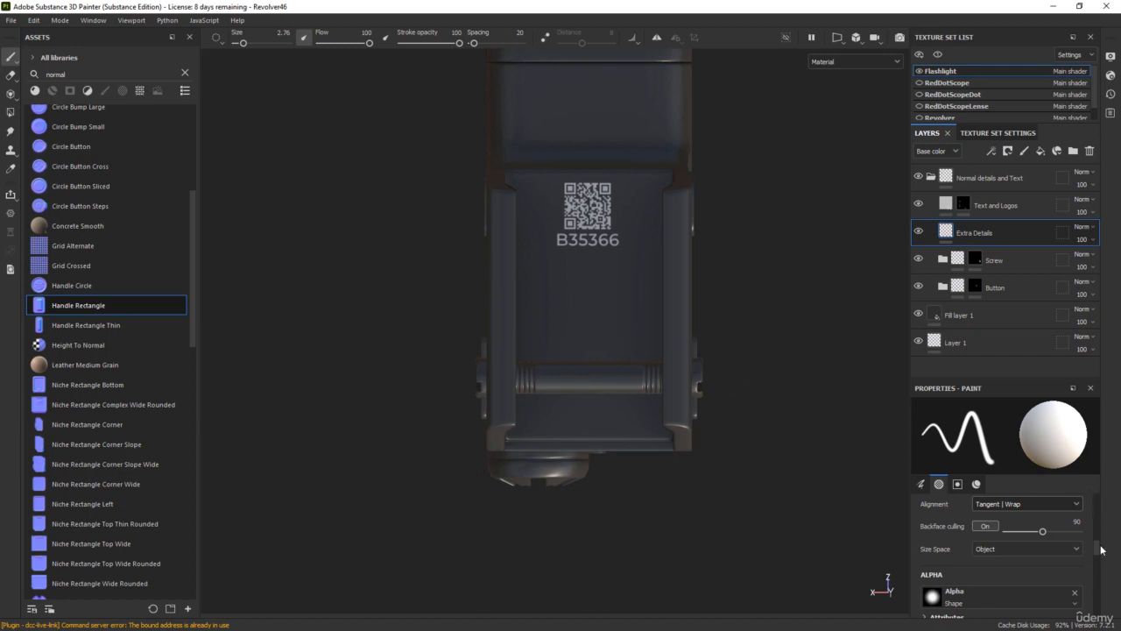
- Restrict the brush to the nrm channel with Handle Rectangle as its normal, at size 11.04 with a hard-edged alpha
scroll(1096, 554, "down", 10)
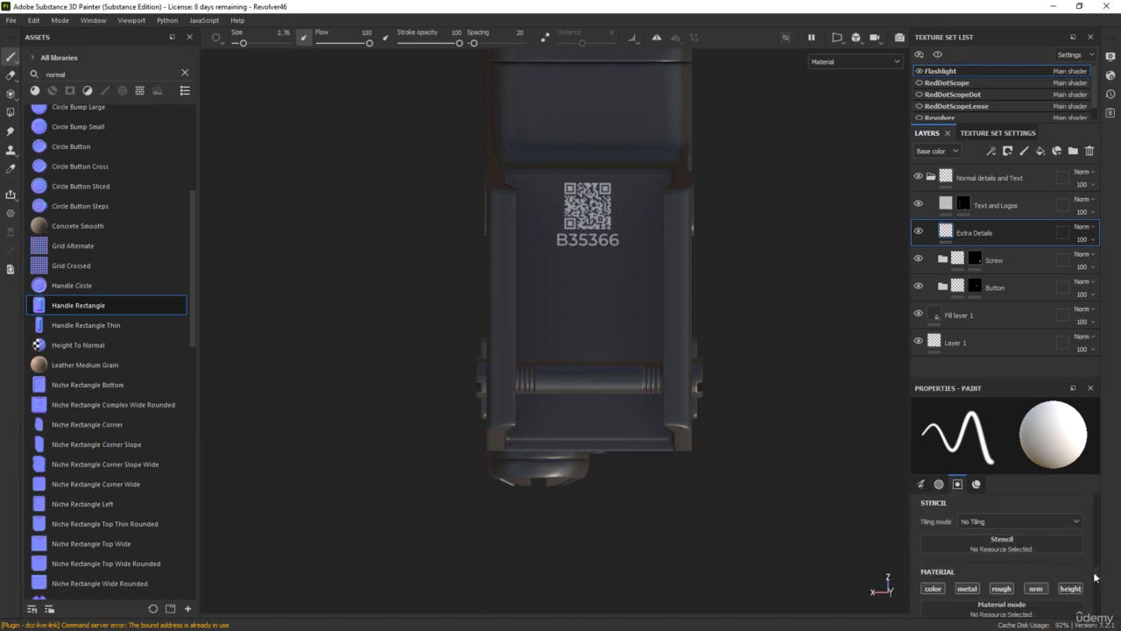
scroll(1094, 587, "up", 5)
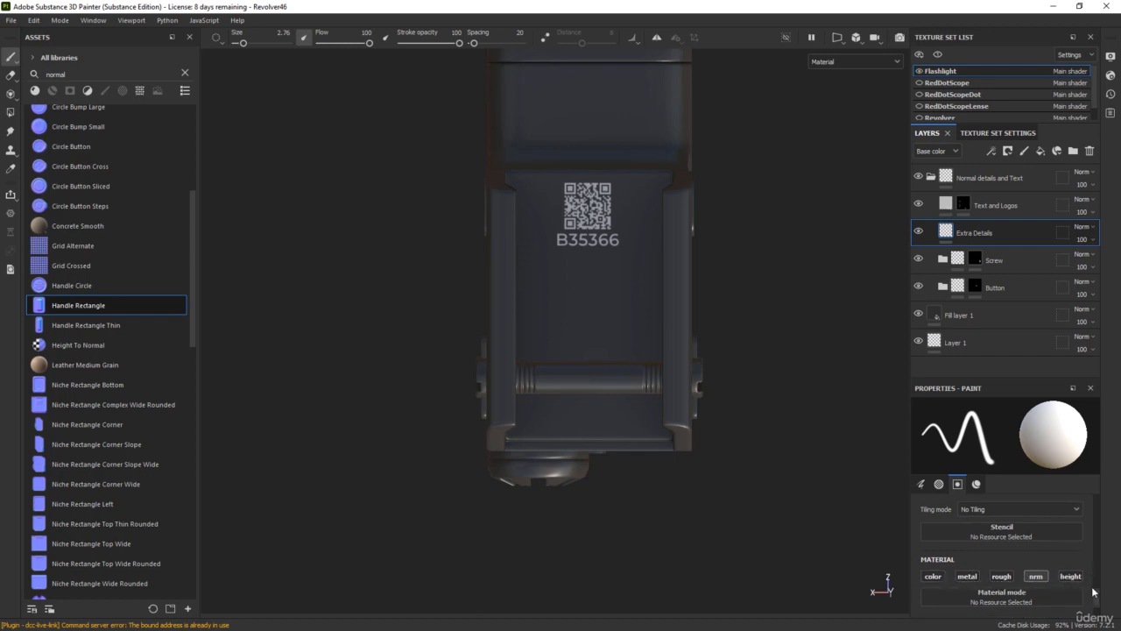
scroll(1097, 601, "down", 3)
left_click_drag(1001, 596, 99, 312)
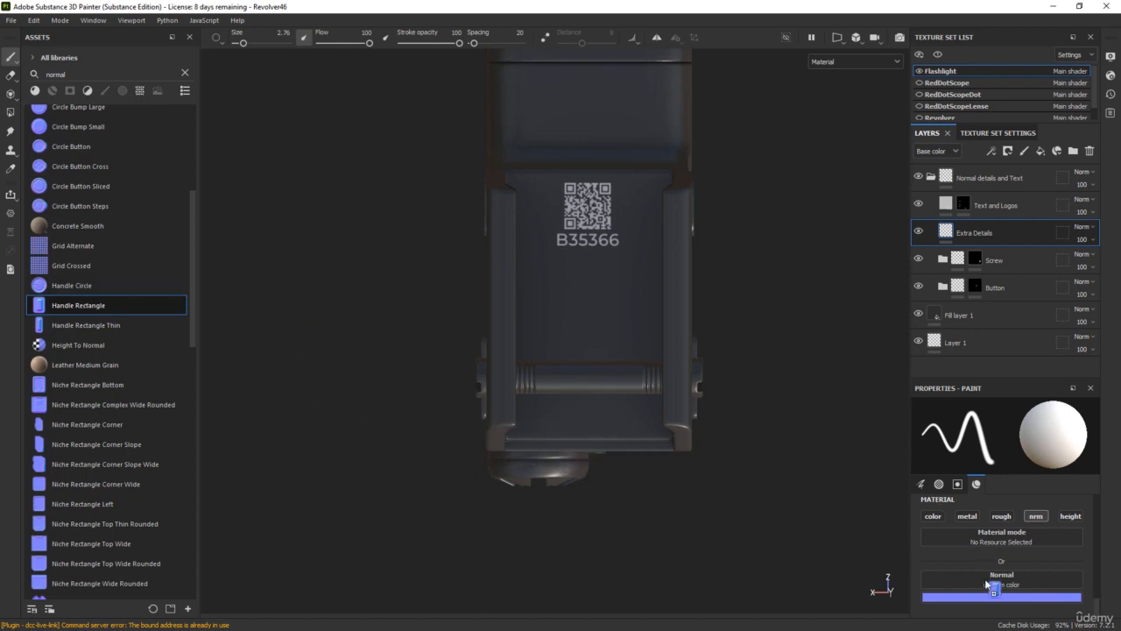
left_click_drag(988, 584, 989, 585)
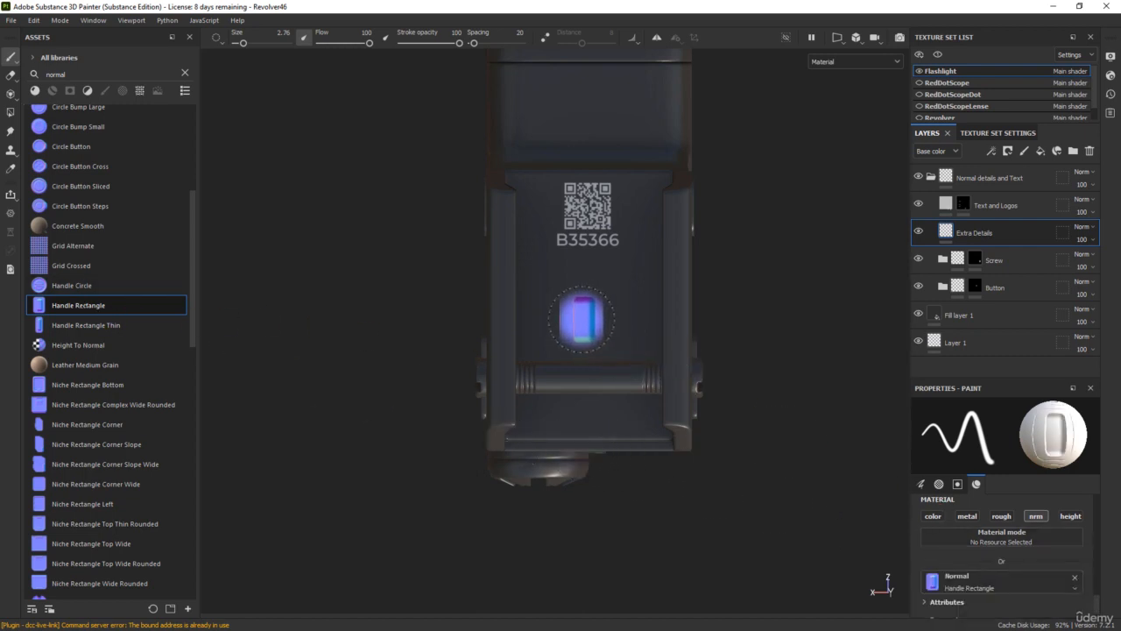
right_click_drag(582, 320, 680, 320, "ctrl")
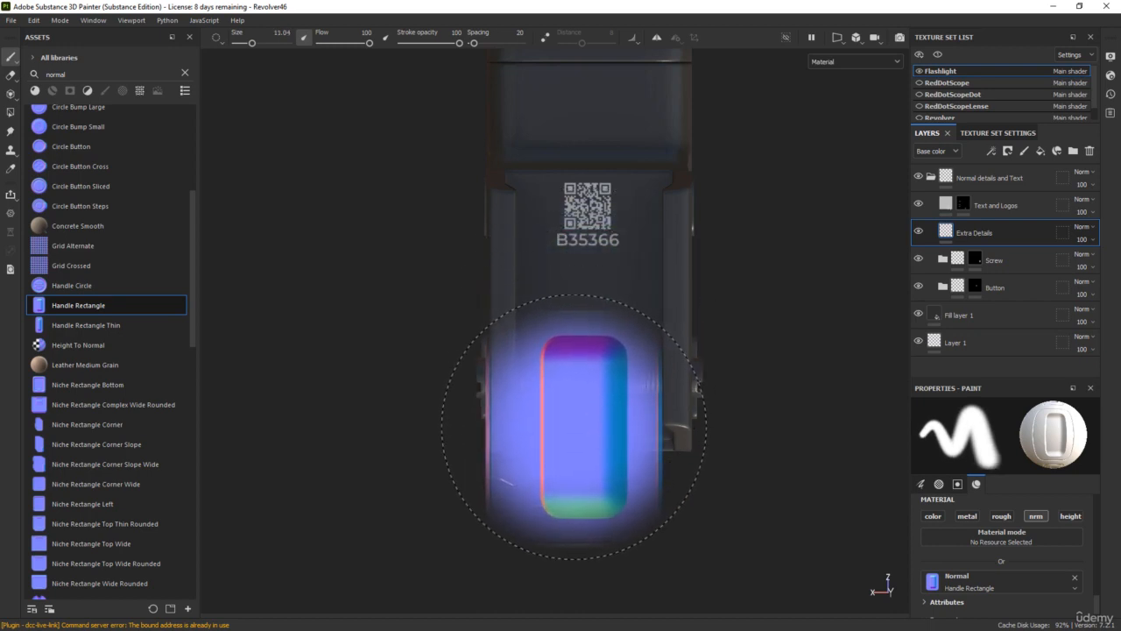
left_click(565, 385)
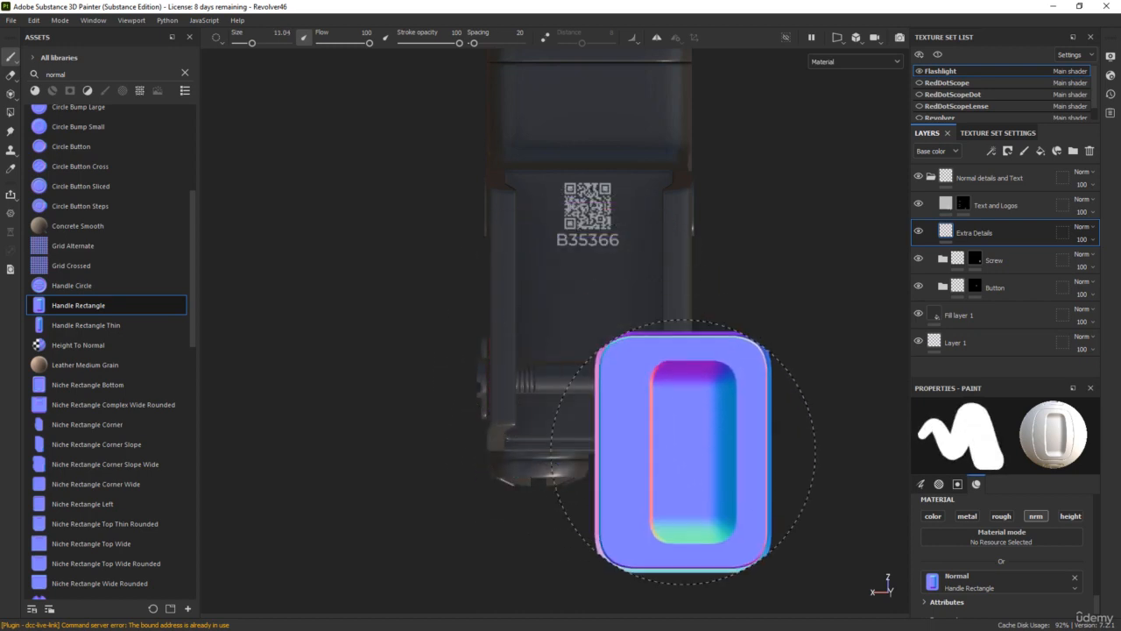
- Change the brush alpha to Shape Brick and raise its hardness to 1
left_click_drag(1096, 608, 1097, 564)
left_click(988, 554)
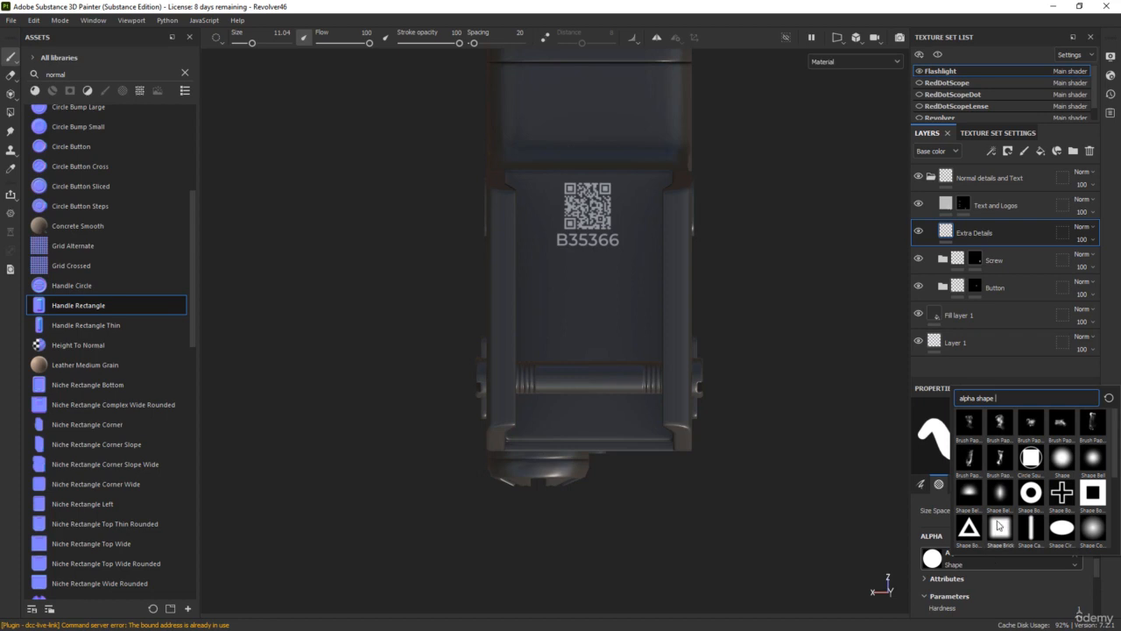
left_click(999, 525)
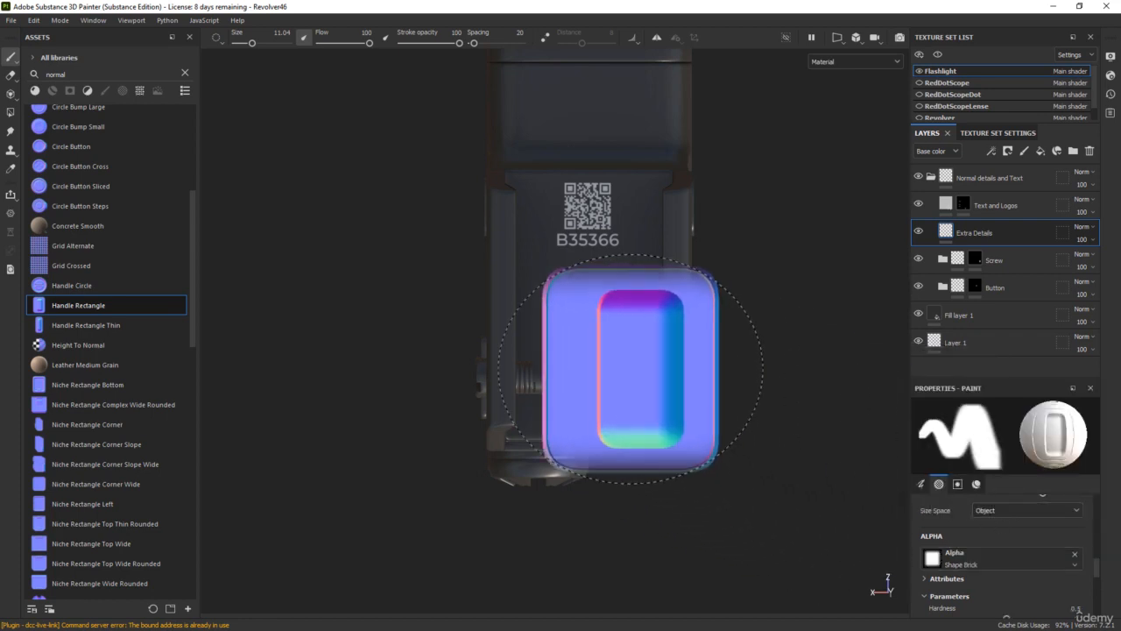
right_click_drag(591, 311, 590, 276, "ctrl")
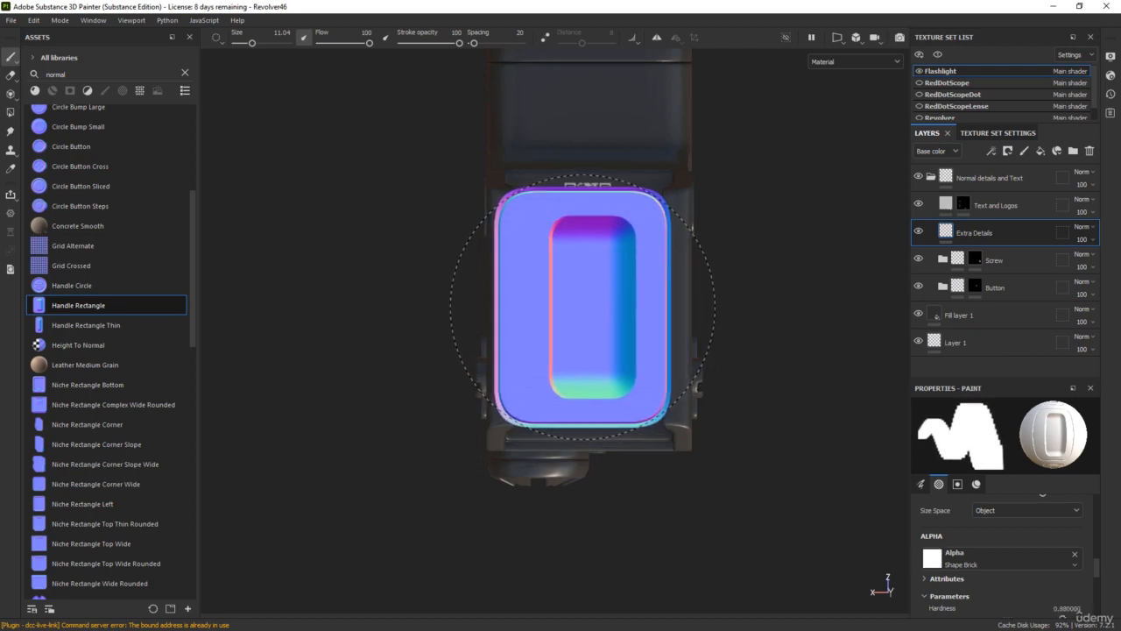
- Rotate the brush to 270 degrees, reduce its size to 5.59 and stamp the Handle Rectangle between the serial number and the crossbar
left_click_drag(583, 306, 593, 309, "ctrl")
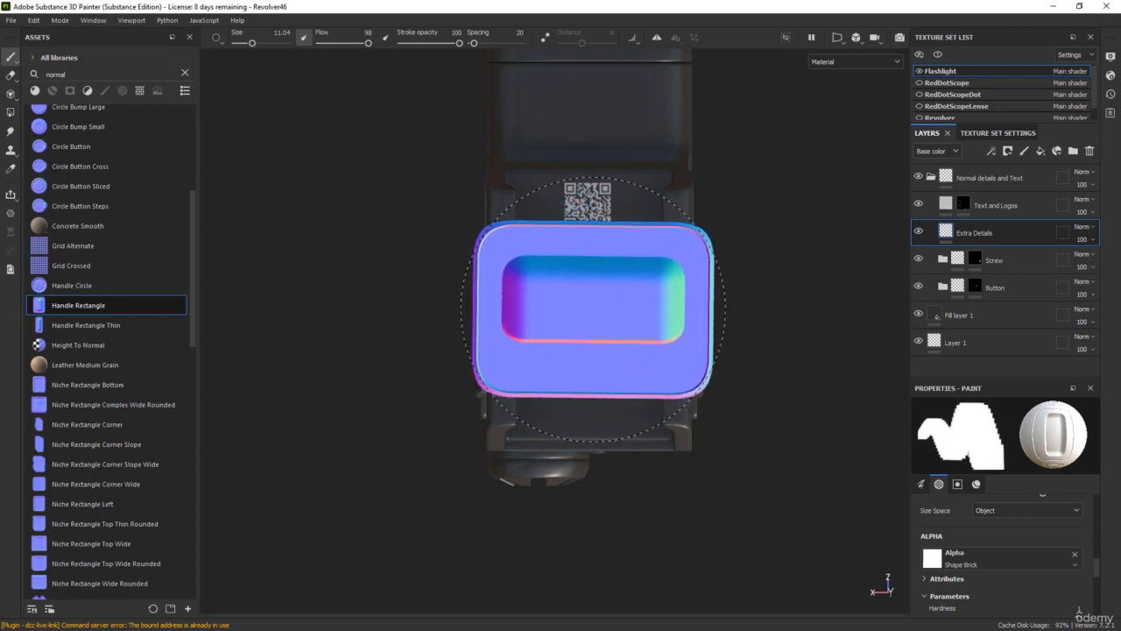
right_click_drag(593, 310, 559, 309, "ctrl")
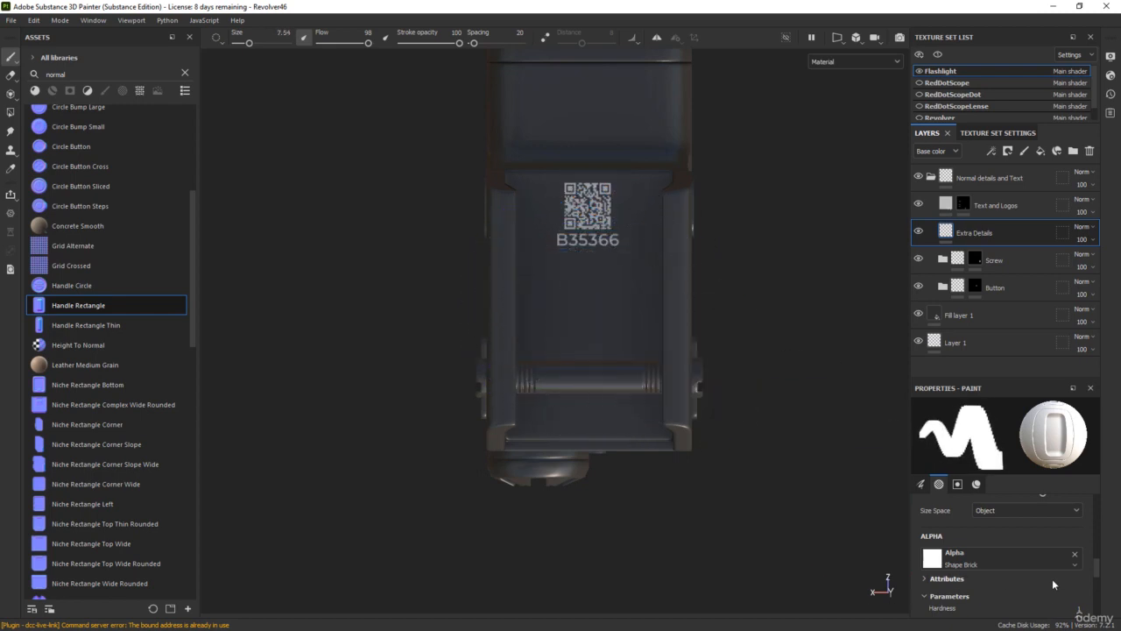
mouse_move(1098, 567)
left_mouse_down()
mouse_move(1098, 524)
mouse_move(1100, 537)
left_mouse_up()
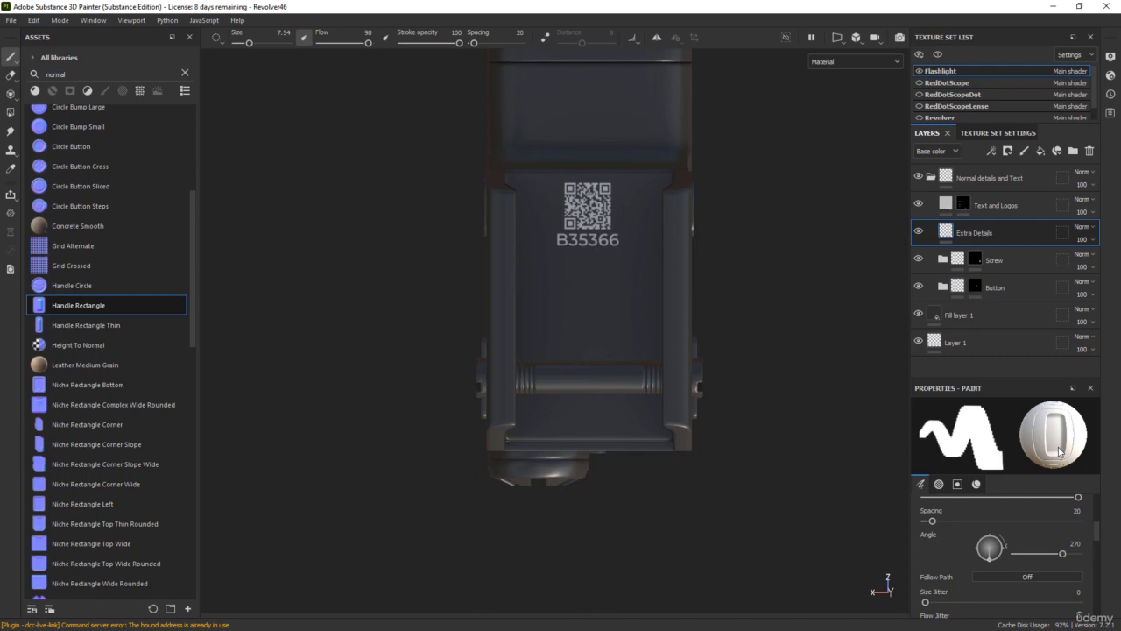
scroll(591, 310, "up", 2)
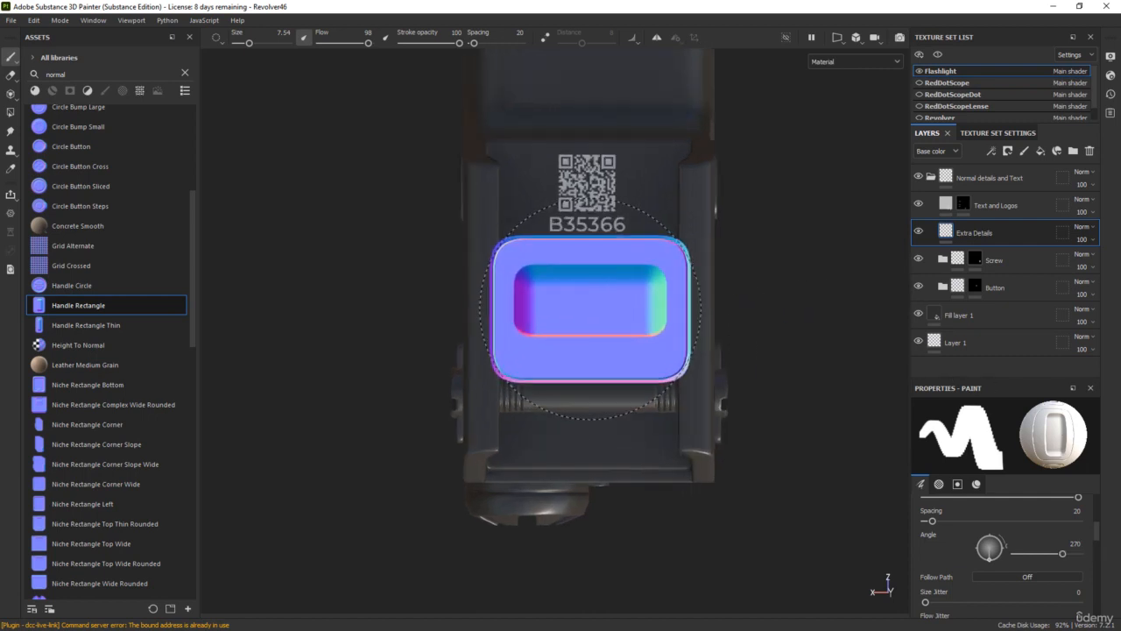
right_click_drag(590, 310, 581, 311, "ctrl")
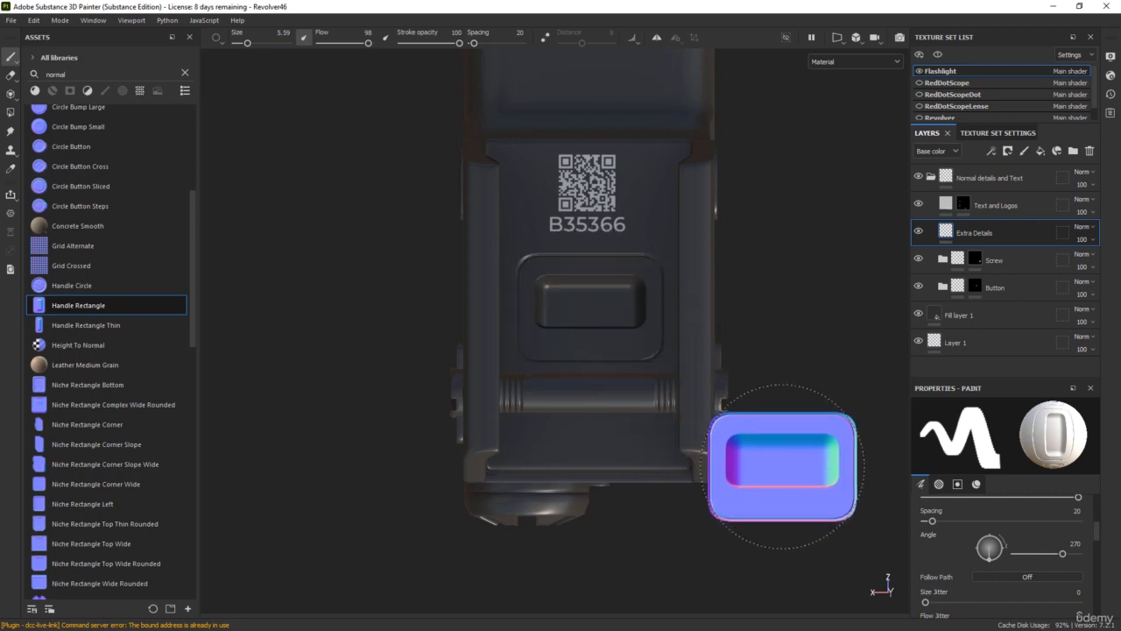
- Examine the flashlight's end face and side pin holes in the reference photo RPVSFXC1-B_1_3.jpg
mouse_move(821, 534)
left_mouse_down("alt")
mouse_move(735, 533)
mouse_move(280, 438)
mouse_move(208, 480)
mouse_move(291, 529)
mouse_move(263, 491)
mouse_move(226, 350)
mouse_move(223, 437)
mouse_move(128, 417)
mouse_move(289, 430)
mouse_move(338, 410)
mouse_move(347, 391)
left_mouse_up("alt")
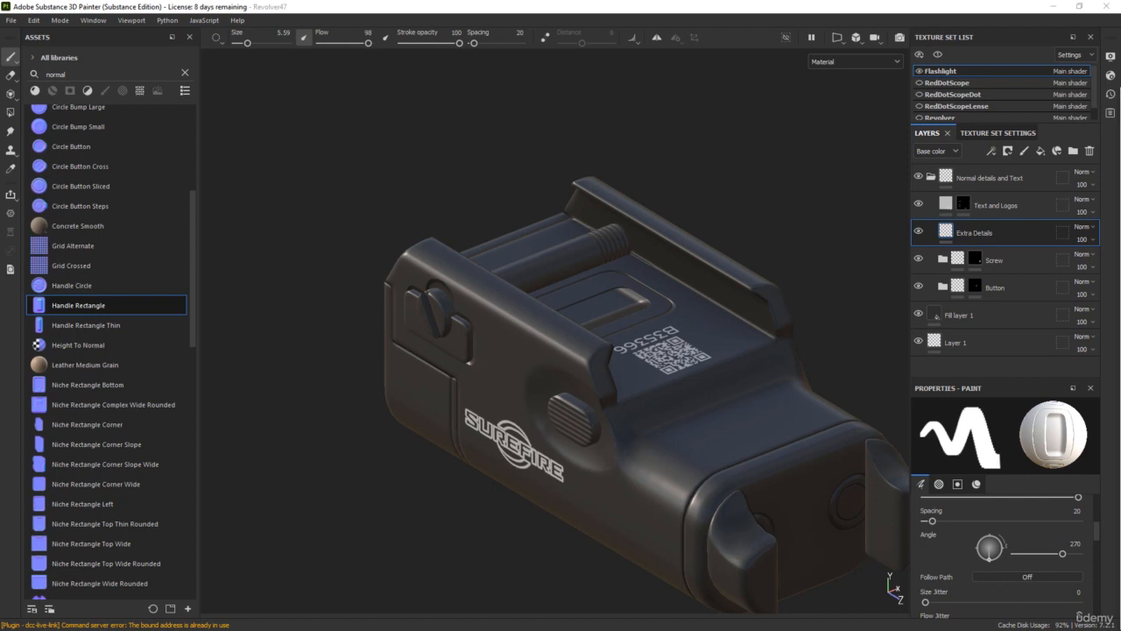
left_click_drag(1120, 99, 843, 114)
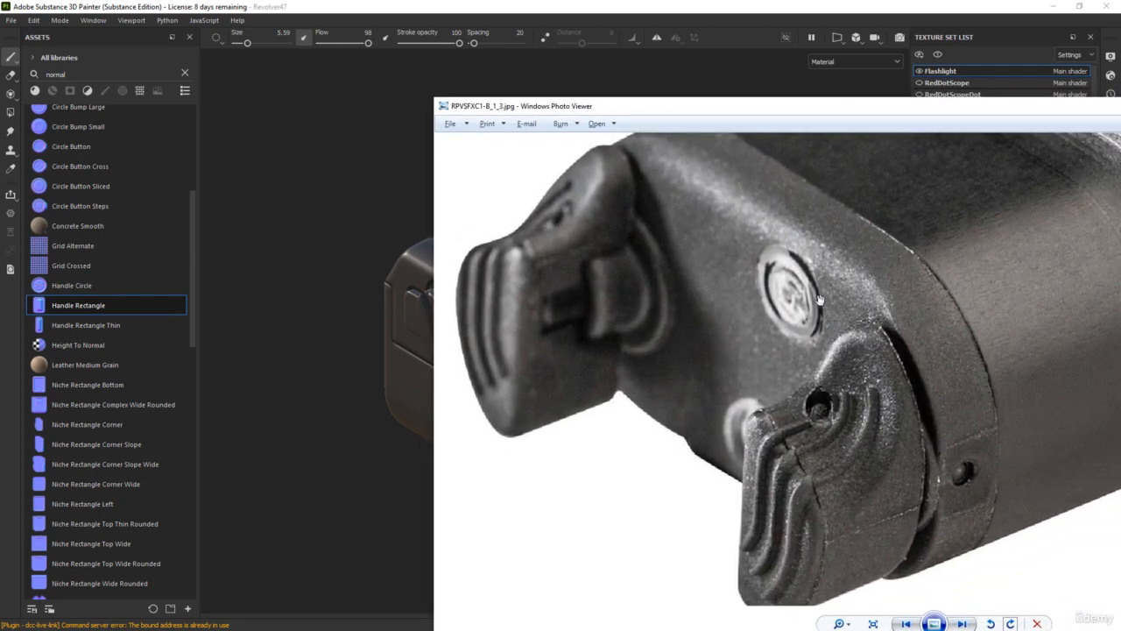
left_click_drag(754, 304, 736, 470)
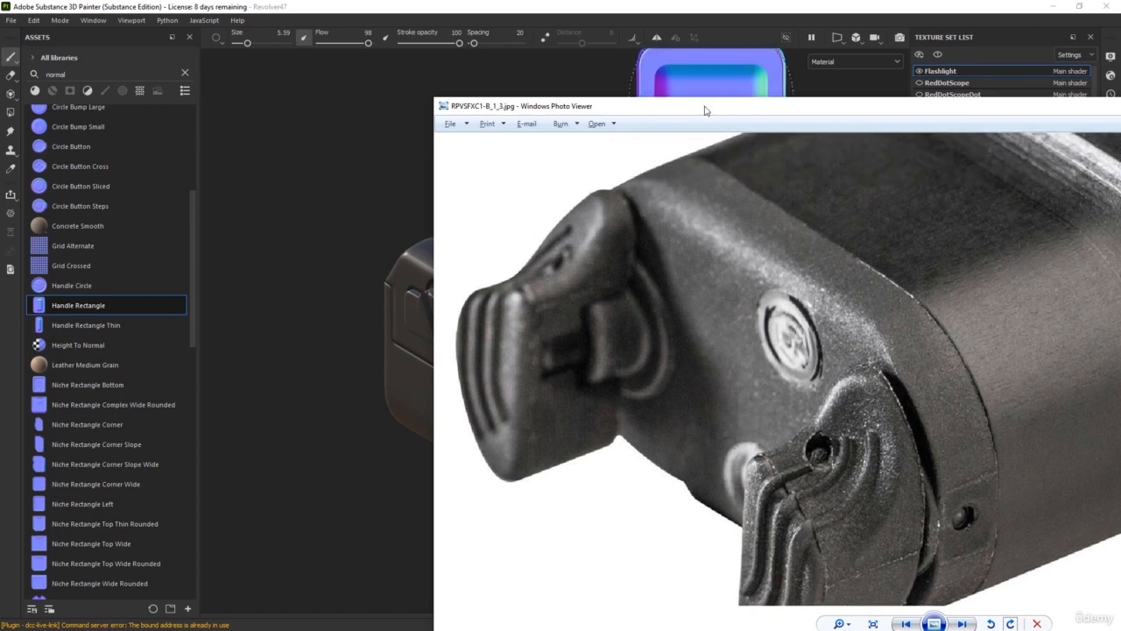
left_click_drag(706, 107, 1120, 114)
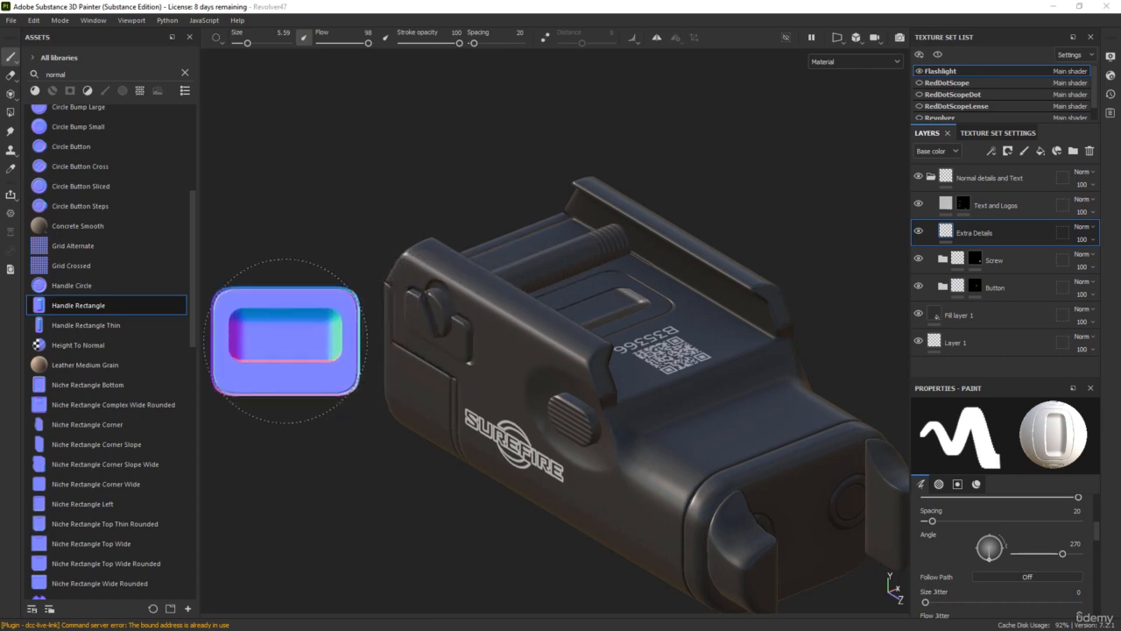
- Try Circle Bump Small as the brush's normal map, then replace it with Circle Bump Border
scroll(111, 268, "up", 5)
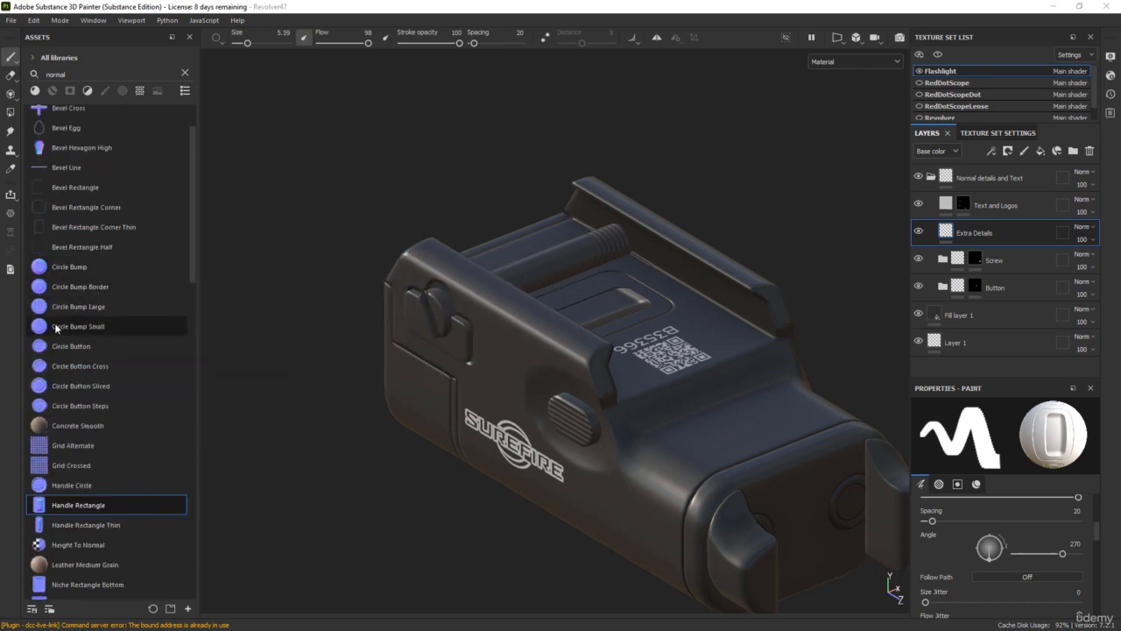
scroll(1027, 579, "down", 5)
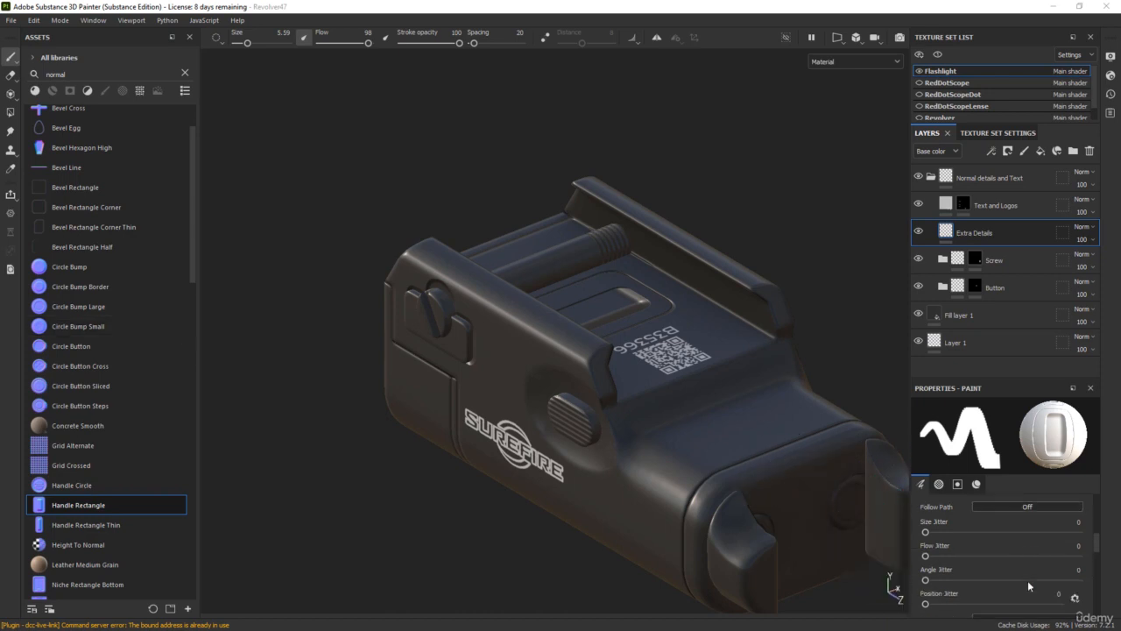
scroll(1026, 568, "down", 5)
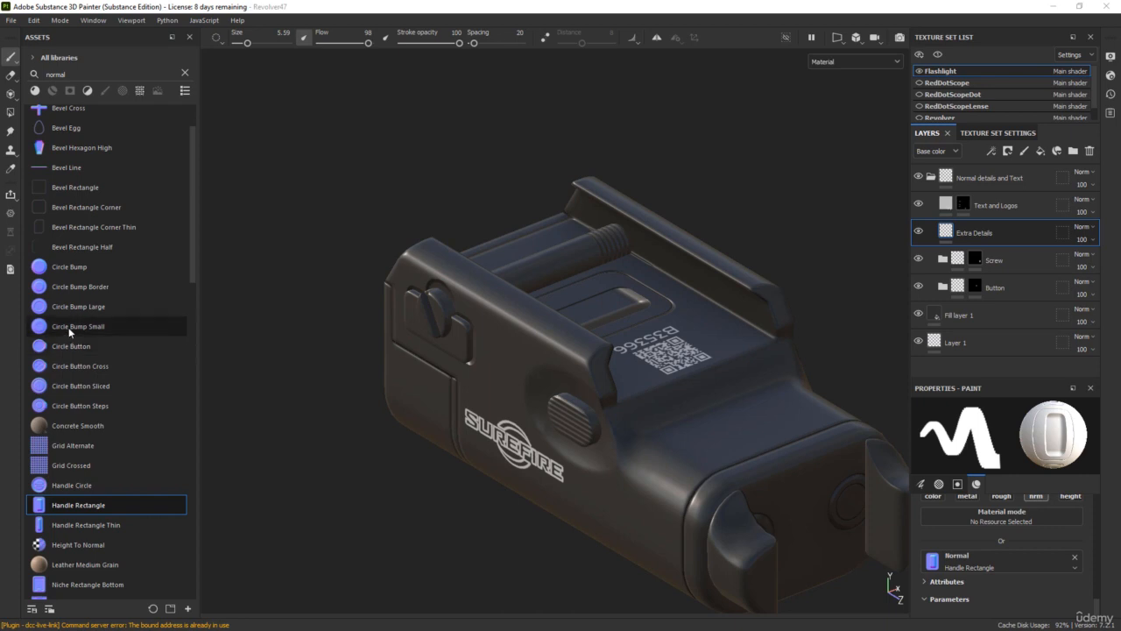
left_click_drag(68, 327, 863, 487)
left_click_drag(972, 567, 973, 565)
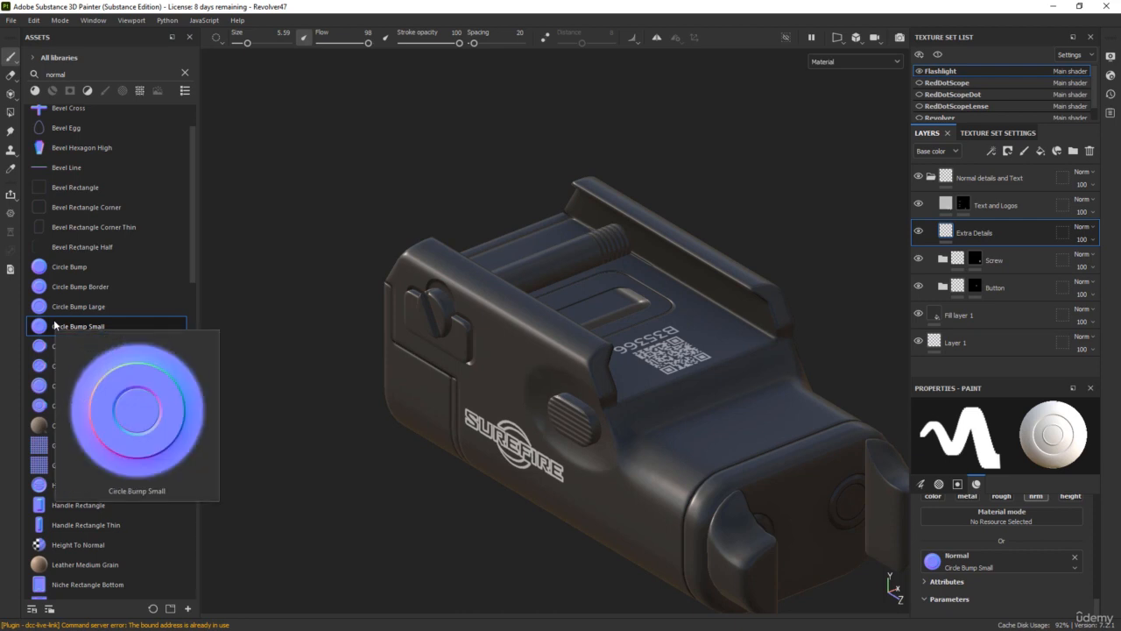
mouse_move(54, 306)
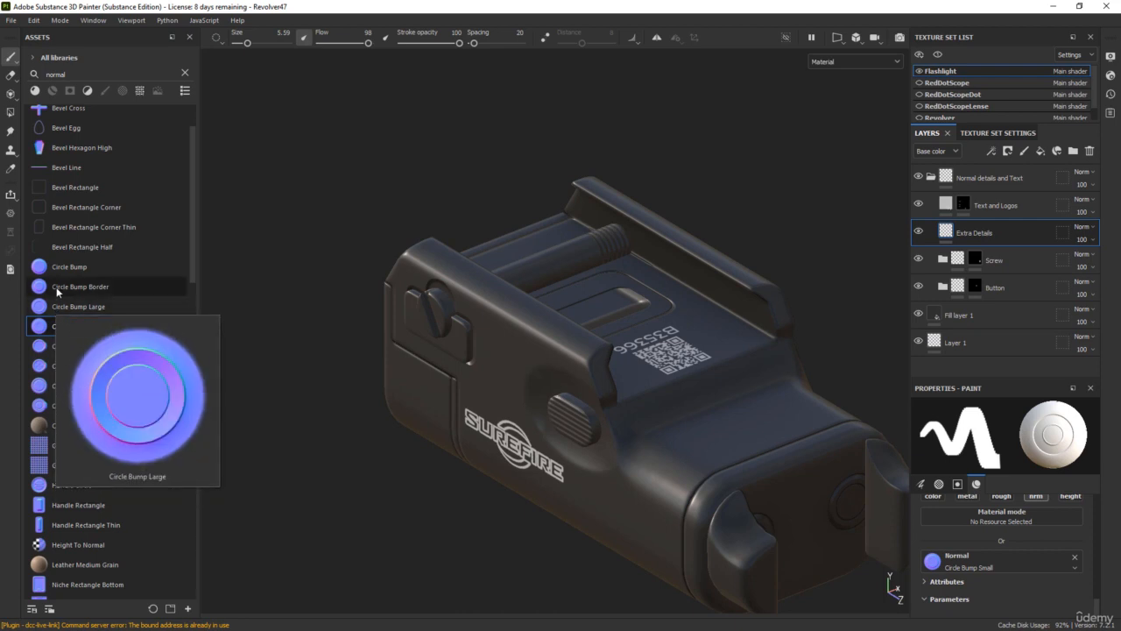
left_click_drag(57, 292, 347, 317)
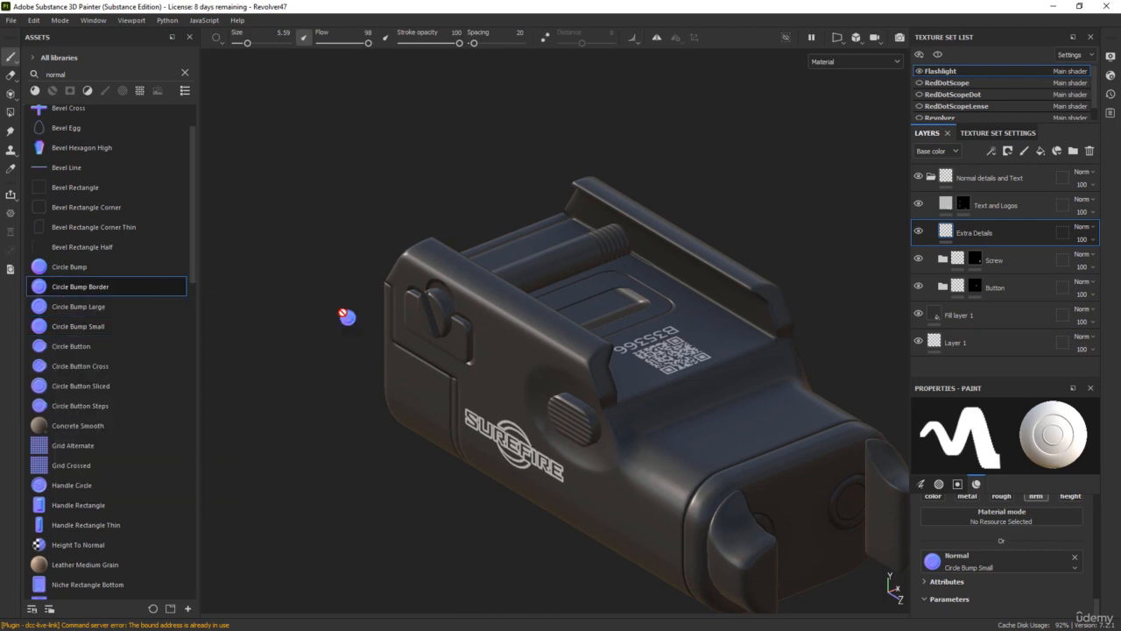
left_click_drag(981, 569, 979, 568)
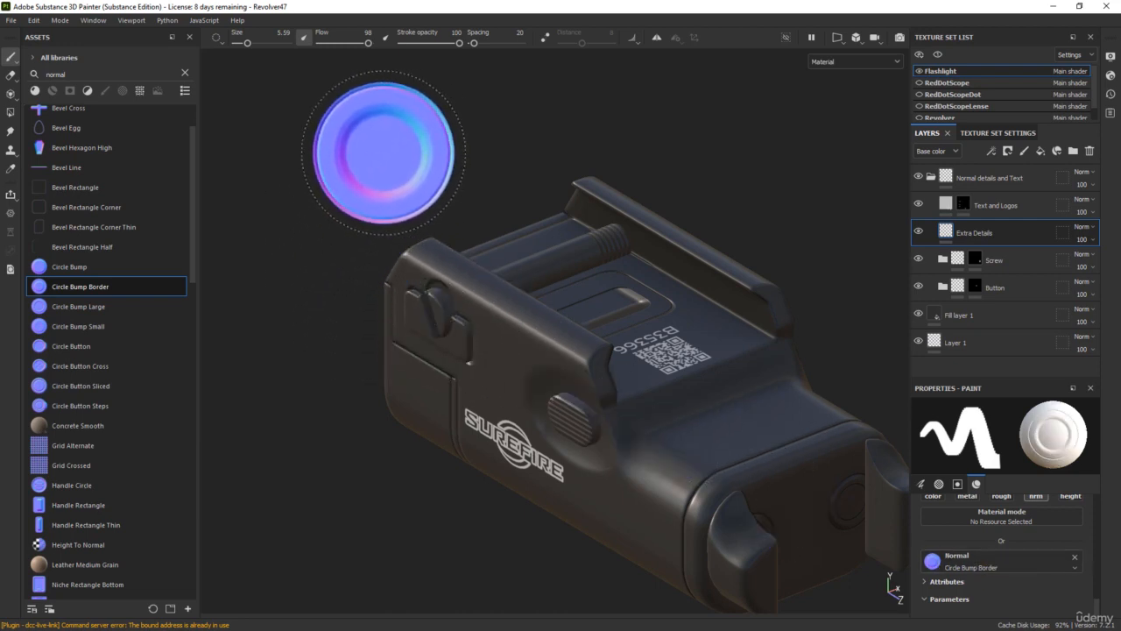
- Turn on the mesh wireframe overlay in the display settings to help align the circular details
left_click(1110, 77)
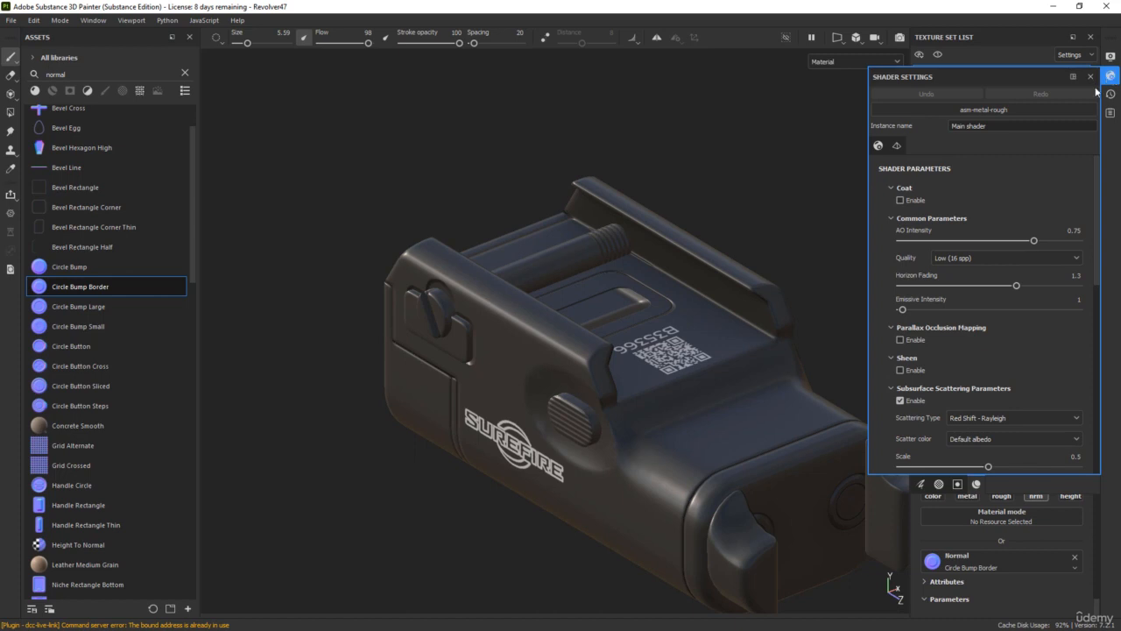
scroll(1029, 235, "down", 8)
scroll(1027, 225, "up", 6)
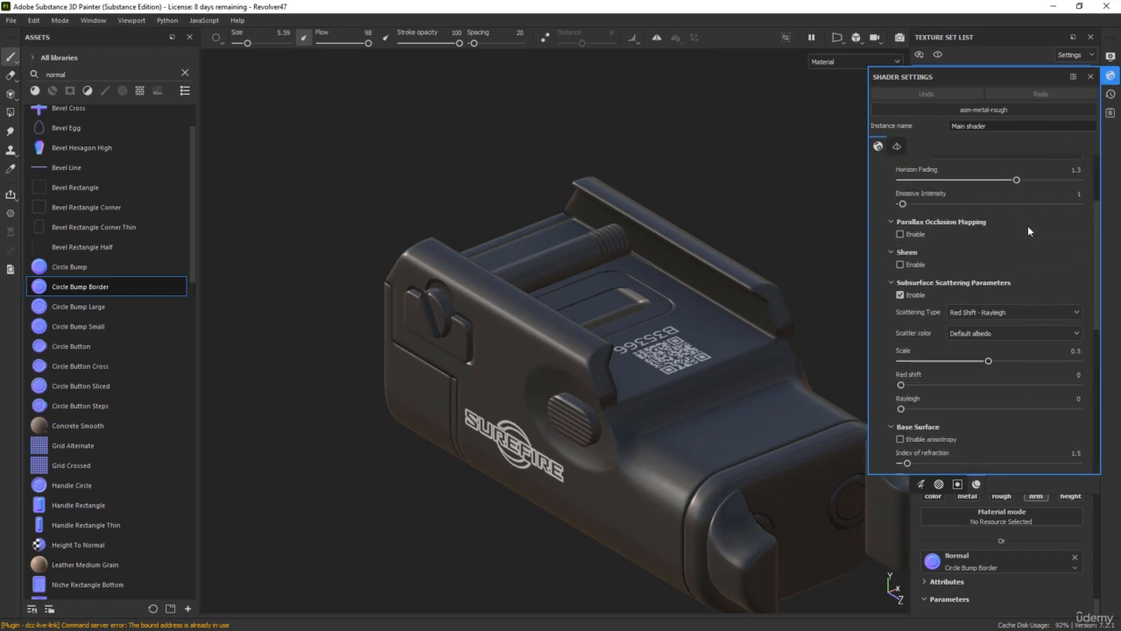
scroll(1028, 225, "up", 3)
left_click(1108, 57)
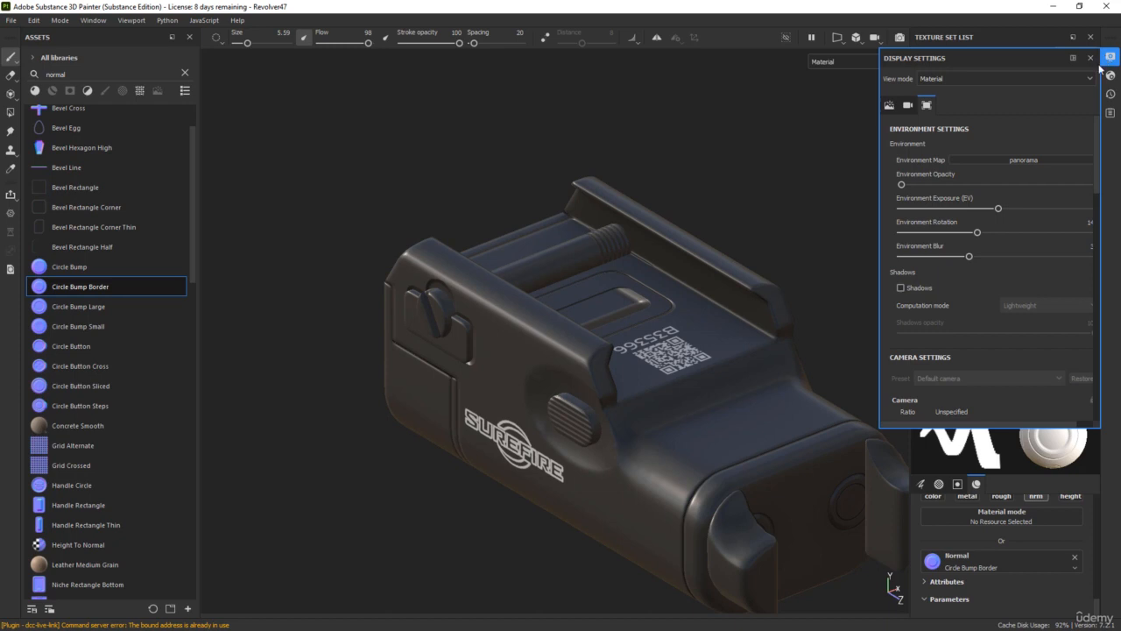
scroll(950, 270, "down", 10)
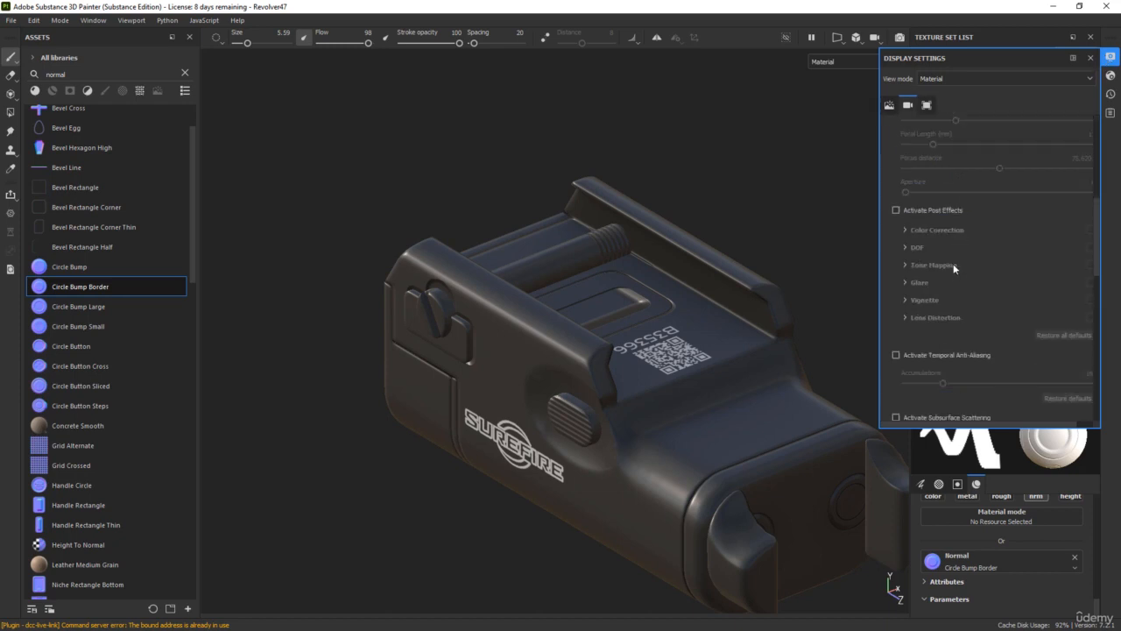
left_click(905, 309)
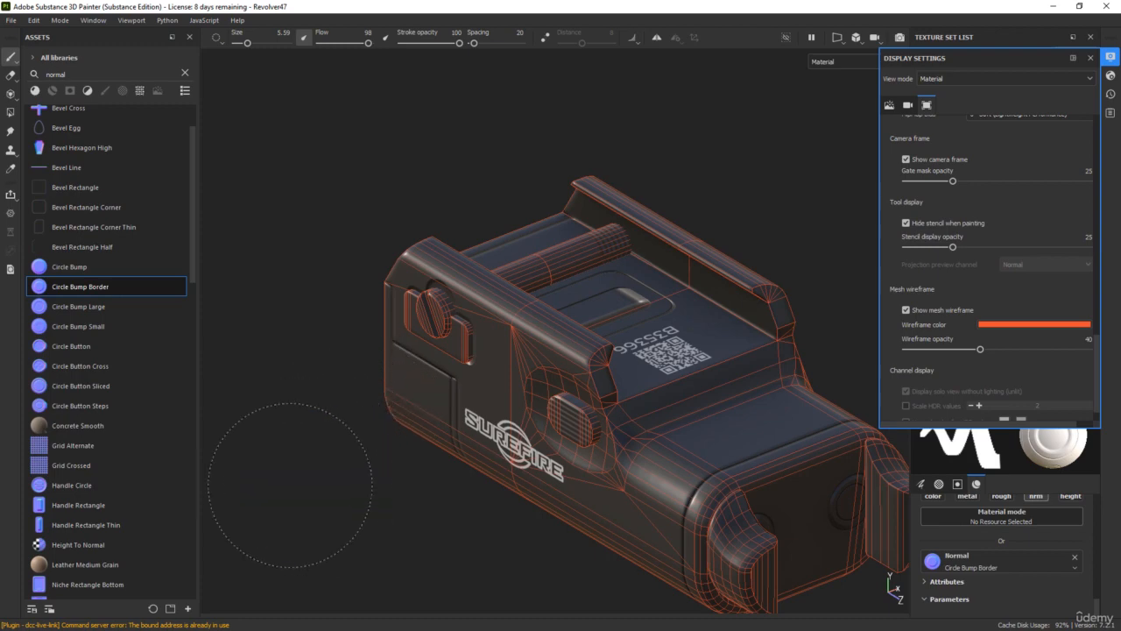
- Reduce the brush size to 1.18 and stamp Circle Bump Border on the end face's centreline, once near the upper edge and once near the lower
mouse_move(285, 473)
left_mouse_down("alt")
mouse_move(293, 468)
mouse_move(206, 415)
left_mouse_up("alt")
scroll(563, 338, "up", 5)
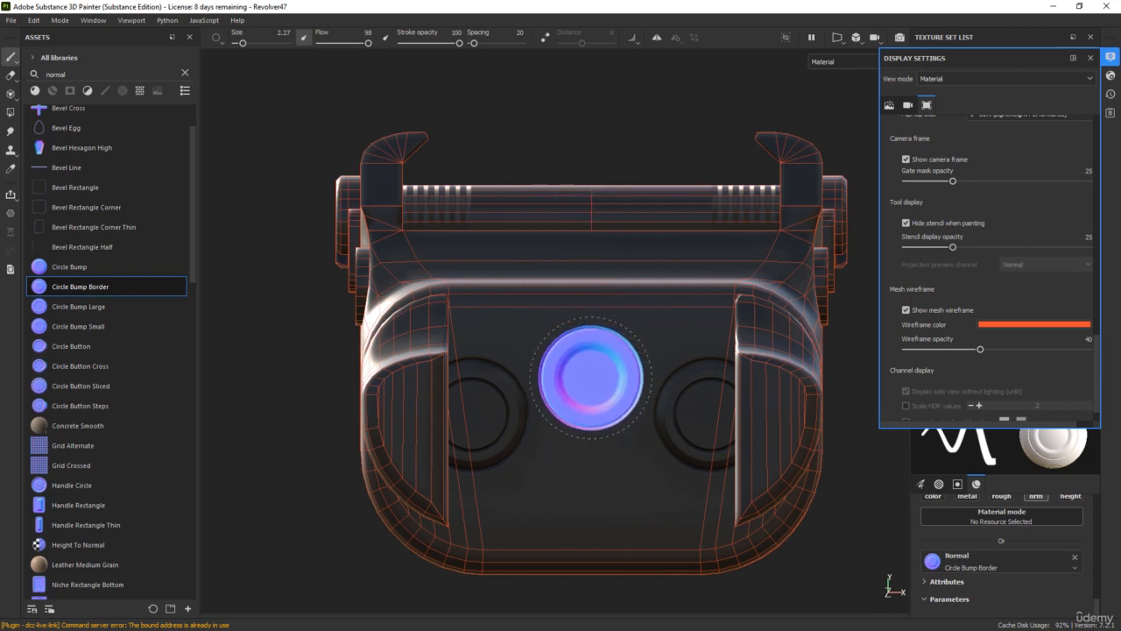
scroll(588, 370, "up", 2)
right_click_drag(587, 369, 539, 368, "ctrl")
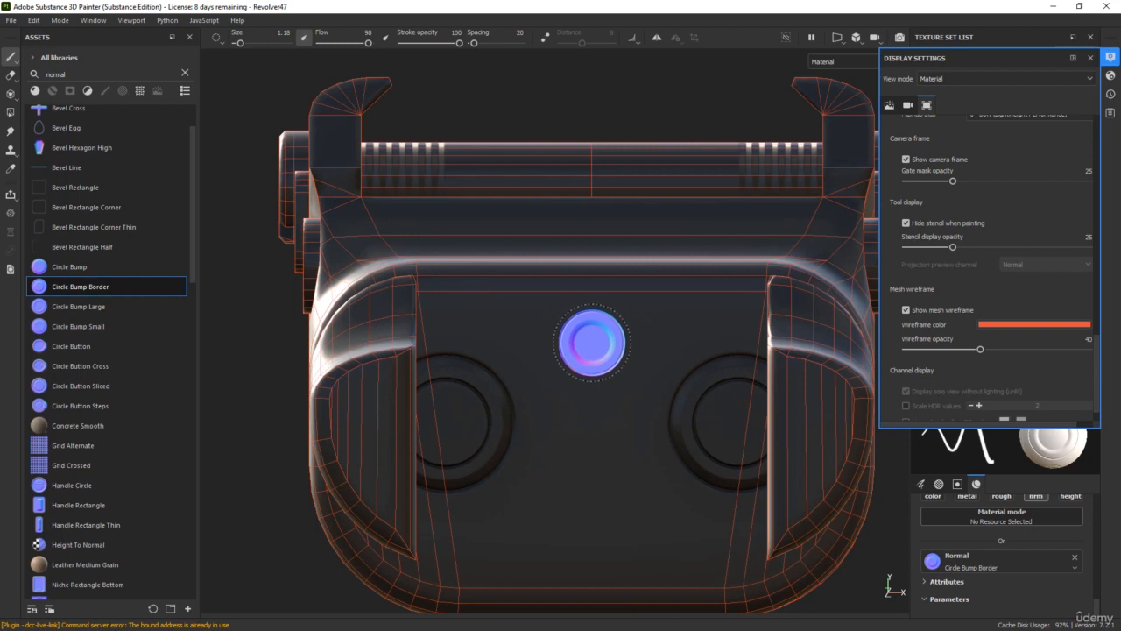
left_click(591, 341)
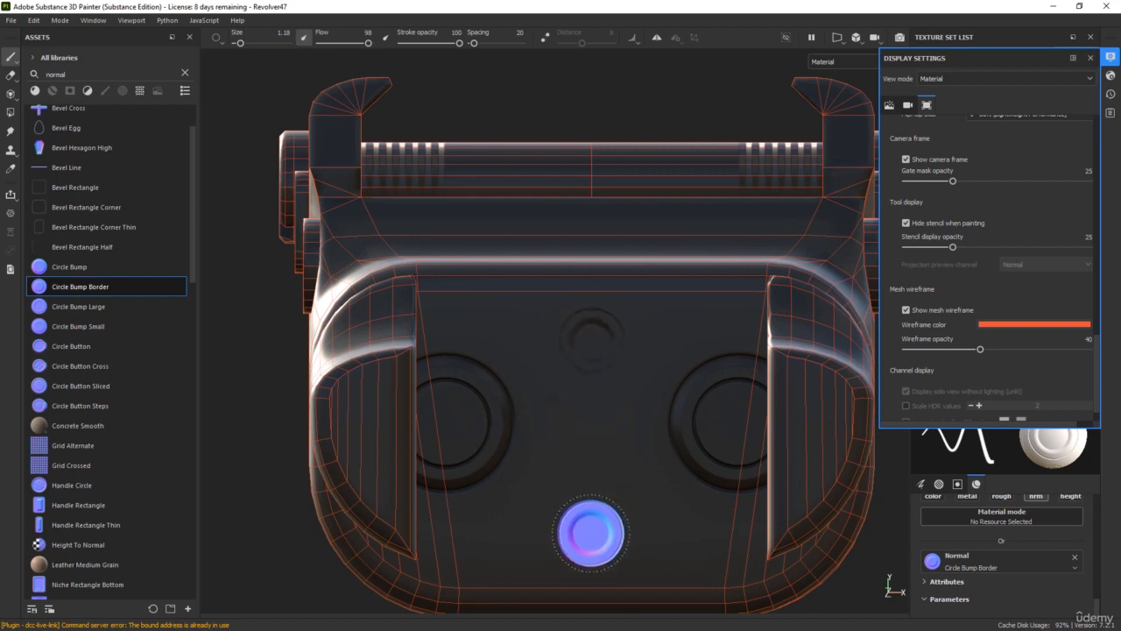
scroll(446, 188, "down", 5)
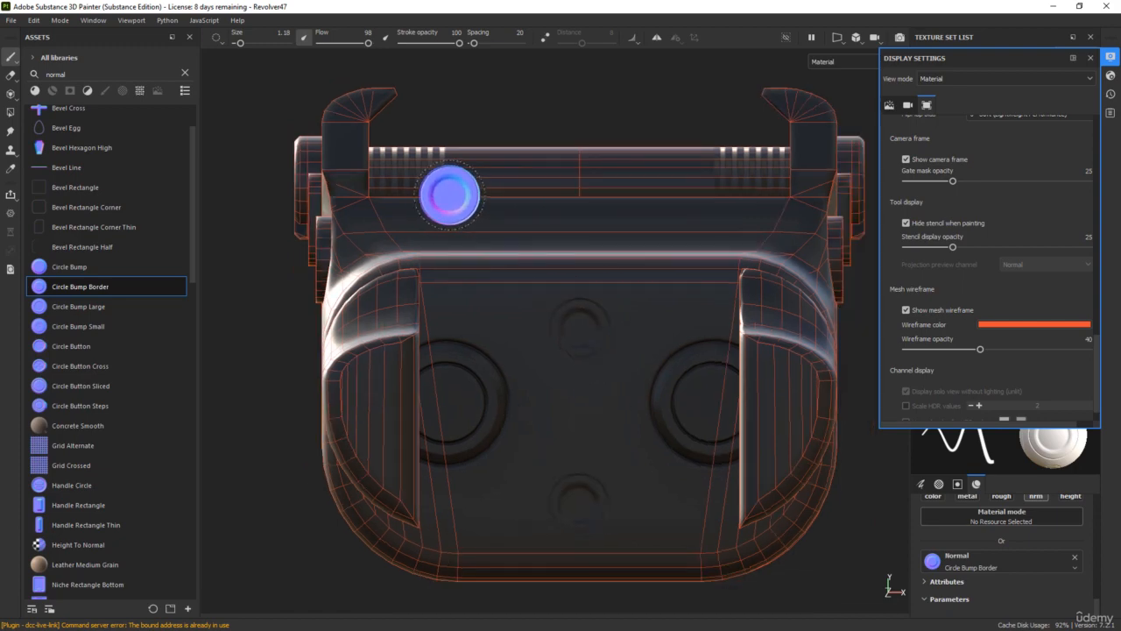
- Reduce the brush size to 0.37 and stamp a small circular bump on the body's side, between the vertical groove and the end switch
mouse_move(392, 174)
left_mouse_down("alt")
mouse_move(574, 210)
mouse_move(634, 188)
left_mouse_up("alt")
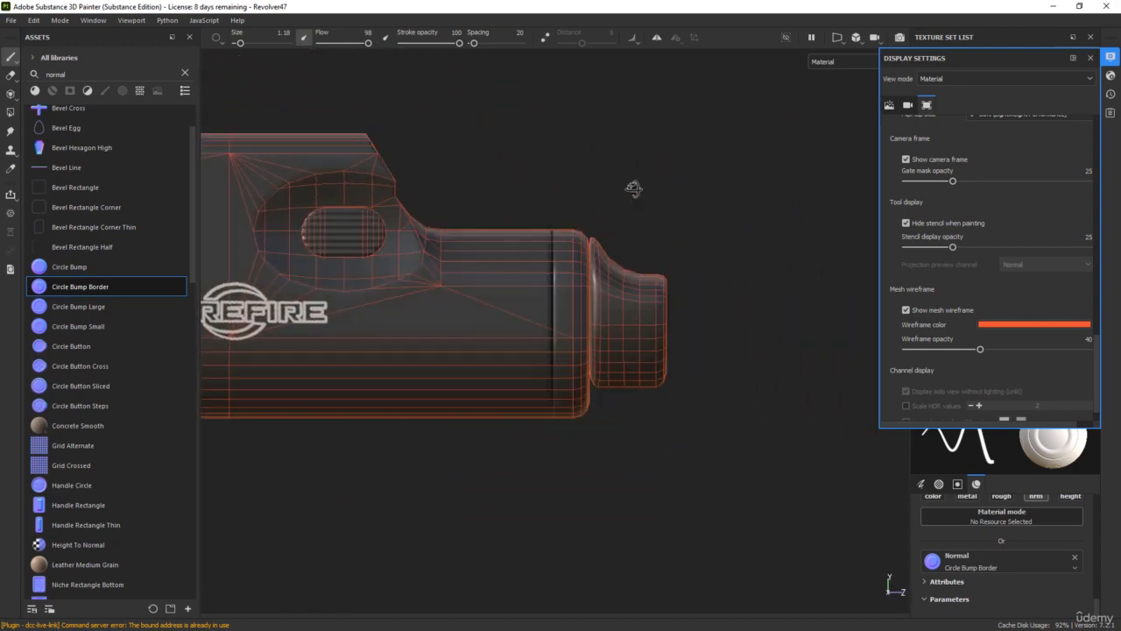
scroll(556, 307, "up", 3)
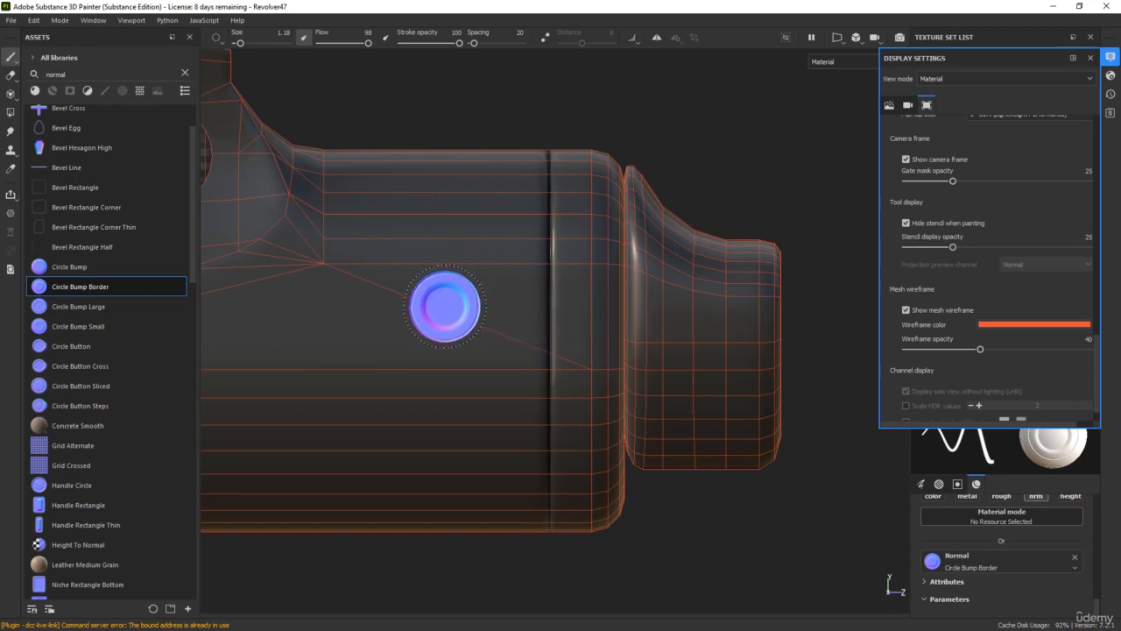
right_click_drag(581, 325, 553, 325, "ctrl")
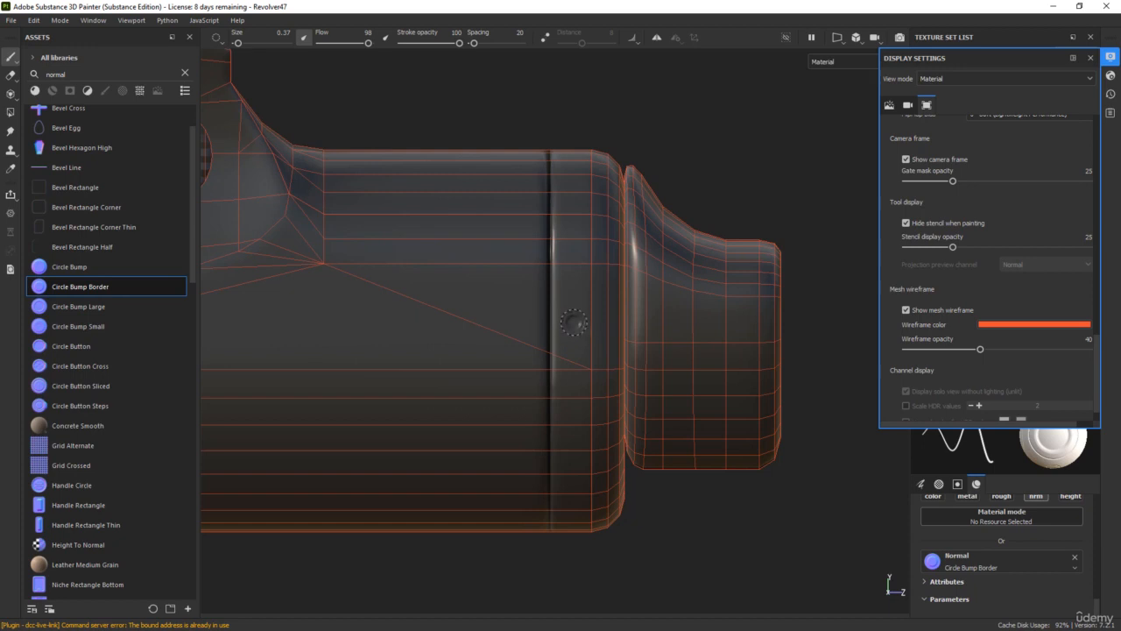
scroll(575, 324, "up", 5)
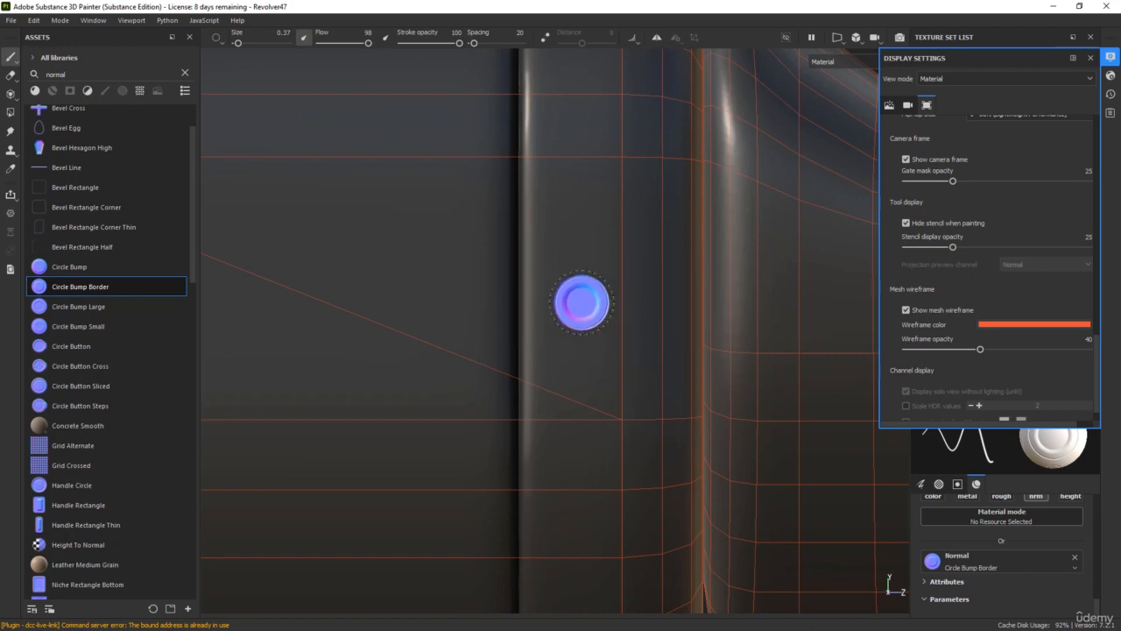
scroll(711, 385, "down", 5)
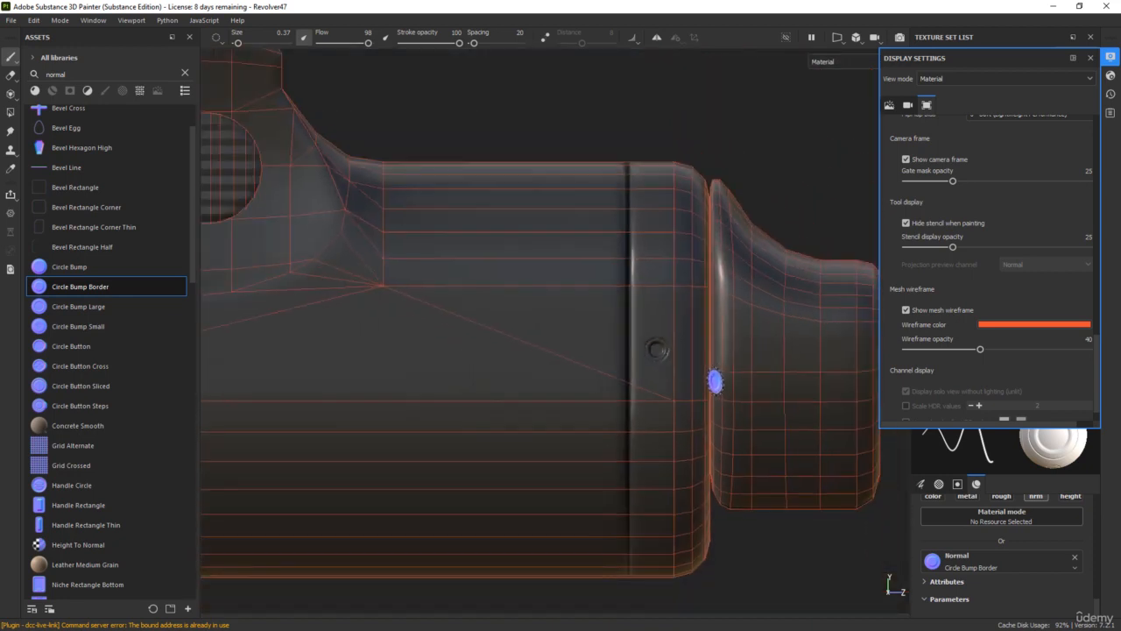
- Stamp the small circular bump on the body's opposite side beside the vertical groove and on the upper surface of both end switches
left_click_drag(751, 310, 247, 261, "alt")
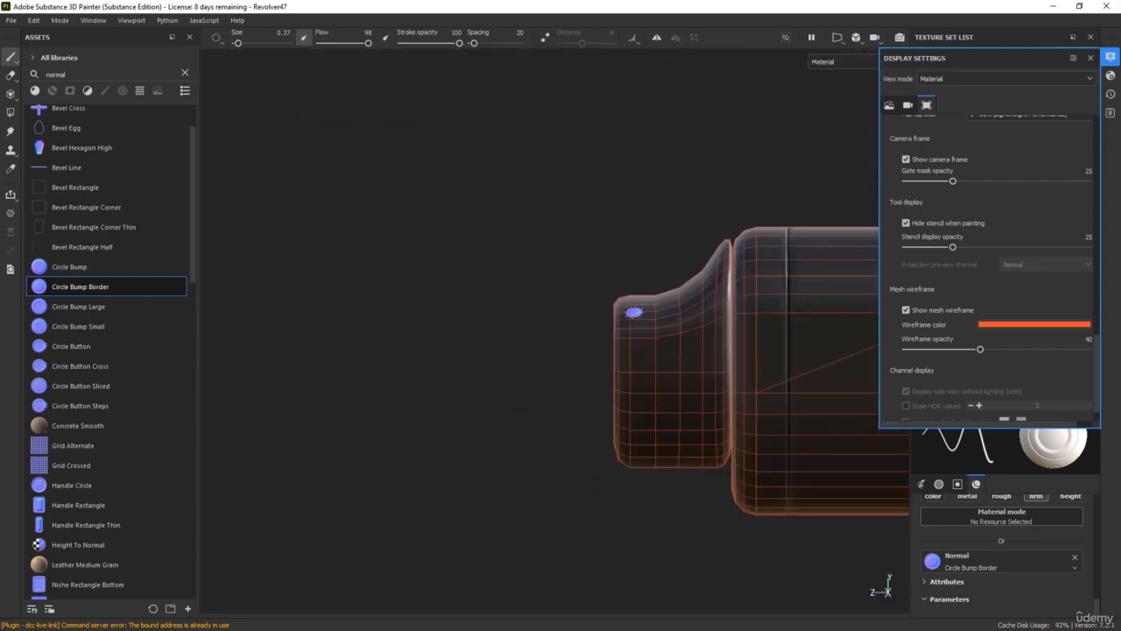
scroll(633, 312, "up", 6)
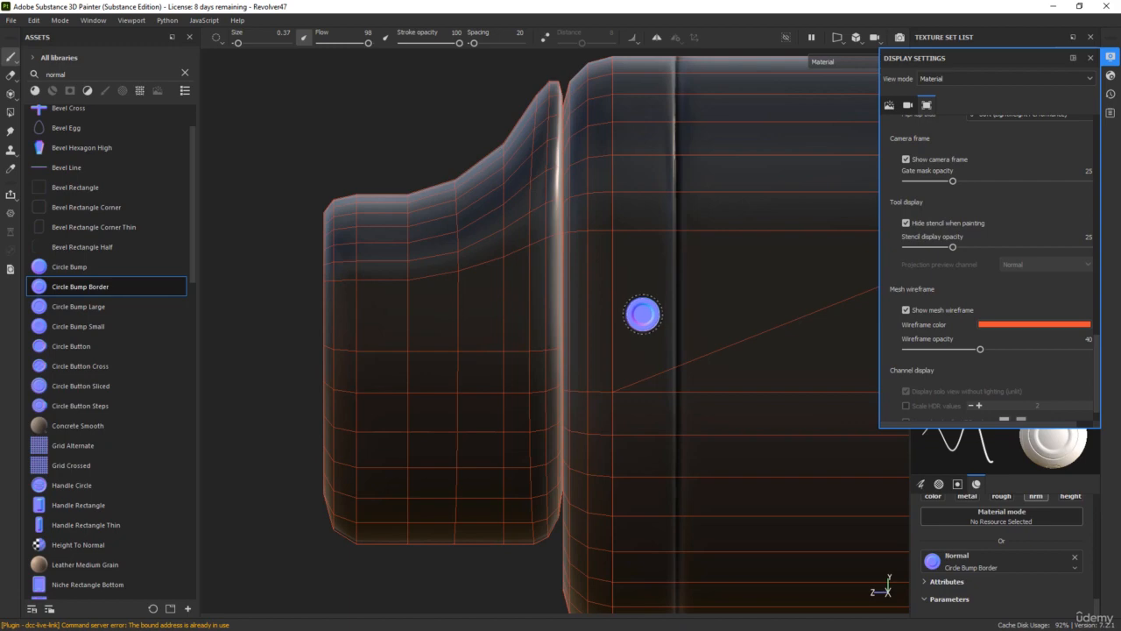
mouse_move(328, 118)
left_mouse_down("alt")
mouse_move(545, 258)
mouse_move(558, 288)
left_mouse_up("alt")
scroll(558, 288, "down", 3)
middle_click_drag(348, 370, 575, 359, "alt")
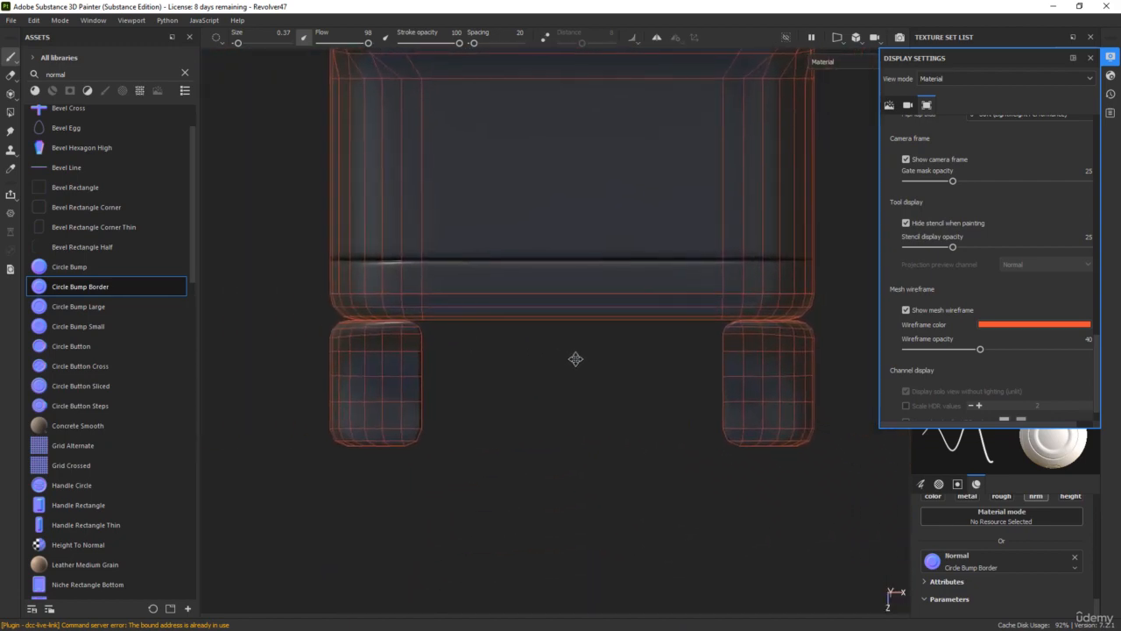
scroll(401, 381, "up", 2)
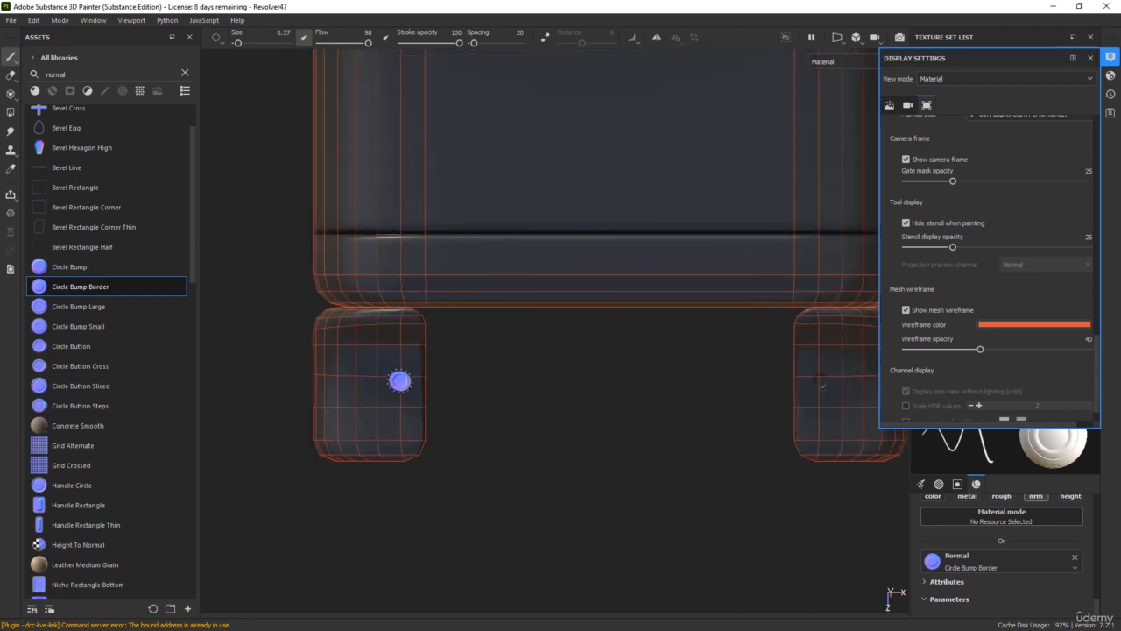
scroll(563, 457, "down", 2)
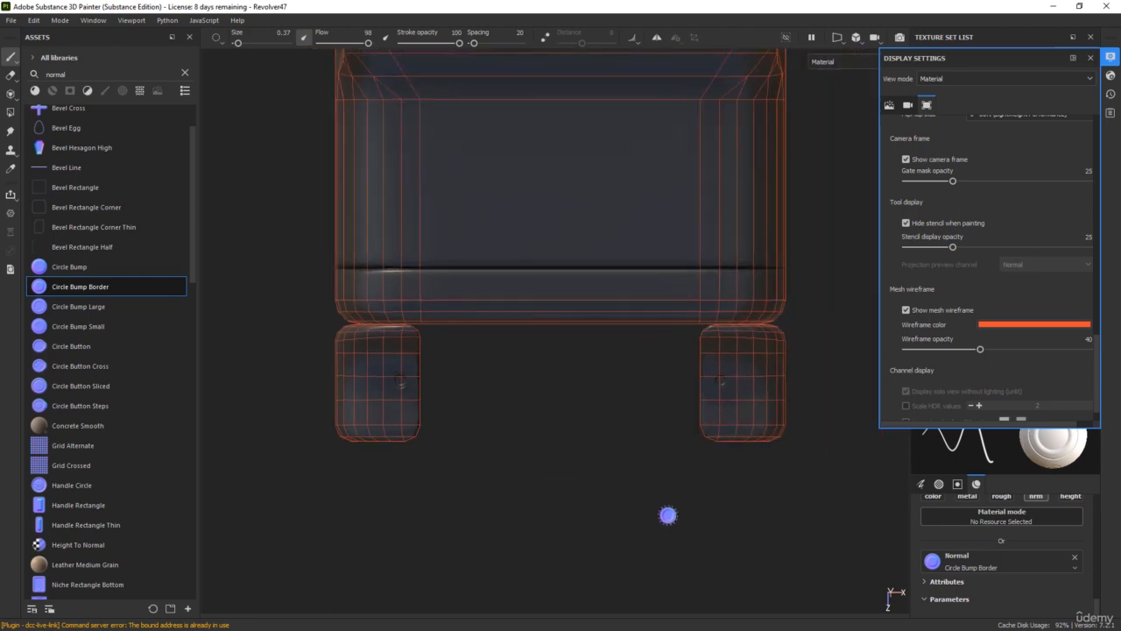
left_click_drag(667, 515, 643, 376, "alt")
left_click_drag(583, 529, 491, 528, "alt")
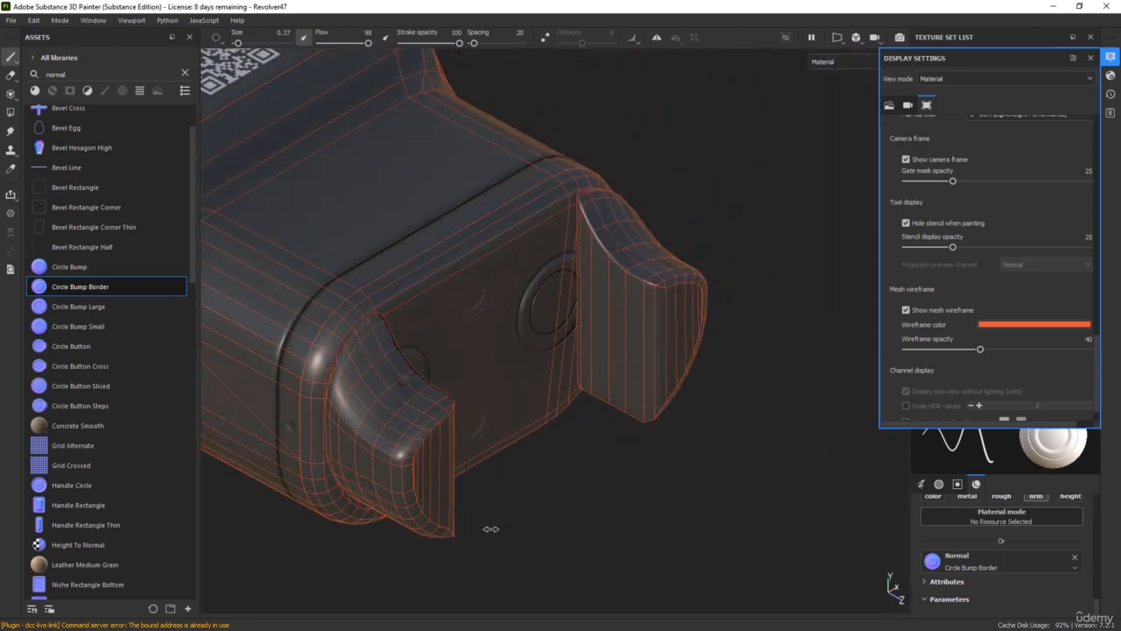
mouse_move(491, 528)
right_mouse_down("shift")
mouse_move(381, 531)
mouse_move(409, 533)
right_mouse_up("shift")
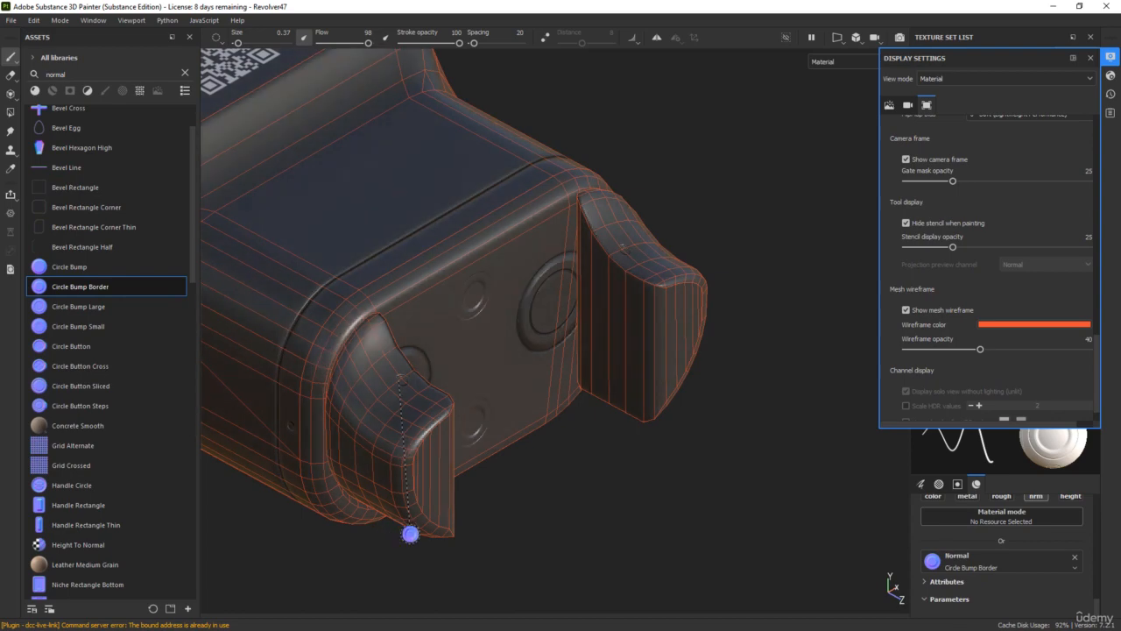
- Set the brush size to 1.17 and stamp Circle Bump Border again over the upper and lower circles on the end face
left_click_drag(410, 533, 500, 462, "alt")
scroll(577, 372, "up", 5)
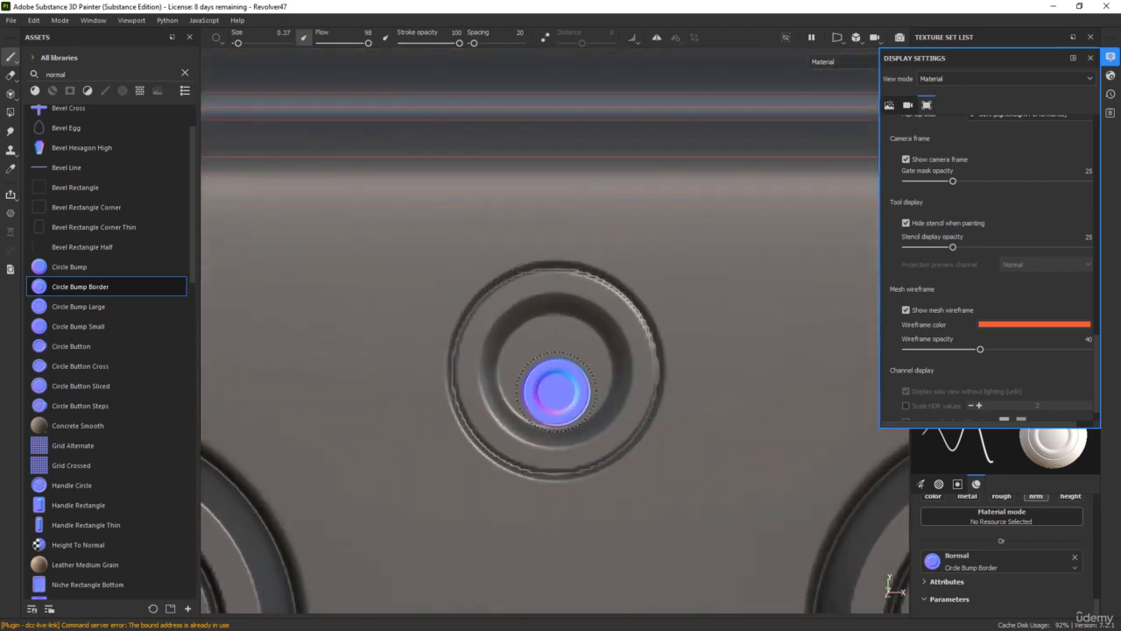
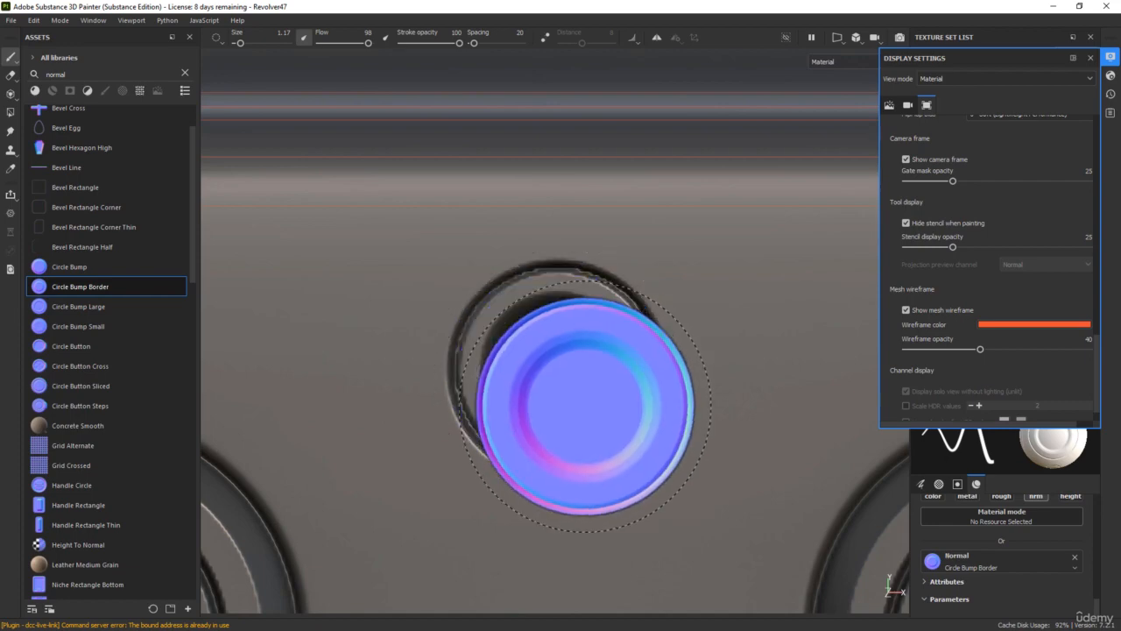
scroll(663, 528, "down", 4)
middle_click_drag(663, 563, 608, 190, "alt")
scroll(583, 387, "up", 3)
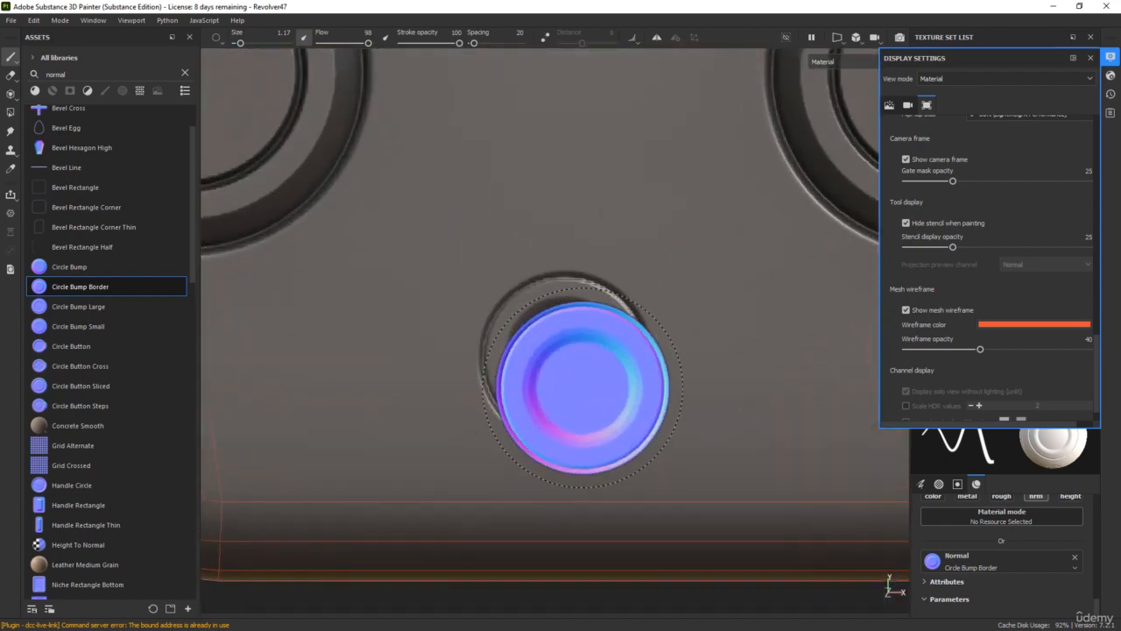
scroll(565, 361, "up", 2)
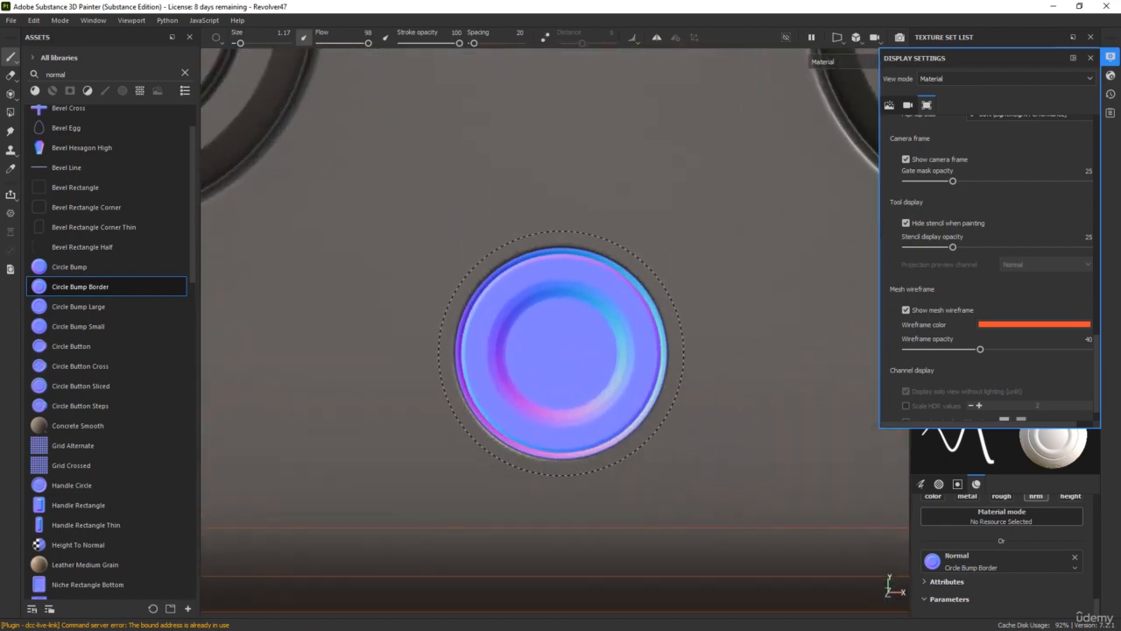
scroll(561, 353, "down", 1)
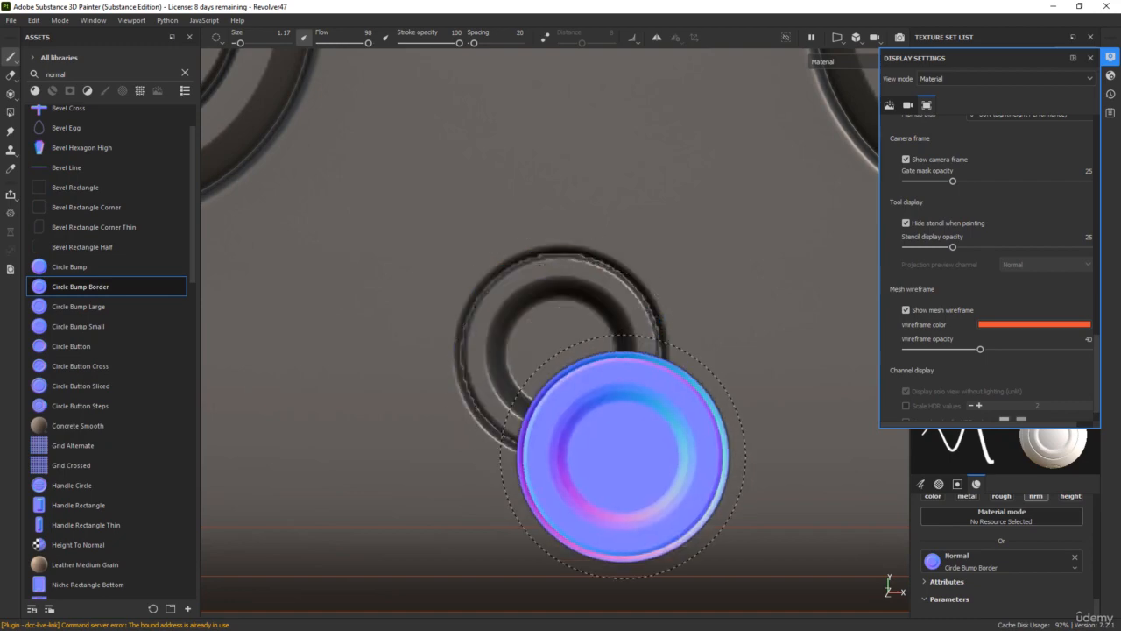
- Turn off the mesh wireframe overlay and close the display settings
scroll(661, 486, "down", 2)
scroll(653, 477, "down", 4)
left_click_drag(564, 391, 636, 386, "alt")
mouse_move(636, 386)
right_mouse_down("shift")
mouse_move(509, 357)
mouse_move(546, 362)
right_mouse_up("shift")
scroll(545, 366, "down", 3)
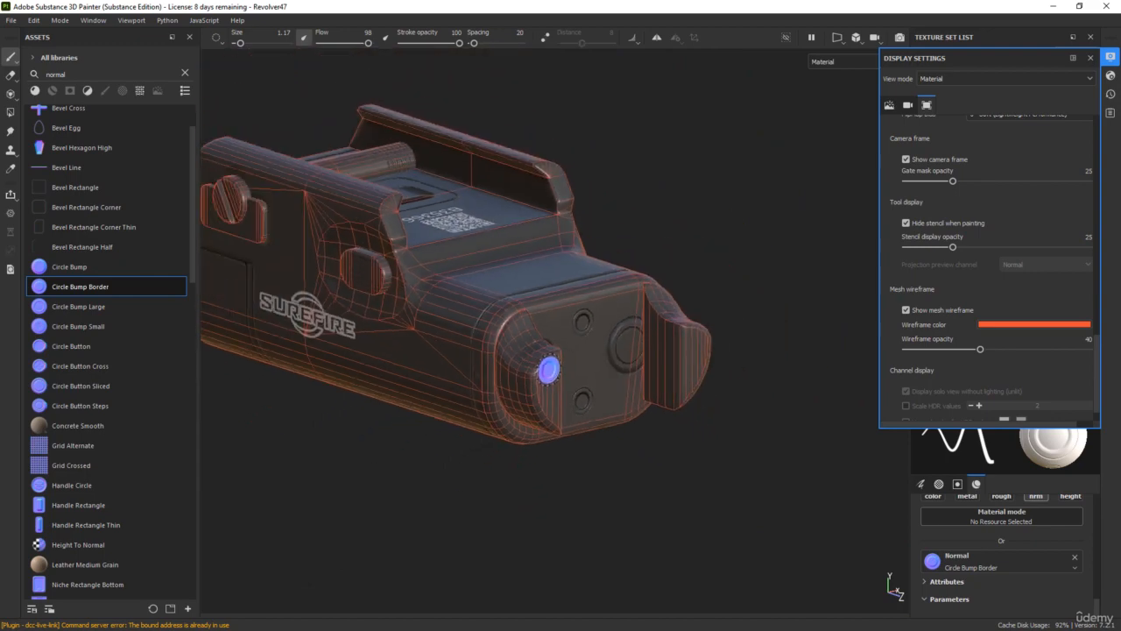
left_click_drag(546, 370, 715, 448, "alt")
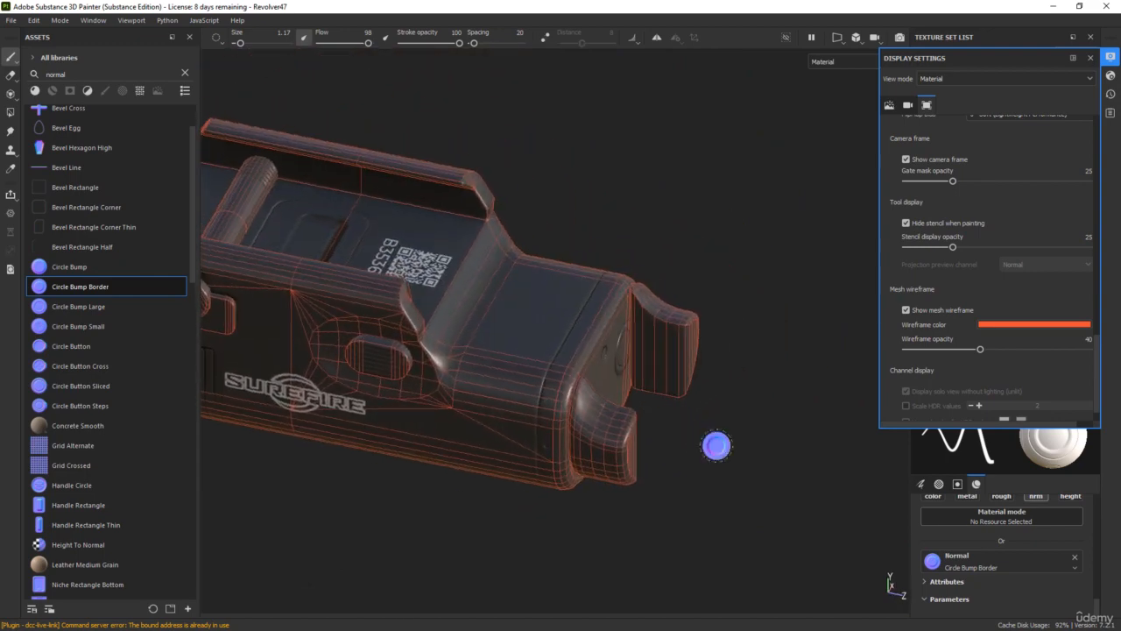
left_click(913, 307)
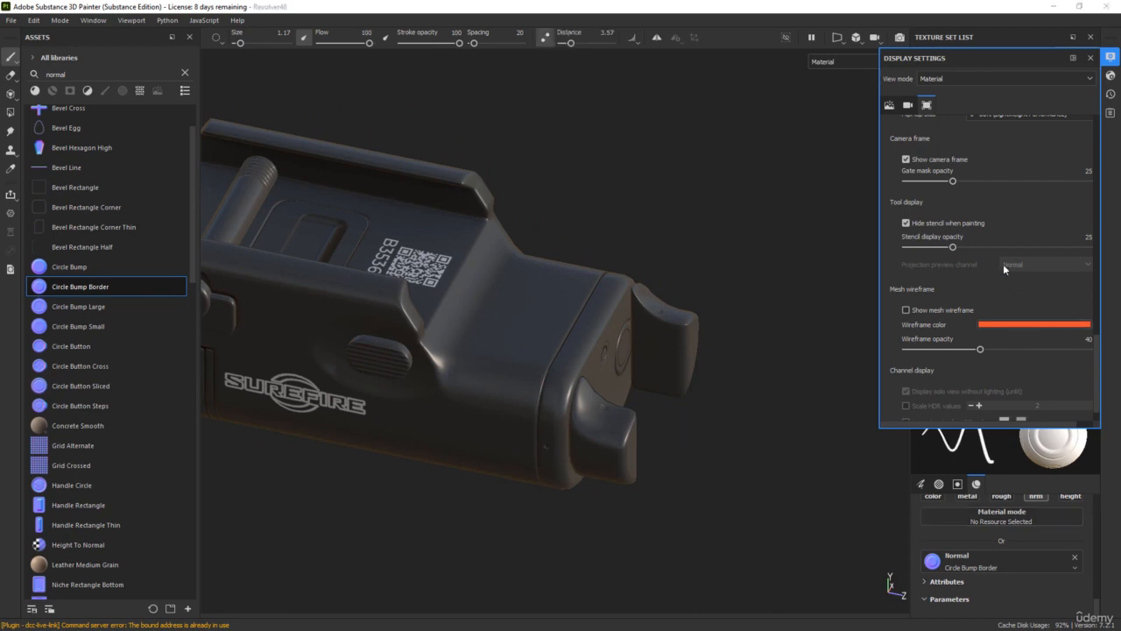
left_click(1115, 59)
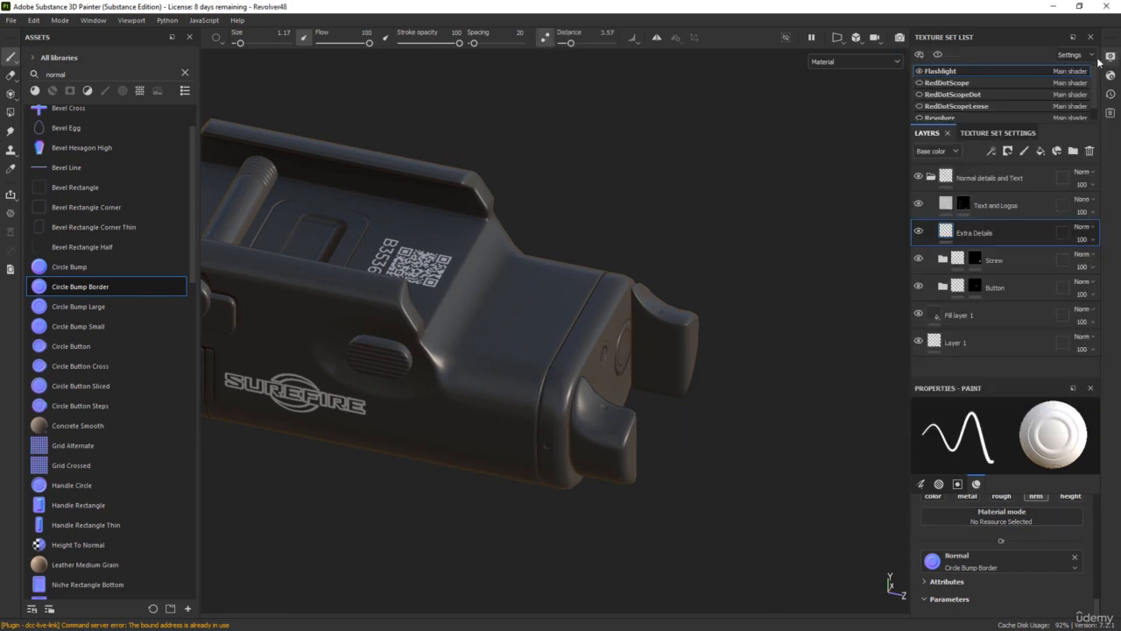
- Add a fill layer named Painted Lines above Extra Details and give it a black mask
left_click(1040, 151)
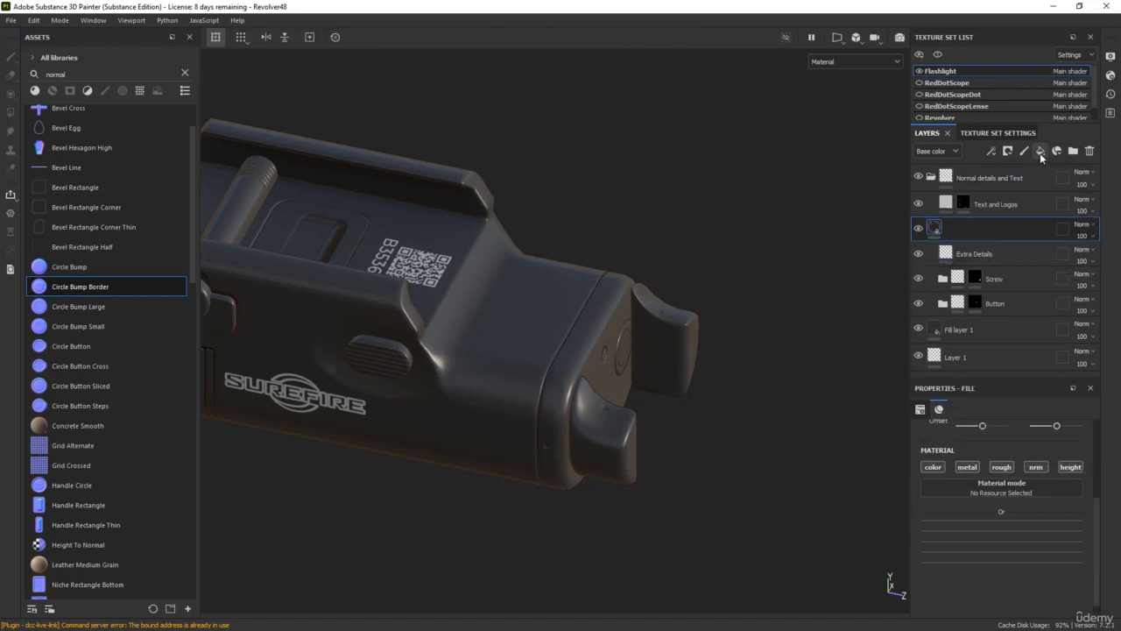
double_click(971, 233)
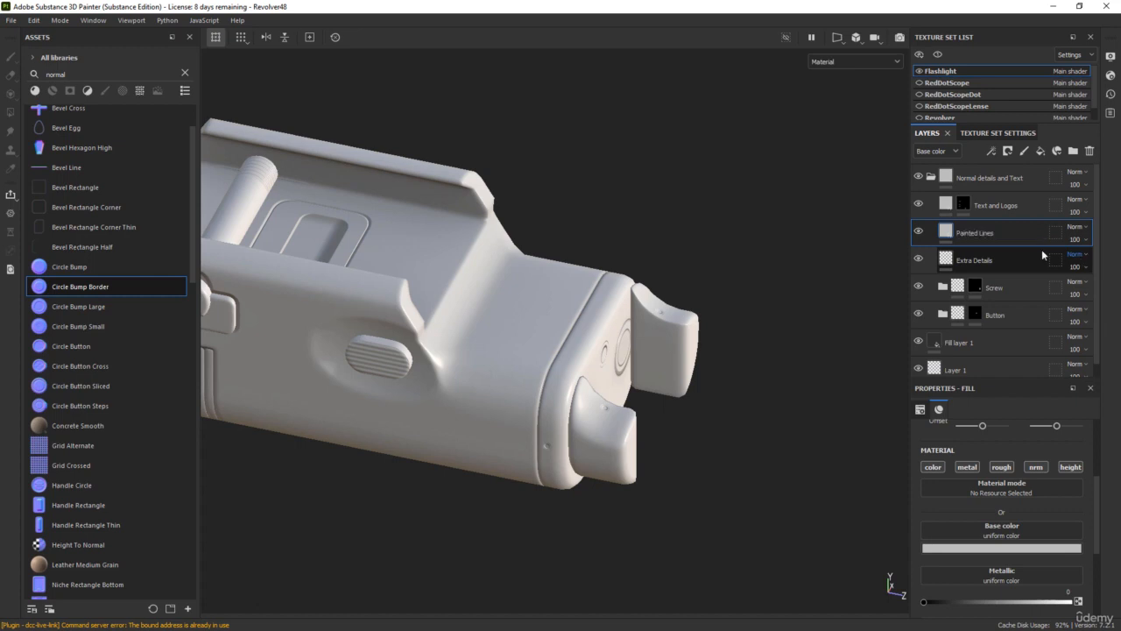
right_click(951, 234)
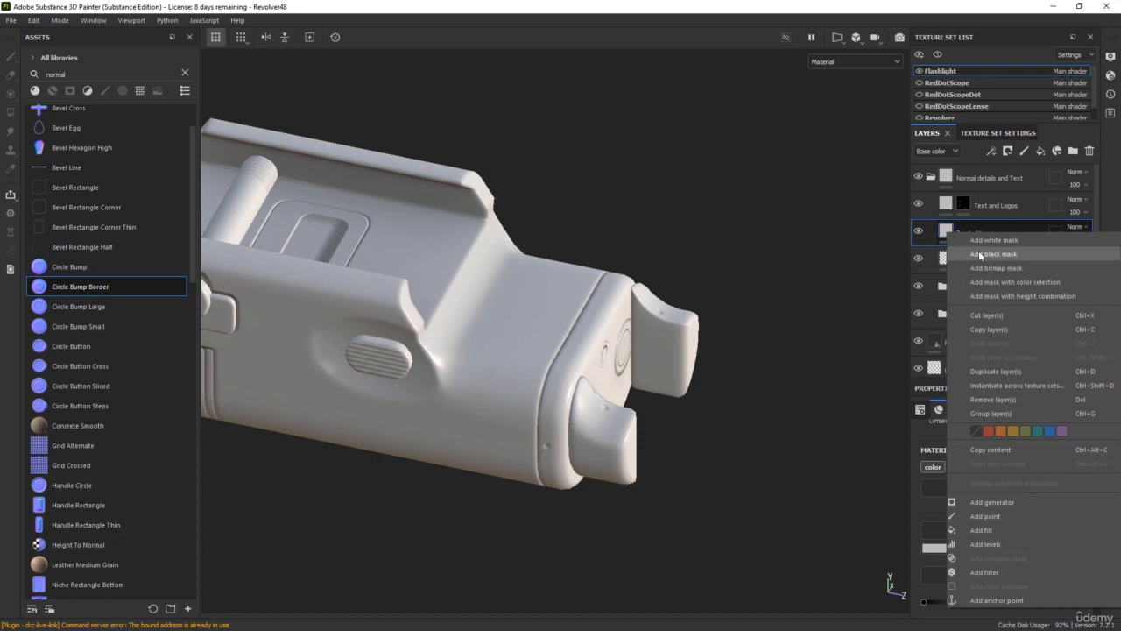
left_click(977, 251)
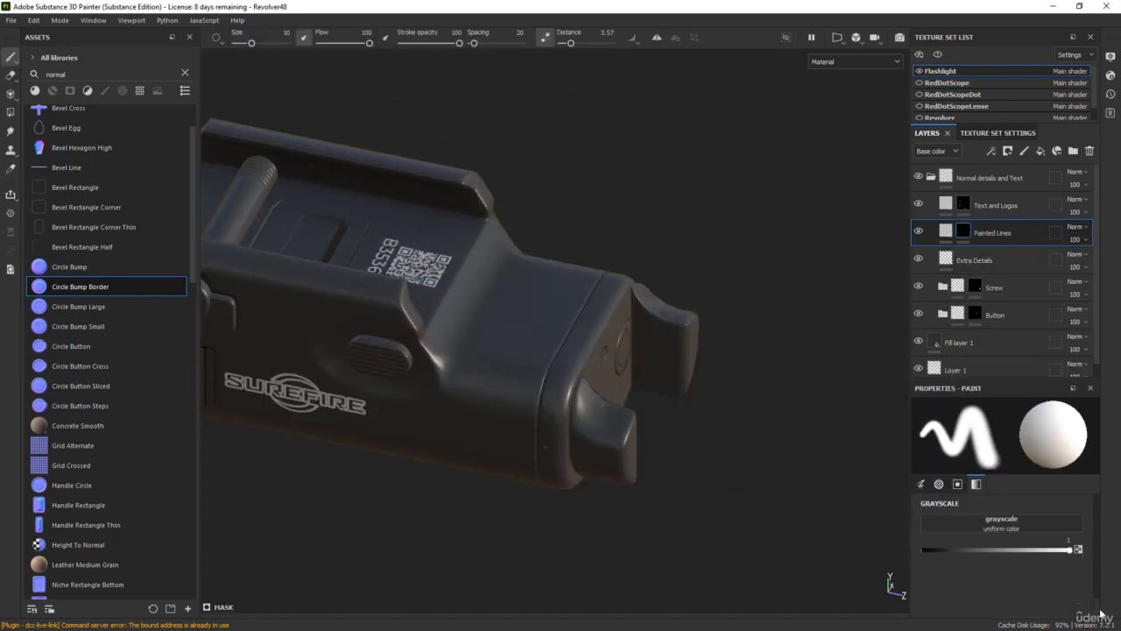
- Reduce the mask brush size to 0.28 and frame the end switch with its small circular bump for painting
left_click_drag(1097, 611, 1105, 510)
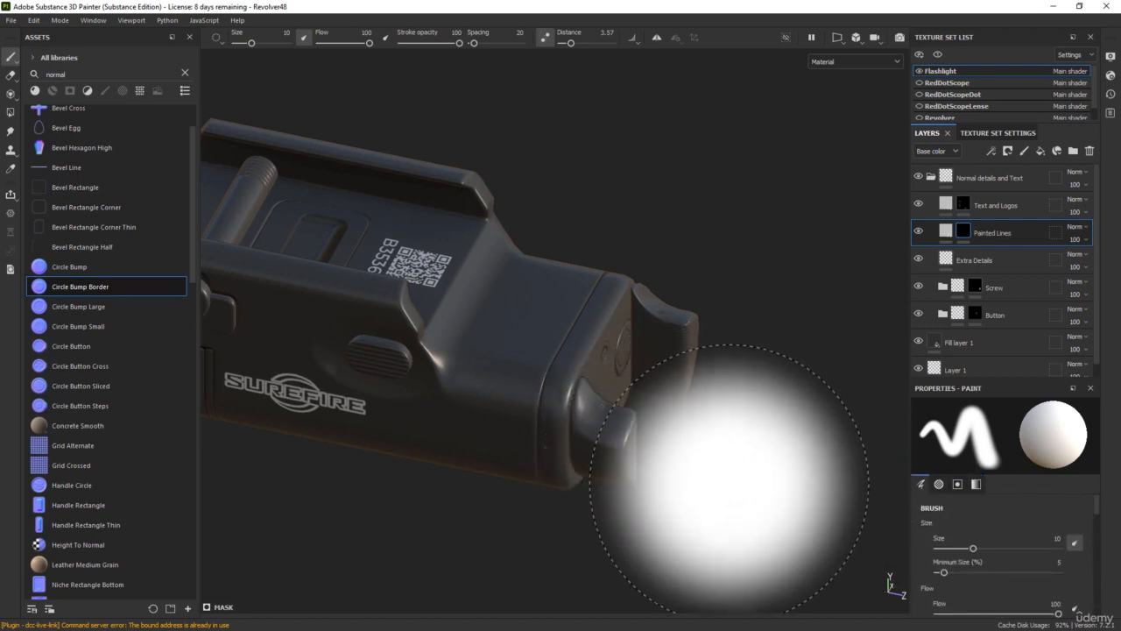
middle_click_drag(728, 487, 616, 400, "alt")
right_click_drag(616, 400, 555, 368, "alt")
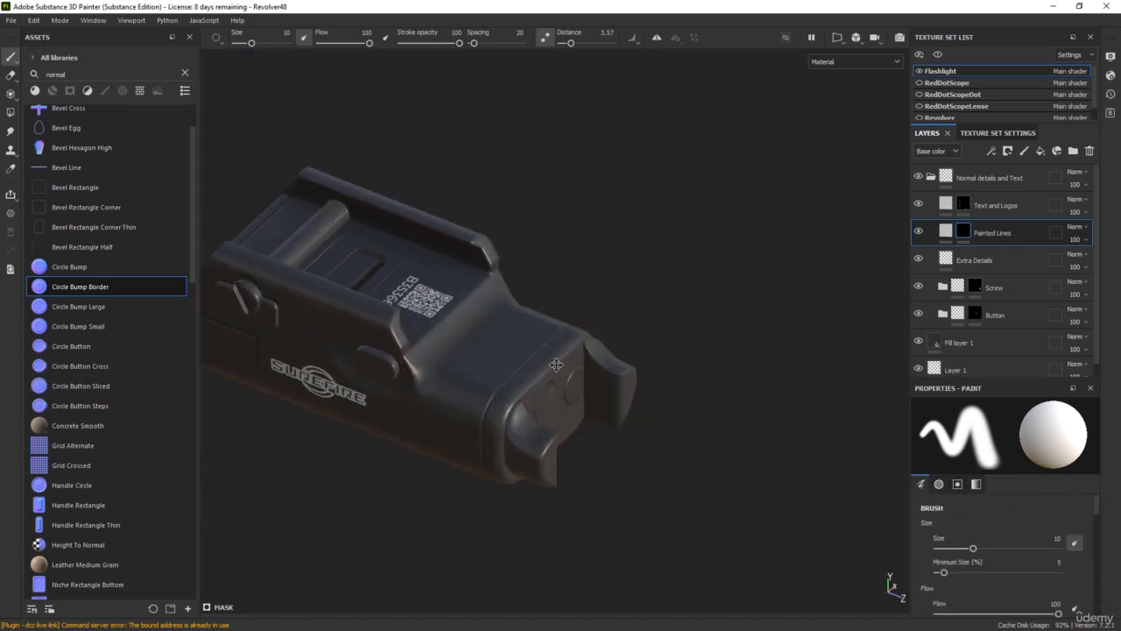
middle_click_drag(556, 368, 591, 383, "alt")
left_click_drag(590, 383, 463, 360, "alt")
scroll(548, 471, "up", 5)
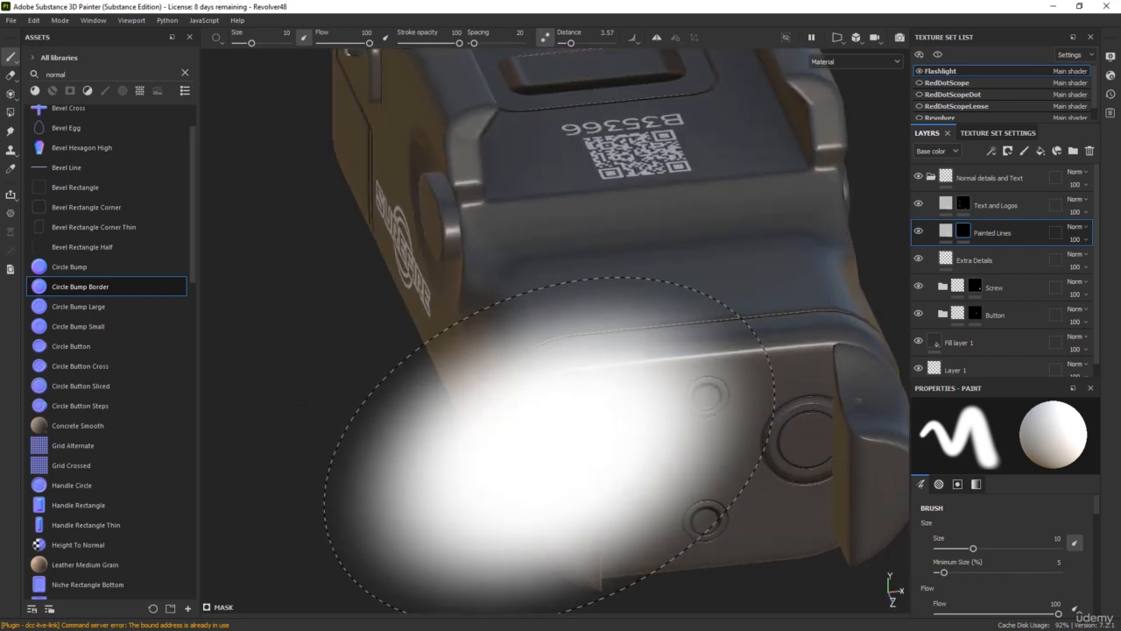
mouse_move(544, 414)
right_mouse_down("ctrl")
mouse_move(500, 413)
mouse_move(543, 414)
right_mouse_up("ctrl")
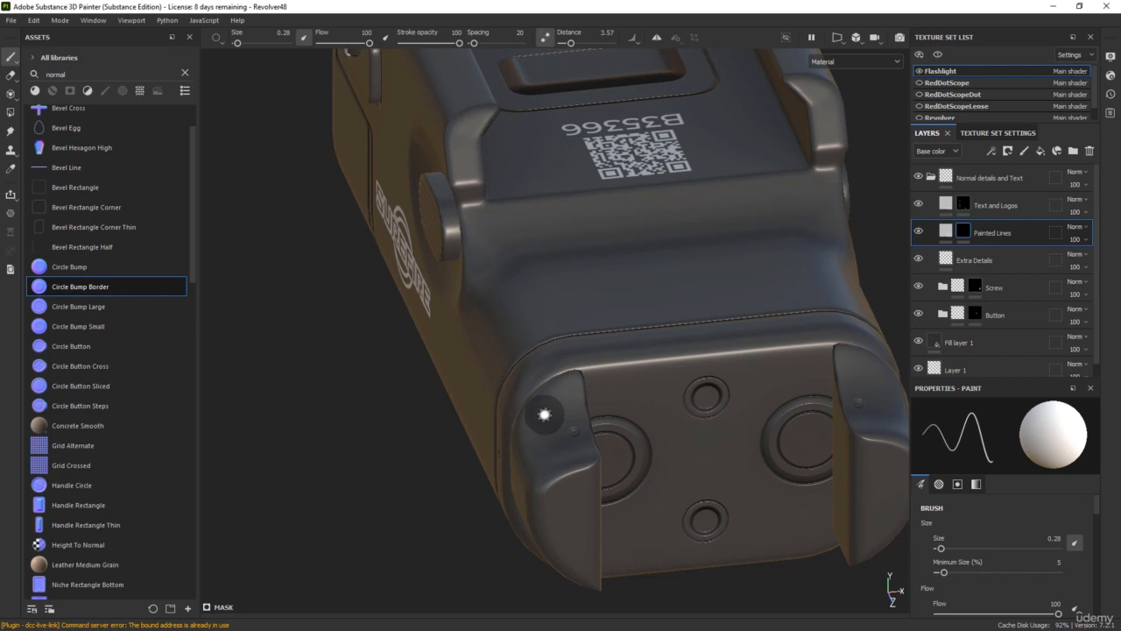
left_click_drag(543, 415, 585, 377, "alt")
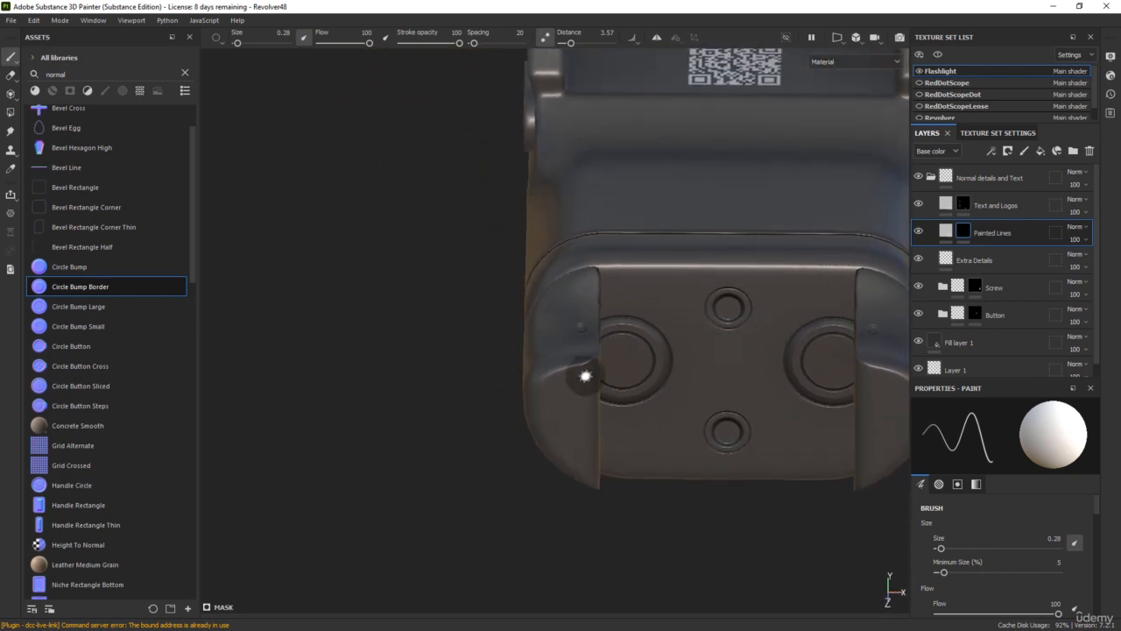
scroll(586, 376, "up", 2)
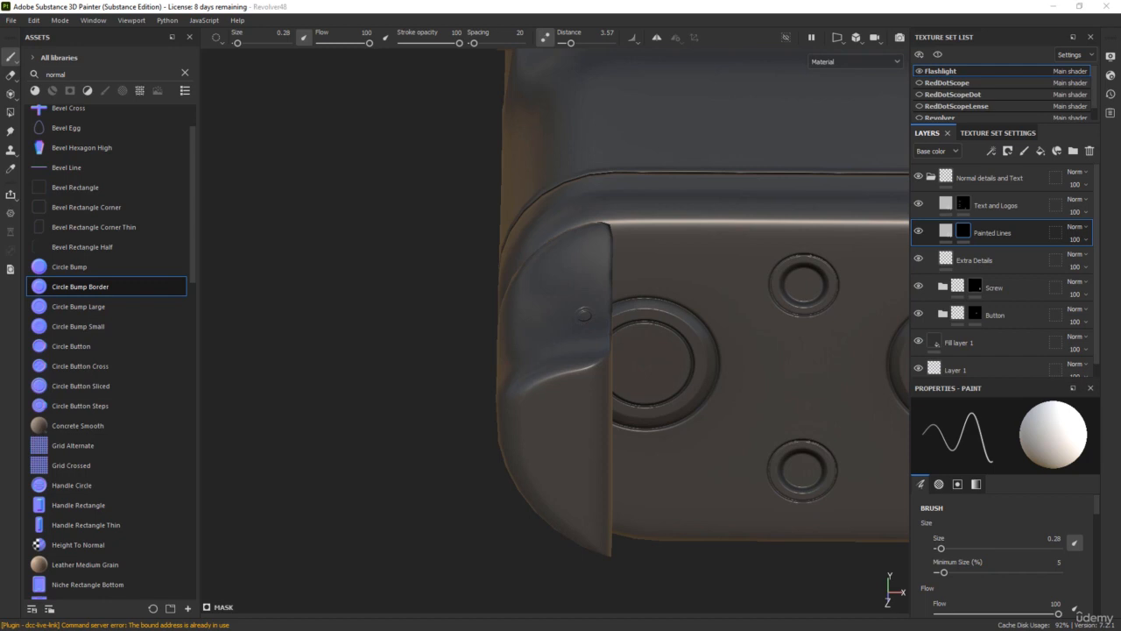
mouse_move(1120, 164)
left_mouse_down()
mouse_move(815, 144)
mouse_move(1120, 143)
left_mouse_up()
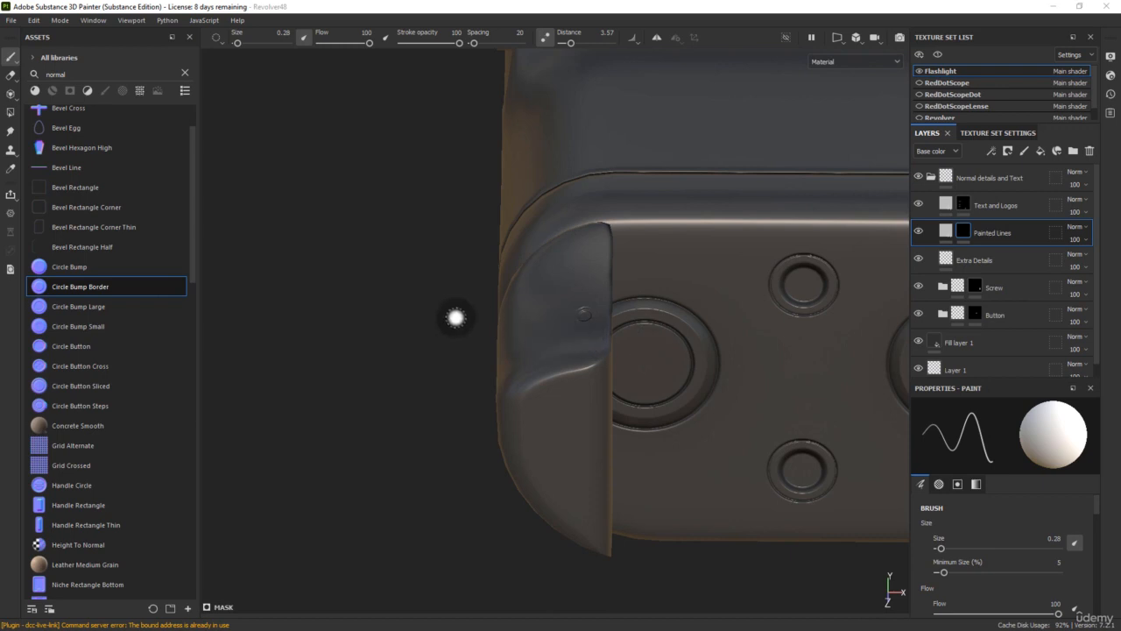
left_click_drag(455, 318, 473, 349, "alt")
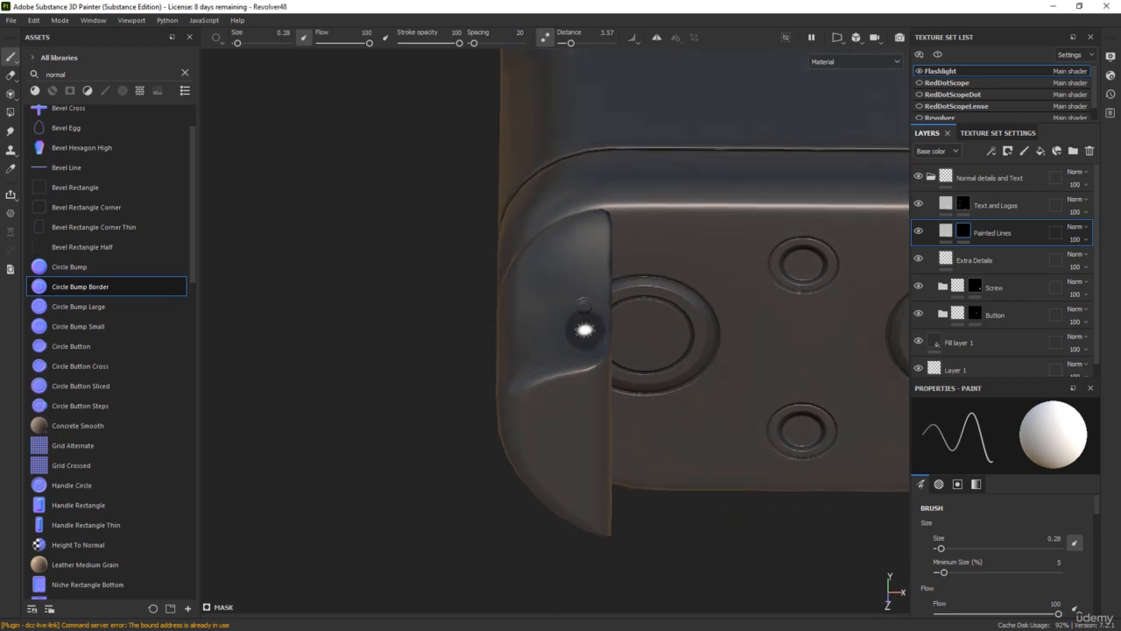
- Try painting a straight vertical line down the end switch, starting just below its small circular bump
key("shift")
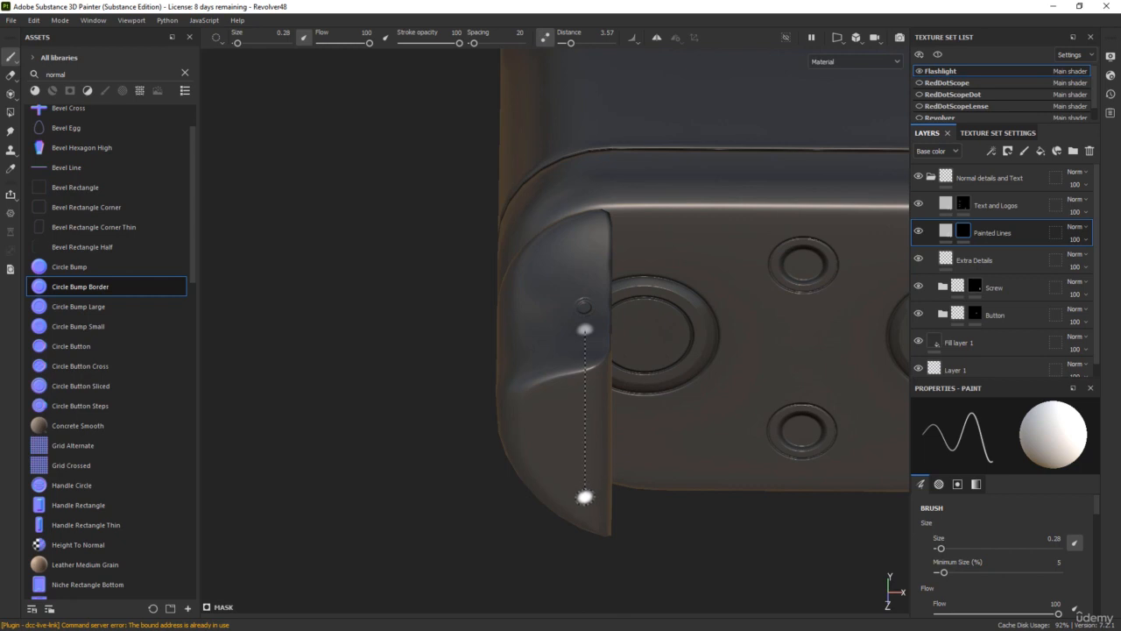
left_click(582, 485, "shift")
key("ctrl+z")
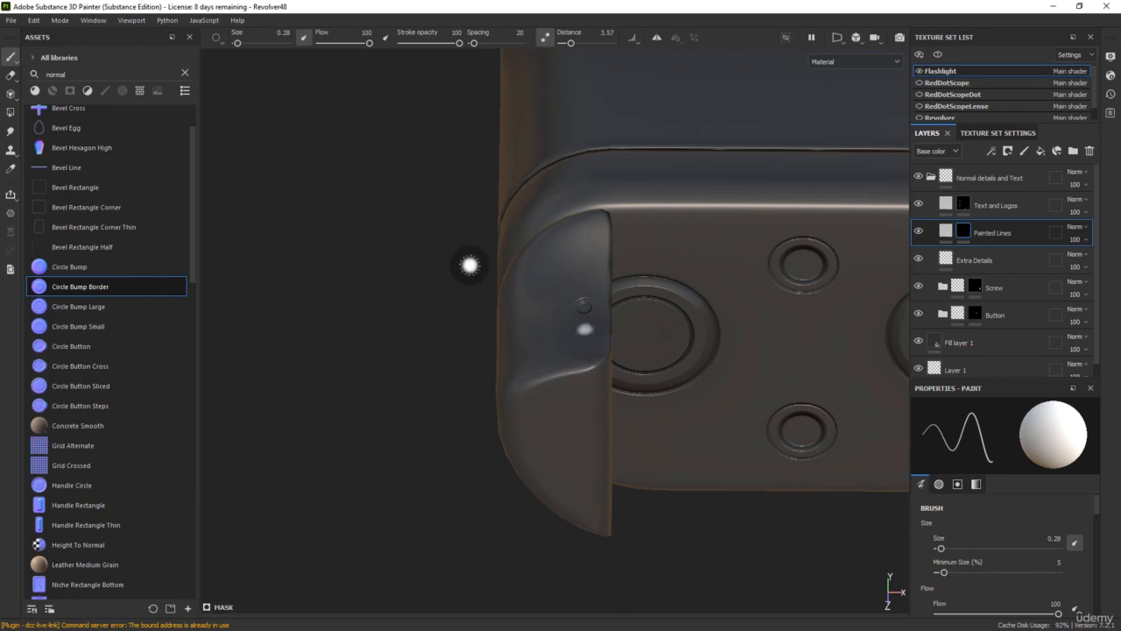
key("ctrl+z")
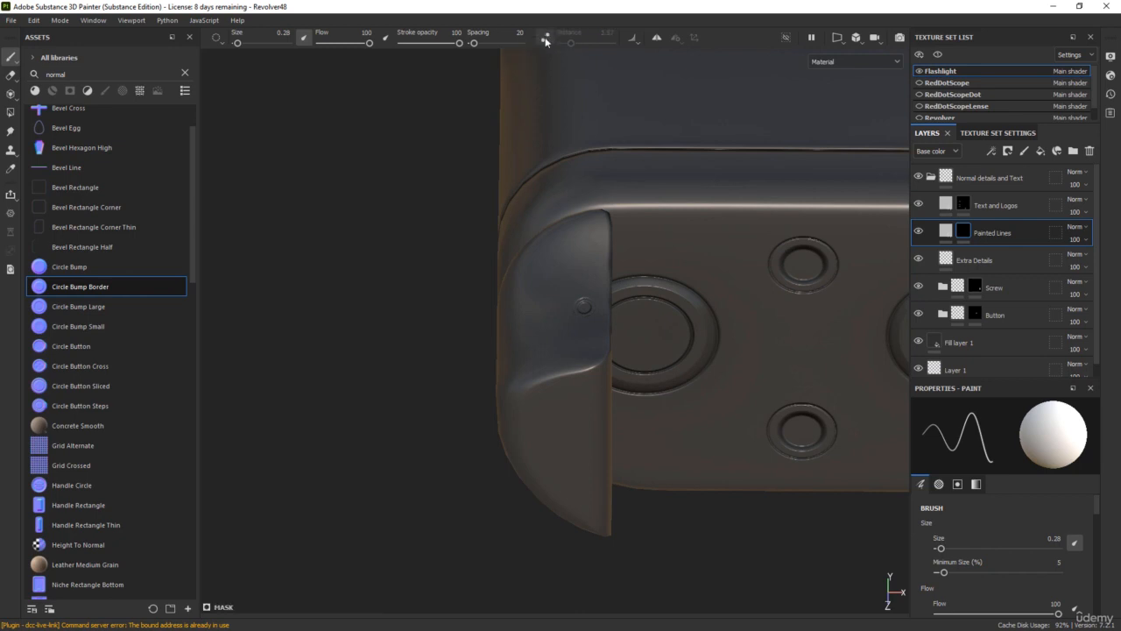
- With lazy mouse at distance 3.1 and brush size 0.24, paint a straight line down the switch below the bump, hooked at its lower end
left_click(547, 40)
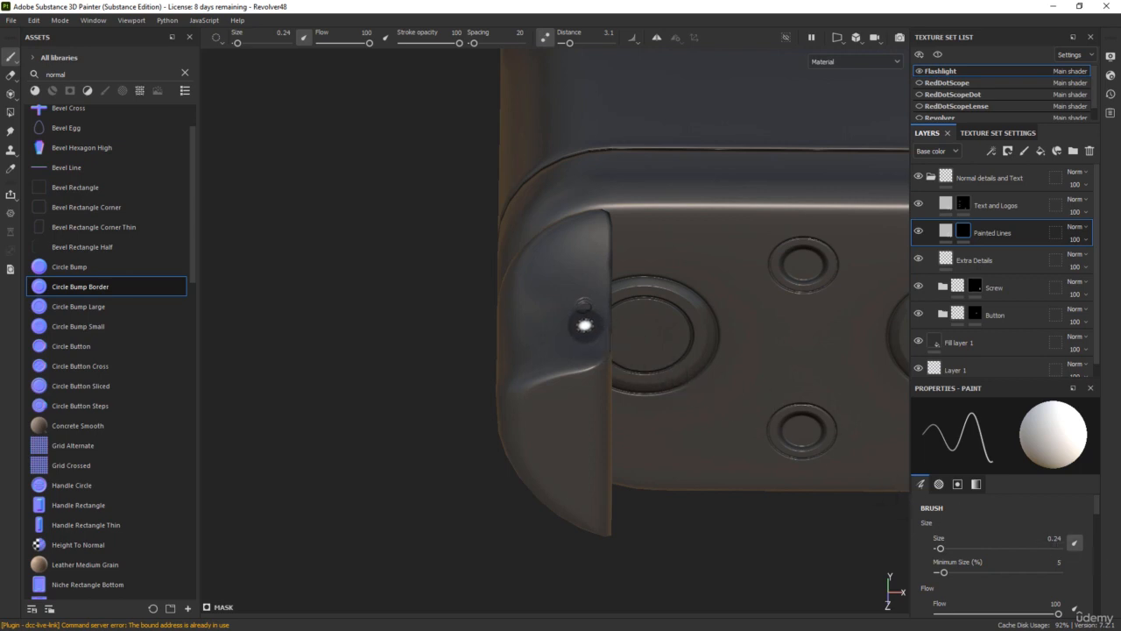
key("shift")
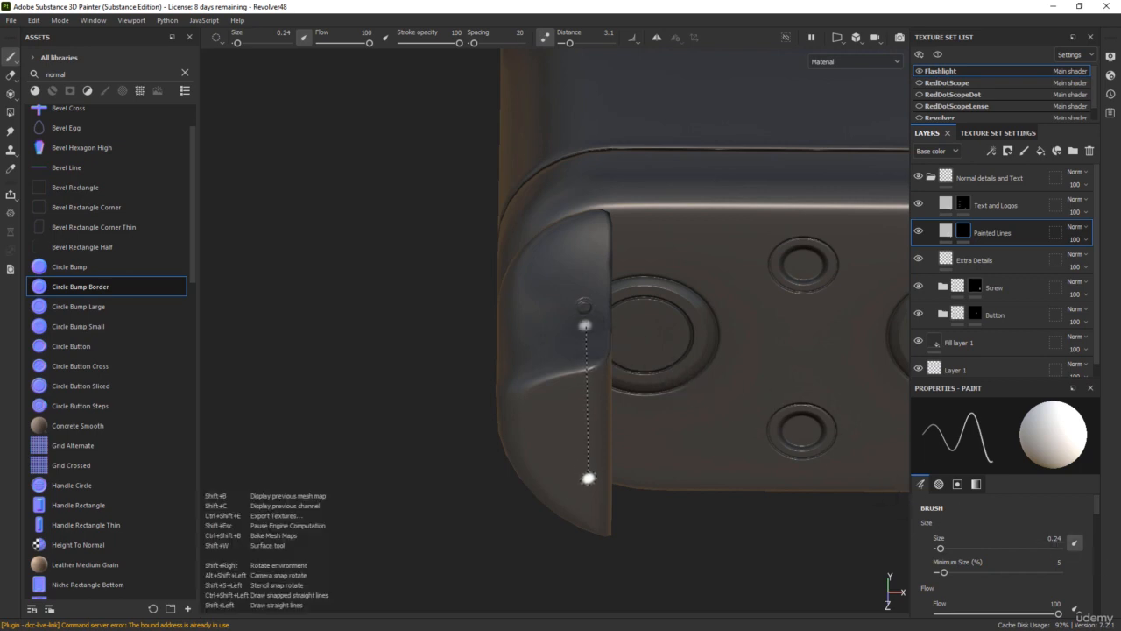
left_click(588, 479, "shift")
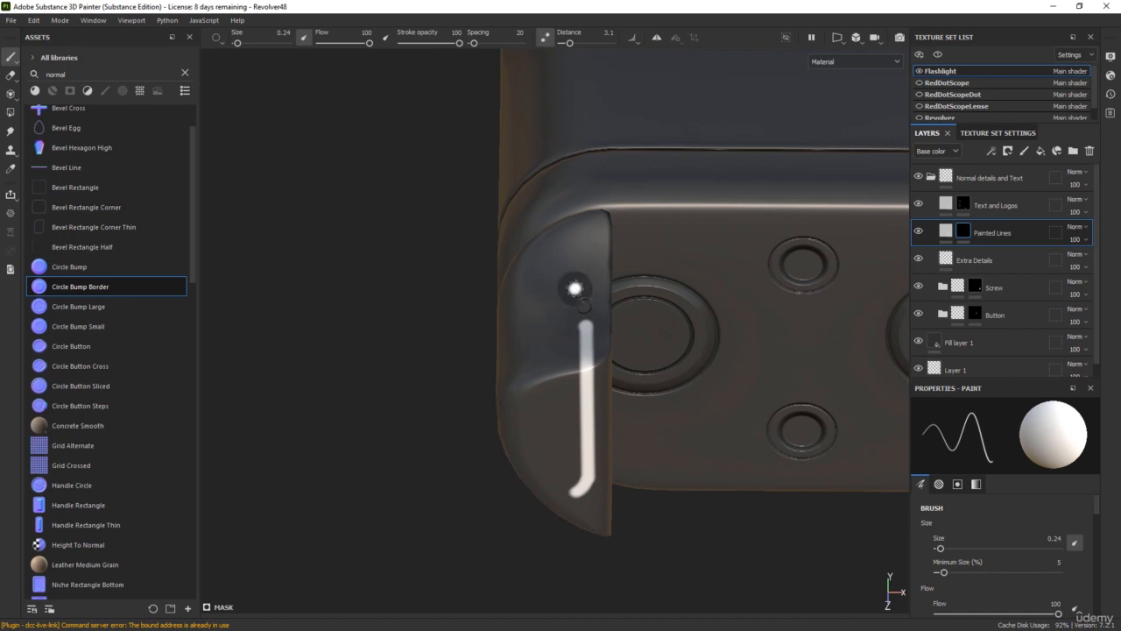
- Paint a second line on the flashlight's end switch, curving around the small bump, running straight down beside the first and hooking at its lower end
mouse_move(580, 283)
left_mouse_down()
mouse_move(565, 303)
mouse_move(567, 345)
left_mouse_up()
key("ctrl+z")
left_click_drag(579, 281, 557, 340)
left_click(557, 328)
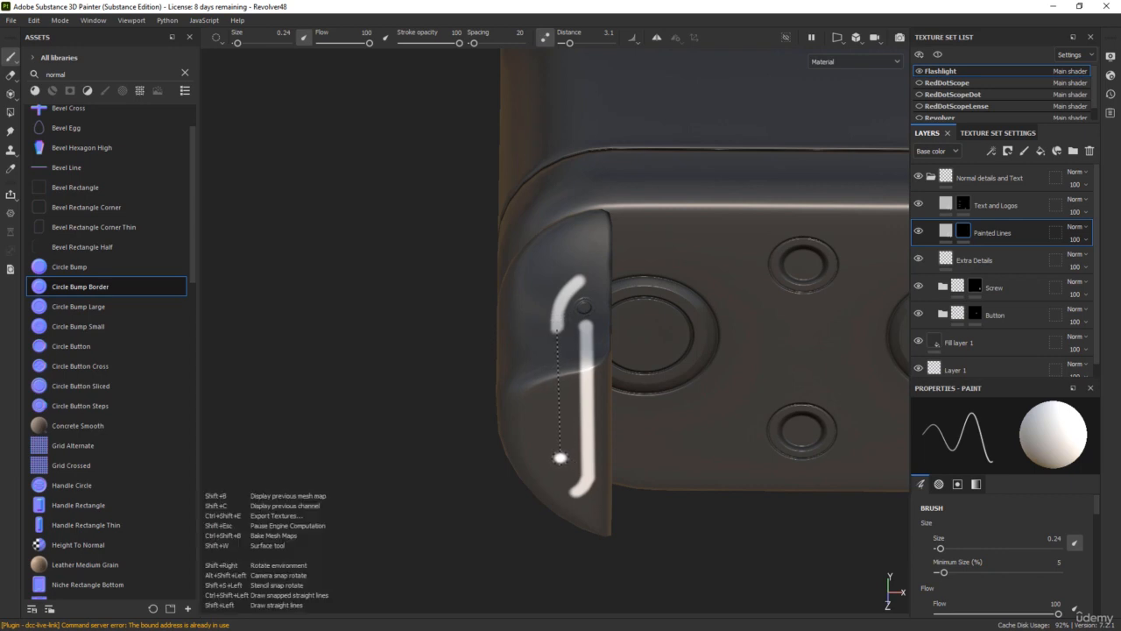
left_click(560, 457, "shift")
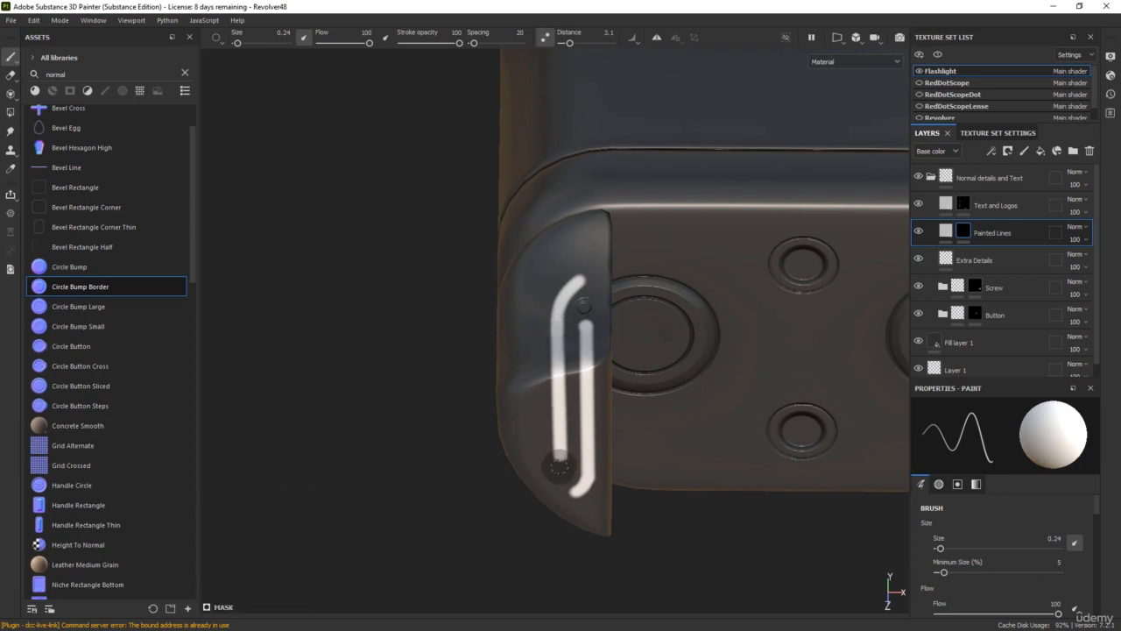
left_click(551, 477, "shift")
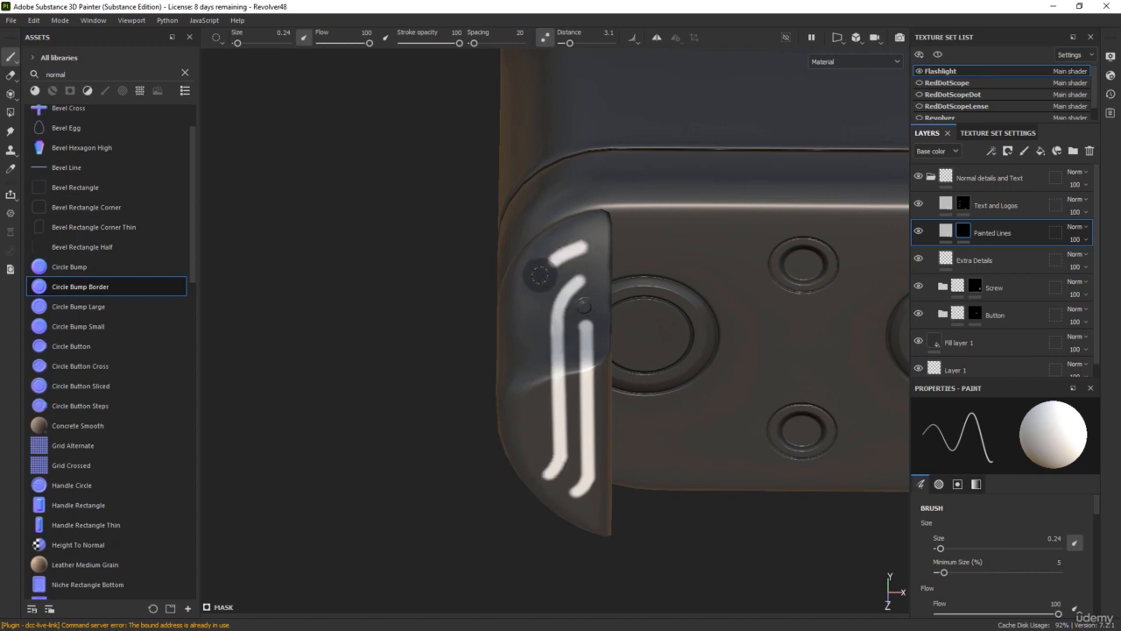
- Paint a third, outermost line on the end switch, curving in parallel with the second line and running straight down beside it
mouse_move(581, 247)
left_mouse_down()
mouse_move(546, 280)
mouse_move(534, 337)
mouse_move(532, 327)
left_mouse_up()
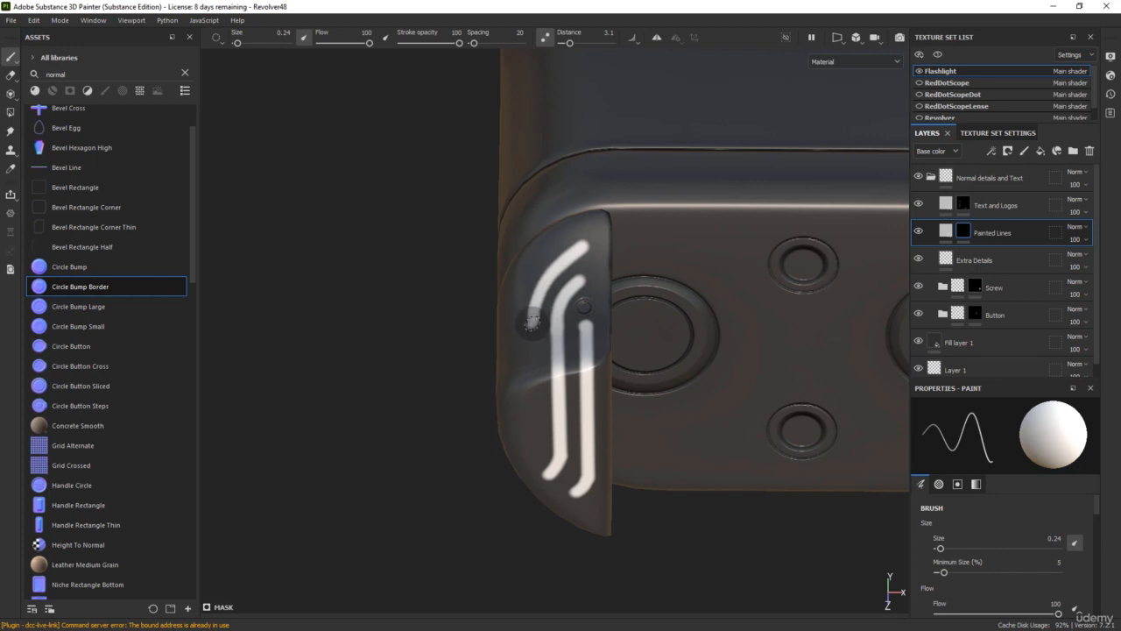
key("shift")
left_click(534, 432, "shift")
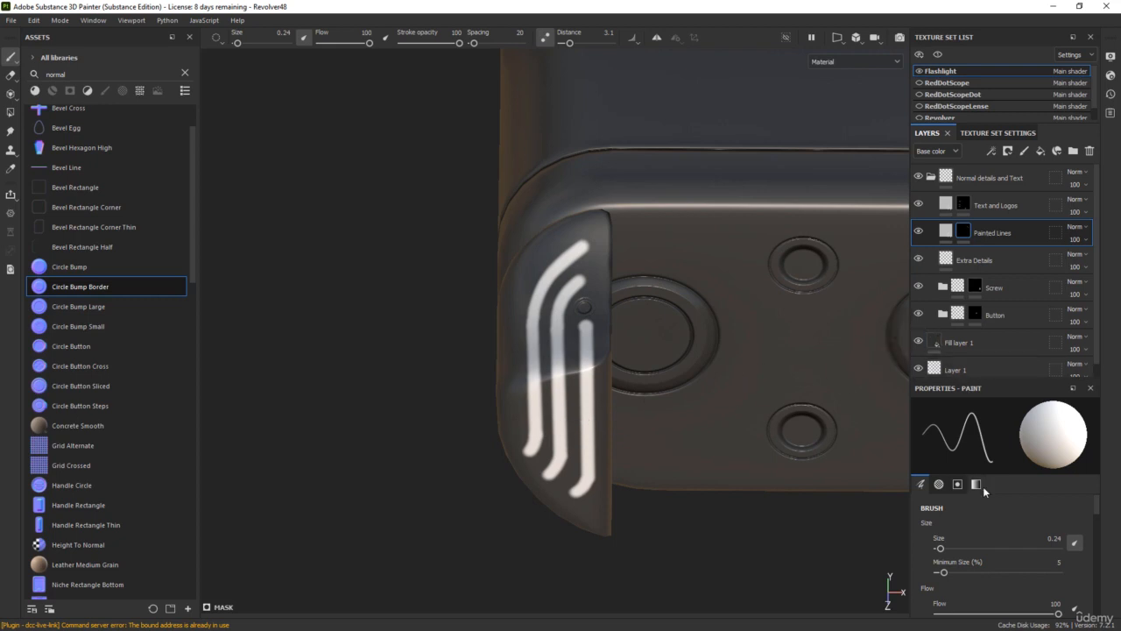
- Turn off the Painted Lines fill's color, metal, rough and normal channels and raise its height to about 0.68
left_click(949, 230)
left_click(934, 466)
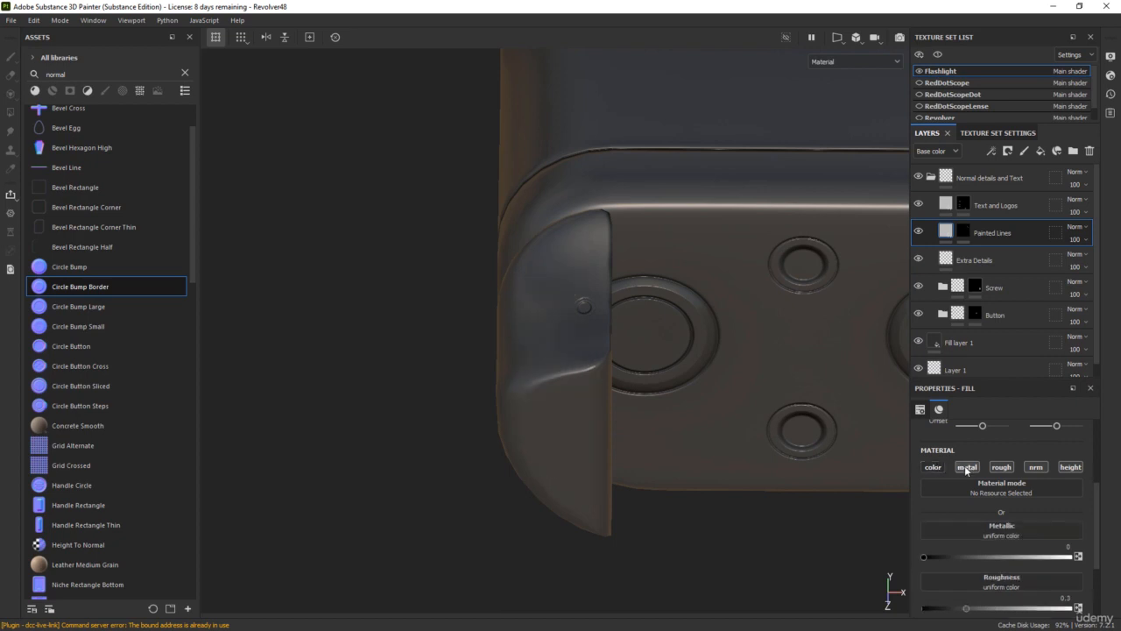
left_click(967, 467)
left_click(1001, 466)
left_click(1035, 467)
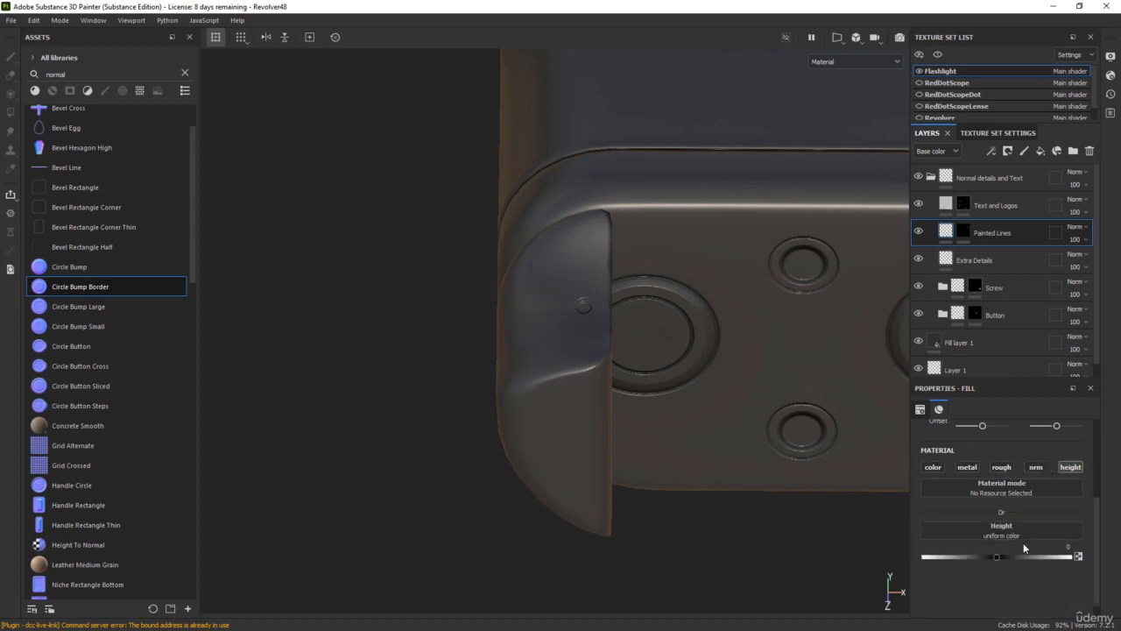
left_click_drag(998, 556, 1027, 556)
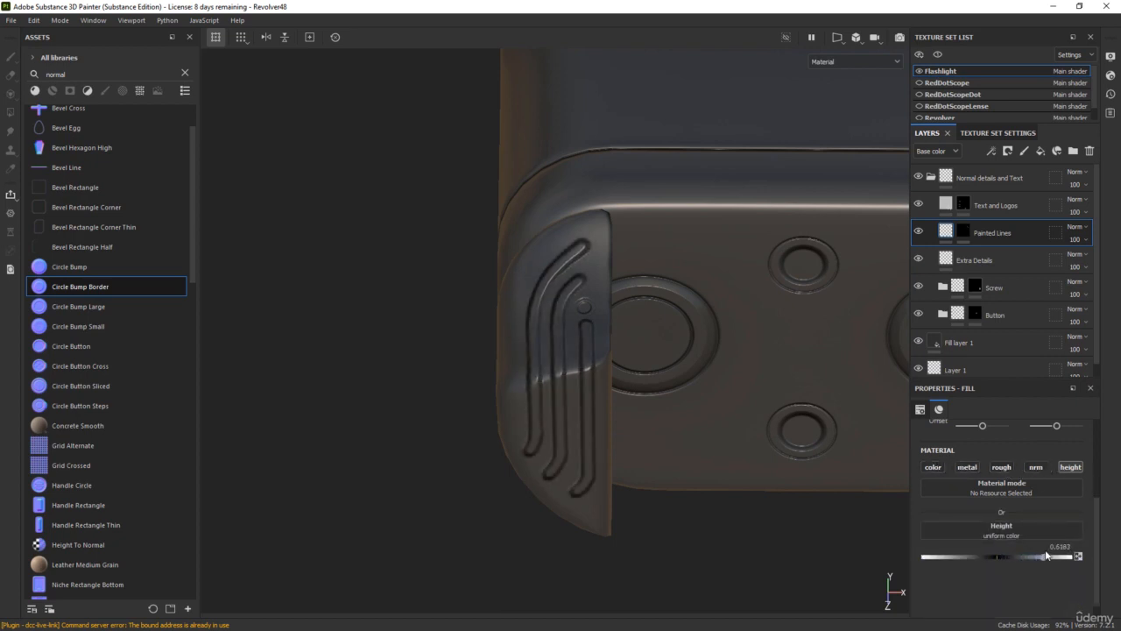
- Bring the whole flashlight into view and save the project as a new incremental version
left_click_drag(617, 428, 725, 448, "alt")
scroll(725, 443, "down", 5)
middle_click_drag(725, 440, 628, 477, "alt")
key("ctrl+alt+s")
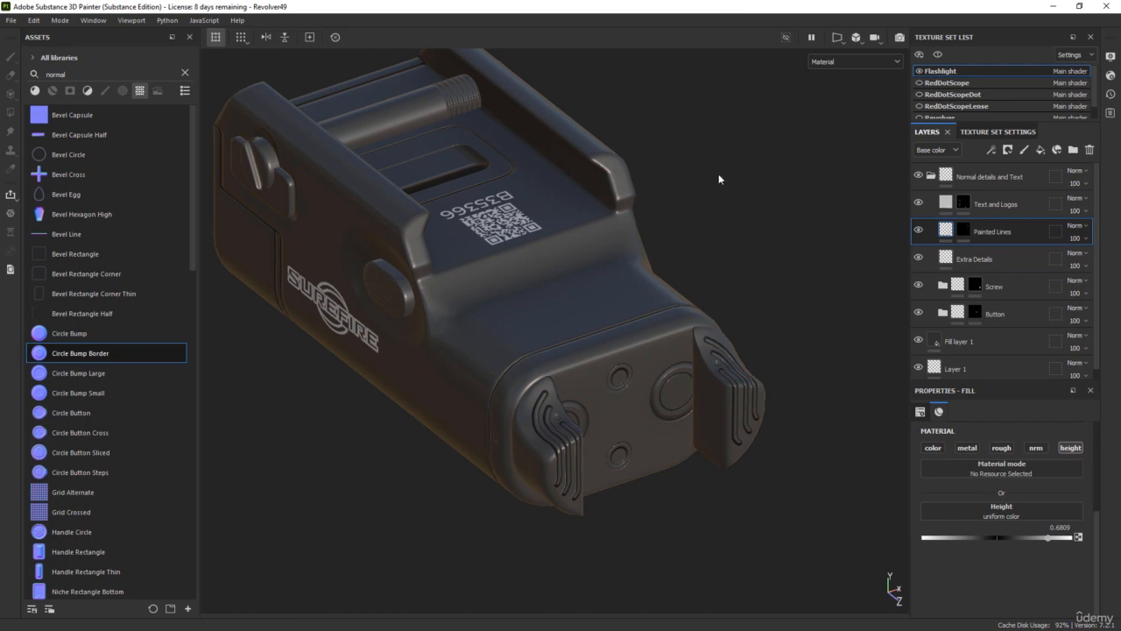
- Show the RedDotScope texture set, hide Flashlight, and frame the scope's mount with the environment light rotated to illuminate its side
left_click(919, 83)
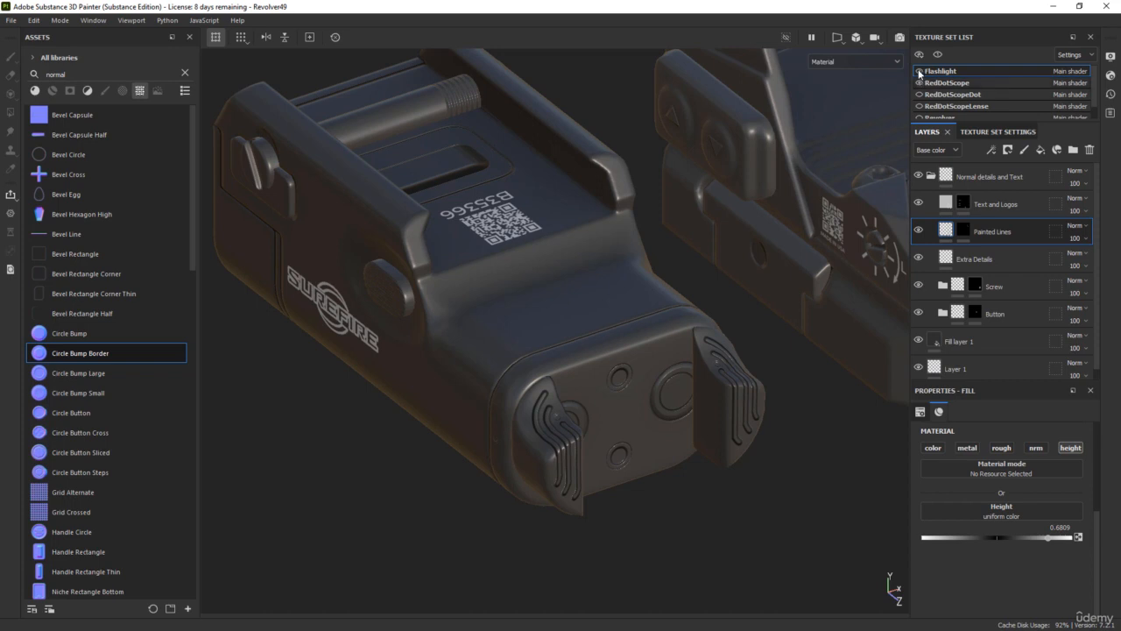
left_click(919, 72)
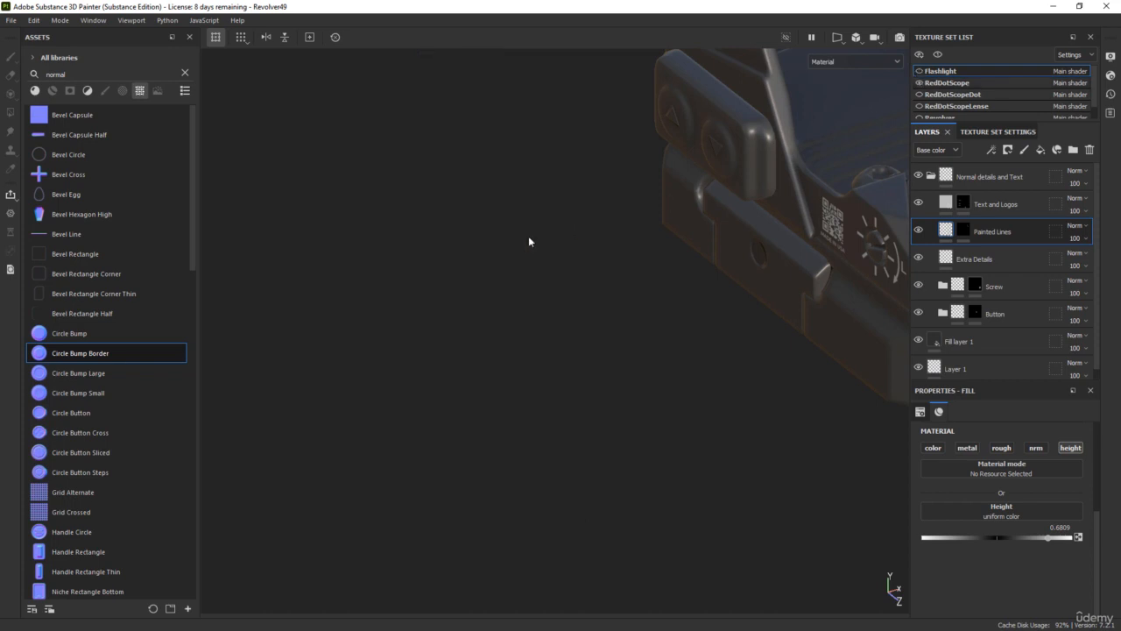
middle_click_drag(307, 338, 518, 453, "alt")
middle_click_drag(845, 289, 561, 404, "alt")
left_click_drag(560, 403, 679, 372, "alt")
middle_click_drag(491, 406, 593, 276, "alt")
scroll(591, 310, "up", 5)
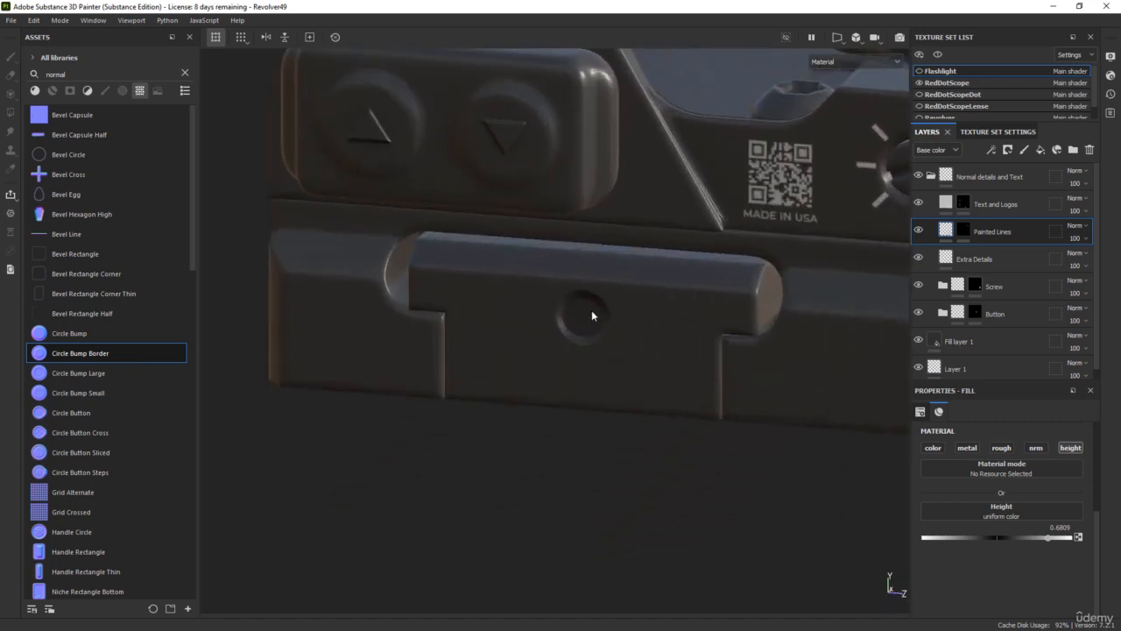
mouse_move(592, 313)
right_mouse_down("shift")
mouse_move(613, 338)
mouse_move(606, 326)
right_mouse_up("shift")
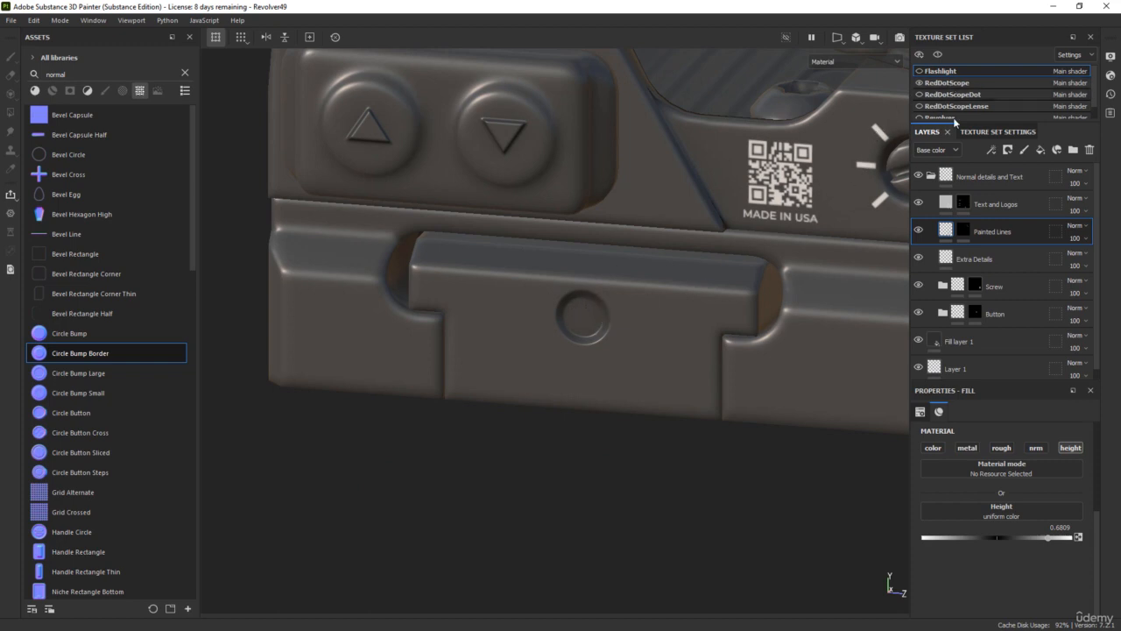
- In the RedDotScope texture set, rename Layer 1 as Normal Details
left_click(953, 85)
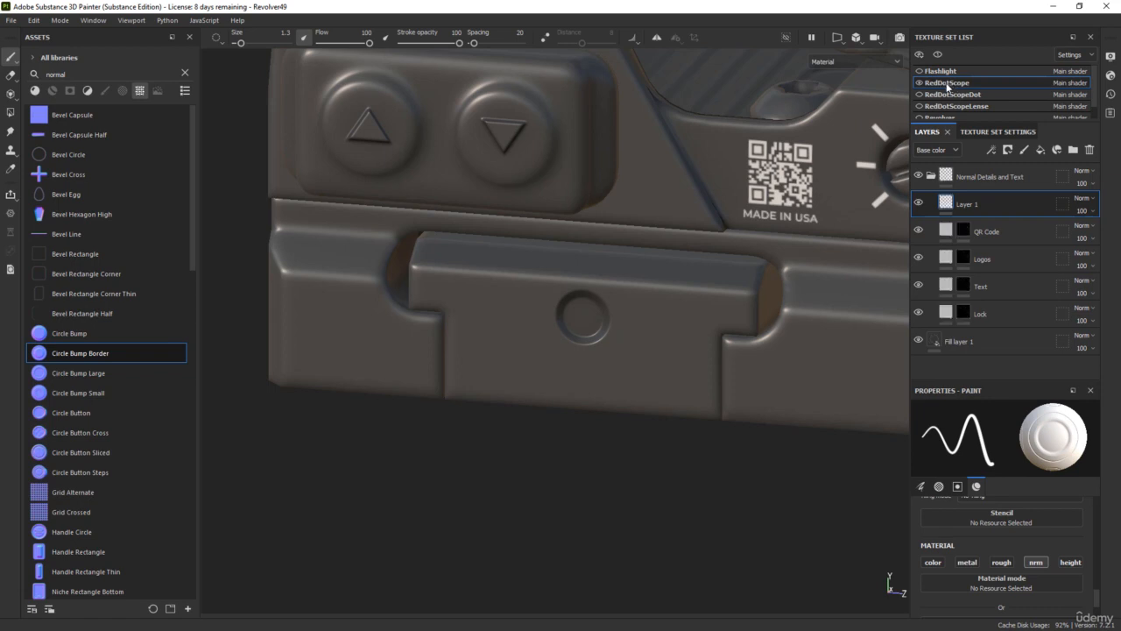
scroll(750, 250, "down", 1)
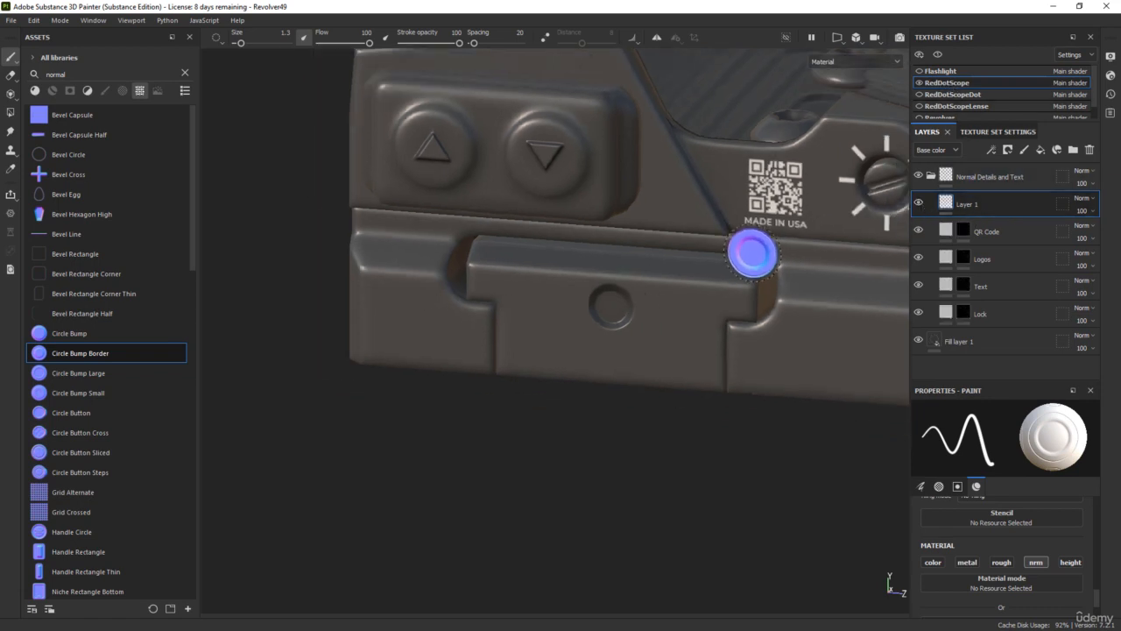
mouse_move(779, 220)
middle_mouse_down("alt")
mouse_move(682, 367)
mouse_move(666, 369)
middle_mouse_up("alt")
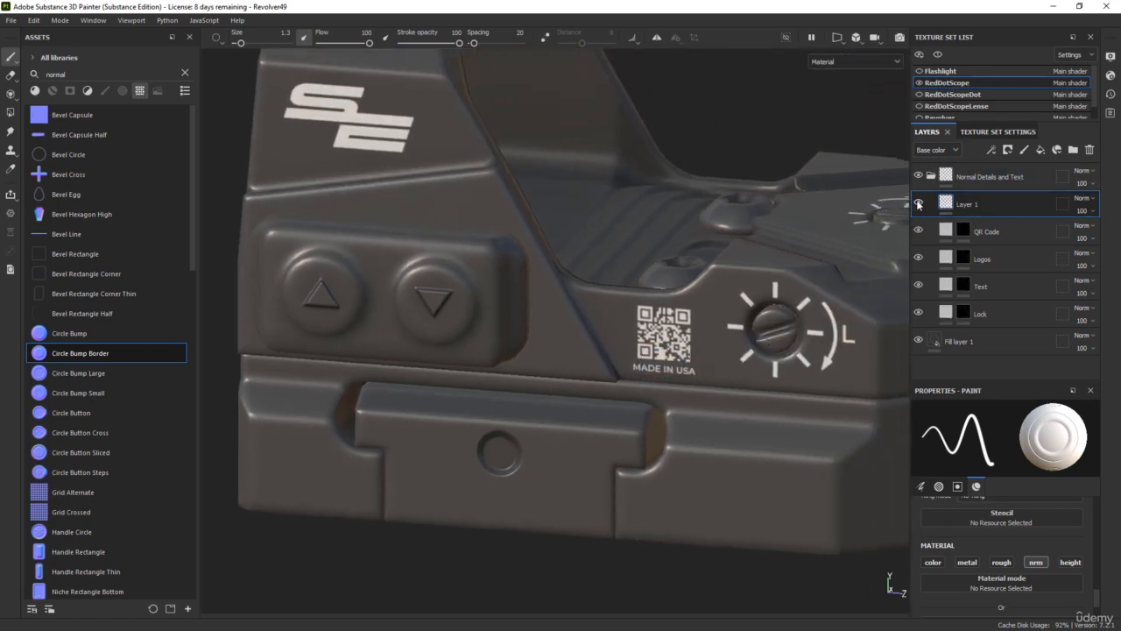
left_click_drag(863, 205, 662, 262, "alt")
left_click_drag(716, 233, 867, 210, "alt")
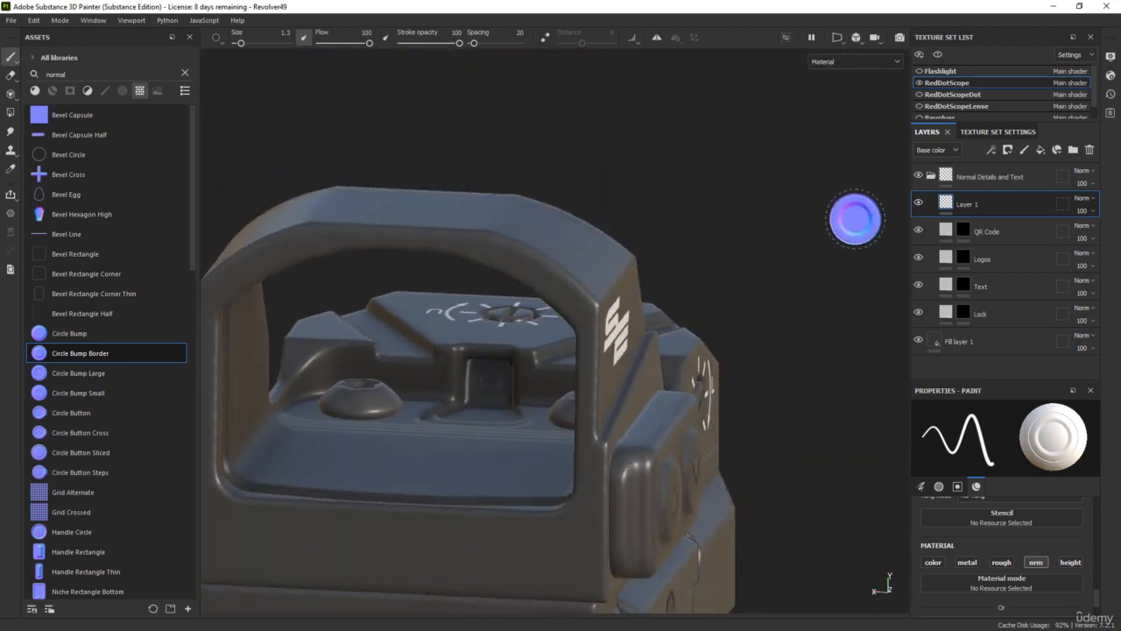
double_click(1007, 206)
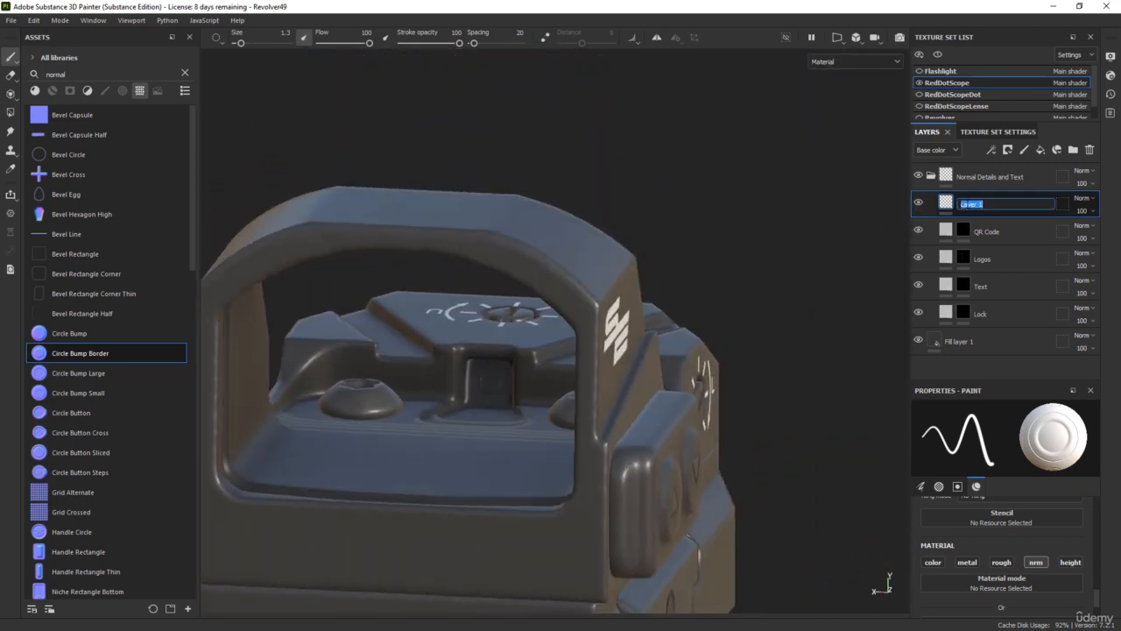
type("Normal Det")
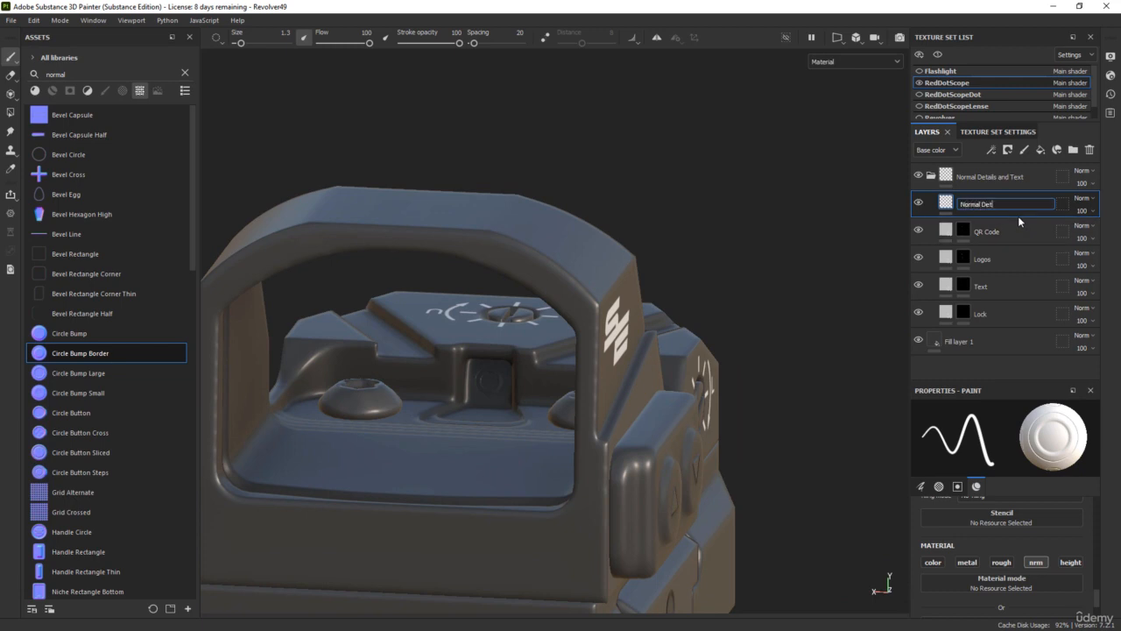
type("ails")
key("Return")
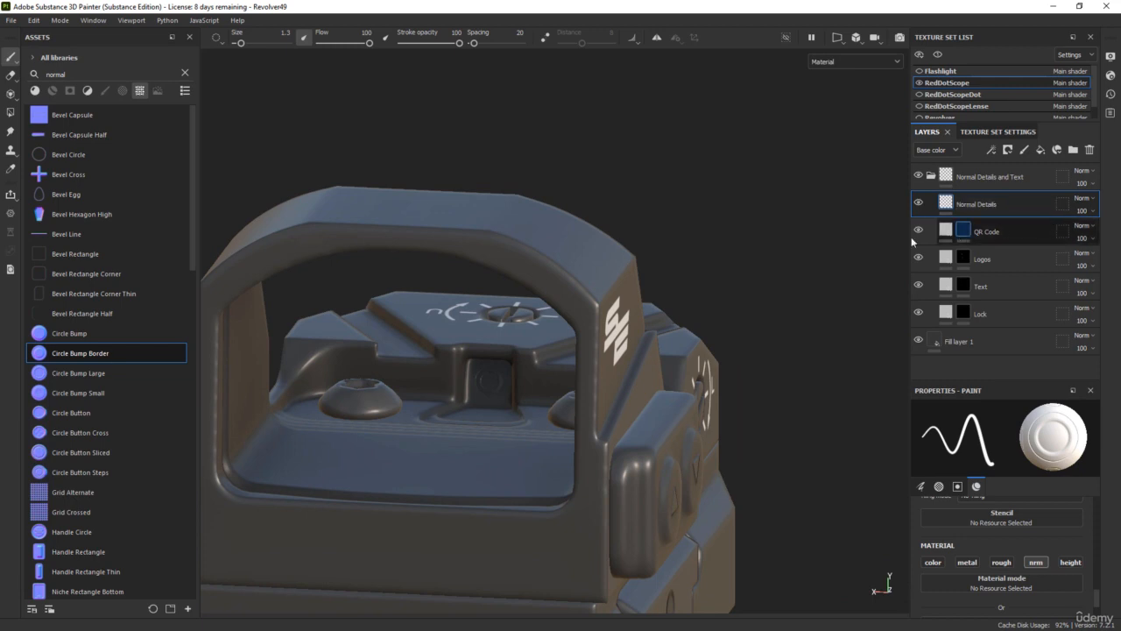
- Stamp a Circle Bump Border normal detail at brush size 1.21 over the round recess on the side of the scope's mount
scroll(652, 327, "down", 3)
left_click_drag(740, 302, 556, 270, "alt")
middle_click_drag(419, 371, 563, 236, "alt")
scroll(533, 305, "up", 2)
scroll(533, 306, "up", 4)
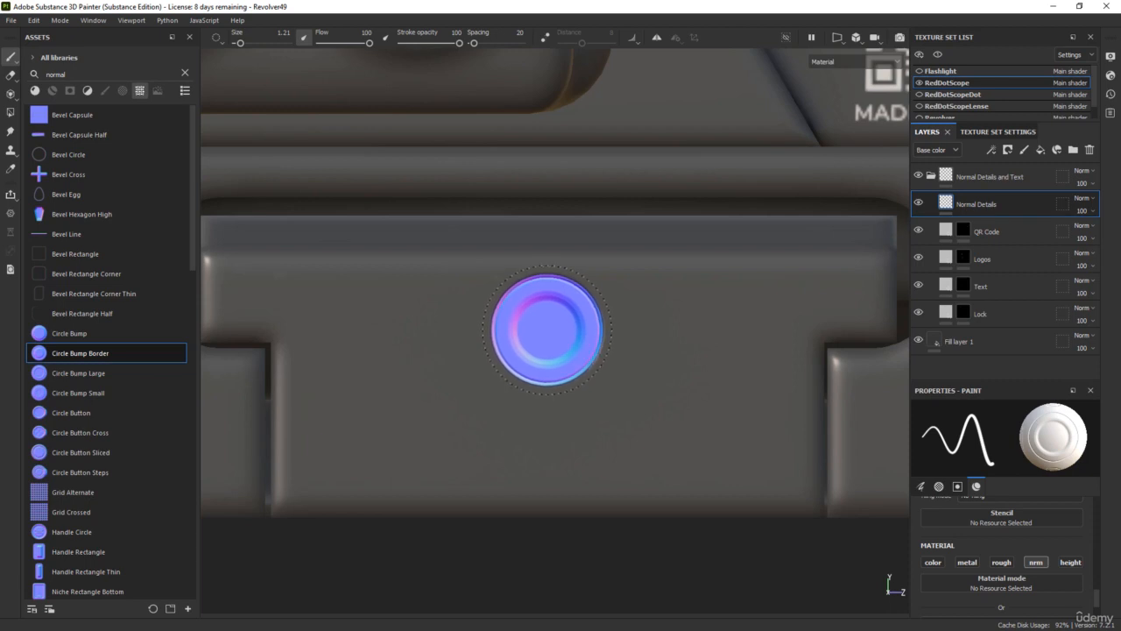
left_click(547, 330)
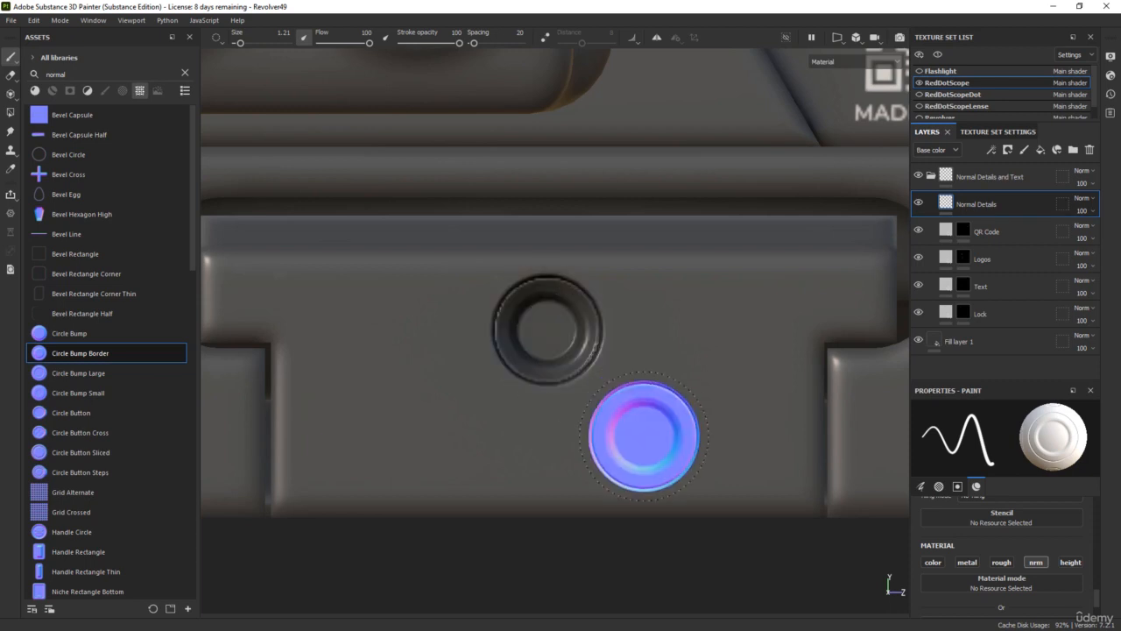
- Copy the Screw folder from the Flashlight texture set and paste it above Normal Details in RedDotScope
scroll(554, 386, "down", 5)
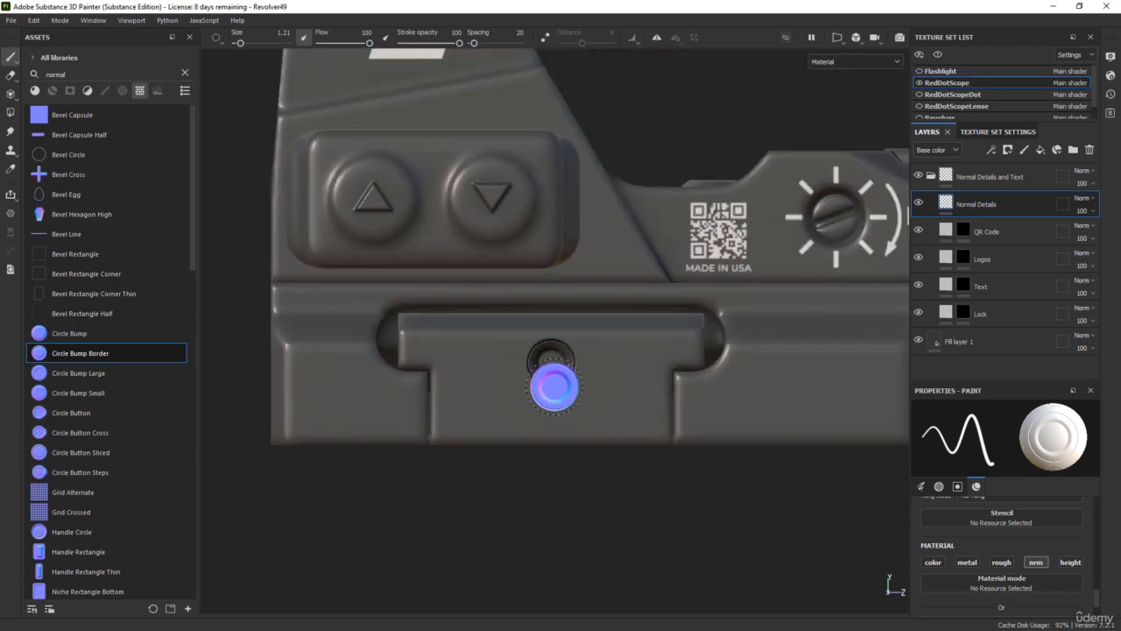
scroll(596, 223, "down", 5)
mouse_move(596, 222)
left_mouse_down("alt")
mouse_move(656, 210)
mouse_move(655, 180)
mouse_move(586, 173)
mouse_move(543, 193)
mouse_move(642, 254)
left_mouse_up("alt")
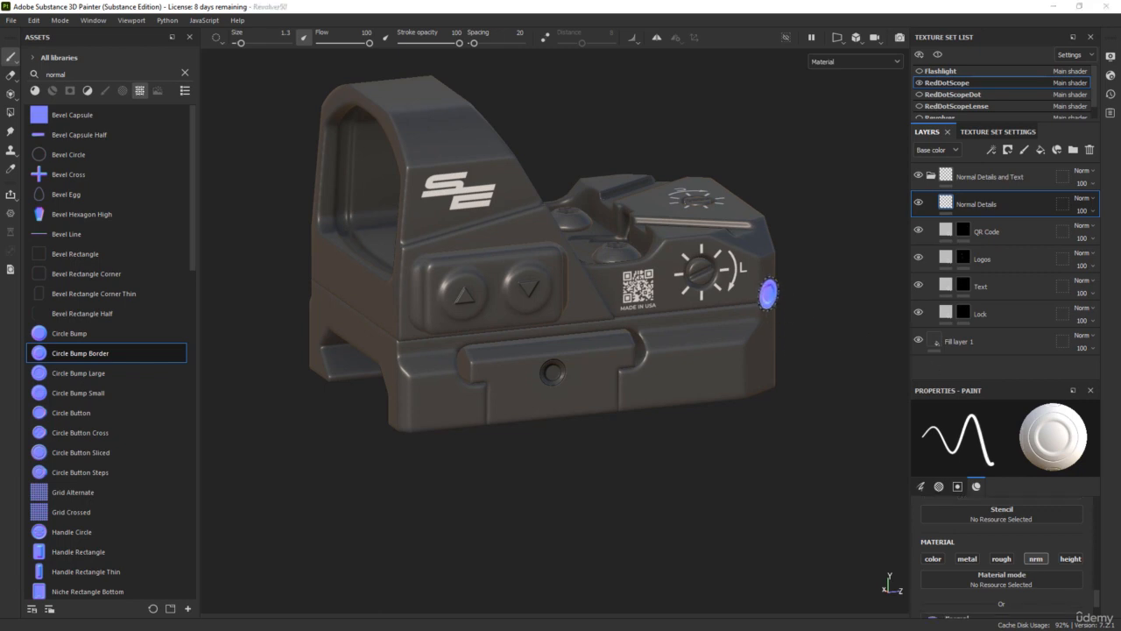
scroll(715, 249, "up", 2)
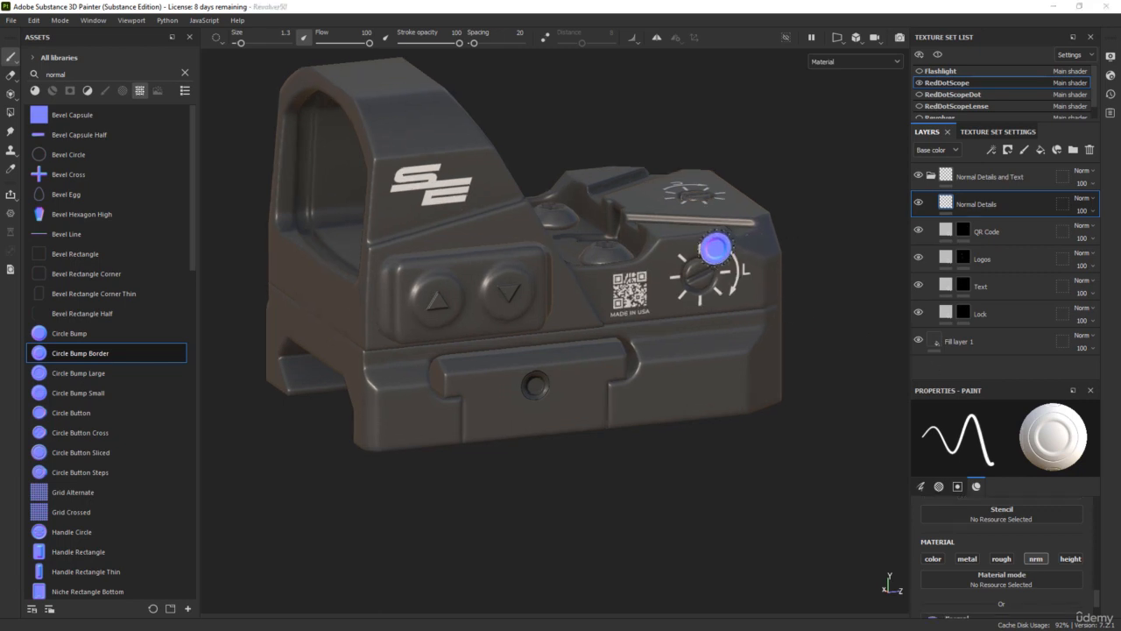
scroll(716, 248, "up", 3)
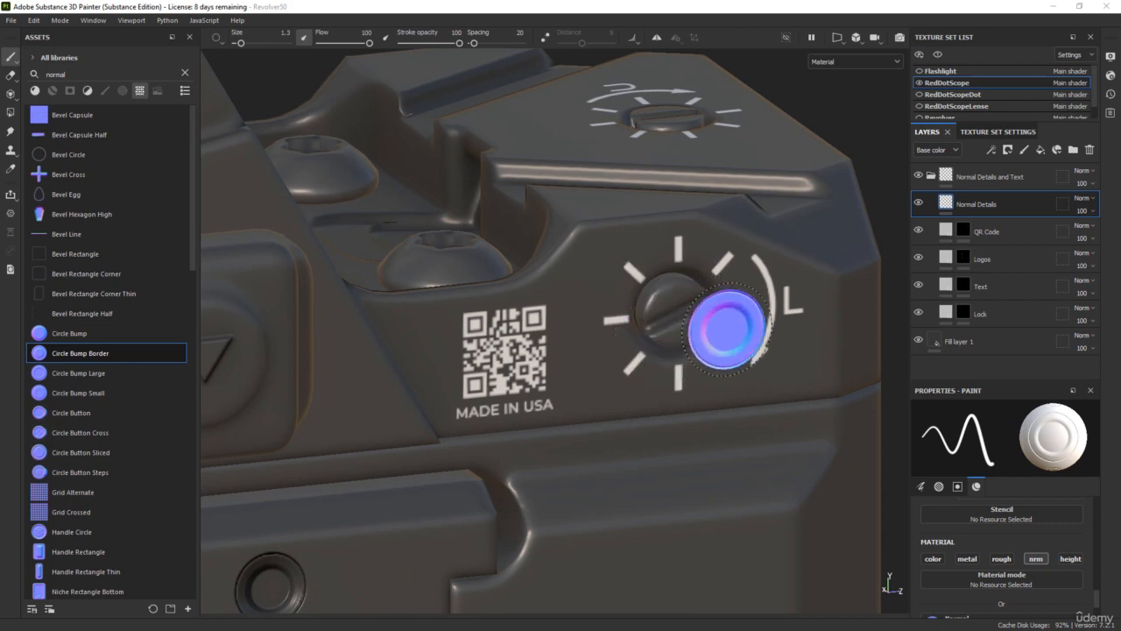
left_click(945, 71)
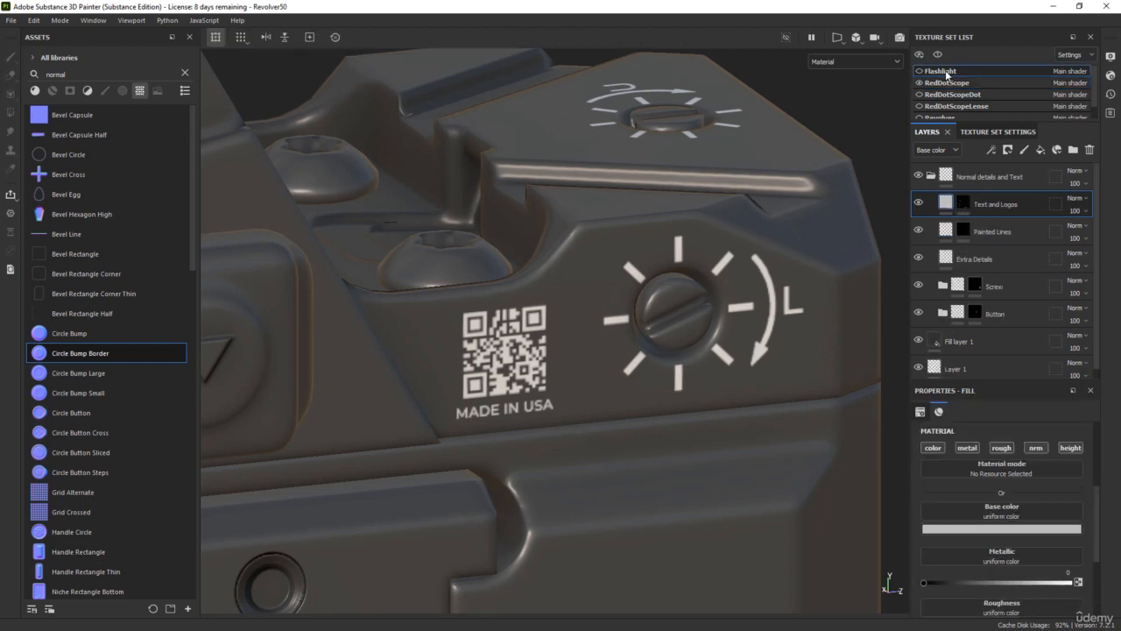
left_click(1018, 289)
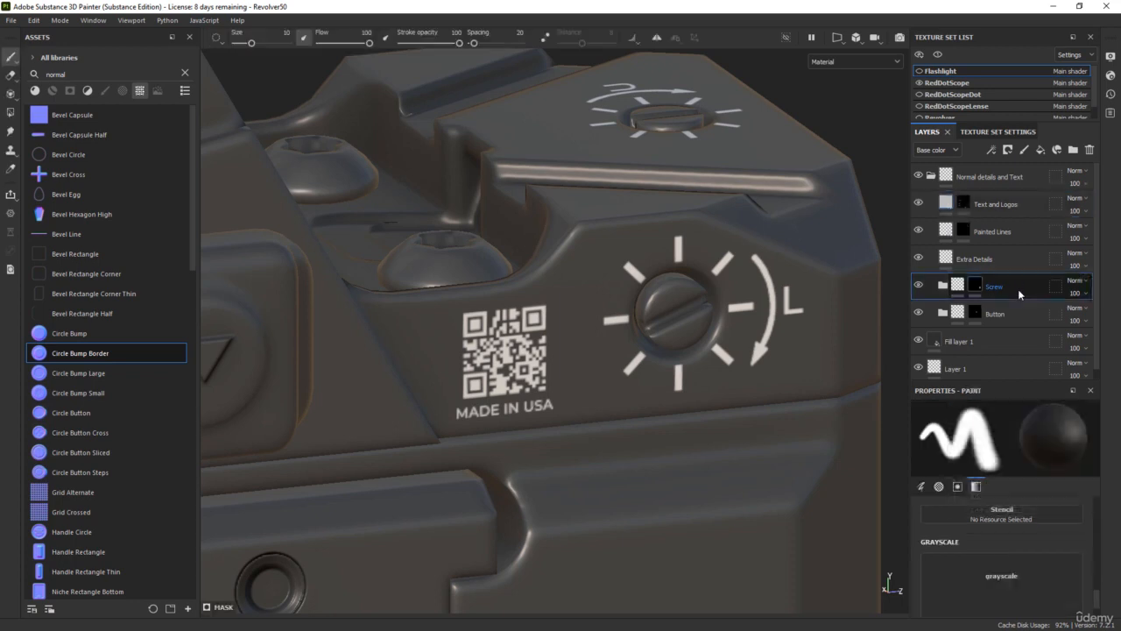
right_click(1018, 289)
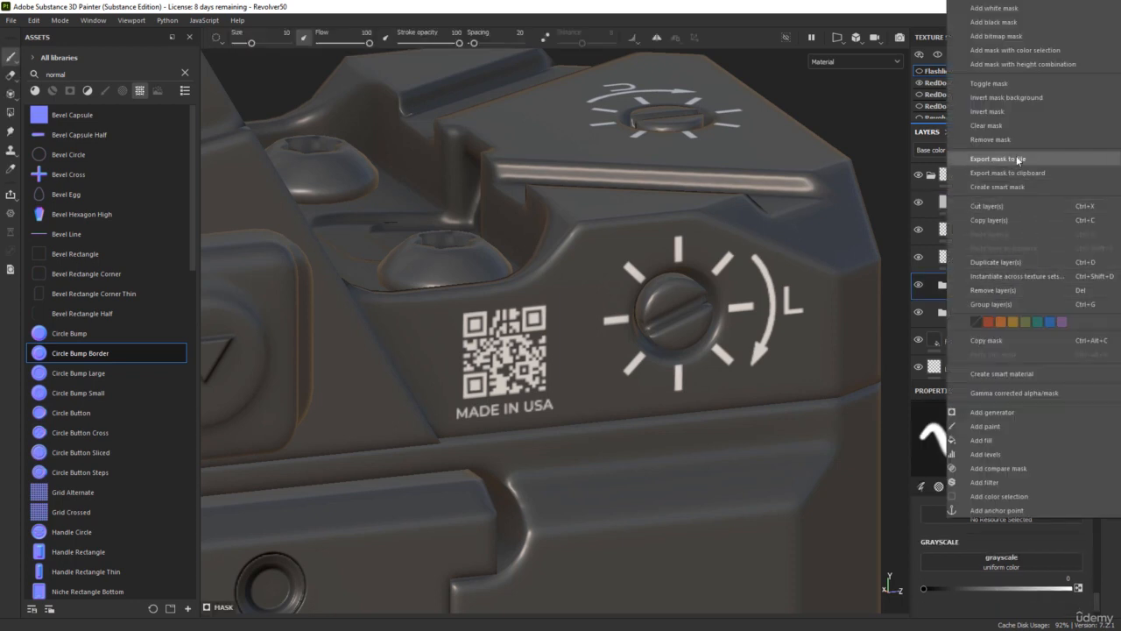
left_click(995, 220)
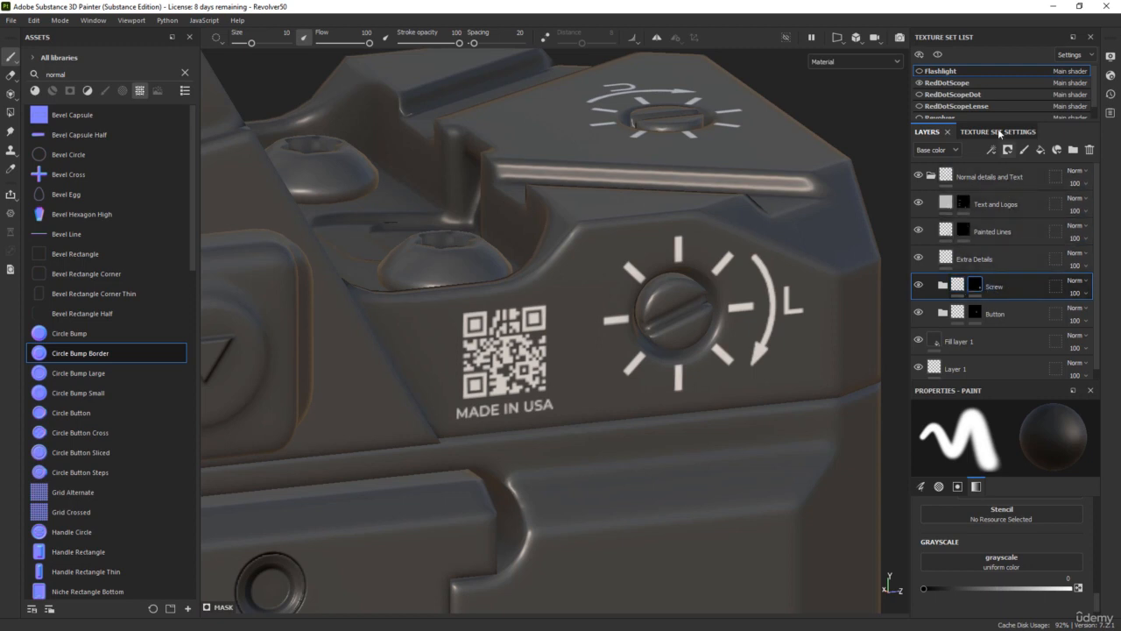
left_click(957, 83)
right_click(951, 203)
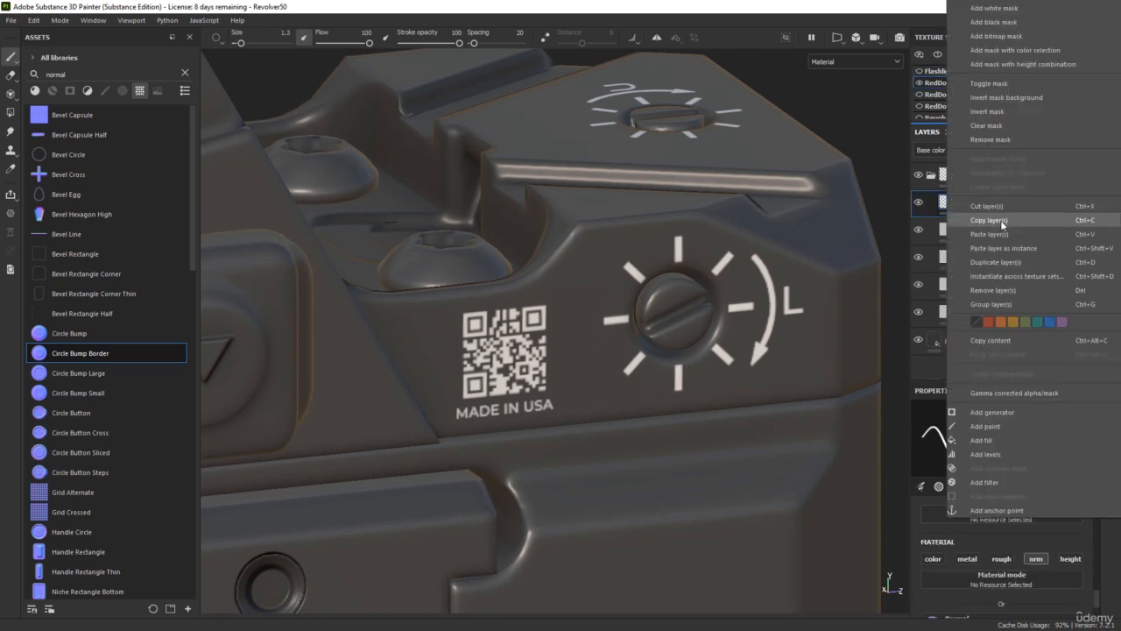
left_click(998, 233)
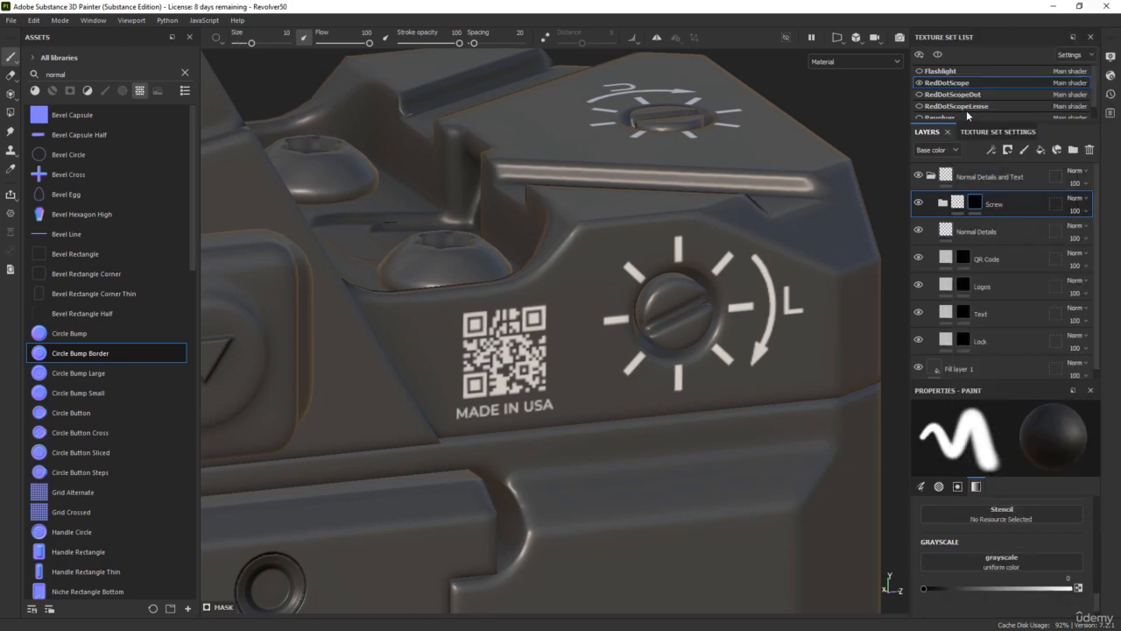
- Give the pasted Screw folder in RedDotScope a fresh black mask
double_click(992, 204)
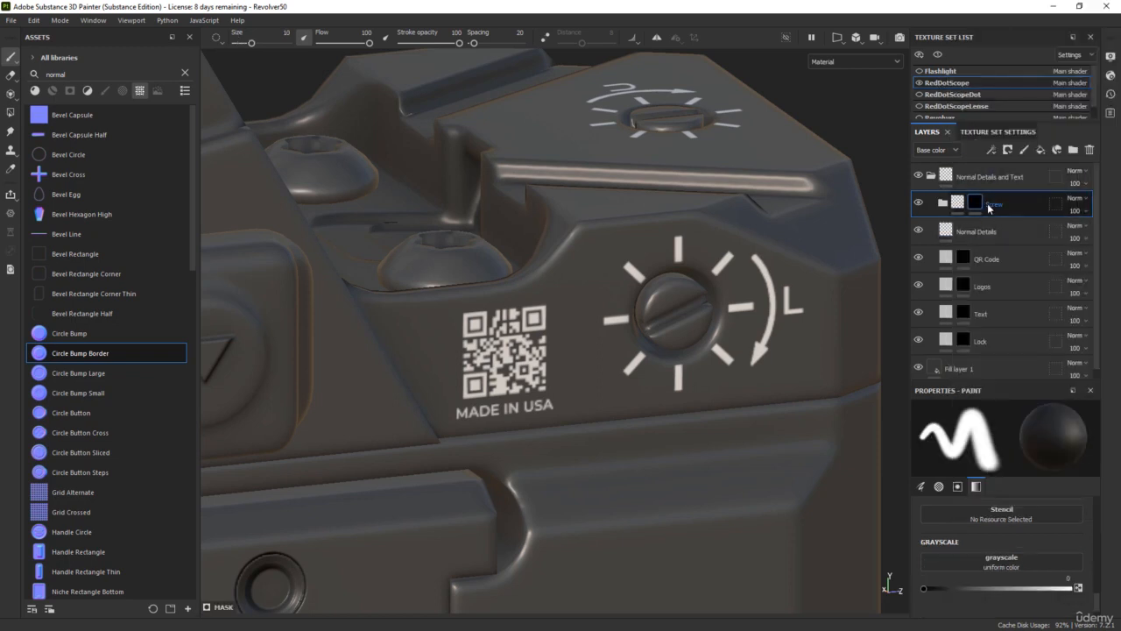
right_click(976, 204)
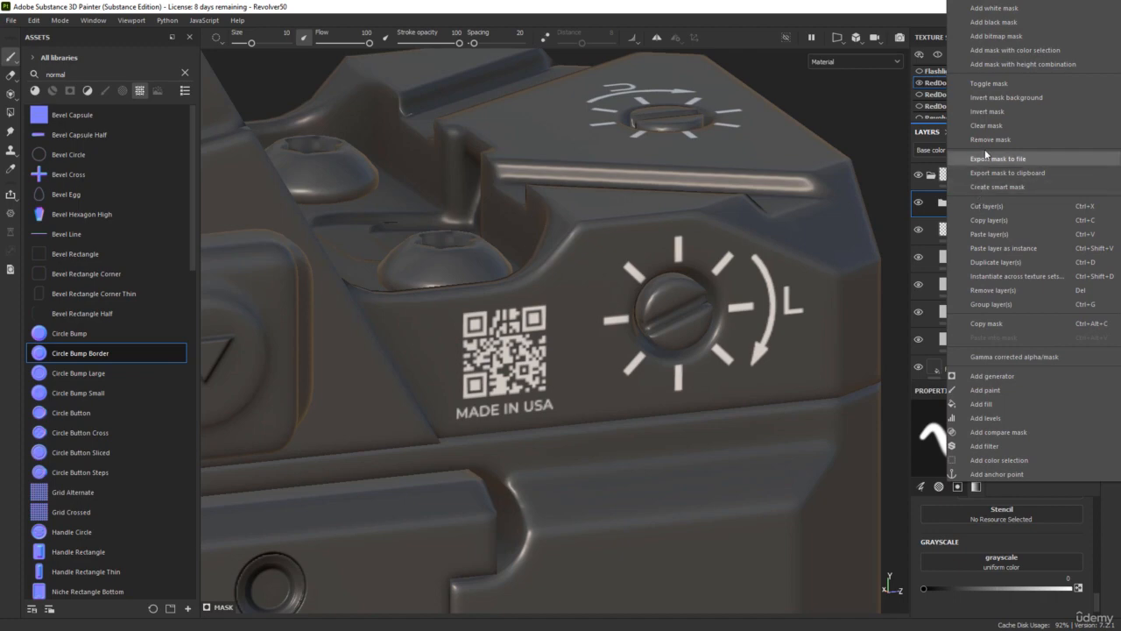
left_click(1001, 36)
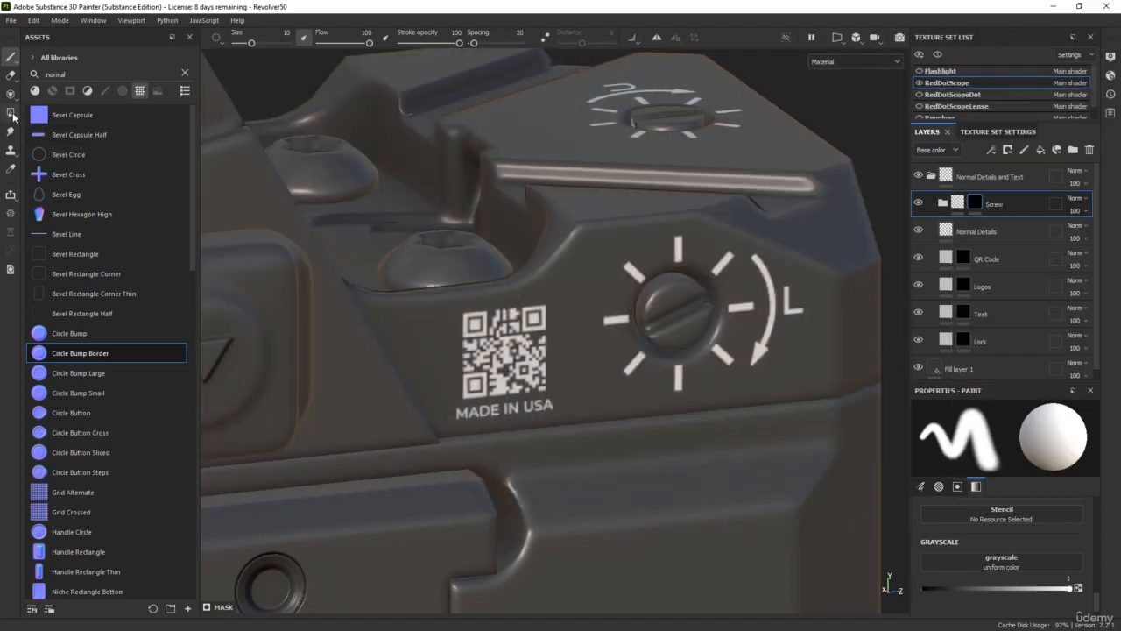
- Reveal the Screw folder on the scope's L adjustment screw recess by filling its UV chunk with Polygon Fill on the black mask
left_click(11, 113)
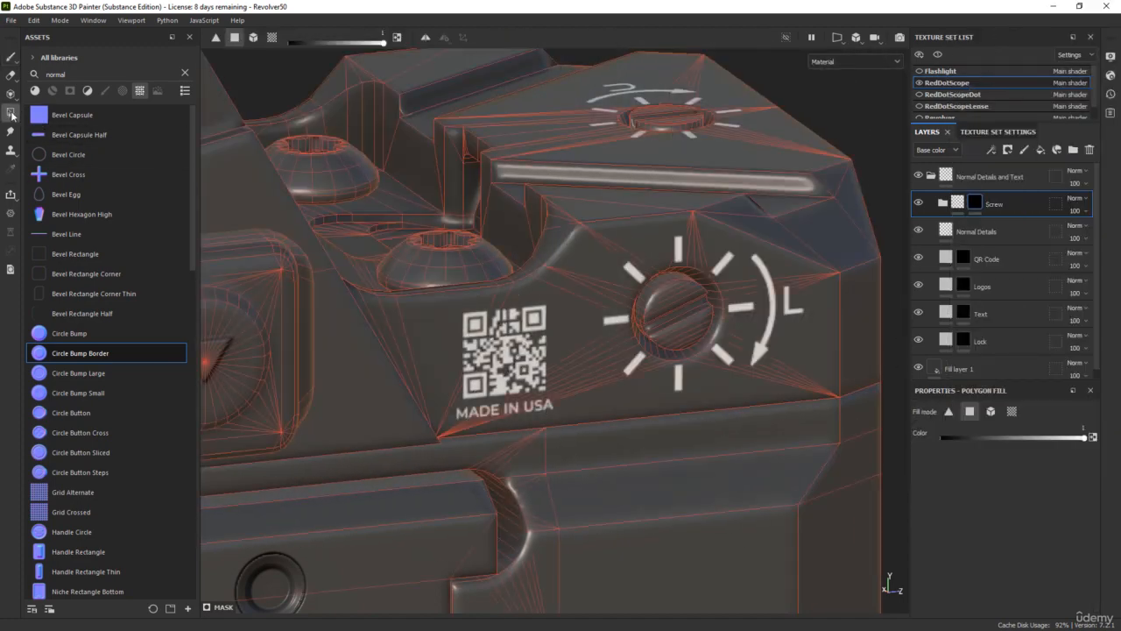
left_click(1012, 413)
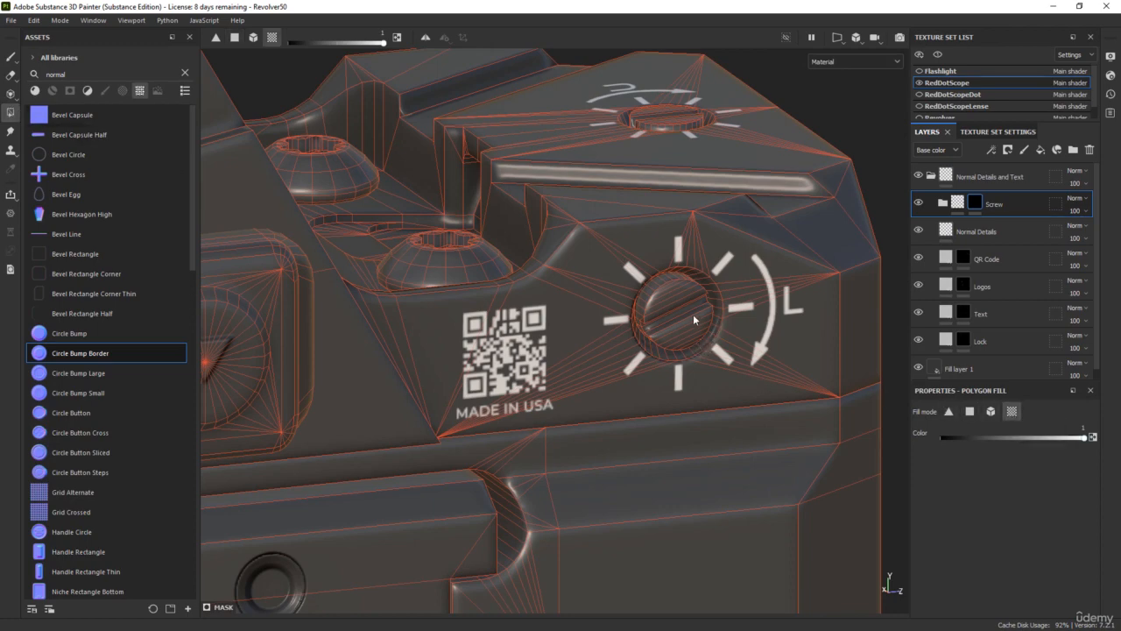
left_click_drag(692, 313, 351, 263, "alt")
scroll(625, 165, "up", 3)
scroll(656, 168, "down", 4)
scroll(682, 275, "up", 4)
scroll(732, 252, "down", 4)
scroll(550, 264, "up", 3)
left_click(547, 329)
- Extend the Screw folder's mask to the recesses of the scope's R and U adjustment screws using UV chunk fill
scroll(550, 330, "down", 4)
left_click_drag(770, 298, 535, 319, "alt")
middle_click_drag(849, 336, 604, 321, "alt")
scroll(679, 322, "up", 3)
scroll(652, 323, "down", 4)
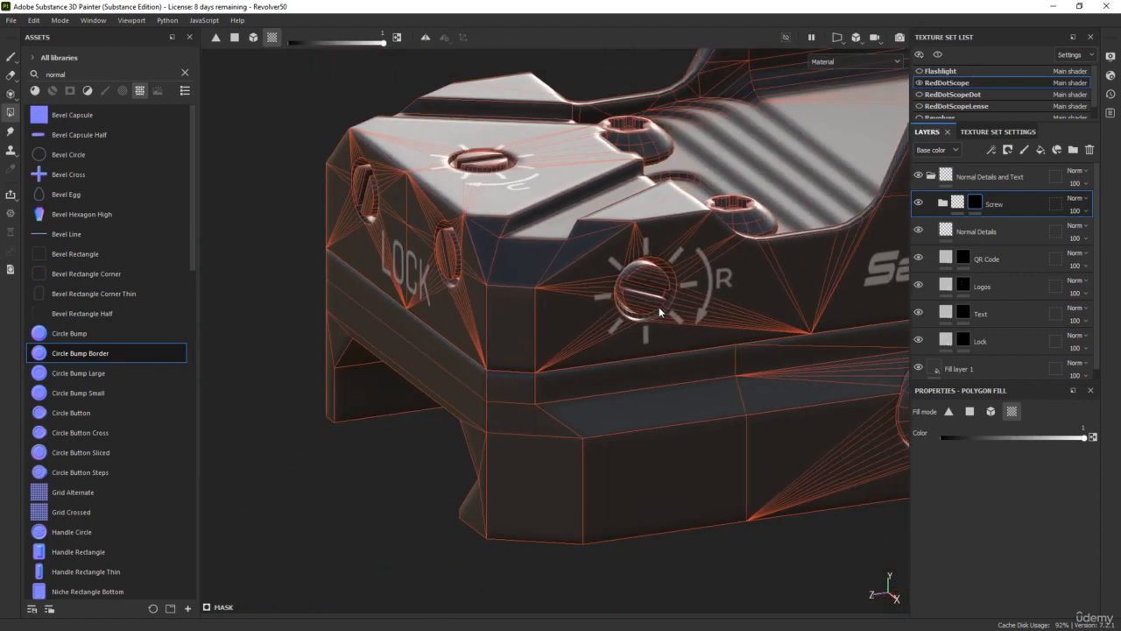
right_click_drag(701, 312, 458, 303, "shift")
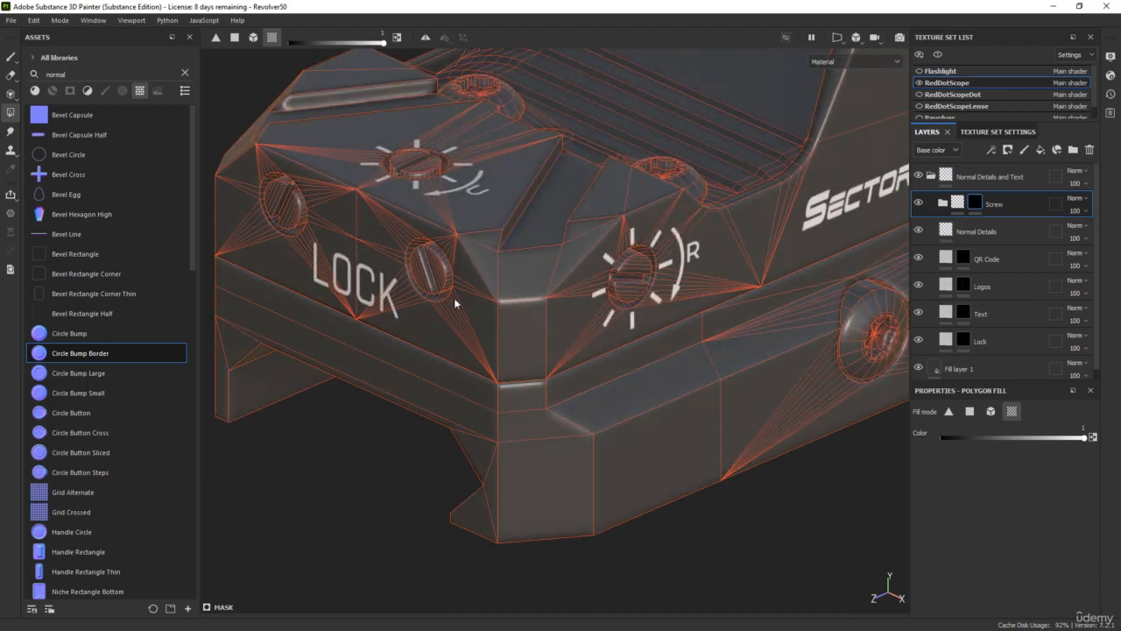
left_click_drag(458, 303, 715, 303, "alt")
middle_click_drag(398, 315, 727, 308, "alt")
mouse_move(727, 303)
left_mouse_down("alt")
mouse_move(572, 208)
mouse_move(606, 195)
left_mouse_up("alt")
scroll(606, 194, "up", 5)
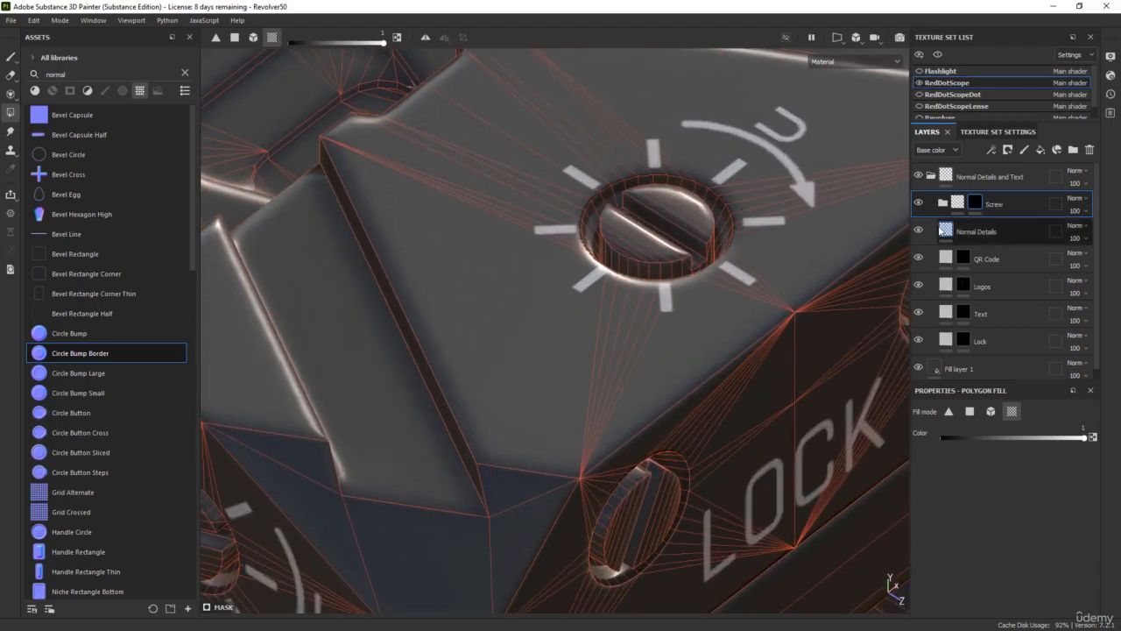
- Set the tiling of the Gradient Linear 3 fill in the mask of the Screw folder's Fill layer 3 to 4
left_click(943, 204)
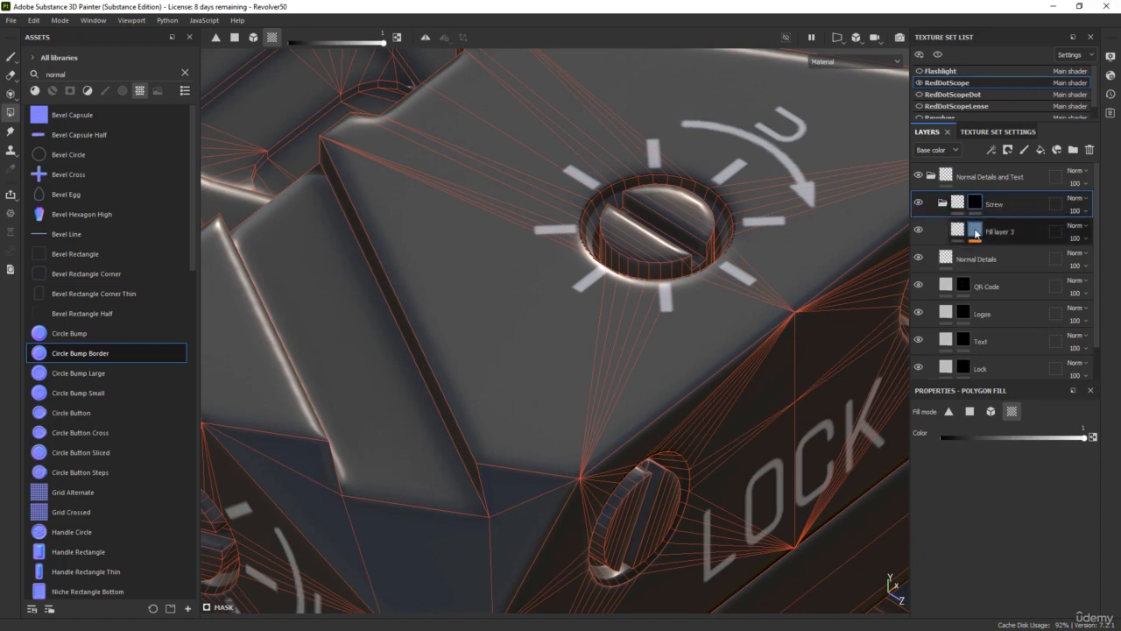
left_click(975, 230)
left_click(1015, 254)
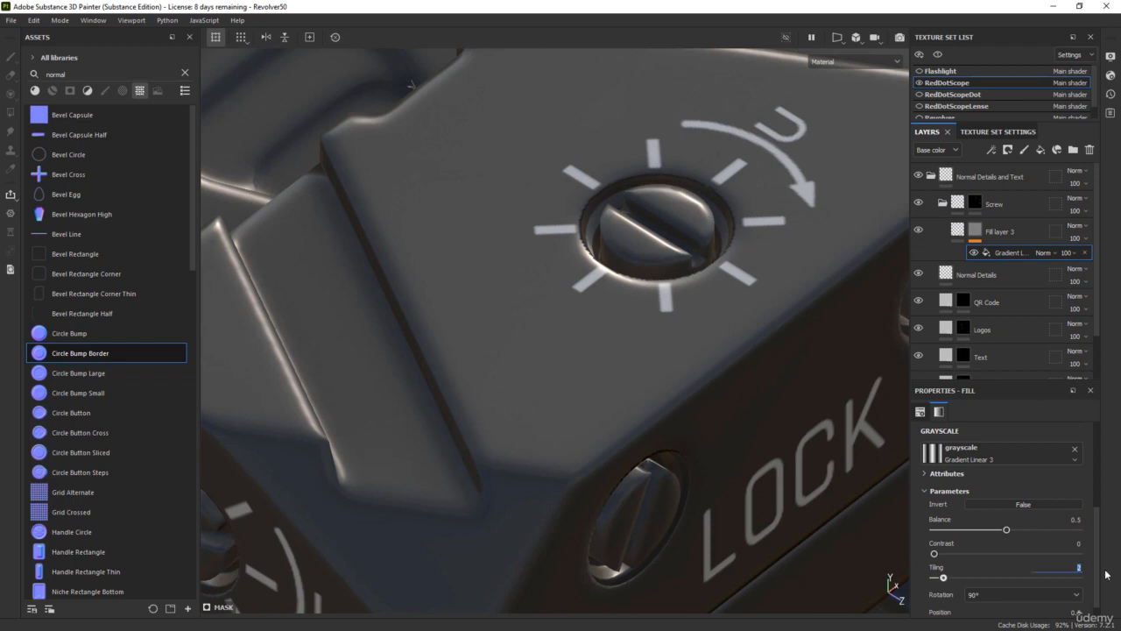
type("4")
key("Return")
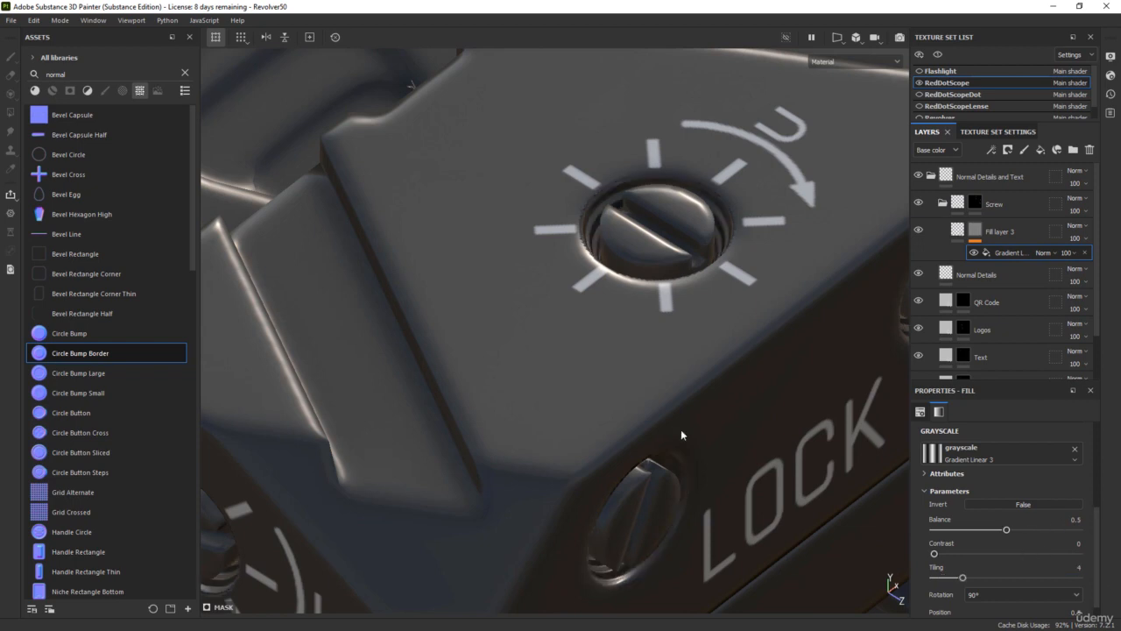
- Set the height of Fill layer 3 in the Screw folder to -0.1206
scroll(628, 411, "down", 5)
left_click_drag(558, 390, 545, 360, "alt")
middle_click_drag(448, 429, 524, 342, "alt")
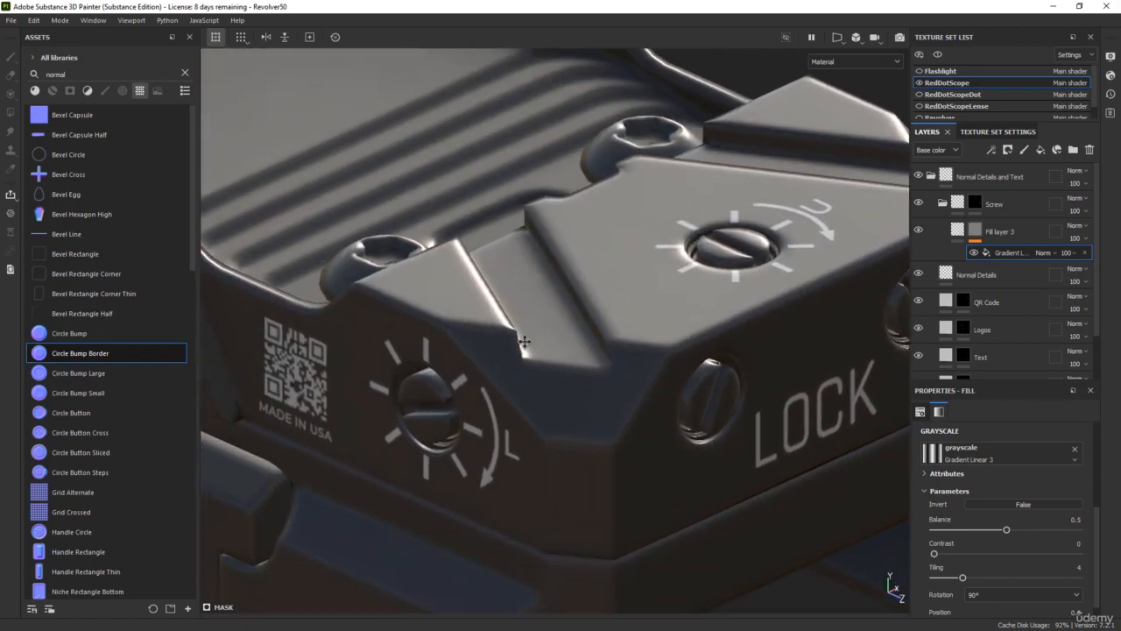
left_click_drag(524, 341, 581, 354, "alt")
middle_click_drag(580, 354, 607, 427, "alt")
right_click_drag(689, 325, 600, 335, "shift")
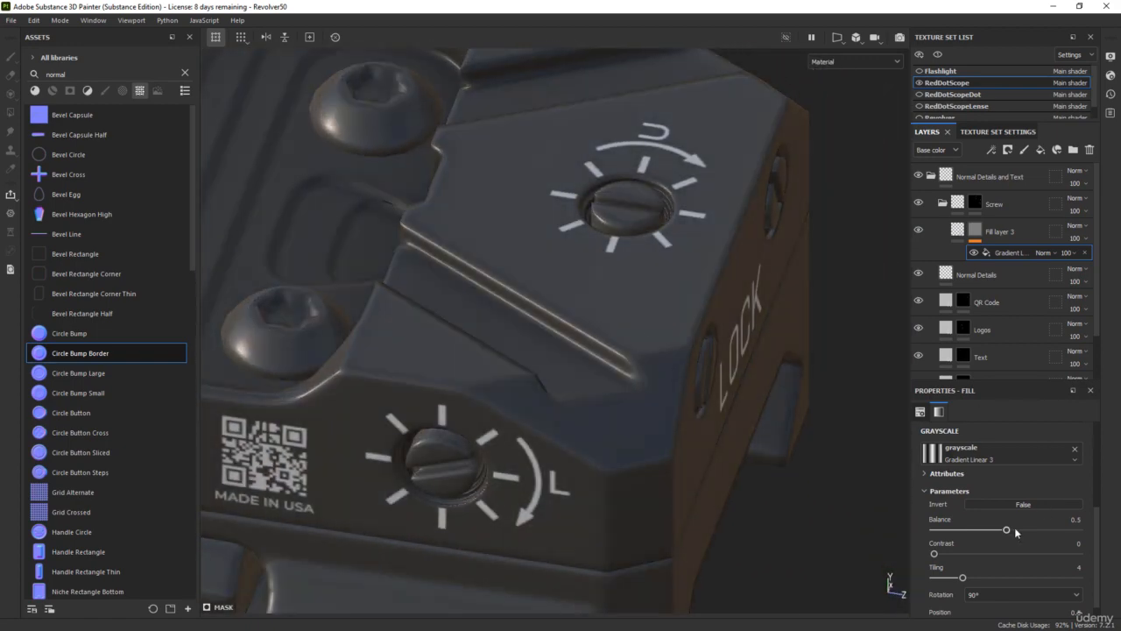
left_click(957, 230)
left_click_drag(978, 536, 987, 536)
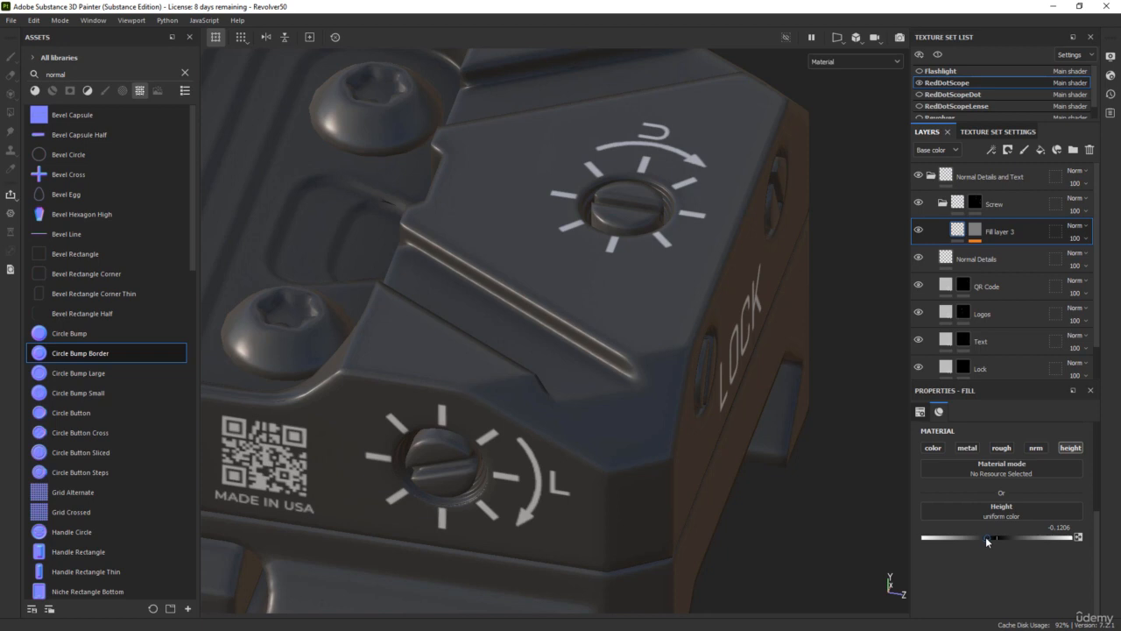
- Hide the RedDotScope texture set and show the Revolver texture set
scroll(458, 407, "down", 5)
left_click_drag(425, 398, 508, 385, "alt")
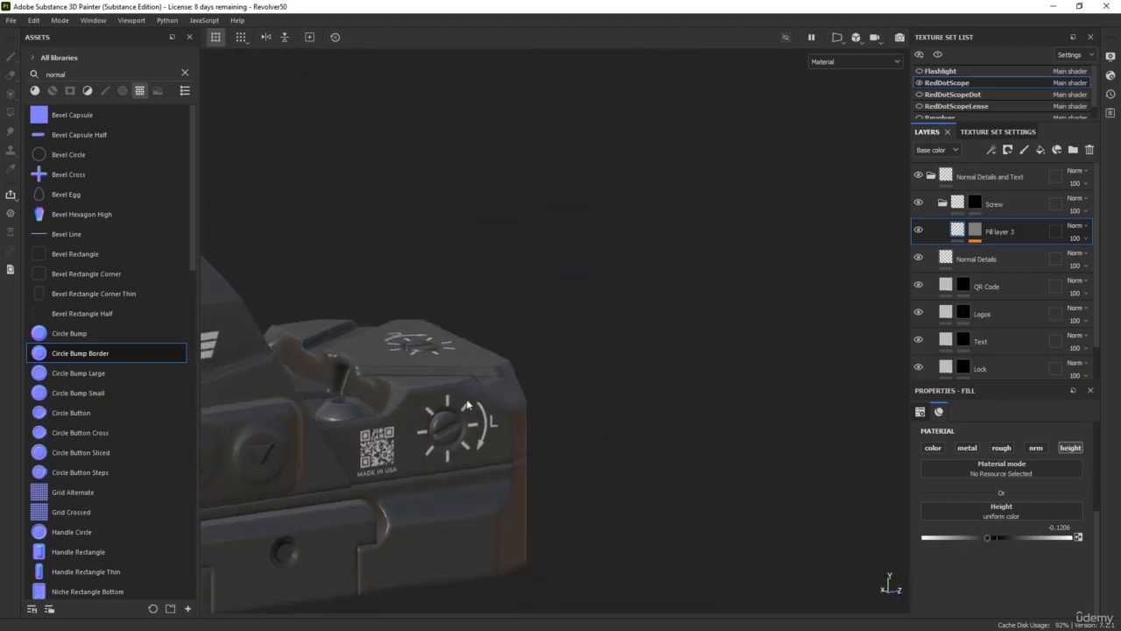
middle_click_drag(508, 385, 629, 338, "alt")
mouse_move(629, 338)
left_mouse_down("alt")
mouse_move(616, 373)
mouse_move(616, 345)
left_mouse_up("alt")
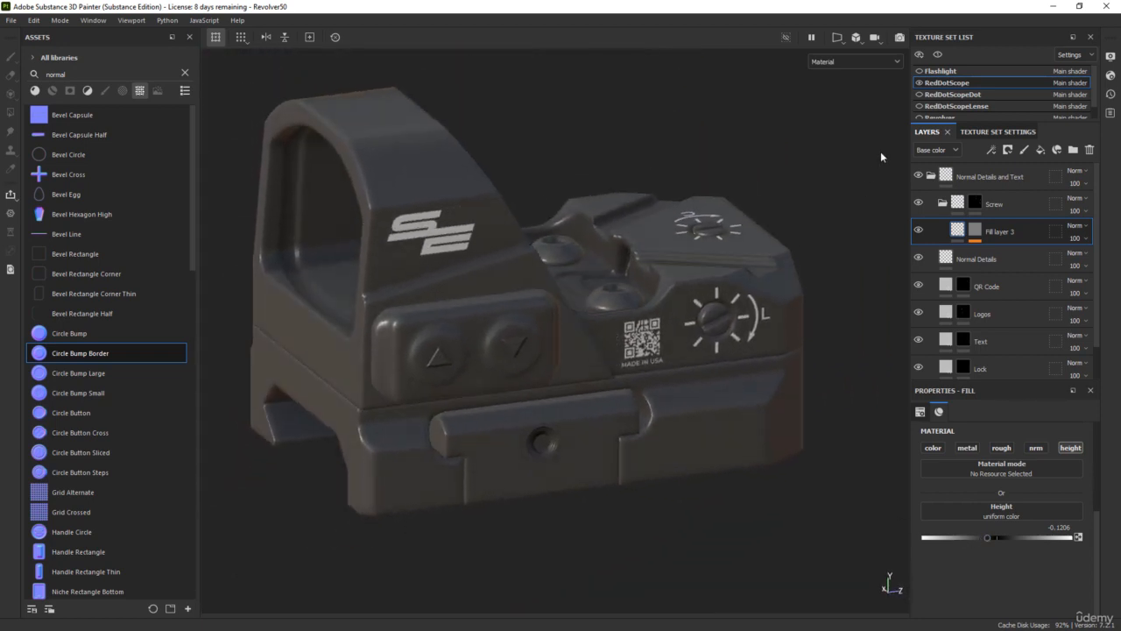
left_click(919, 82)
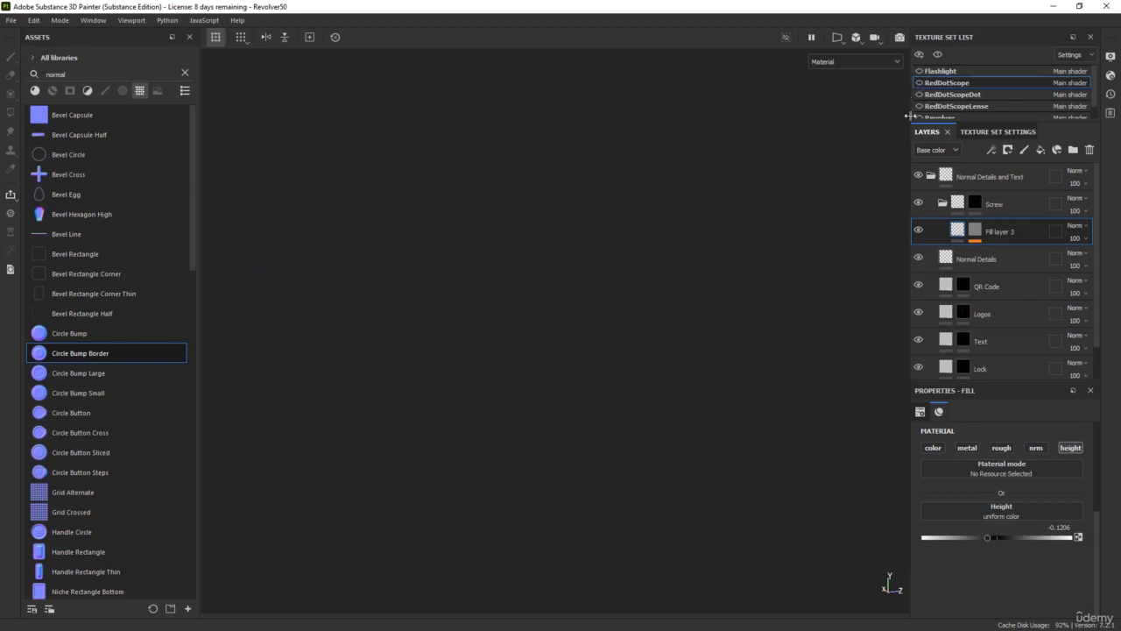
left_click(918, 117)
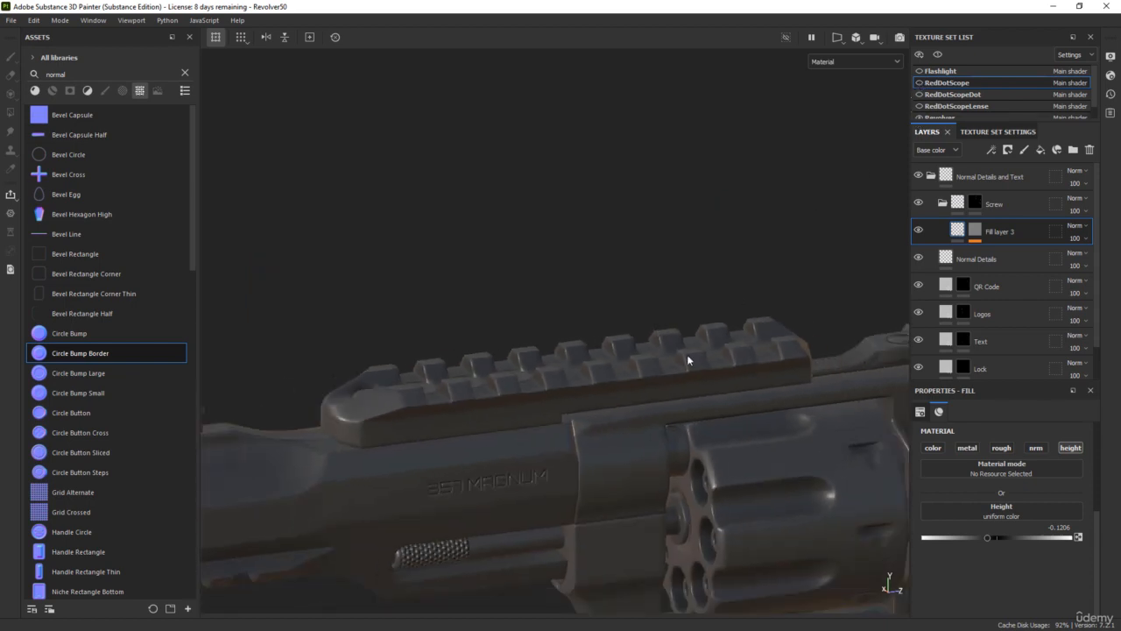
left_click_drag(687, 354, 222, 174, "alt")
- Make Revolver the active texture set and list all materials in the asset library without a search term
left_click(185, 75)
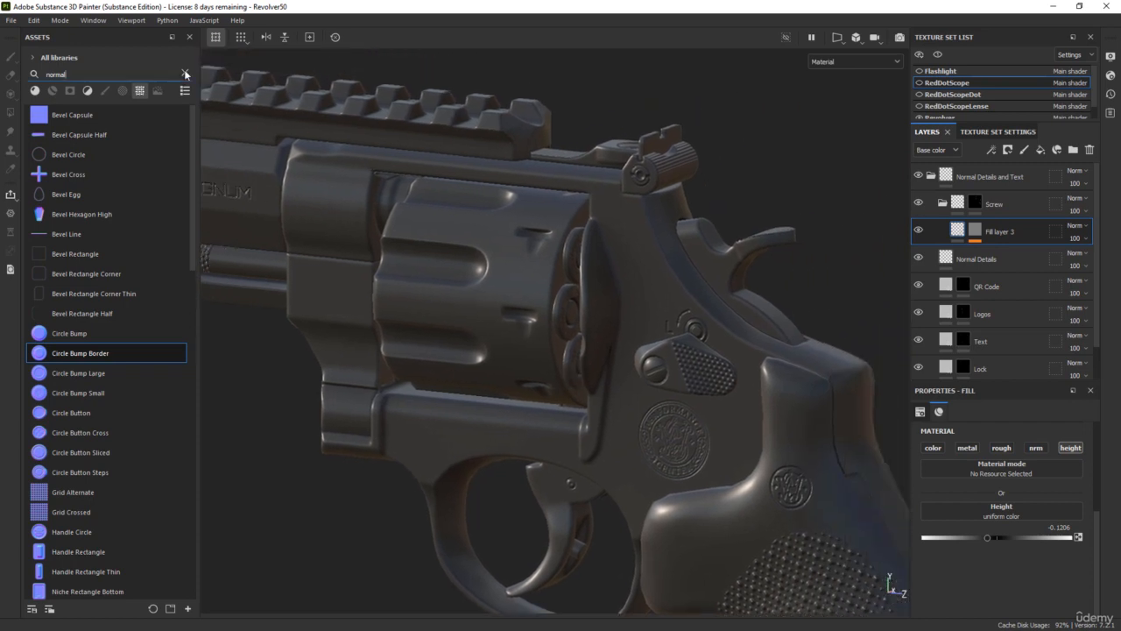
scroll(498, 345, "down", 3)
left_click_drag(498, 346, 625, 312, "alt")
middle_click_drag(624, 312, 632, 308, "alt")
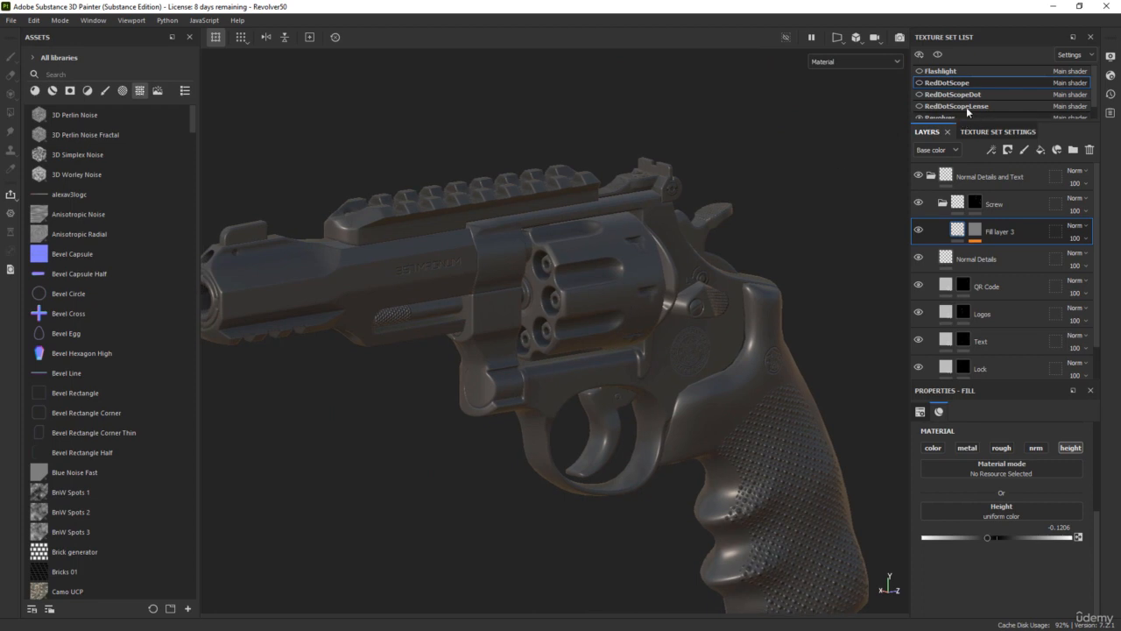
scroll(967, 108, "down", 2)
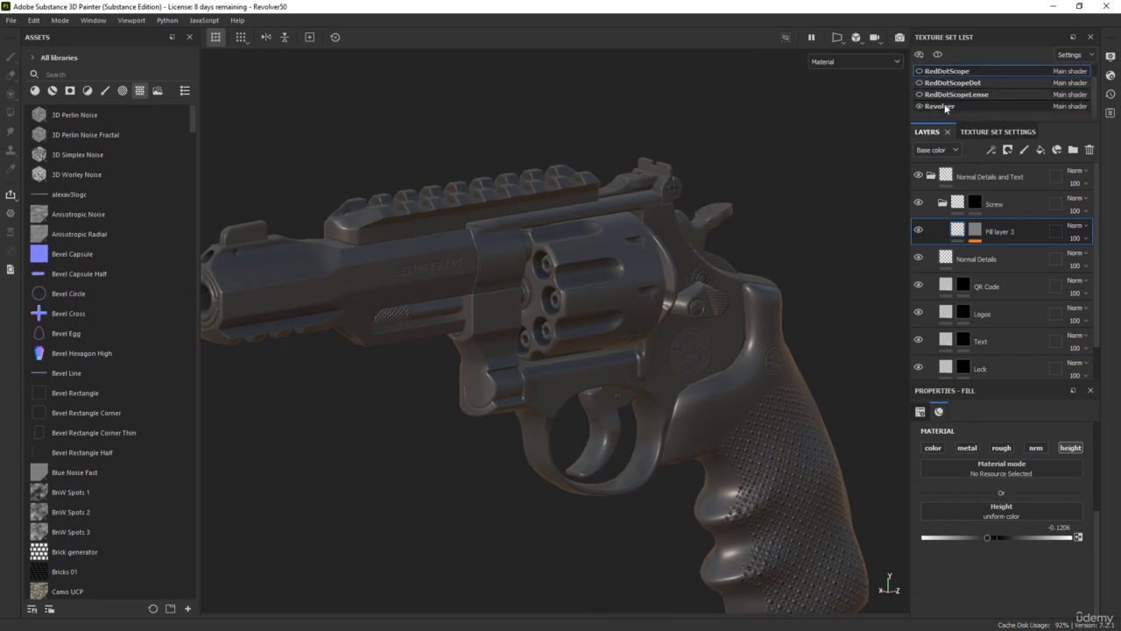
left_click_drag(797, 158, 744, 219, "alt")
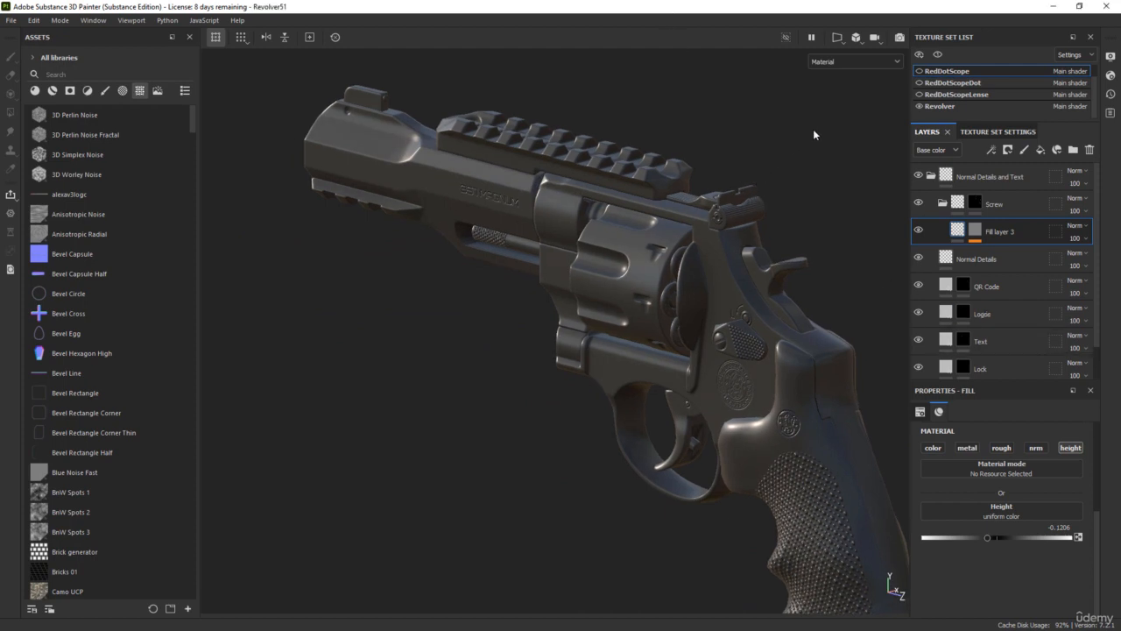
left_click(956, 106)
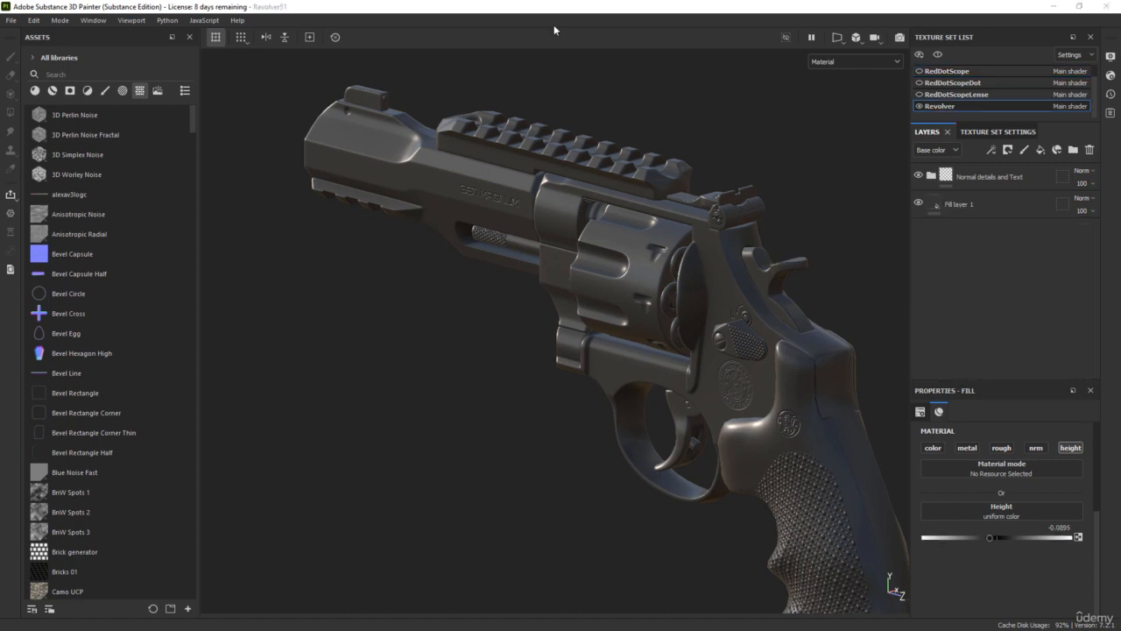
left_click(34, 91)
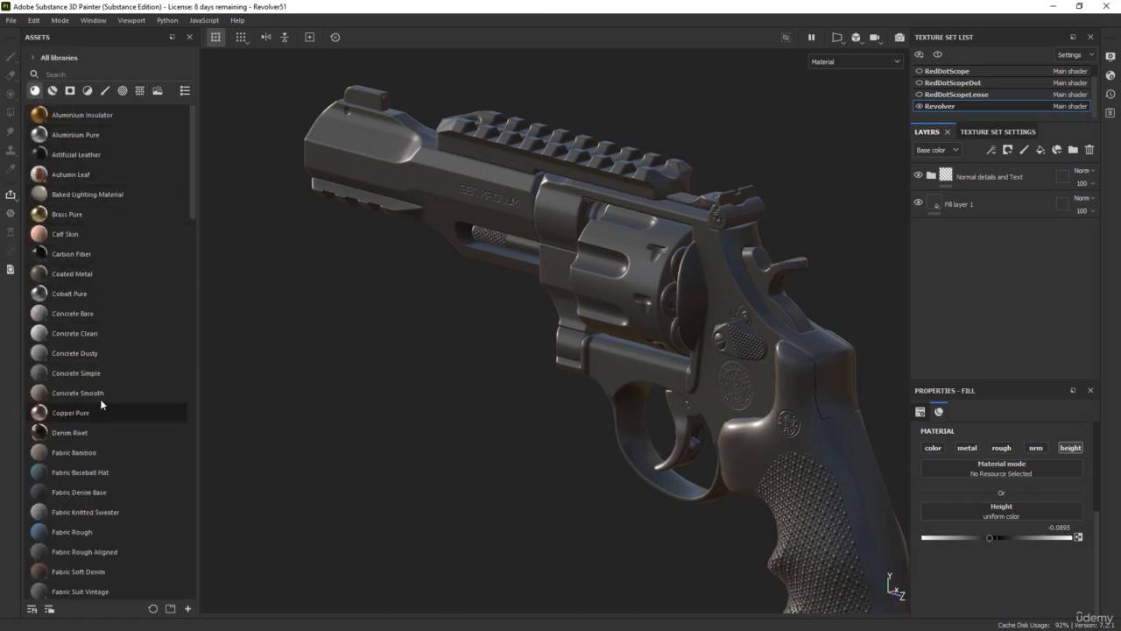
- Add a fill layer above the Normal details and Text folder and give it a golden yellow-brown base color
left_click(1011, 179)
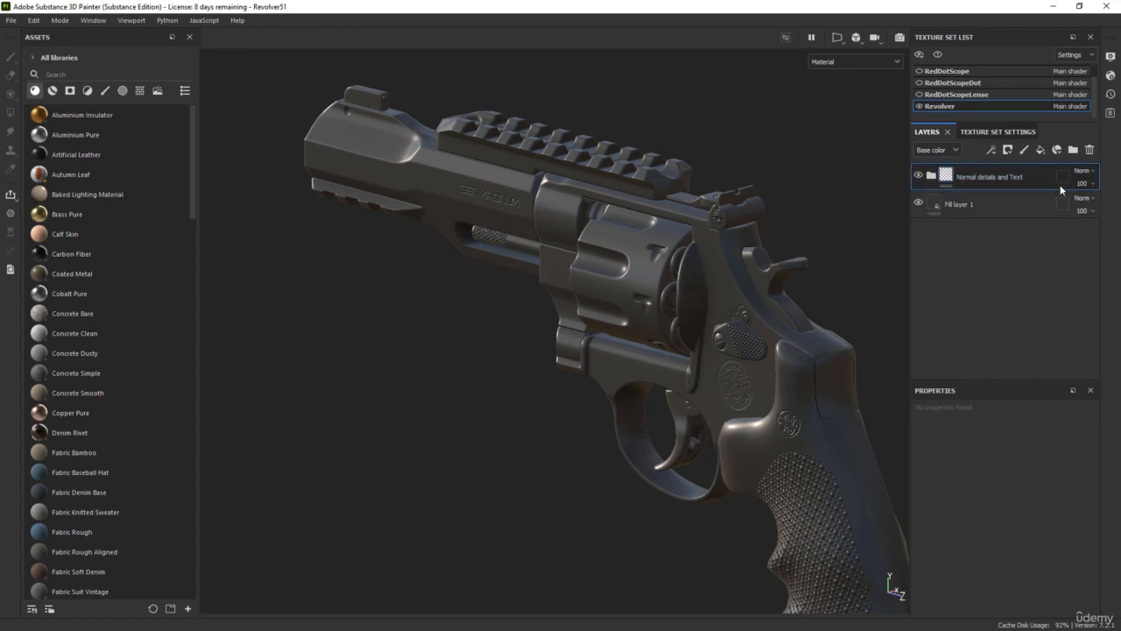
left_click(1038, 151)
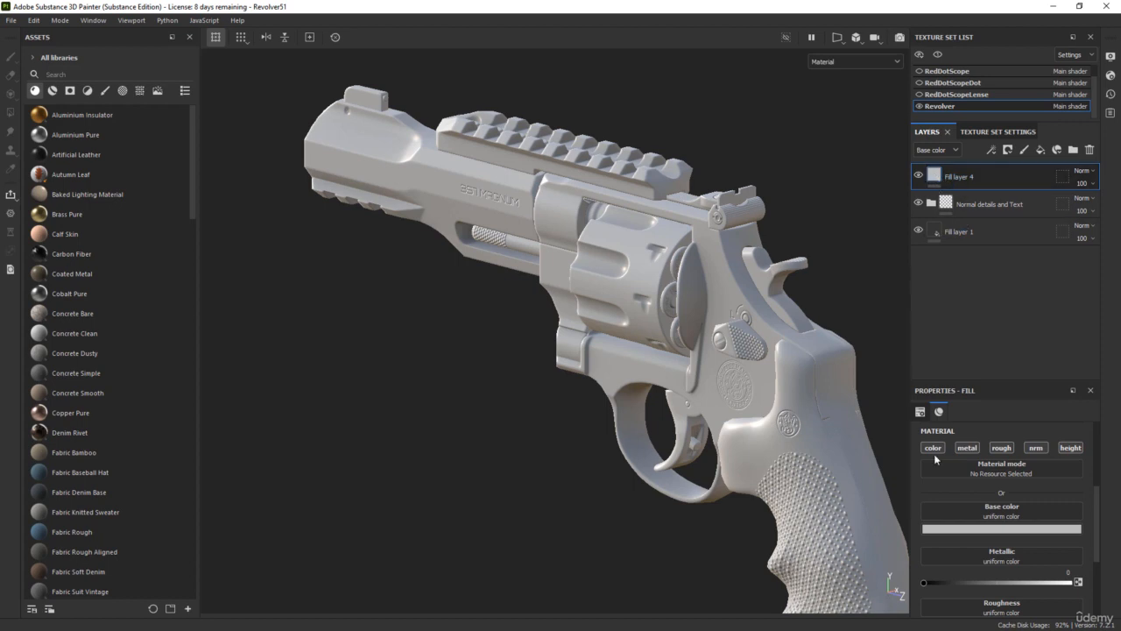
left_click(990, 529)
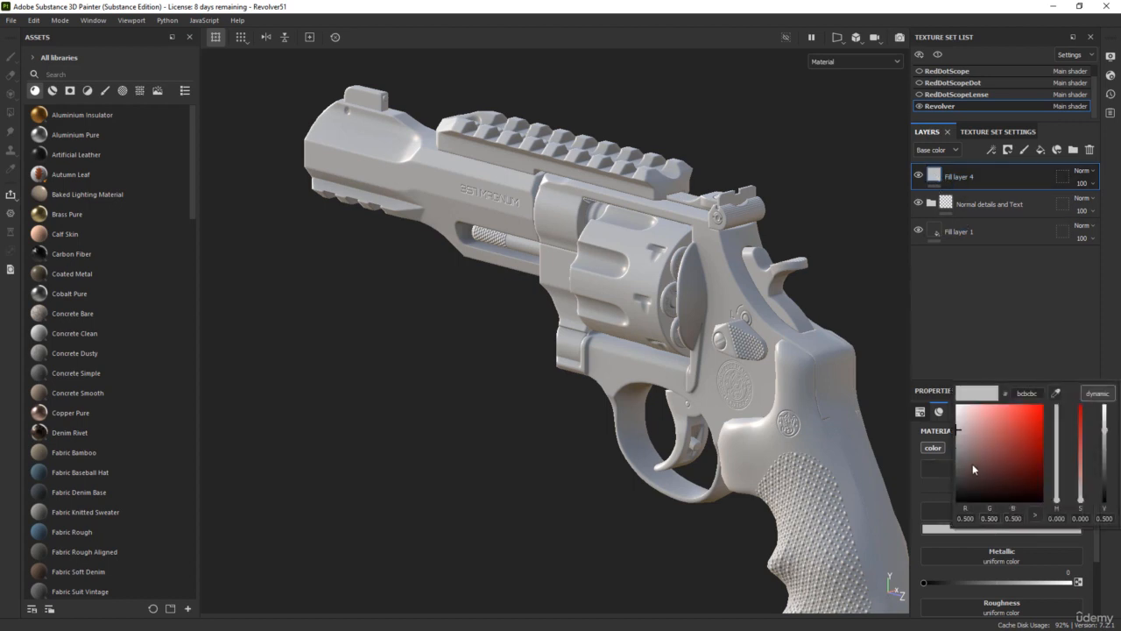
left_click(1002, 447)
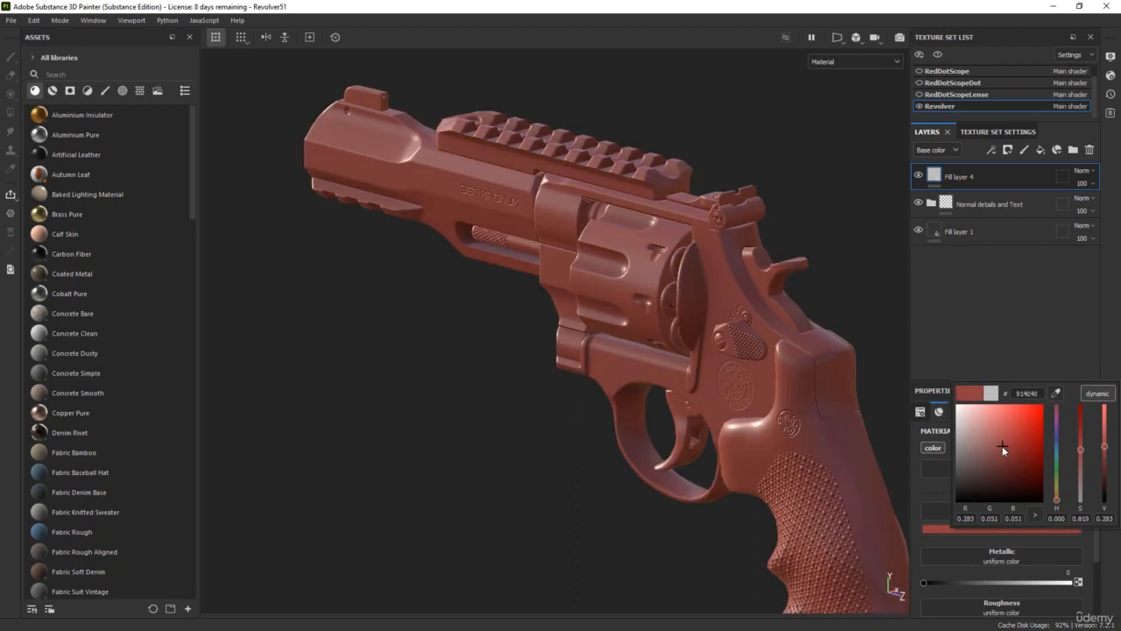
left_click_drag(1002, 447, 1001, 446)
left_click_drag(1060, 503, 1052, 493)
left_click(1009, 364)
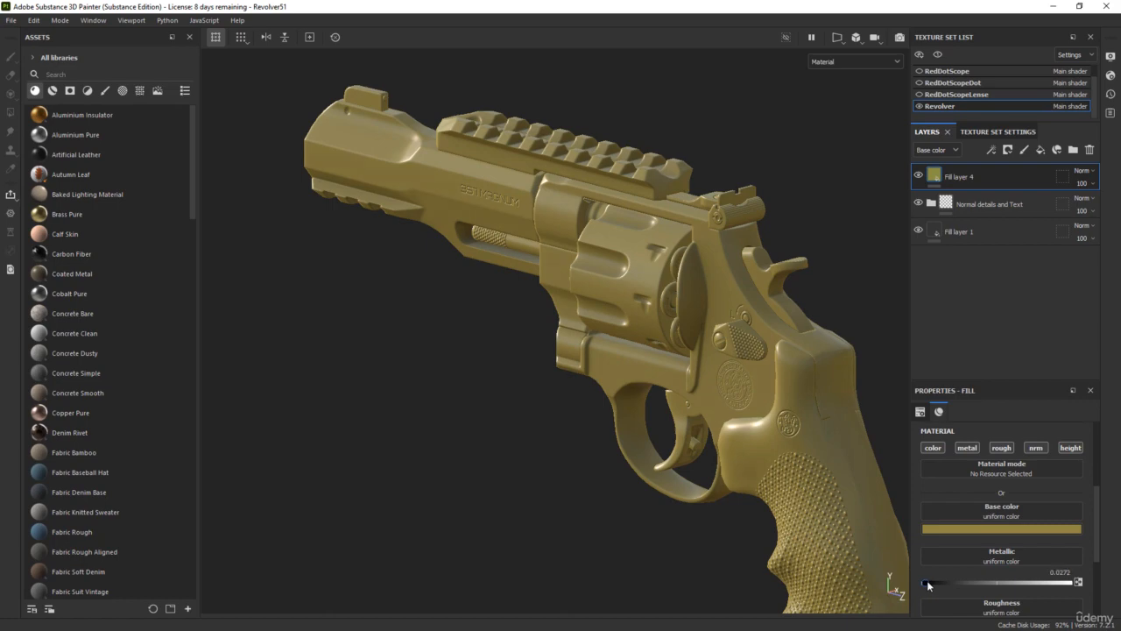
- Set the golden fill layer's metallic to 1 and its roughness to 0.1051
left_click_drag(926, 582, 1074, 582)
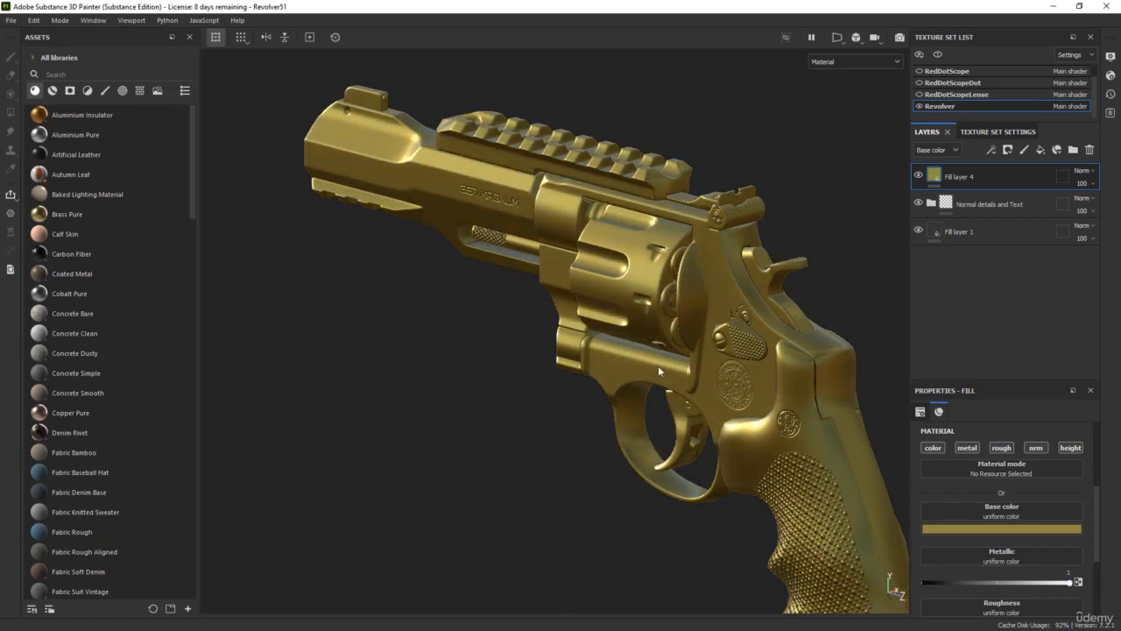
left_click_drag(494, 432, 744, 402, "alt")
middle_click_drag(590, 434, 638, 338, "alt")
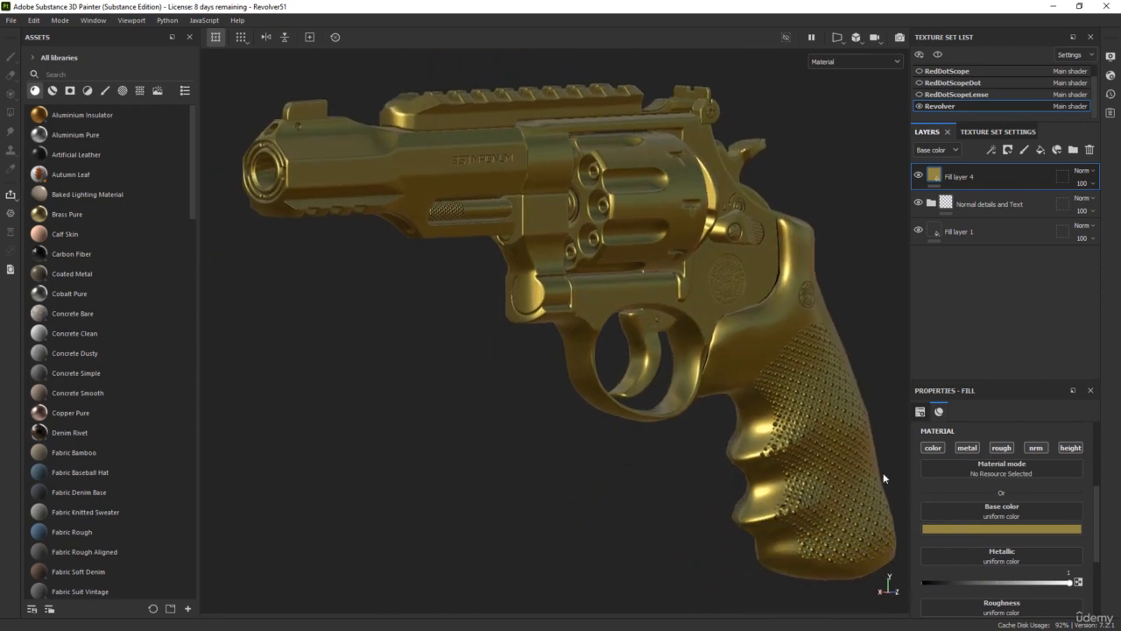
scroll(1015, 574, "down", 3)
left_click_drag(964, 563, 938, 565)
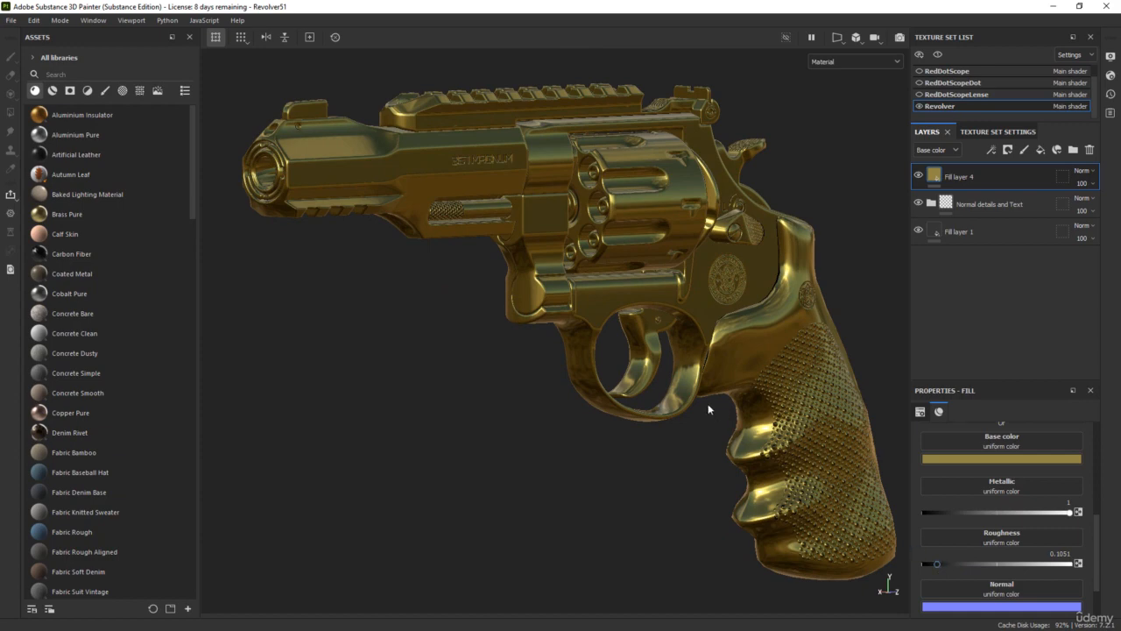
left_click_drag(710, 409, 426, 410, "alt")
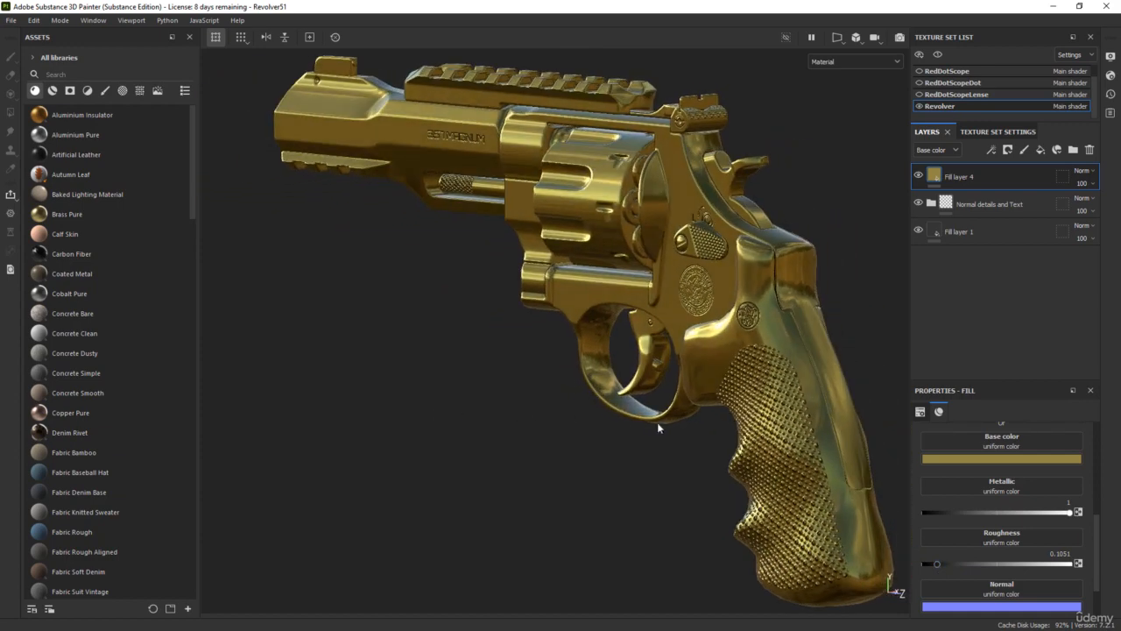
- Brighten the gold base color of Fill layer 4 to b1a351
left_click(1007, 458)
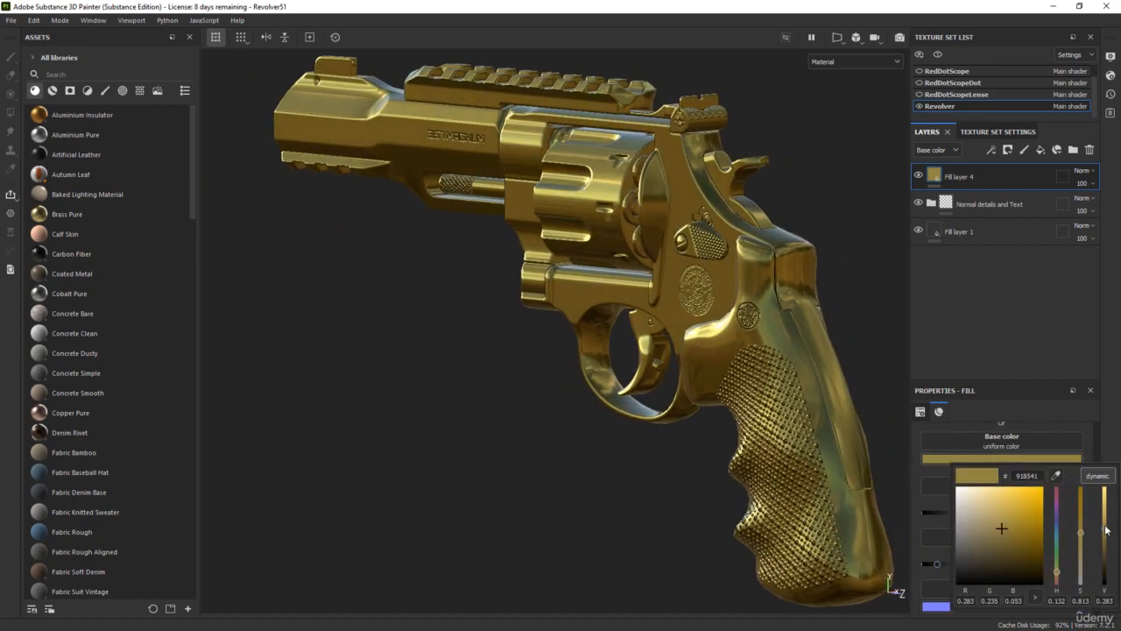
mouse_move(1106, 529)
left_mouse_down()
mouse_move(1106, 504)
mouse_move(1106, 515)
left_mouse_up()
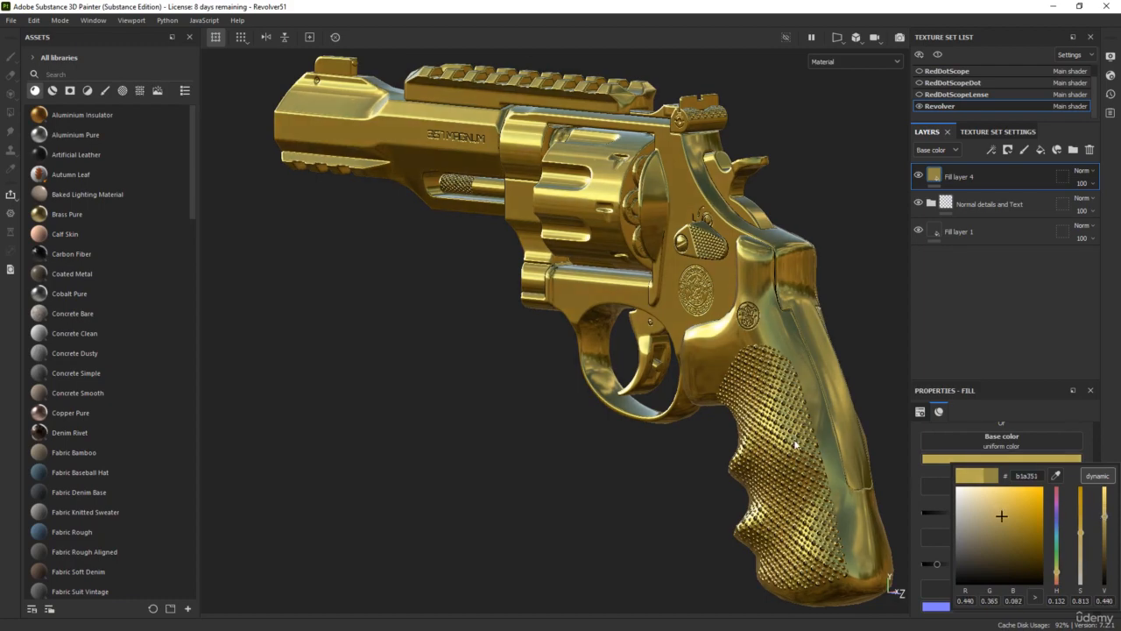
- Inspect the gold revolver's barrel and cylinder closely, cycling through the individual texture channels and returning to the material display
left_click_drag(502, 378, 740, 396, "alt")
middle_click_drag(506, 261, 602, 324, "alt")
scroll(602, 324, "up", 3)
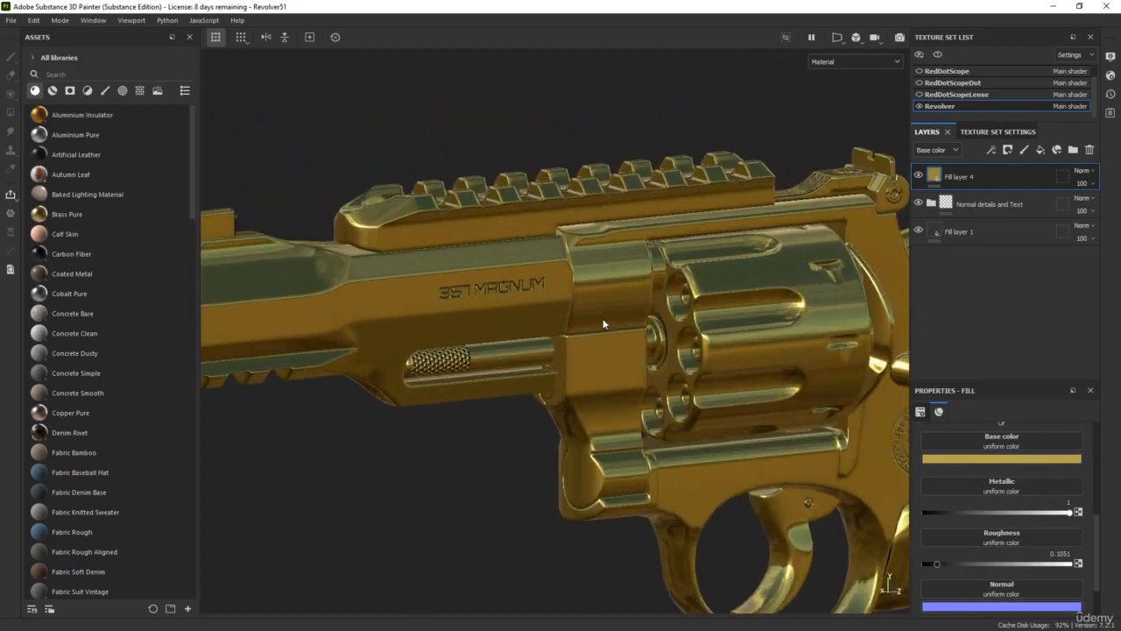
left_click_drag(602, 324, 624, 355, "alt")
key("c")
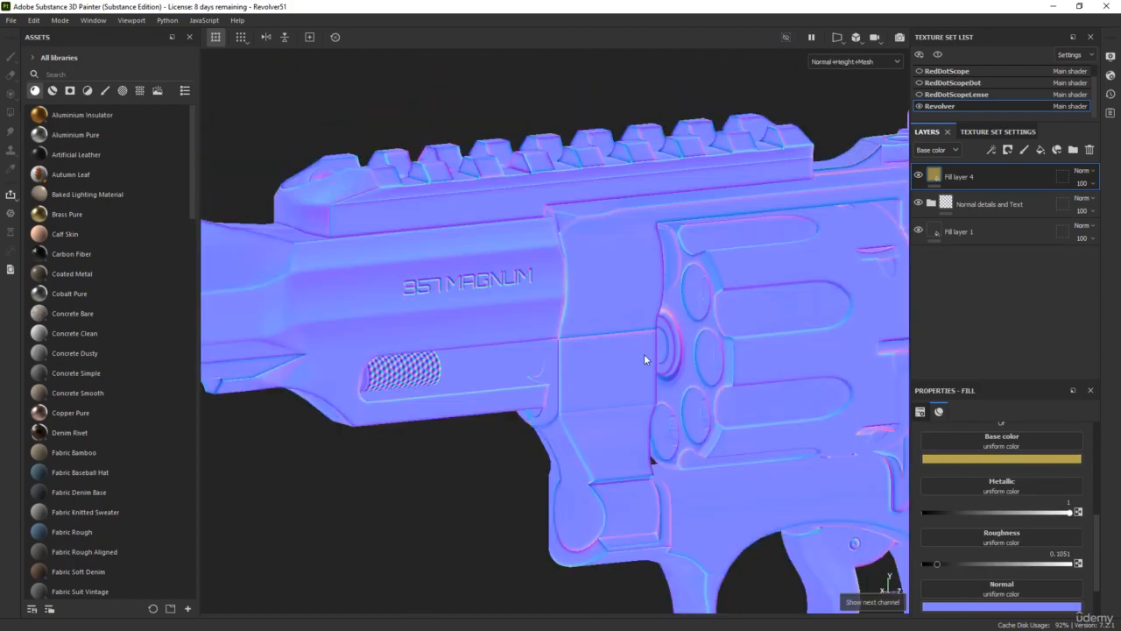
key("c")
scroll(644, 359, "down", 2)
key("c")
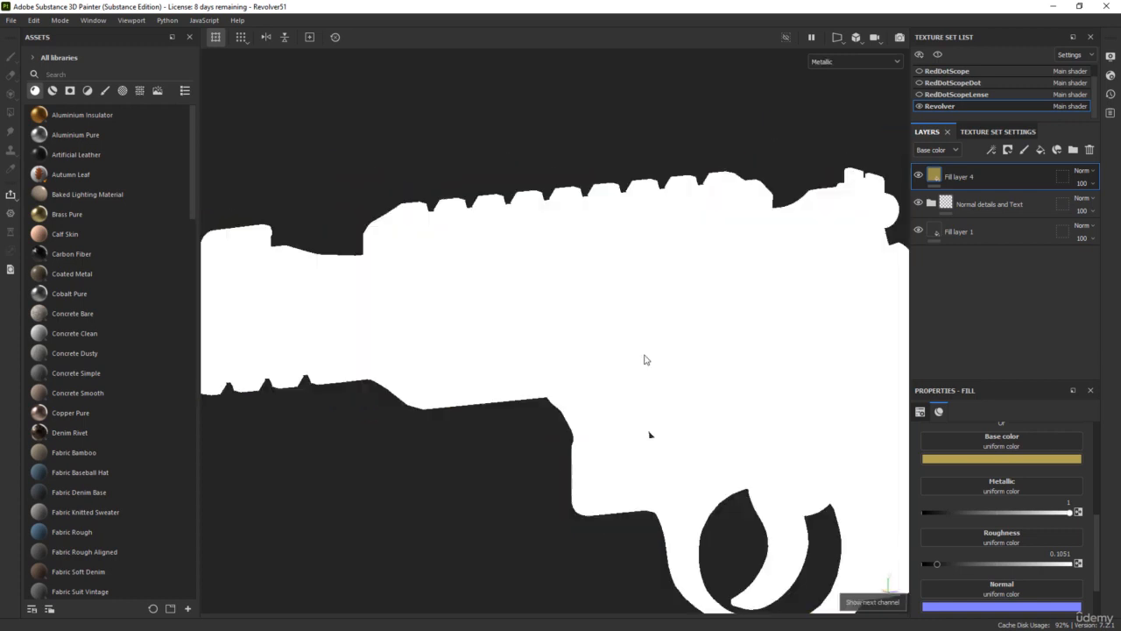
key("c")
key("c")
key("m")
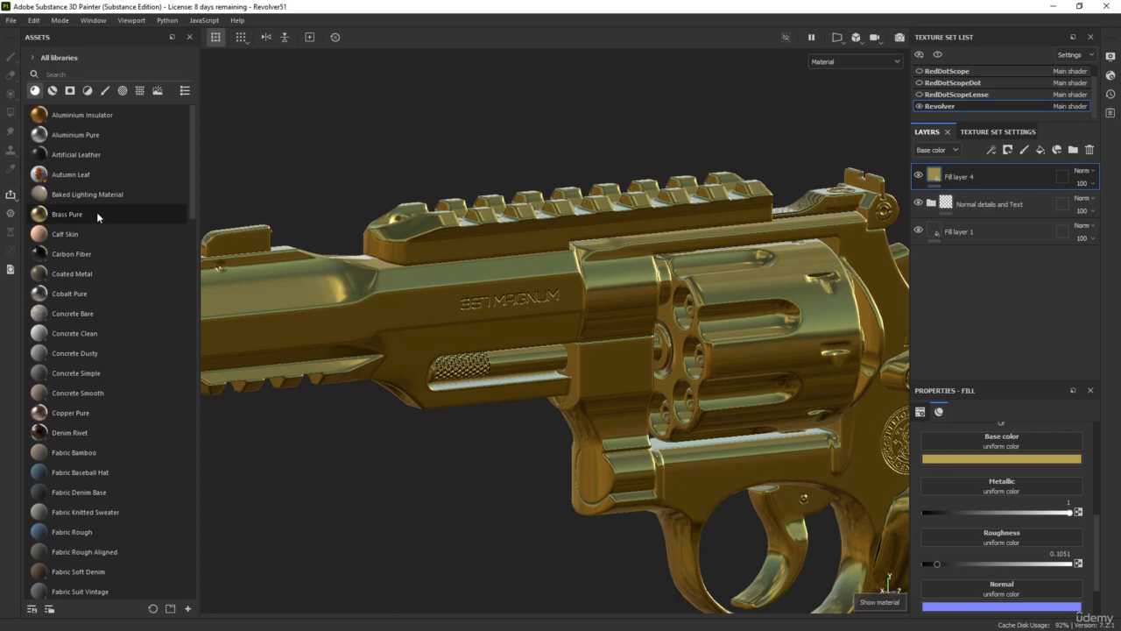
- Add the Brass Pure material as a layer above Fill layer 4 and hide Fill layer 4 to judge the brass alone
mouse_move(97, 214)
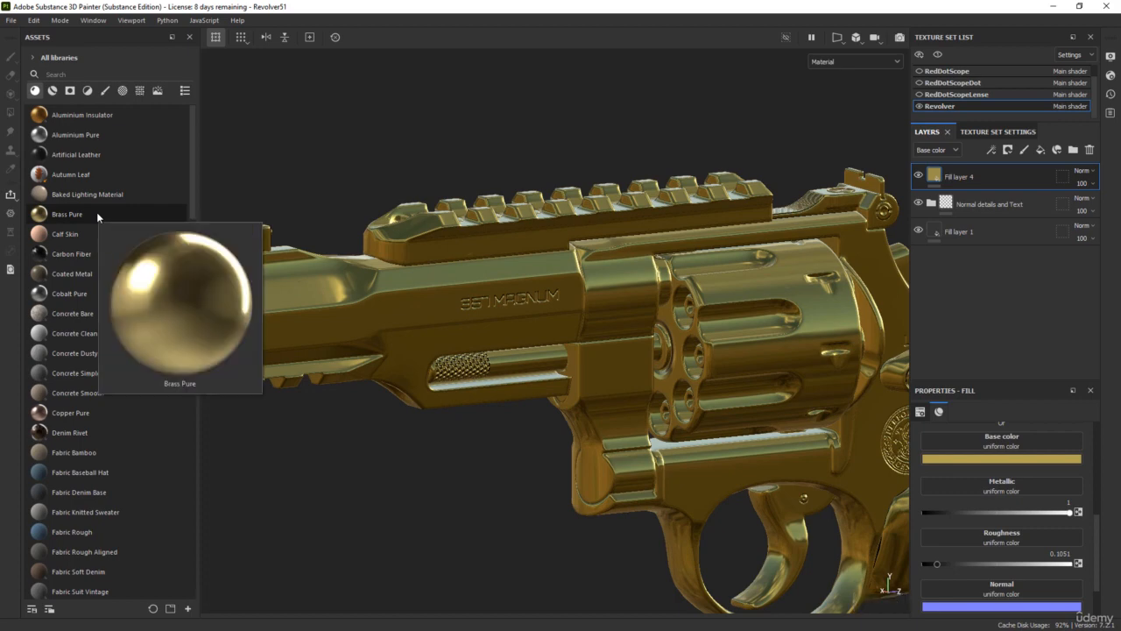
left_click_drag(96, 214, 980, 176)
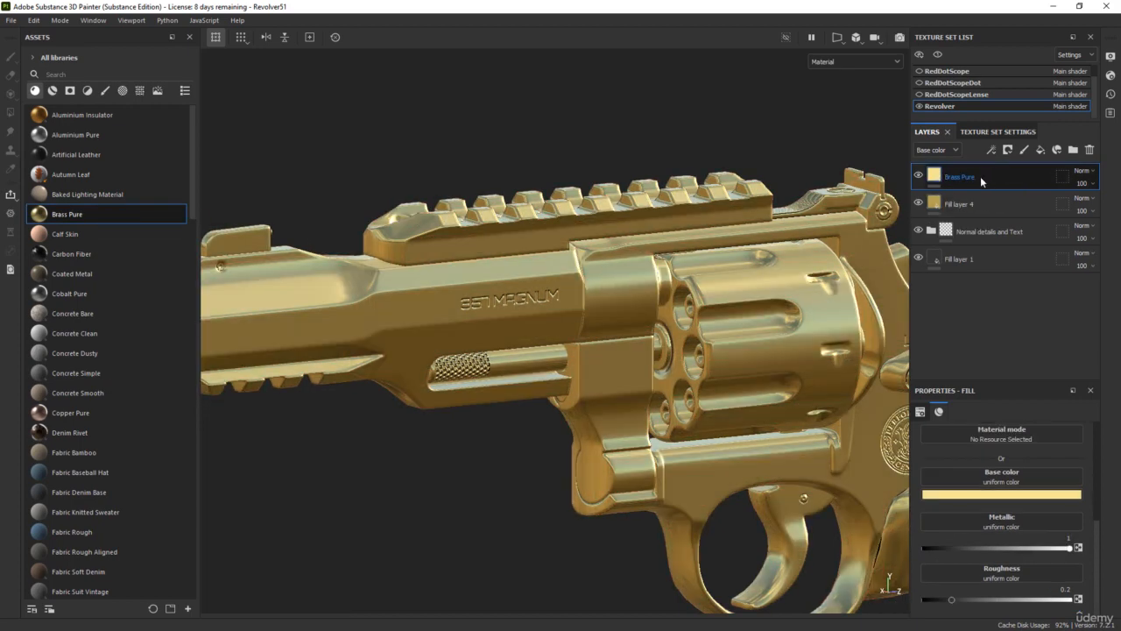
left_click(919, 203)
left_click_drag(755, 208, 708, 161, "alt")
scroll(971, 531, "up", 3)
scroll(971, 527, "down", 3)
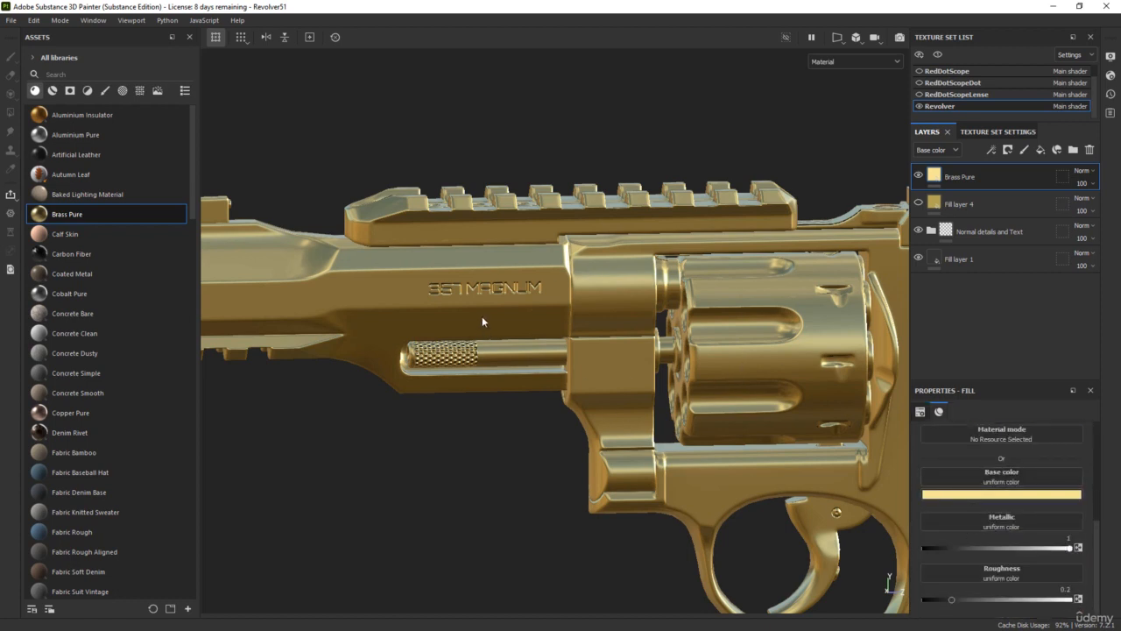
- Show the smart materials in the assets and delete the Brass Pure layer together with Fill layer 4
left_click(55, 91)
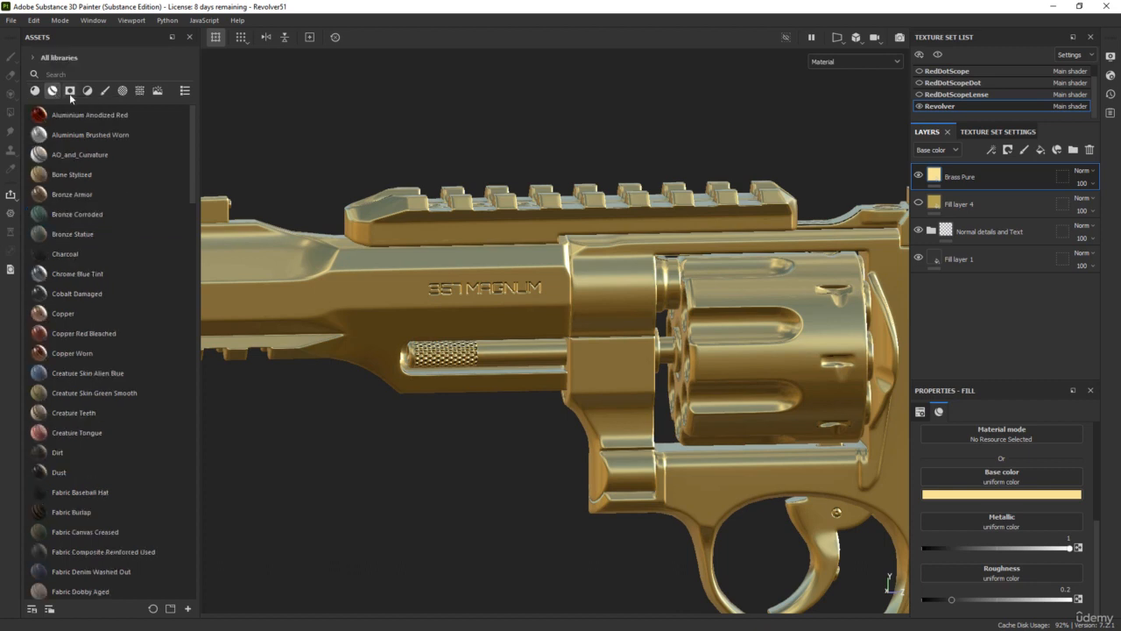
left_click(979, 202, "shift")
key("Delete")
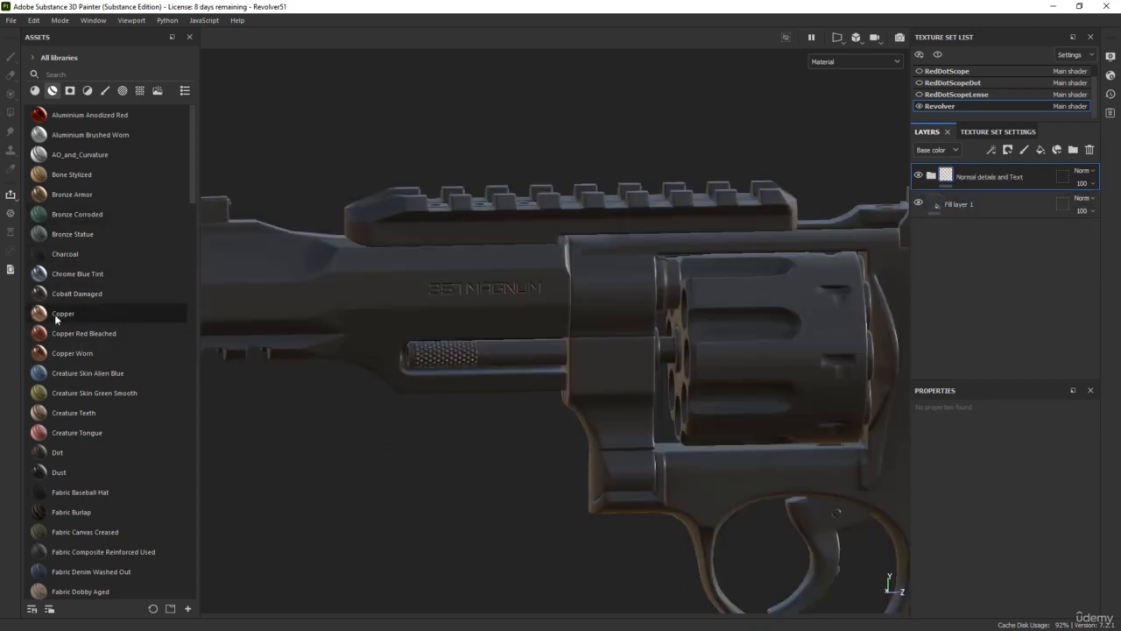
- Apply the Copper smart material above the Normal details and Text folder and inspect its normal and base color channels
left_click_drag(54, 313, 994, 166)
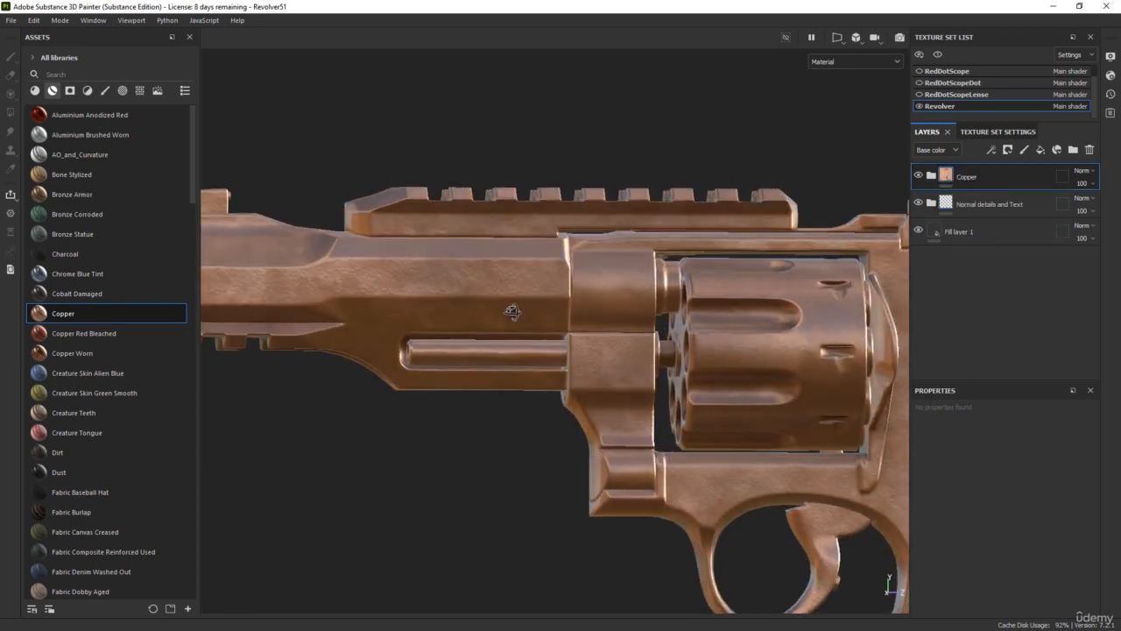
scroll(461, 276, "up", 5)
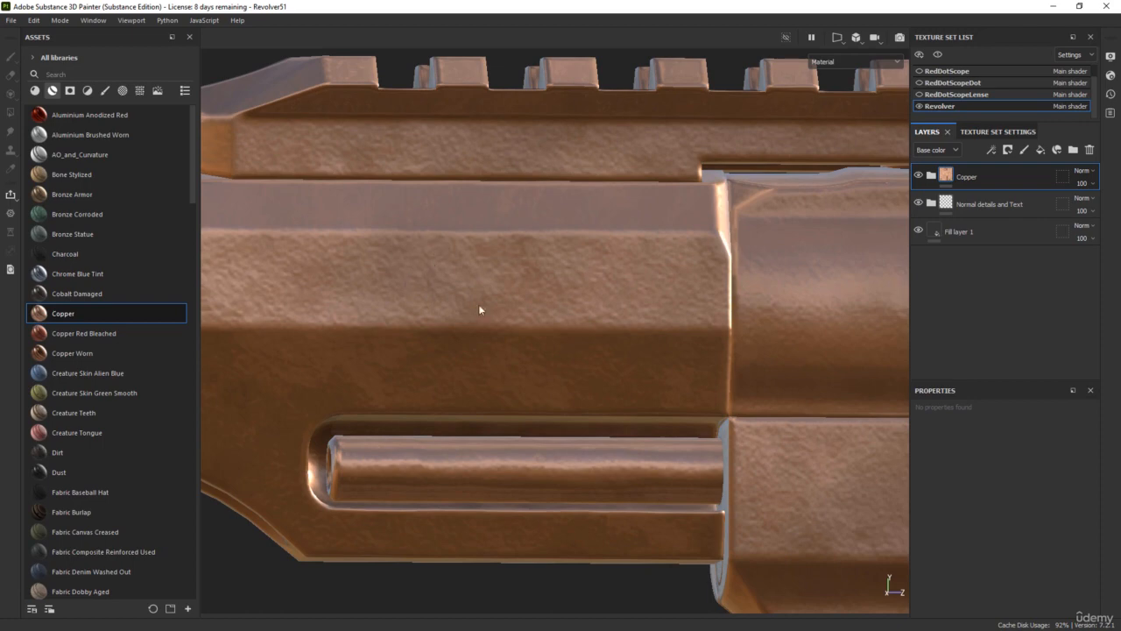
key("c")
key("c")
key("c")
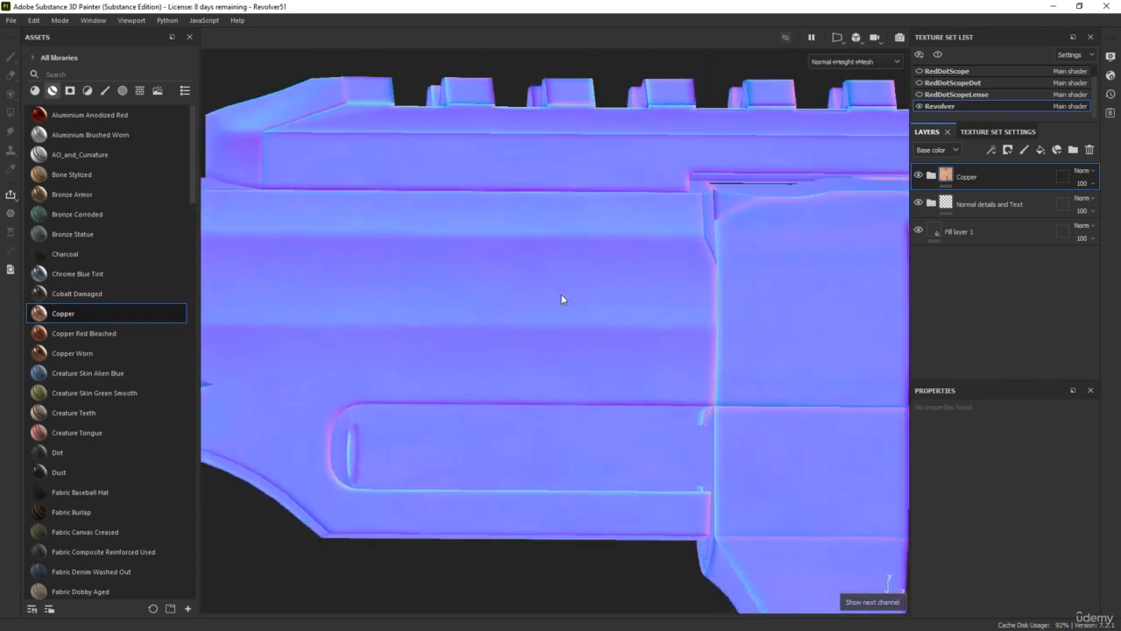
scroll(563, 295, "down", 3)
left_click_drag(718, 303, 604, 325, "alt")
key("c")
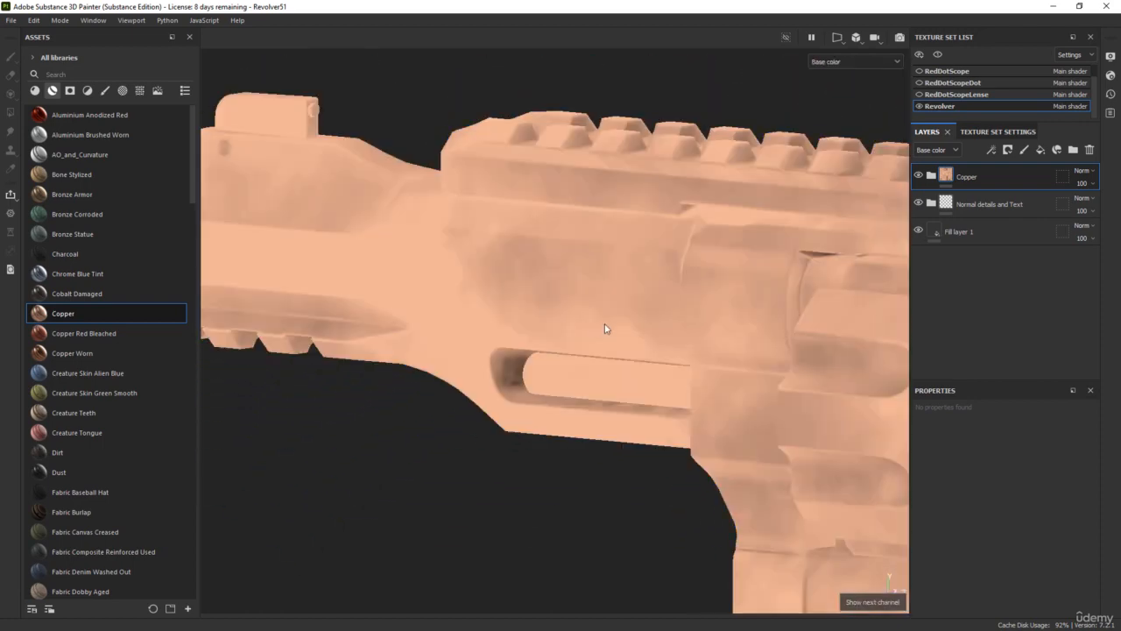
left_click_drag(675, 303, 839, 149, "alt")
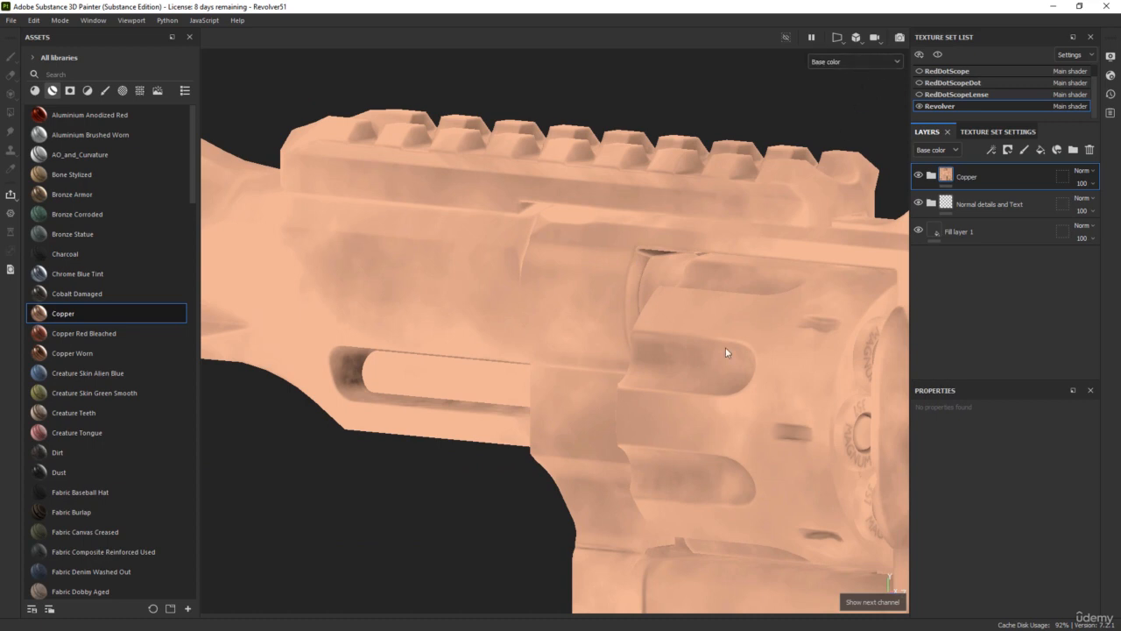
- Hide the Metal Dirty and Surface Bumps layers inside the Copper folder and view Base Metal in the material display
left_click(933, 177)
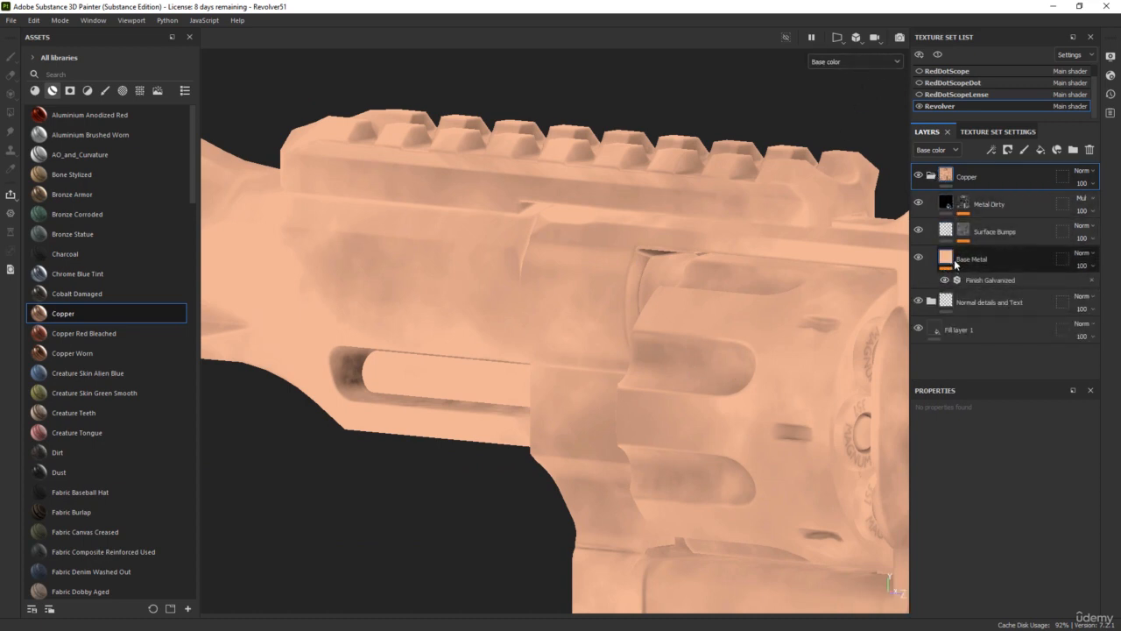
left_click(919, 204)
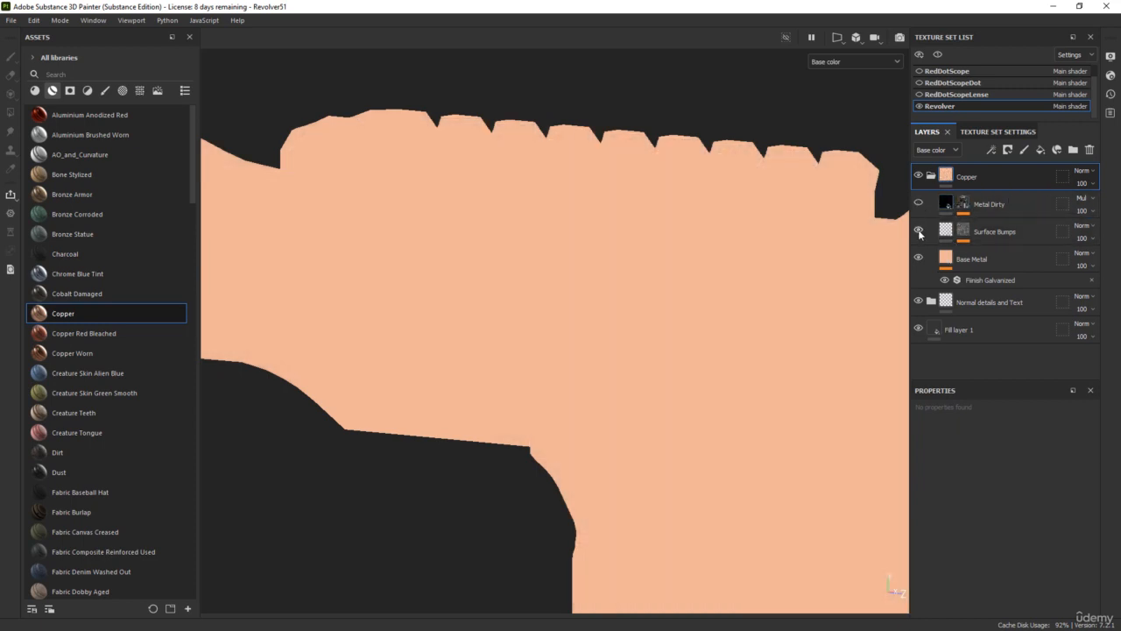
left_click(963, 261)
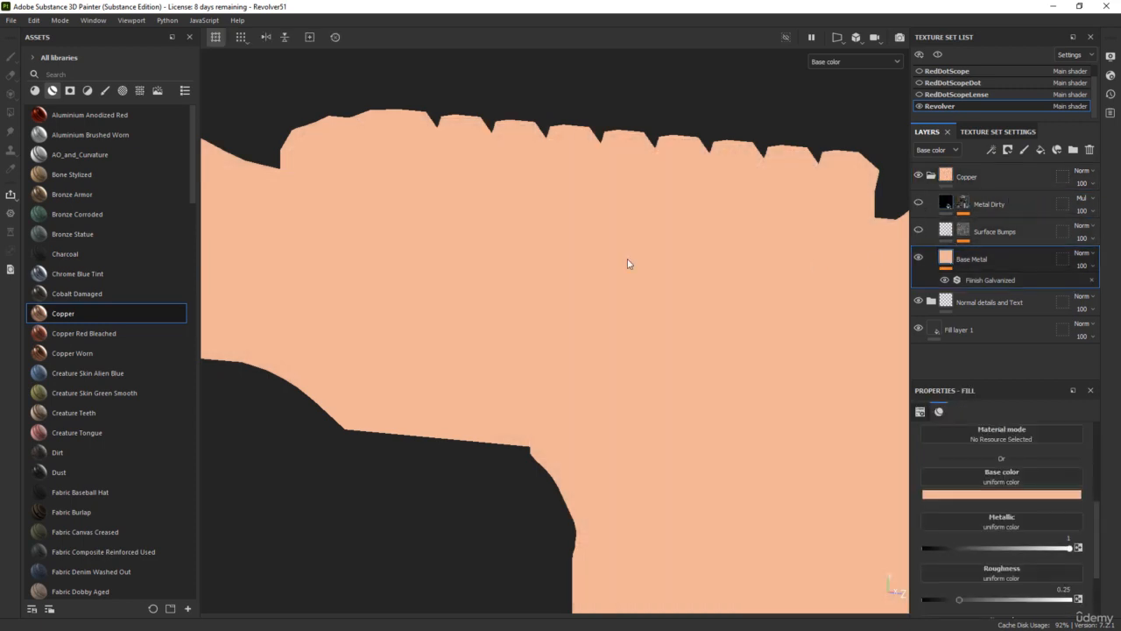
left_click_drag(625, 263, 716, 249, "alt")
key("m")
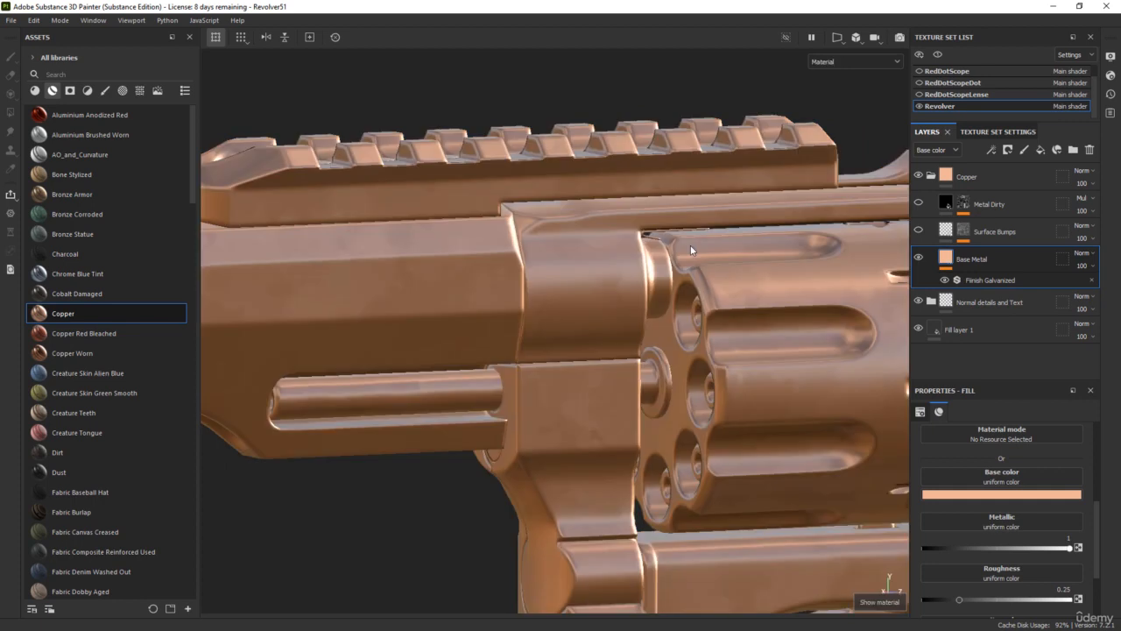
- Turn off the Finish Galvanized filter on Base Metal and delete the whole Copper folder
left_click(944, 280)
left_click(931, 176)
left_click(987, 177)
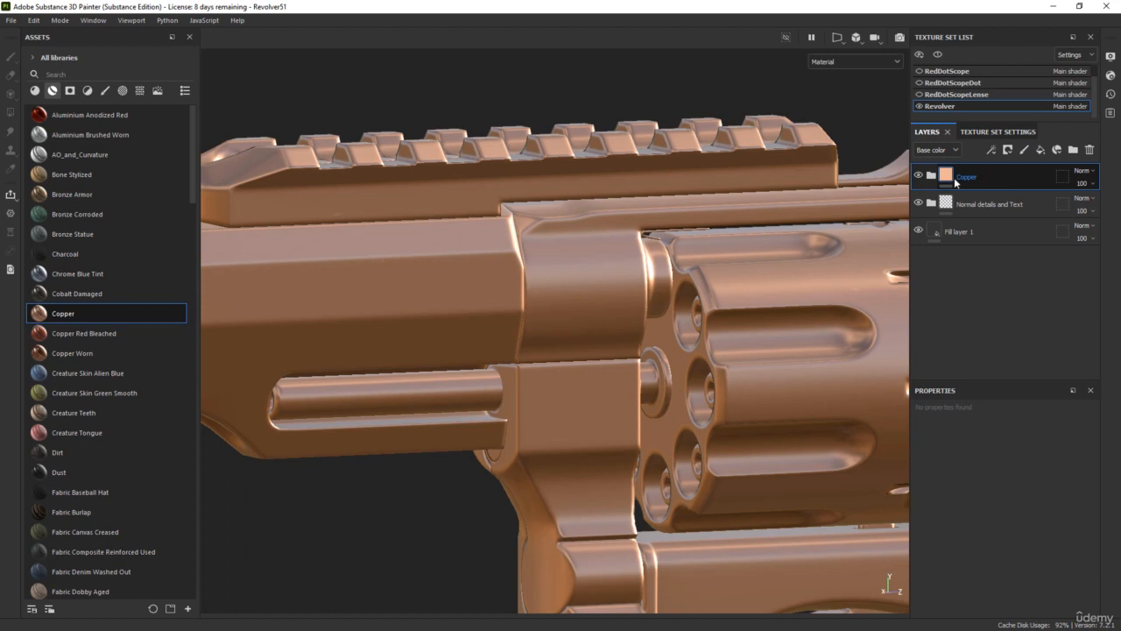
key("Delete")
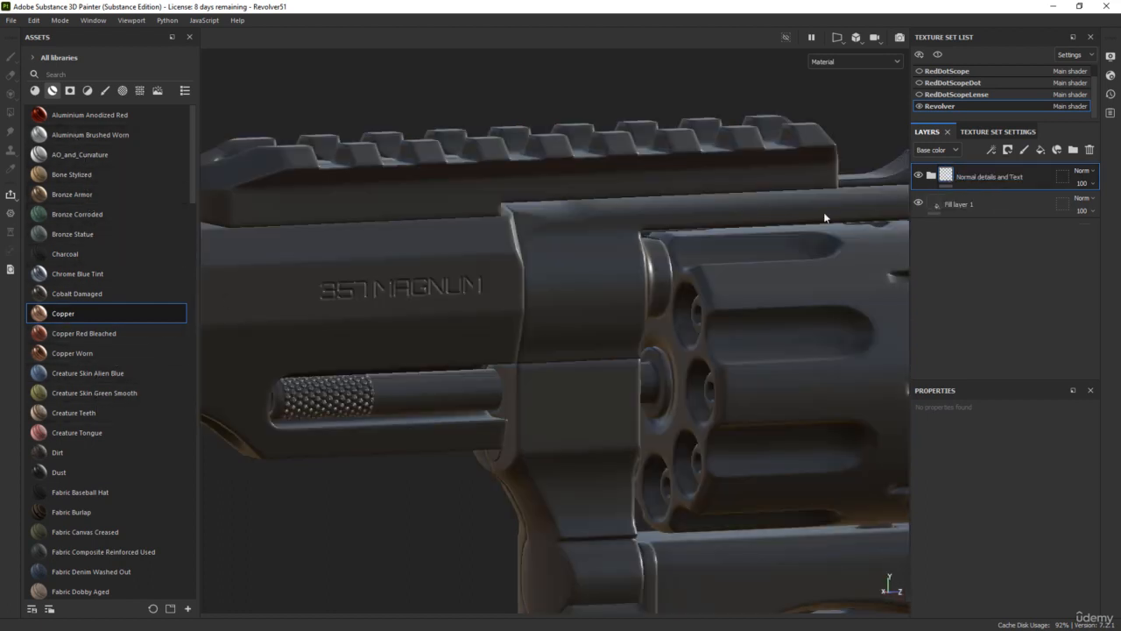
- Examine the separated bullets beside the cylinder from the rim side and the tip side, adjusting the environment lighting
scroll(646, 340, "down", 5)
middle_click_drag(646, 340, 582, 422, "alt")
scroll(581, 415, "down", 3)
middle_click_drag(578, 383, 590, 420, "alt")
left_click_drag(536, 265, 413, 291, "alt")
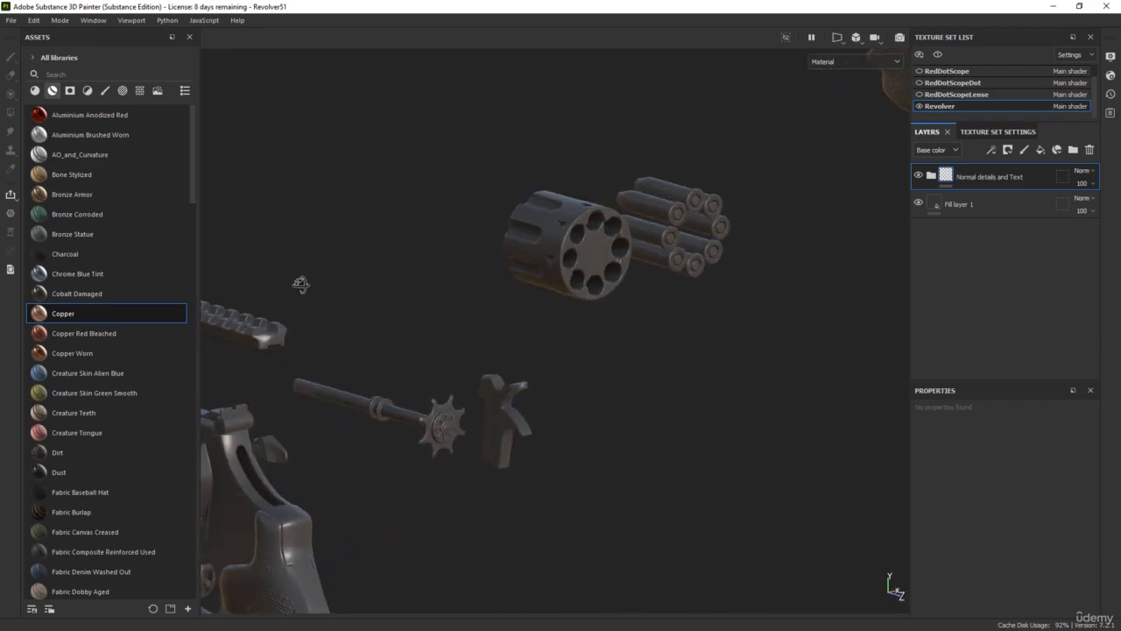
scroll(714, 198, "up", 5)
scroll(692, 205, "up", 5)
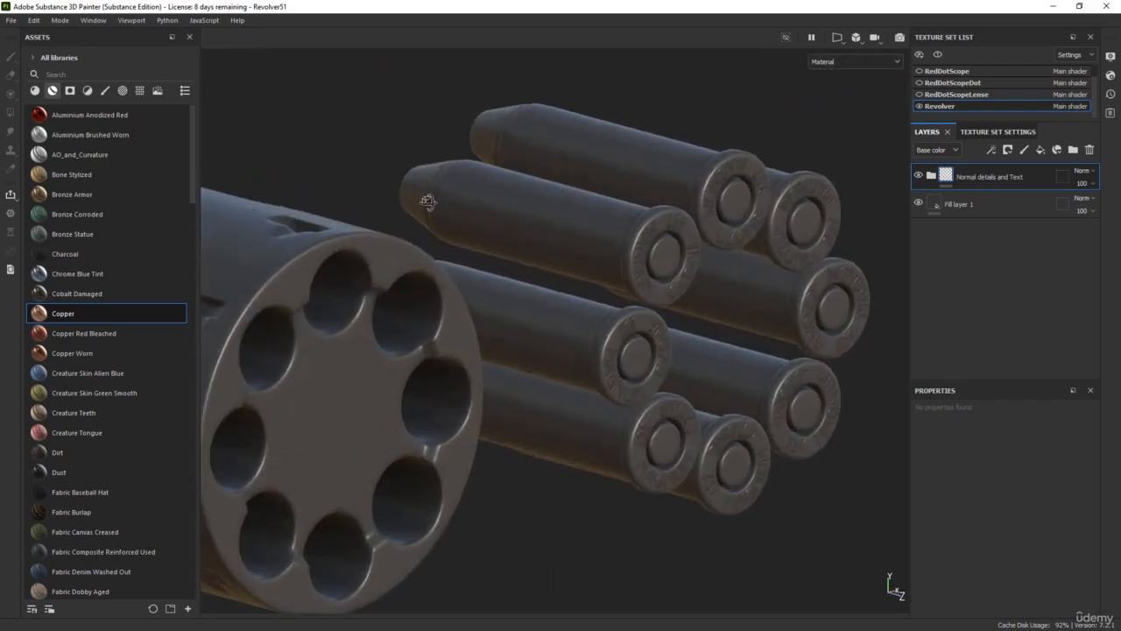
left_click_drag(663, 213, 797, 226, "alt")
middle_click_drag(427, 232, 575, 395, "alt")
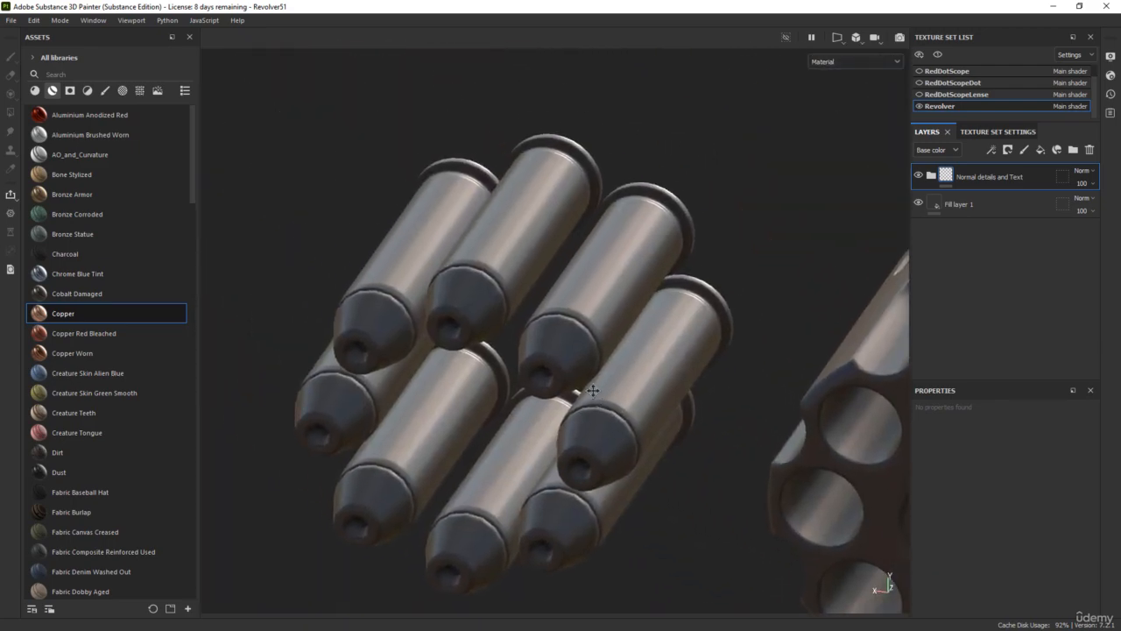
left_click_drag(575, 395, 515, 403, "alt")
right_click_drag(515, 402, 628, 395, "shift")
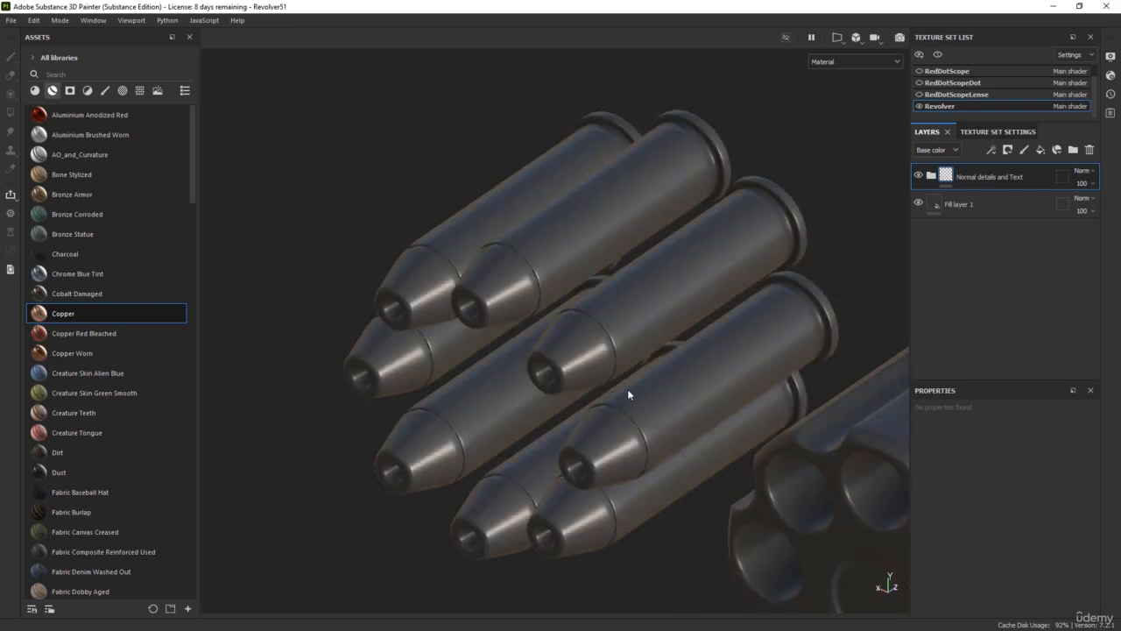
- Consult the 357mag_ref.jpg bullet reference in Windows Photo Viewer and return to Substance 3D Painter
mouse_move(1120, 143)
left_mouse_down()
mouse_move(784, 109)
mouse_move(752, 89)
left_mouse_up()
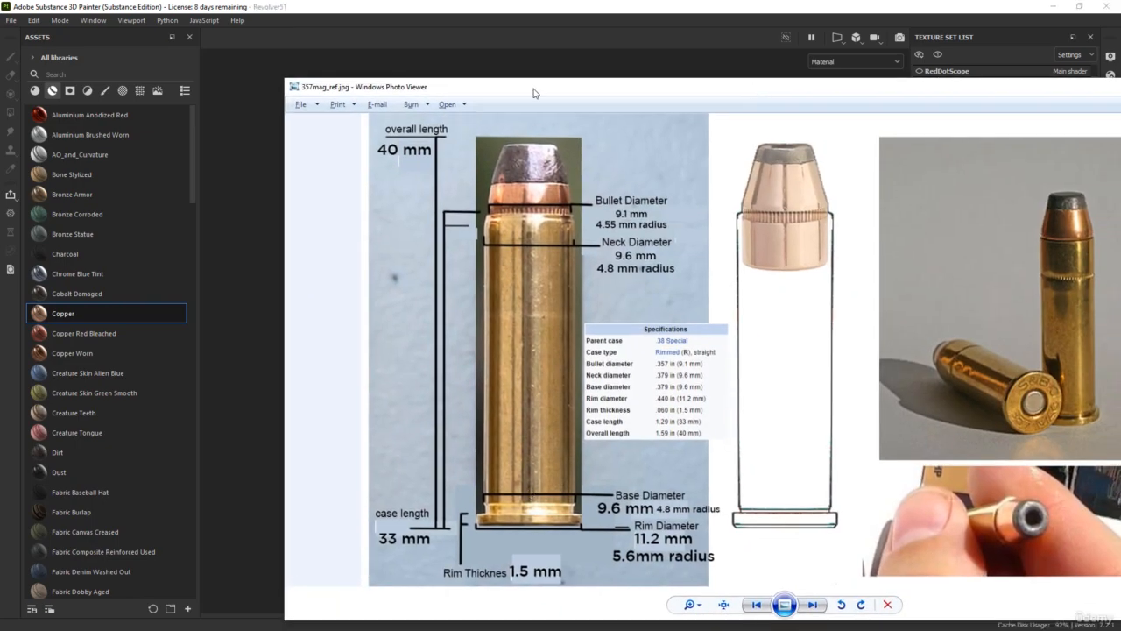
left_click_drag(533, 90, 1120, 131)
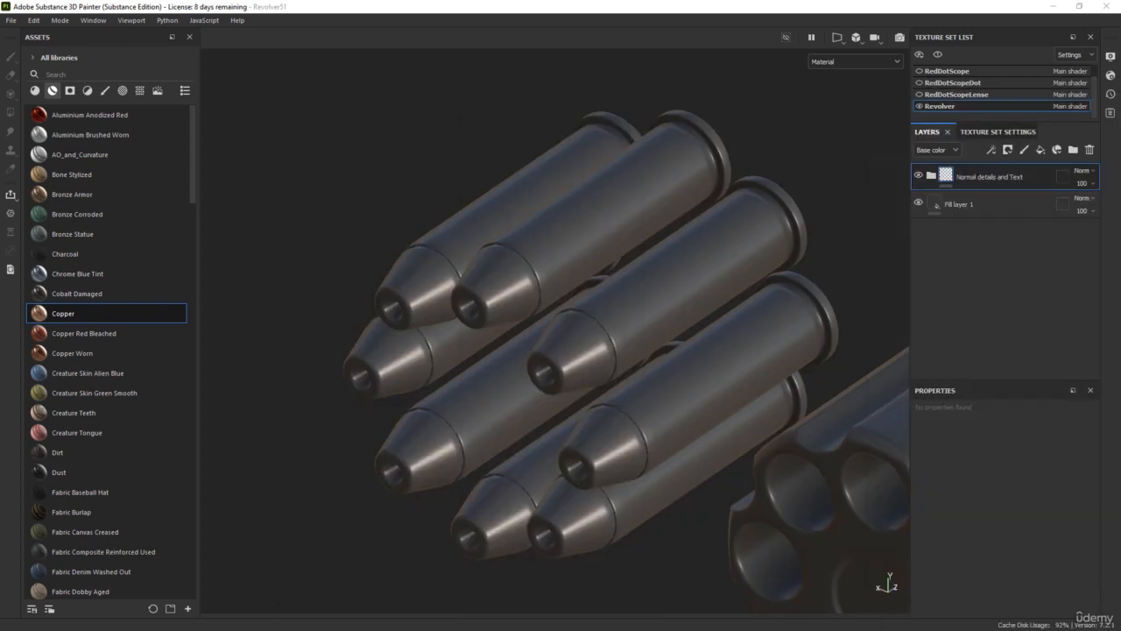
left_click(590, 10)
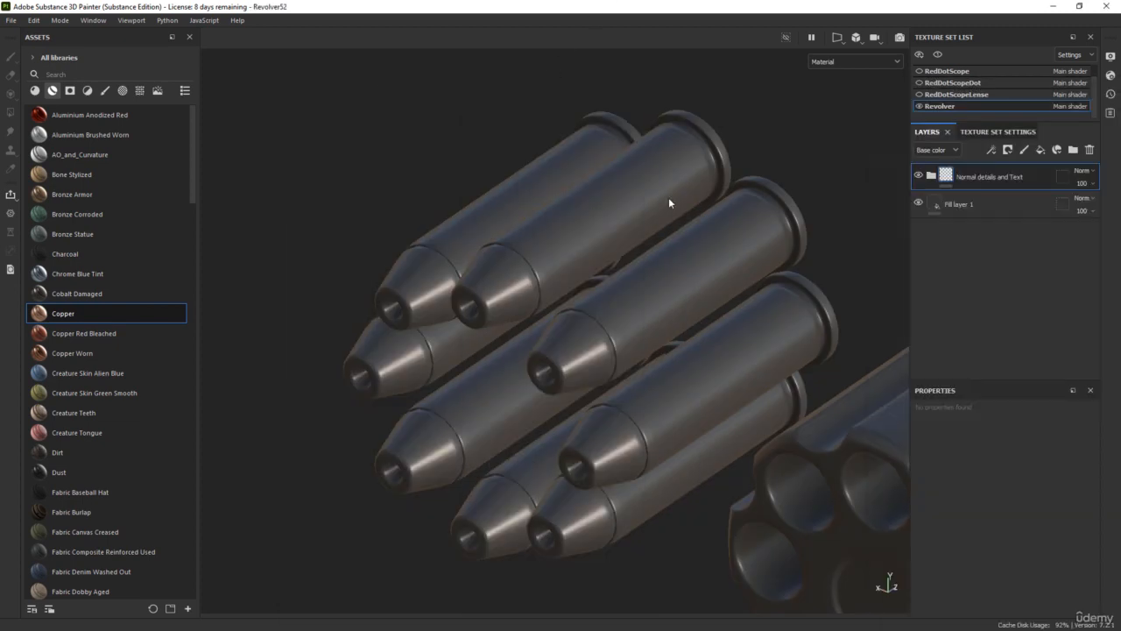
- Create a new folder at the top of the layer stack and name it Bullet
left_click(1073, 150)
double_click(967, 178)
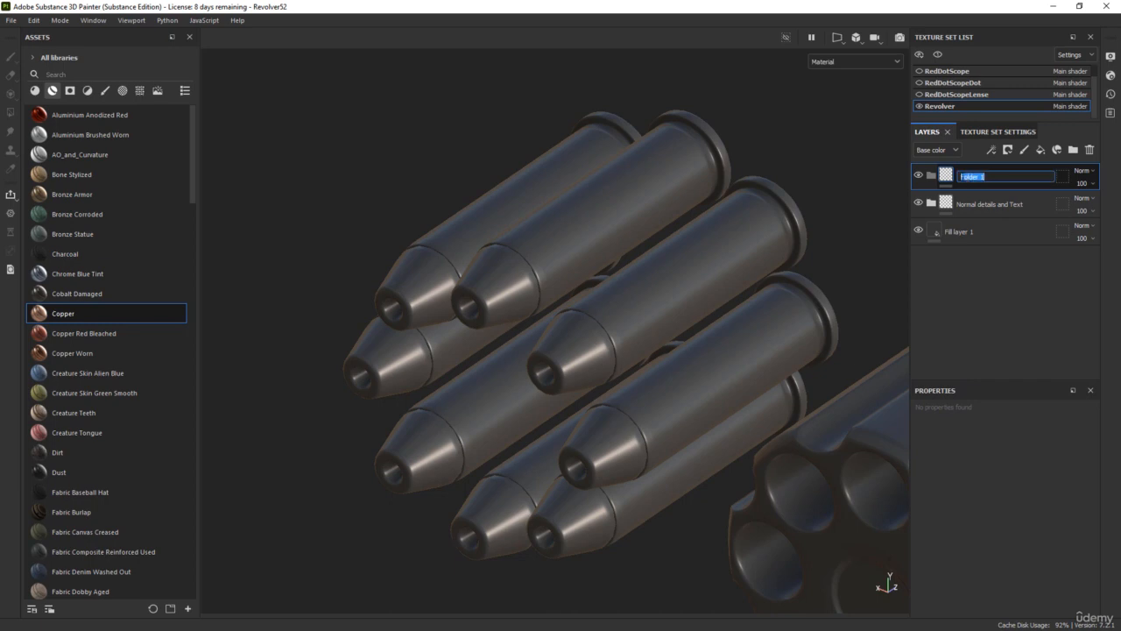
type("Bullet")
key("Return")
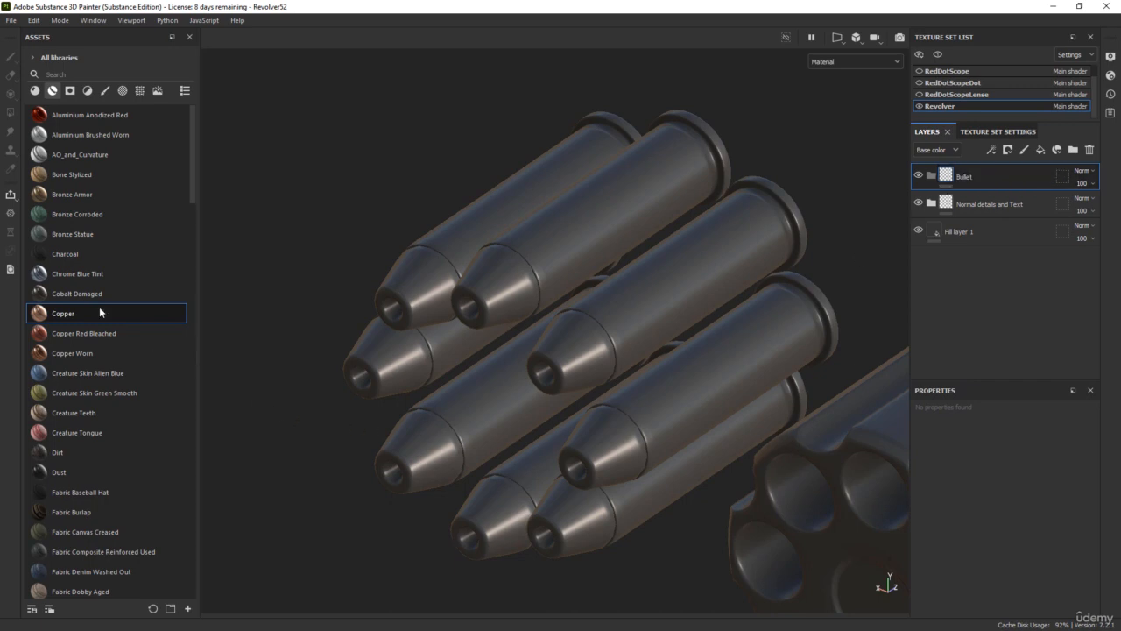
- Place the Copper smart material inside the Bullet folder and add a black mask to the folder
mouse_move(100, 309)
left_click_drag(99, 307, 964, 176)
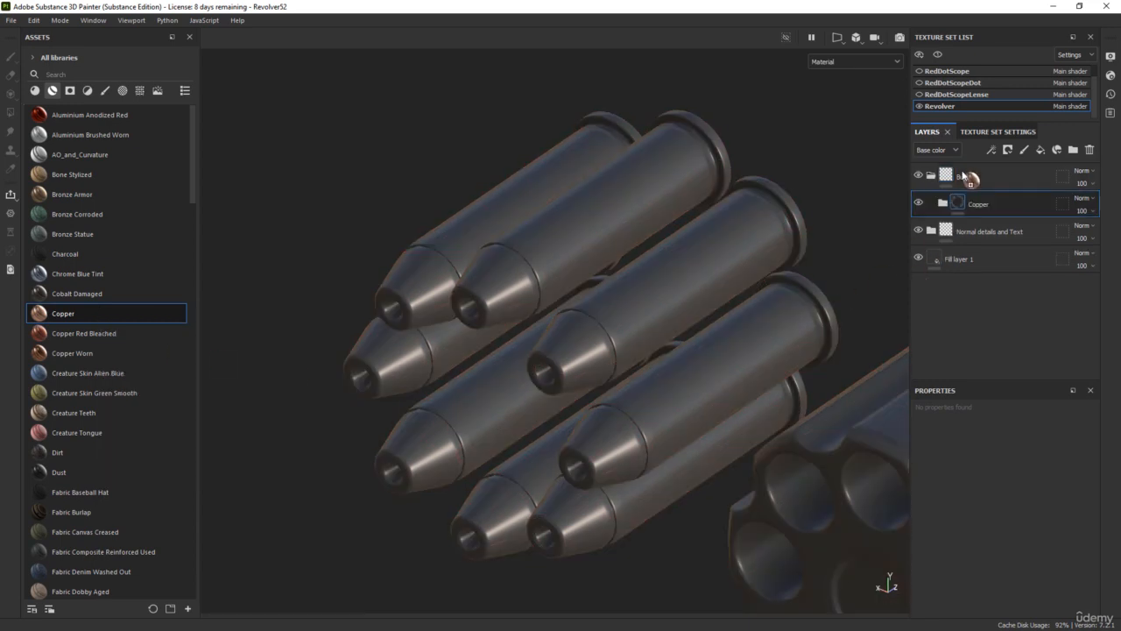
left_click_drag(849, 222, 759, 244, "alt")
left_click_drag(817, 276, 692, 273, "alt")
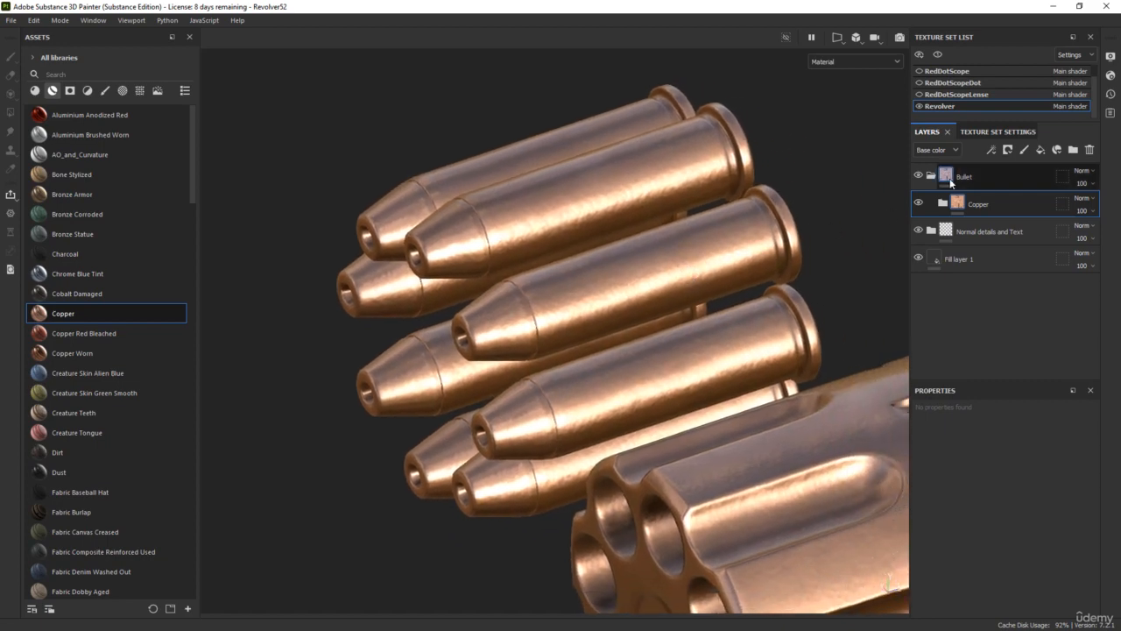
right_click(948, 179)
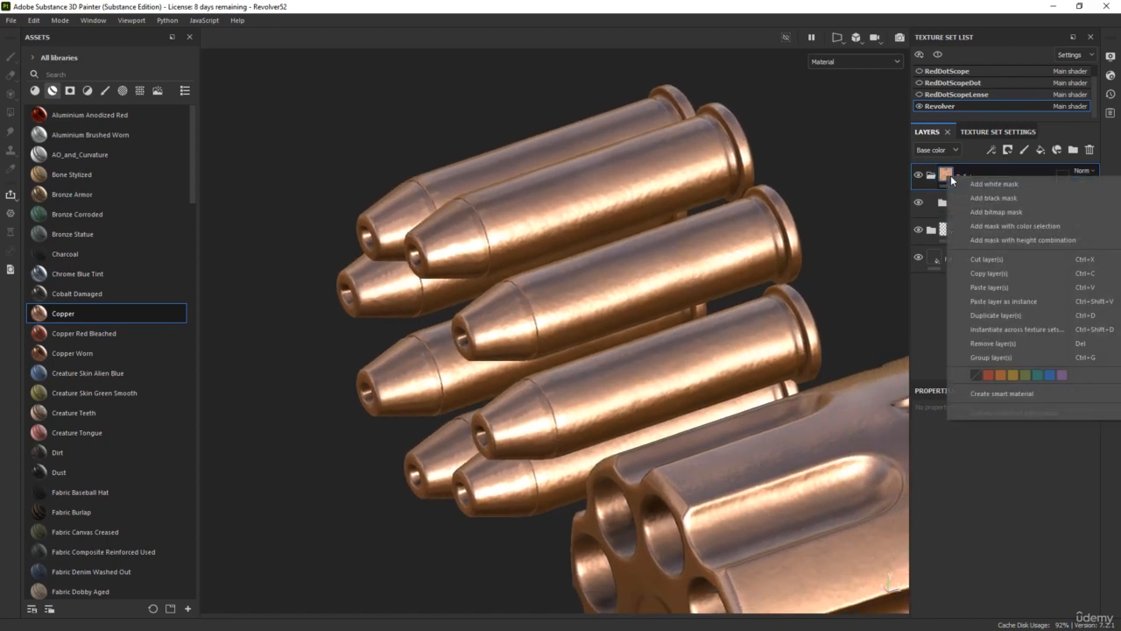
left_click(988, 200)
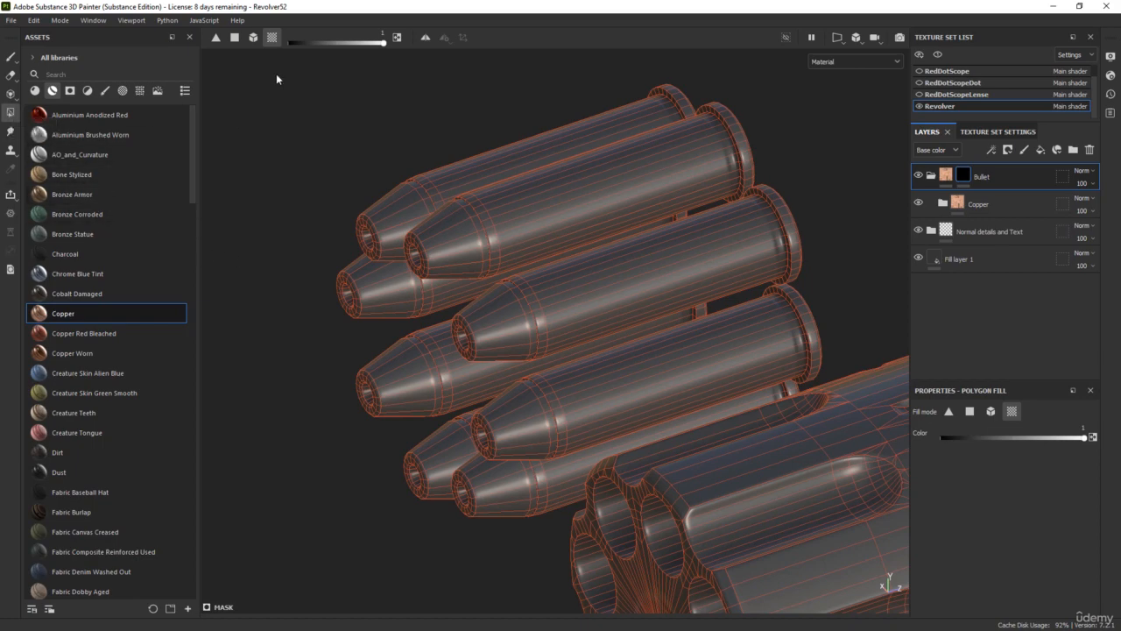
- Reveal the Bullet folder on the whole bullets with mesh fill, and limit the Copper material to the bullet tips with its own black mask
left_click(253, 37)
left_click_drag(455, 253, 573, 334)
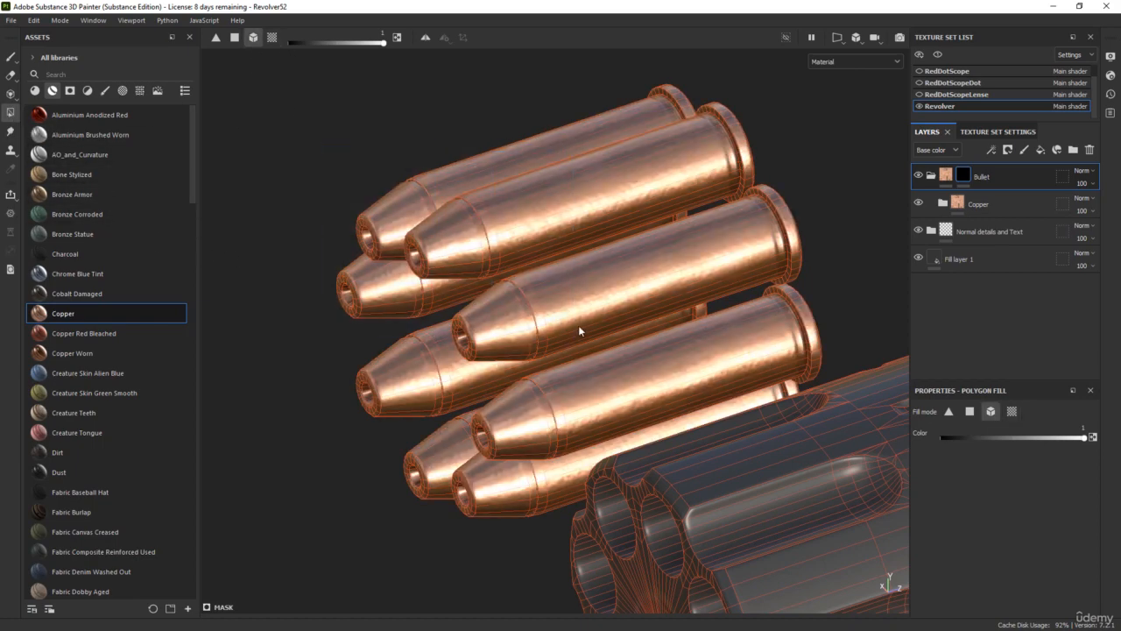
left_click(959, 204)
right_click(960, 206)
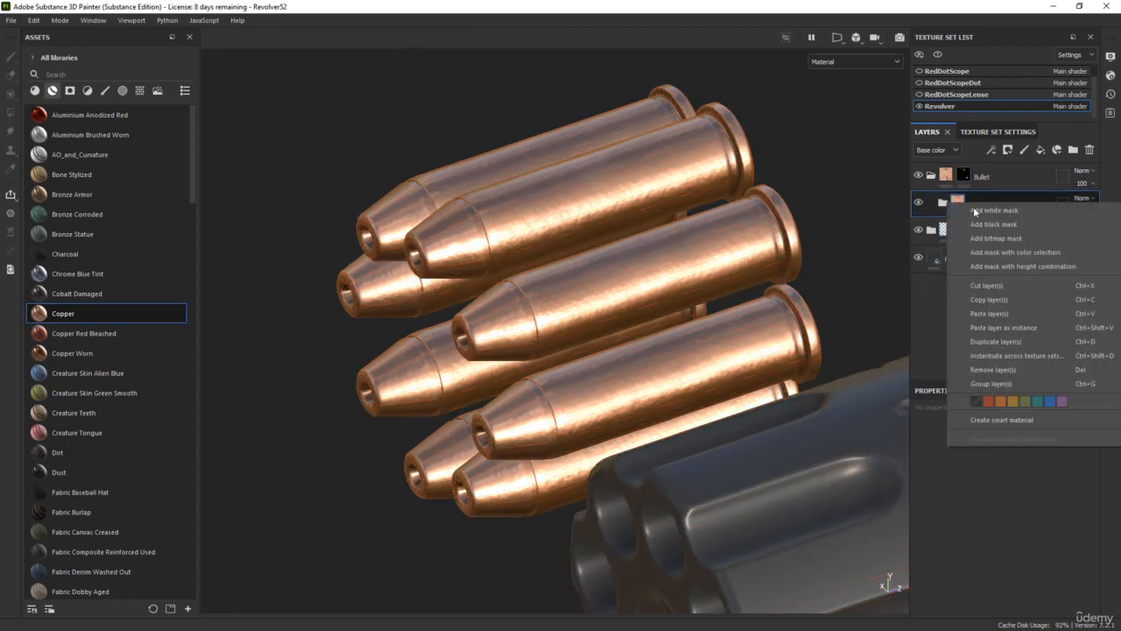
left_click(997, 223)
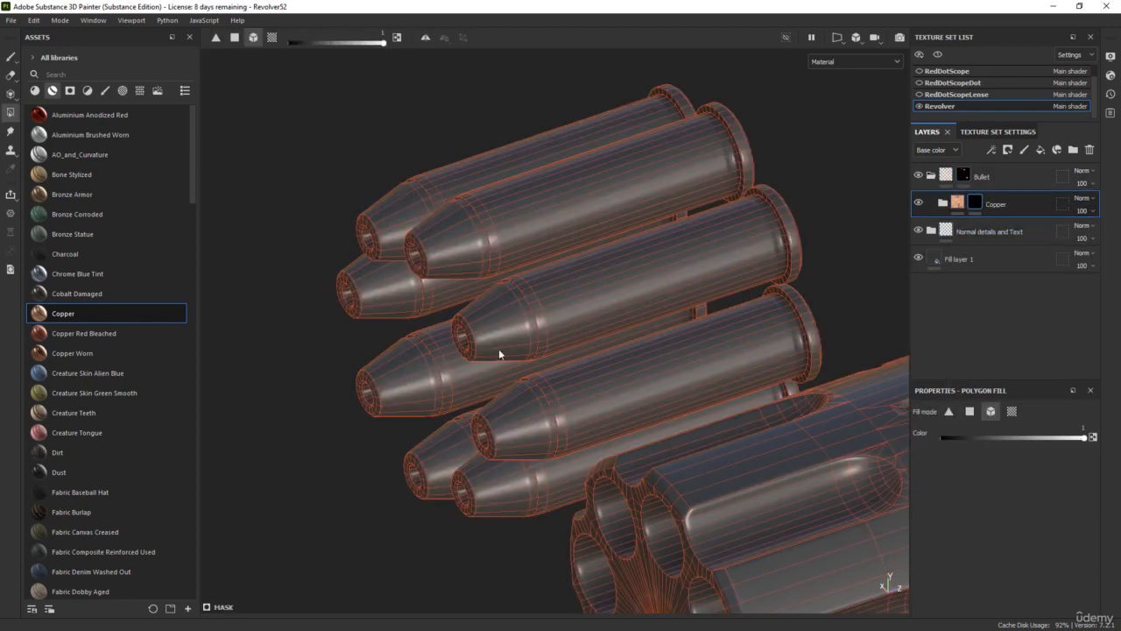
left_click(498, 432)
left_click_drag(493, 427, 521, 408, "alt")
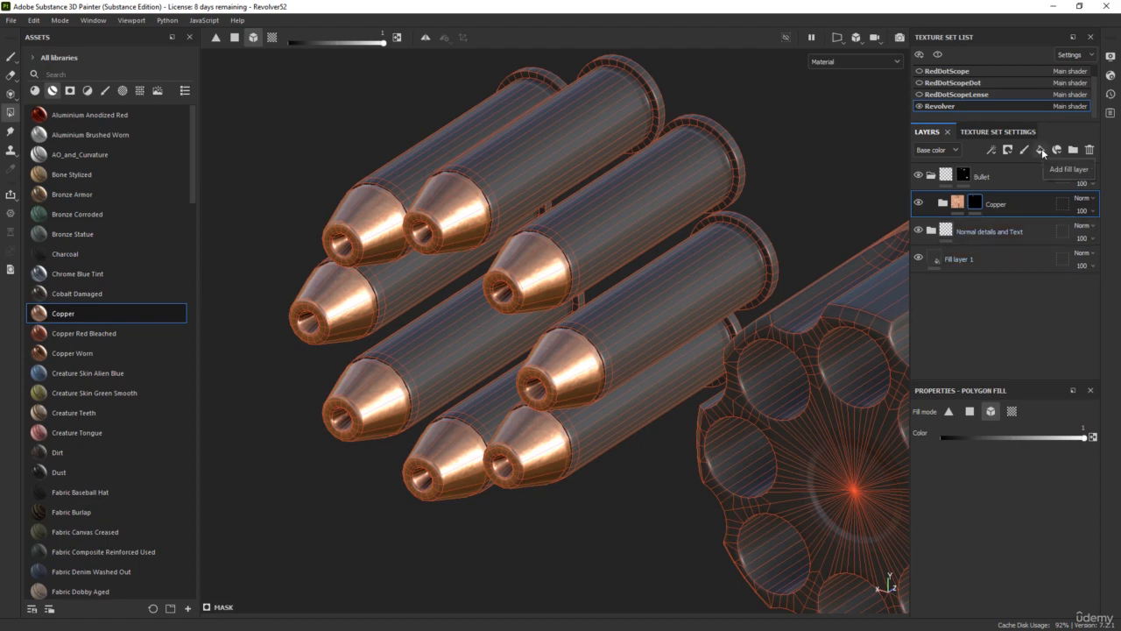
- Add a fill layer above Copper in the Bullet folder with dark grey base colour 323232 and give it a black mask
left_click(1042, 149)
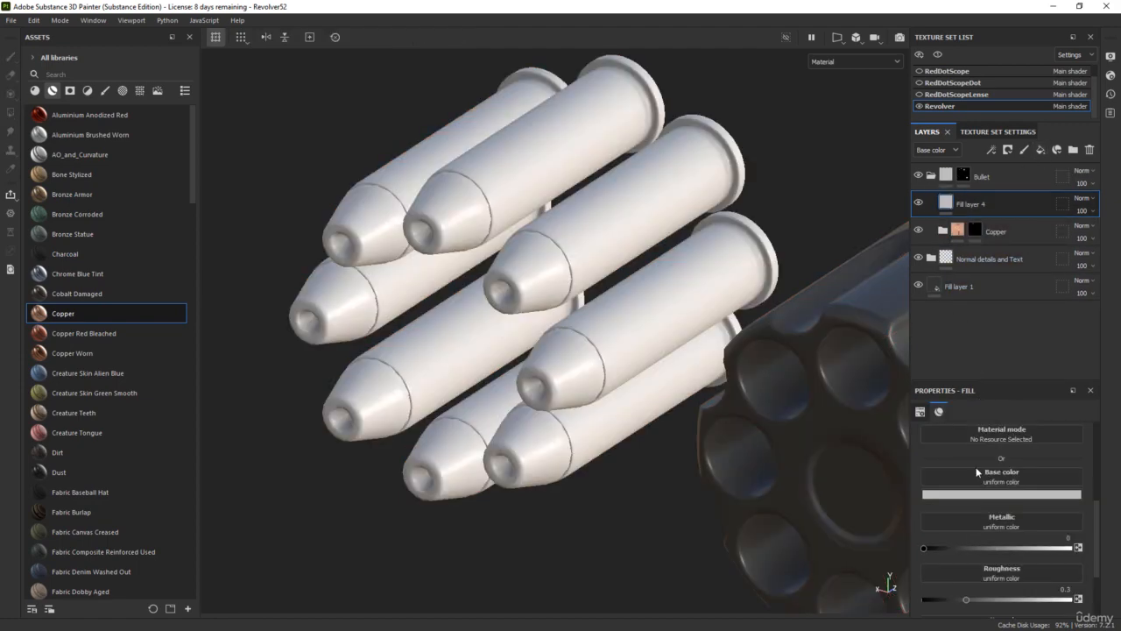
left_click(963, 496)
left_click_drag(960, 435, 938, 445)
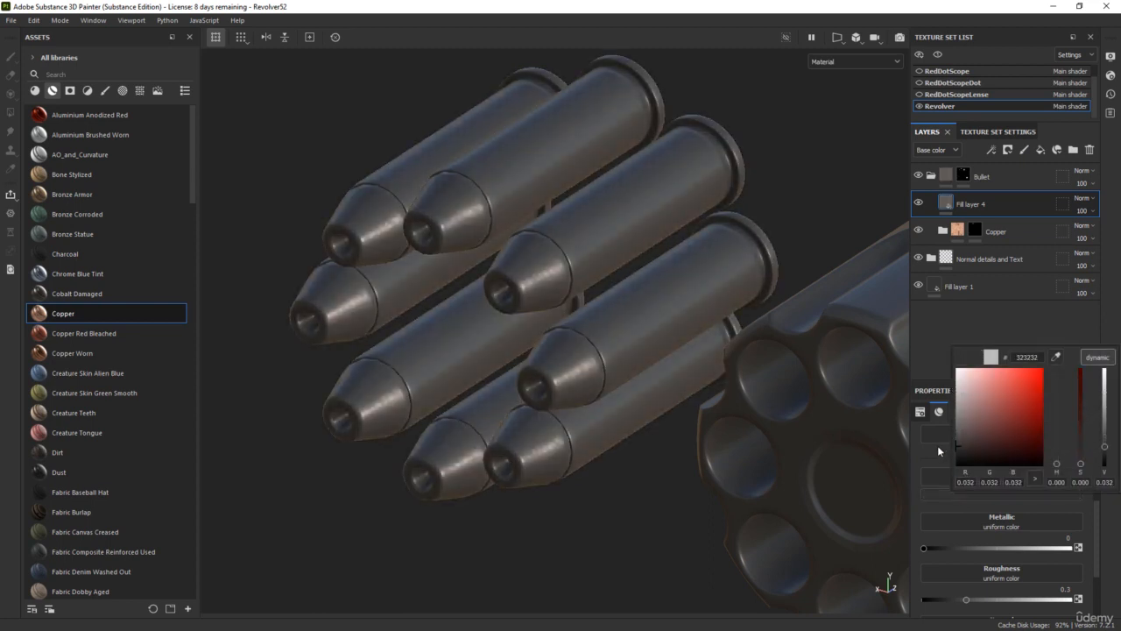
right_click(945, 203)
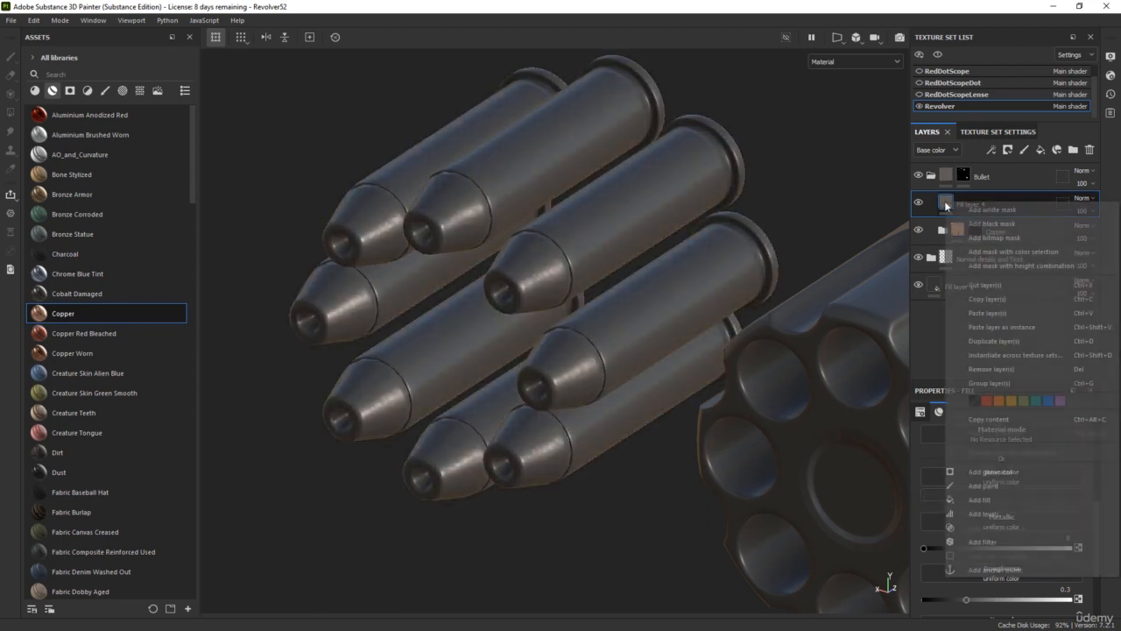
left_click(980, 220)
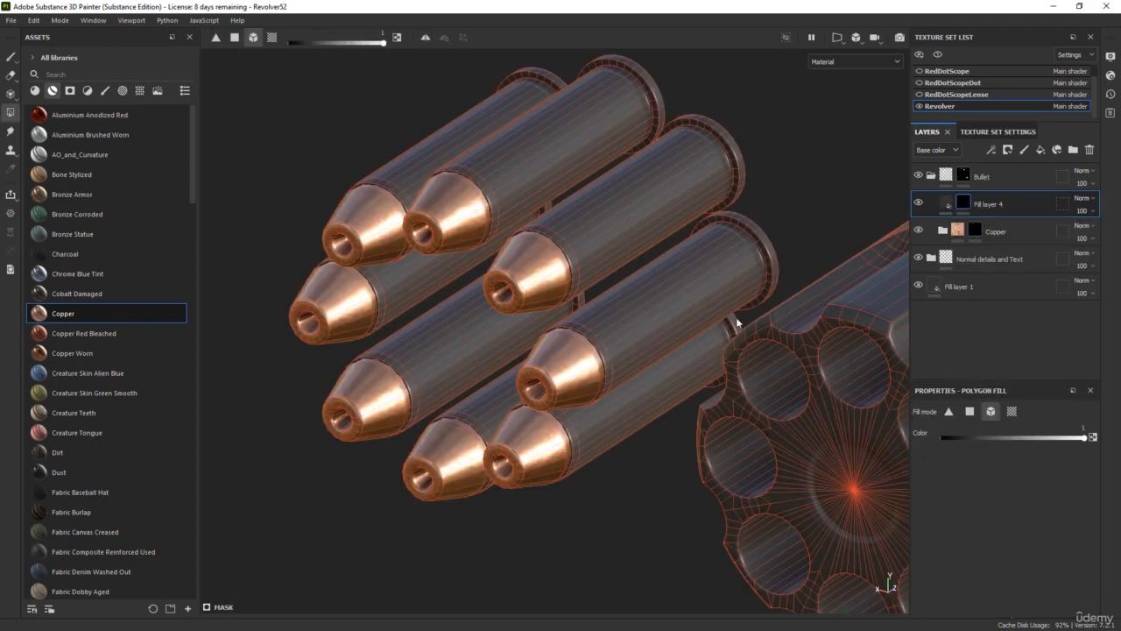
- Show the 3D and UV views side by side and look over the revolver's UV layout
left_click_drag(738, 323, 714, 212, "alt")
key("F1")
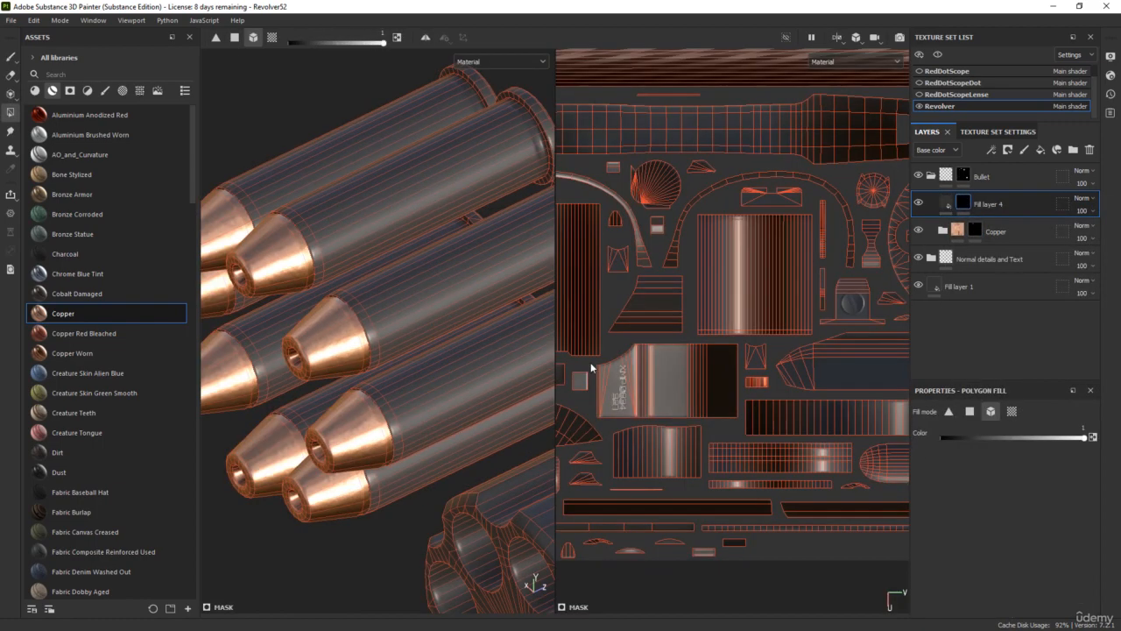
scroll(669, 351, "down", 2)
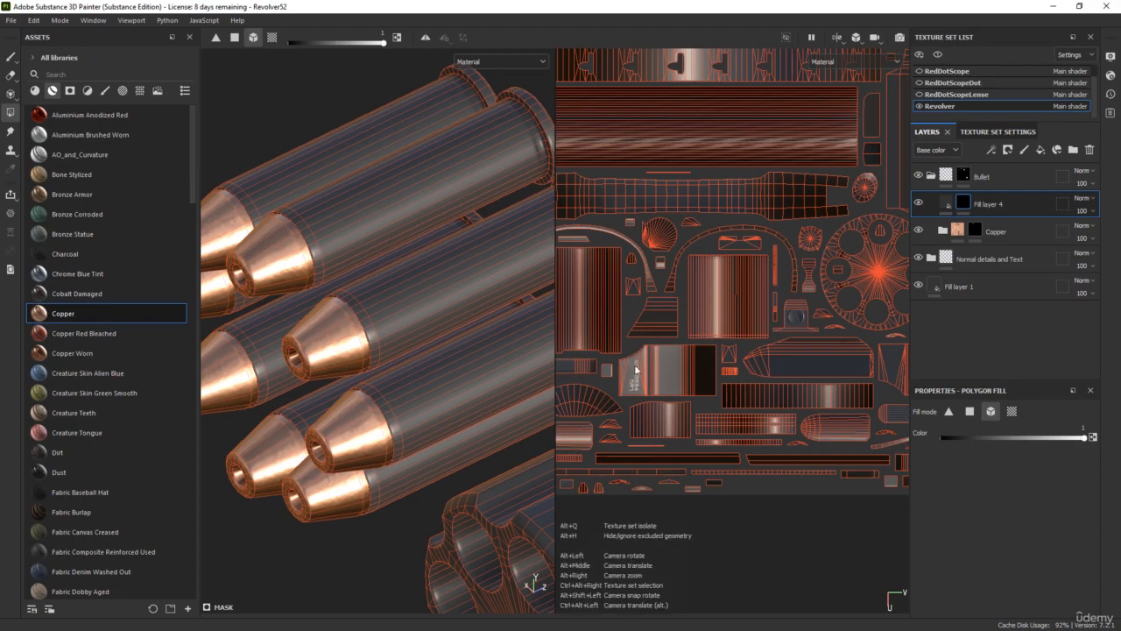
scroll(666, 445, "up", 3)
scroll(688, 441, "down", 3)
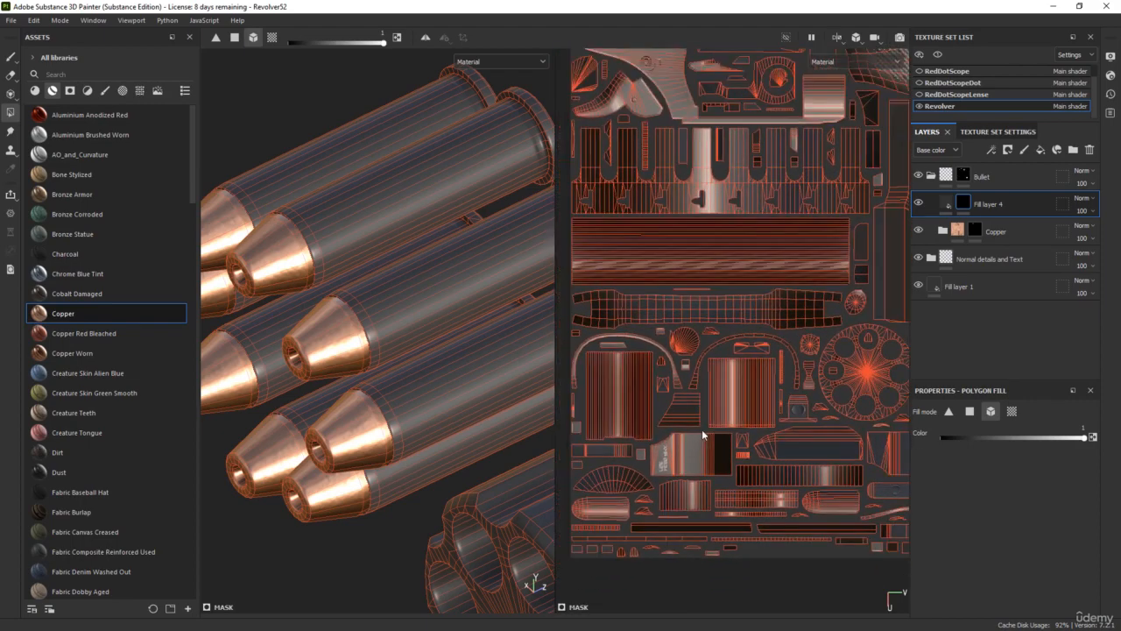
middle_click_drag(679, 405, 512, 494, "alt")
middle_click_drag(682, 280, 794, 302, "alt")
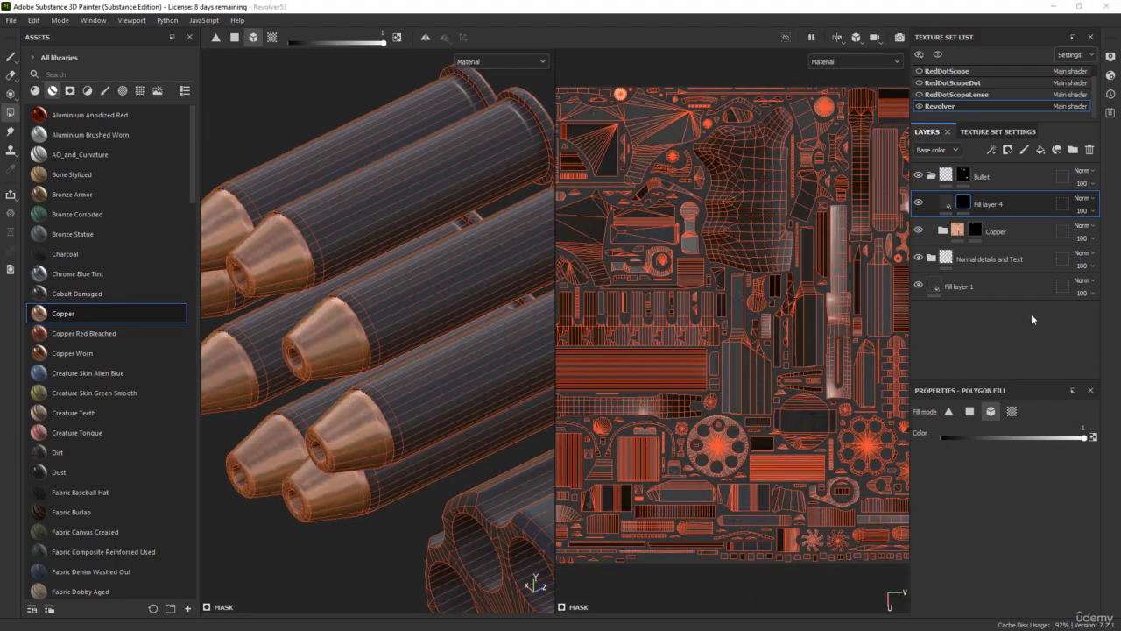
- Rename the dark grey fill layer in the Bullet folder as Dark
double_click(988, 204)
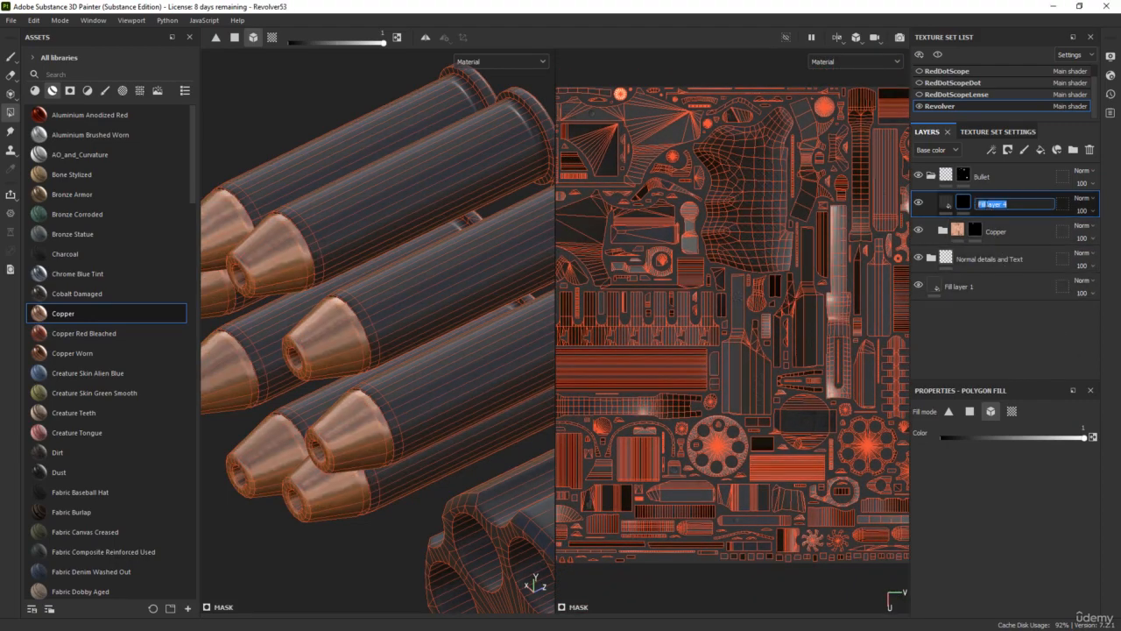
type("Dark")
key("Return")
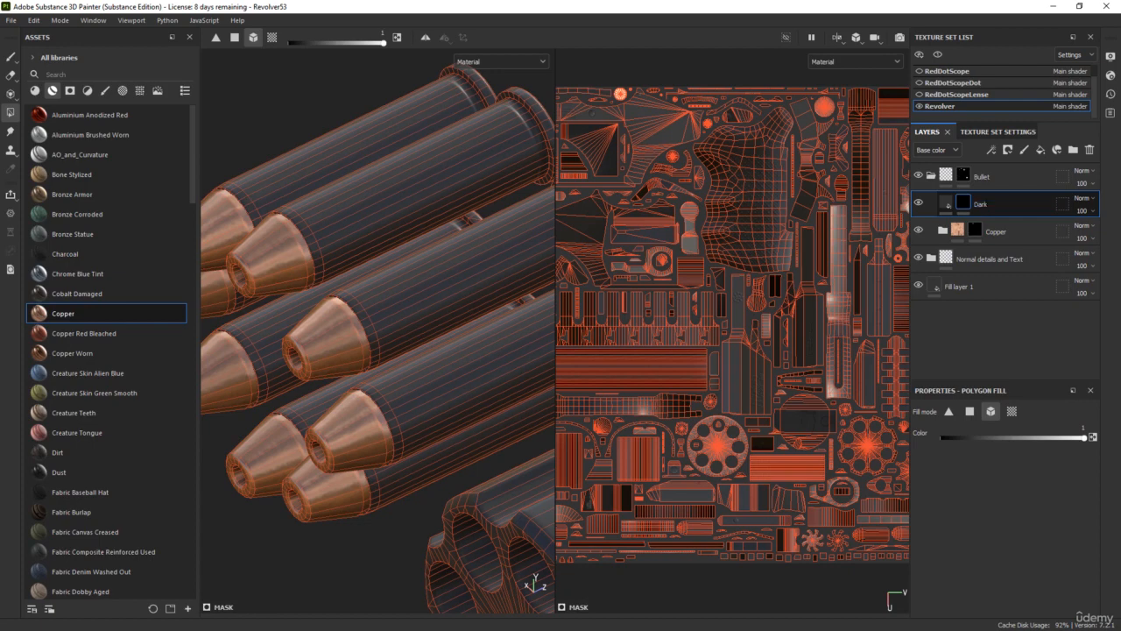
- Locate the copper bullet tip's UV shell and ready the Paint brush for the Dark mask at size 1.76
middle_click_drag(798, 351, 681, 342)
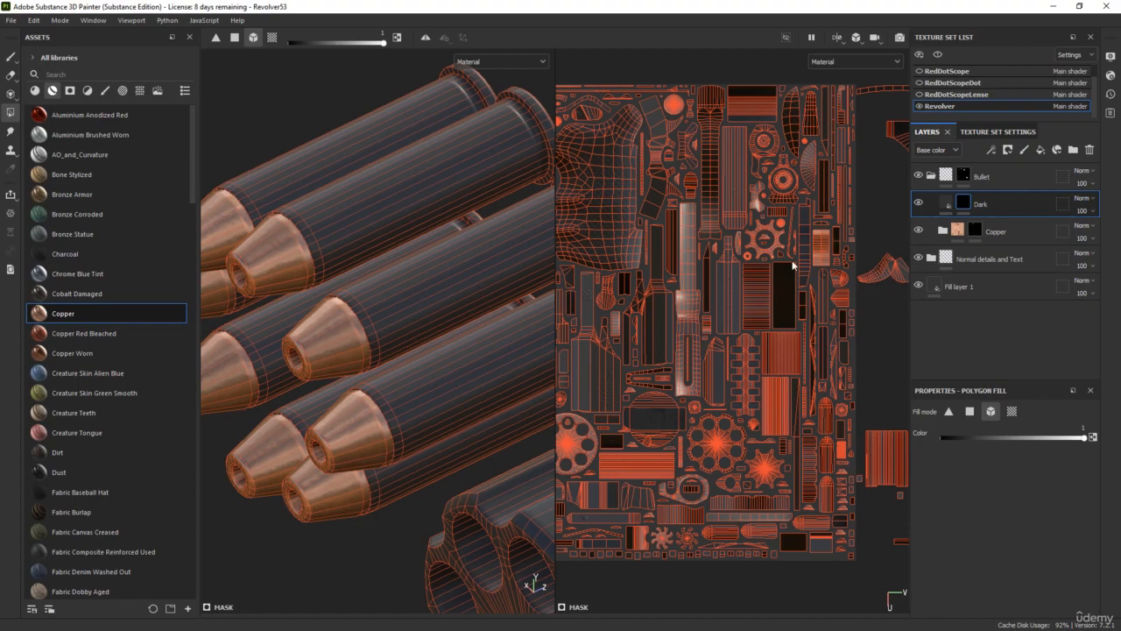
scroll(825, 249, "up", 5)
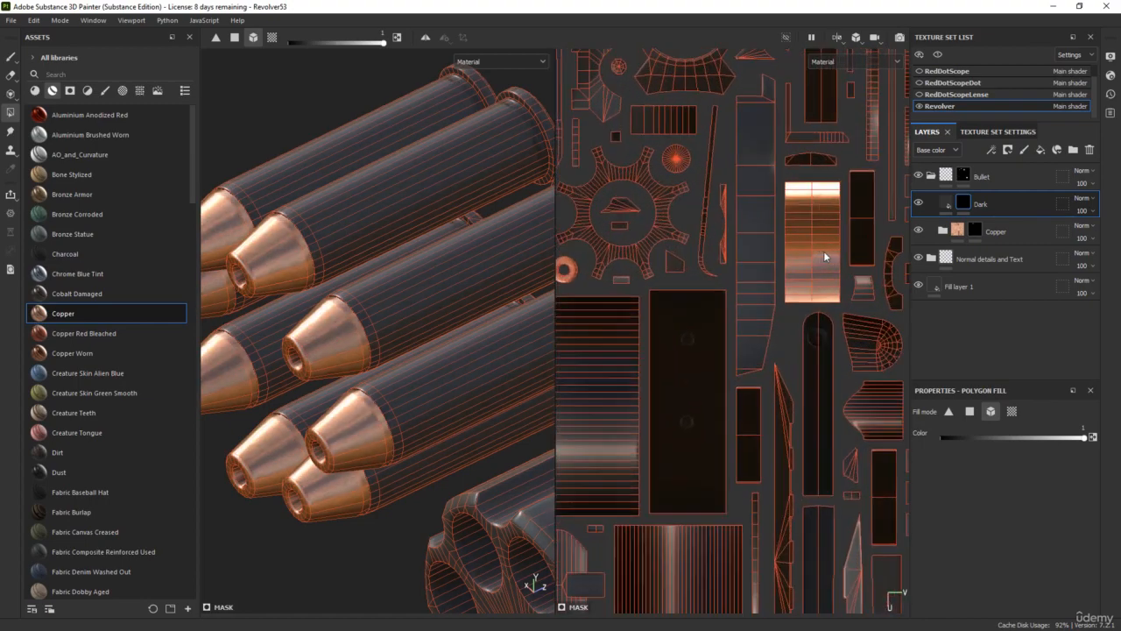
scroll(823, 251, "up", 3)
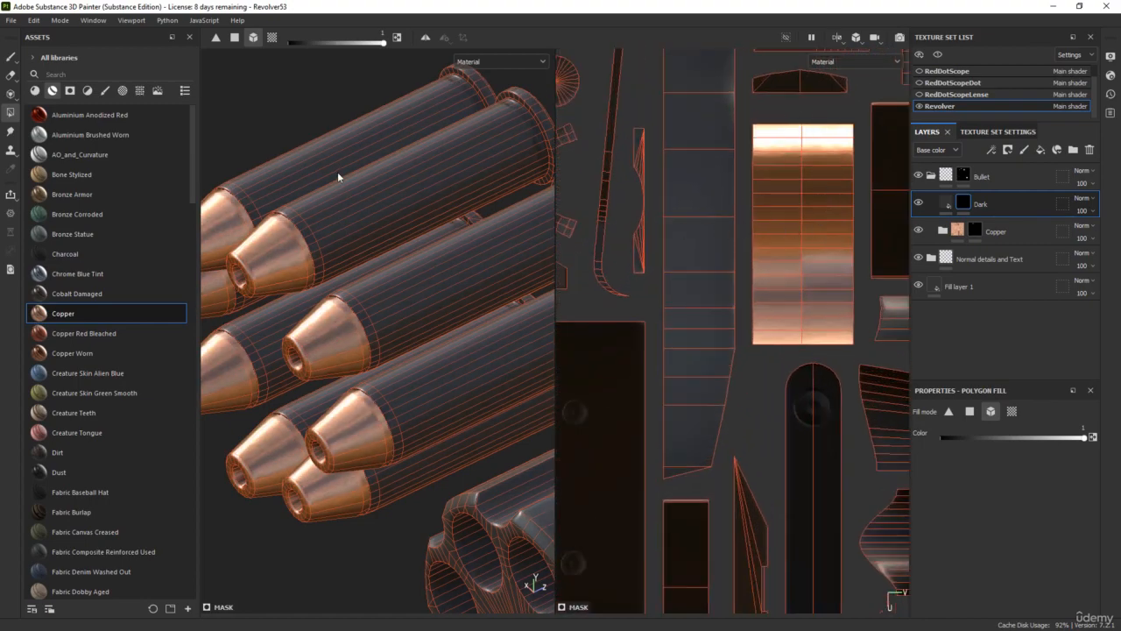
left_click(10, 56)
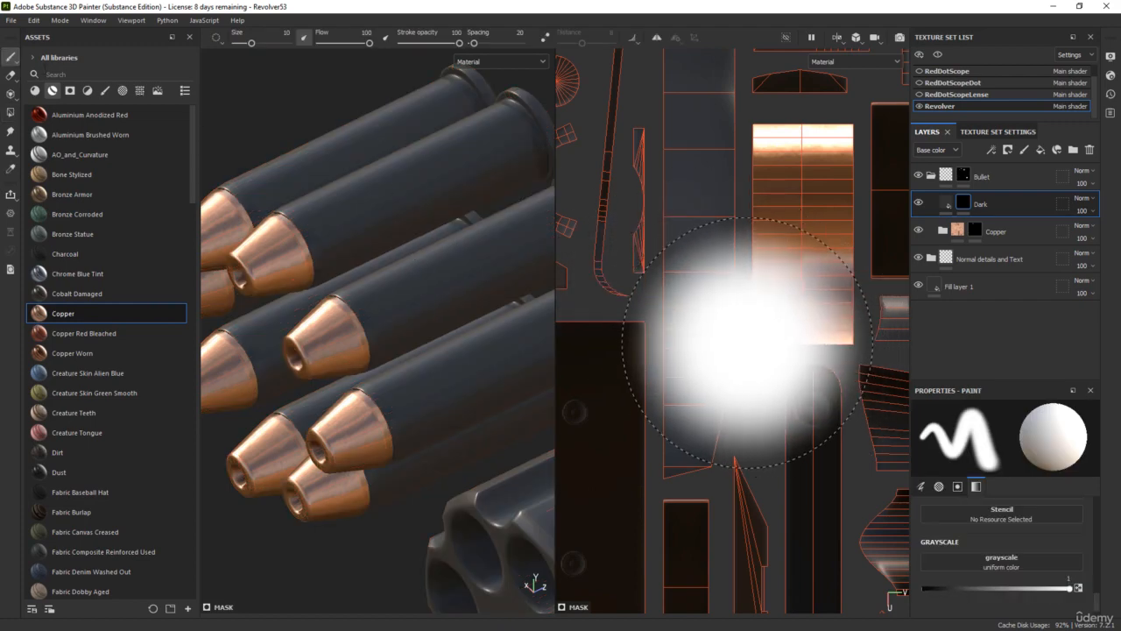
mouse_move(741, 338)
right_mouse_down("ctrl")
mouse_move(742, 293)
mouse_move(704, 320)
mouse_move(652, 319)
right_mouse_up("ctrl")
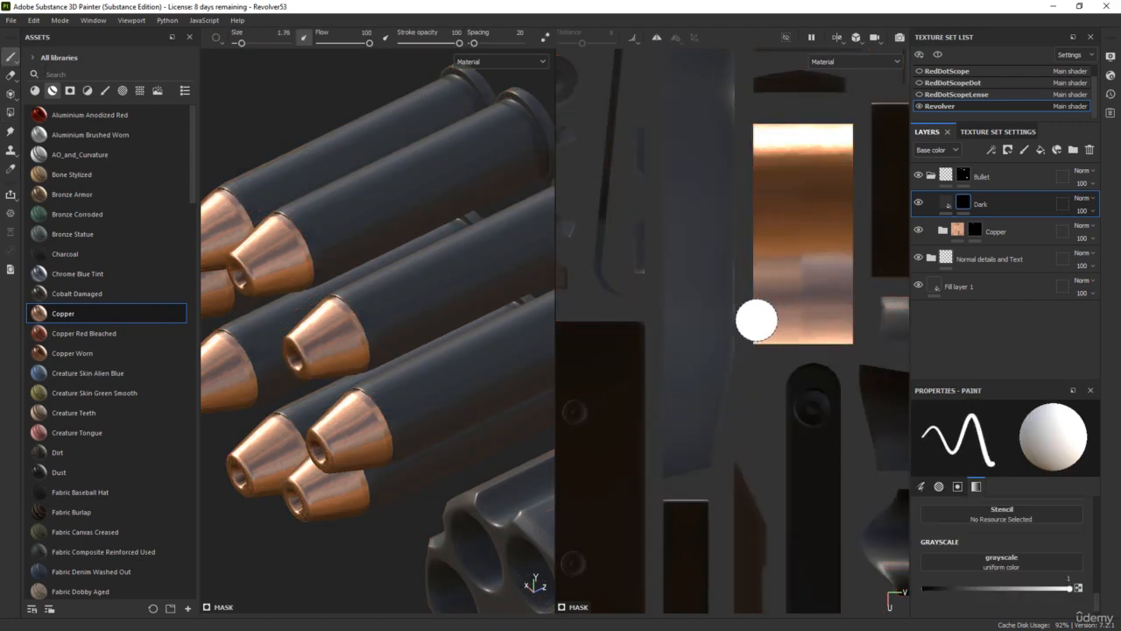
right_click_drag(755, 319, 761, 327, "ctrl")
left_click_drag(835, 354, 835, 153)
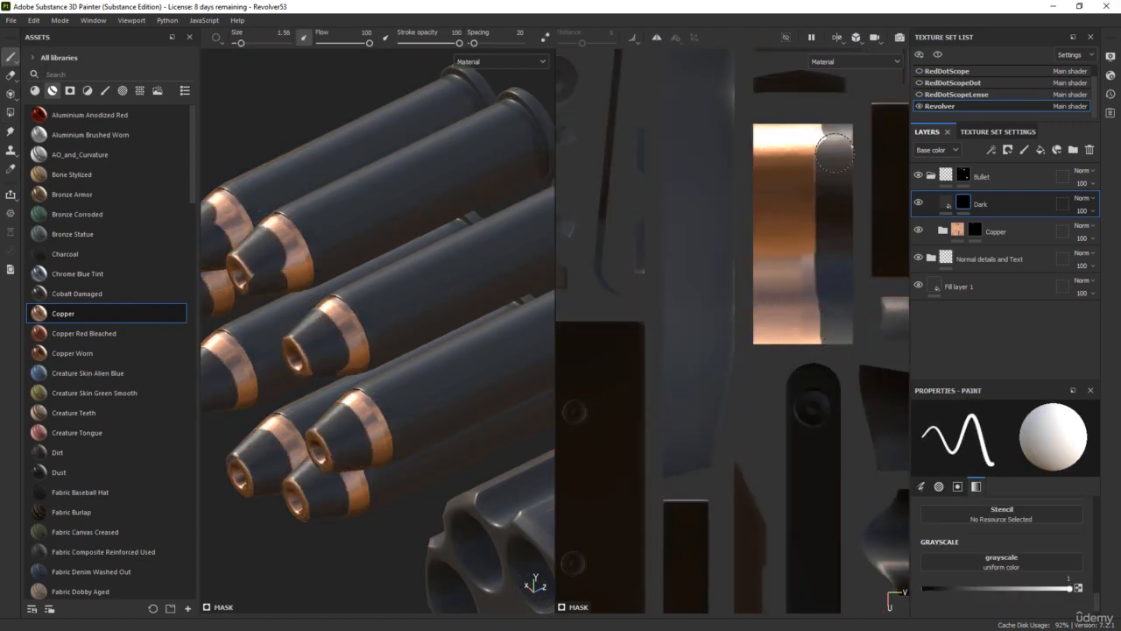
key("ctrl+z")
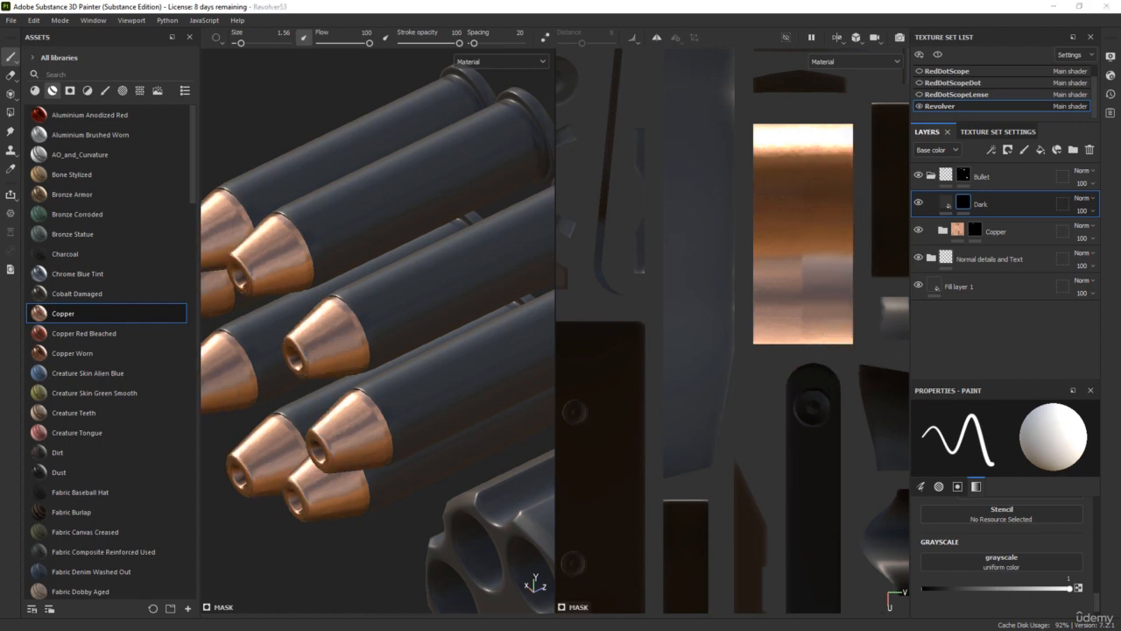
- Set the brush alignment to UV and size to 1.09, and paint a straight line on the Dark mask along the tip shell's nose-side edge
mouse_move(1120, 106)
left_mouse_down()
mouse_move(847, 121)
mouse_move(1120, 122)
left_mouse_up()
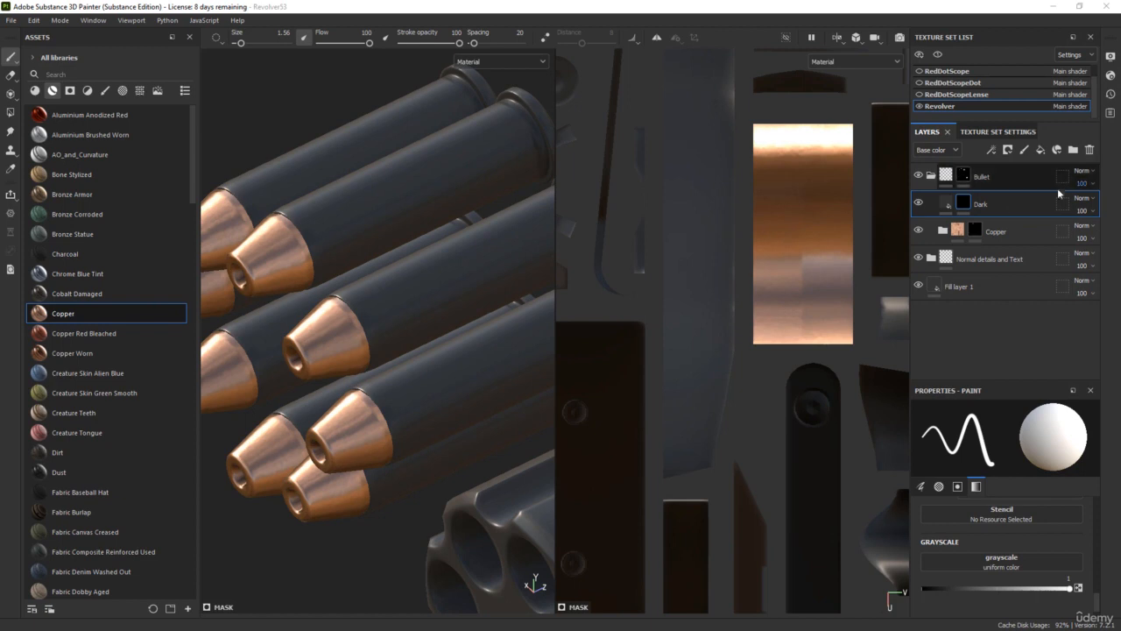
left_click_drag(1099, 603, 1099, 558)
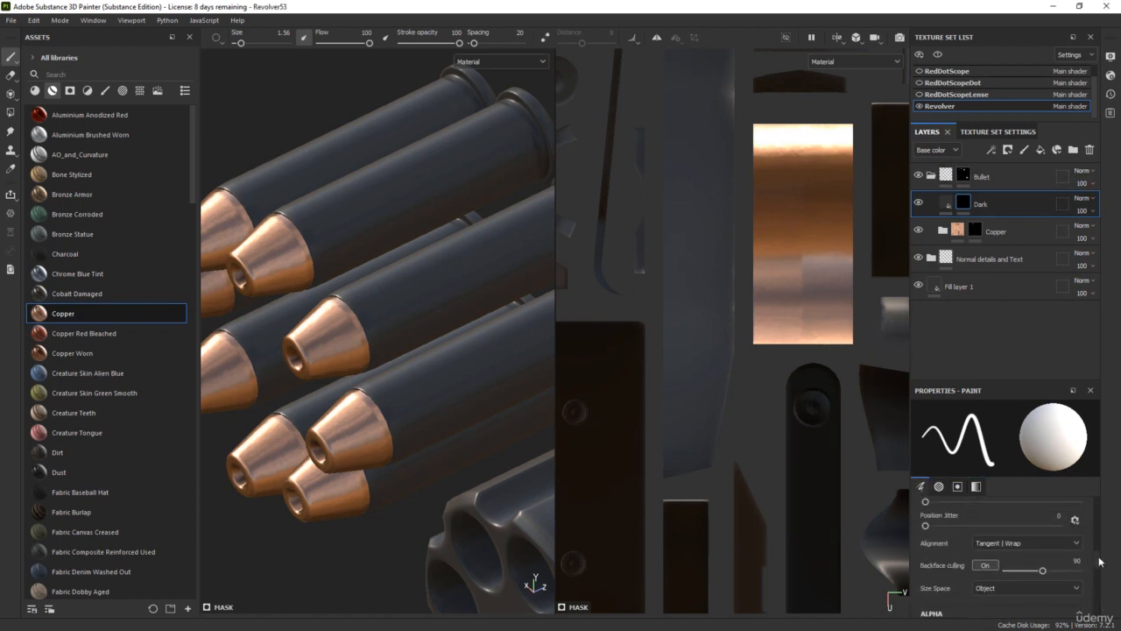
left_click(1051, 542)
left_click(983, 594)
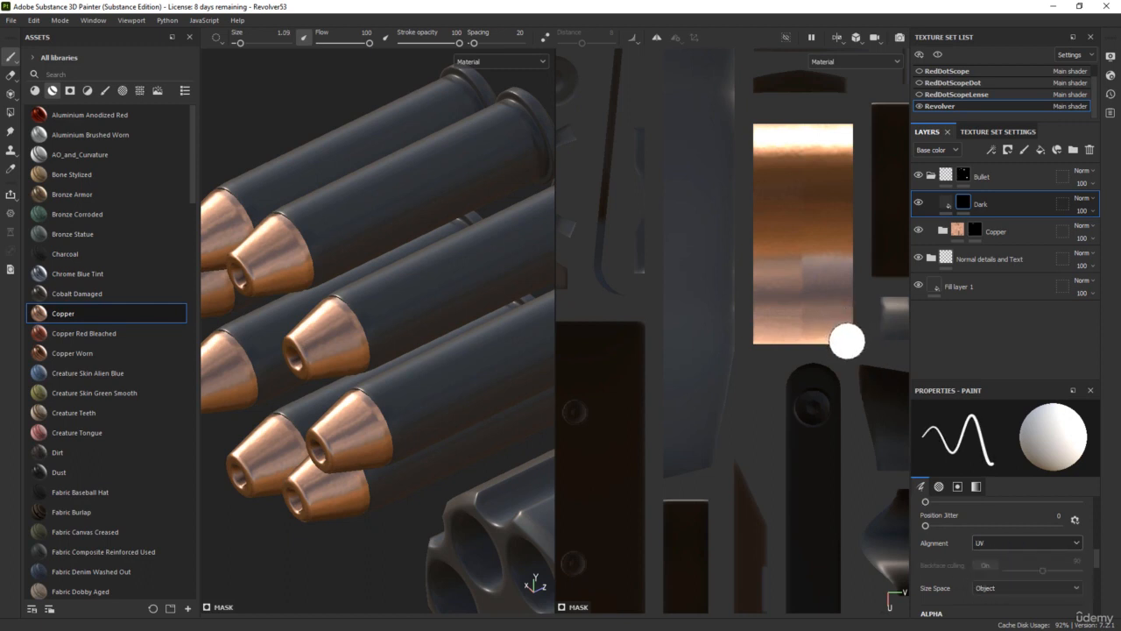
left_click(847, 340)
left_click(847, 118, "shift")
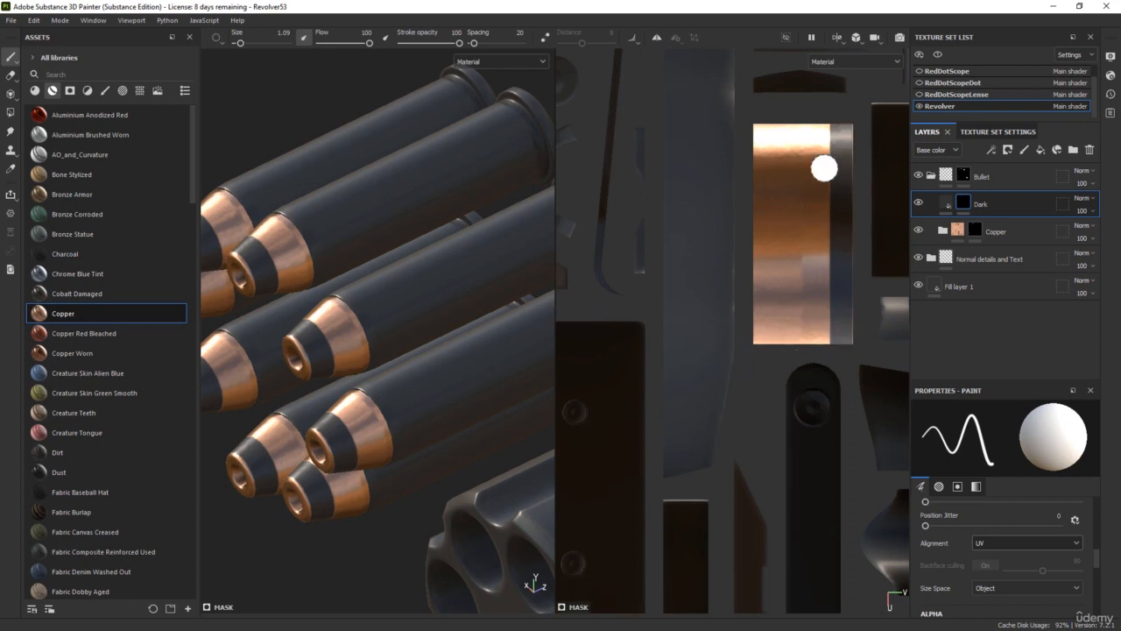
- Fill the hollow nose ends of the bullets on the Dark mask using Polygon Fill in UV chunk mode
left_click(11, 116)
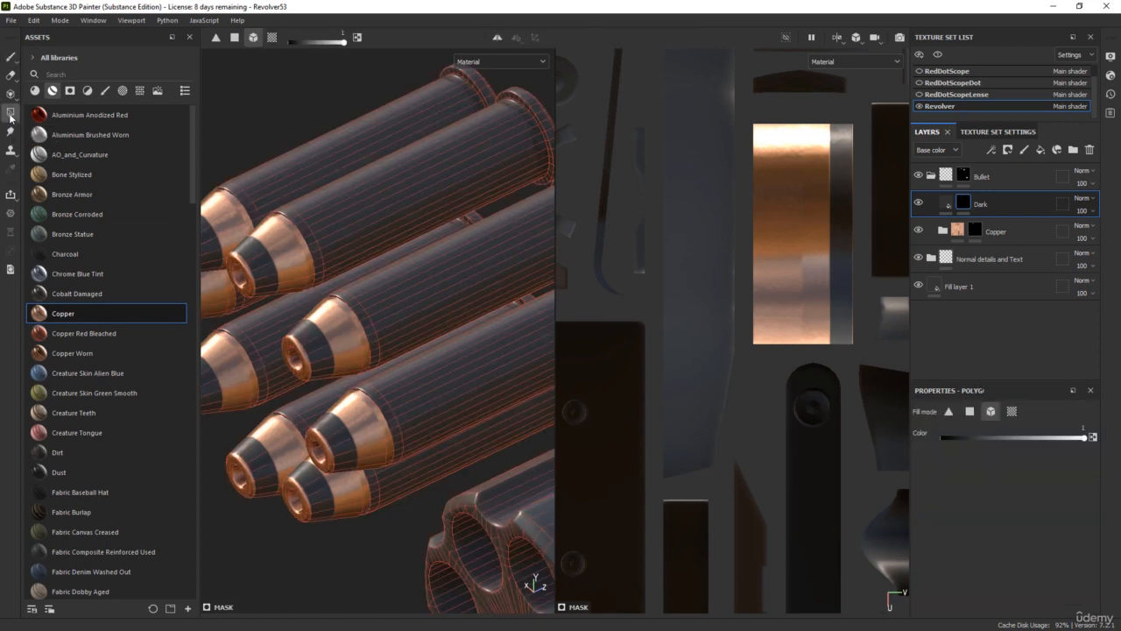
left_click_drag(298, 316, 396, 338, "alt")
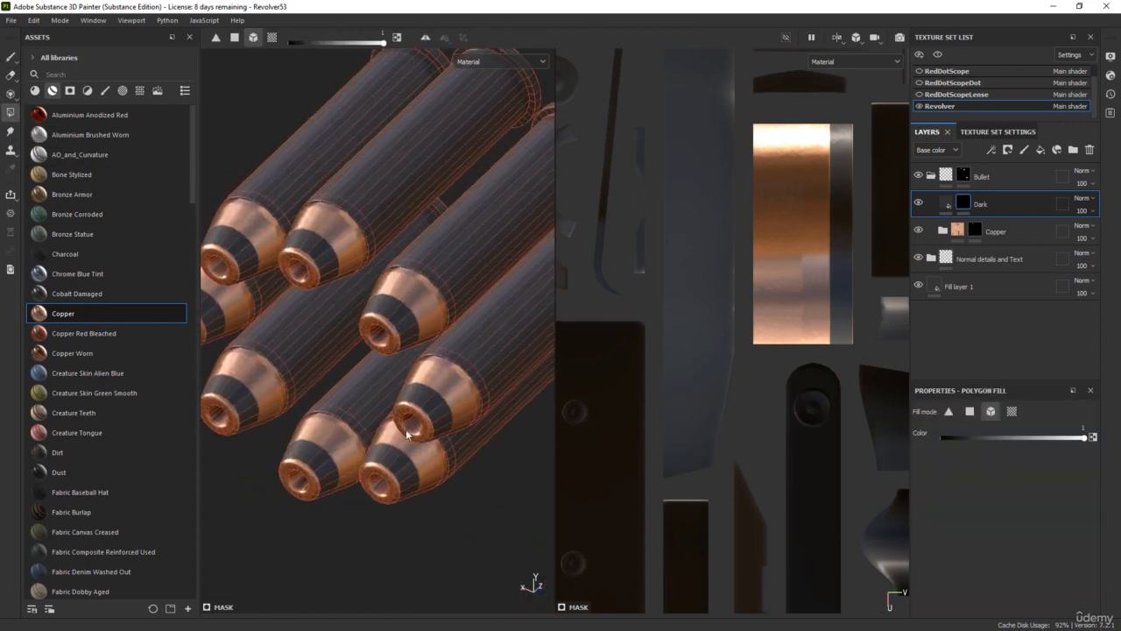
left_click(1011, 411)
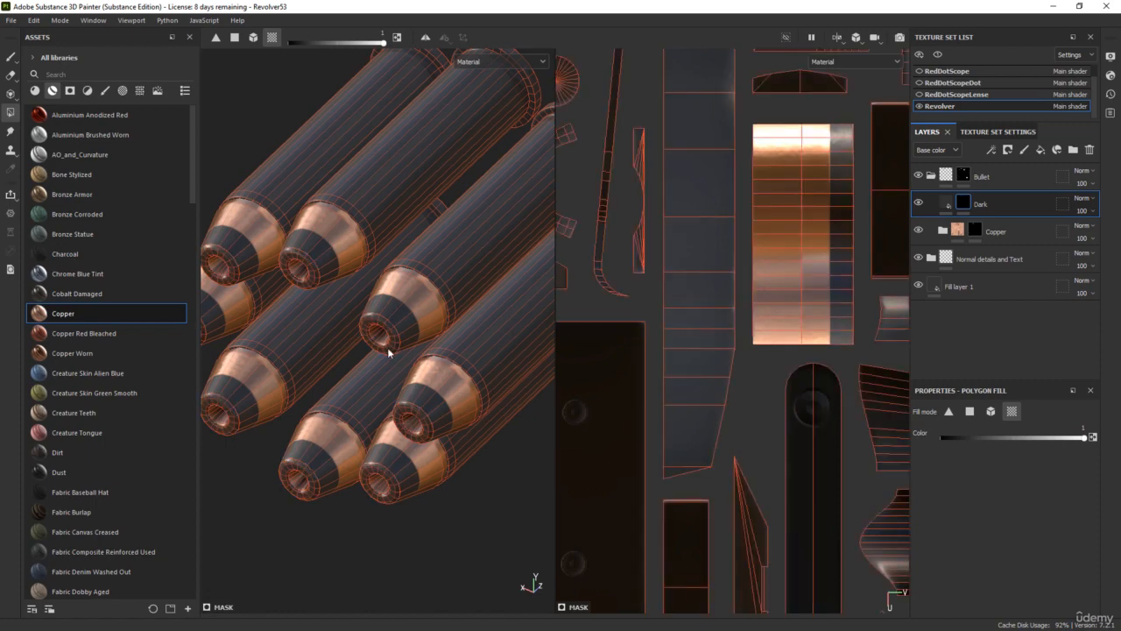
left_click_drag(358, 346, 417, 306, "alt")
scroll(415, 305, "up", 5)
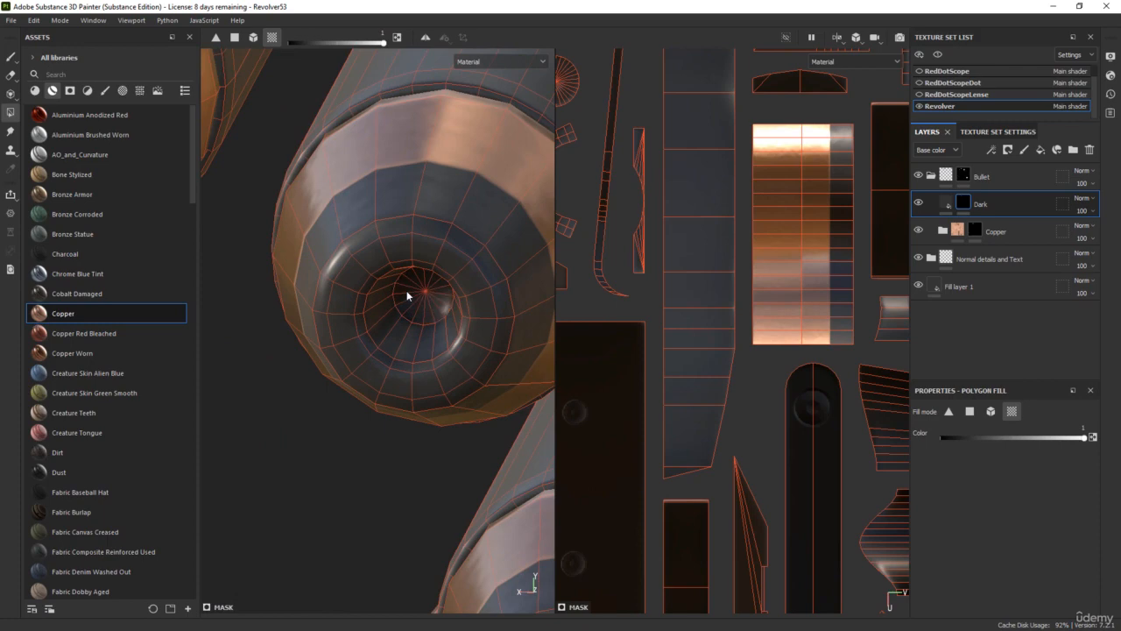
scroll(408, 296, "down", 5)
left_click_drag(408, 293, 448, 240, "alt")
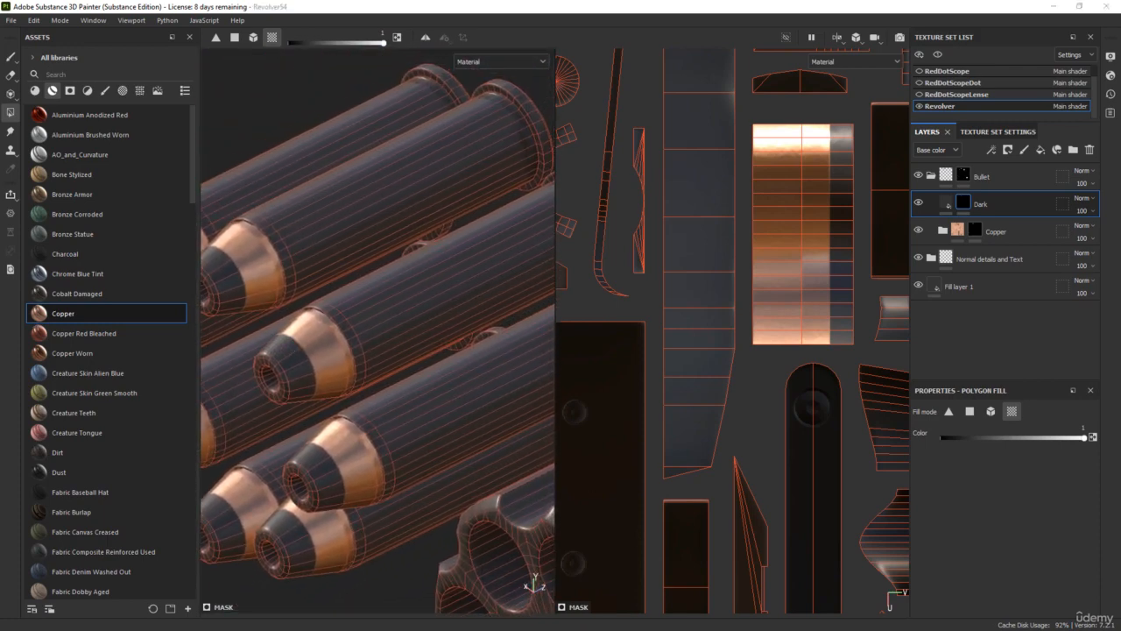
- Compare the painted bullet tips with the 357mag_ref.jpg reference picture and move the picture away again
left_click_drag(1120, 122, 638, 114)
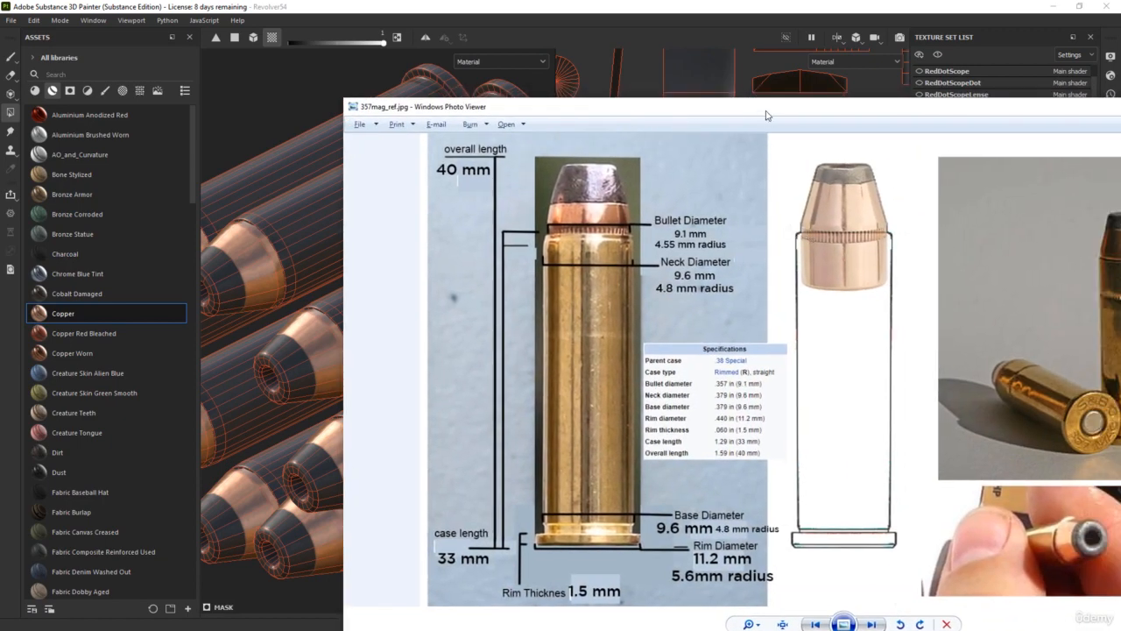
left_click_drag(766, 115, 1120, 115)
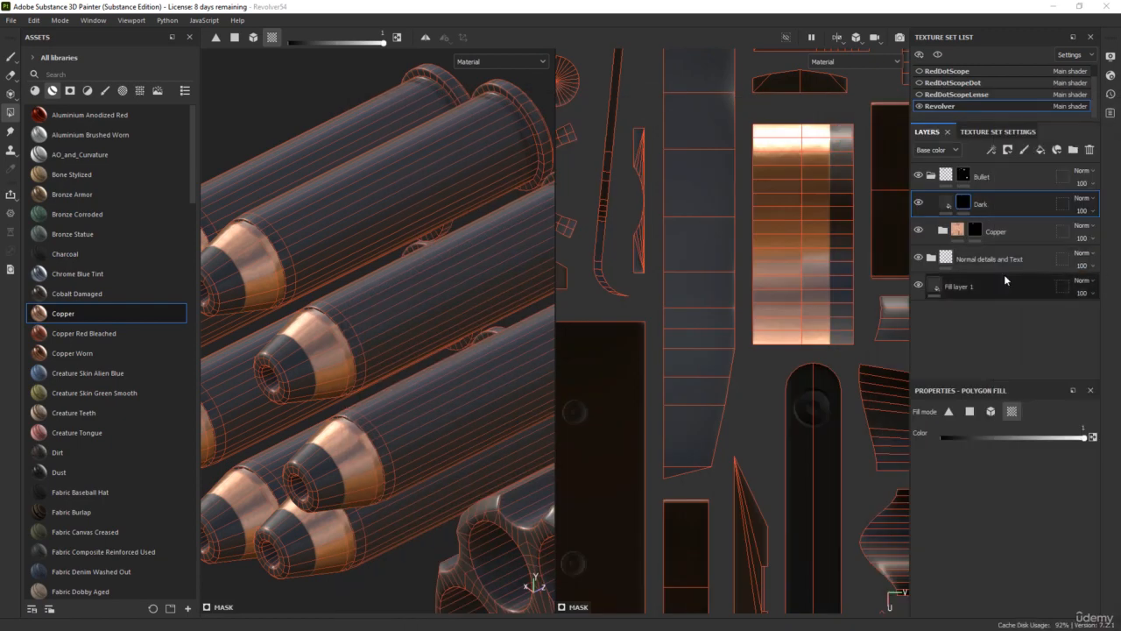
- Duplicate the Lines Rearsight Small folder inside Normal details and Text and rename the copy Lines Bullet
left_click(931, 258)
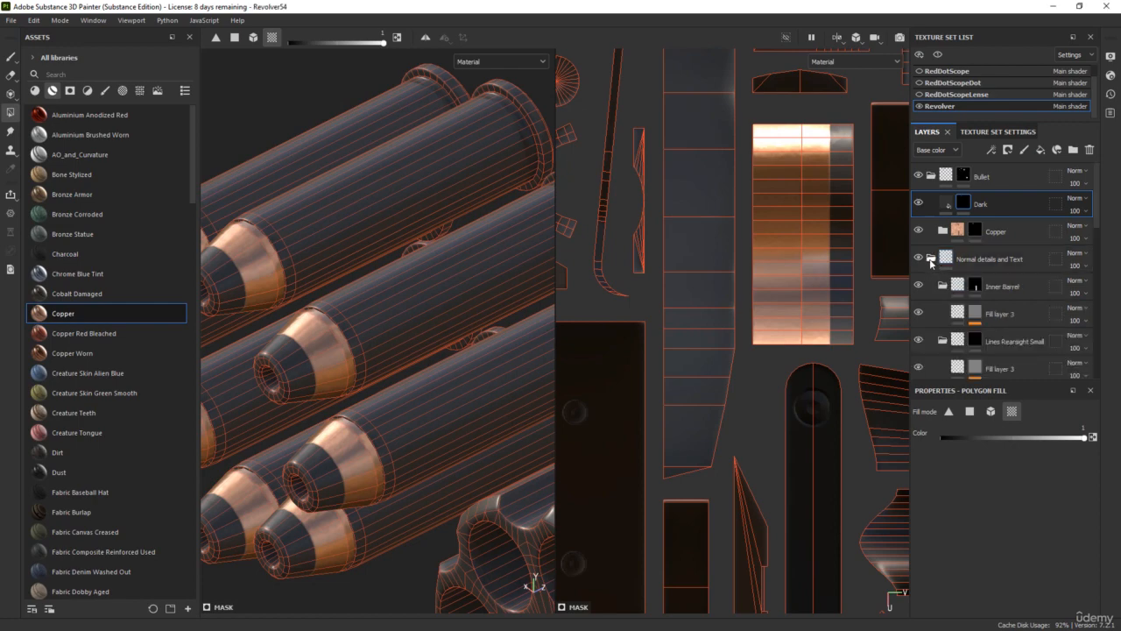
left_click(942, 285)
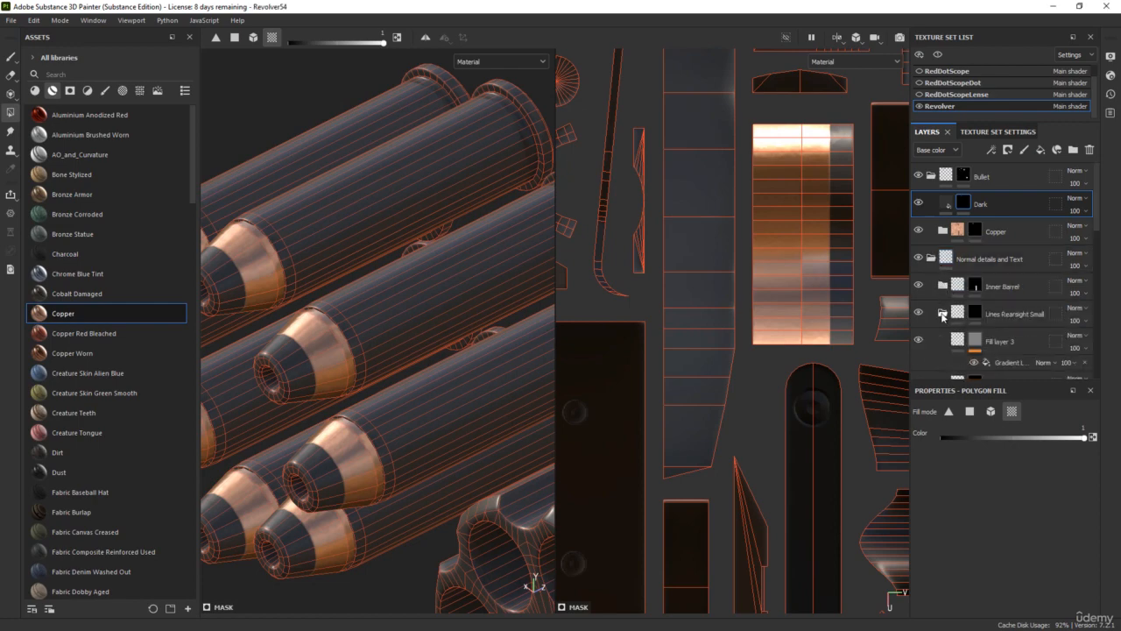
left_click(942, 313)
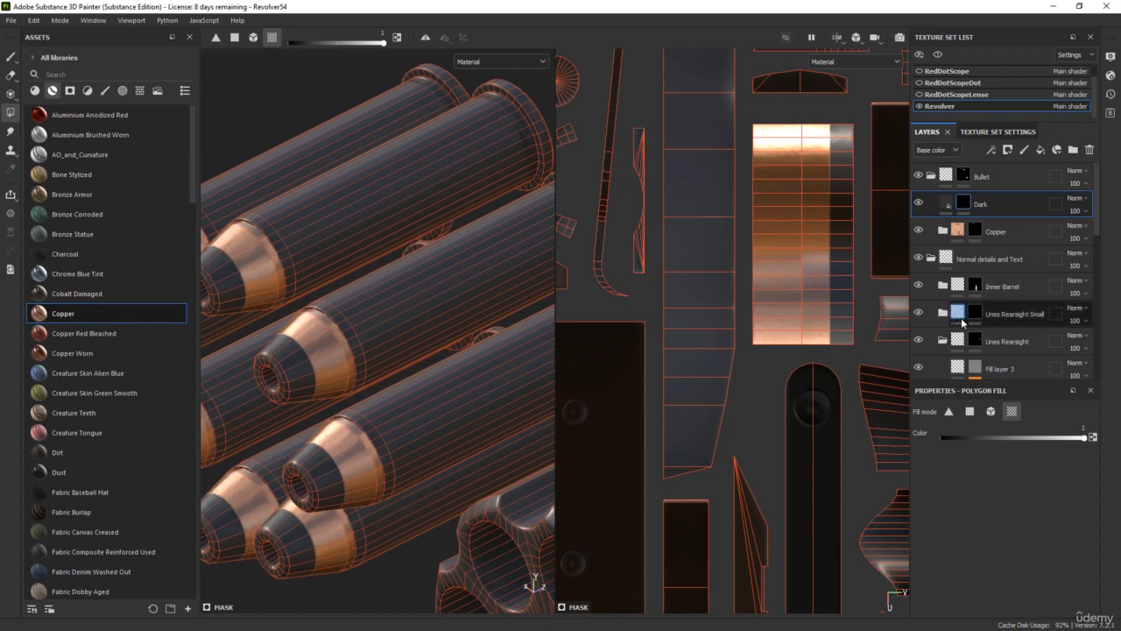
left_click(1009, 316)
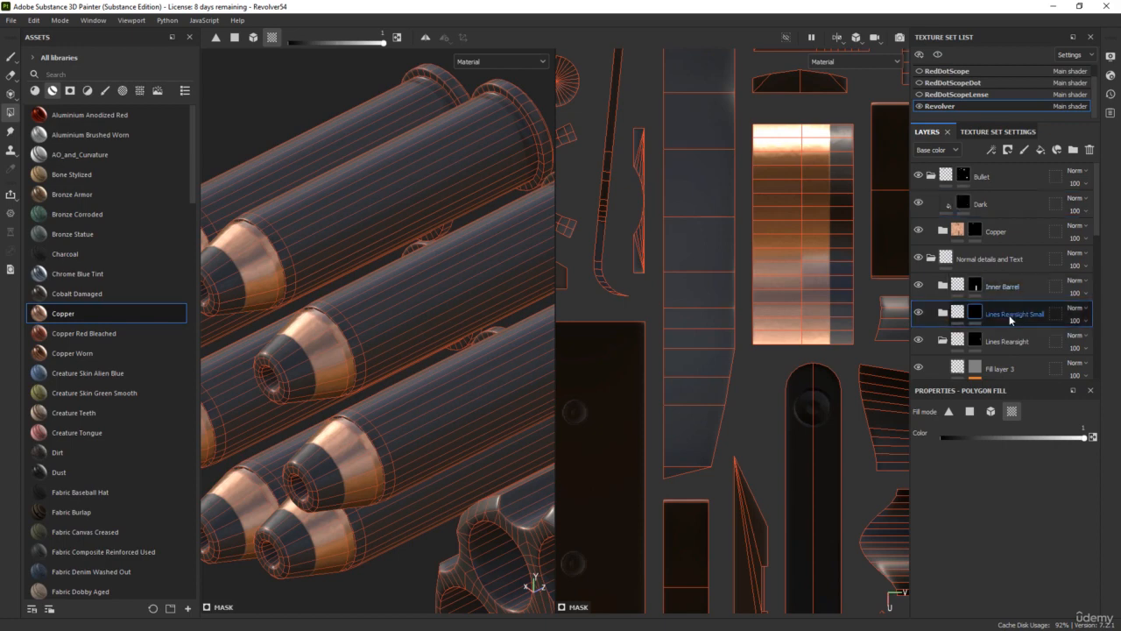
key("ctrl+d")
double_click(1009, 315)
type("Lines Bullet")
key("Return")
- Reset the Lines Bullet folder's mask to black and fill the copper bullet tip's UV shell on it
right_click(974, 315)
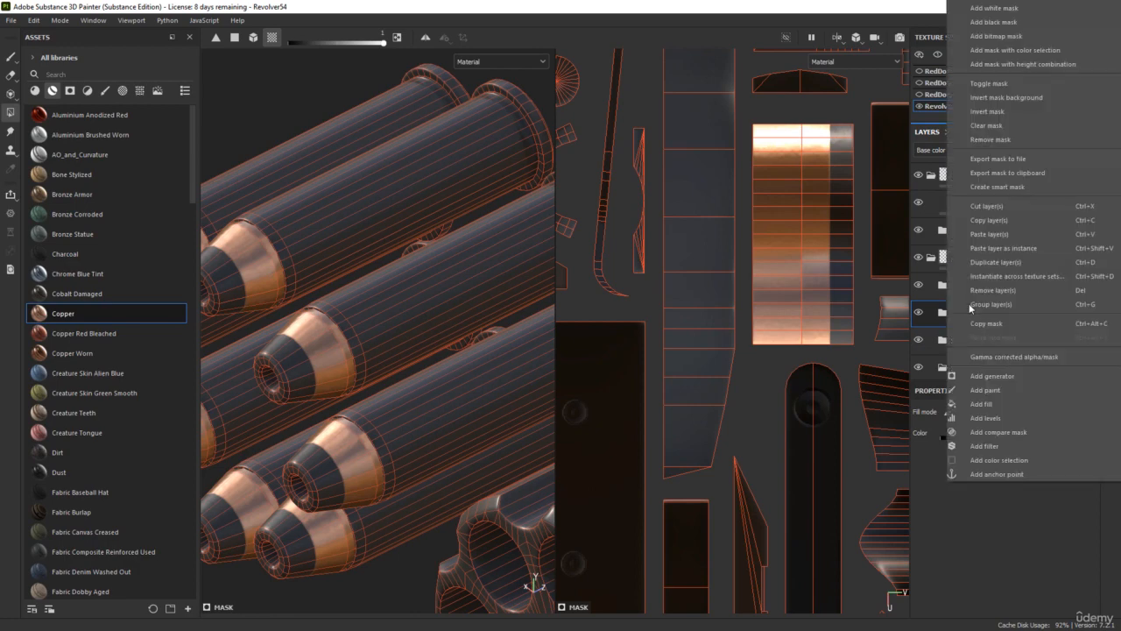
left_click(999, 22)
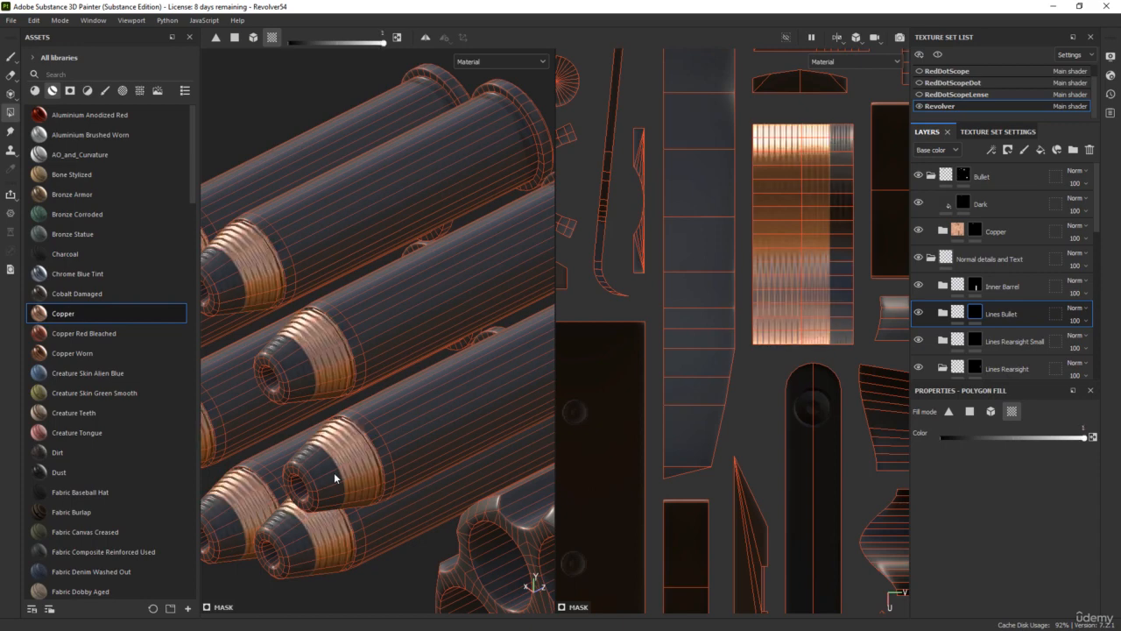
- Set the rotation of the Gradient Linear 3 fill on the Lines Bullet folder's Fill layer 3 mask to 0
left_click(942, 313)
left_click(977, 342)
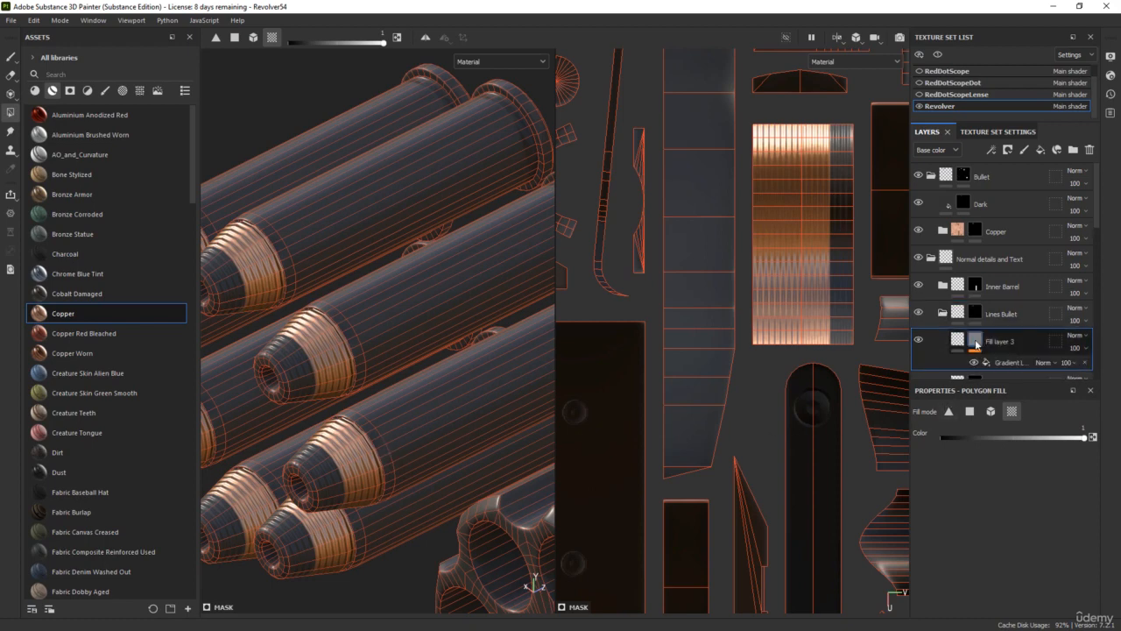
left_click(1009, 365)
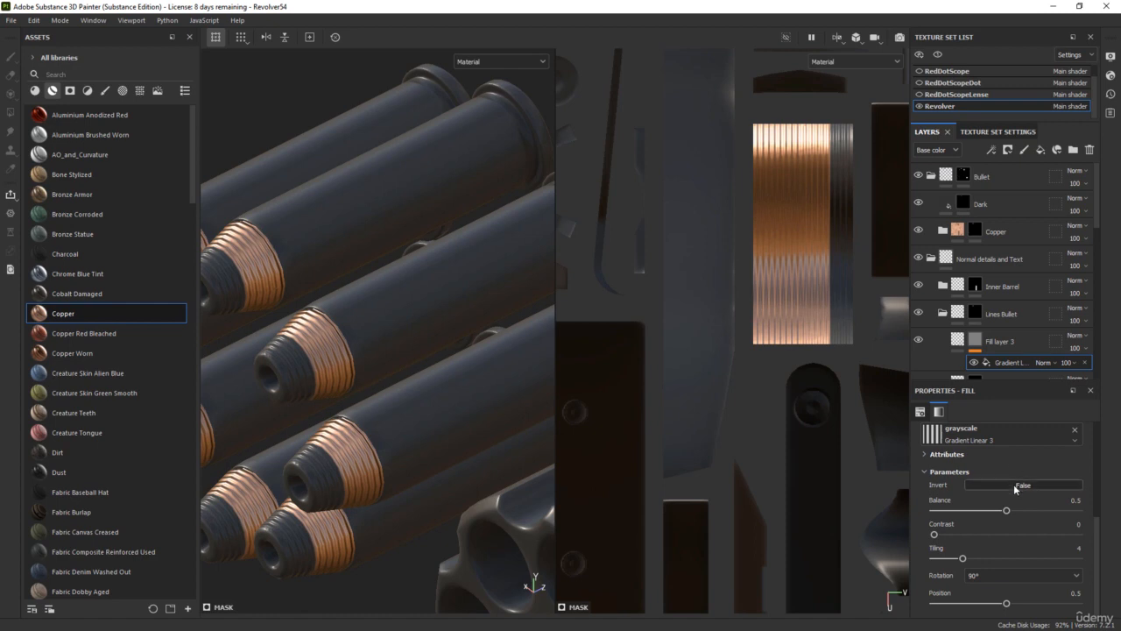
left_click(998, 575)
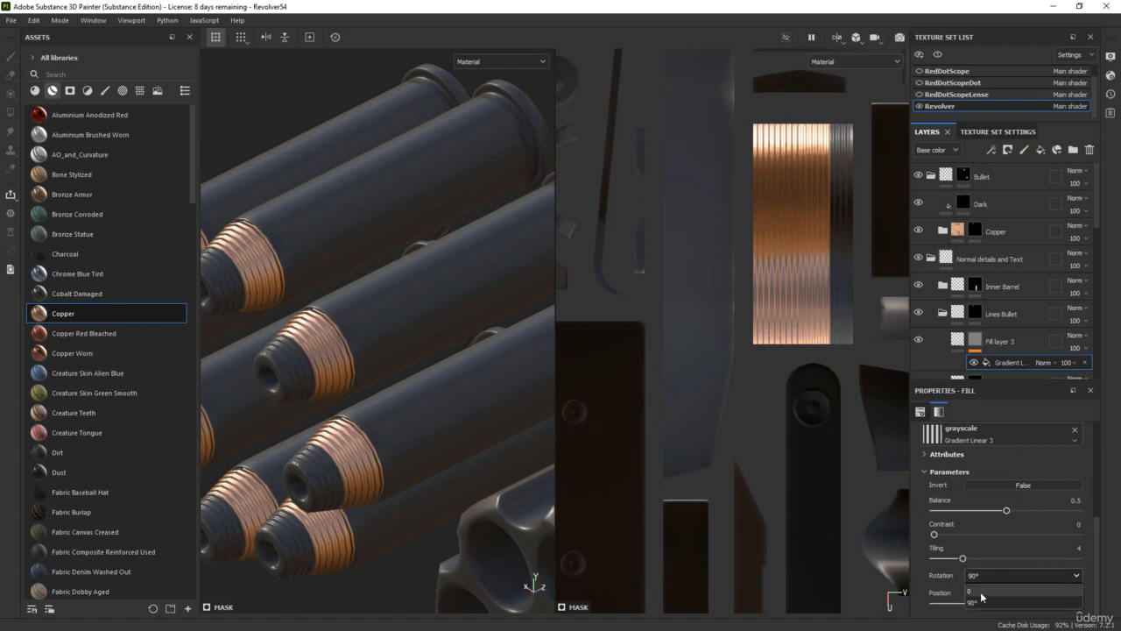
left_click(981, 599)
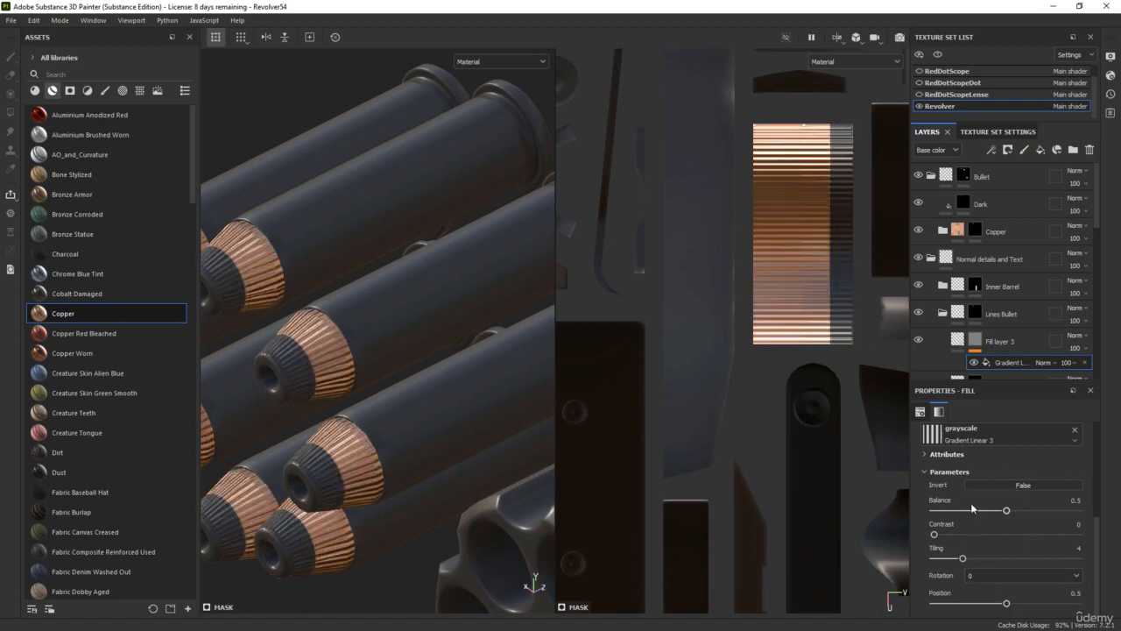
- Erase the lines from the case-side half of the tip shell on the Lines Bullet mask with straight black brush strokes at size 1.09
left_click(975, 312)
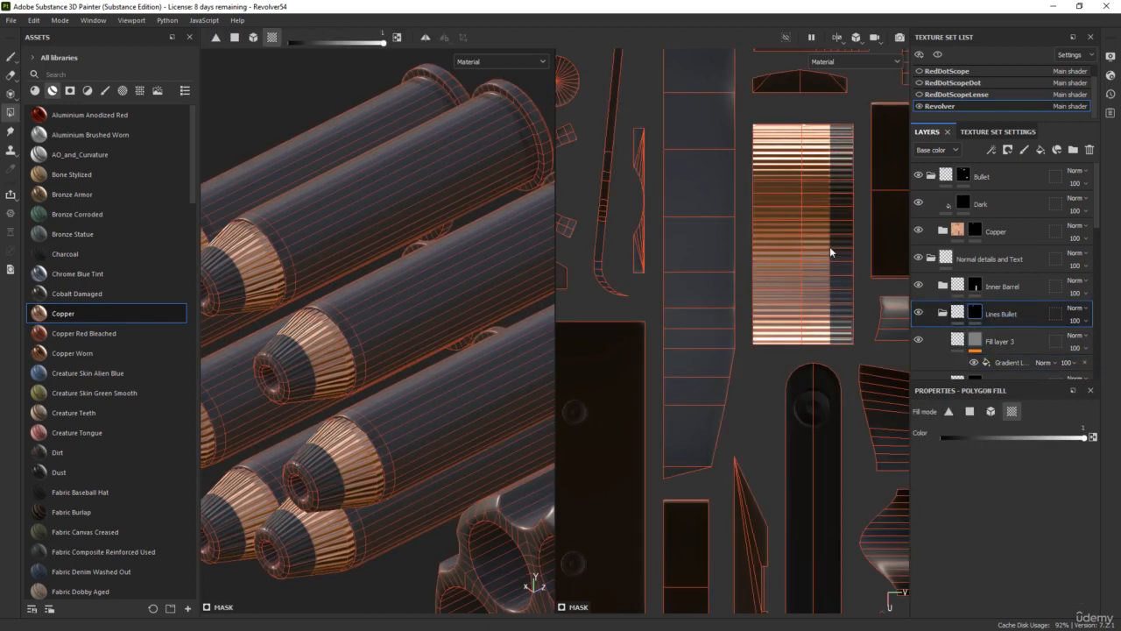
key("1")
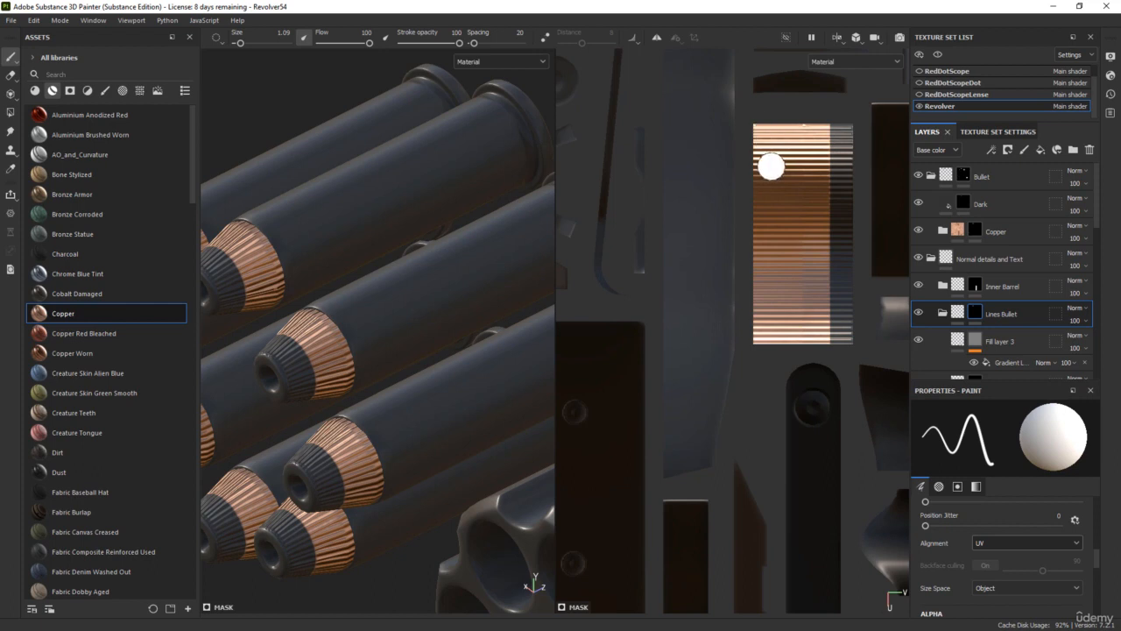
key("x")
left_click(763, 134)
left_click(763, 340, "shift")
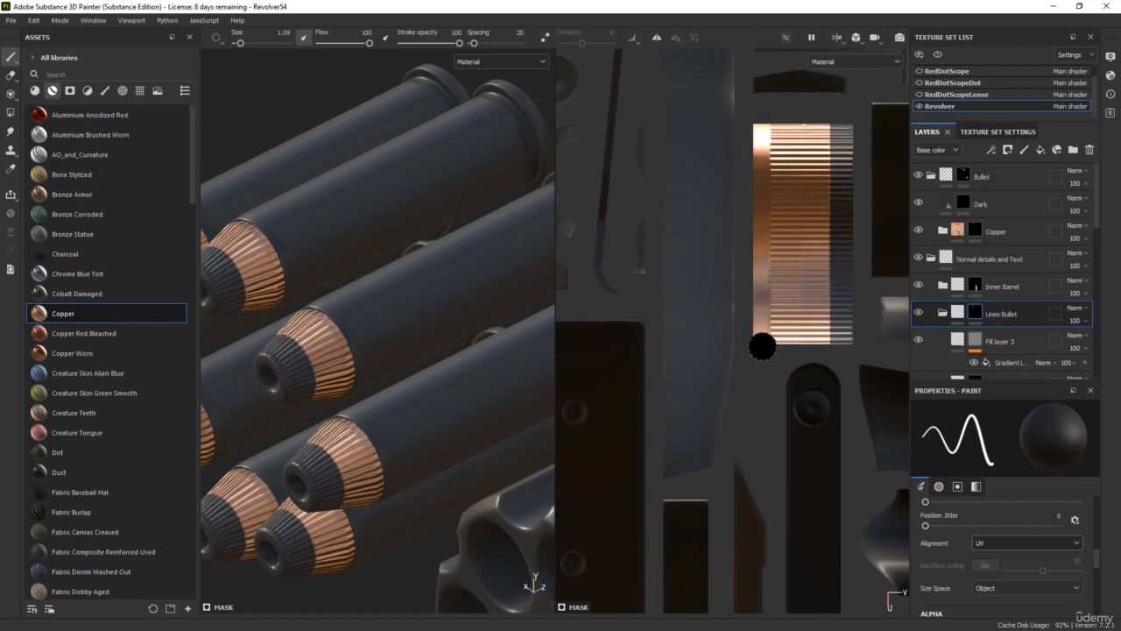
left_click(774, 353)
left_click(772, 133, "shift")
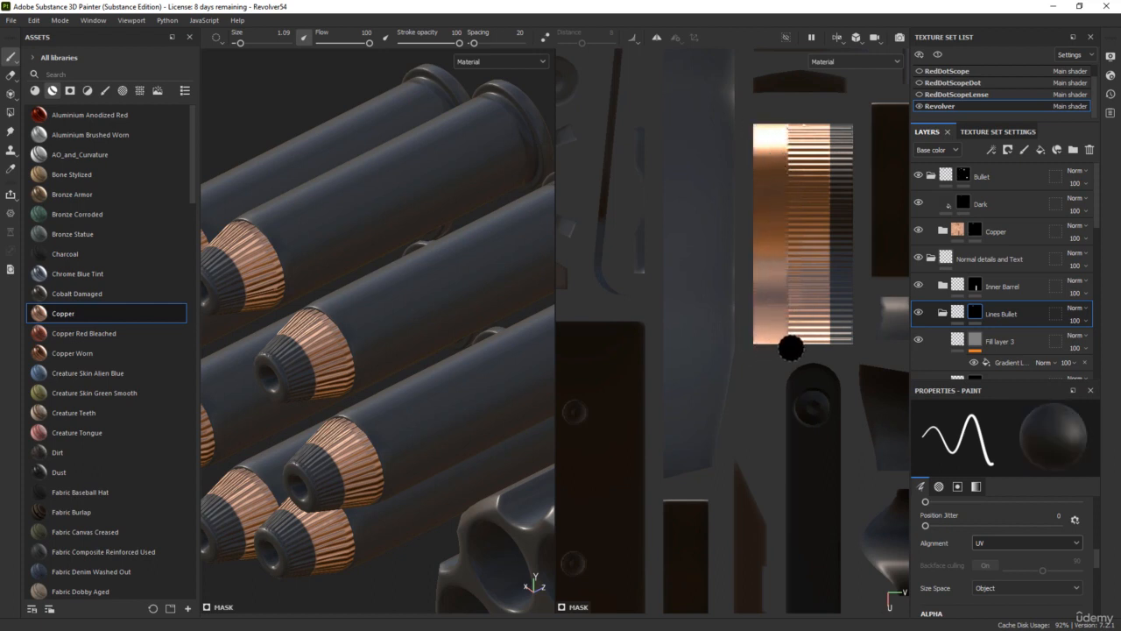
left_click(791, 355)
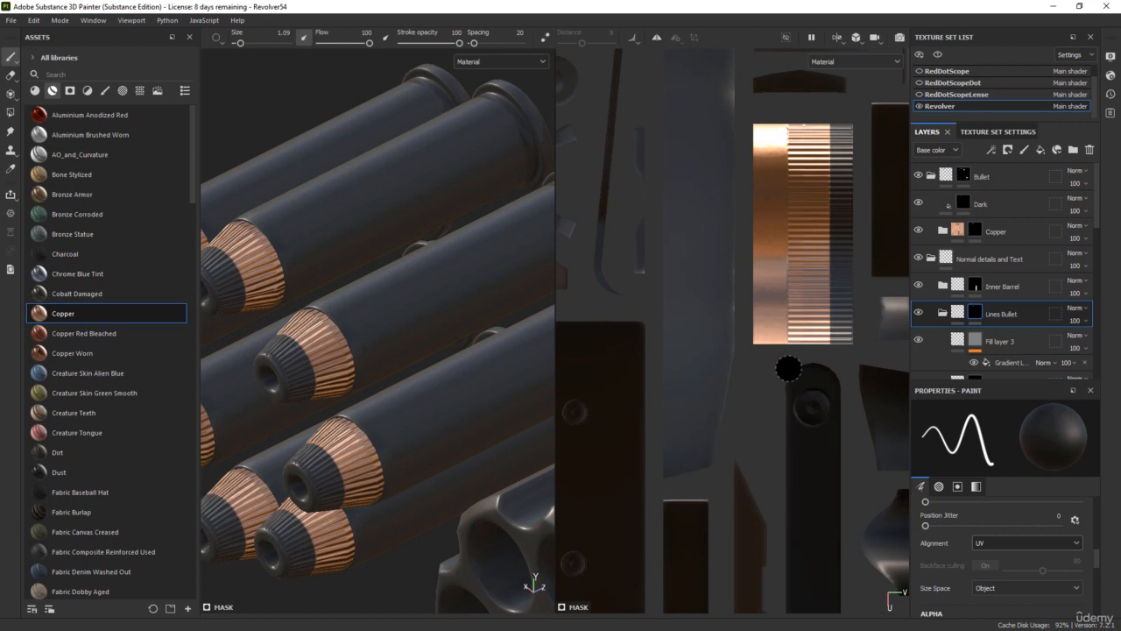
left_click(789, 123, "shift")
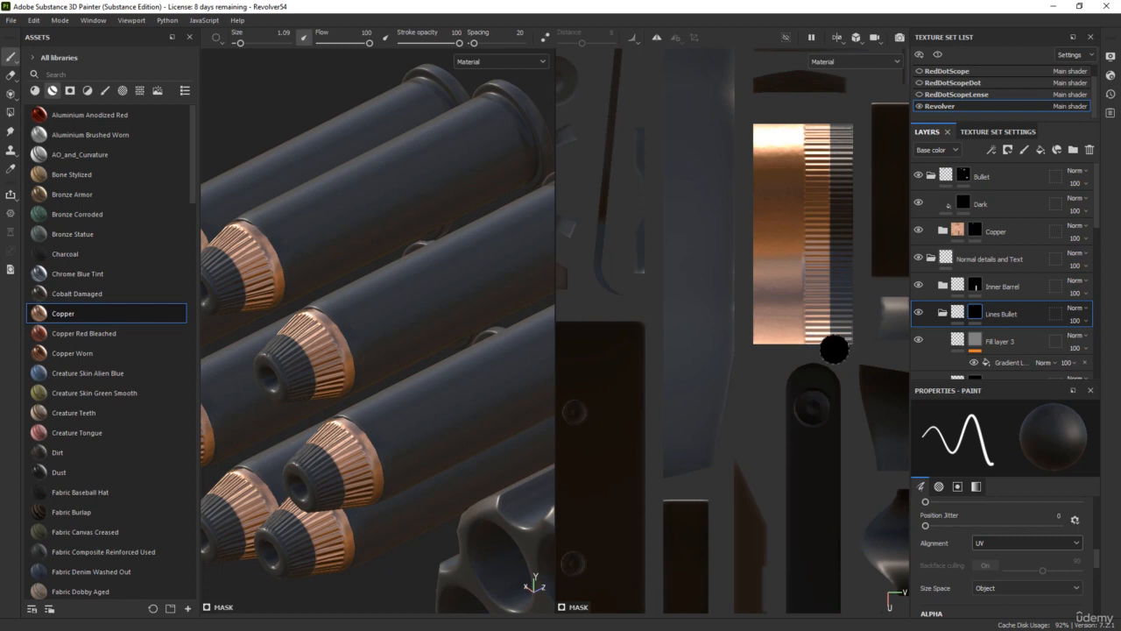
- Paint a narrow strip of lines back along the erased edge with a straight white stroke at brush size 0.68
key("x")
right_click_drag(808, 357, 805, 357, "ctrl")
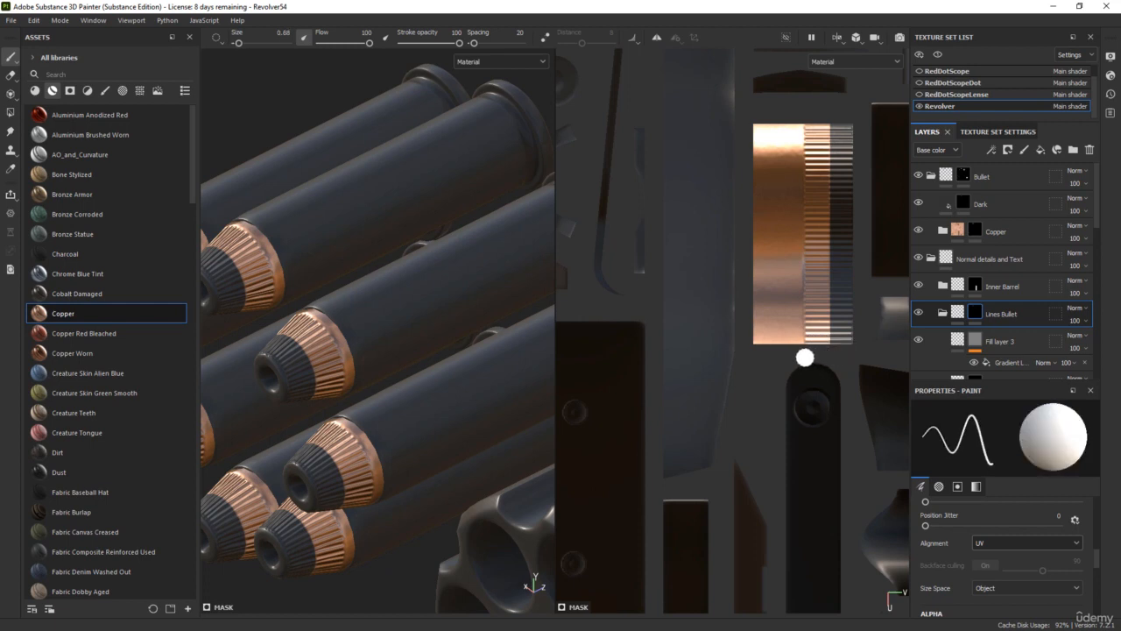
left_click(804, 358)
left_click(802, 112, "shift")
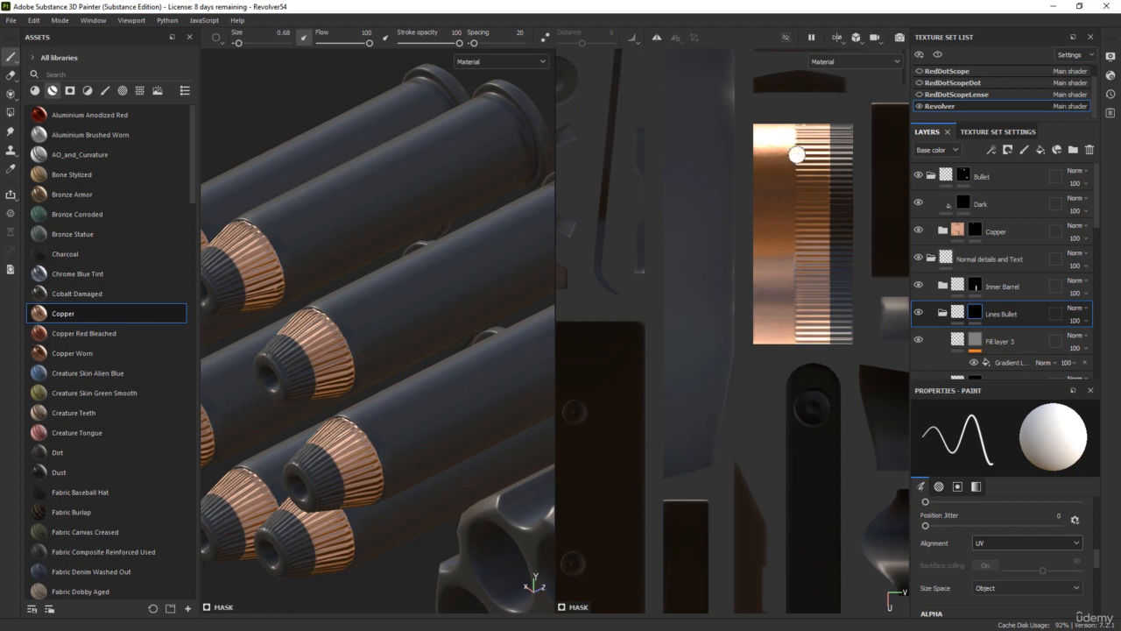
- Erase the nose-side lines on the Lines Bullet mask with black strokes at sizes 1.35, 0.71 and 0.53, leaving a narrow band at mid-shell
right_click_drag(801, 353, 880, 356, "ctrl")
key("x")
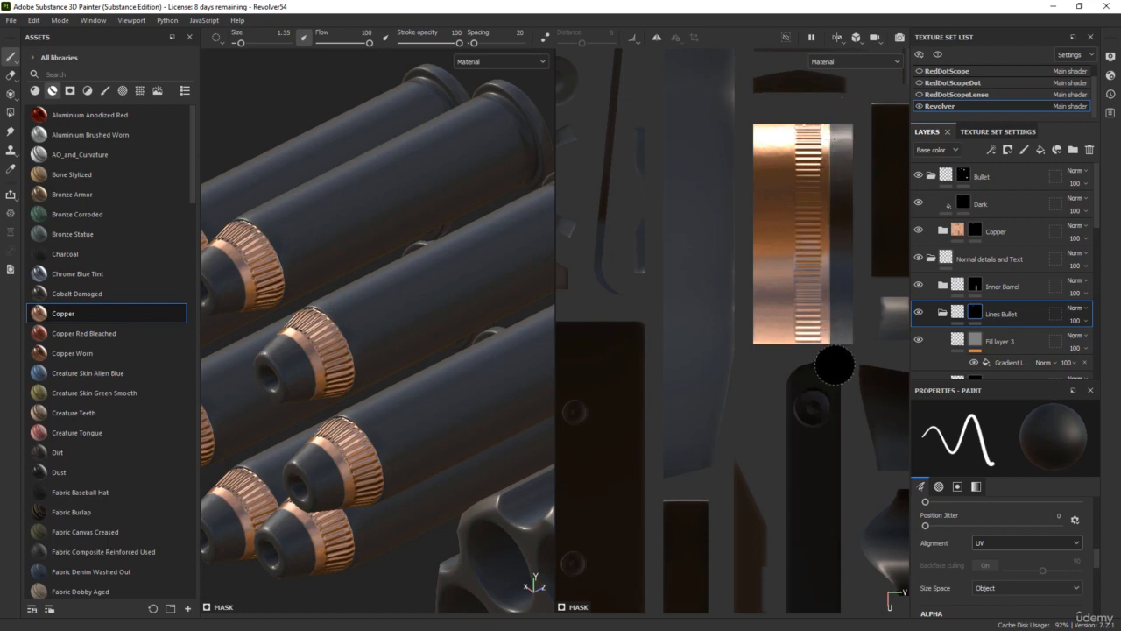
right_click_drag(831, 363, 814, 363, "ctrl")
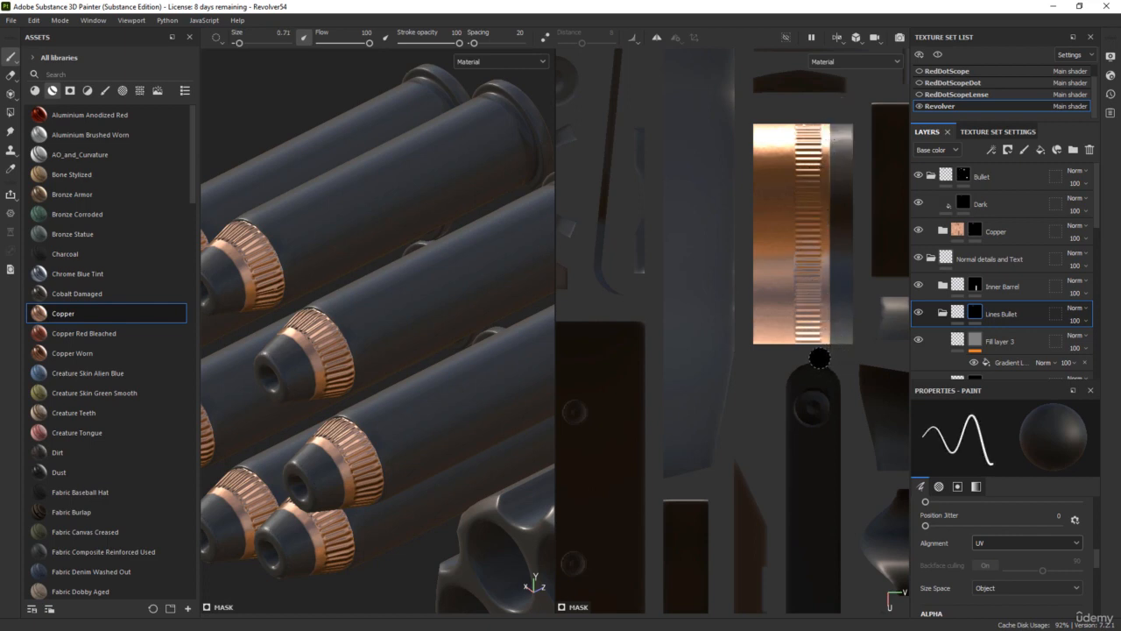
left_click(820, 358)
left_click(831, 112, "ctrl+shift")
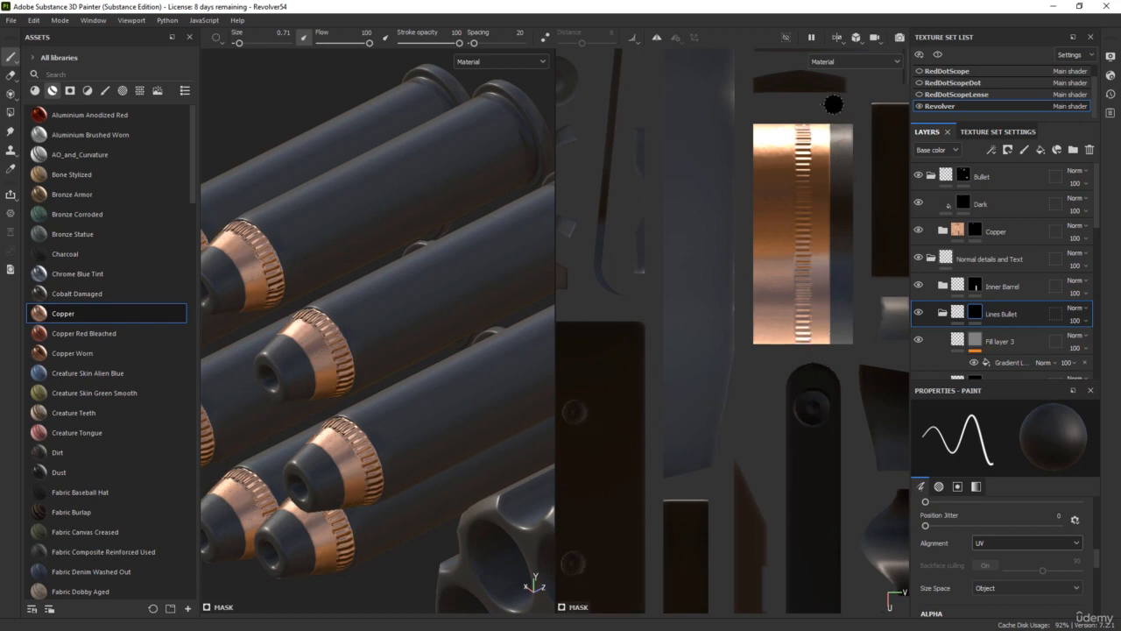
key("bracketleft")
key("bracketleft")
left_click(817, 355)
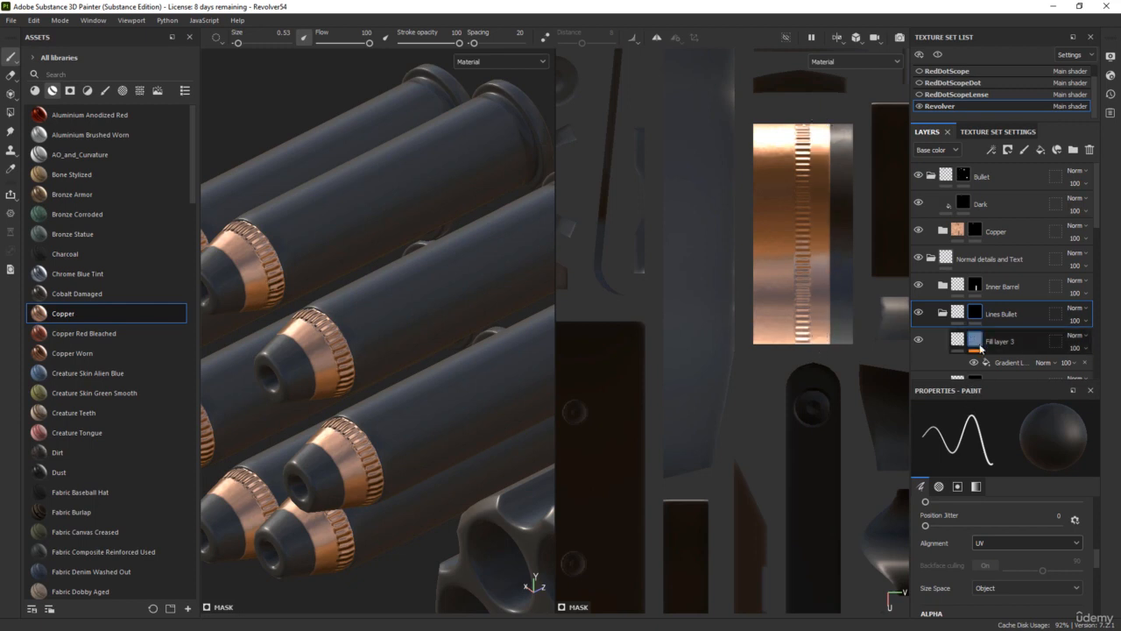
- Set the Lines Bullet gradient's tiling to 6 and Fill layer 3's height to -0.0350
left_click(1006, 364)
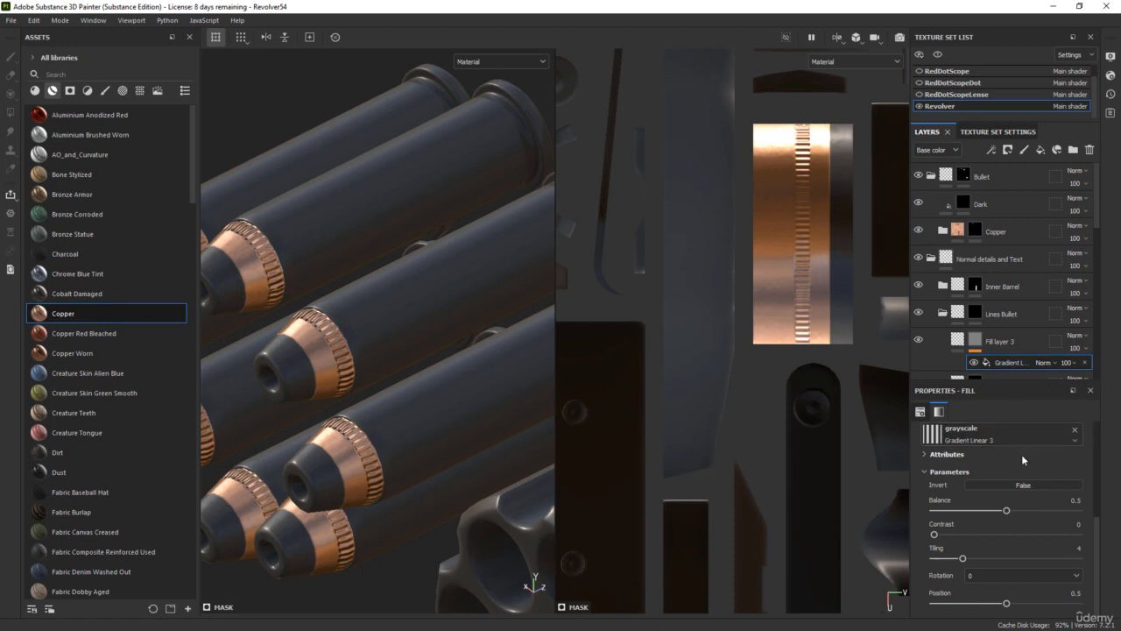
left_click(1078, 547)
type("6")
key("Return")
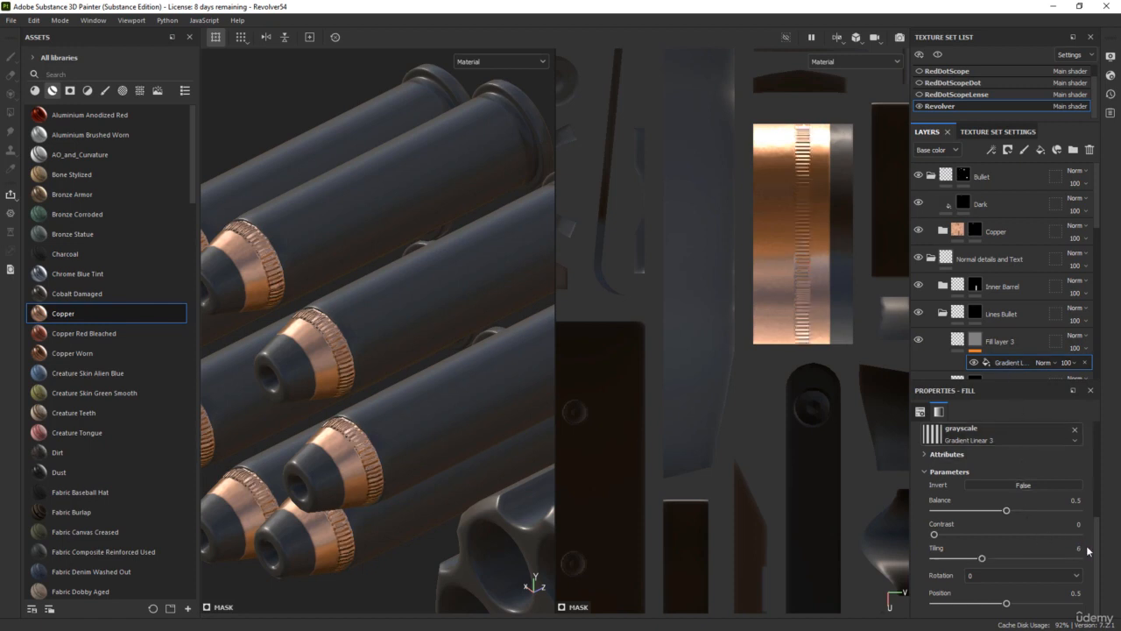
left_click(958, 341)
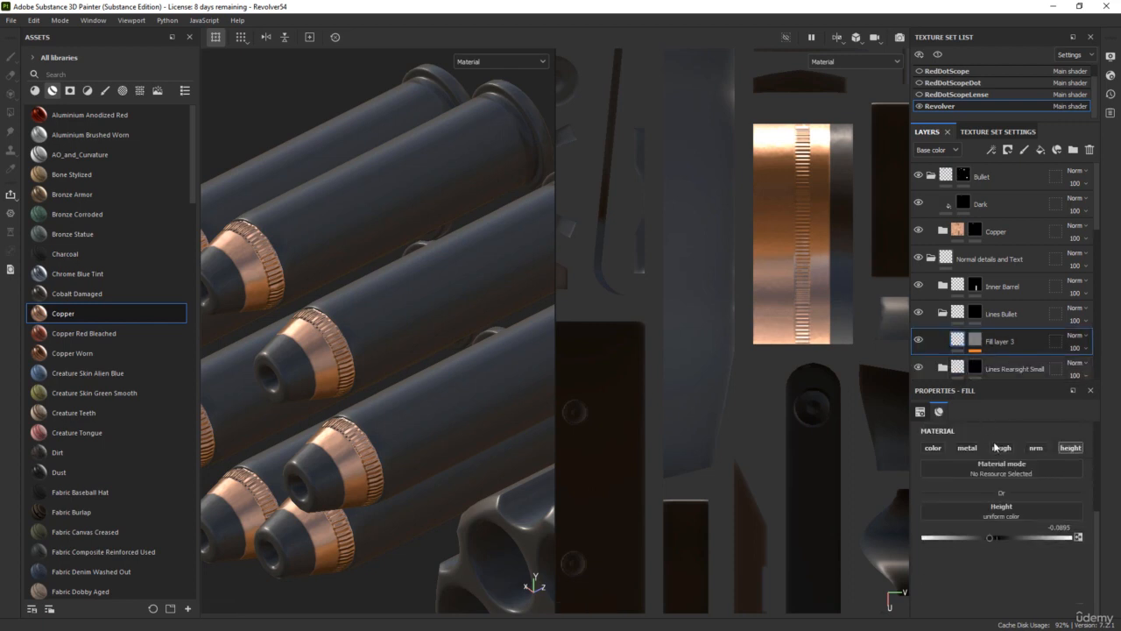
left_click_drag(992, 538, 995, 539)
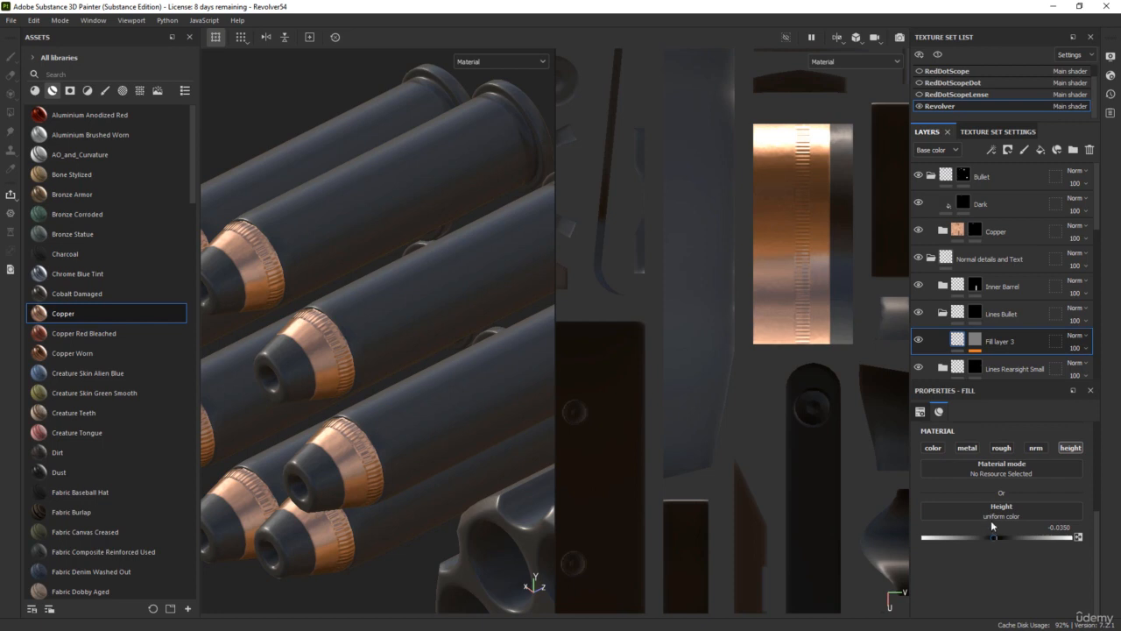
- Touch up the line band's nose-side edge on the Lines Bullet mask and check the bullets in the 3D-only view
left_click(975, 312)
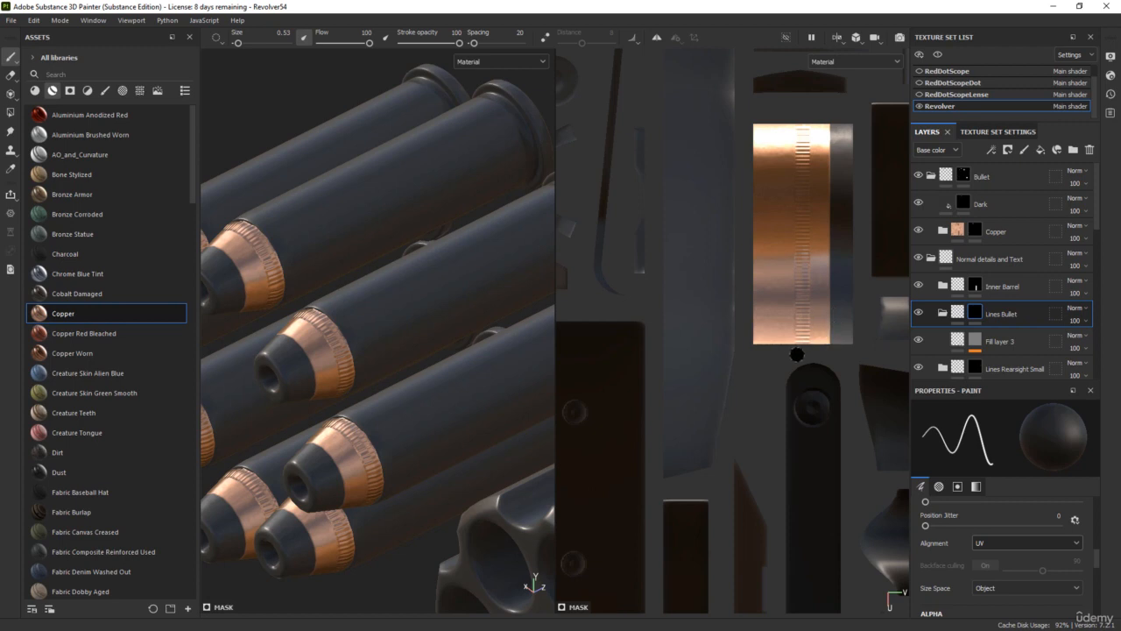
left_click(815, 351)
key("F2")
left_click_drag(601, 281, 611, 257, "alt")
middle_click_drag(610, 257, 505, 330, "alt")
scroll(543, 341, "up", 3)
left_click_drag(546, 342, 541, 364, "alt")
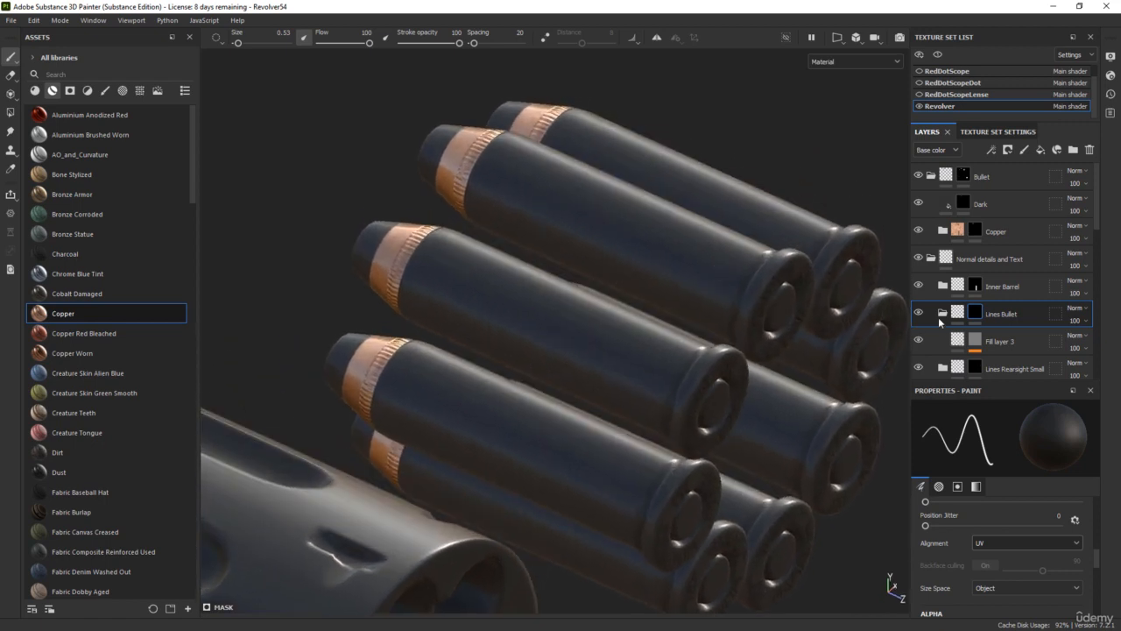
left_click(941, 316)
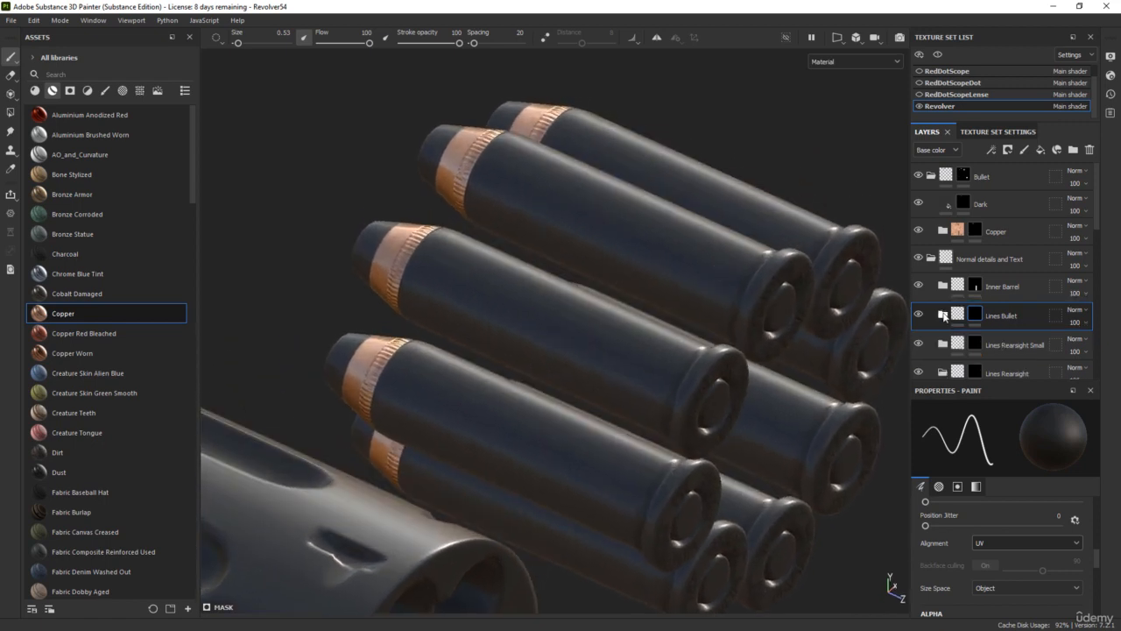
- Find the Brass Pure material and add it as a layer above Dark in the Bullet folder
left_click(1021, 205)
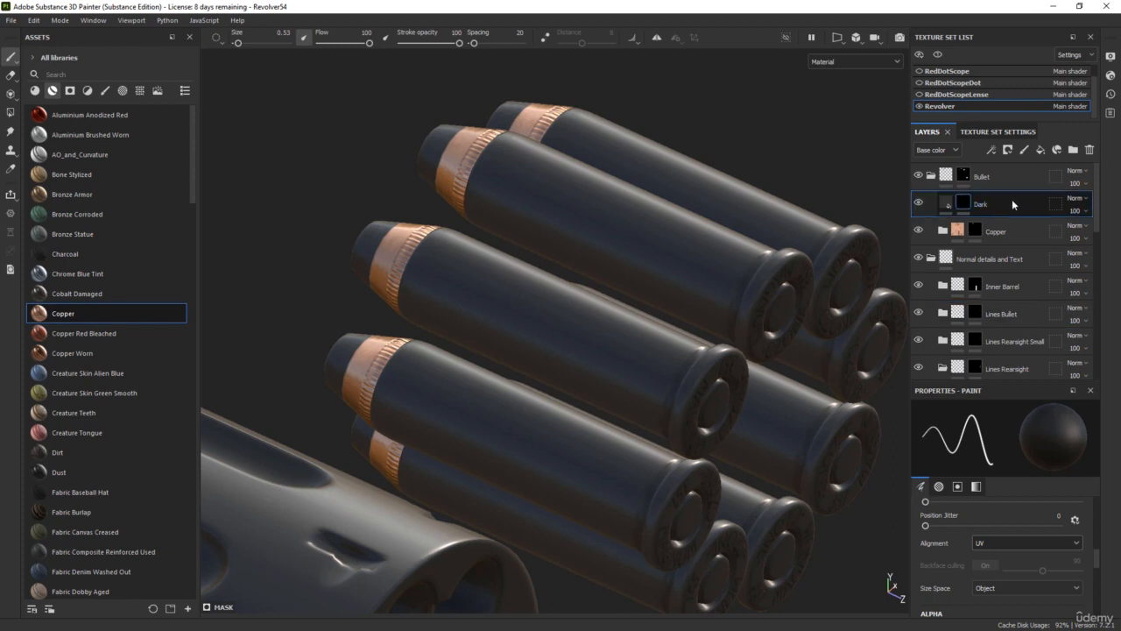
left_click(36, 91)
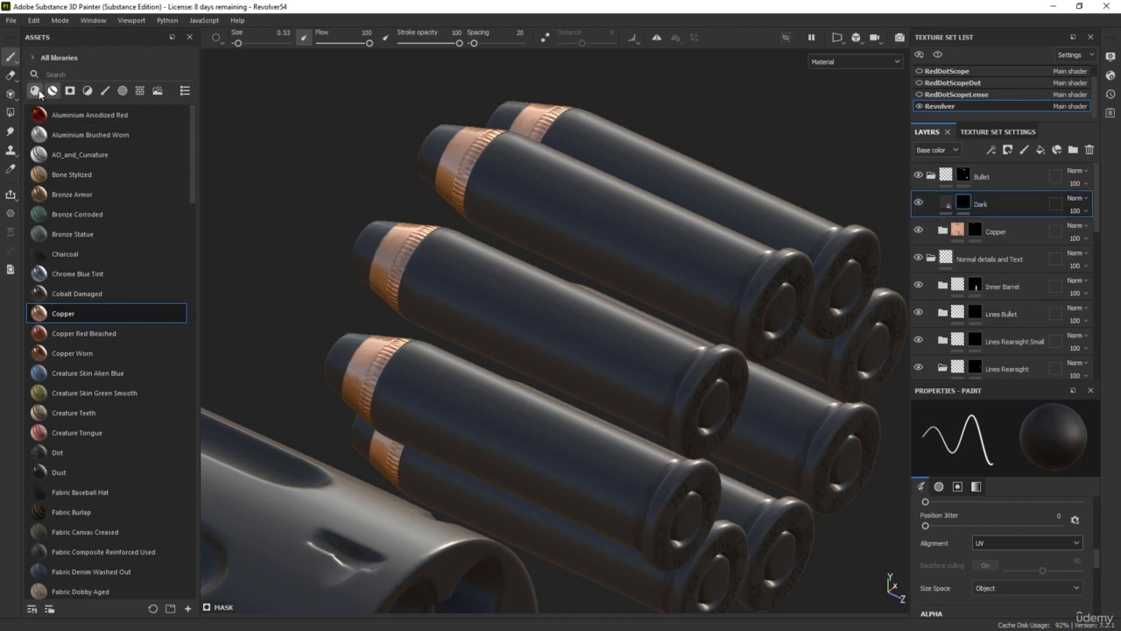
type("brass")
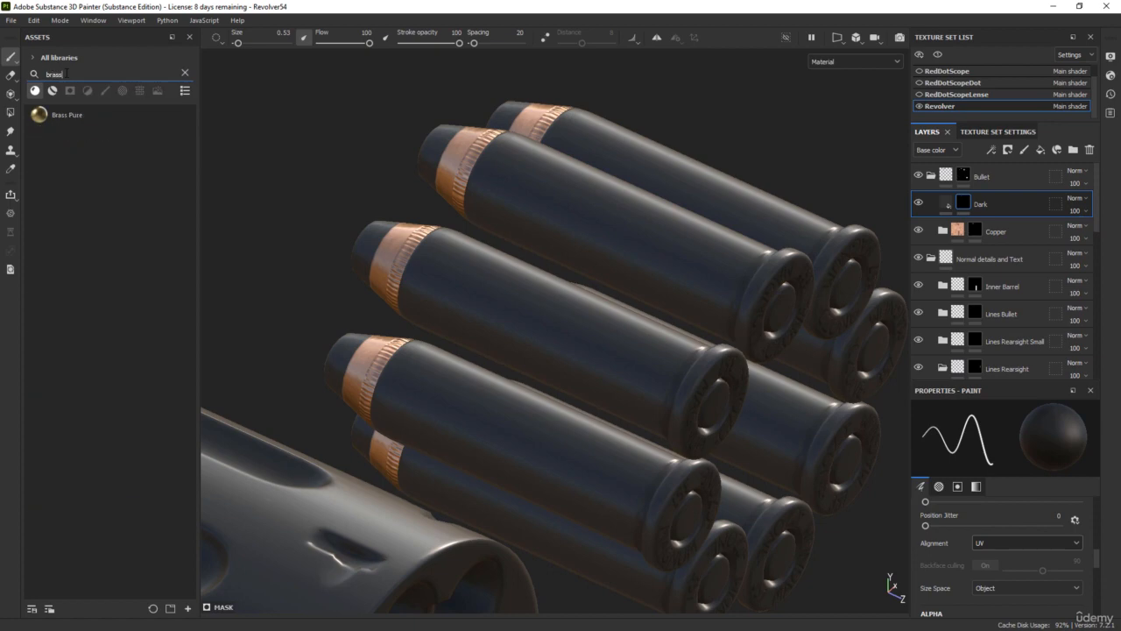
left_click_drag(65, 112, 968, 201)
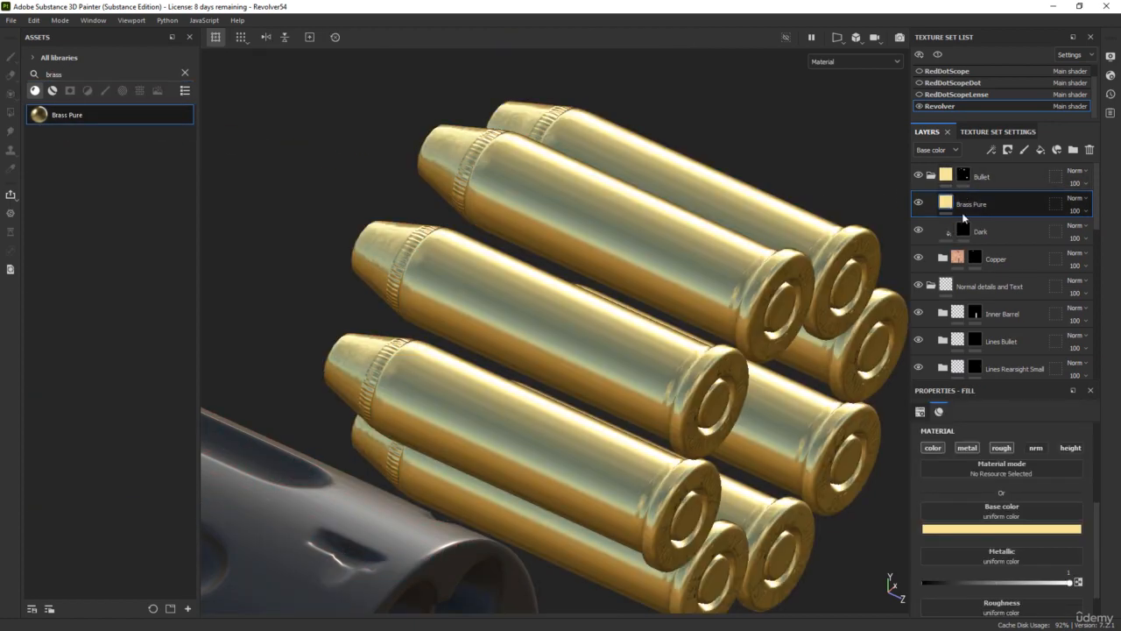
- Add a black mask to the Brass Pure layer and fill the bullet cases on it using Polygon Fill in UV chunk mode
right_click(946, 205)
left_click(1000, 219)
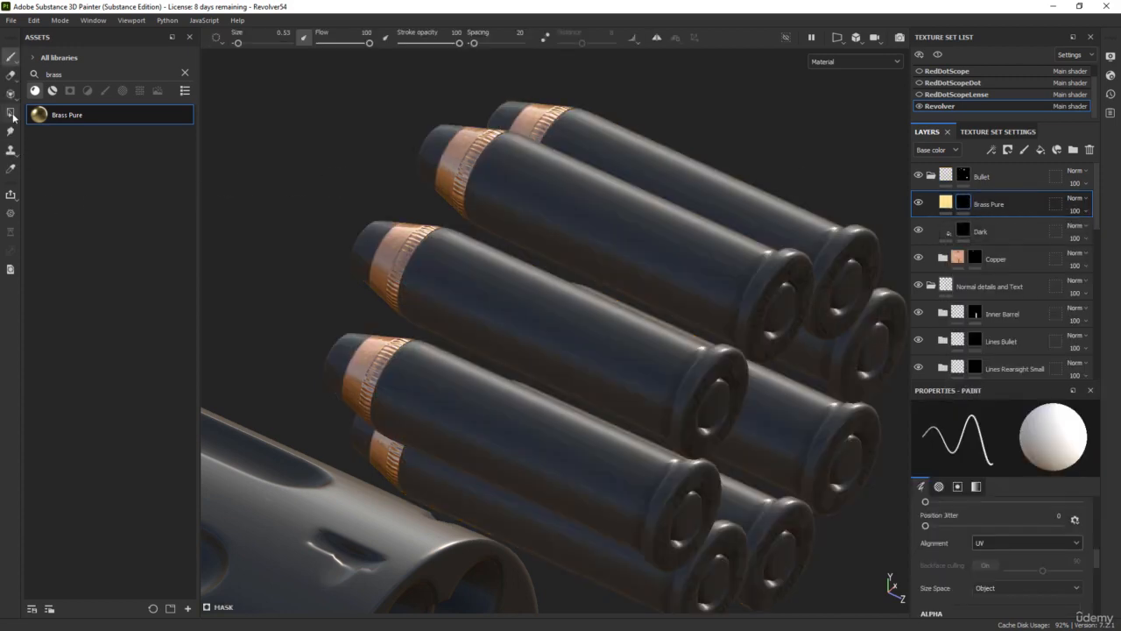
left_click(10, 112)
left_click(830, 266)
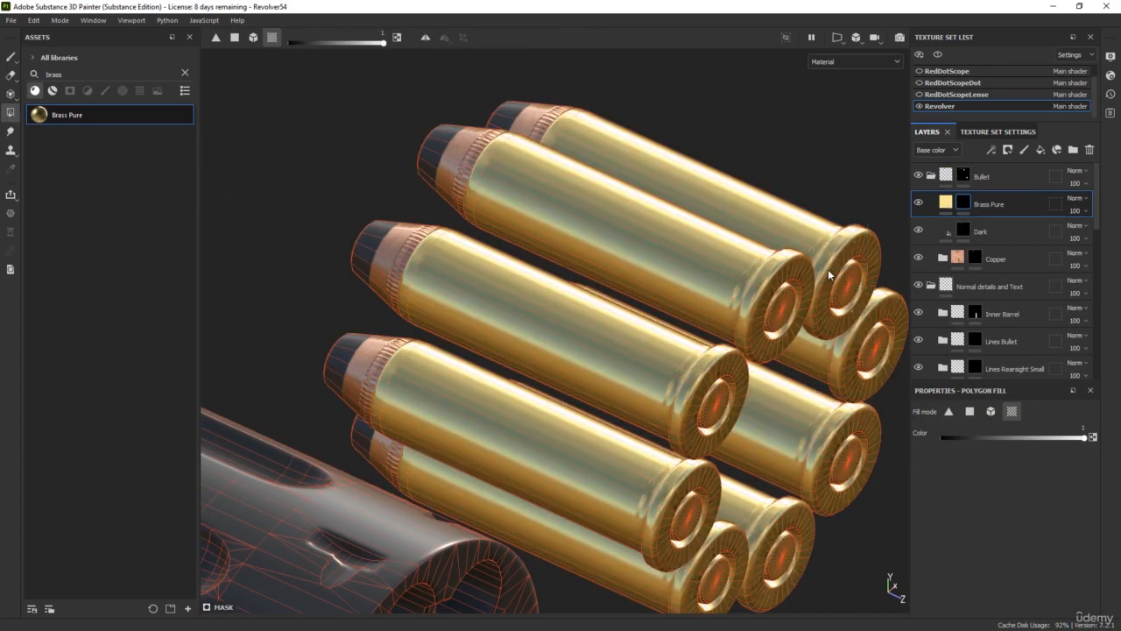
- Search the smart materials for steel and add Steel above Brass Pure in the Bullet folder
left_click_drag(803, 276, 697, 297, "alt")
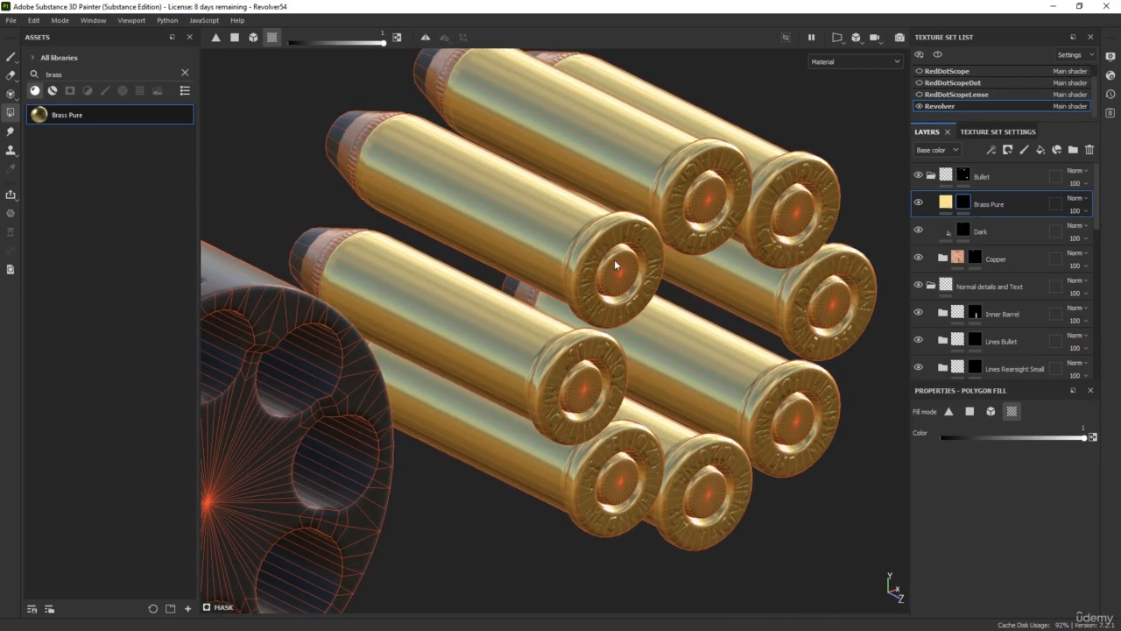
left_click(53, 91)
double_click(68, 75)
type("ste")
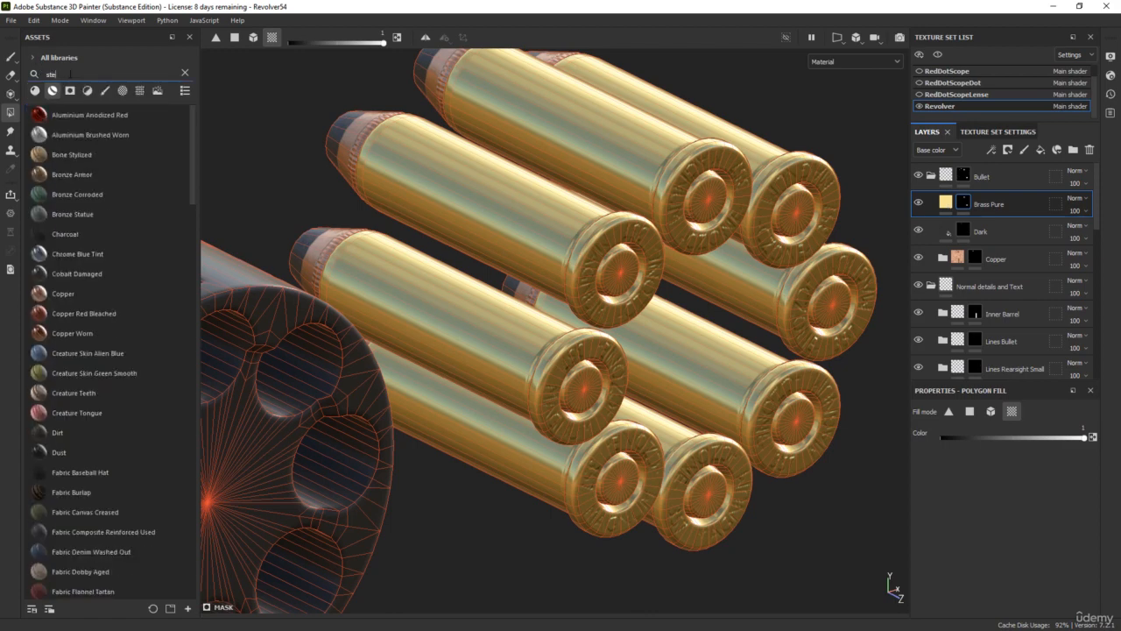
type("el")
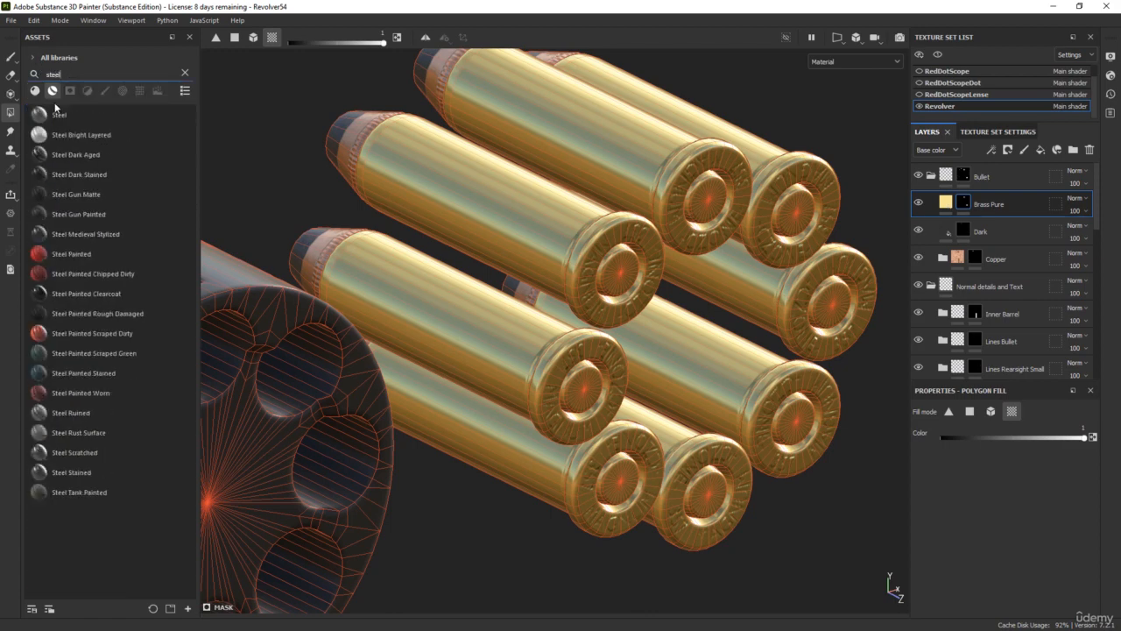
left_click_drag(55, 107, 983, 187)
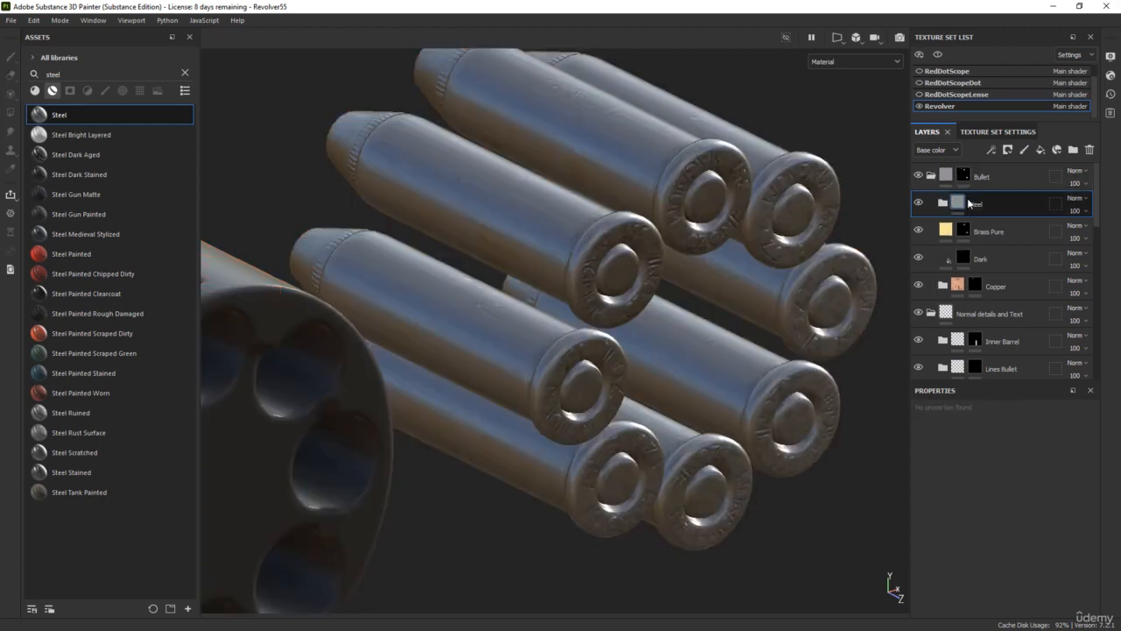
- Lighten the base color of the Base layer inside the Steel folder to b3b7bc
left_click(941, 204)
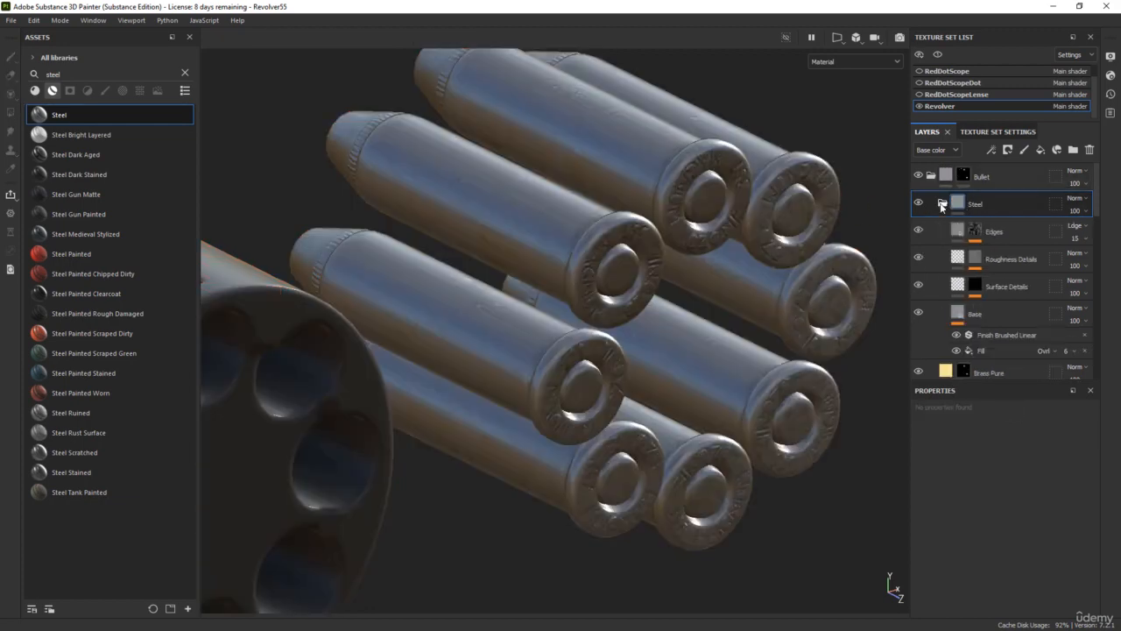
left_click(957, 312)
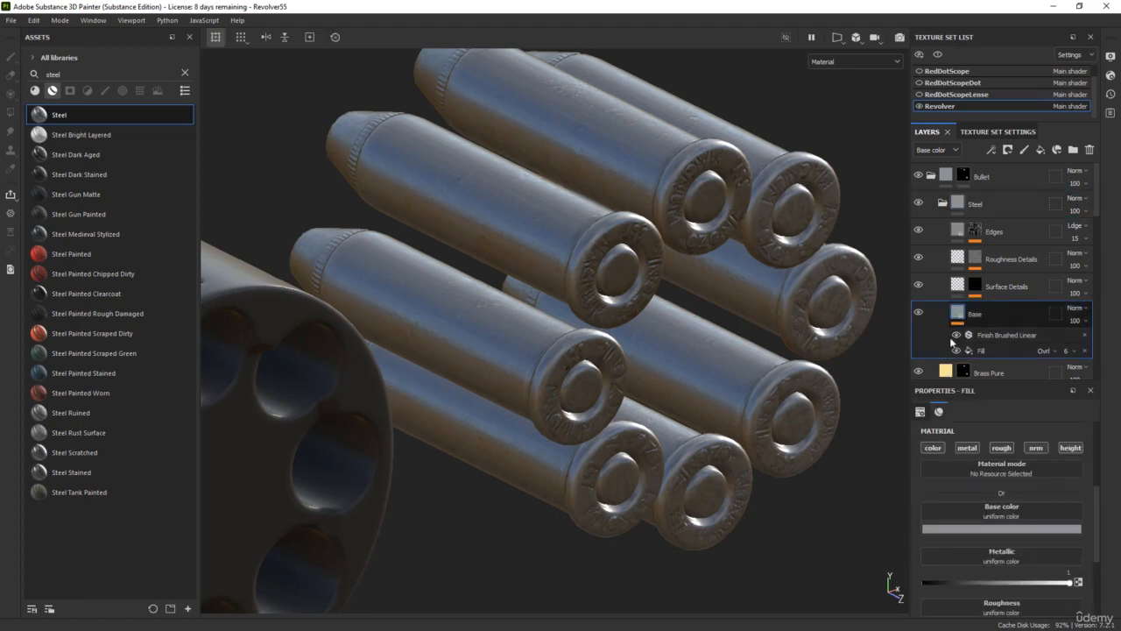
left_click(1000, 527)
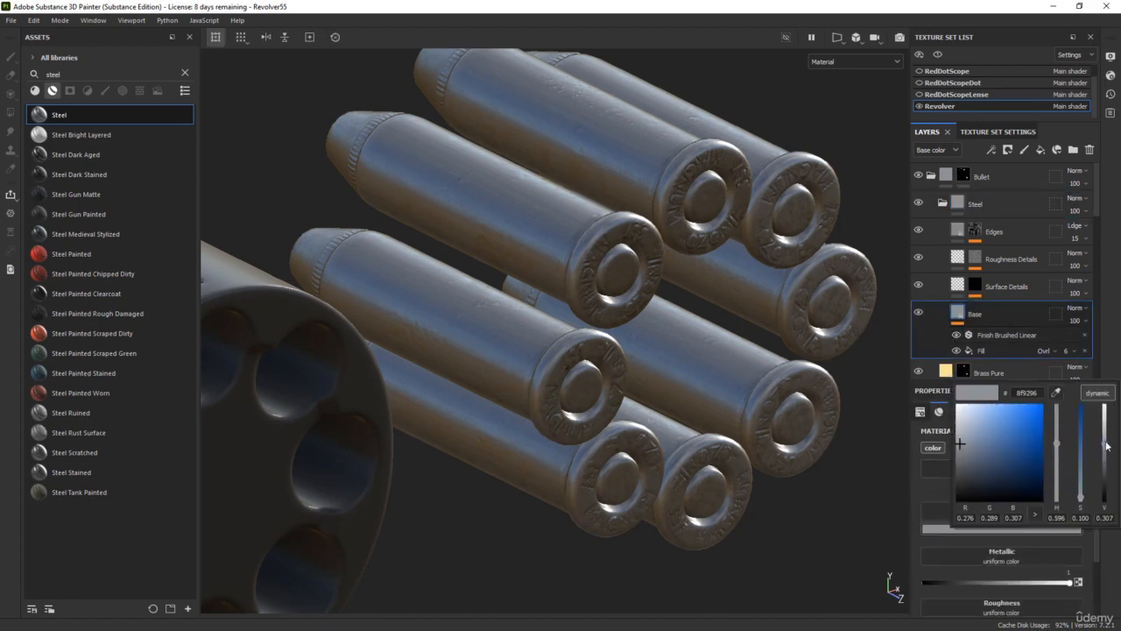
left_click_drag(1106, 445, 1107, 432)
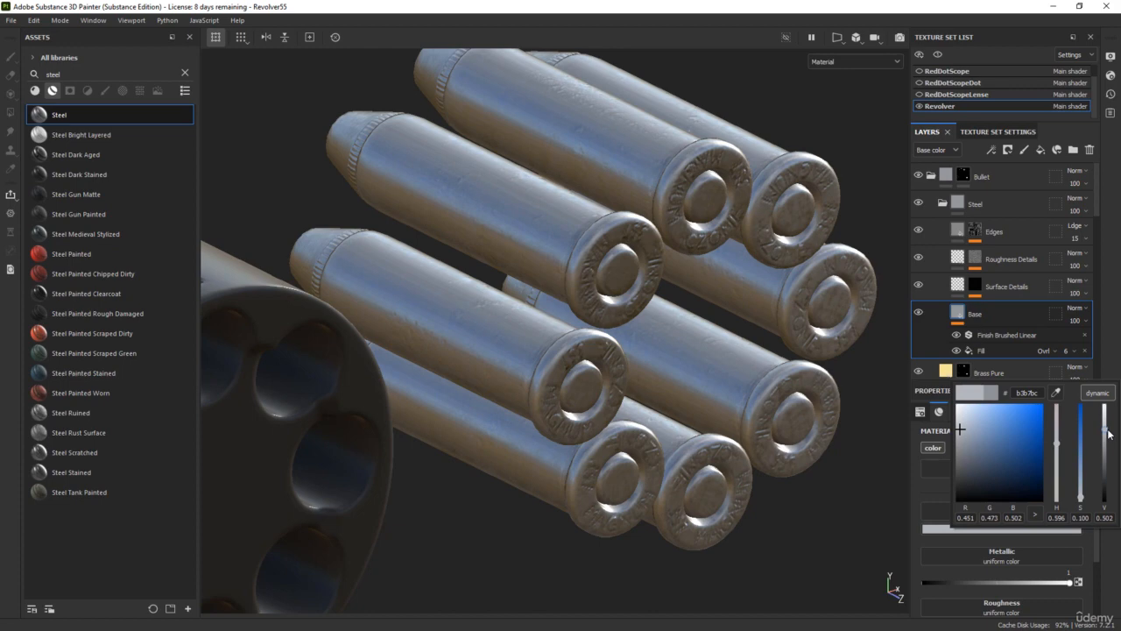
- Add a black mask to the Steel folder, fill the bullets' round primers on it, and compare with the .357 reference photo
left_click(960, 205)
right_click(974, 206)
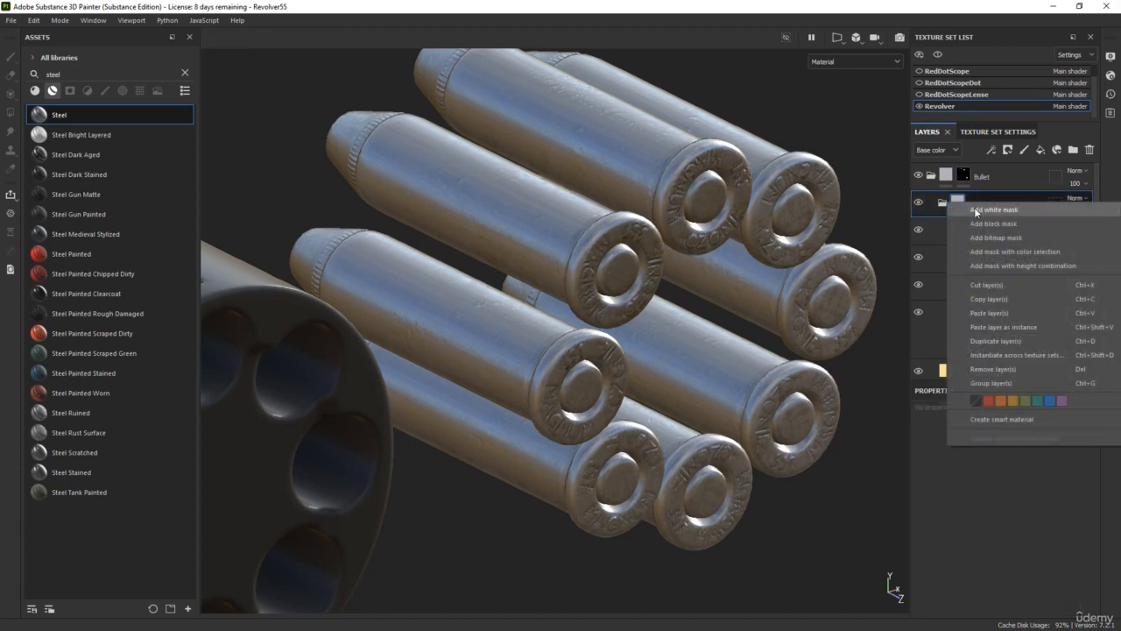
key("Escape")
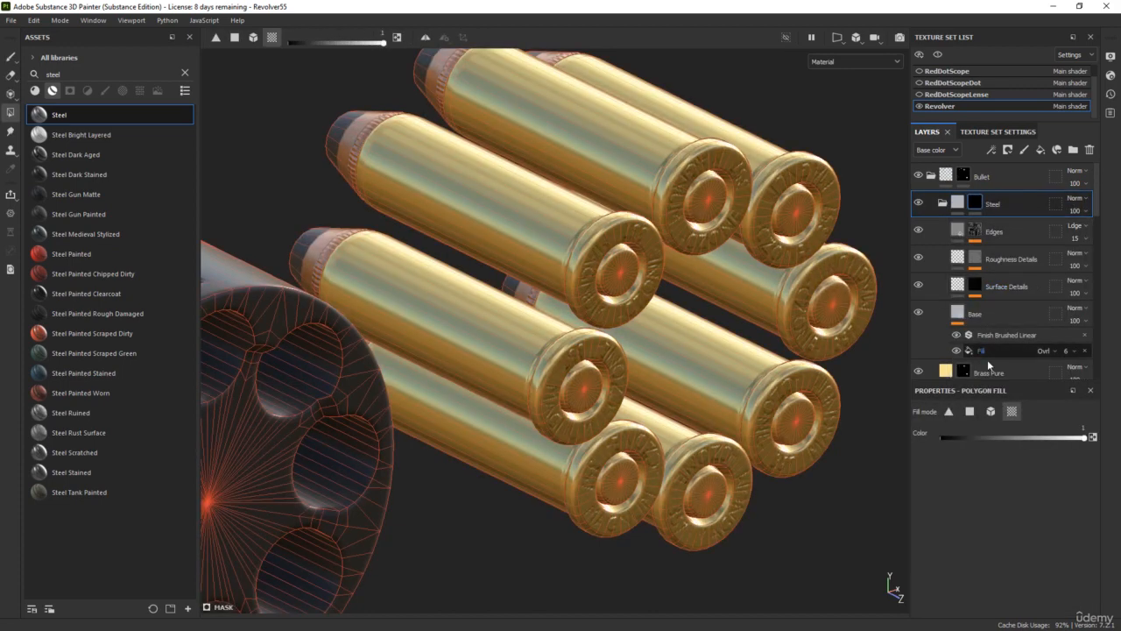
left_click(586, 391)
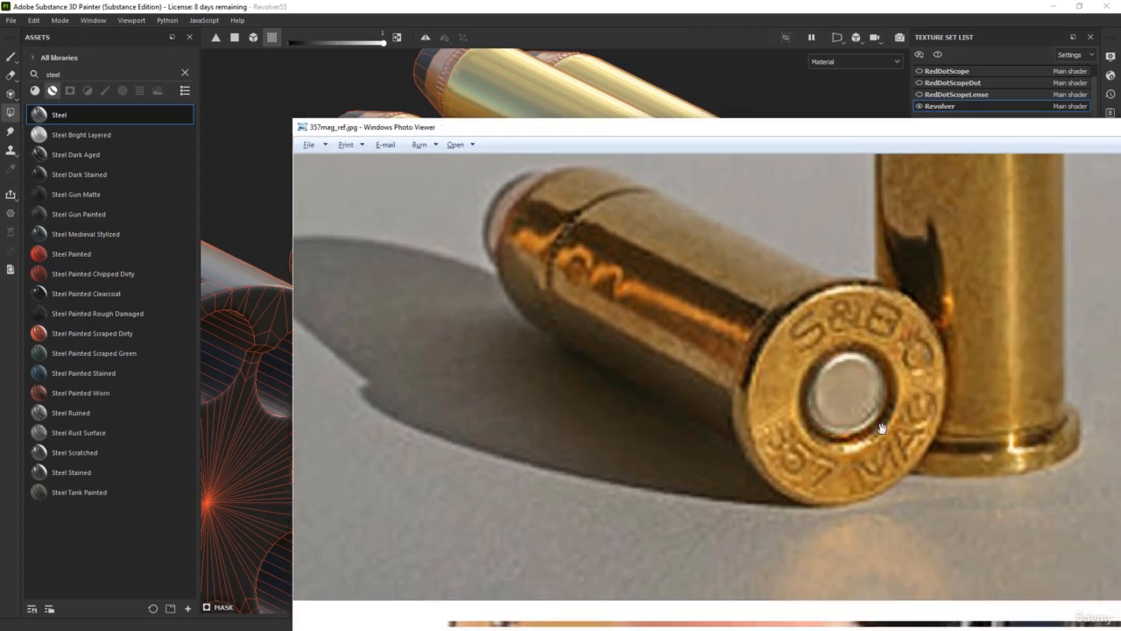
left_click_drag(766, 136, 1120, 169)
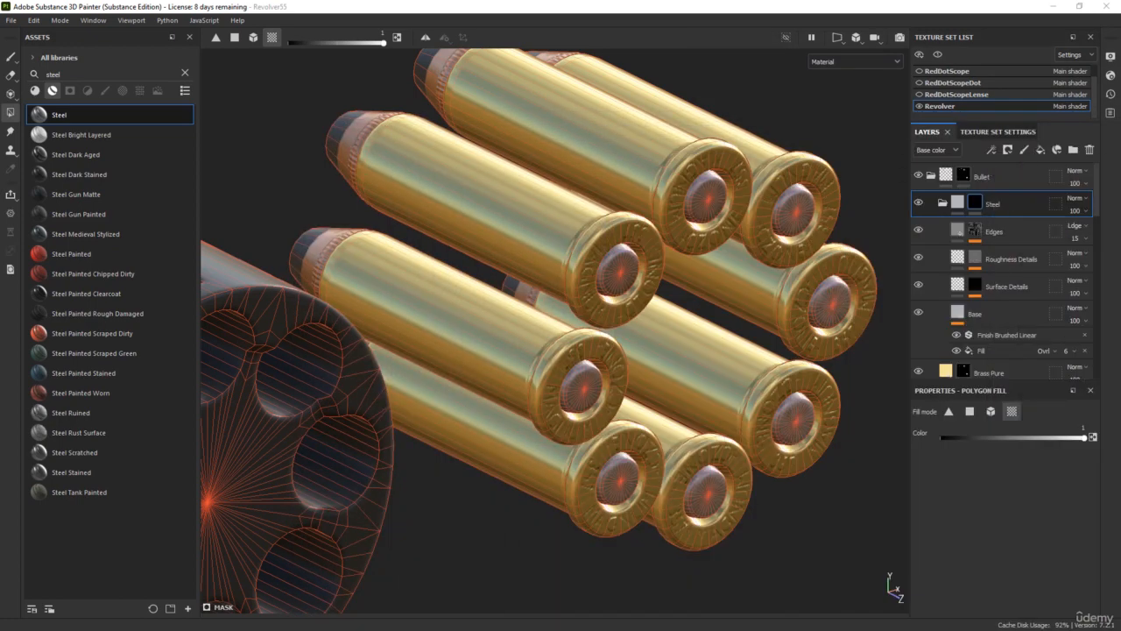
left_click(602, 10)
- Add the Steel Medieval Stylized smart material above Steel in the Bullet folder and rename it Wear Bullets
left_click_drag(378, 161, 644, 382, "alt")
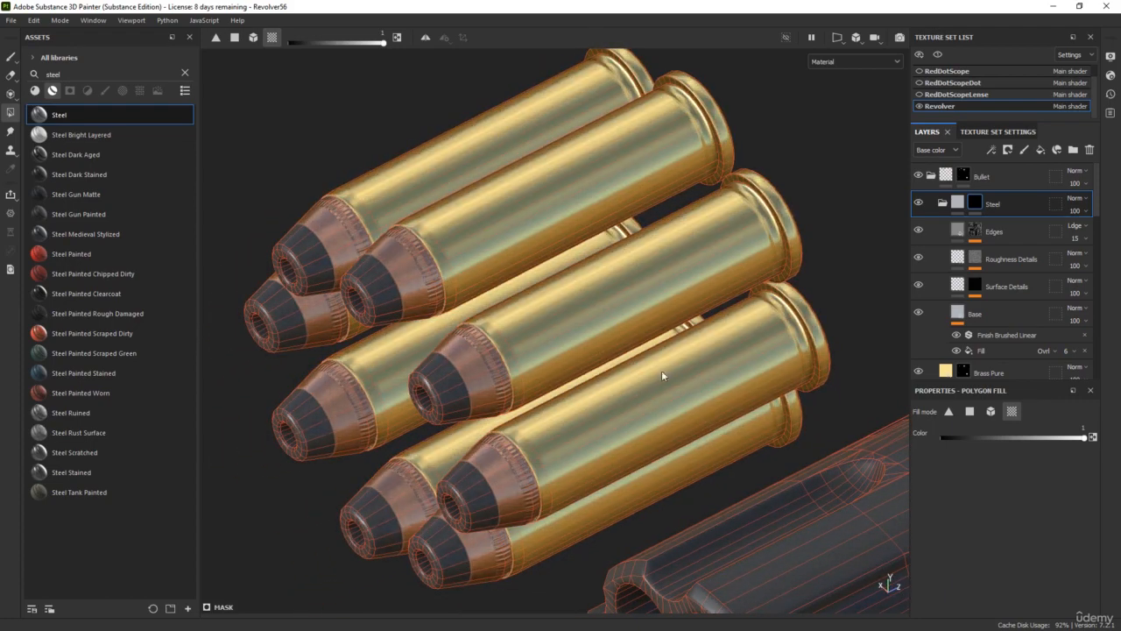
key("c")
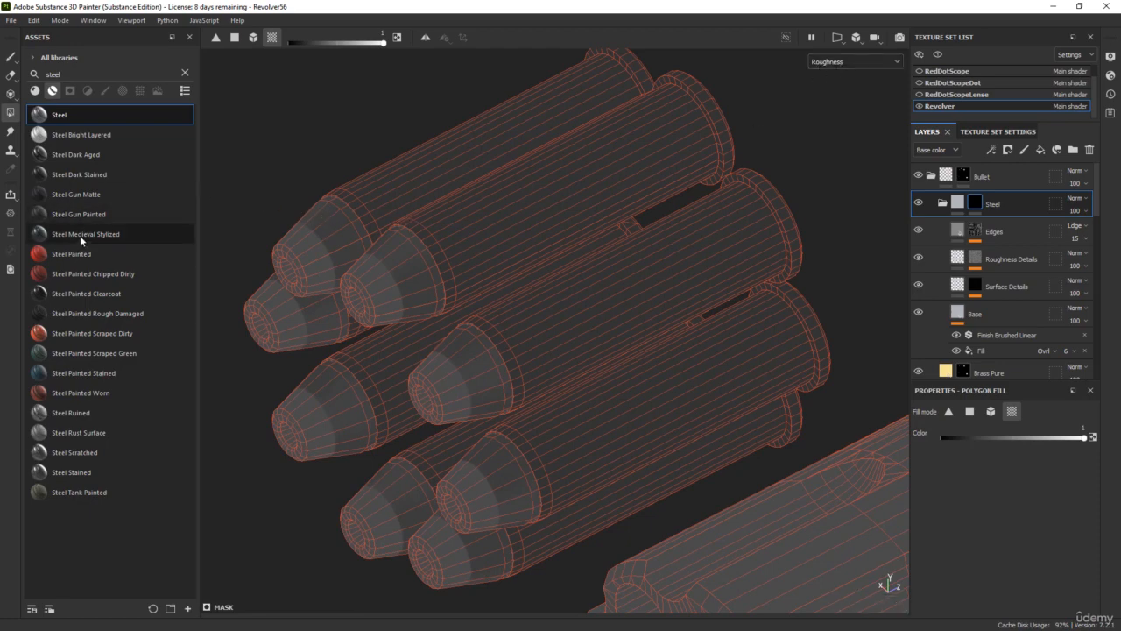
left_click_drag(80, 235, 975, 196)
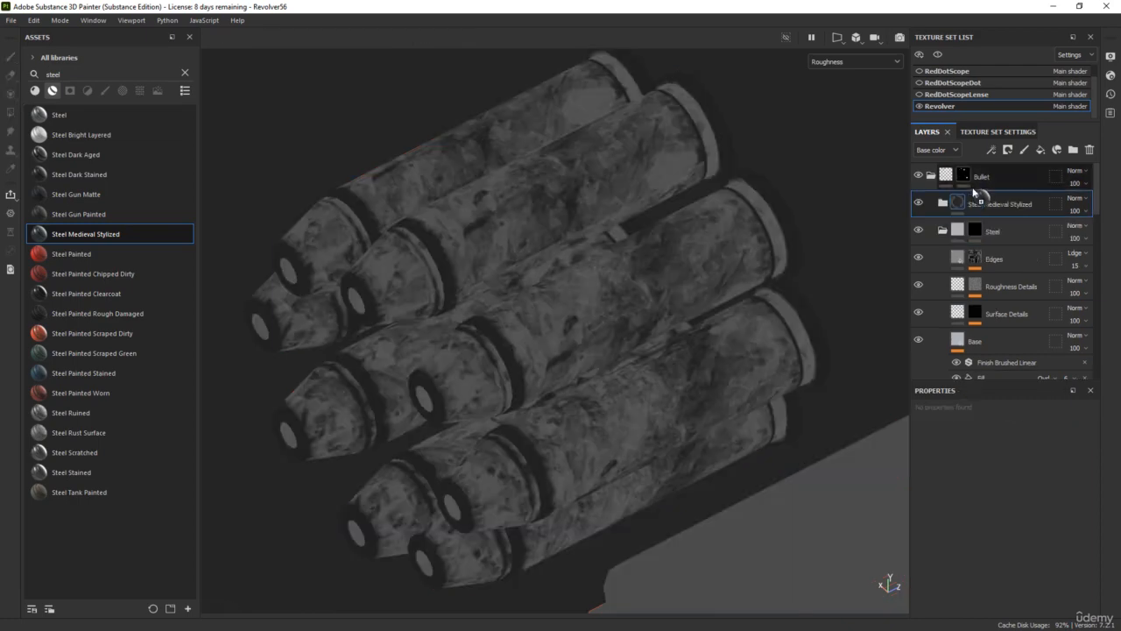
left_click(942, 233)
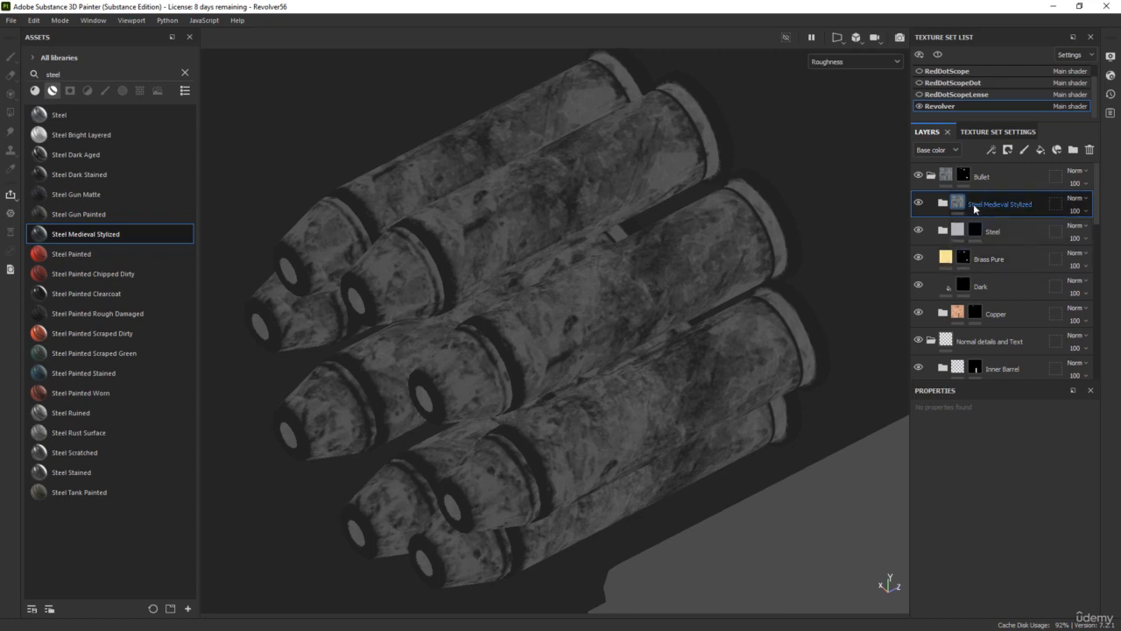
double_click(975, 206)
type("Wear Bu")
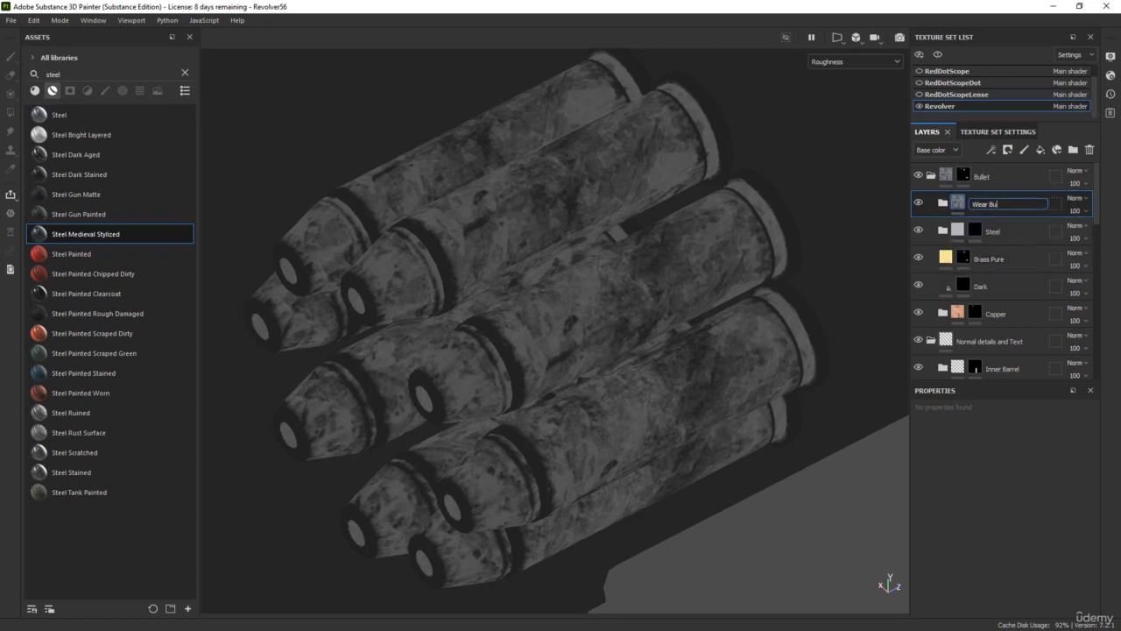
type("llets")
key("Return")
key("m")
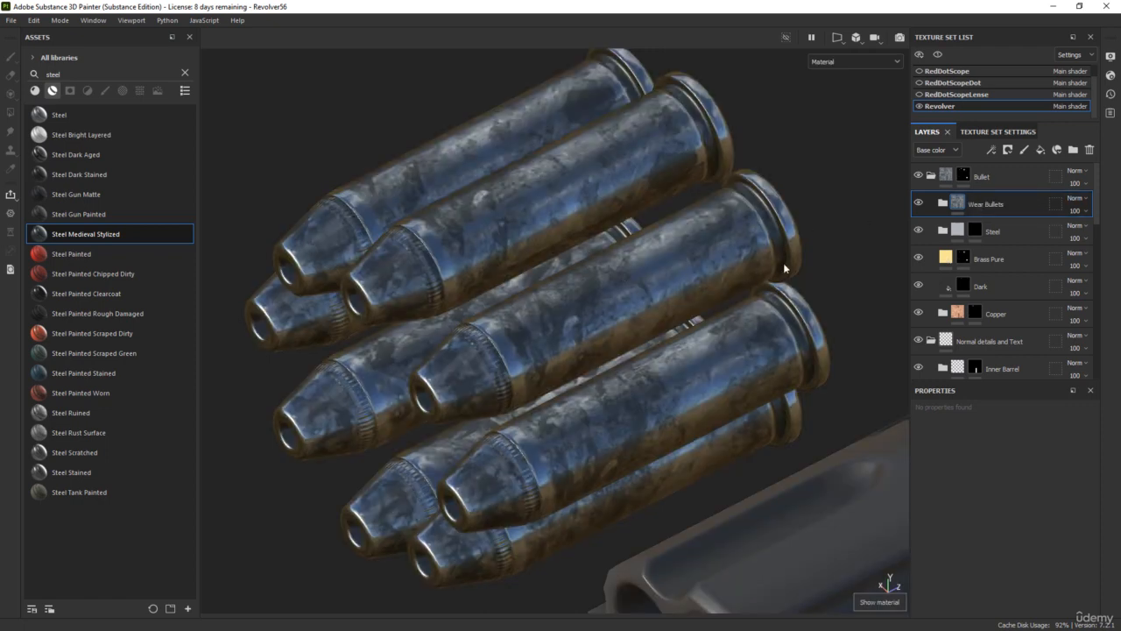
- Delete the Base Metal layer from the Wear Bullets folder
left_click(943, 204)
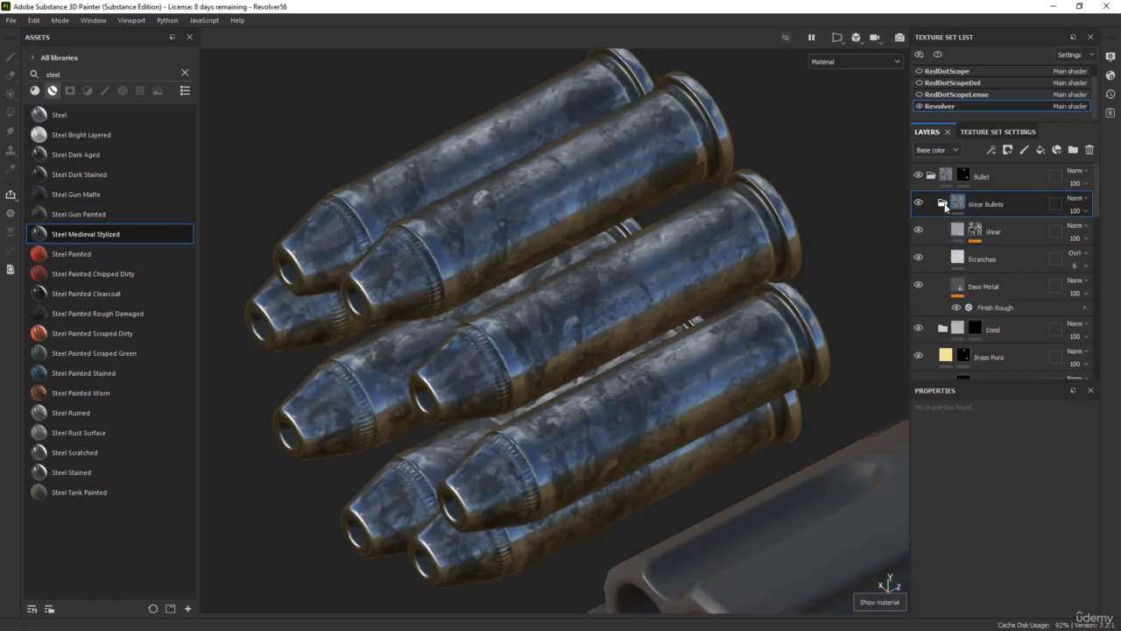
left_click(1001, 288)
key("Delete")
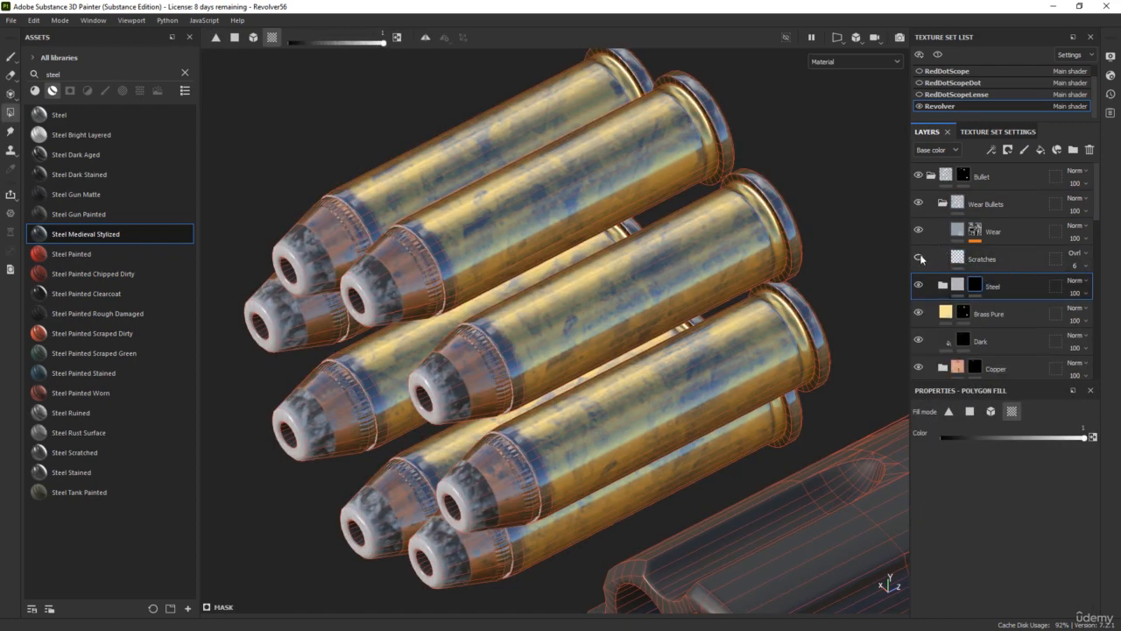
- Inspect the bullets' roughness channel and set the Wear layer's base color opacity to 10
key("c")
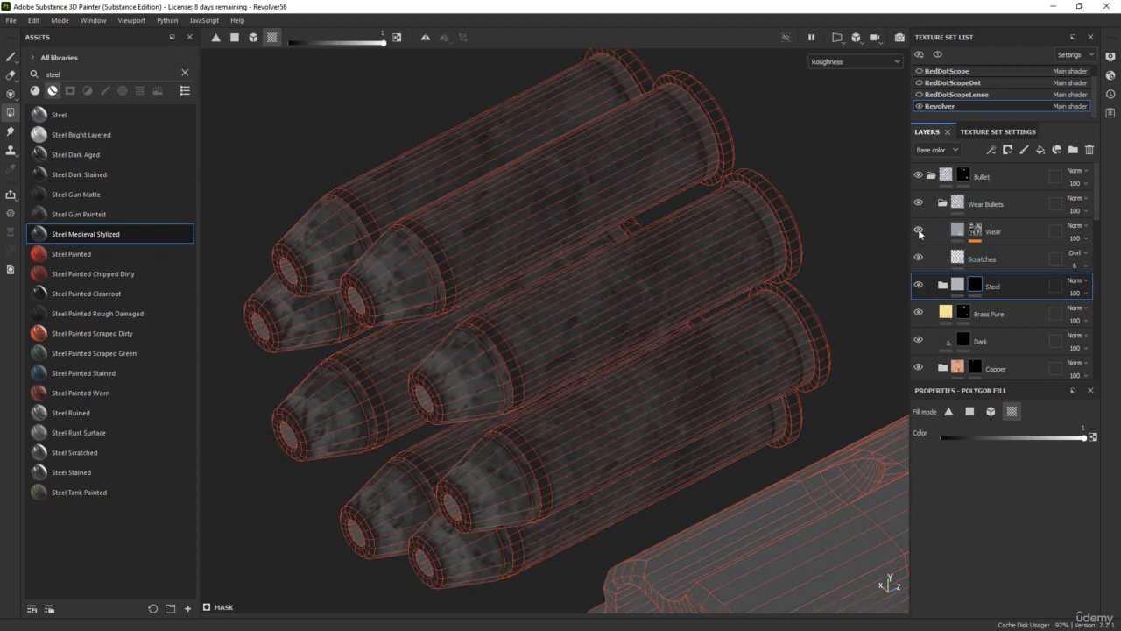
left_click(957, 232)
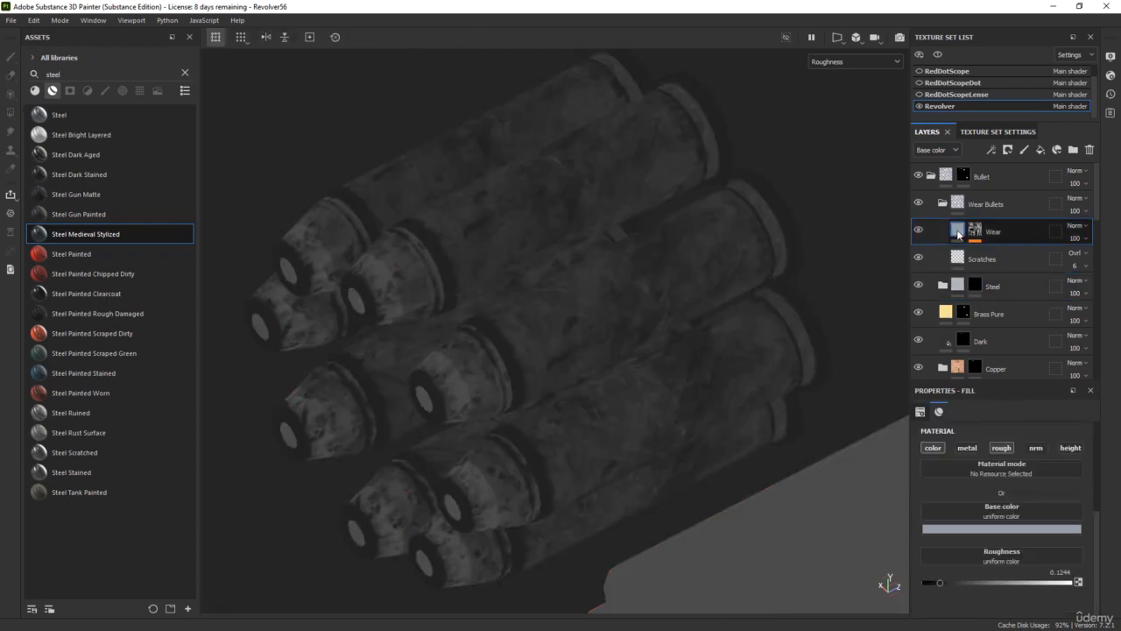
key("m")
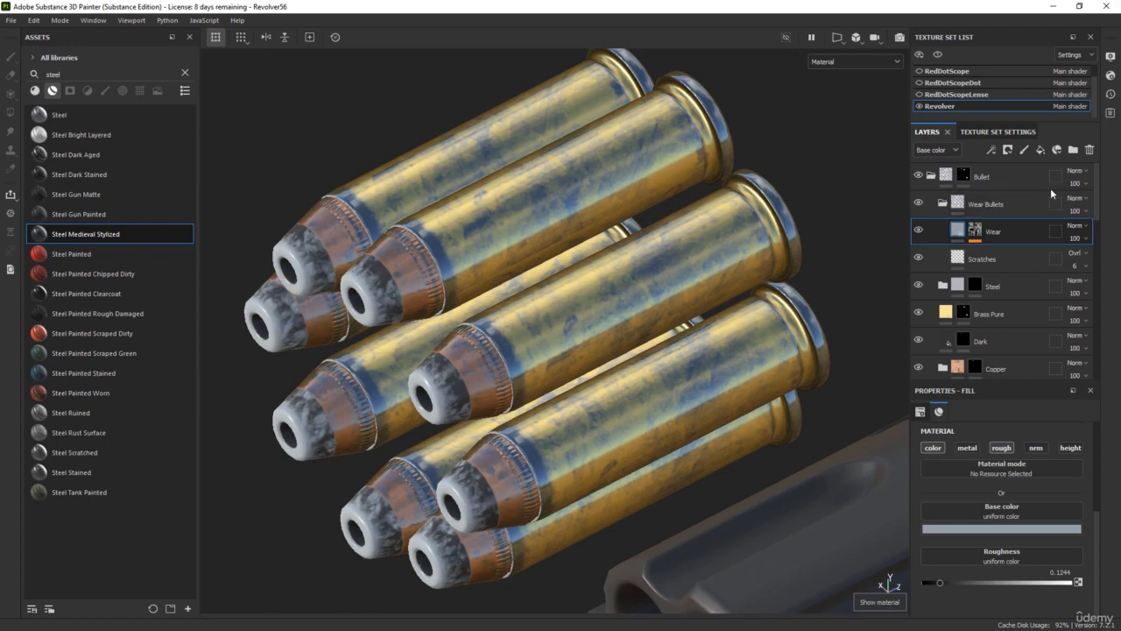
left_click(1085, 239)
left_click_drag(1116, 260, 1070, 261)
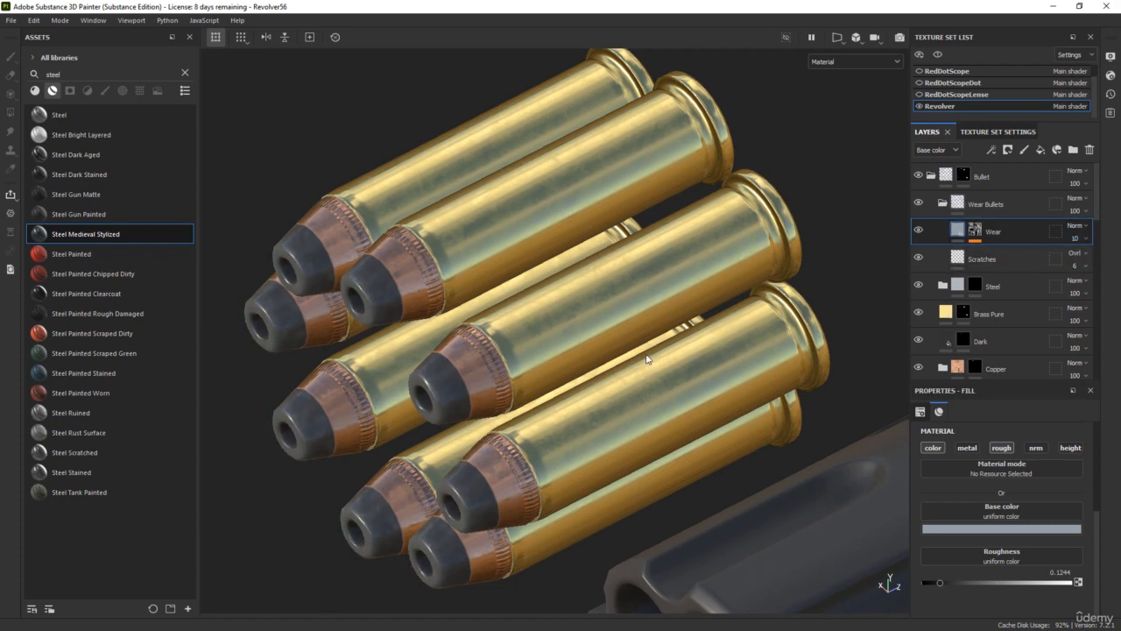
- Compare the roughness channel with the Wear layer hidden and shown, and set the layer's roughness to 0.2529
key("c")
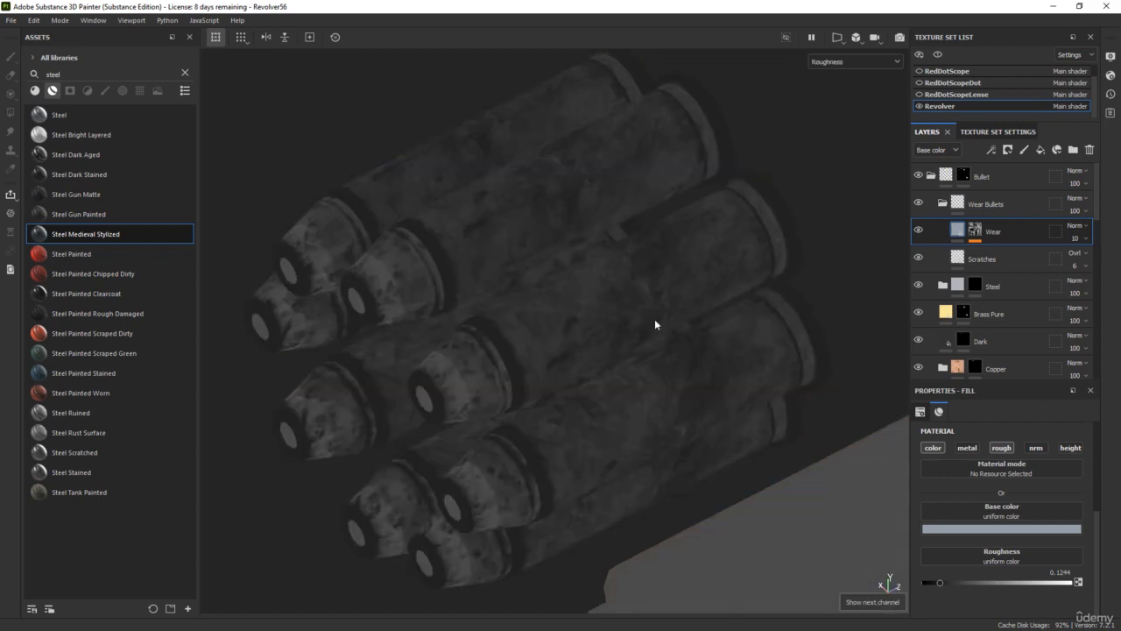
left_click(918, 229)
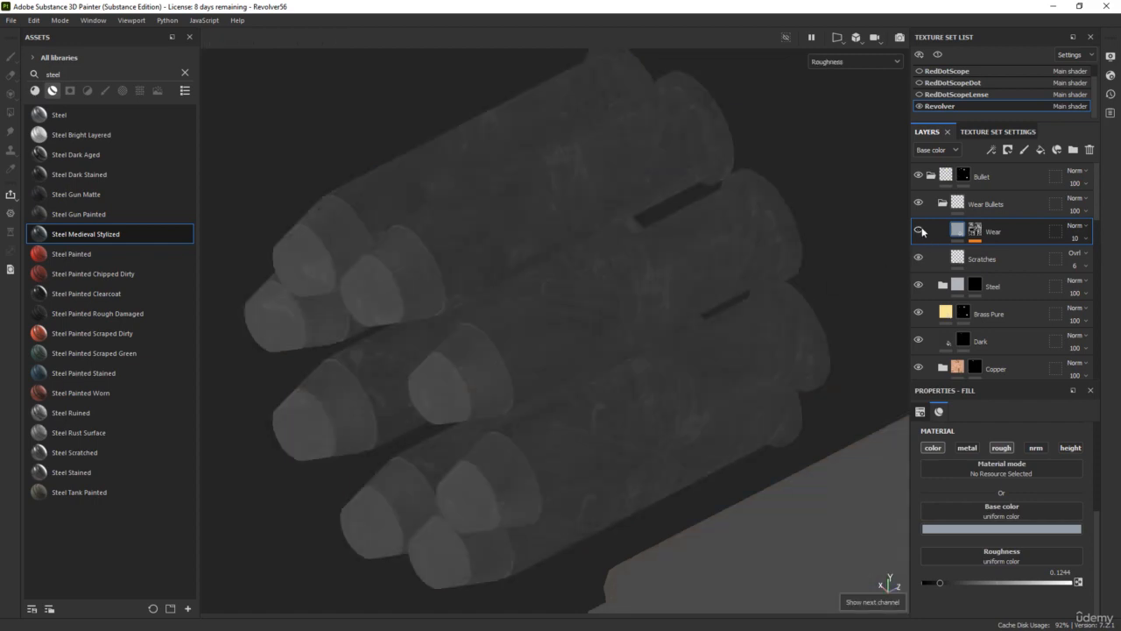
left_click(918, 230)
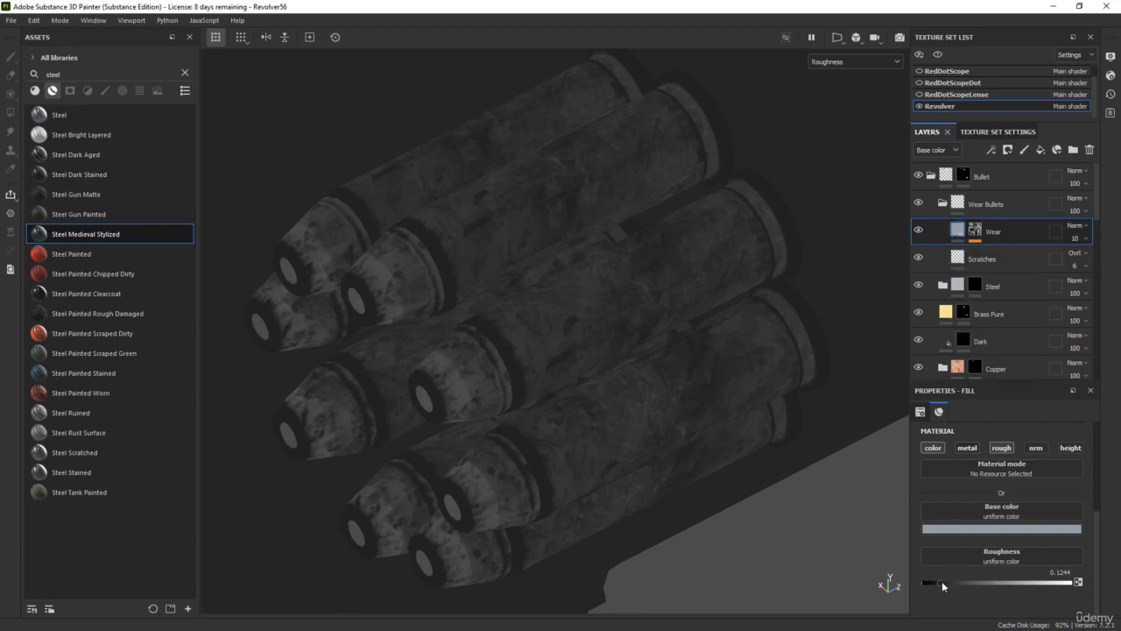
left_click_drag(942, 581, 959, 582)
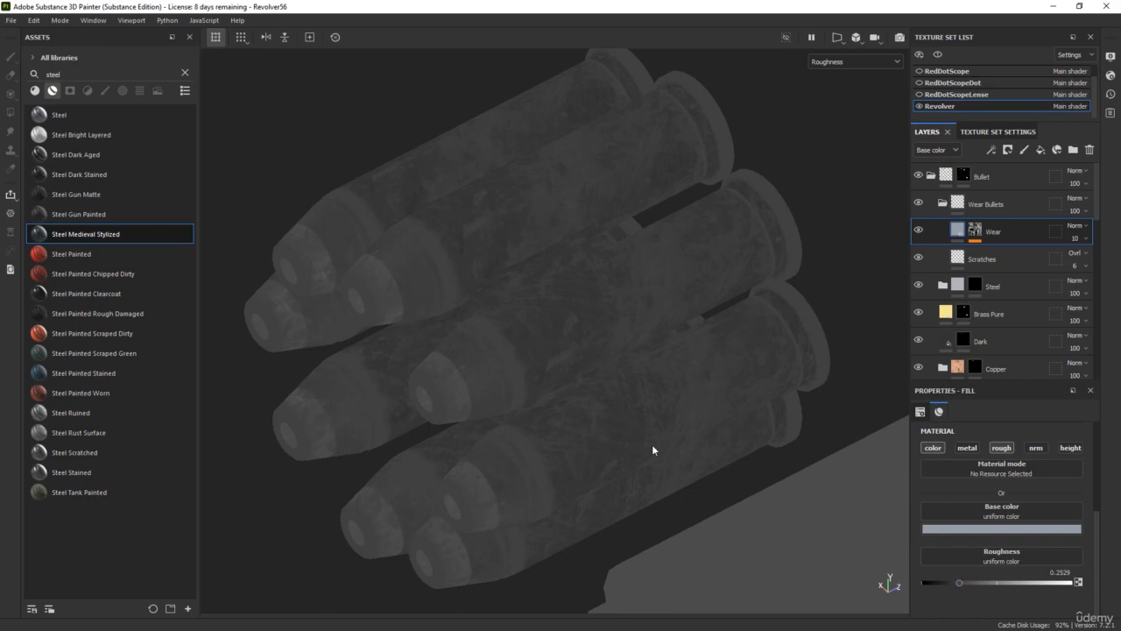
key("m")
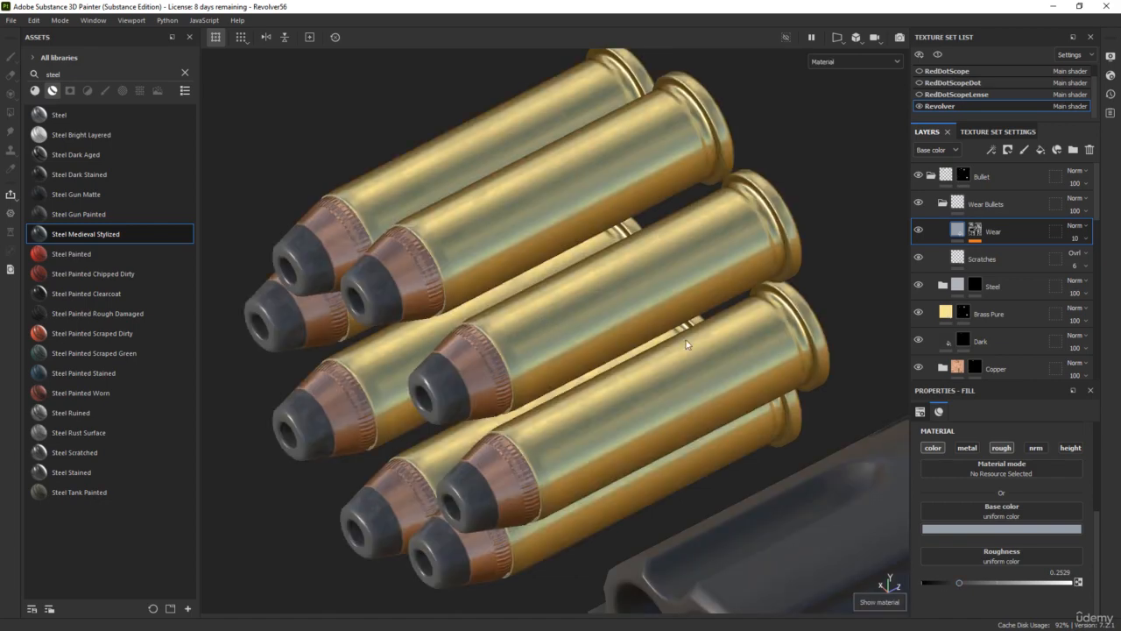
left_click_drag(687, 343, 776, 345, "alt")
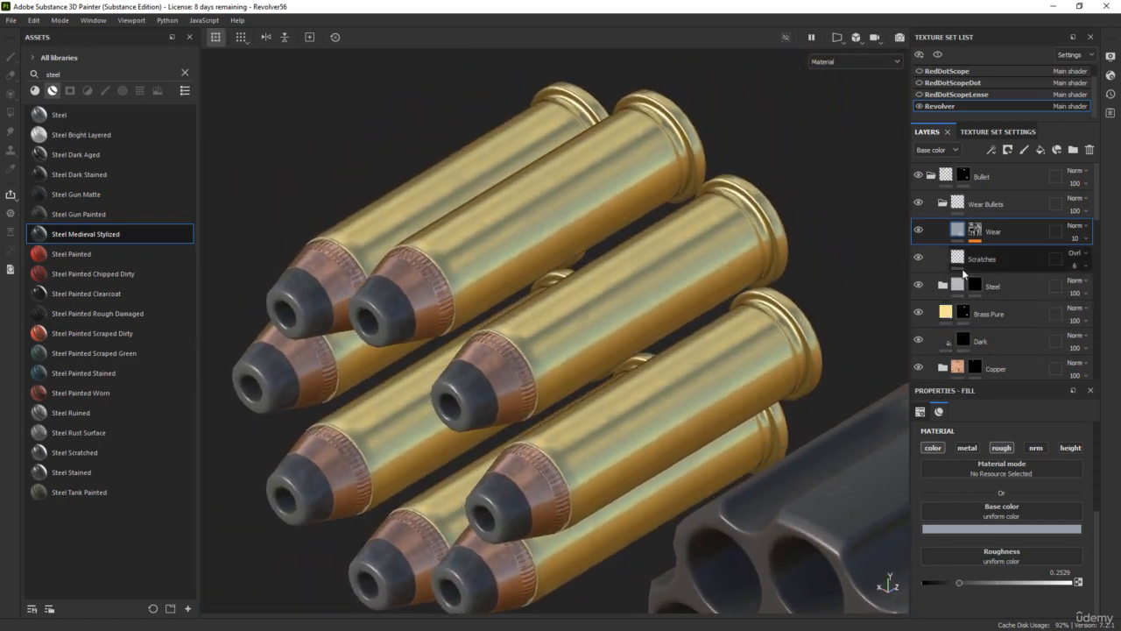
- Set the Dark layer's metallic value to 1, checking it in the metallic channel and the material view
left_click(994, 334)
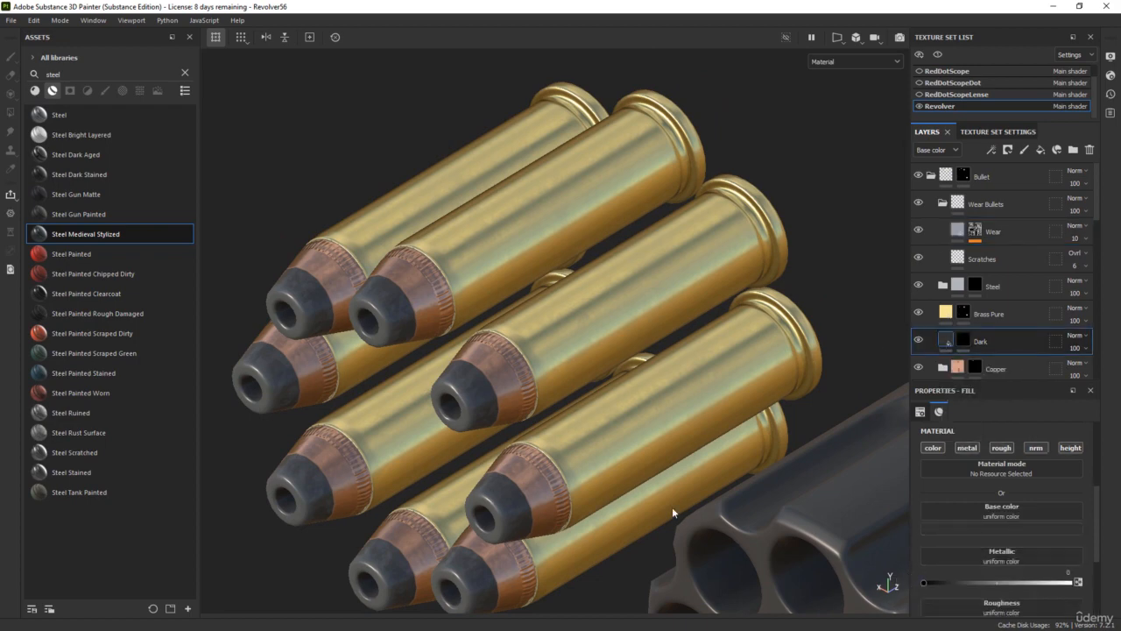
key("c")
key("c")
key("c")
key("c")
key("c")
key("c")
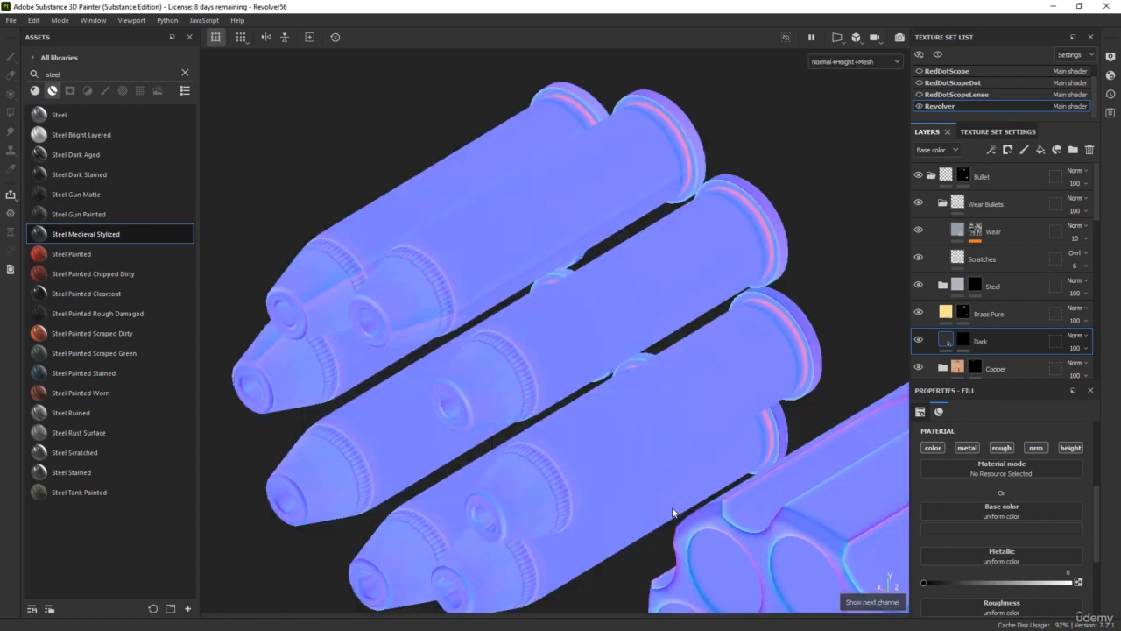
key("c")
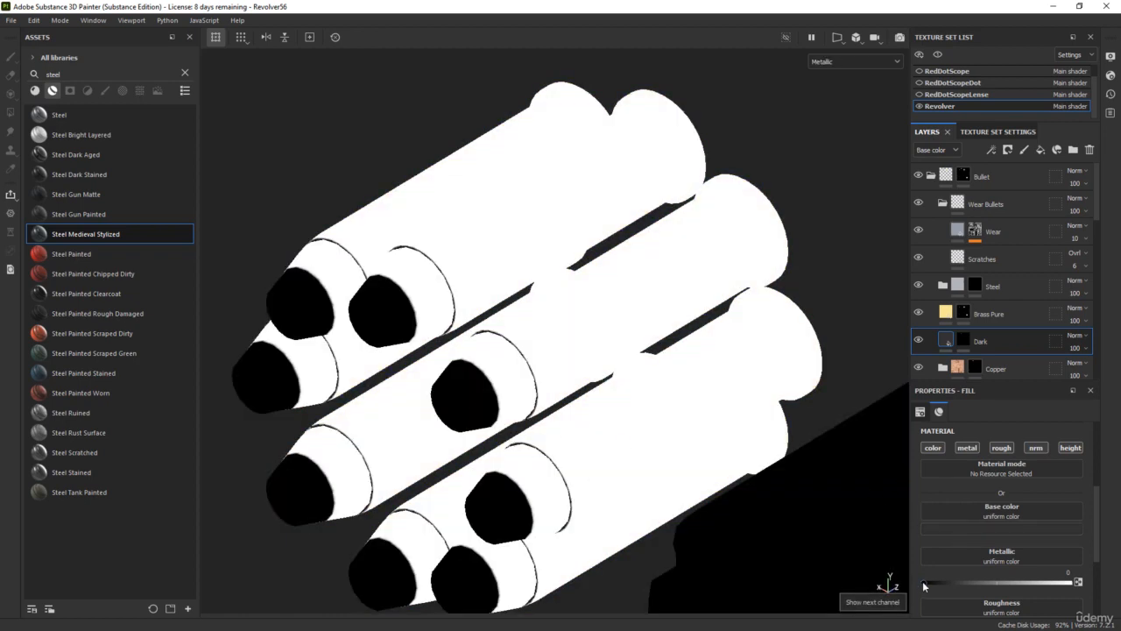
left_click_drag(947, 585, 1088, 593)
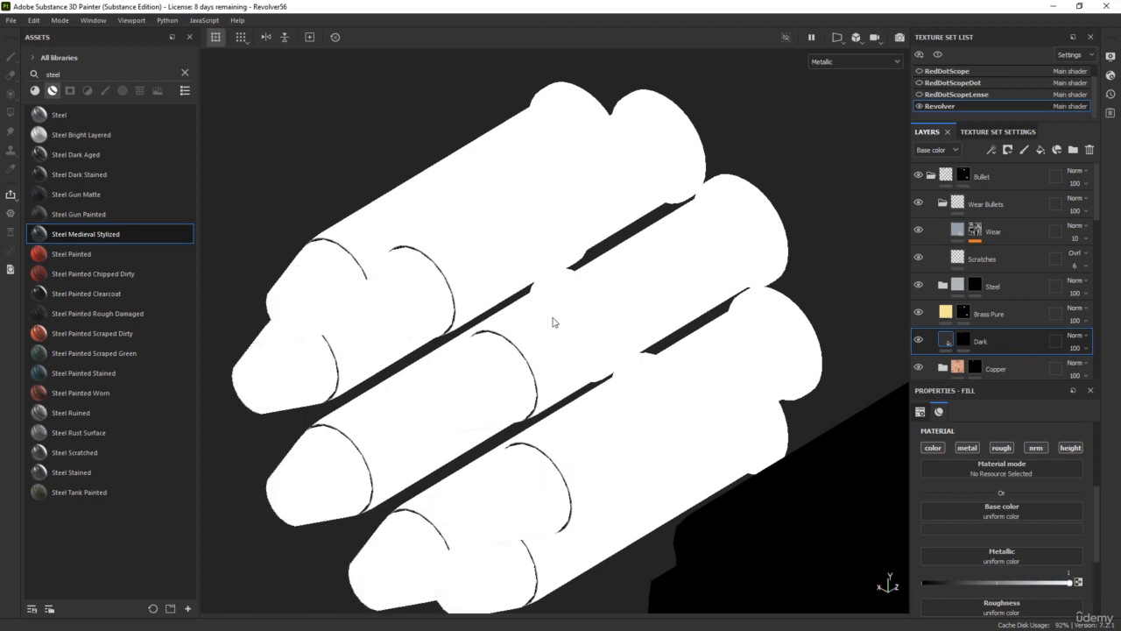
key("m")
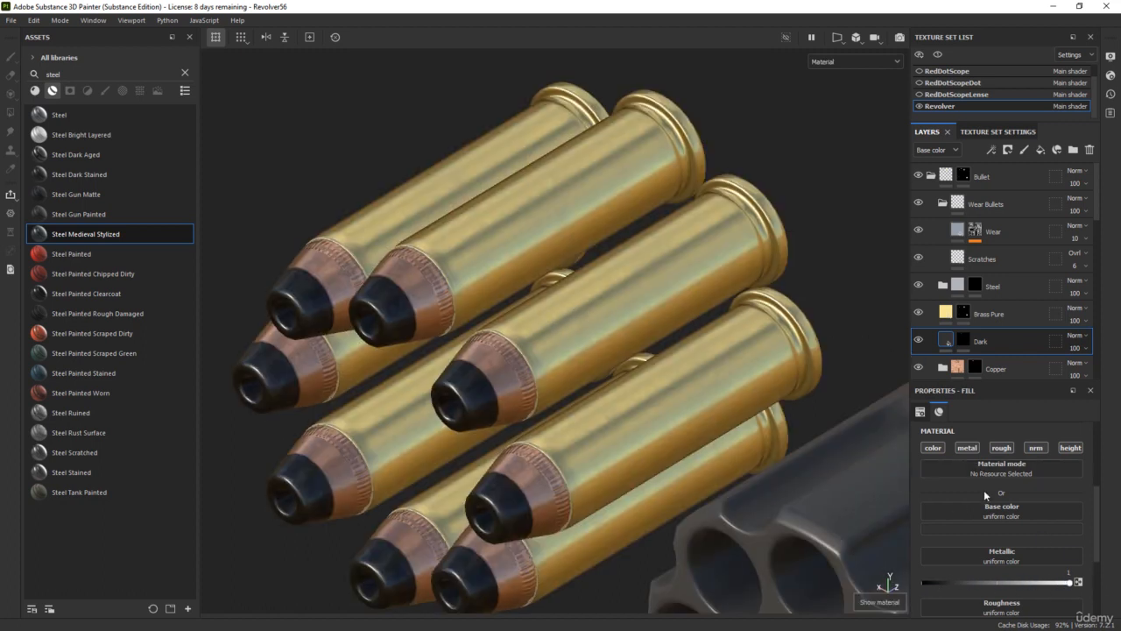
- Lighten the Dark layer's base color to dark gray and check the bullets in the roughness channel and material view
left_click(1005, 529)
left_click_drag(1106, 489, 1108, 474)
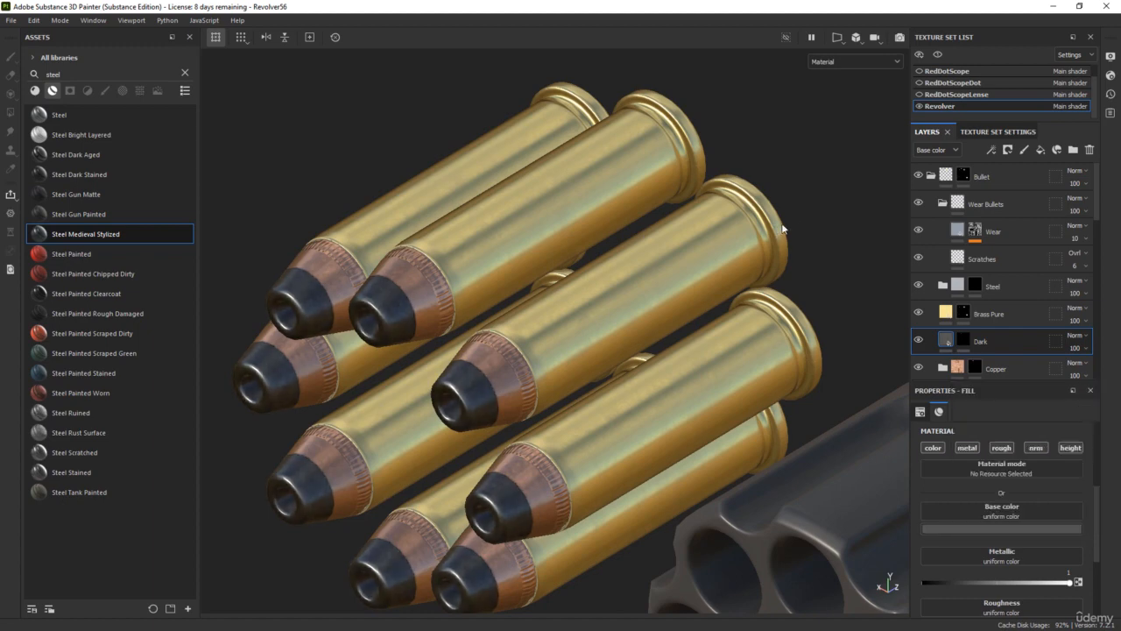
mouse_move(786, 230)
left_mouse_down("alt")
mouse_move(552, 215)
mouse_move(483, 401)
left_mouse_up("alt")
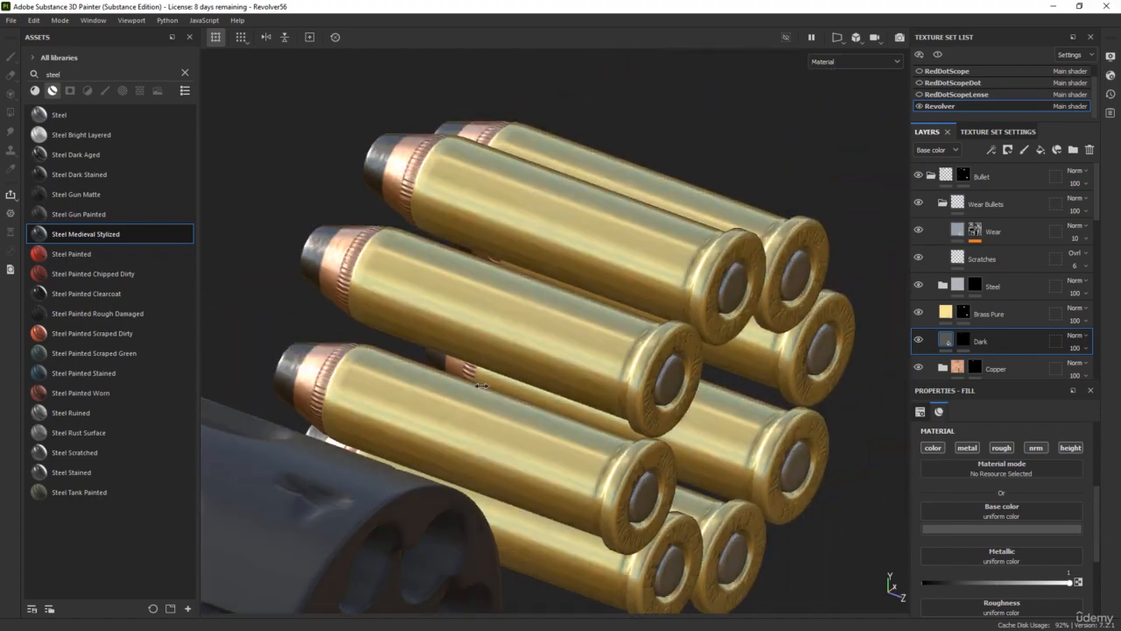
right_click_drag(510, 378, 564, 376, "shift")
key("c")
key("c")
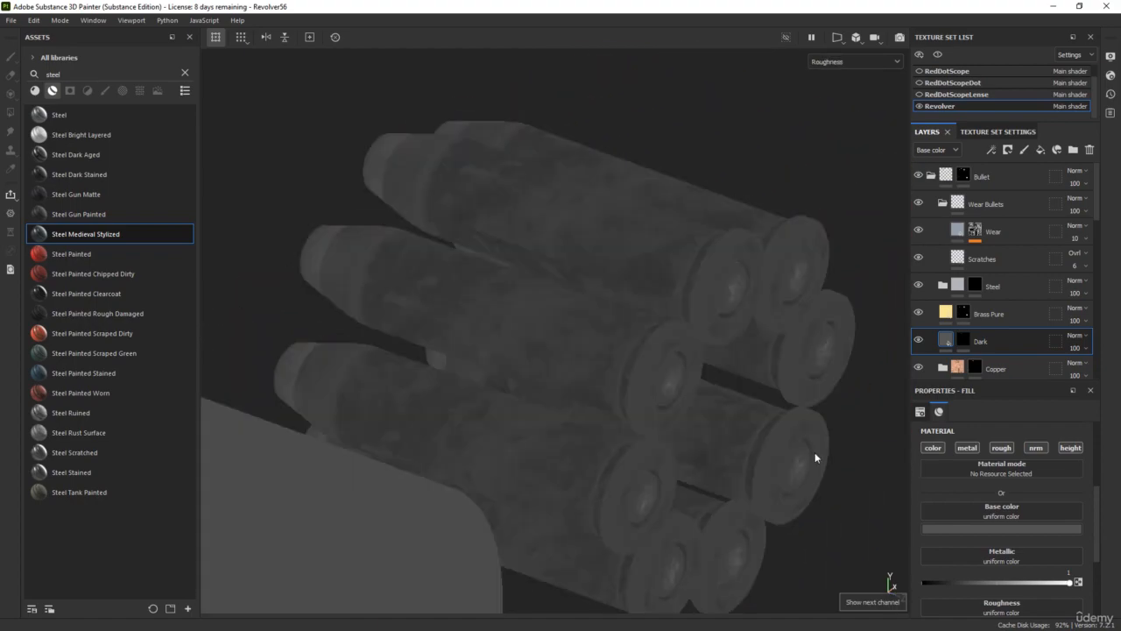
key("m")
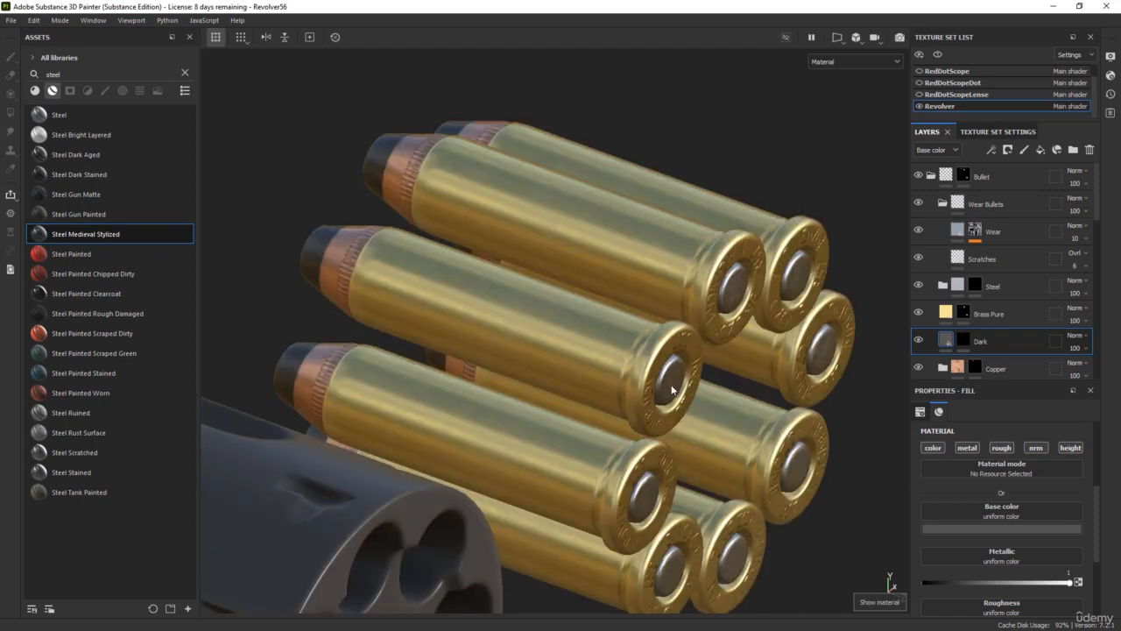
- Examine the textured bullets beside the cylinder, and inspect the assembled revolver's frame, chambers and grip from several angles
scroll(526, 388, "down", 5)
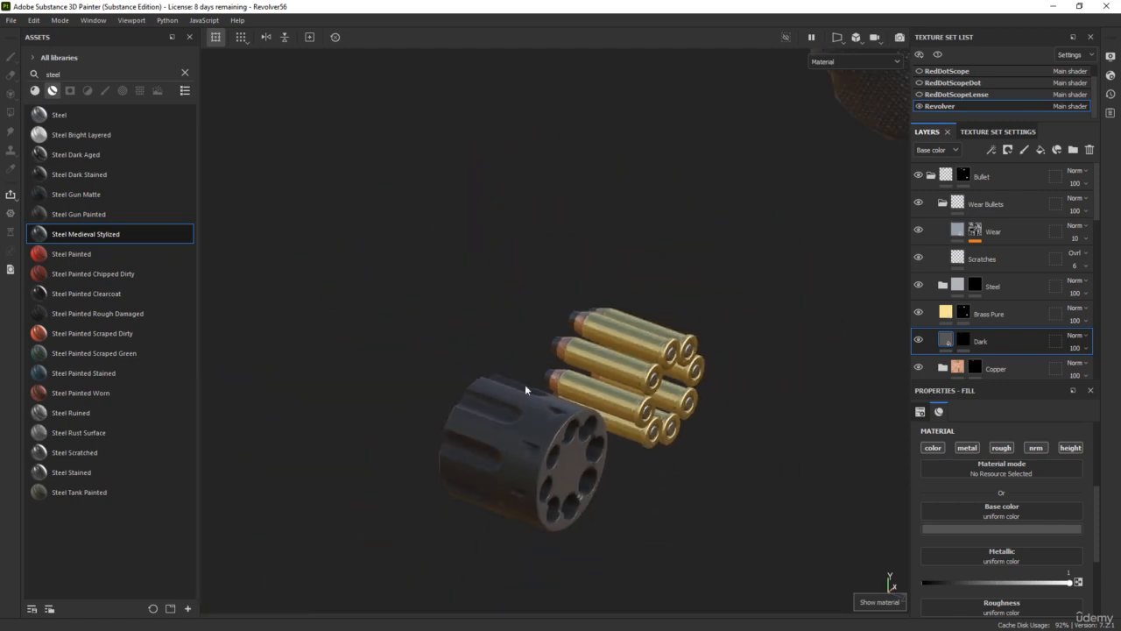
left_click_drag(526, 389, 794, 383, "alt")
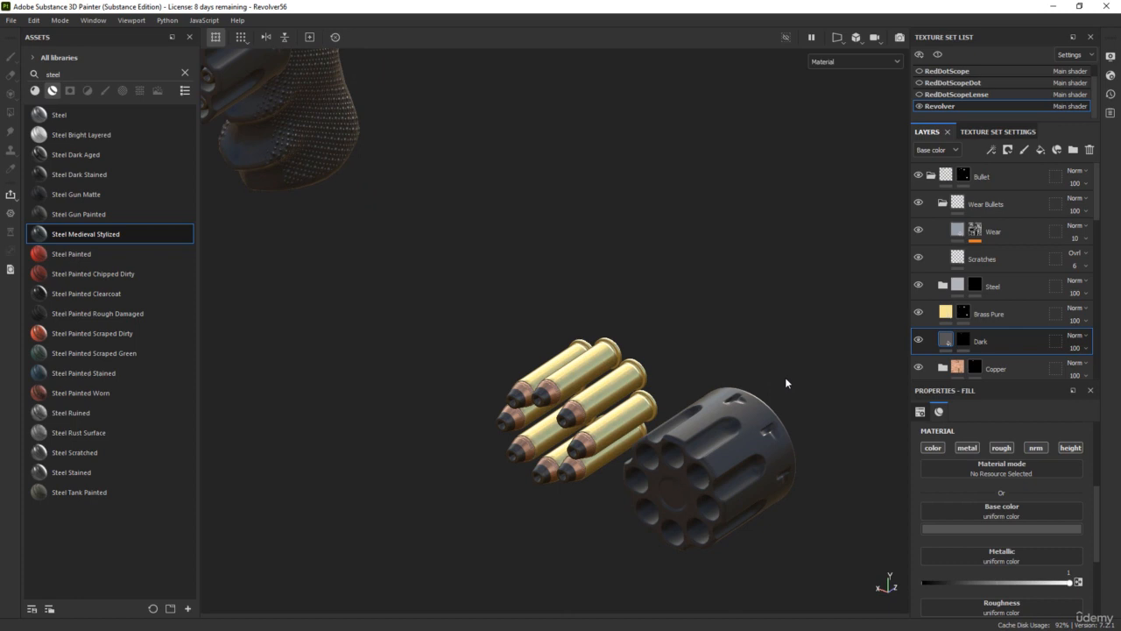
scroll(785, 376, "down", 8)
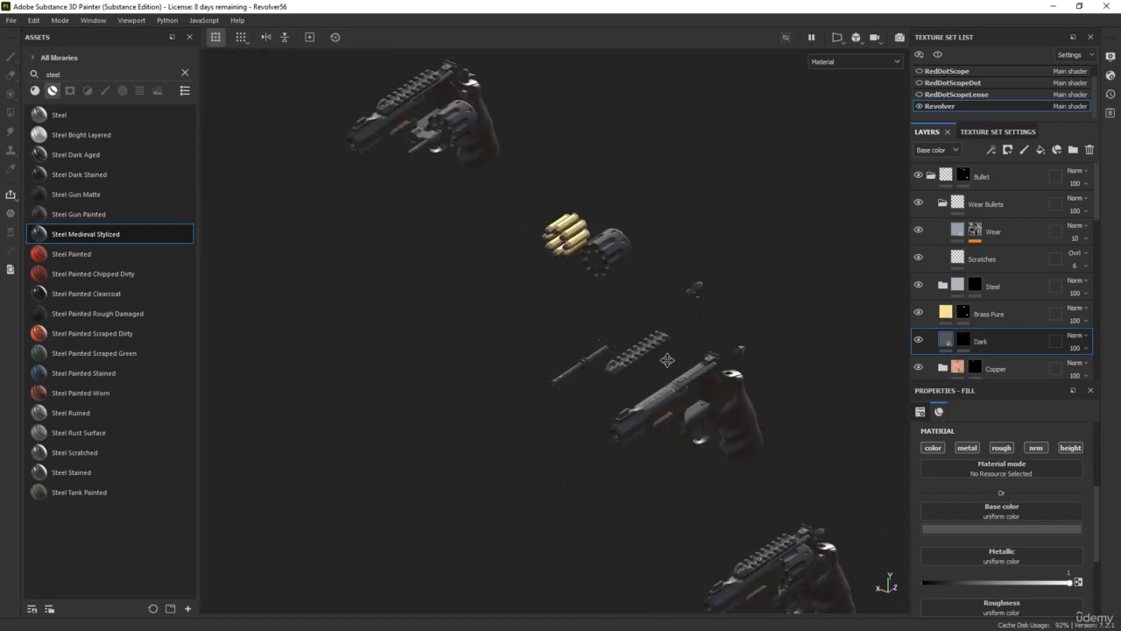
scroll(806, 539, "up", 8)
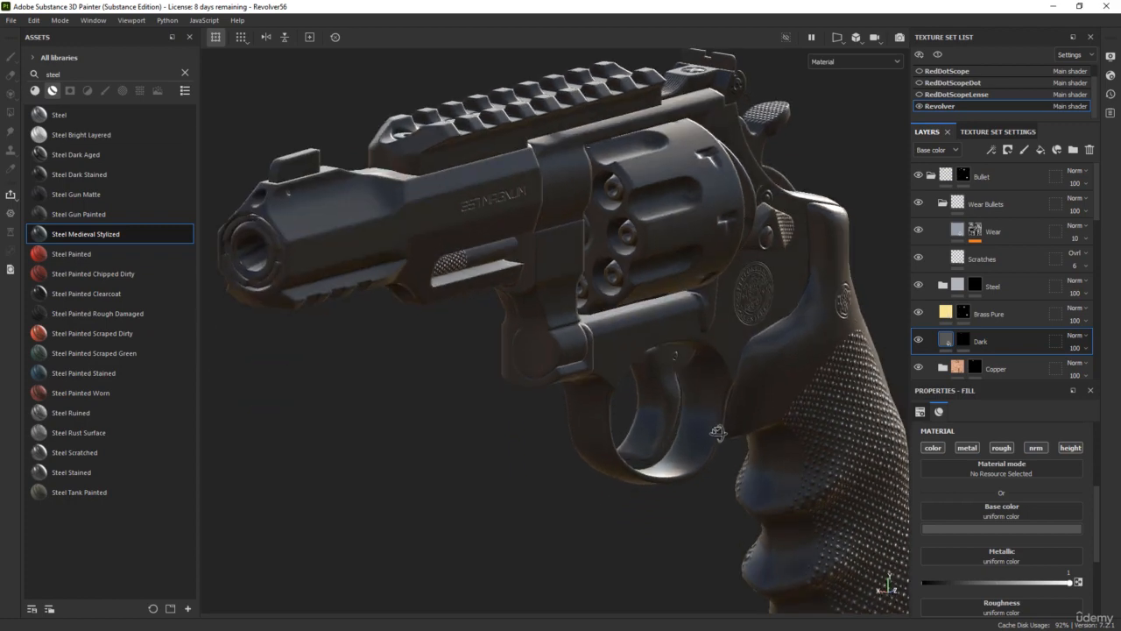
left_click_drag(717, 433, 758, 422, "alt")
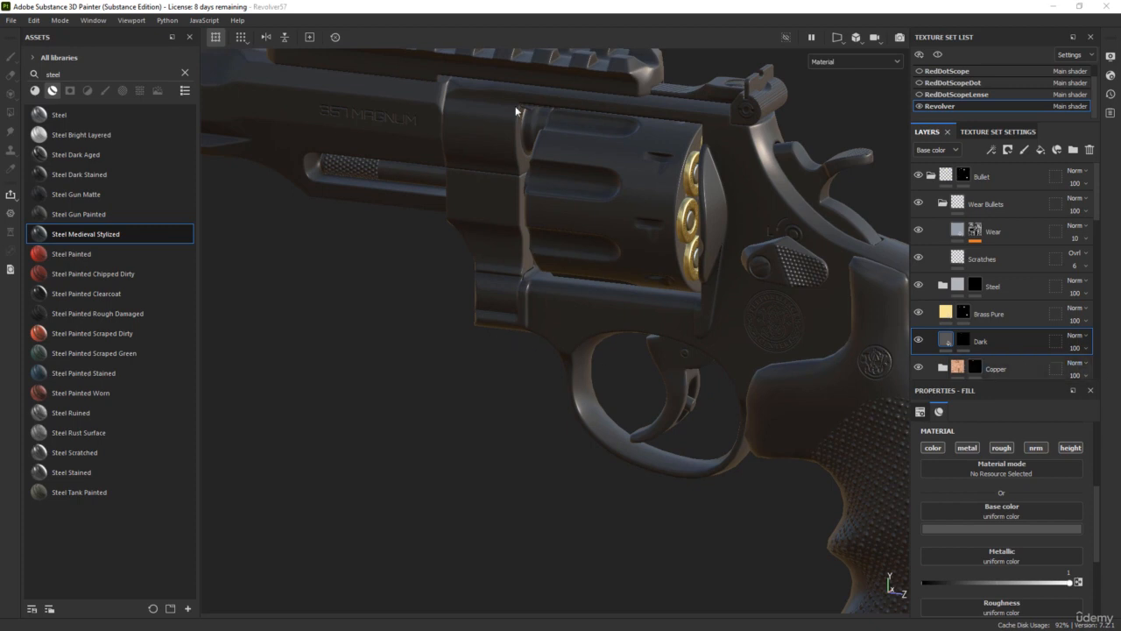
left_click(462, 6)
left_click_drag(439, 307, 522, 324, "alt")
scroll(522, 323, "up", 3)
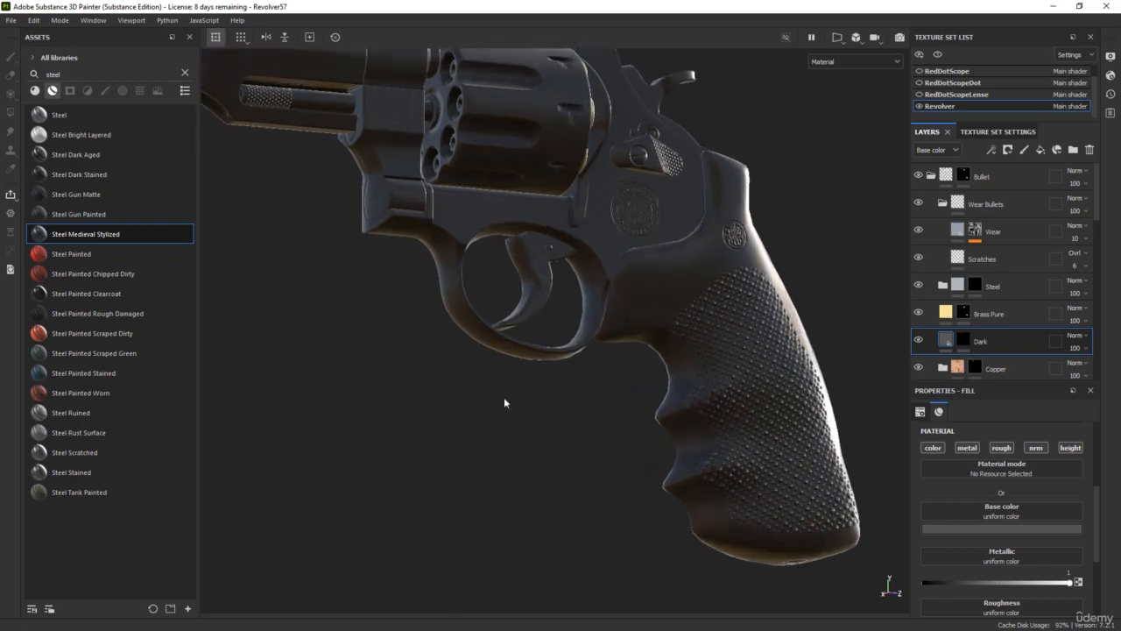
right_click_drag(504, 401, 587, 386, "shift")
left_click_drag(587, 388, 711, 337, "alt")
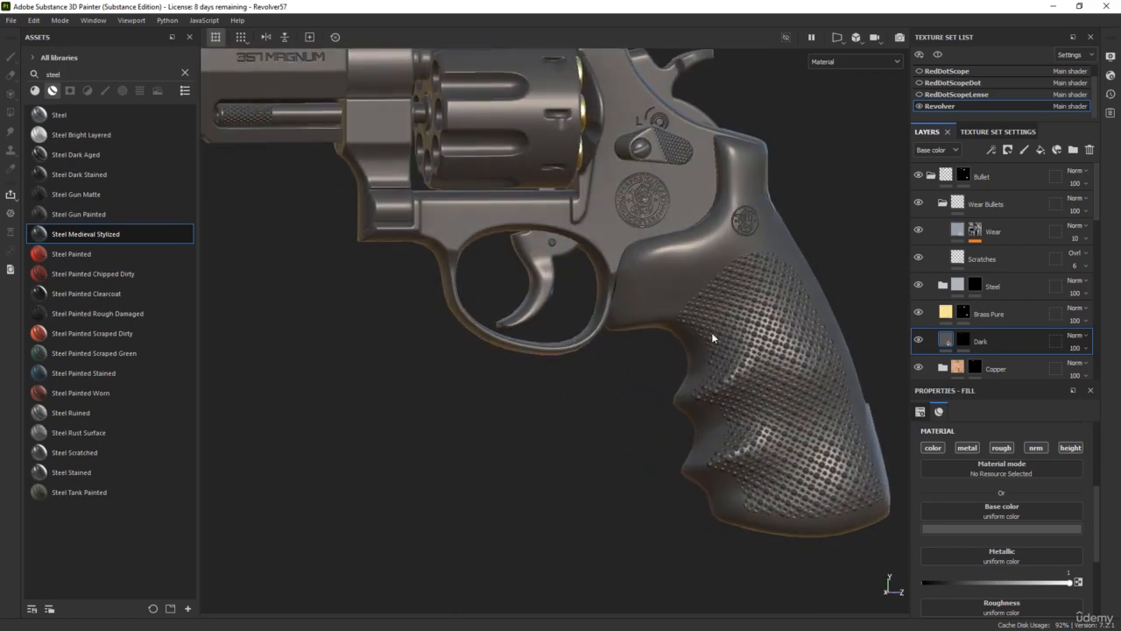
- Collapse the Bullet and Normal details and Text folders, and search the smart materials for "plastic"
left_click(929, 177)
left_click(931, 205)
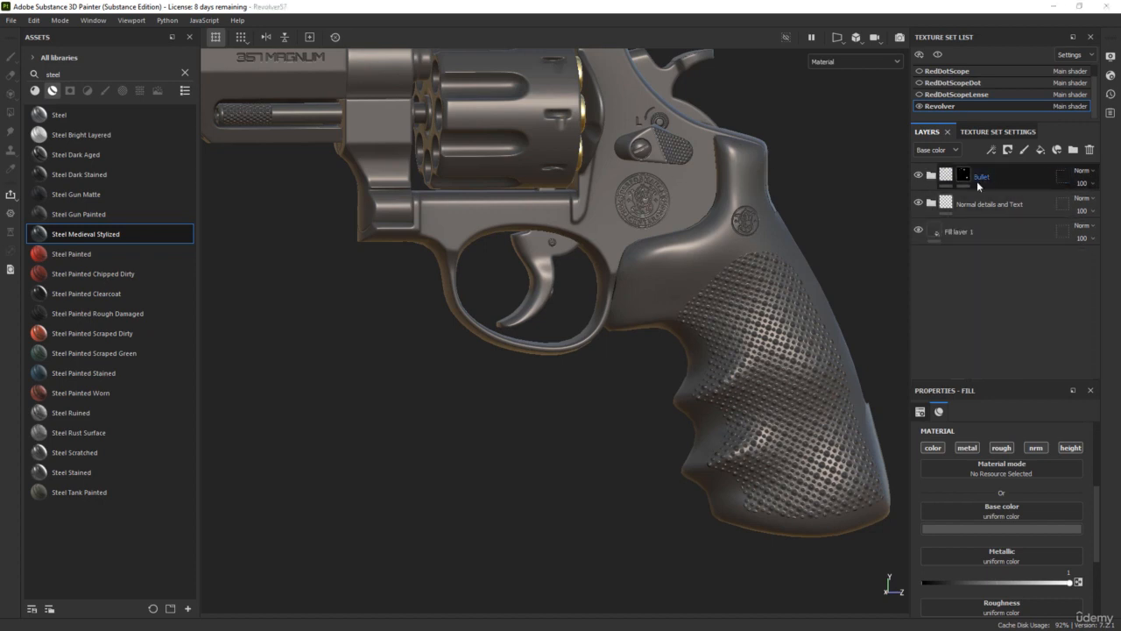
double_click(52, 74)
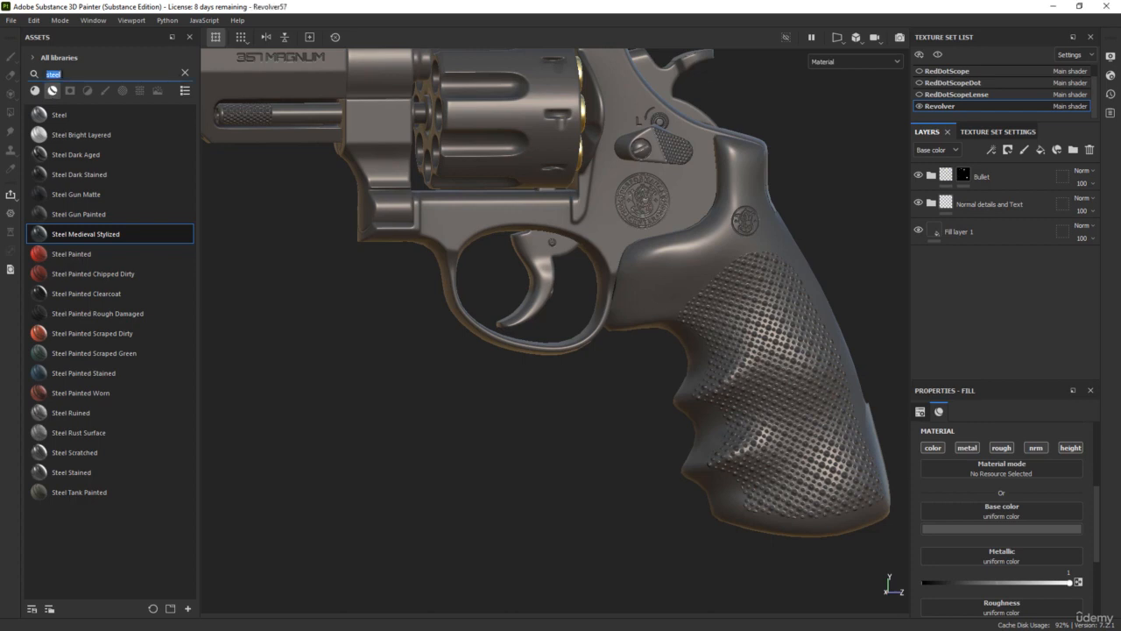
type("plasti")
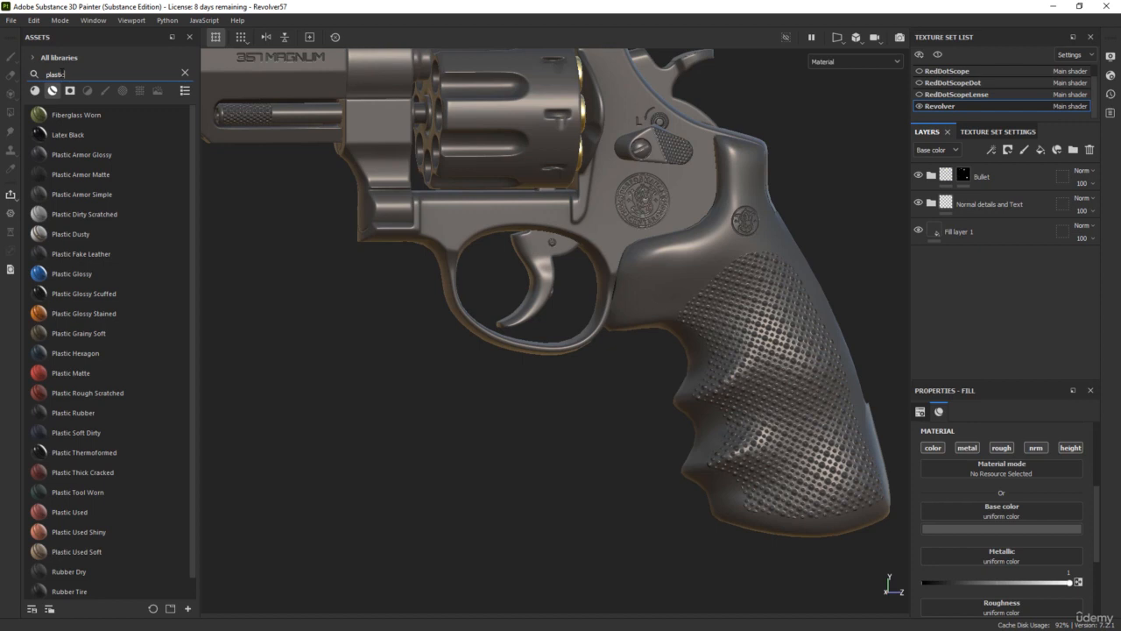
type("c s")
type("t")
type("a")
key("BackSpace")
key("BackSpace")
key("BackSpace")
mouse_move(106, 312)
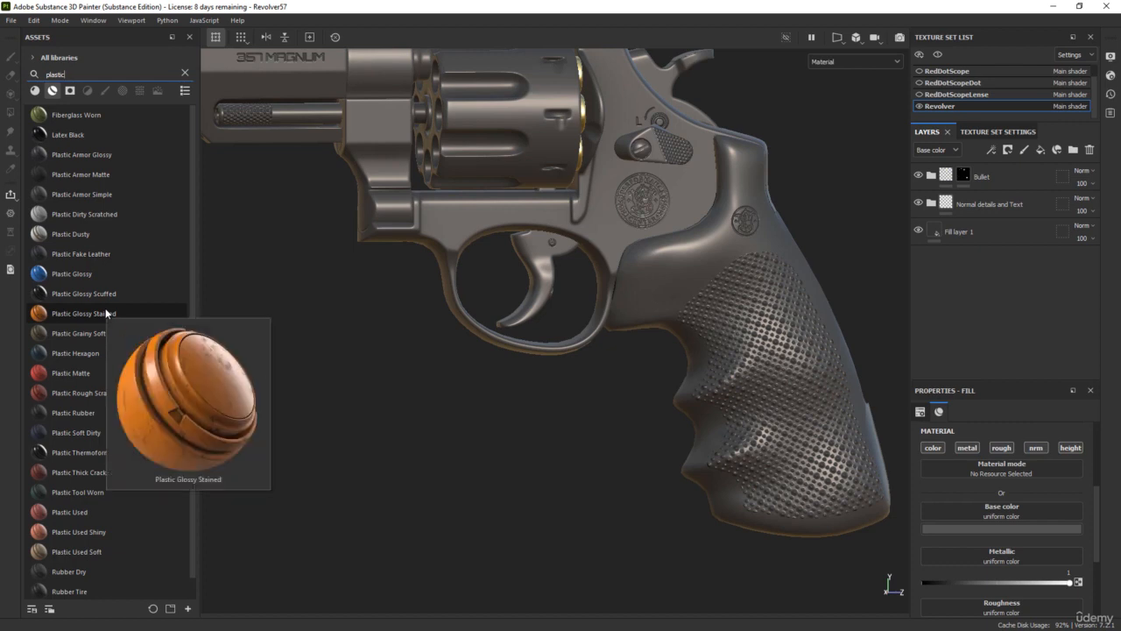
- Add the Plastic Glossy Stained smart material beneath the Bullet folder and limit it to the grip with a black mask
left_click_drag(106, 312, 982, 187)
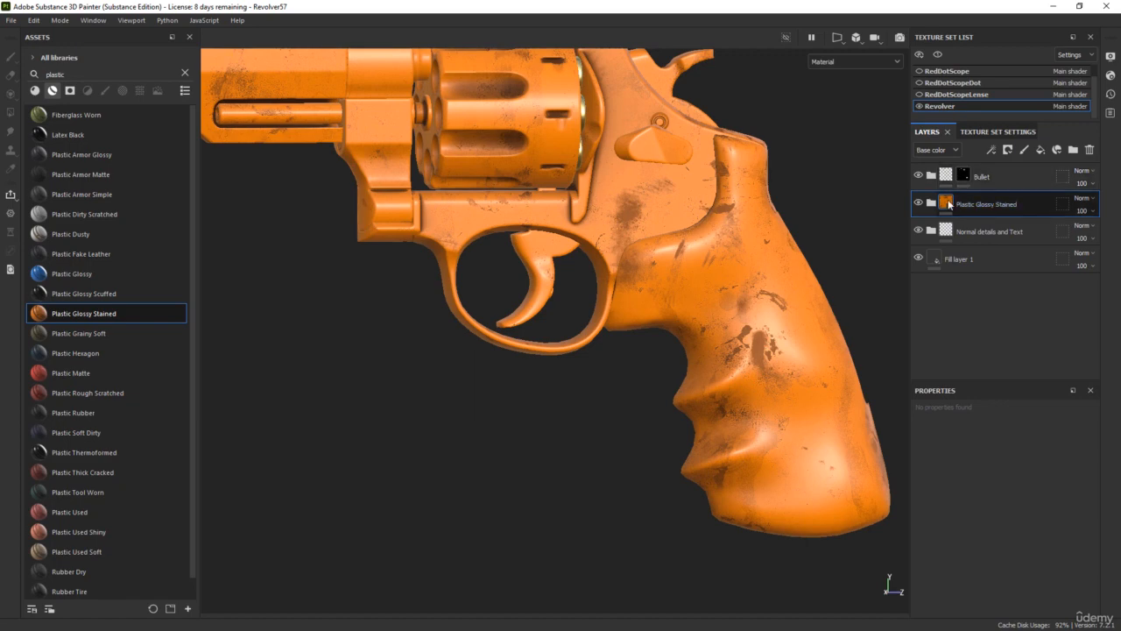
right_click(948, 203)
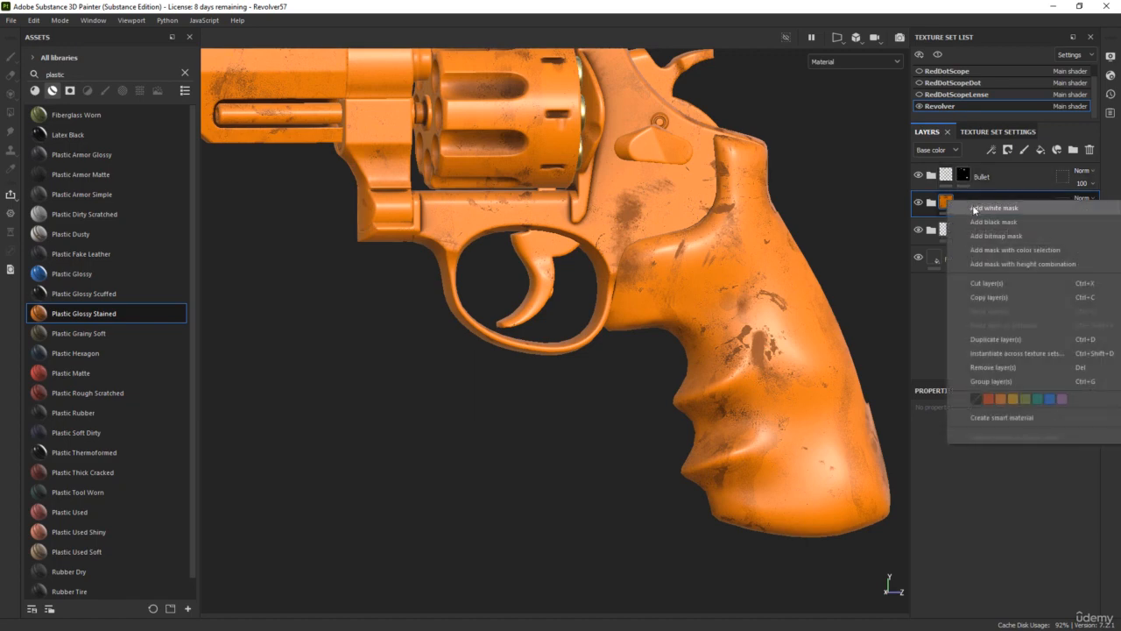
left_click(982, 222)
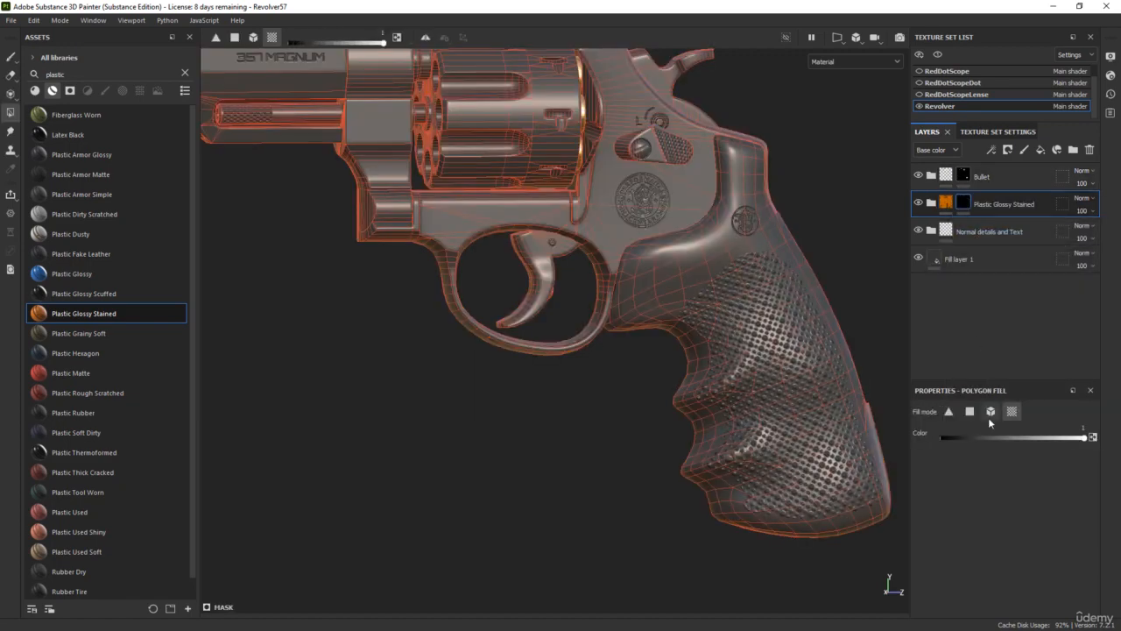
left_click(735, 501)
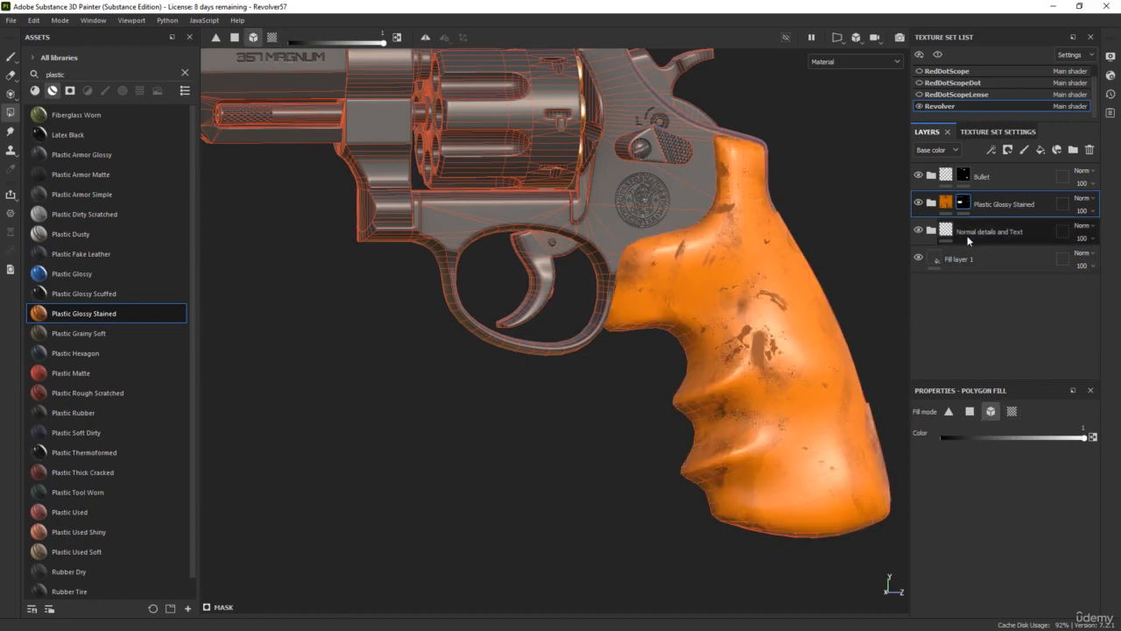
- Move the Normal details and Text folder to the top of the stack and hide the plastic material's Sharpen, Stain and Dust layers
left_click_drag(1006, 231, 1022, 166)
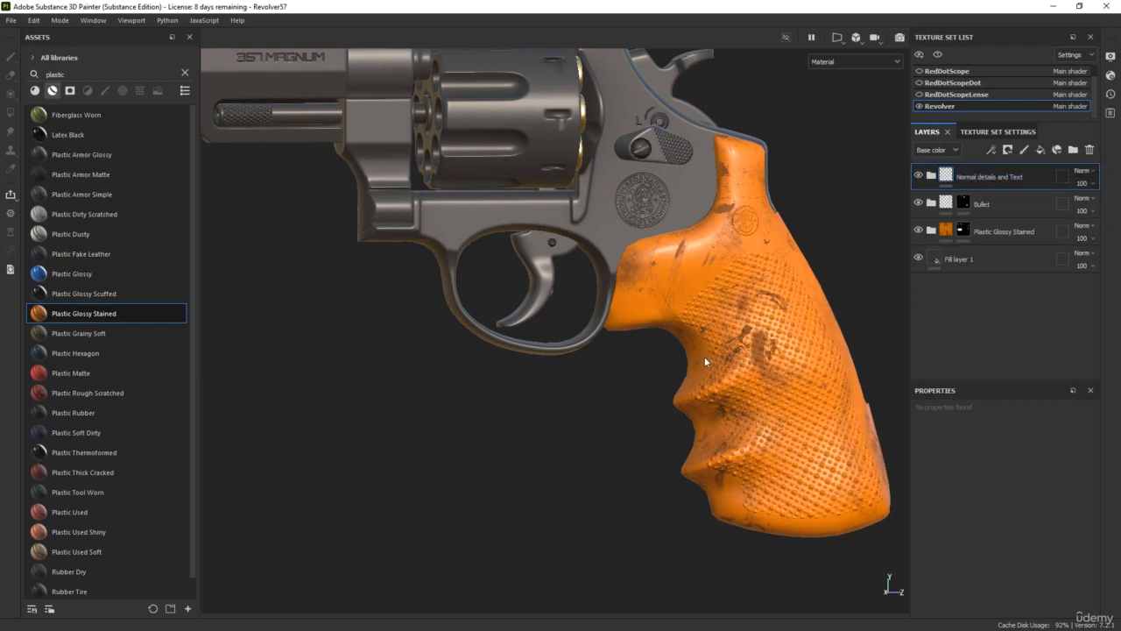
left_click(931, 231)
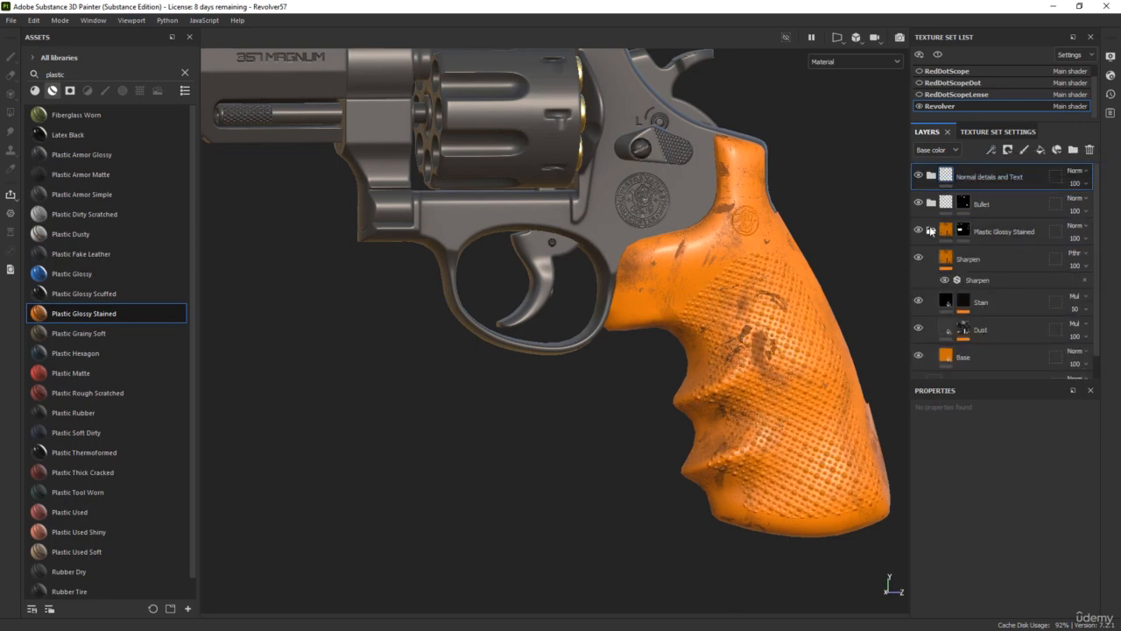
left_click(917, 329)
left_click(918, 301)
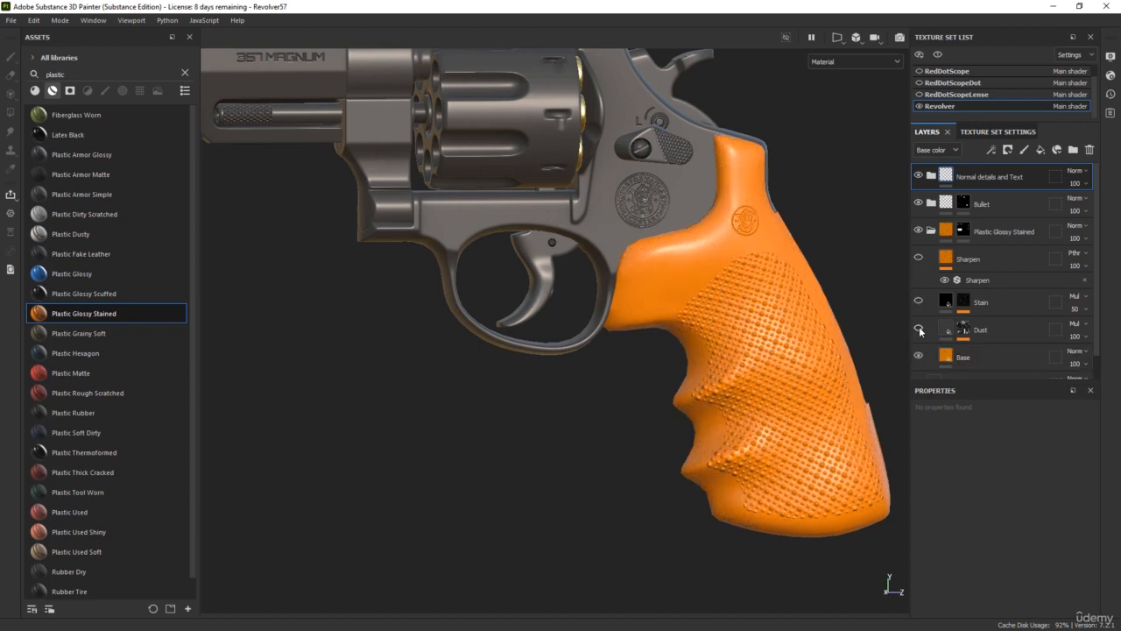
- Change the base color of the grip material's Base layer to dark gray 343434
scroll(834, 382, "up", 3)
left_click(944, 357)
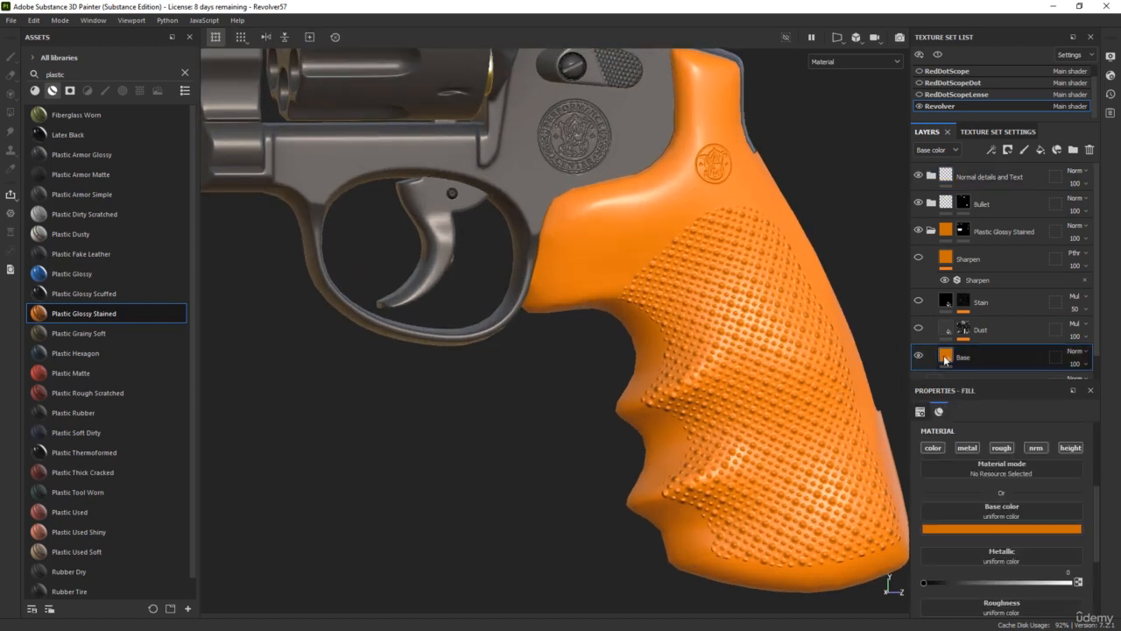
left_click(1015, 519)
left_click_drag(962, 452, 921, 477)
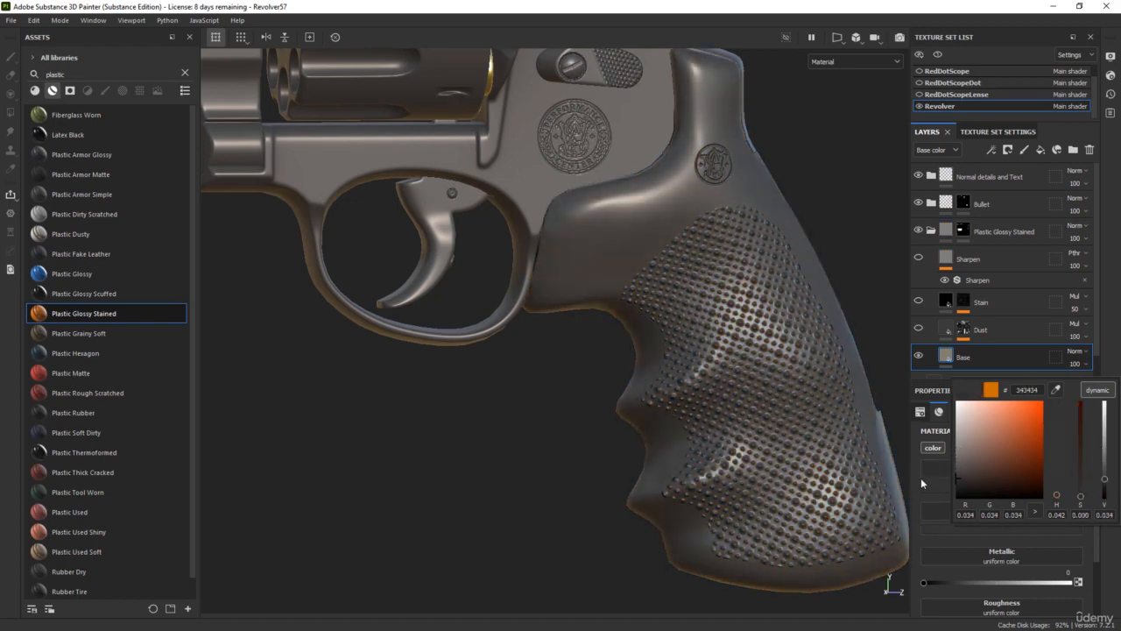
left_click(986, 356)
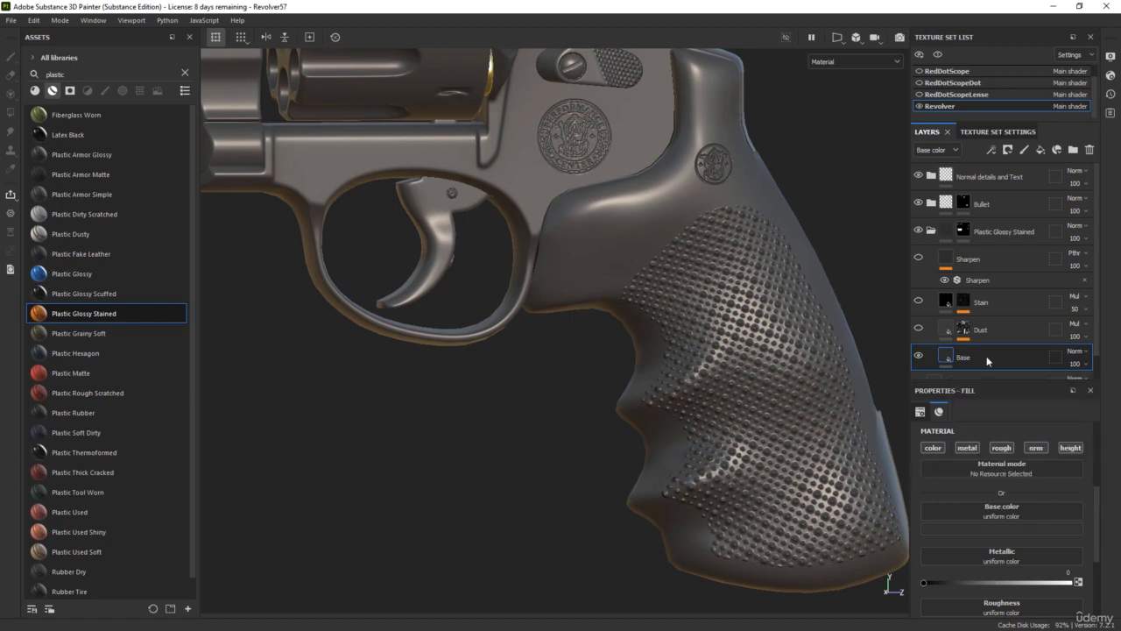
- Set the Base layer's roughness to 0.5058 and check the grip under different lighting and viewing angles
right_click_drag(559, 478, 538, 427, "shift")
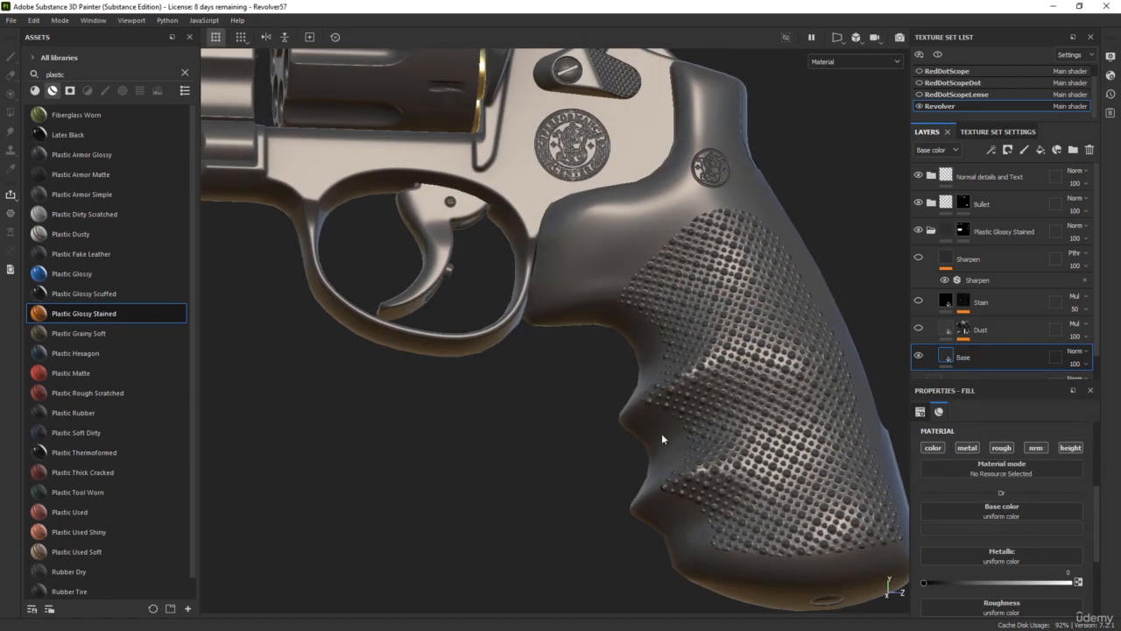
scroll(988, 549, "down", 2)
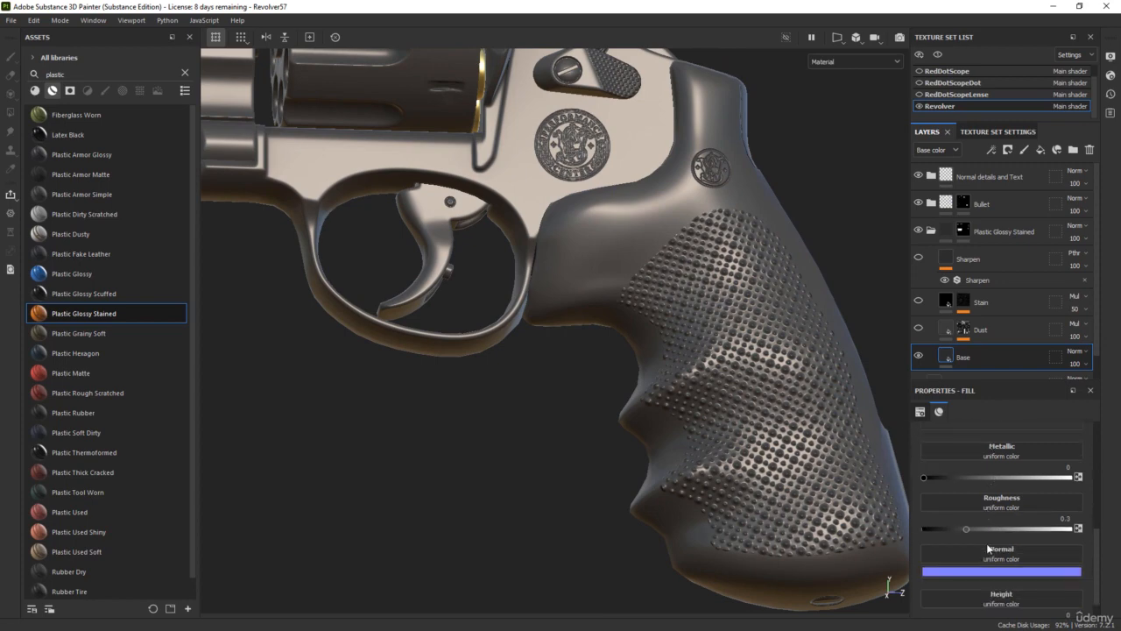
left_click_drag(967, 529, 999, 529)
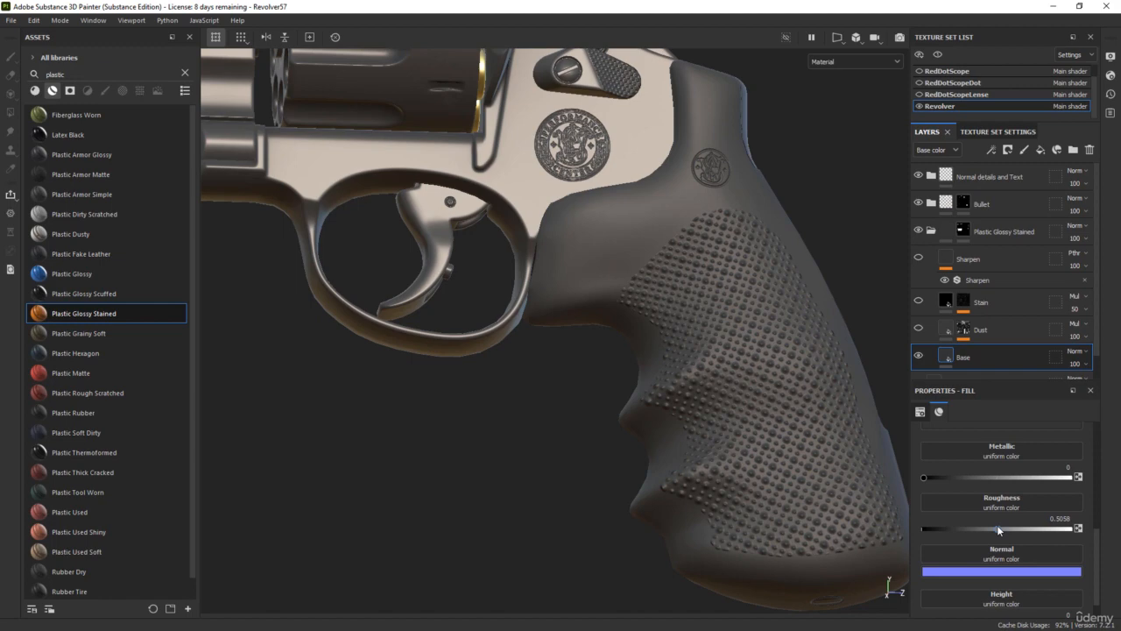
left_click_drag(582, 394, 557, 435, "alt")
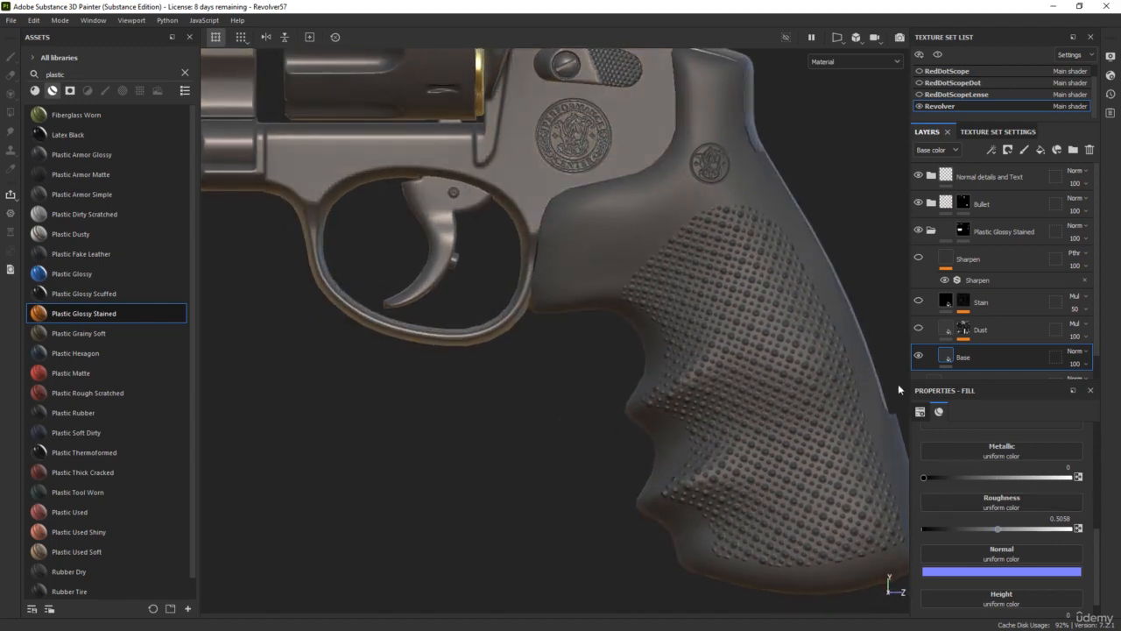
- Show the Dust and Stain layers again and set the Dust layer's height to -0.0506, checking the grip surface
left_click(918, 327)
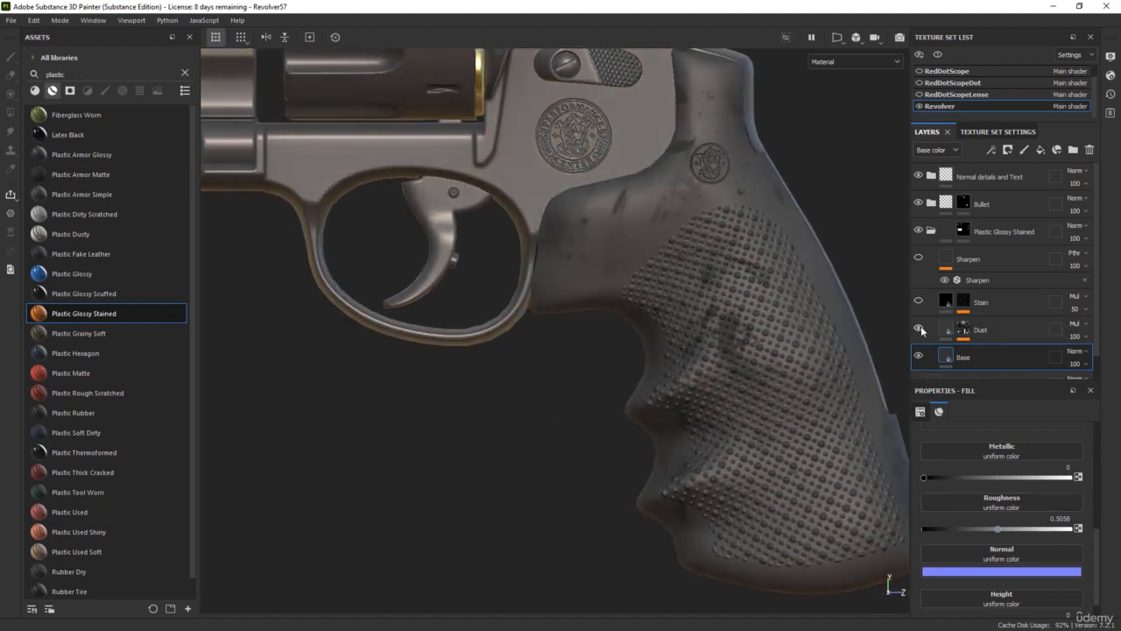
left_click_drag(679, 336, 716, 330, "alt")
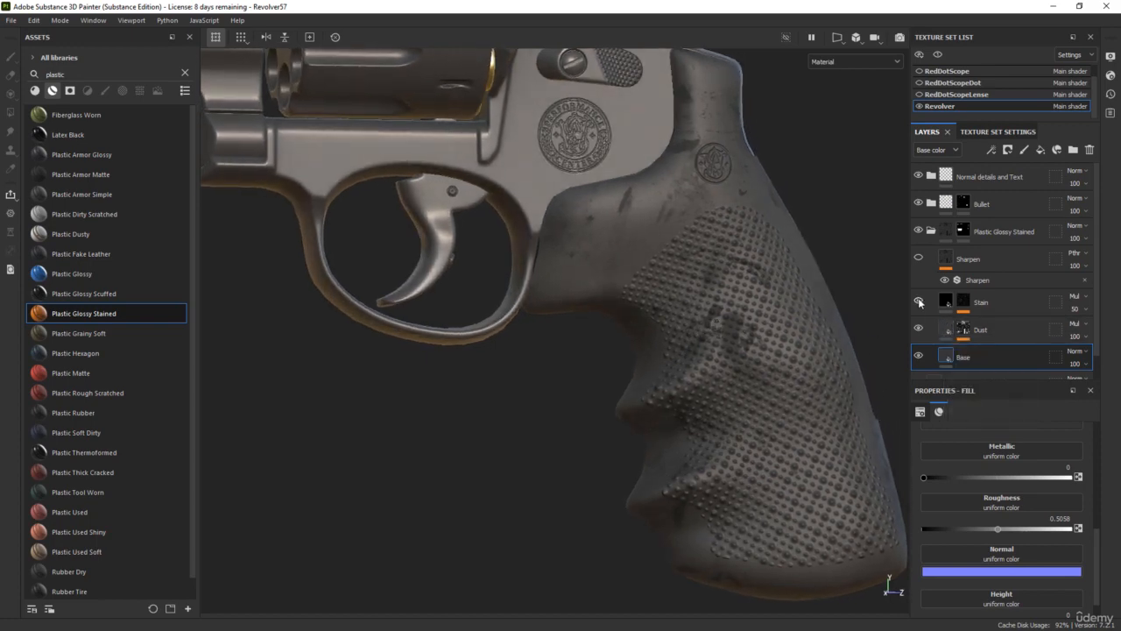
left_click(945, 331)
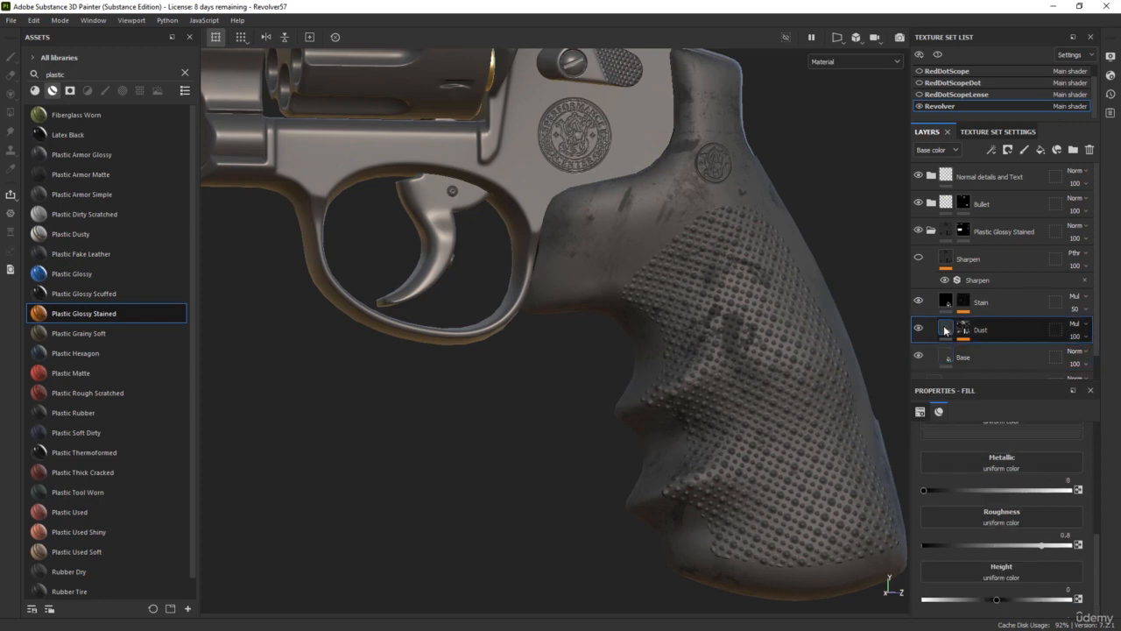
left_click(999, 600)
scroll(635, 208, "up", 4)
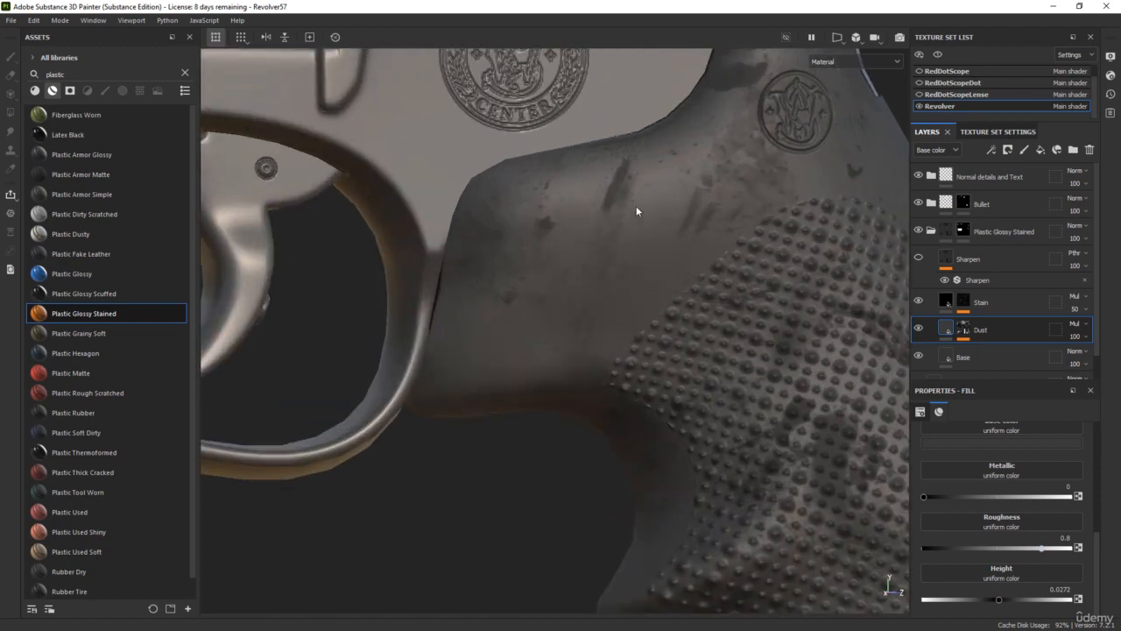
mouse_move(999, 601)
left_mouse_down()
mouse_move(1010, 601)
mouse_move(995, 594)
left_mouse_up()
scroll(737, 345, "down", 5)
left_click_drag(711, 363, 771, 351, "alt")
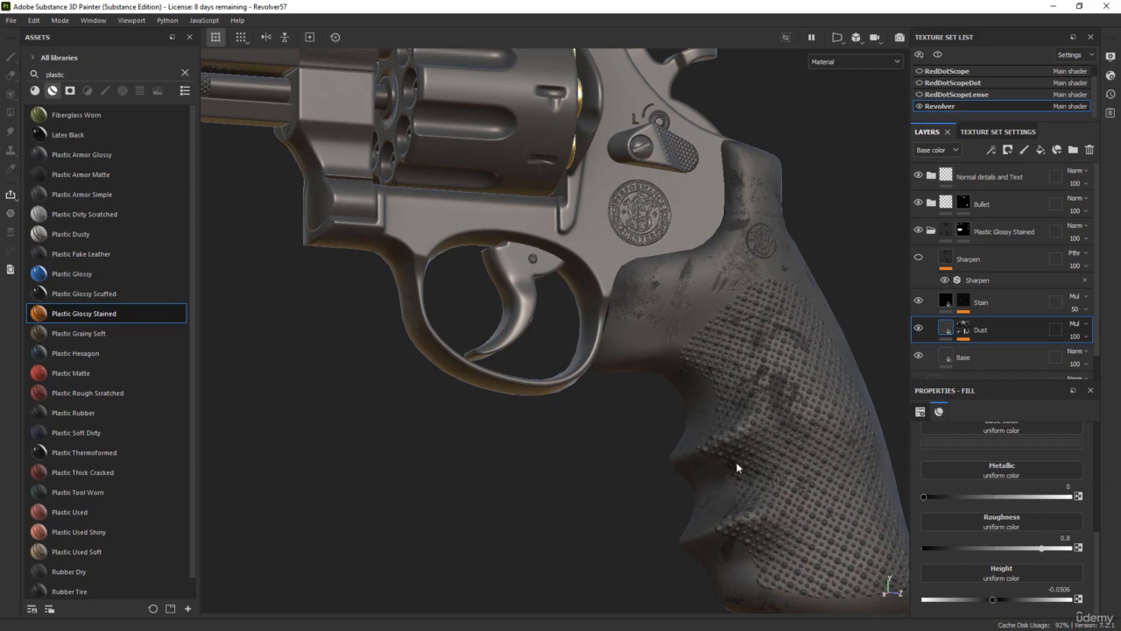
- Delete the Sharpen layer from the grip's plastic material and check the grip's roughness channel before returning to the full material view
left_click(1001, 259)
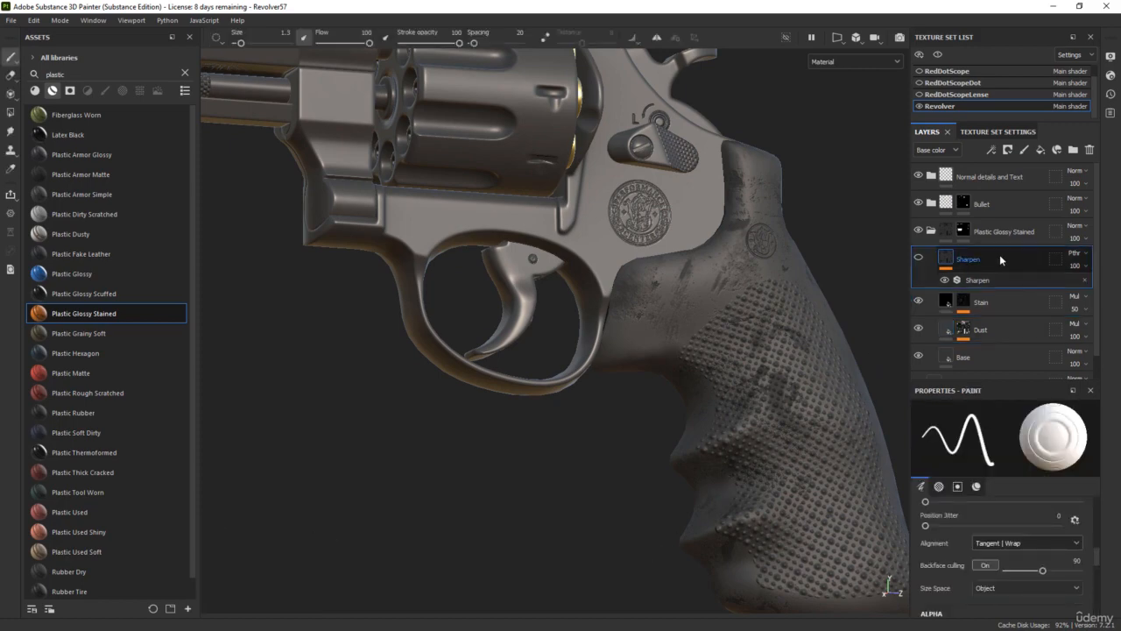
key("Delete")
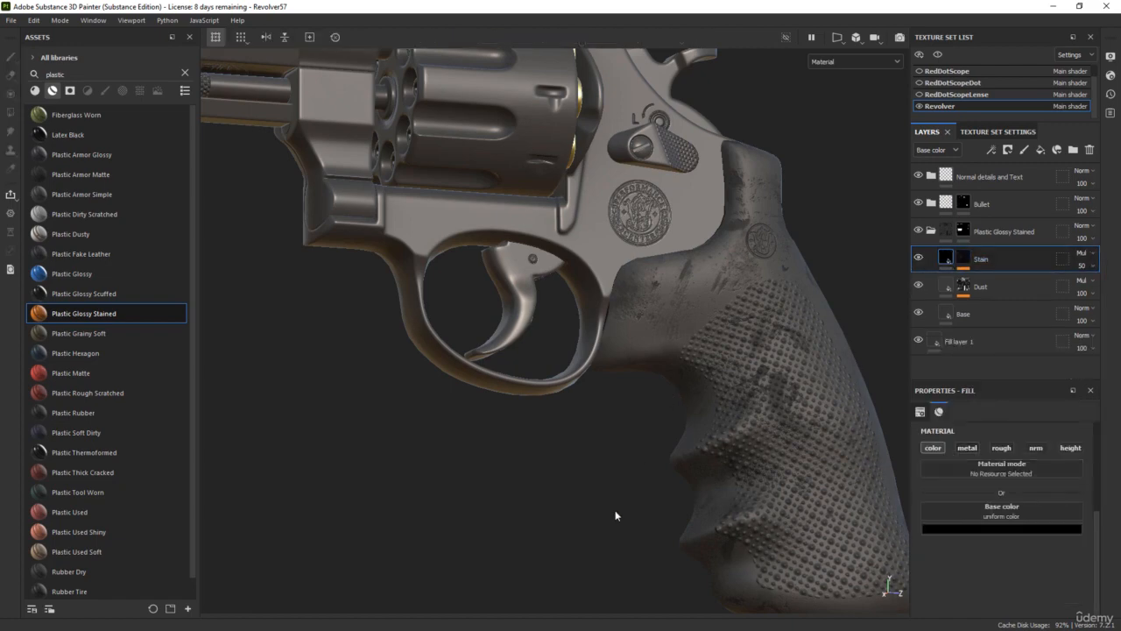
key("c")
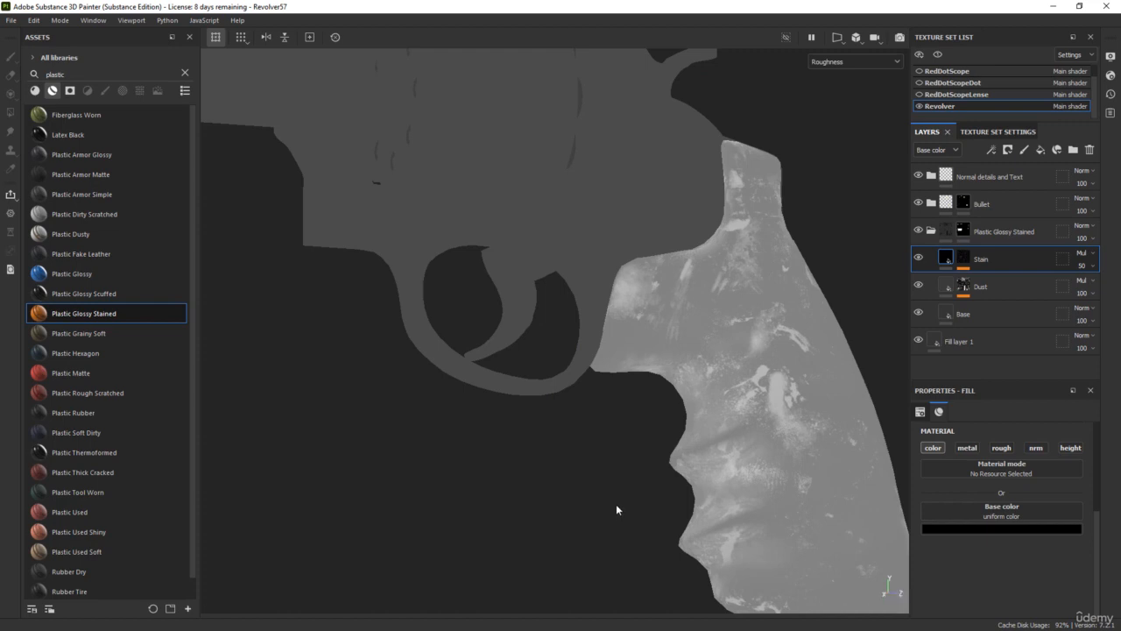
key("m")
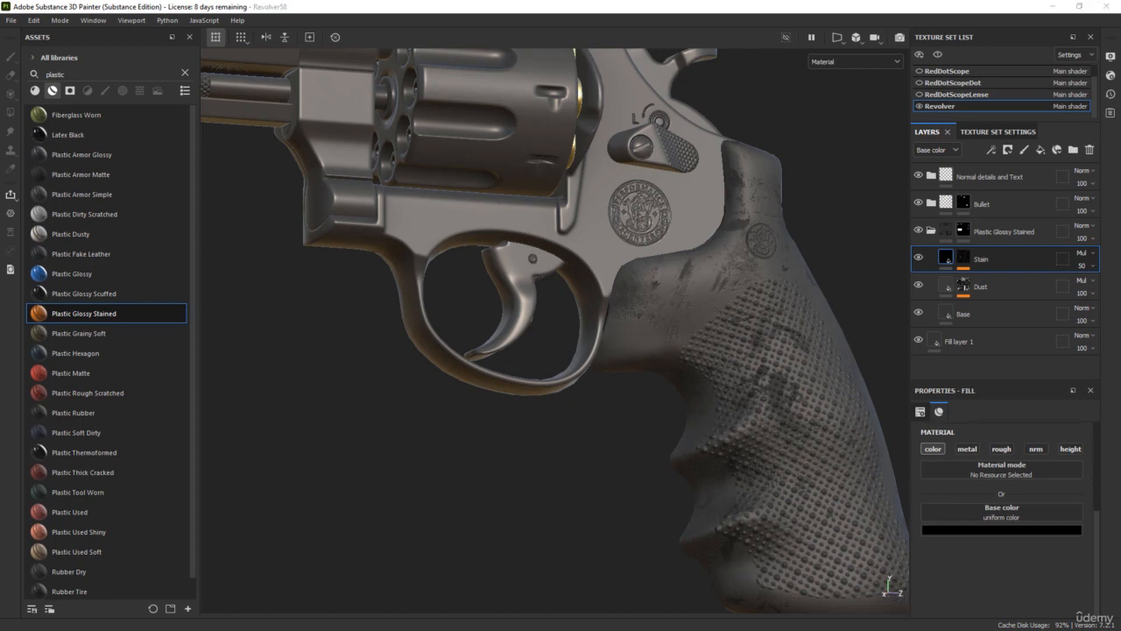
- Switch to Windows Photo Viewer and compare the revolver reference photos, examining the metal finish, grip and scope, before returning to Substance 3D Painter
left_click_drag(1120, 107, 766, 80)
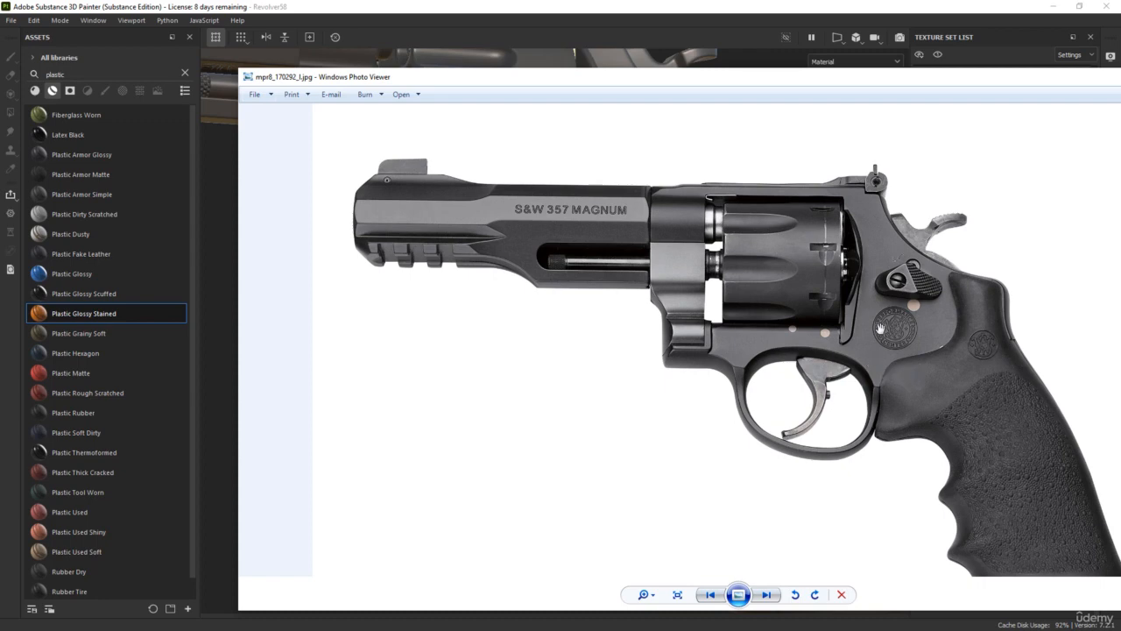
scroll(963, 403, "down", 2)
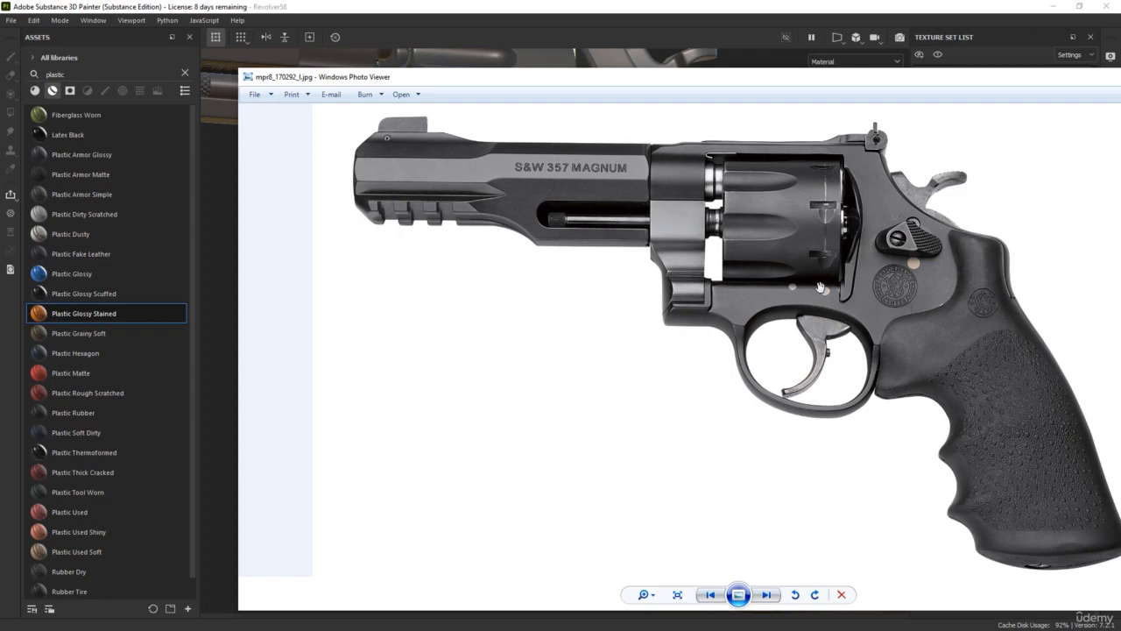
scroll(729, 206, "up", 2)
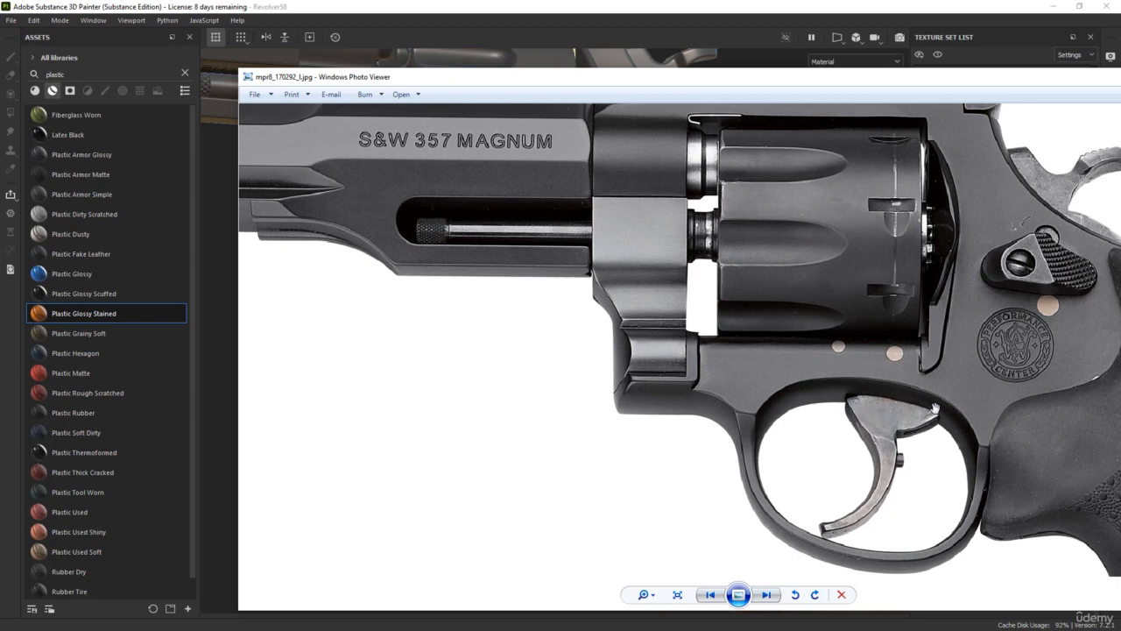
scroll(852, 354, "down", 3)
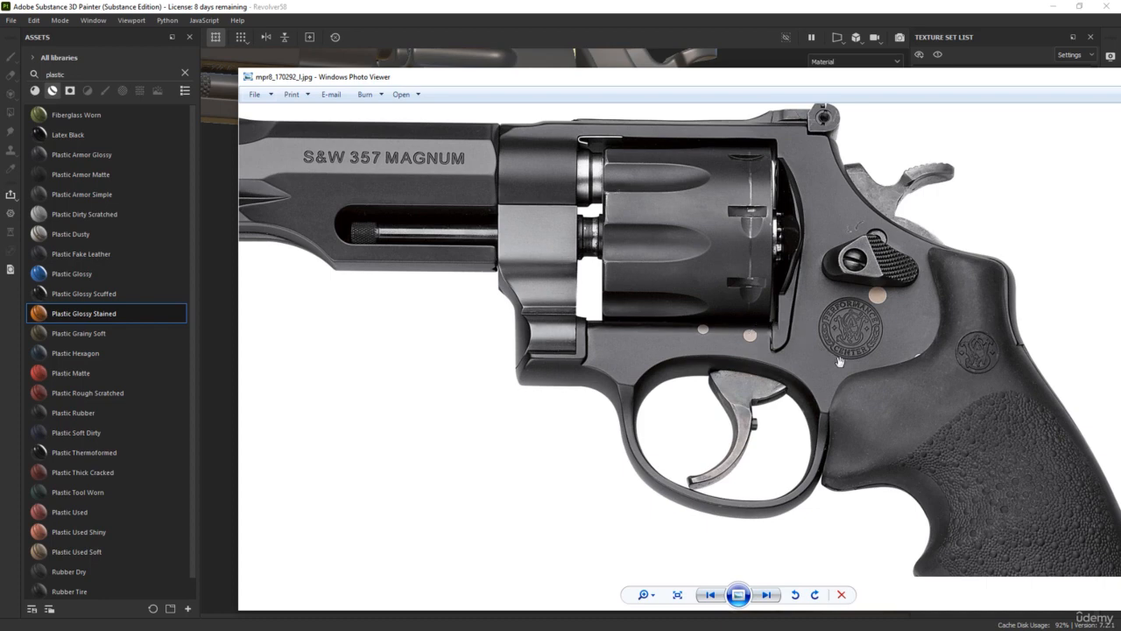
key("Right")
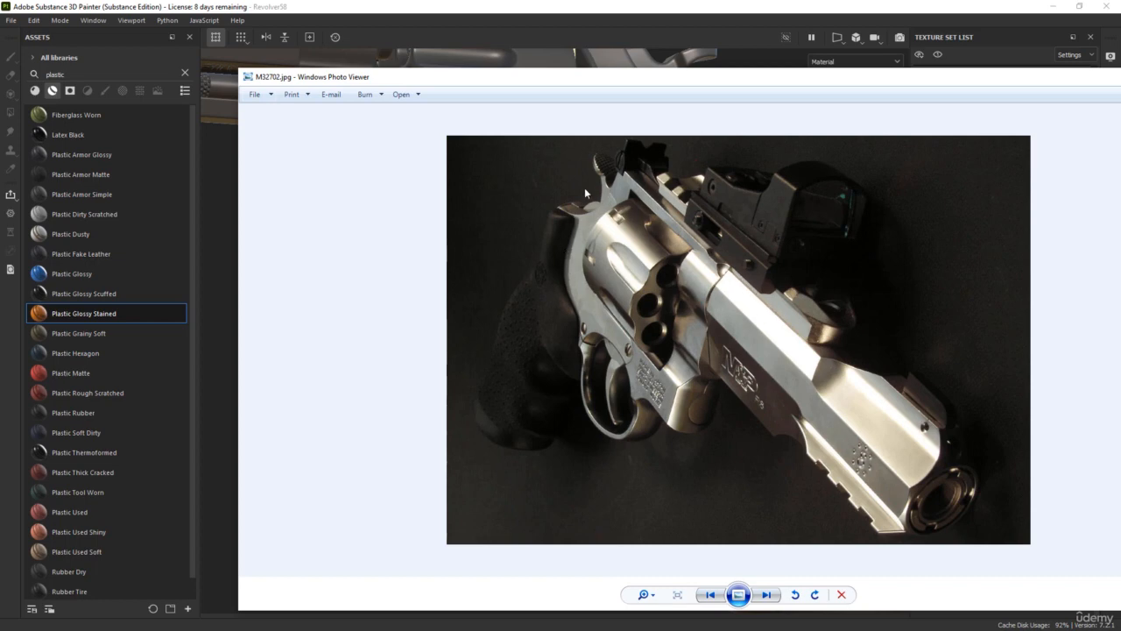
key("Left")
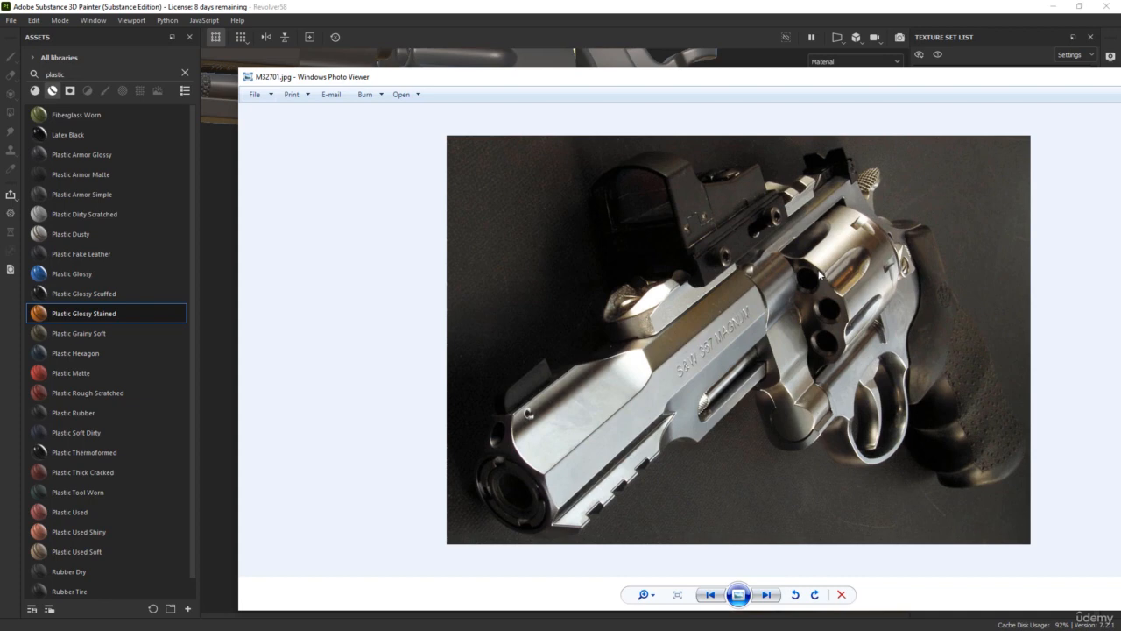
key("Right")
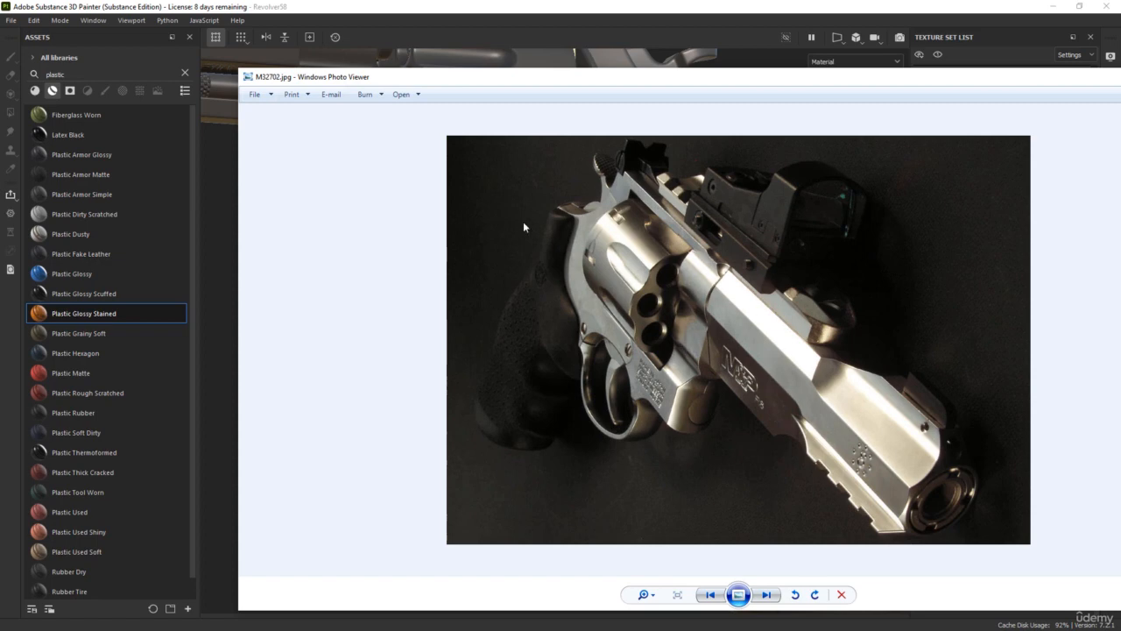
key("Right")
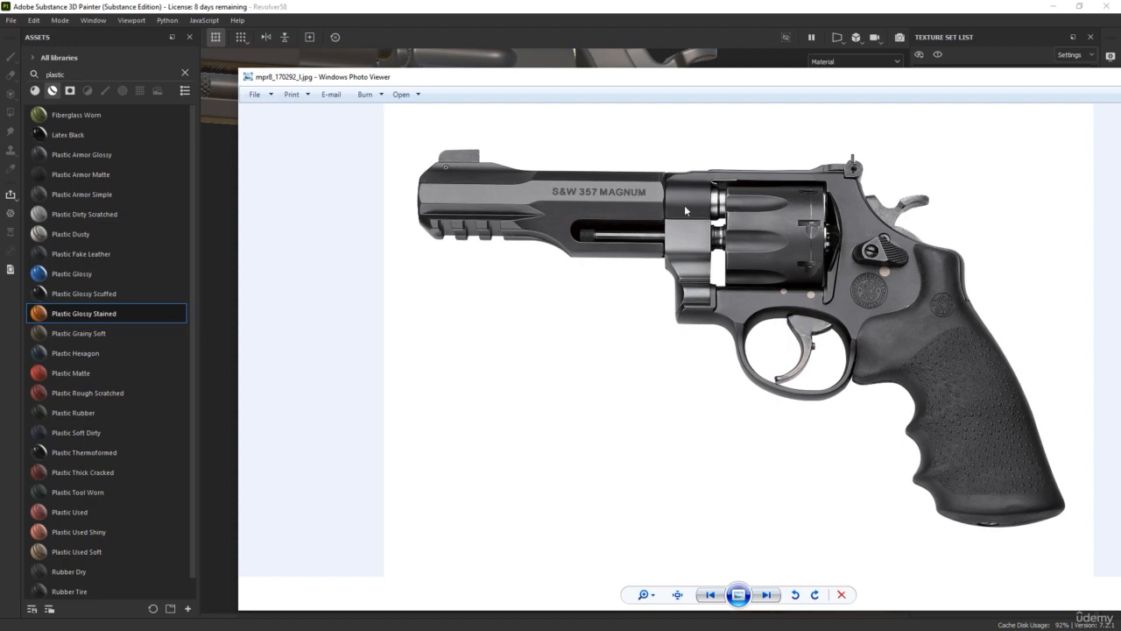
key("Left")
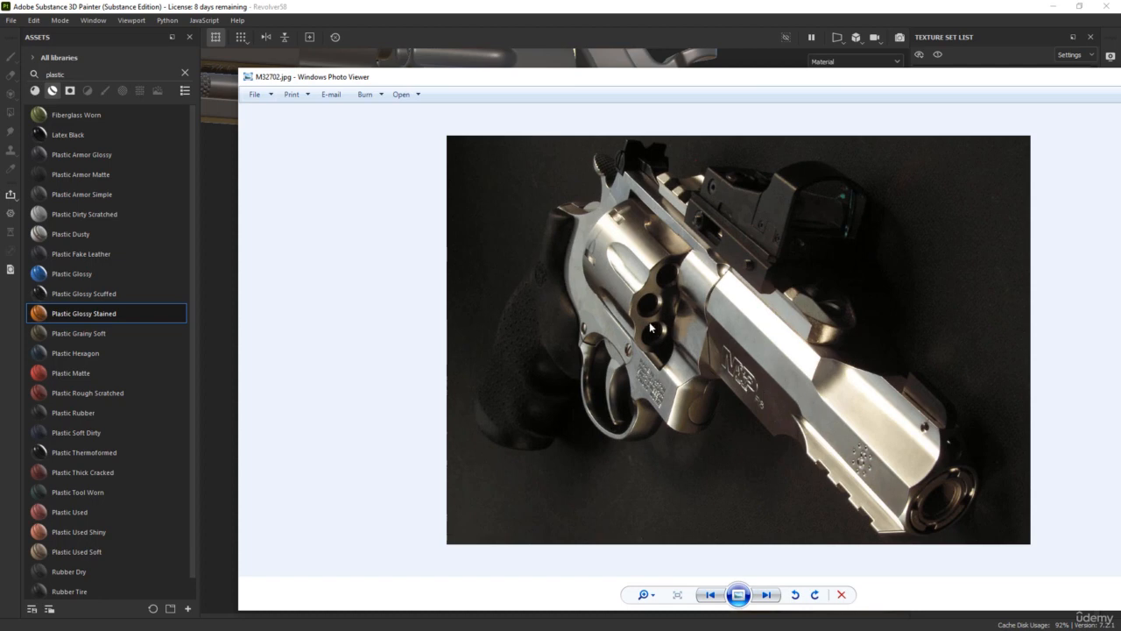
key("Right")
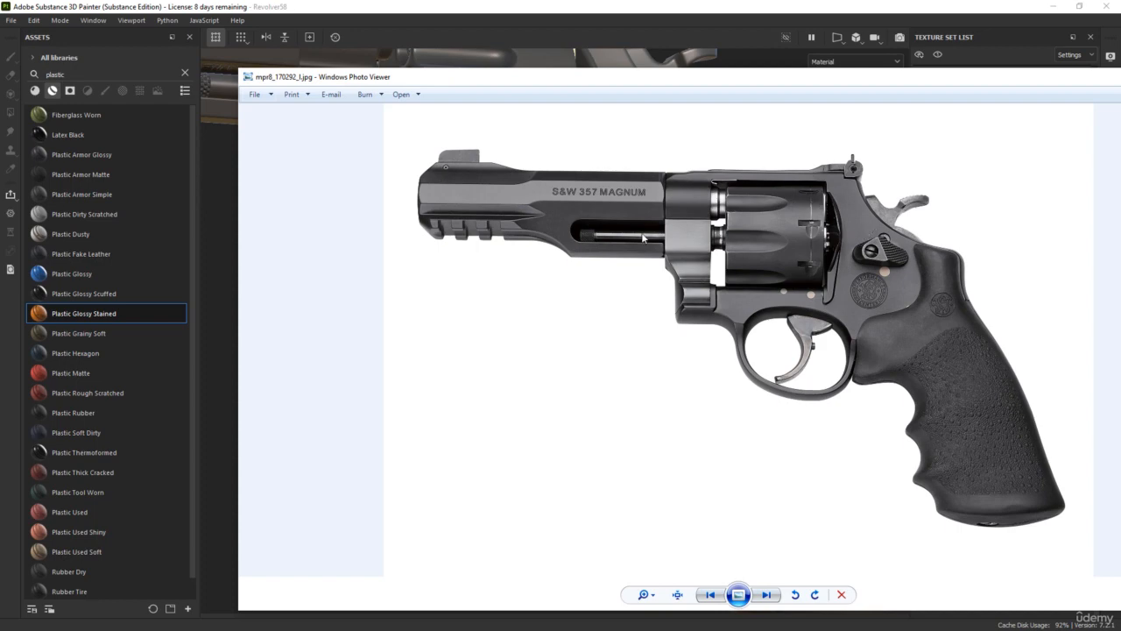
key("Left")
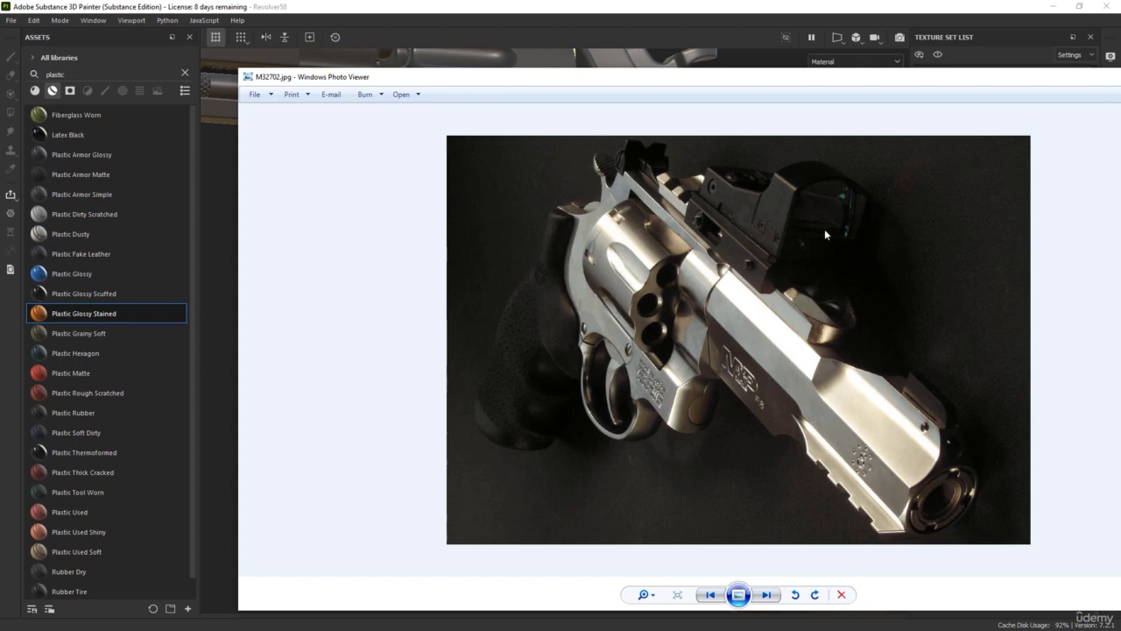
left_click_drag(663, 79, 717, 89)
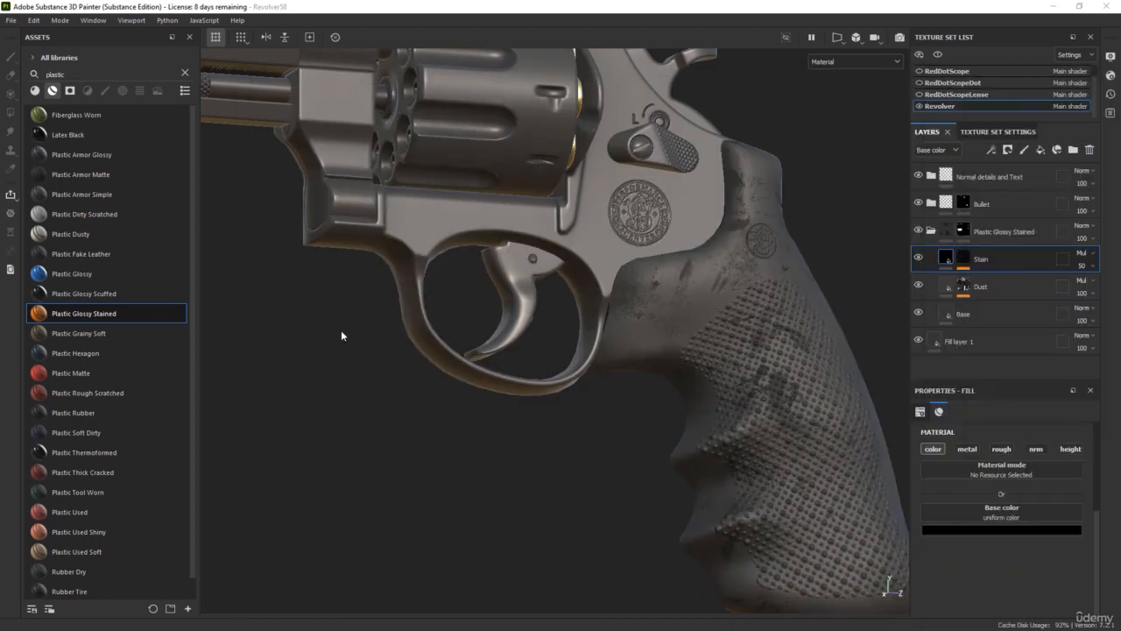
- Search the smart materials for "iron" and add Iron Forged Old between the plastic grip folder and Fill layer 1
double_click(70, 74)
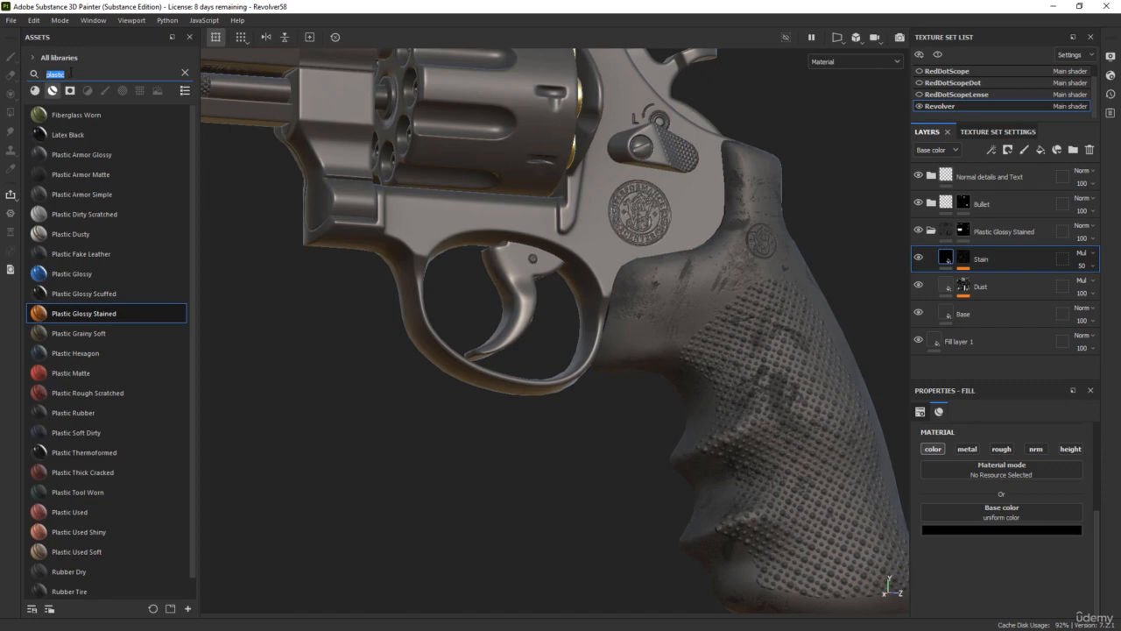
type("iron")
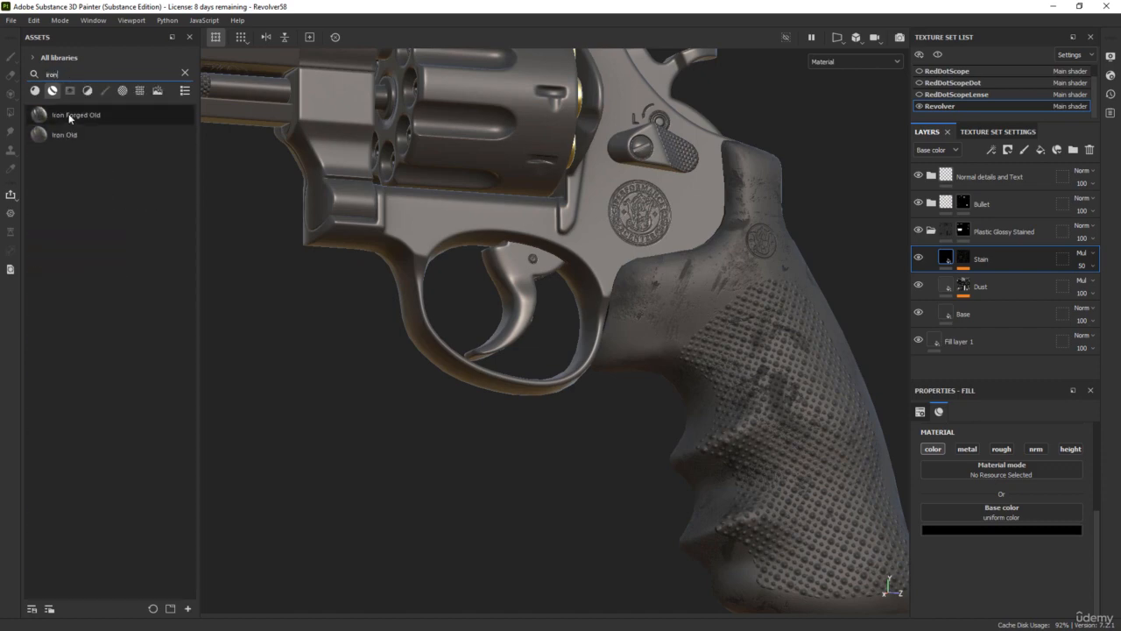
mouse_move(70, 117)
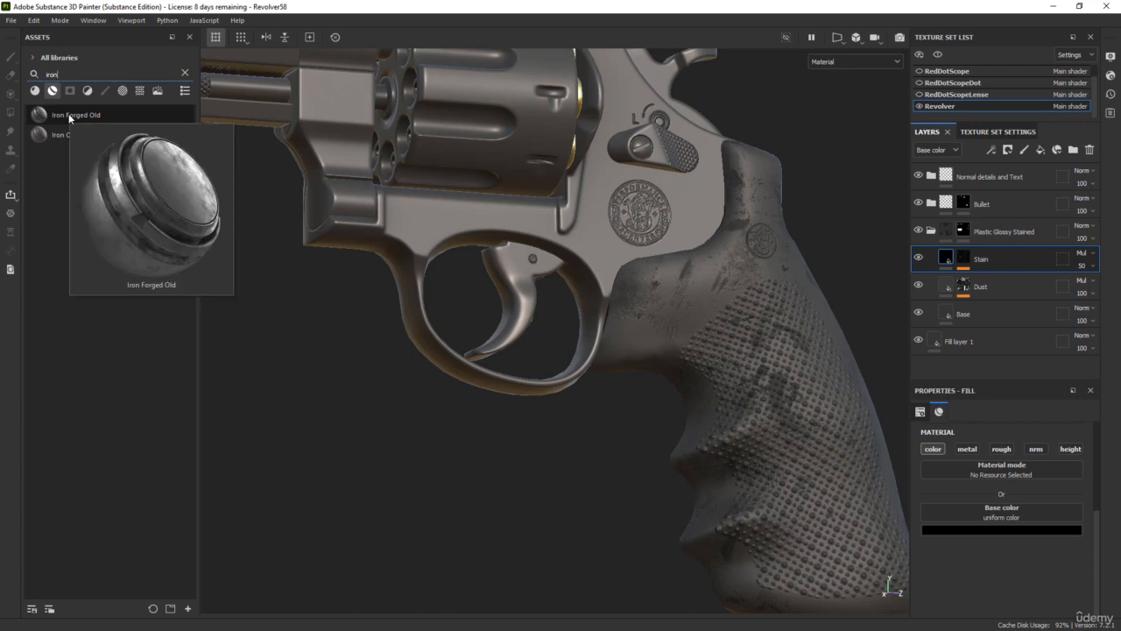
left_click_drag(68, 112, 1005, 328)
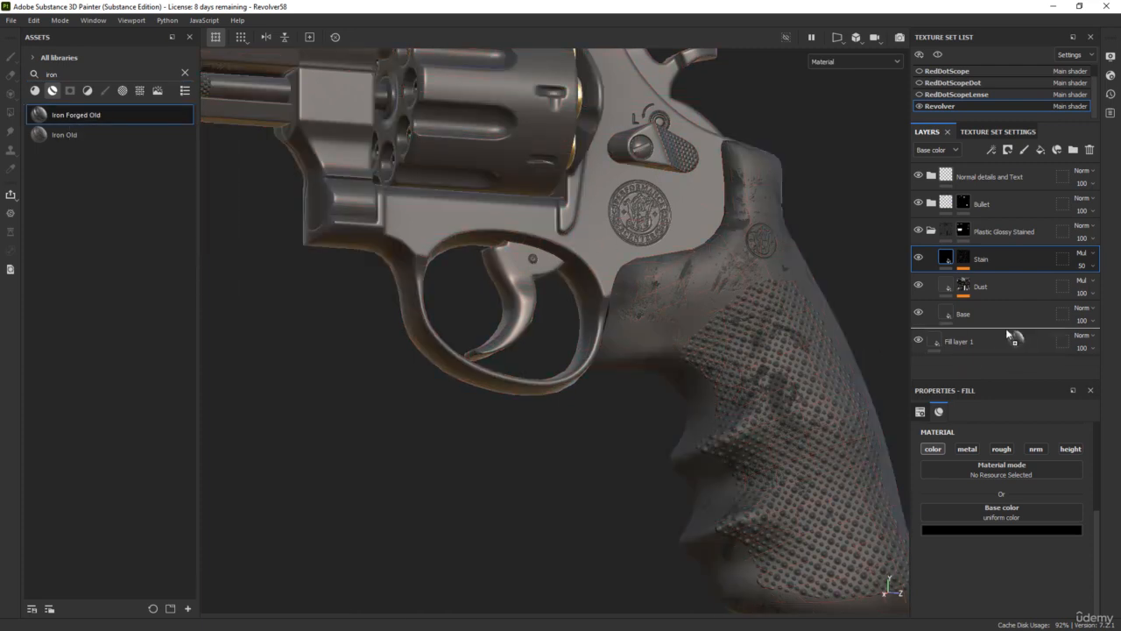
left_click_drag(1006, 327, 1005, 330)
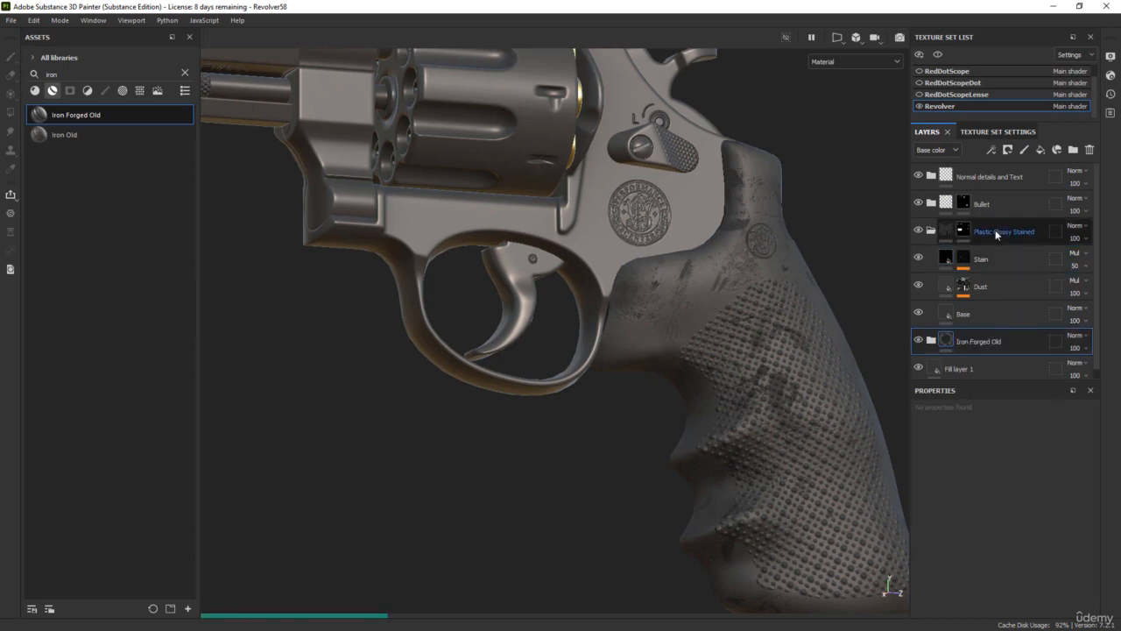
- Rename the plastic material folder to "Grip - Plastic Glossy Stained" and toggle its visibility to check its coverage
double_click(992, 233)
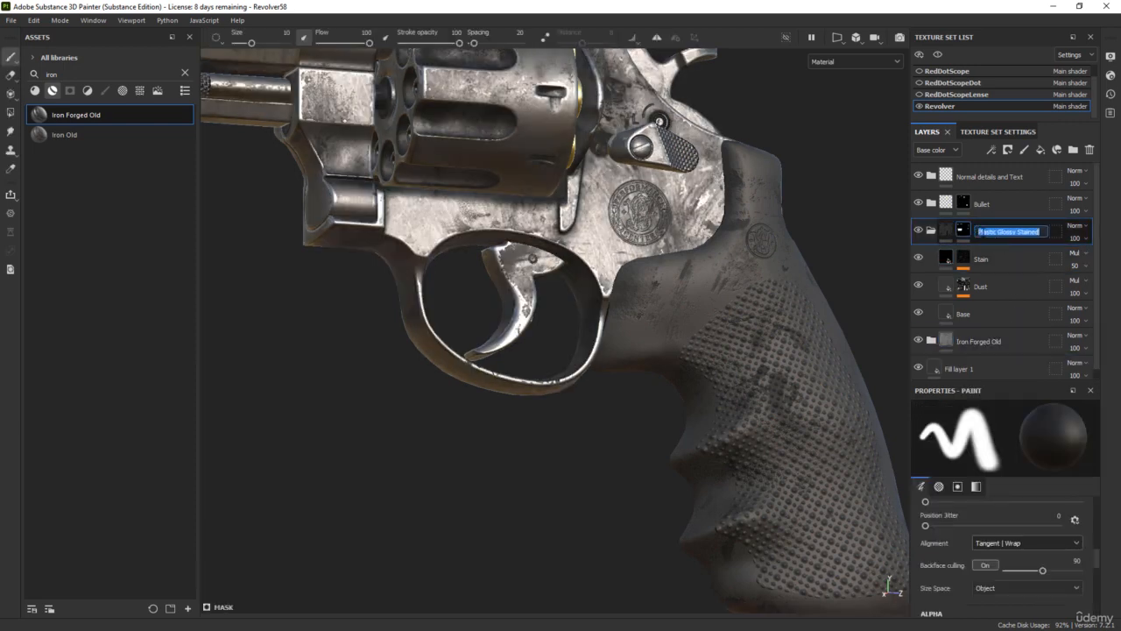
left_click(979, 231)
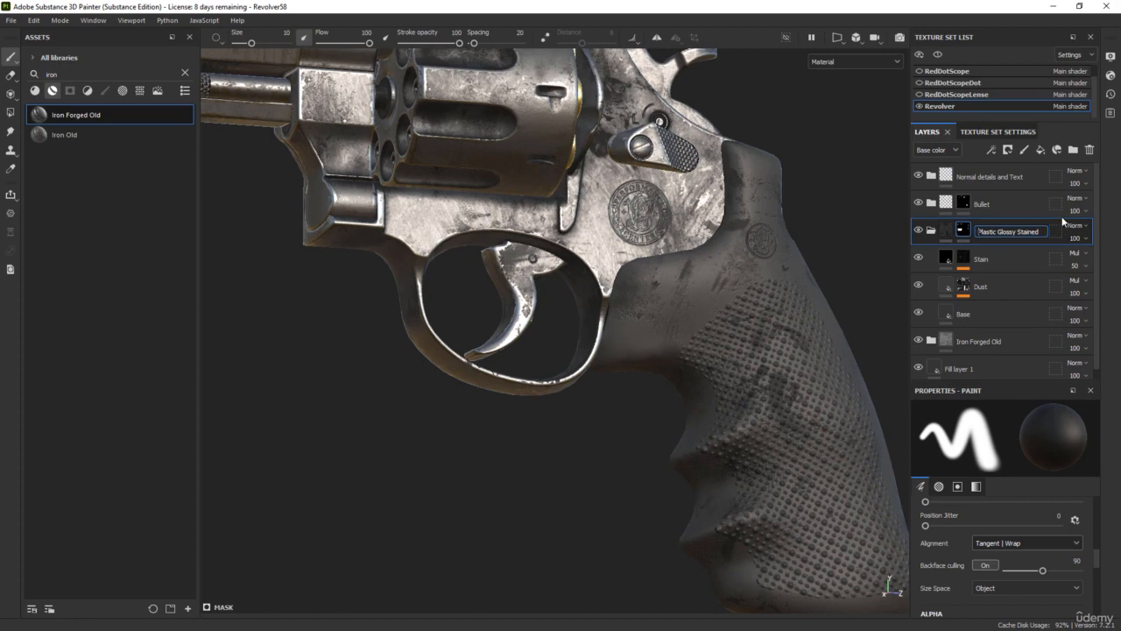
type("Grip -")
key("Return")
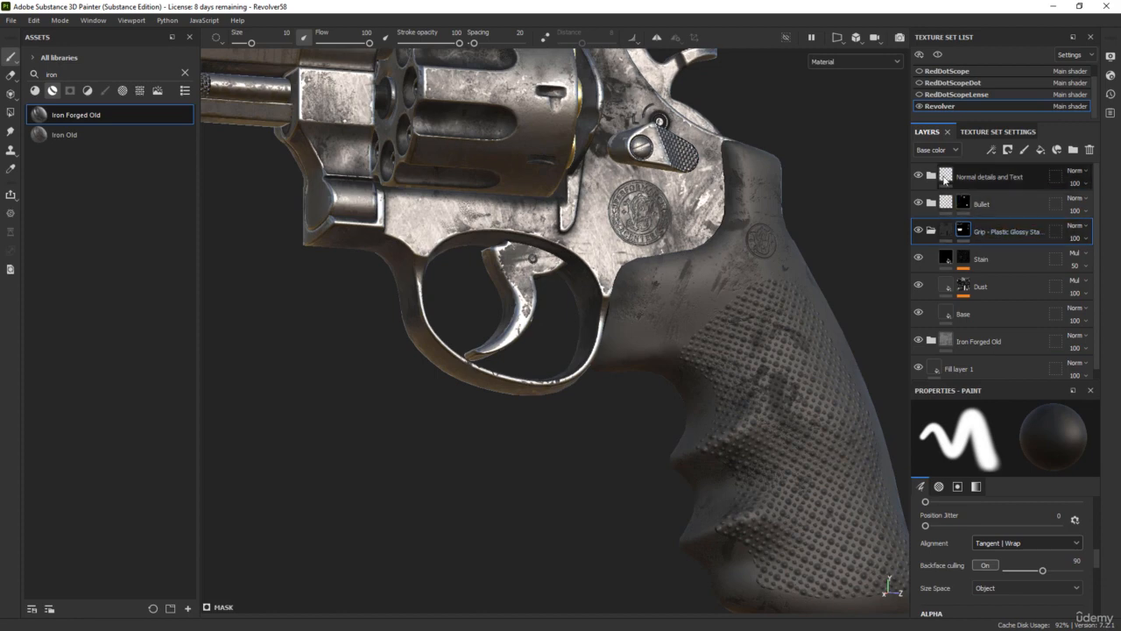
left_click(918, 229)
left_click(918, 229)
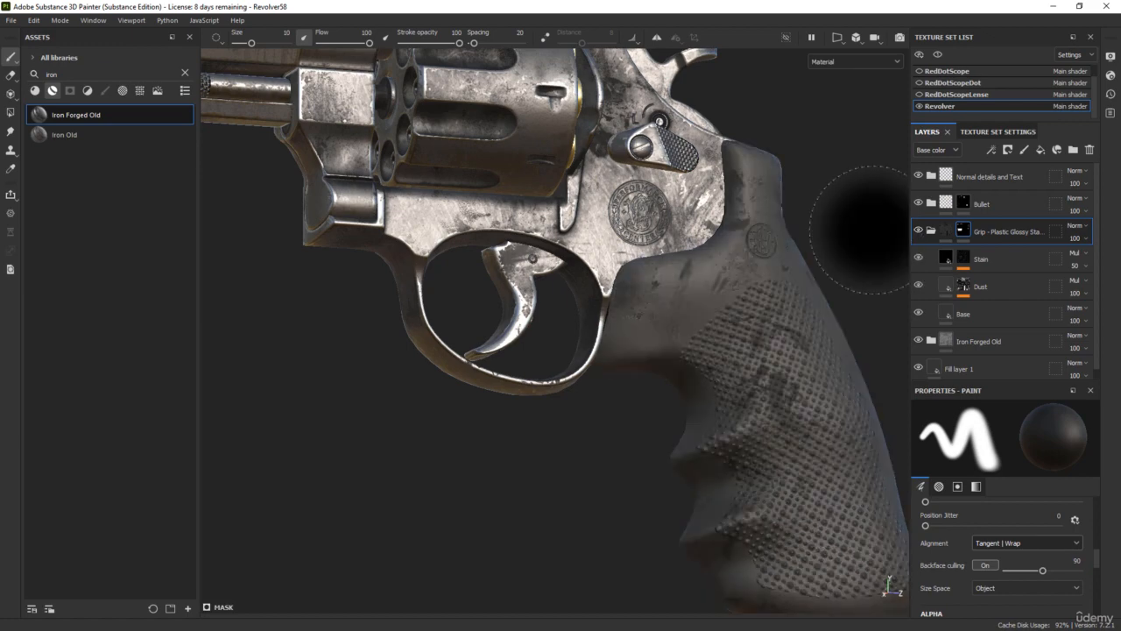
- Inspect the iron material on the revolver's barrel, cylinder and frame, and reduce the brush size to 1.45
scroll(596, 399, "down", 2)
middle_click_drag(508, 242, 736, 589, "alt")
left_click_drag(708, 447, 549, 481, "alt")
middle_click_drag(359, 480, 819, 235, "alt")
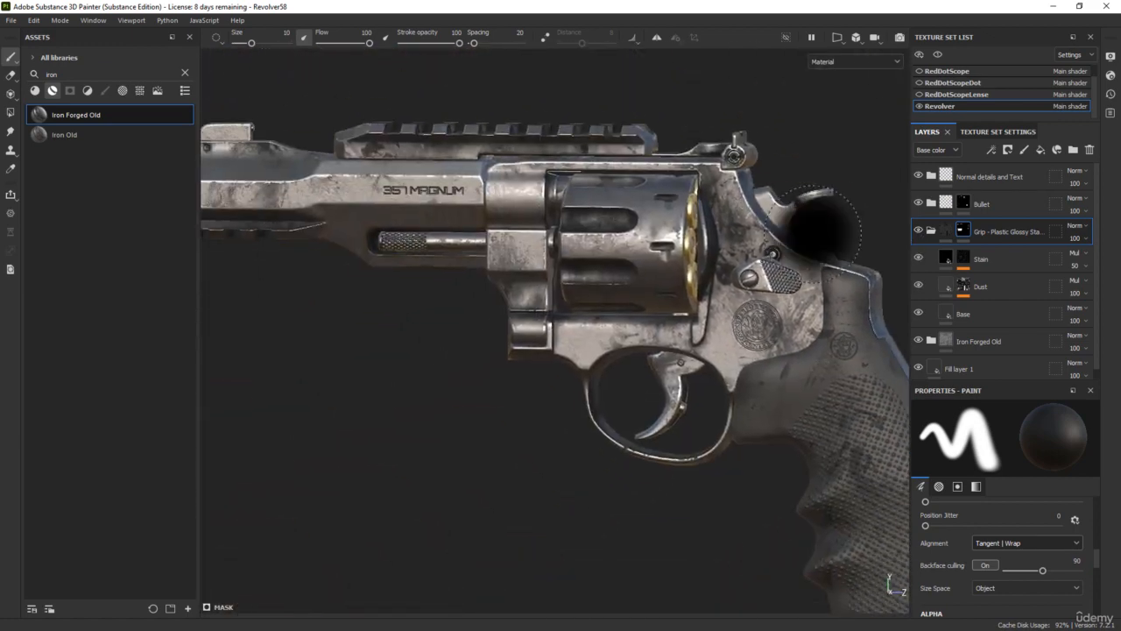
scroll(713, 325, "up", 3)
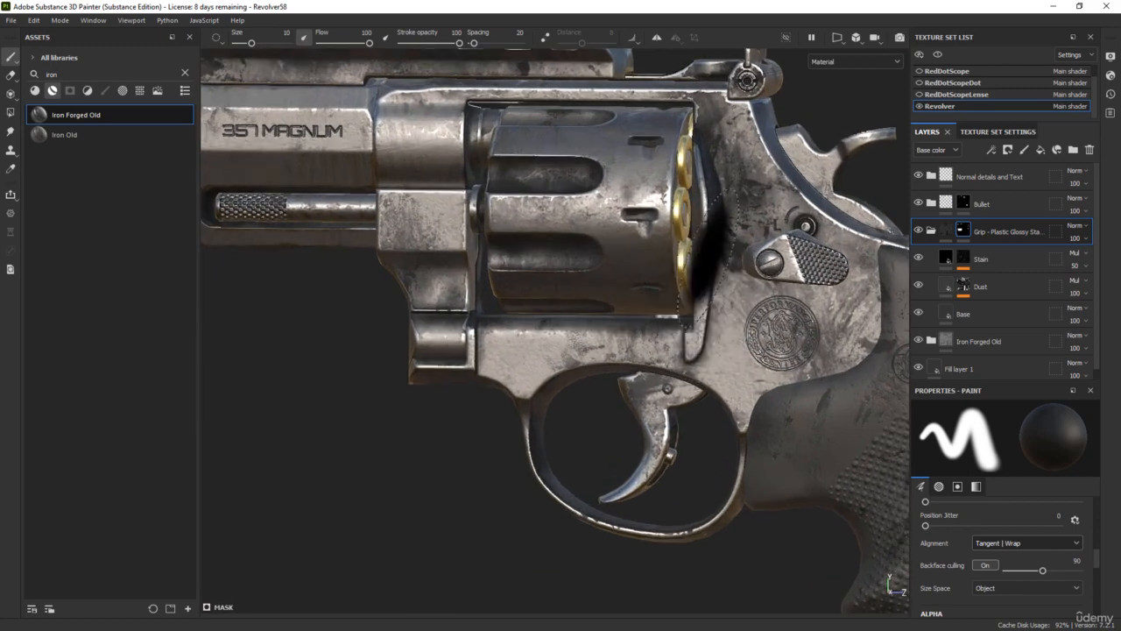
scroll(705, 254, "down", 2)
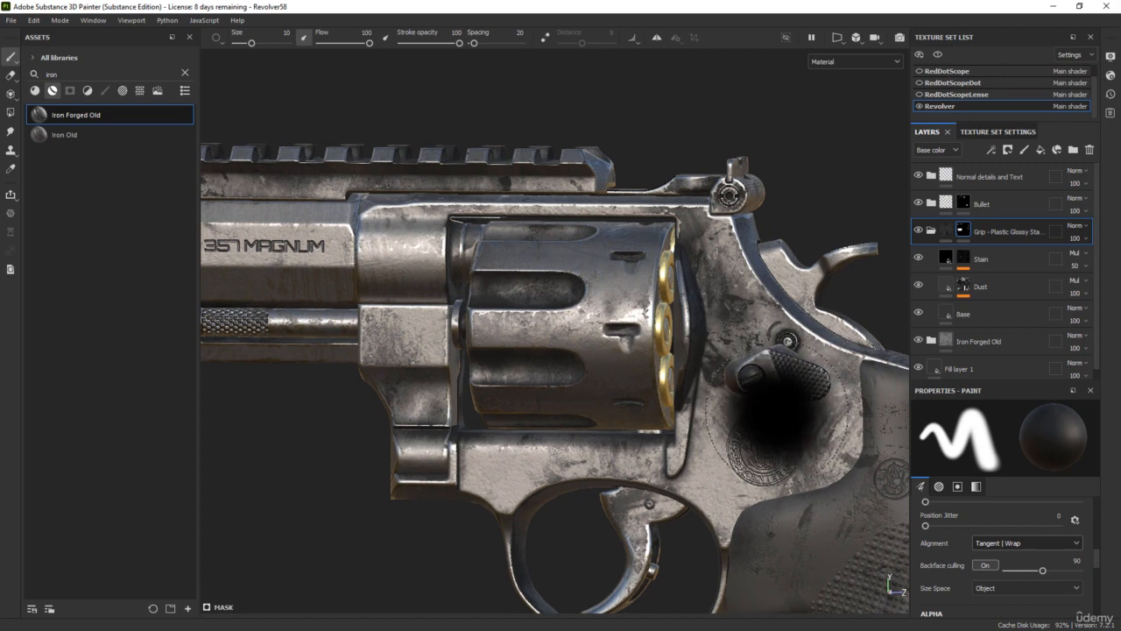
right_click_drag(776, 401, 720, 391, "ctrl")
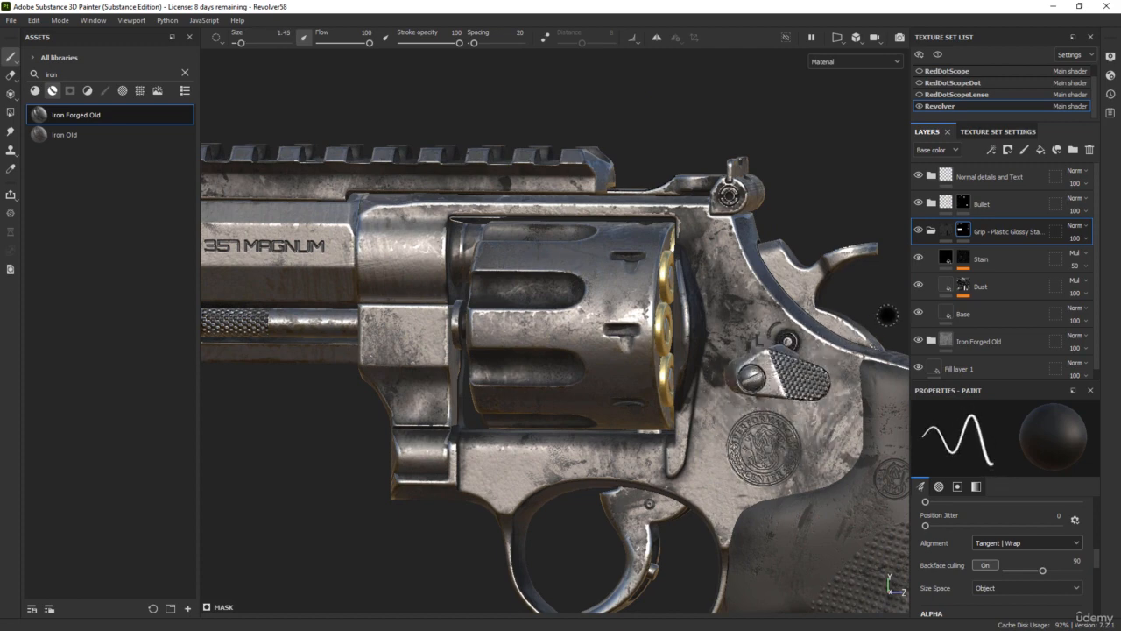
- Collapse the grip's plastic folder and expand the Iron Forged Old folder to show its layers
left_click(965, 287)
left_click(931, 231)
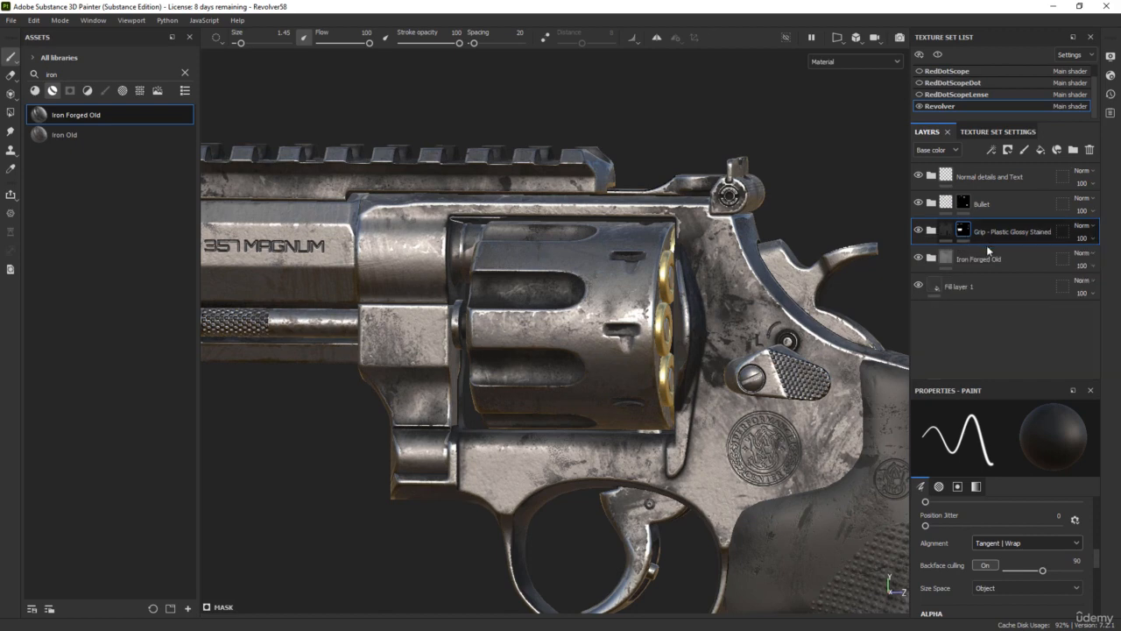
left_click(931, 258)
- Examine the Edges layer's mask and fill in the iron material, toggling the layer's visibility to compare its effect
scroll(984, 274, "down", 2)
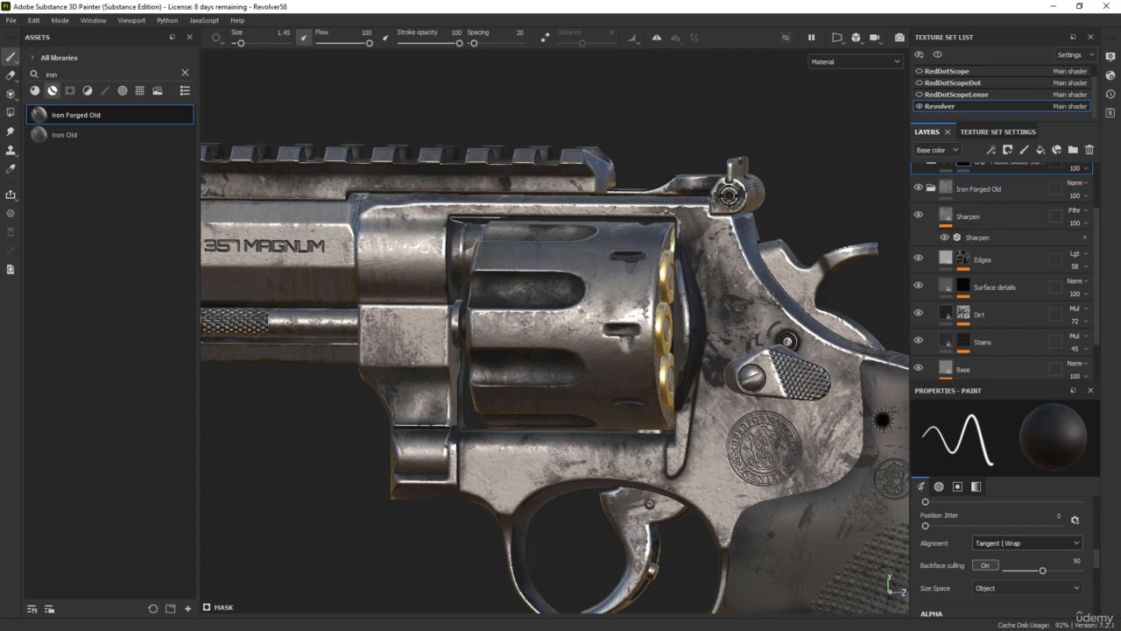
left_click(965, 255)
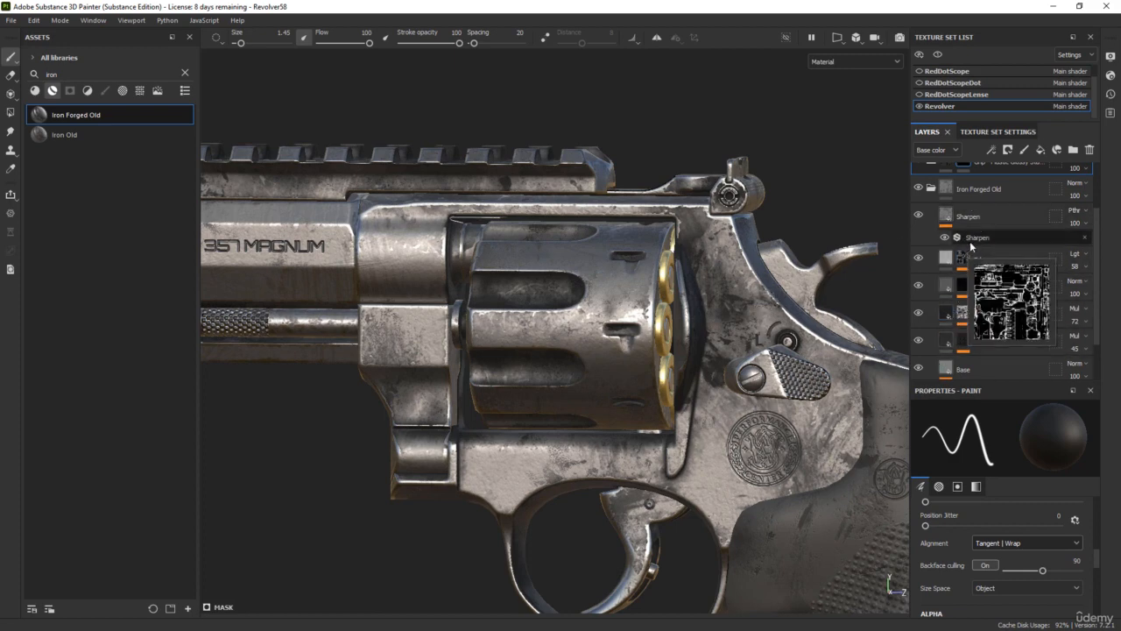
left_click(984, 308)
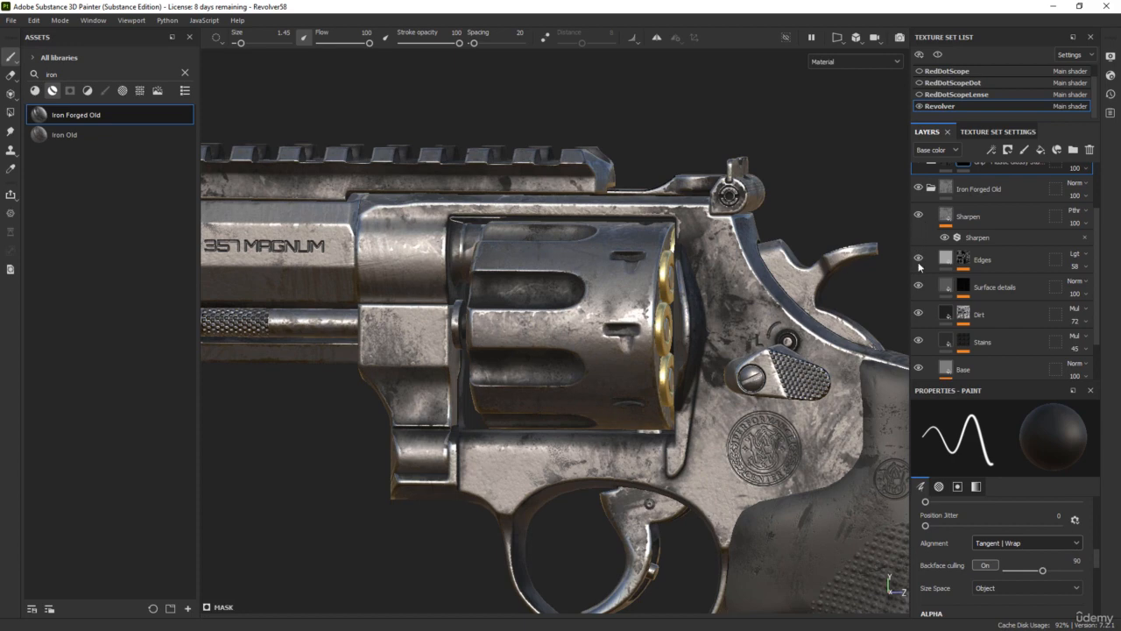
left_click(945, 260)
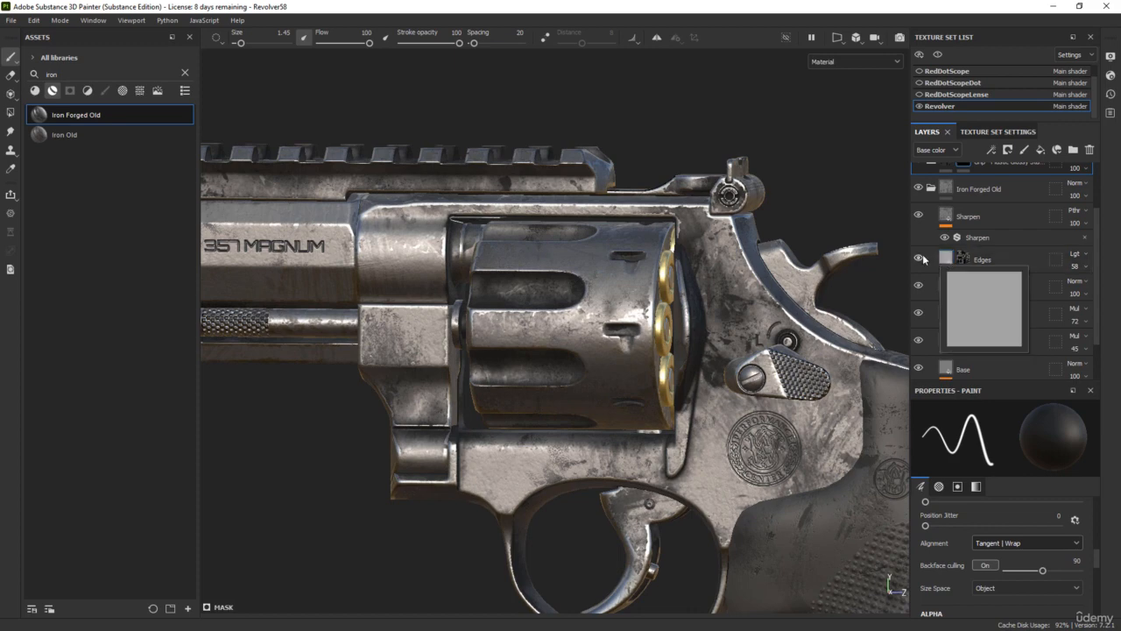
left_click(918, 259)
left_click(919, 259)
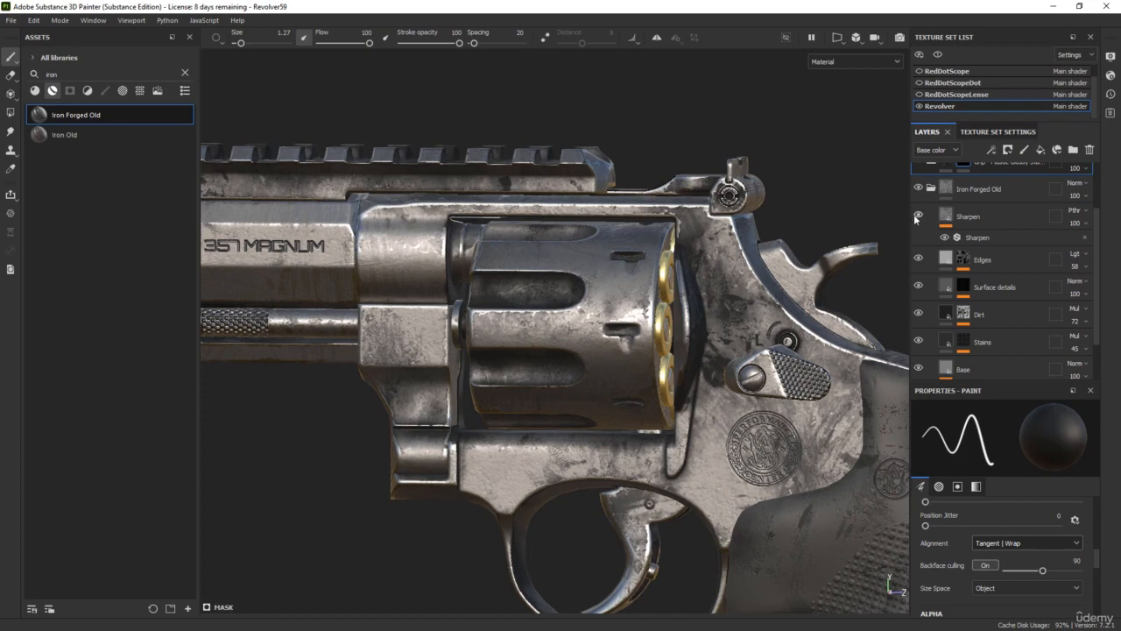
- Try a Sharpen filter intensity of 3.12 on the iron material and examine its effect on the cylinder and frame
scroll(775, 359, "up", 5)
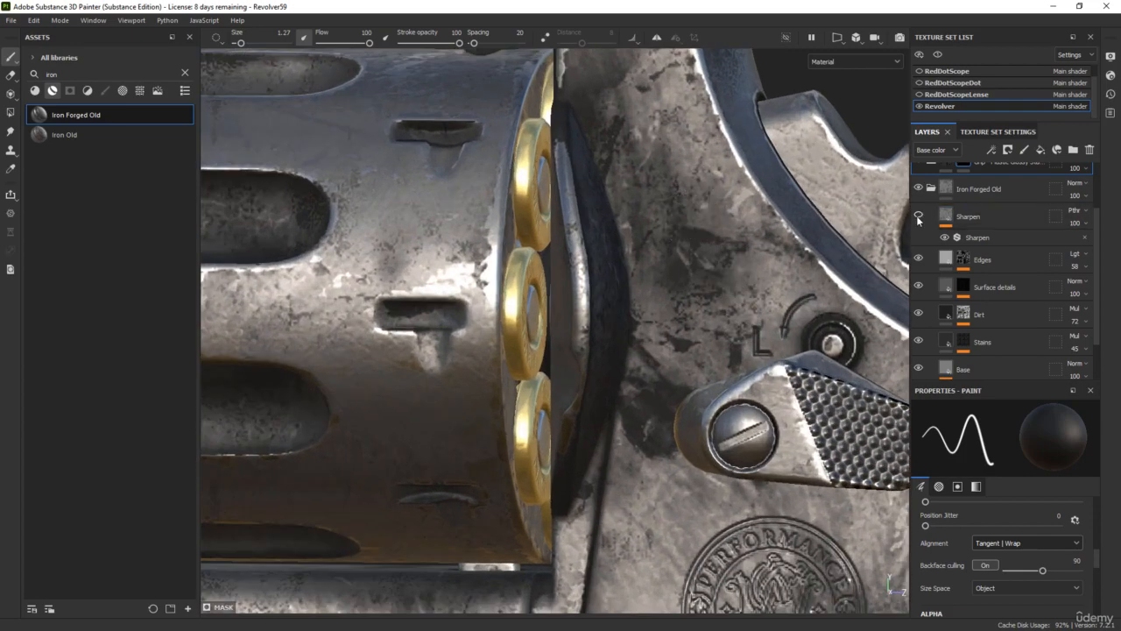
scroll(671, 251, "up", 5)
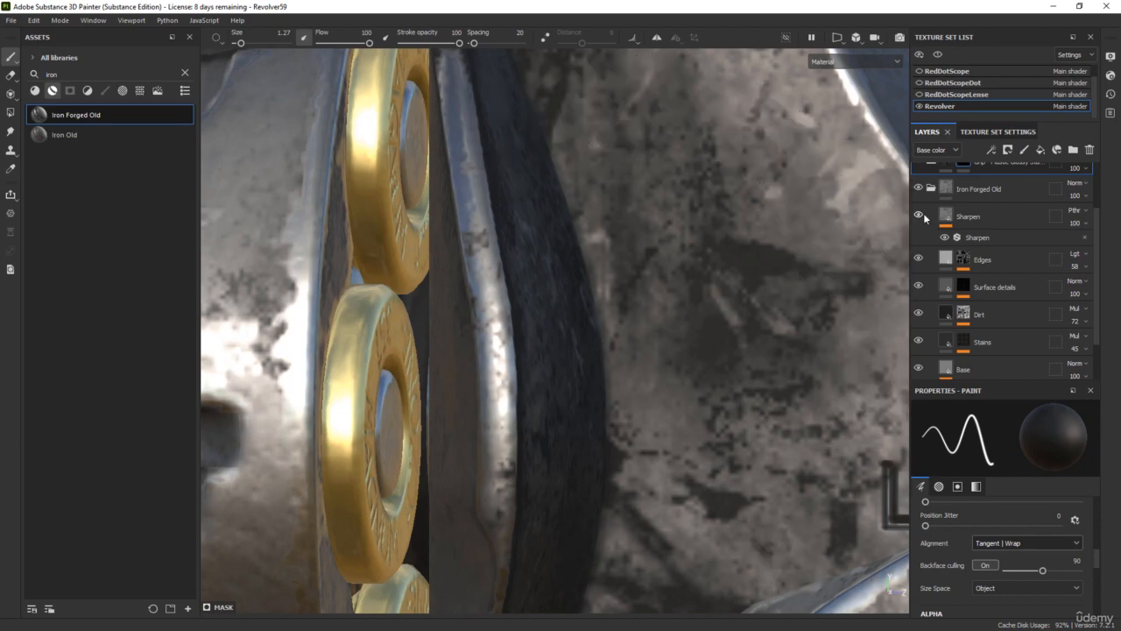
left_click(978, 239)
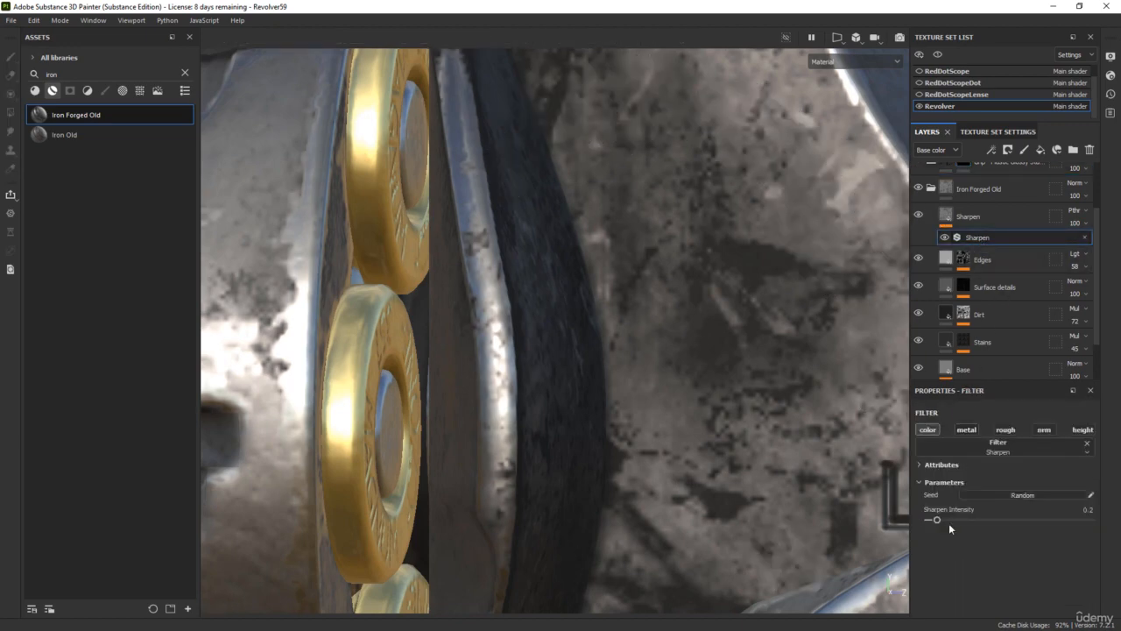
left_click_drag(939, 521, 1054, 521)
scroll(600, 413, "down", 10)
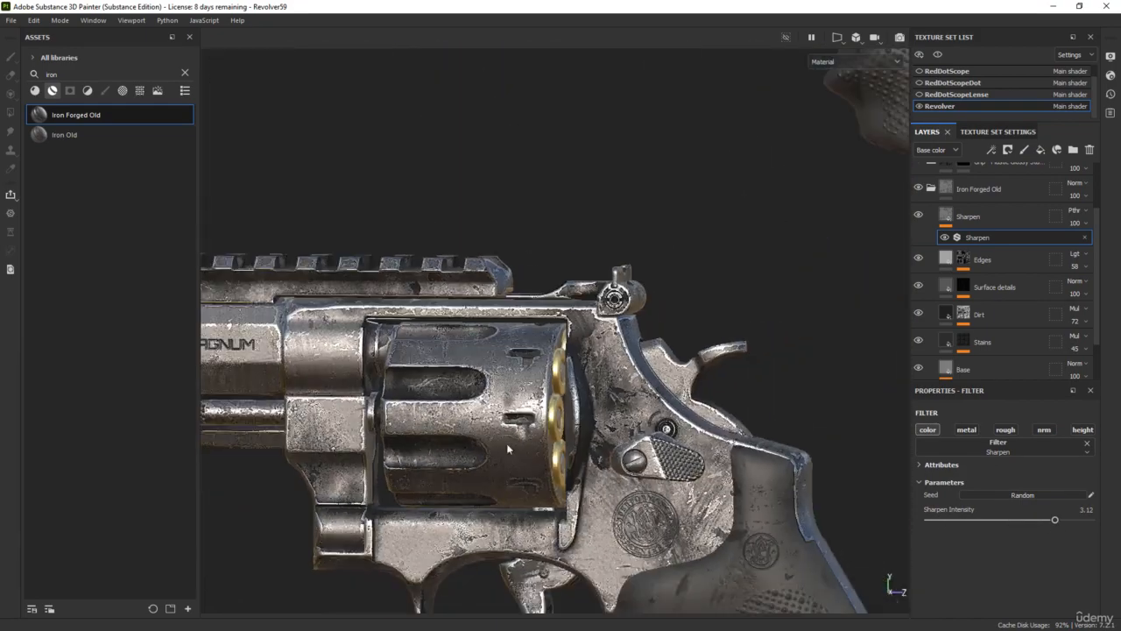
scroll(463, 550, "up", 10)
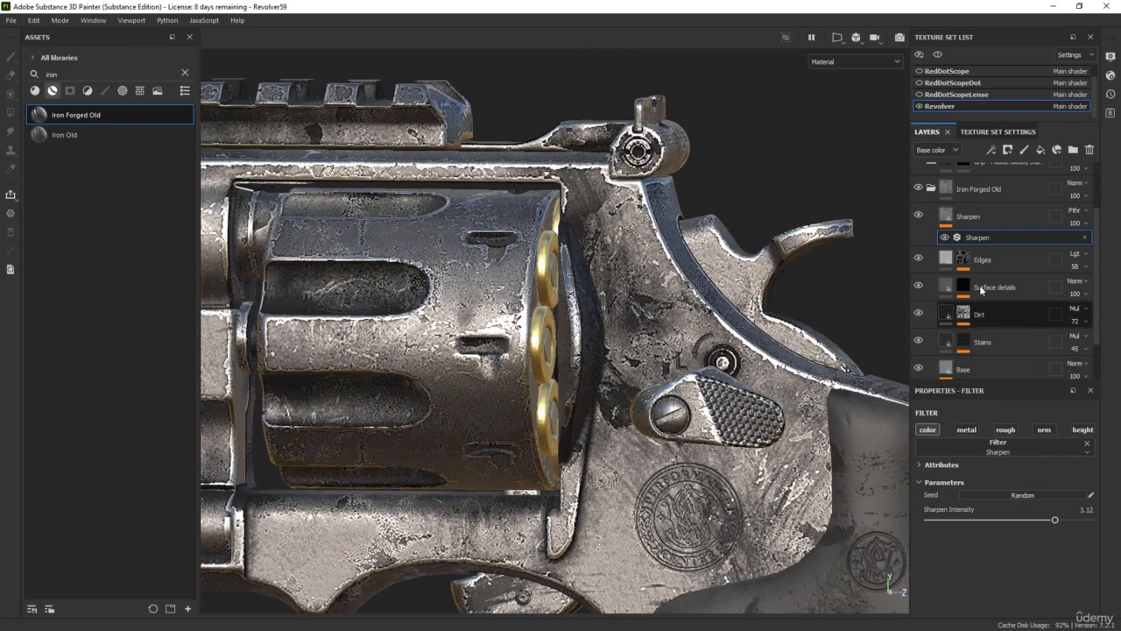
scroll(722, 338, "up", 2)
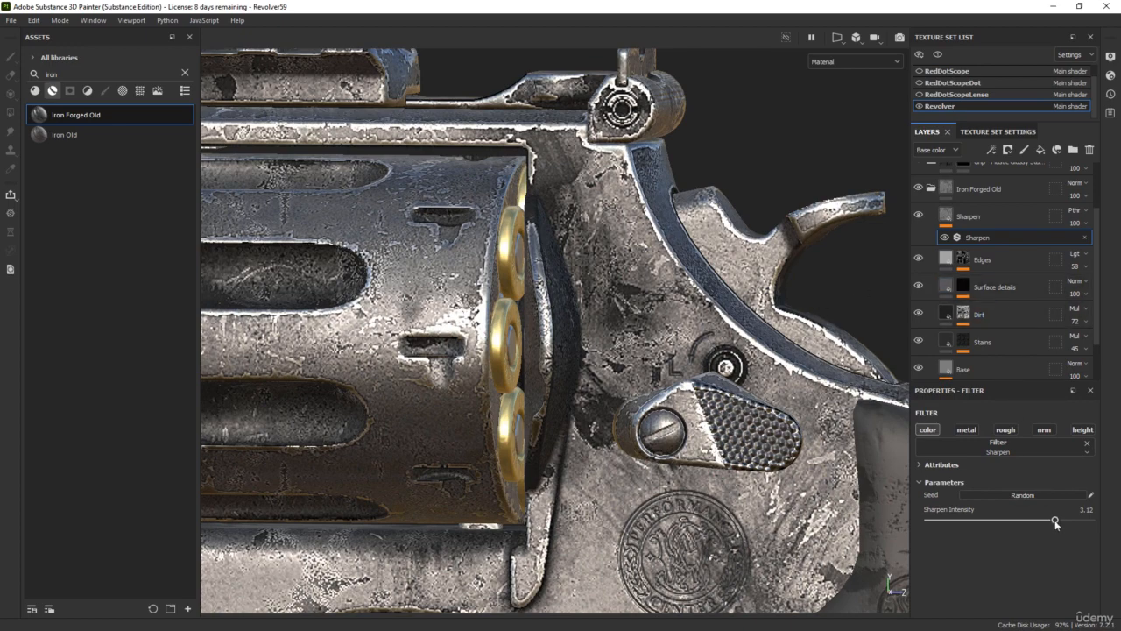
- Try the maximum Sharpen intensity of 4 and examine the metal around the cylinder and rear sight
left_click_drag(1075, 523, 1095, 523)
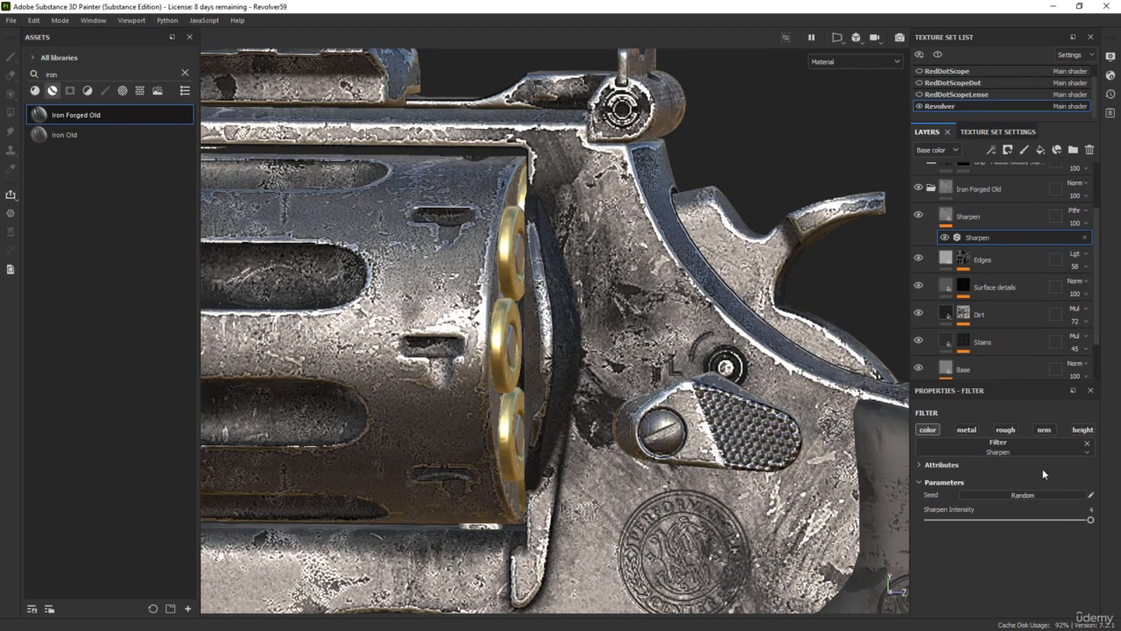
scroll(442, 398, "down", 5)
scroll(439, 396, "down", 5)
scroll(447, 372, "up", 7)
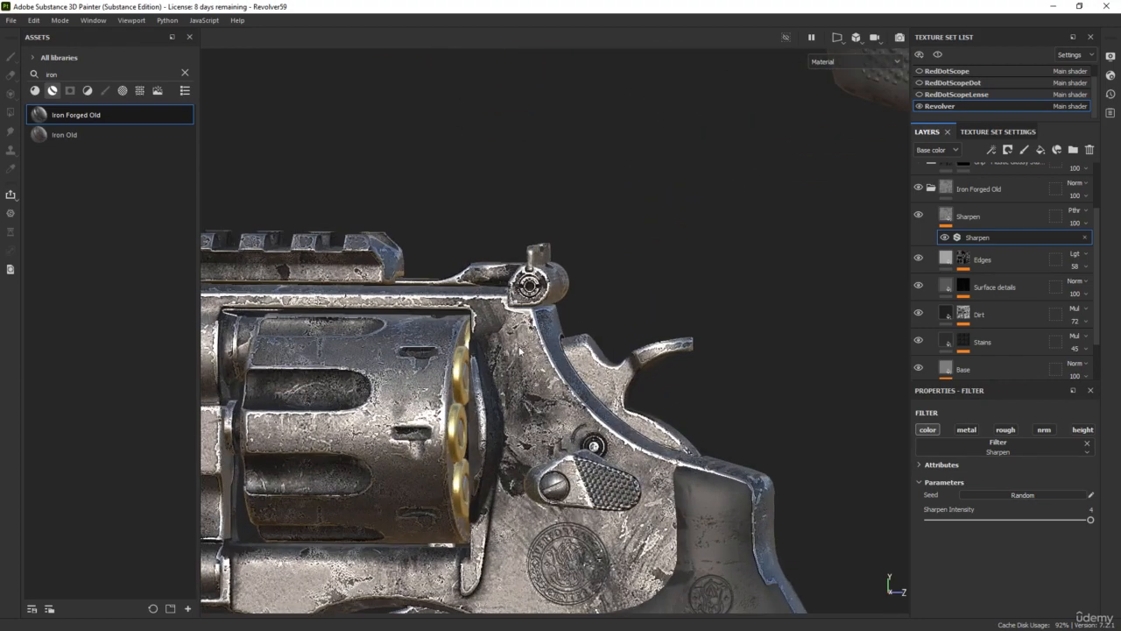
scroll(536, 385, "up", 3)
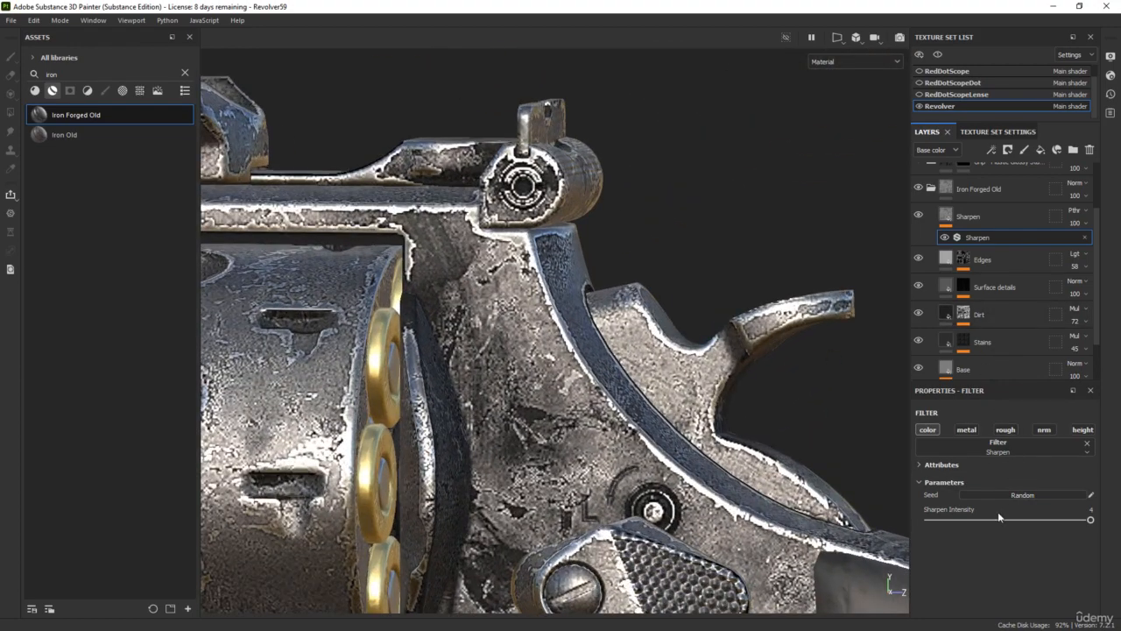
- Set the Sharpen filter's intensity to 0.49 and hide the iron material's Sharpen layer
left_click(948, 519)
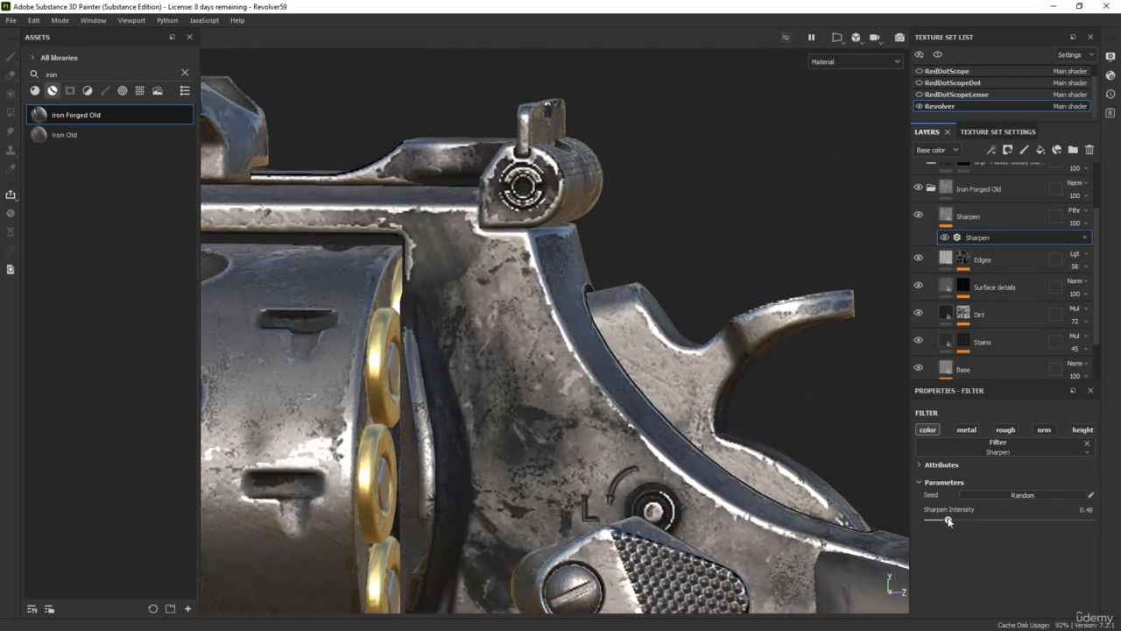
left_click_drag(947, 521, 949, 521)
left_click(918, 215)
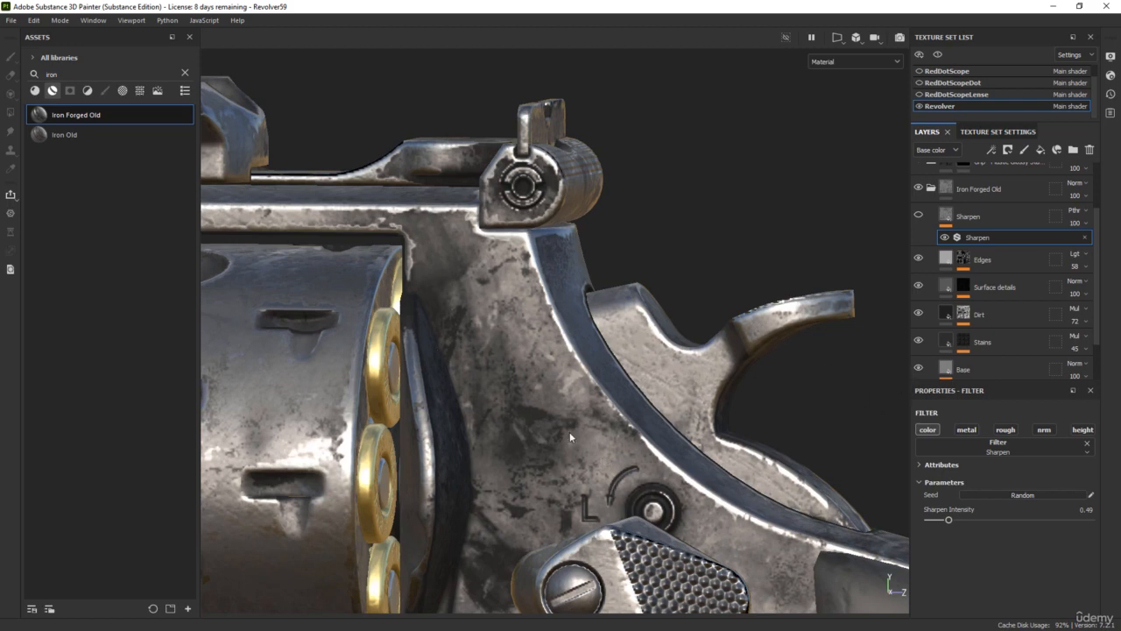
- Compare the revolver's metal with the Edges layer hidden and shown, from several angles and under rotated lighting
scroll(548, 471, "down", 2)
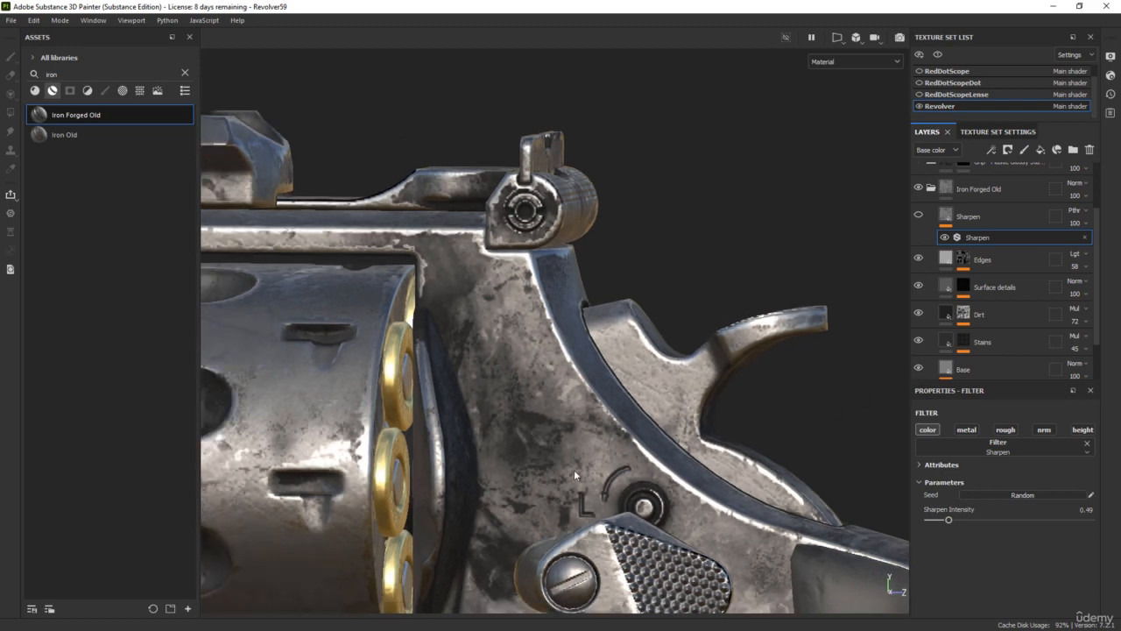
scroll(574, 473, "down", 3)
middle_click_drag(631, 520, 691, 305, "alt")
left_click_drag(691, 304, 683, 281, "alt")
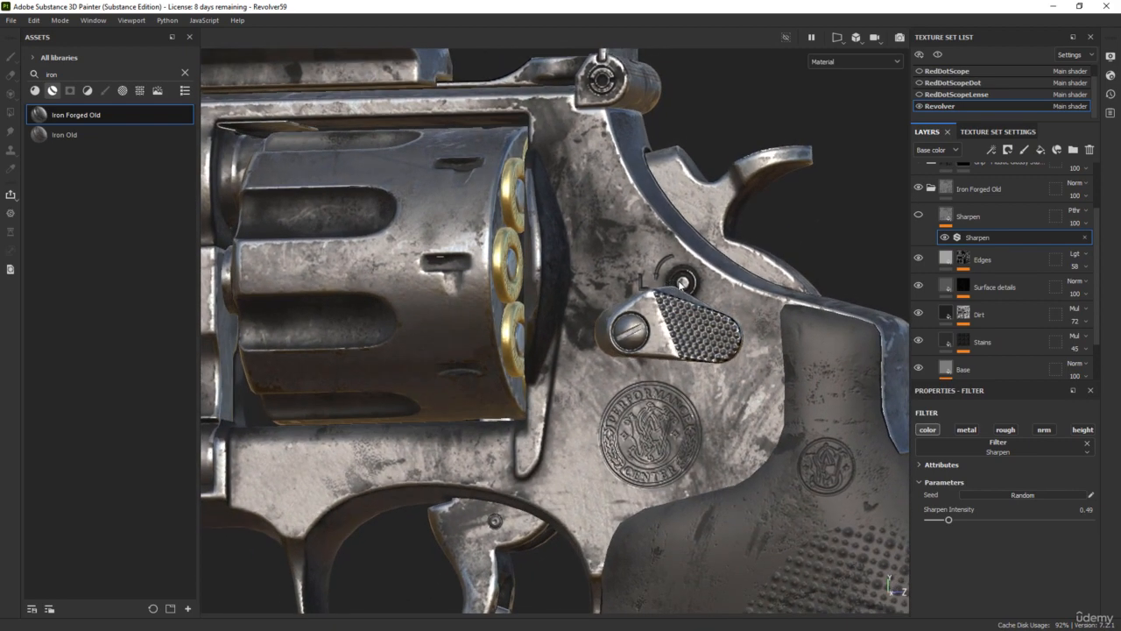
left_click(918, 259)
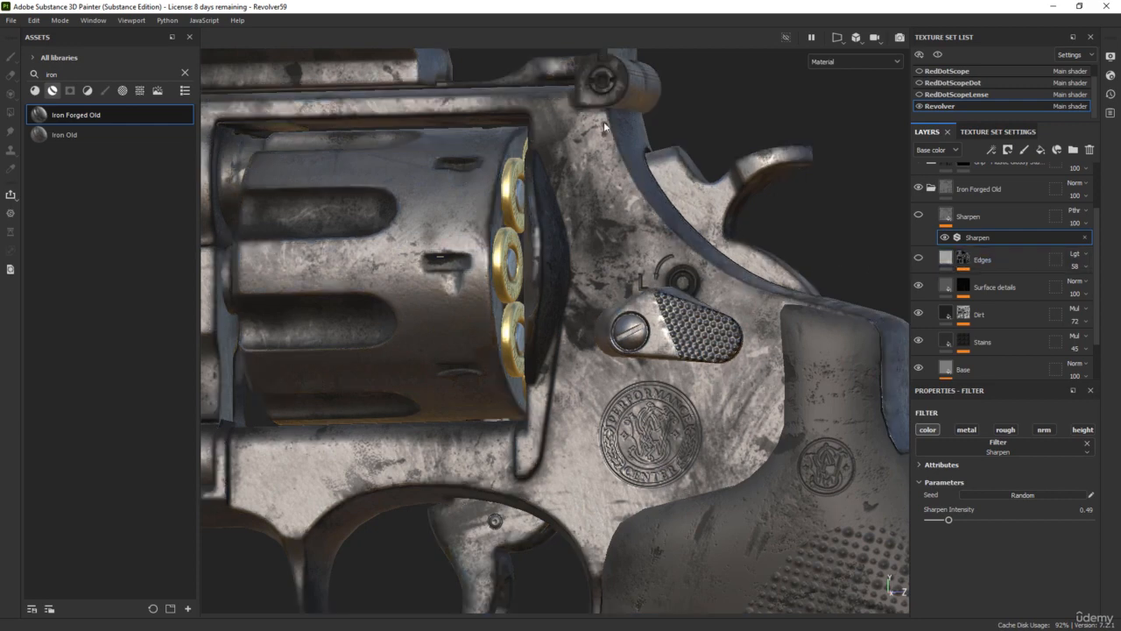
scroll(672, 312, "down", 4)
left_click_drag(672, 312, 566, 371, "alt")
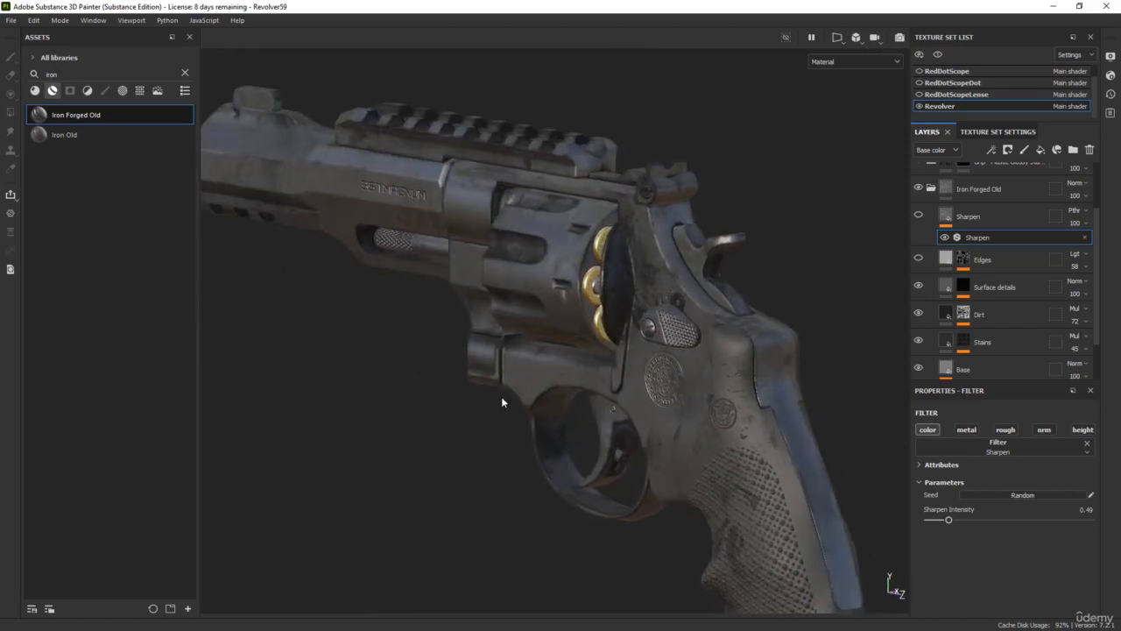
right_click_drag(502, 401, 605, 370, "shift")
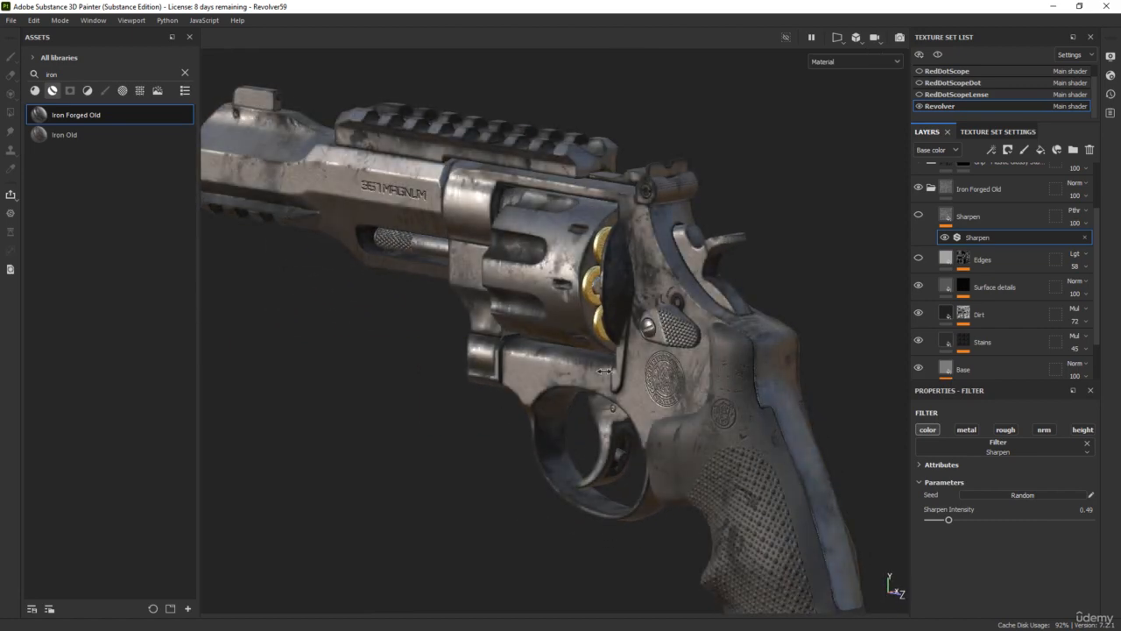
mouse_move(532, 409)
left_mouse_down("alt")
mouse_move(770, 391)
mouse_move(531, 427)
left_mouse_up("alt")
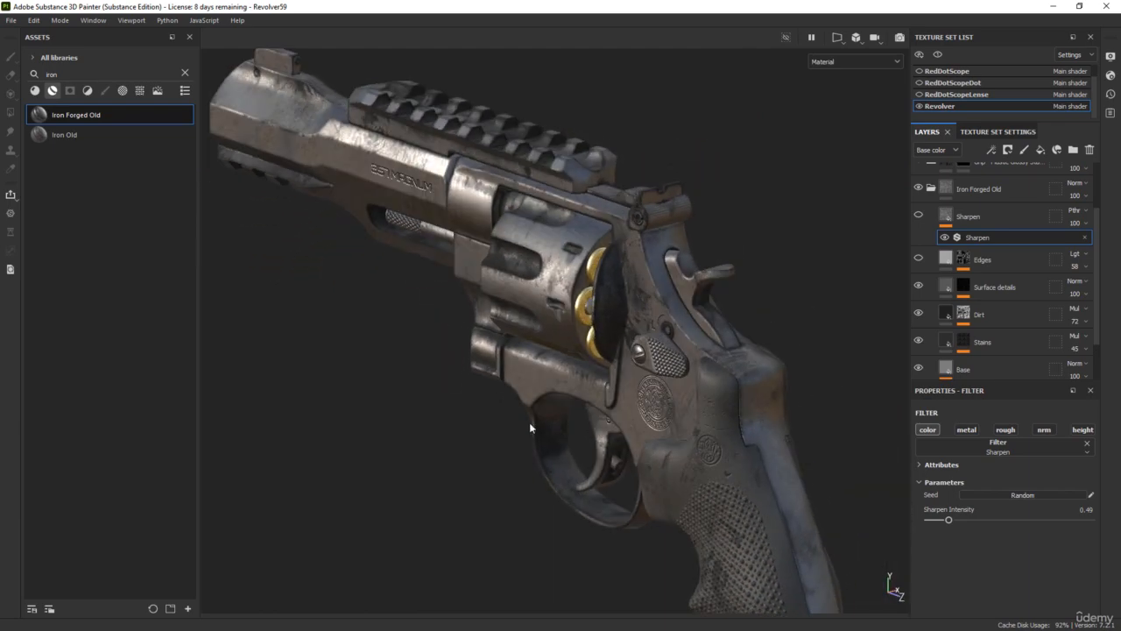
left_click(918, 259)
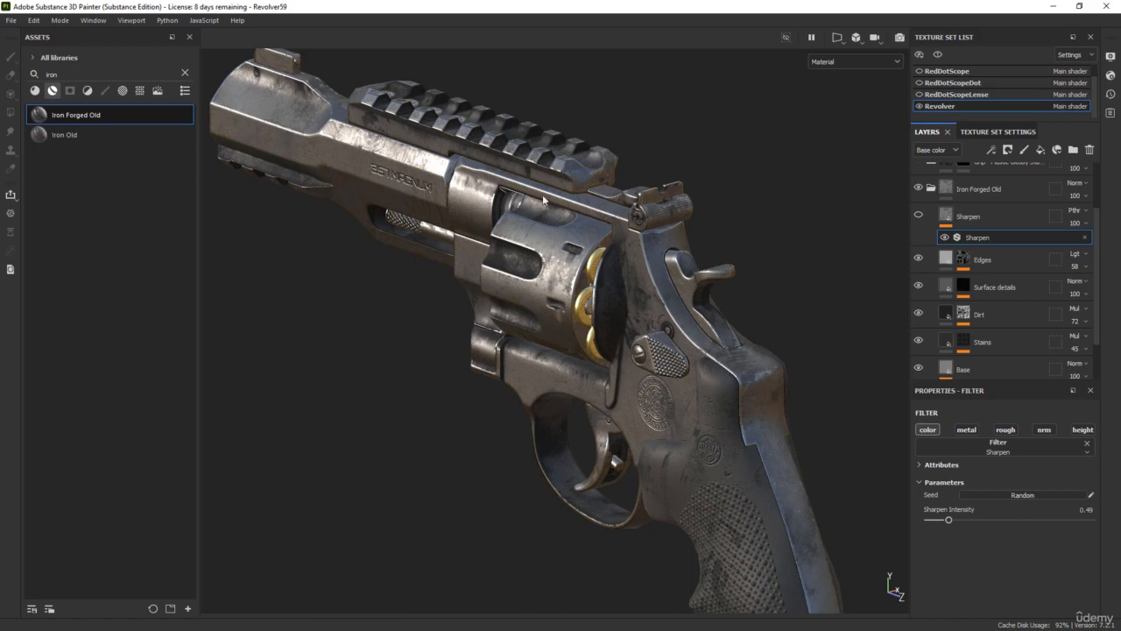
left_click_drag(581, 446, 731, 387, "alt")
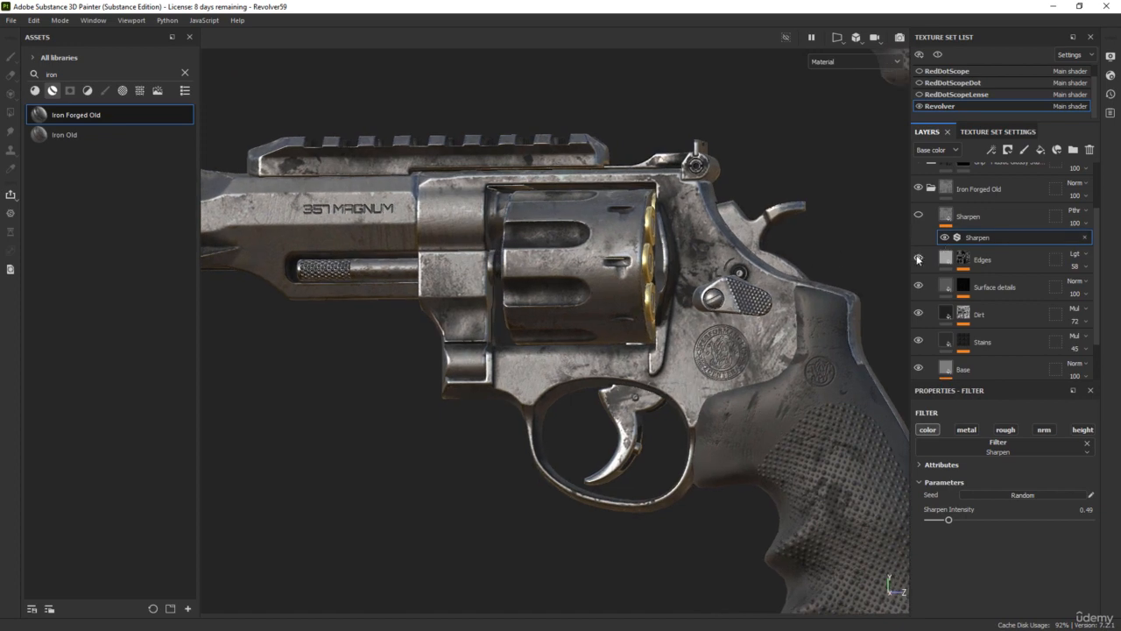
- Open the Metal Edge Wear generator in the Edges mask, review its parameters and inspect the wear on the cylinder and frame
scroll(806, 279, "up", 2)
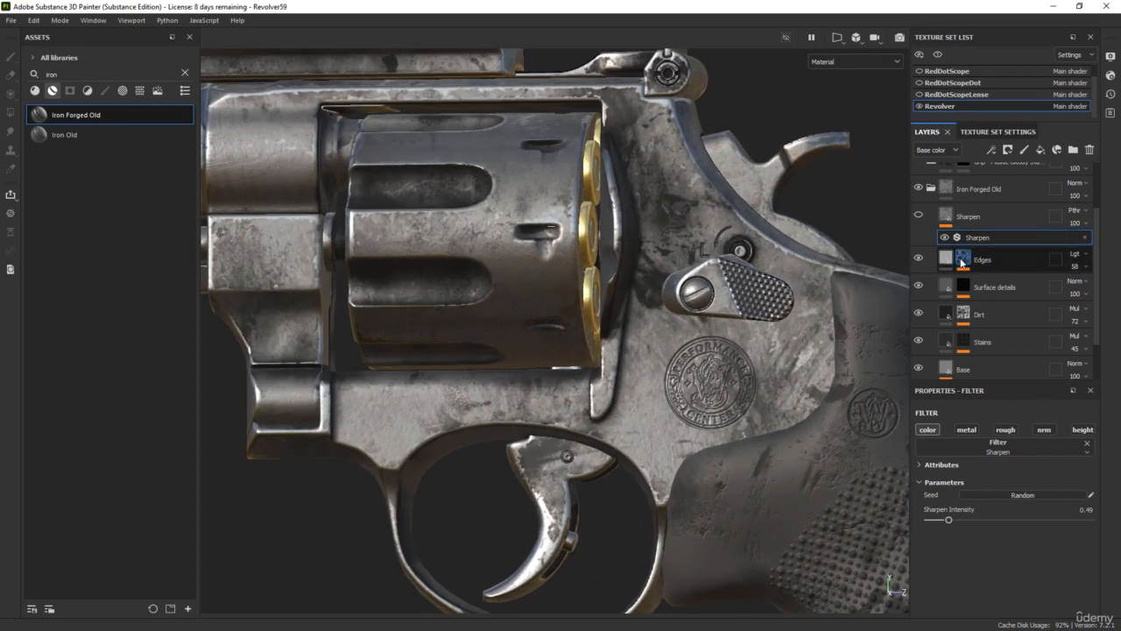
left_click(960, 257)
left_click(990, 281)
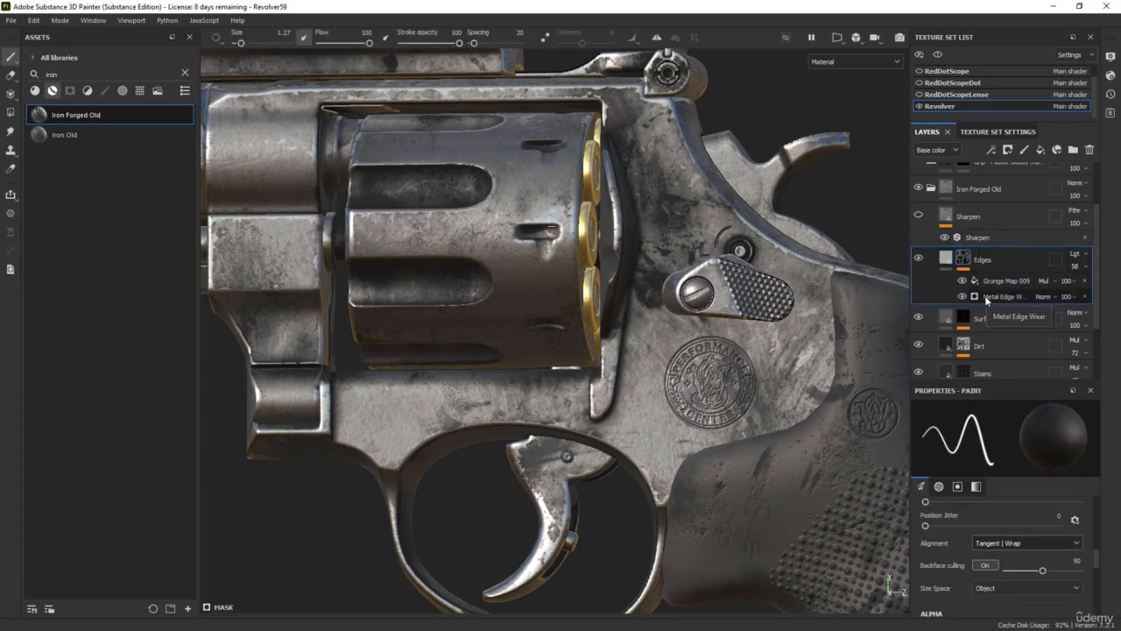
left_click(984, 295)
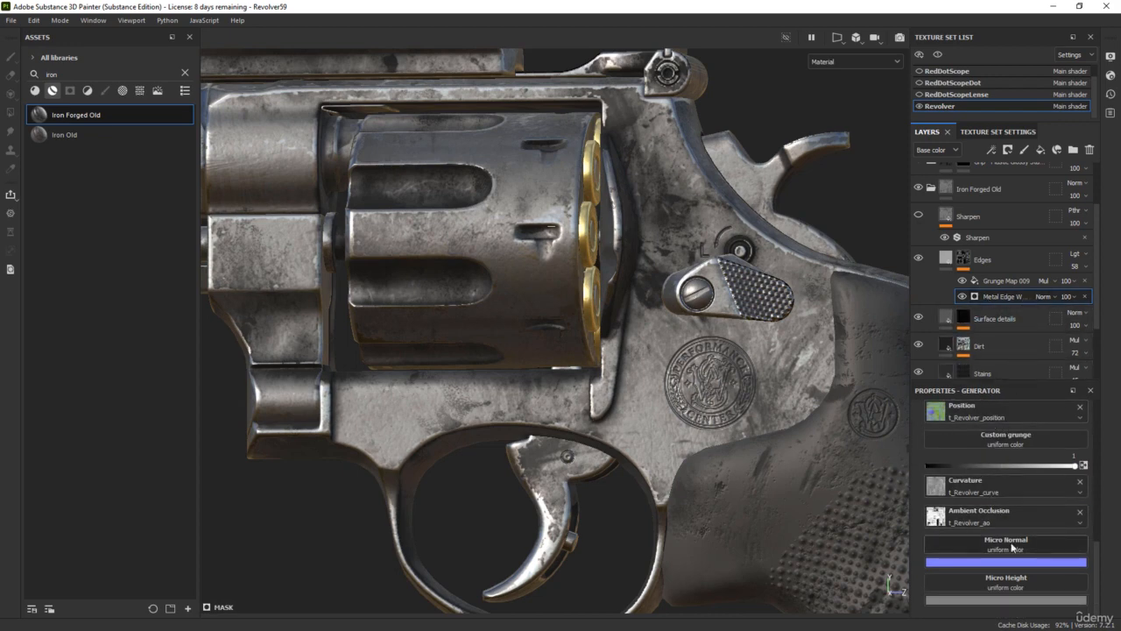
scroll(1012, 543, "up", 8)
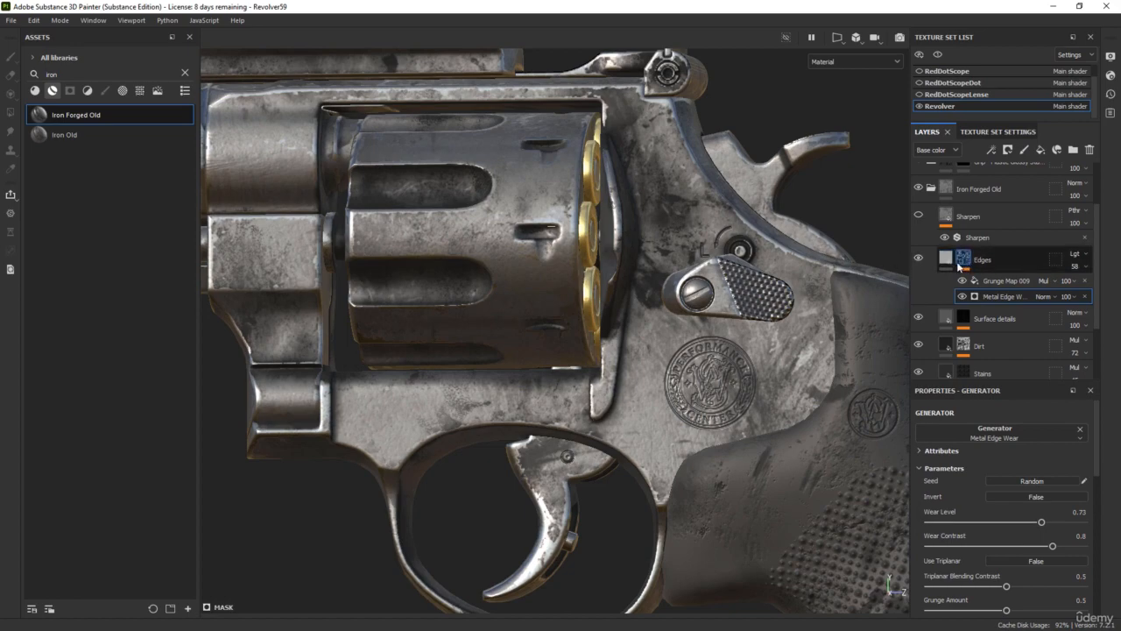
scroll(773, 352, "down", 3)
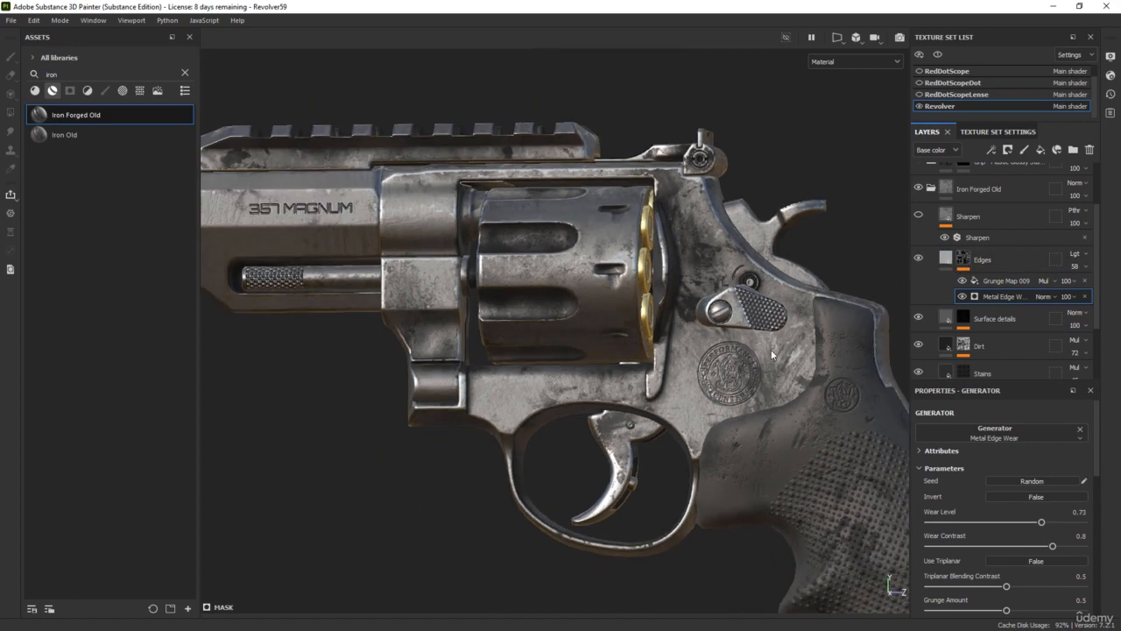
left_click_drag(773, 352, 658, 347, "alt")
middle_click_drag(700, 254, 704, 330, "alt")
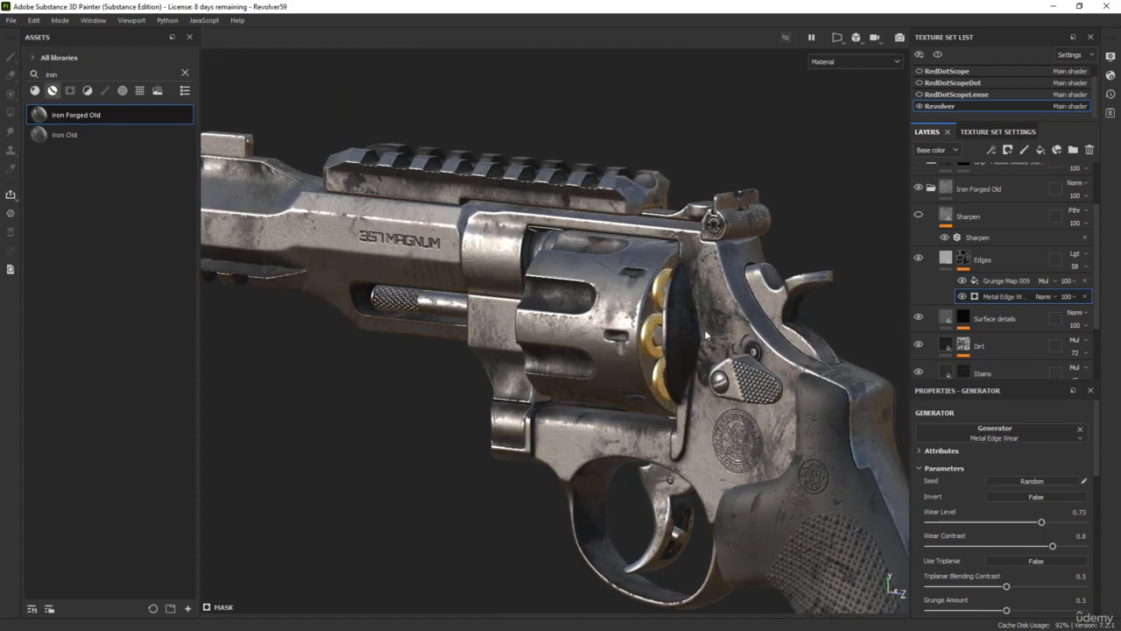
scroll(702, 298, "up", 5)
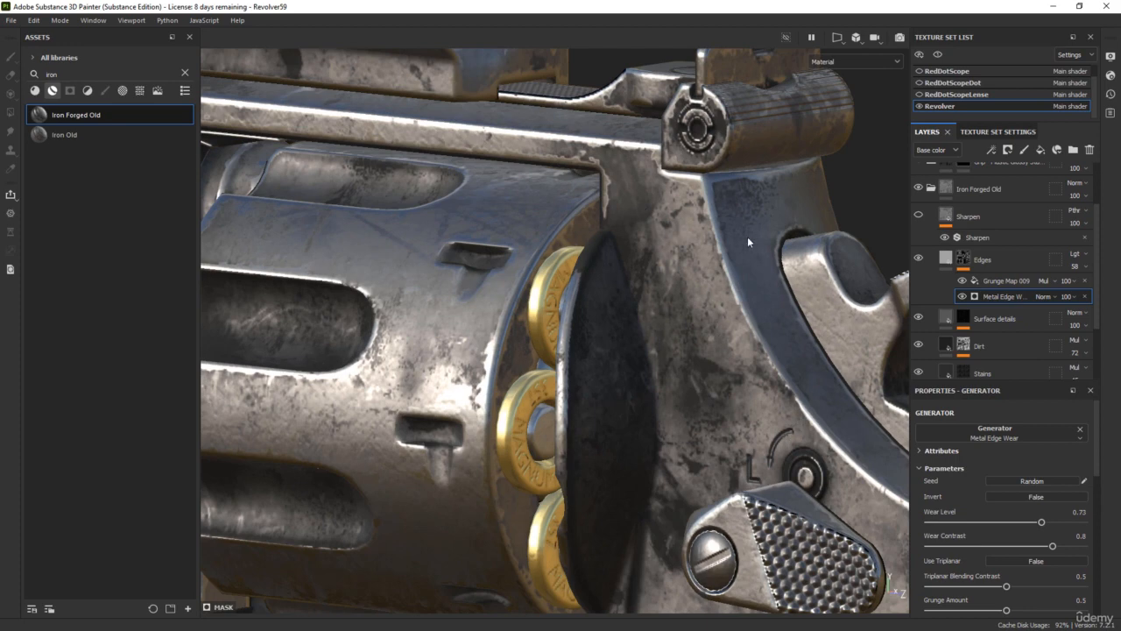
left_click_drag(743, 265, 704, 360, "alt")
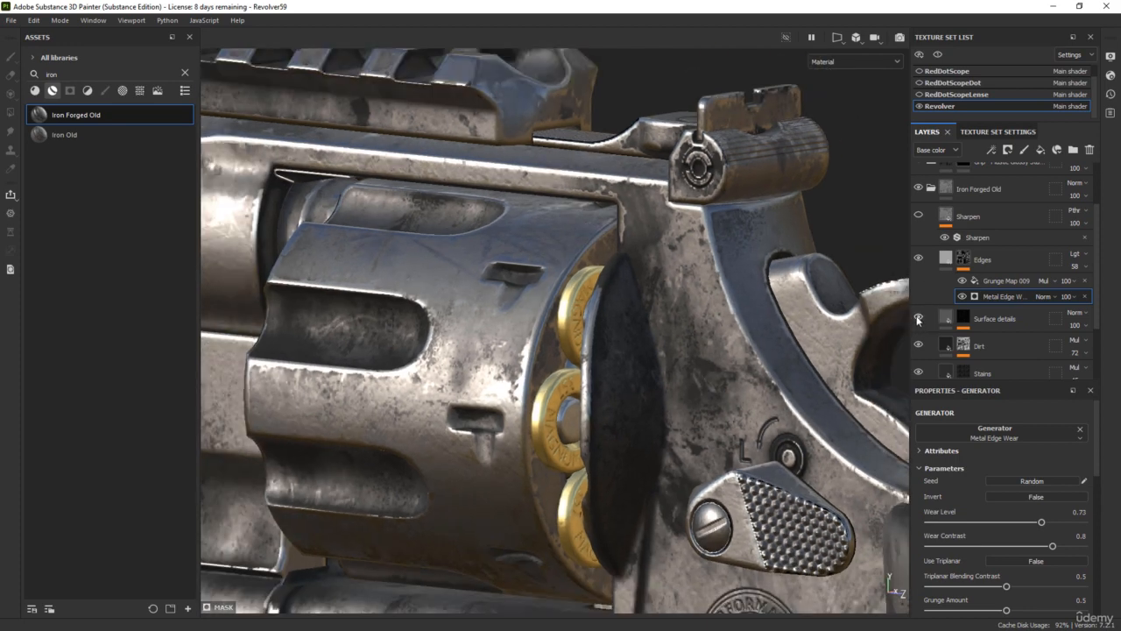
- Examine the surface scratches on the barrel and around the 357 Magnum engraving, and hide the Surface details layer
scroll(879, 321, "down", 2)
middle_click_drag(283, 387, 521, 400, "alt")
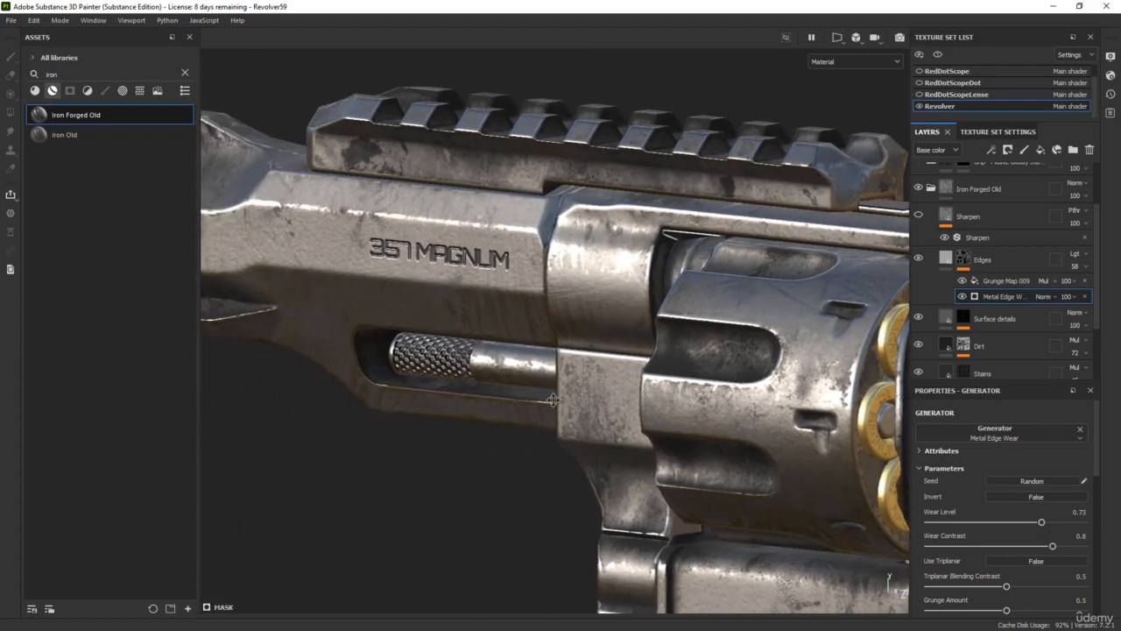
left_click_drag(520, 400, 571, 335, "alt")
scroll(507, 283, "up", 2)
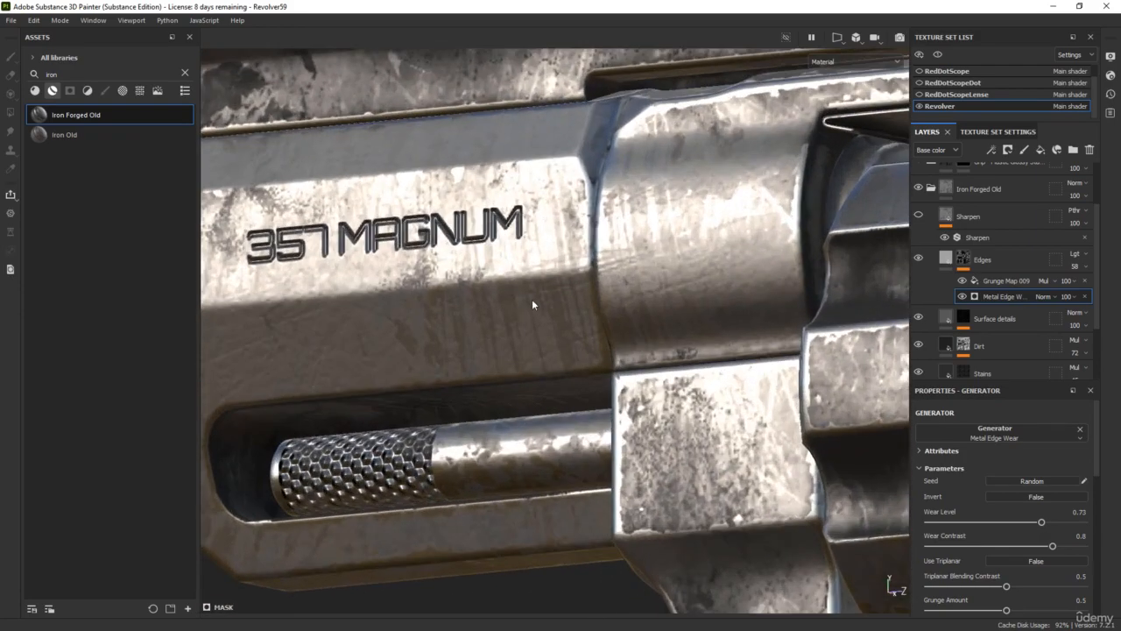
left_click_drag(532, 298, 515, 322, "alt")
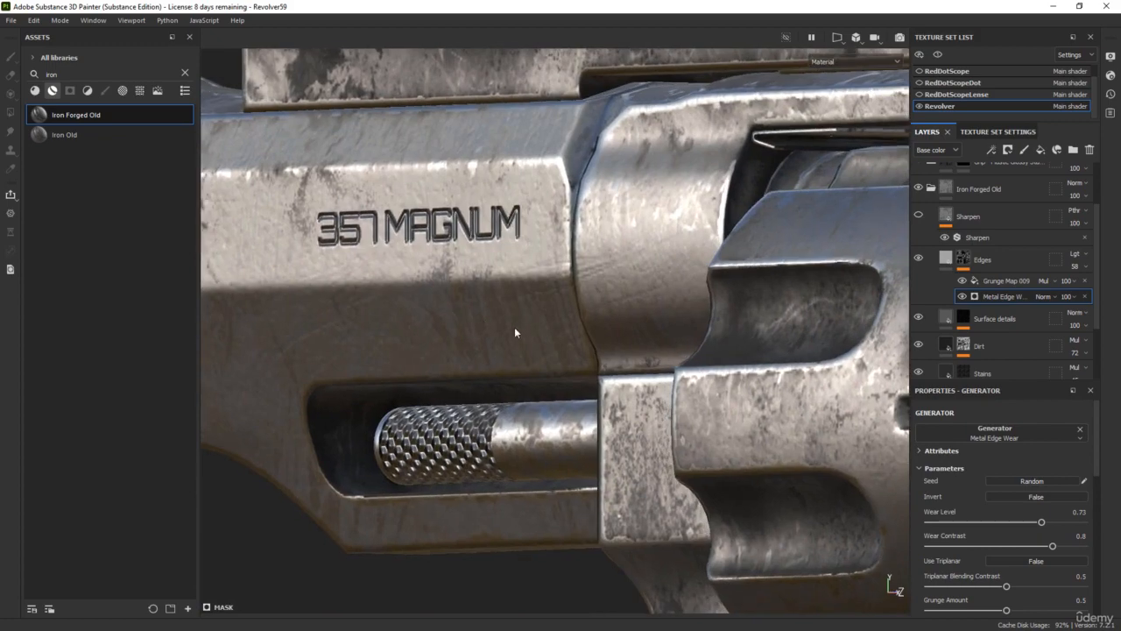
scroll(515, 328, "down", 2)
middle_click_drag(450, 351, 488, 359, "alt")
left_click_drag(488, 359, 559, 337, "alt")
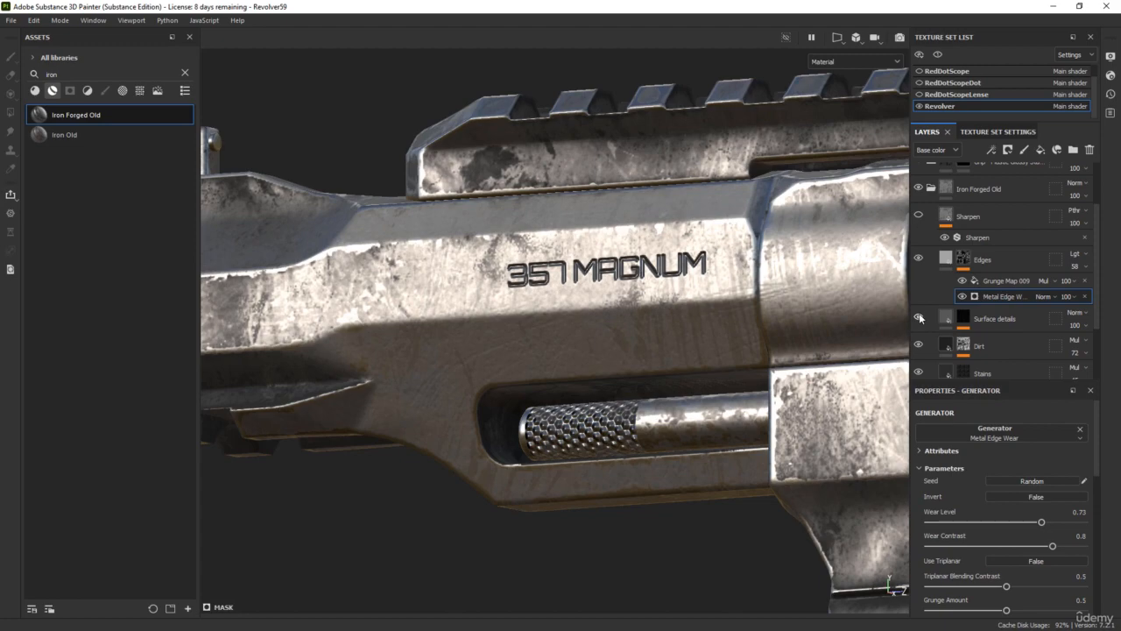
left_click_drag(526, 396, 867, 328, "alt")
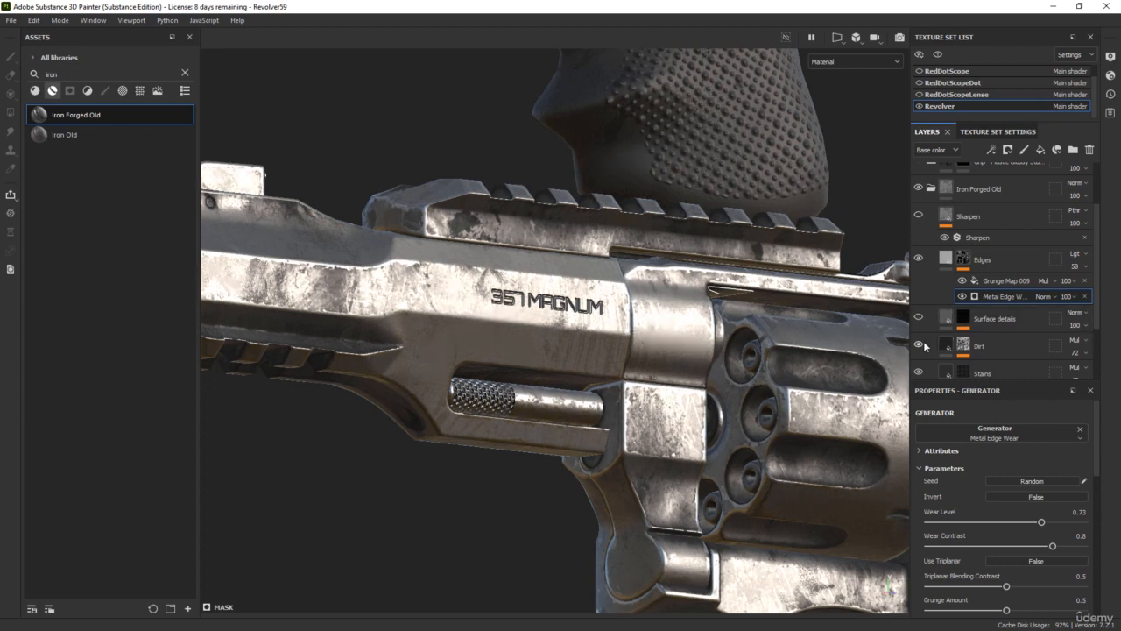
- Compare the metal with and without the Dirt layer, leave that layer hidden and inspect the revolver under rotated lighting
left_click_drag(806, 407, 782, 333, "alt")
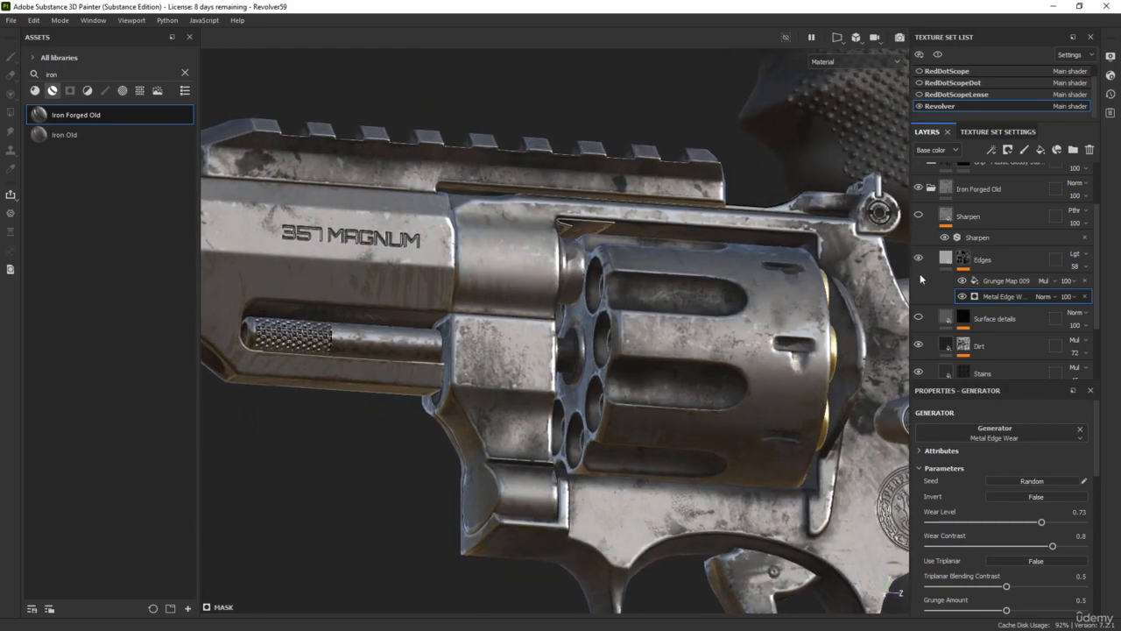
left_click(919, 347)
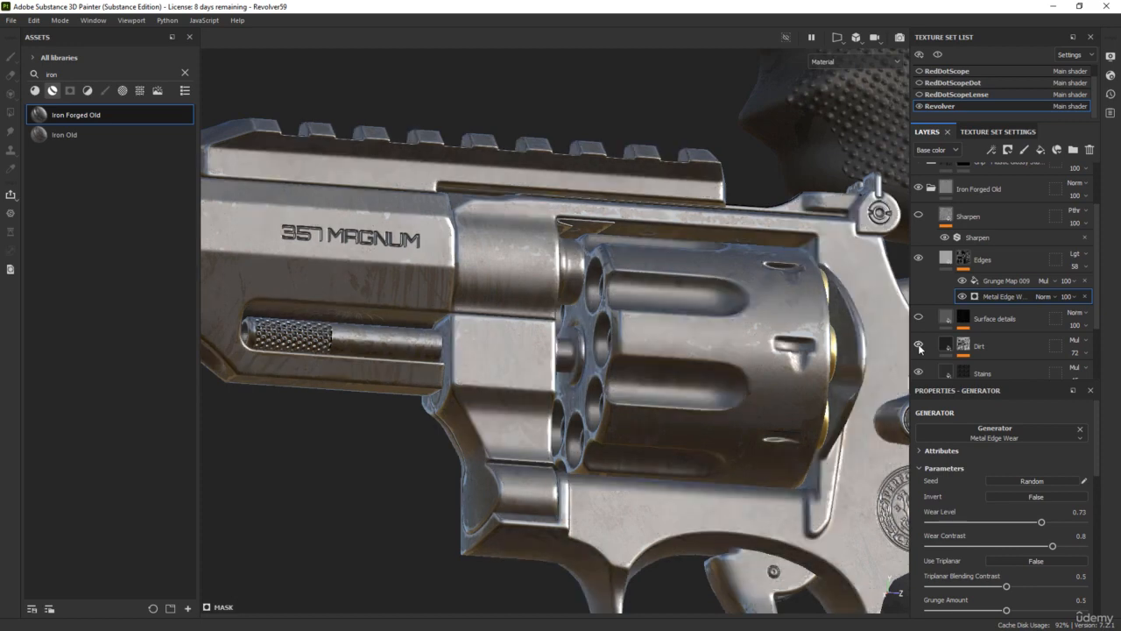
left_click(919, 347)
left_click(918, 347)
scroll(708, 335, "down", 3)
left_click_drag(767, 340, 636, 330, "alt")
right_click_drag(656, 332, 541, 338, "shift")
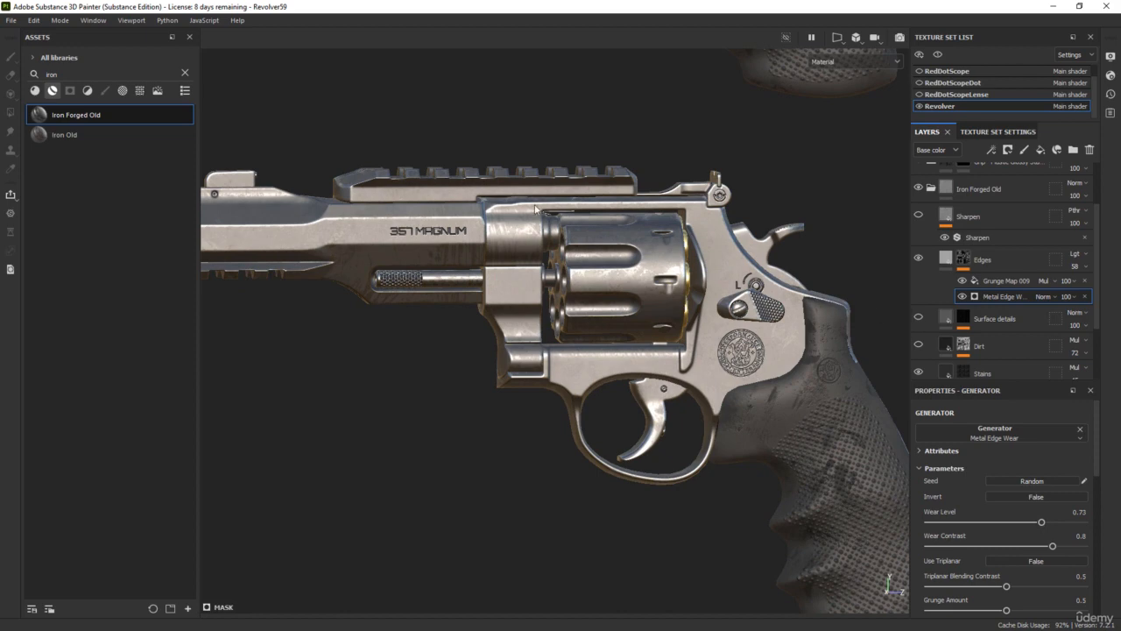
- Compare the revolver's metal with the Dirt layer shown and hidden, in material view and in the roughness channel, and leave the layer hidden
left_click(917, 319)
left_click(917, 346)
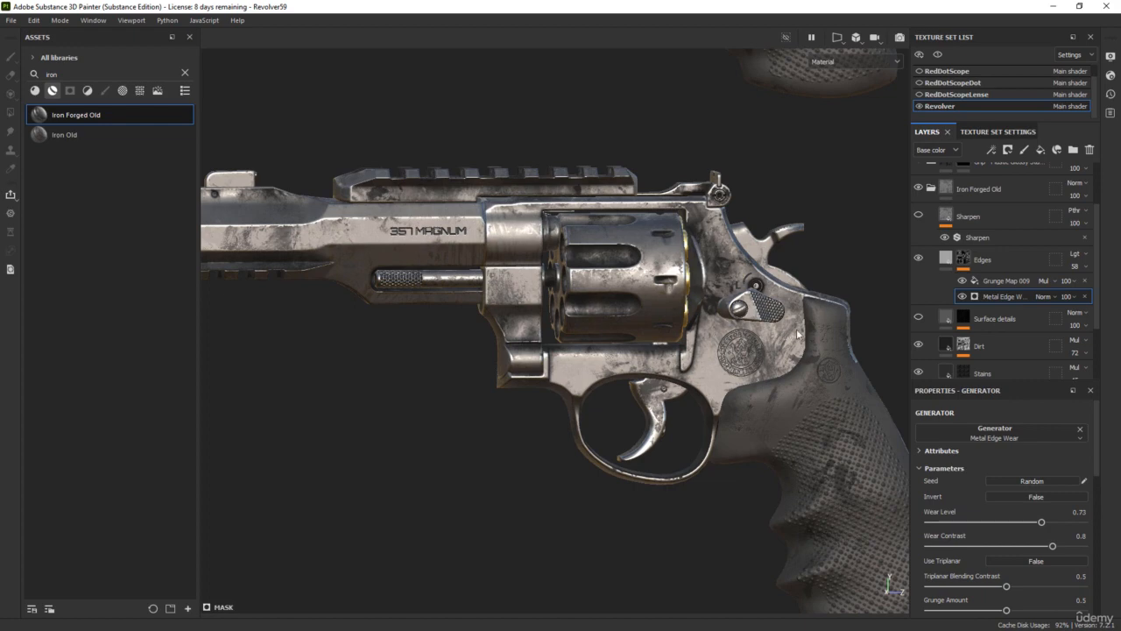
scroll(999, 262, "up", 1)
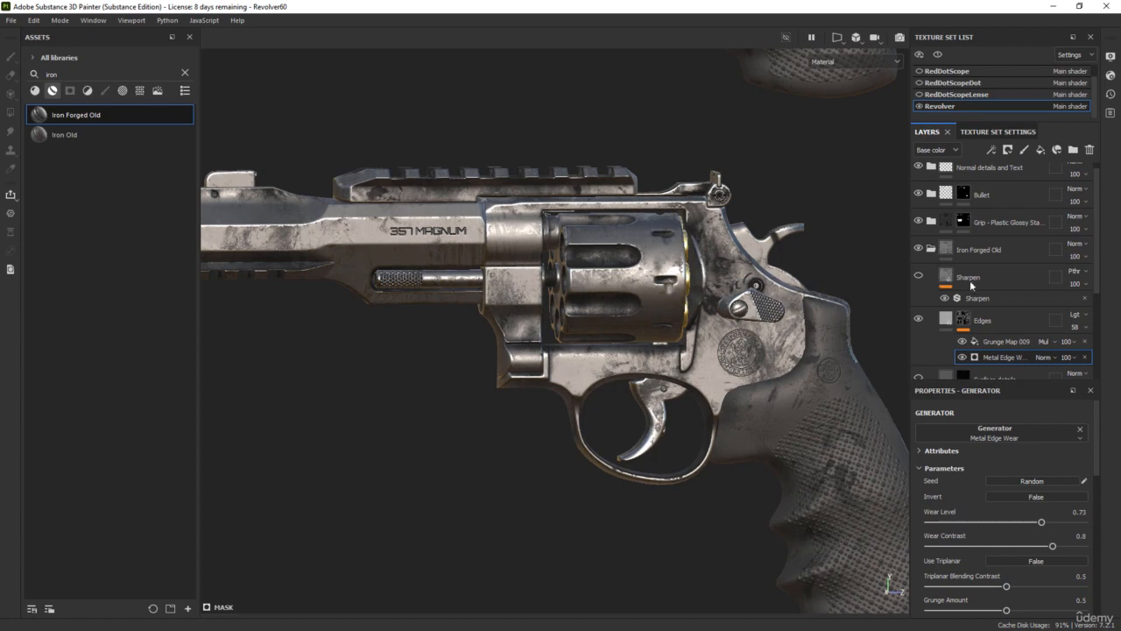
scroll(1097, 255, "down", 4)
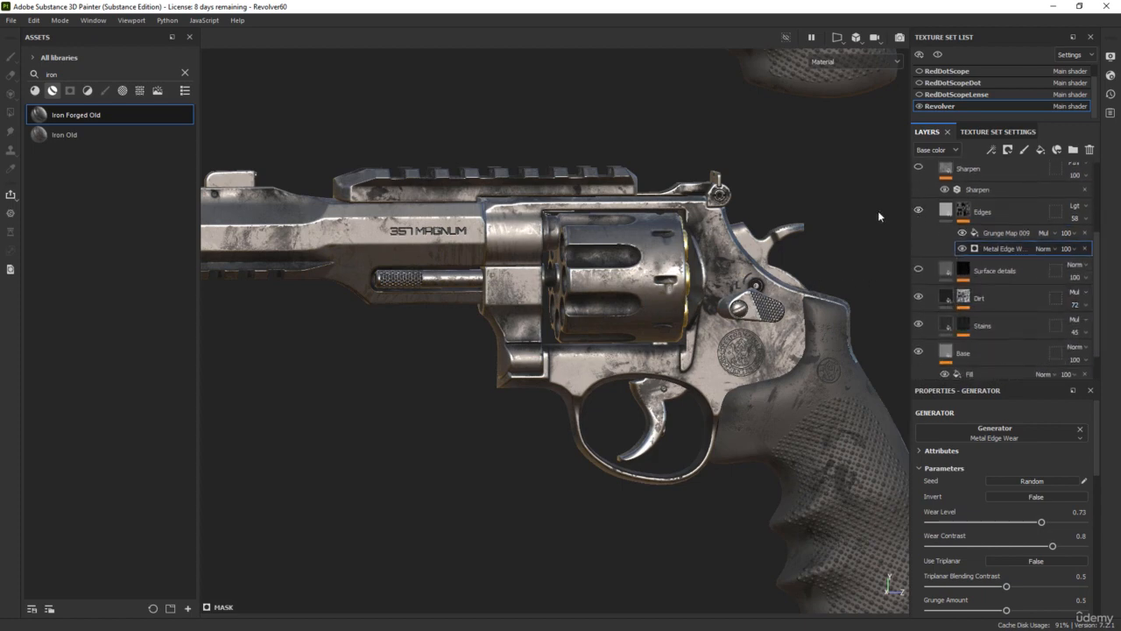
left_click(918, 298)
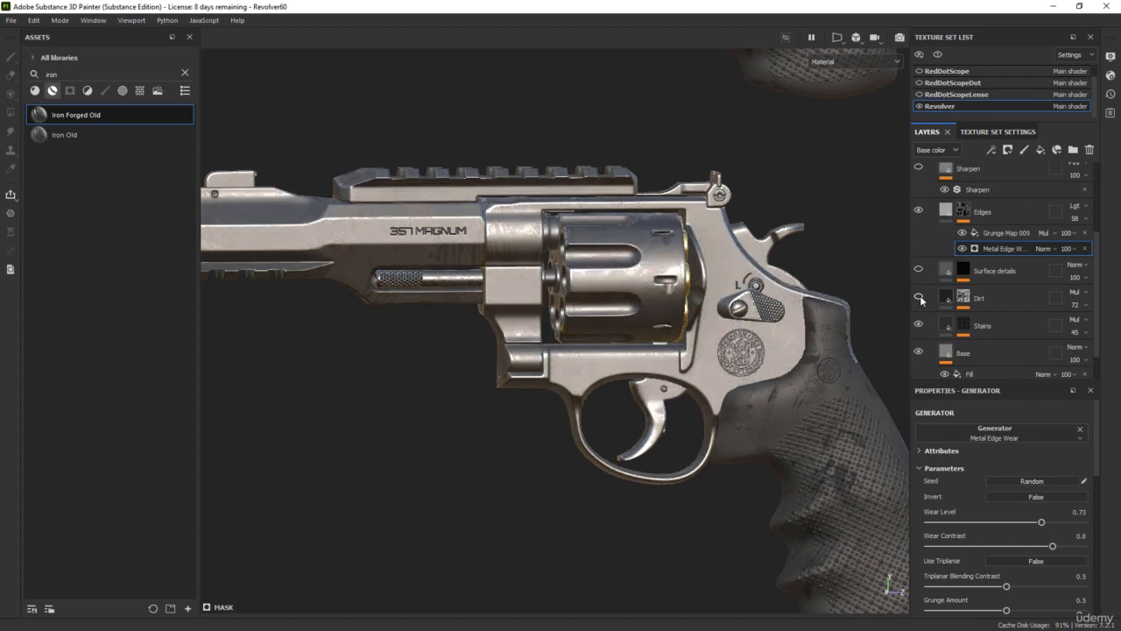
left_click(919, 298)
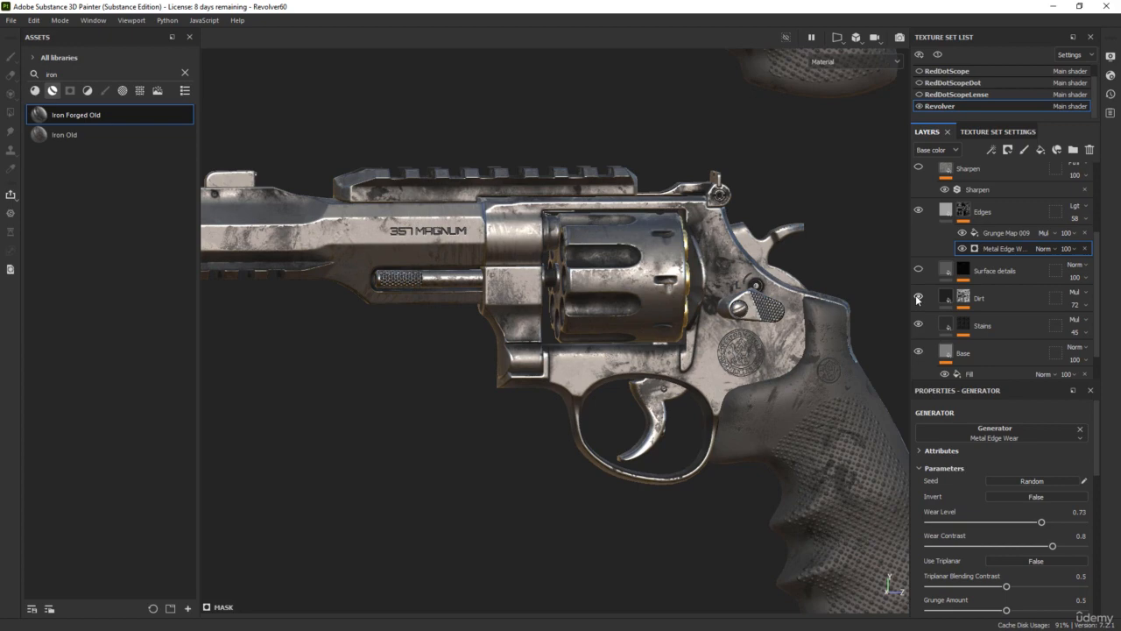
key("c")
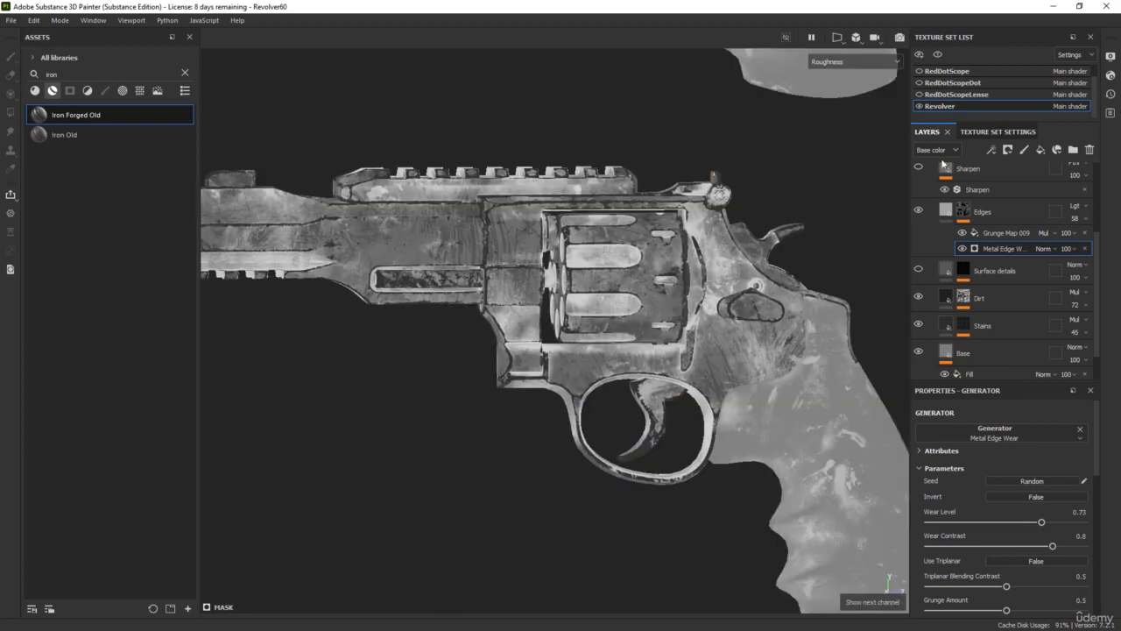
left_click(919, 297)
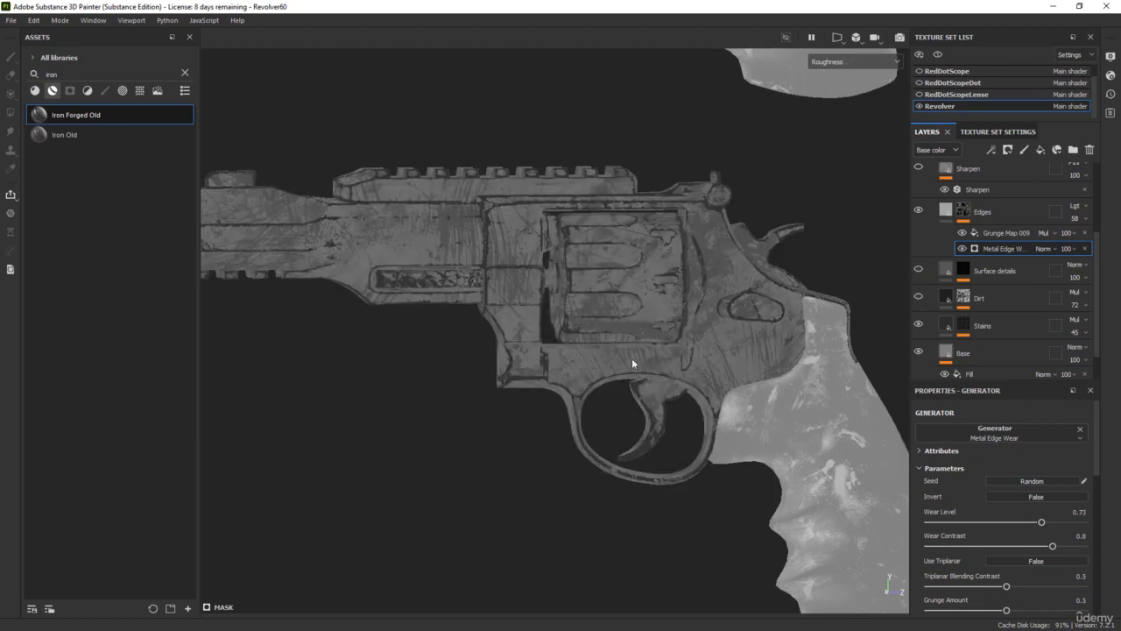
key("m")
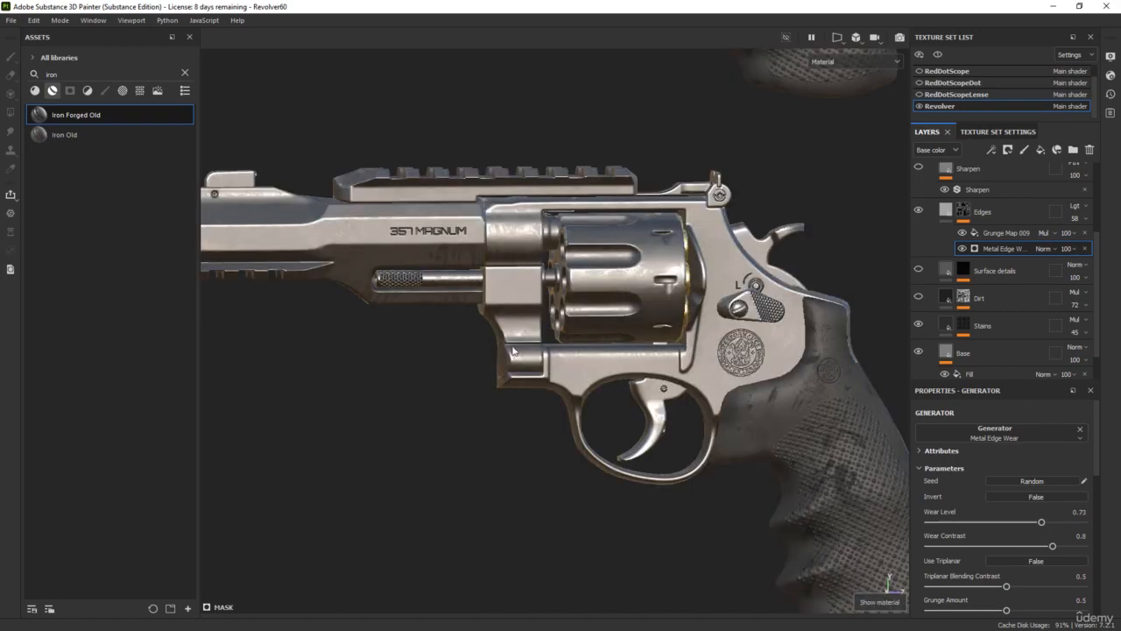
- Examine the barrel around the 357 Magnum engraving up close with the Stains layer shown and hidden
scroll(546, 173, "up", 5)
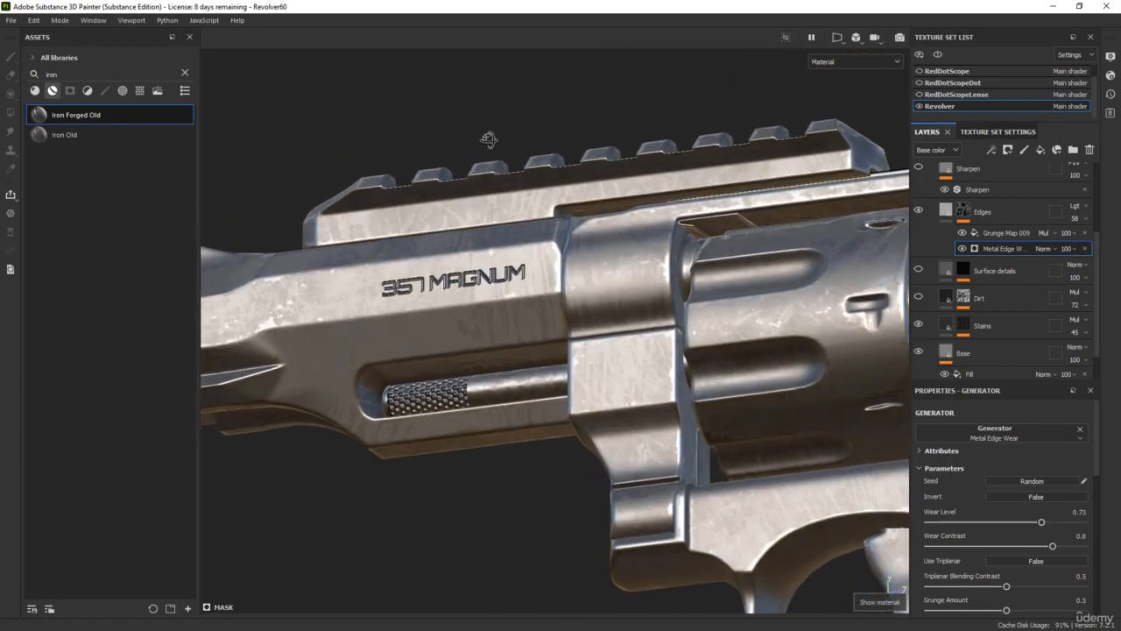
left_click_drag(488, 139, 551, 150, "alt")
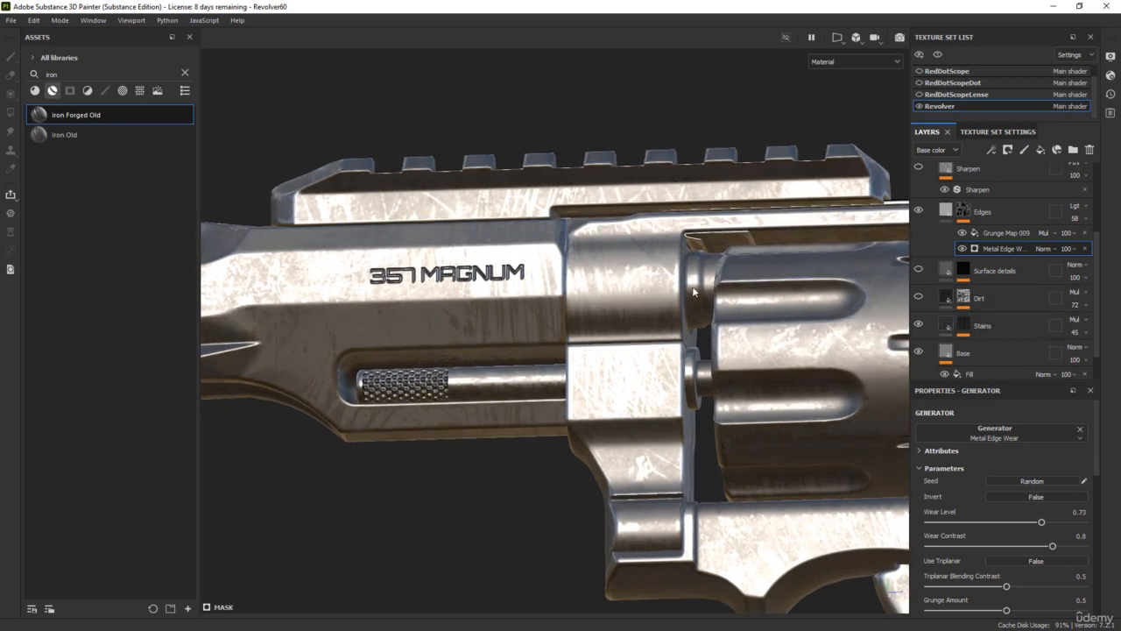
left_click(919, 326)
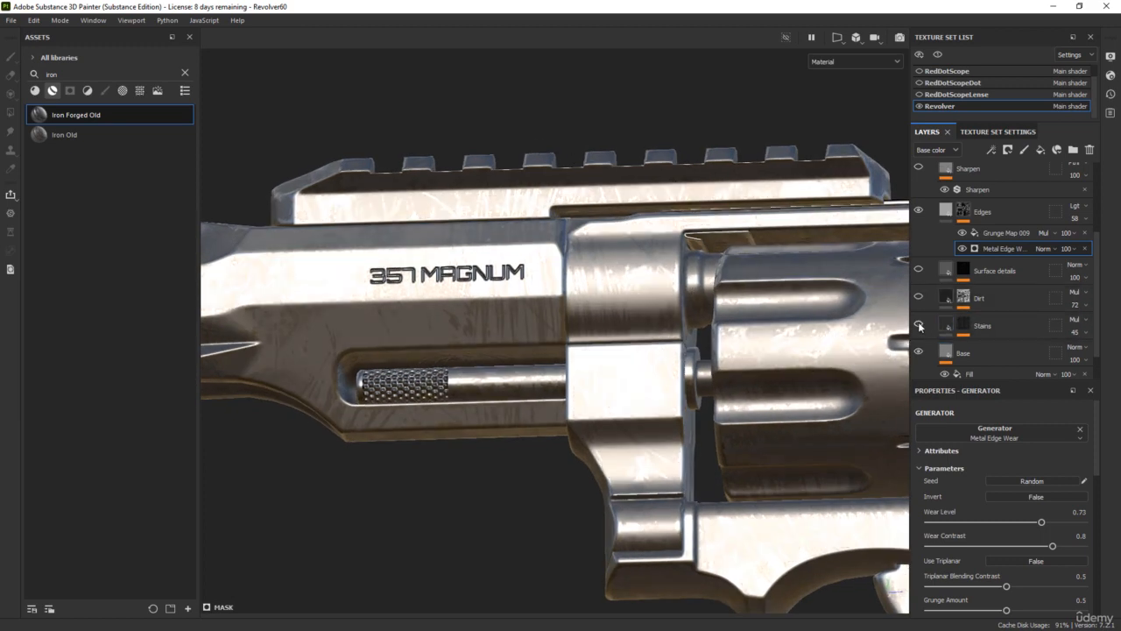
- Compare the barrel in the roughness channel and material view with the Base layer's Fill effect on and off
key("c")
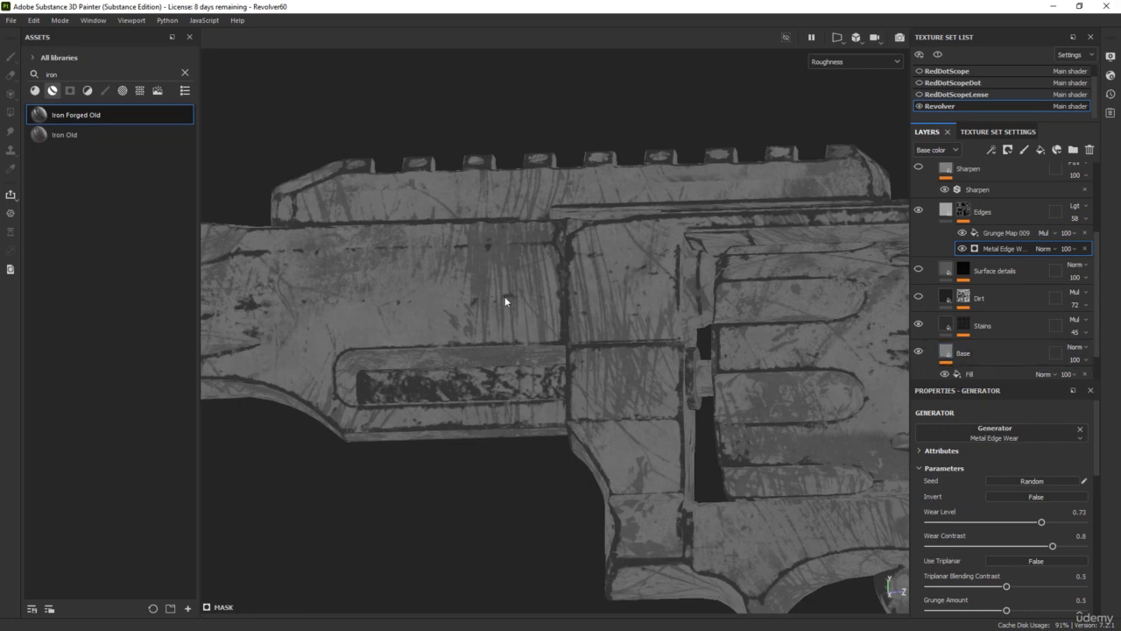
left_click(945, 374)
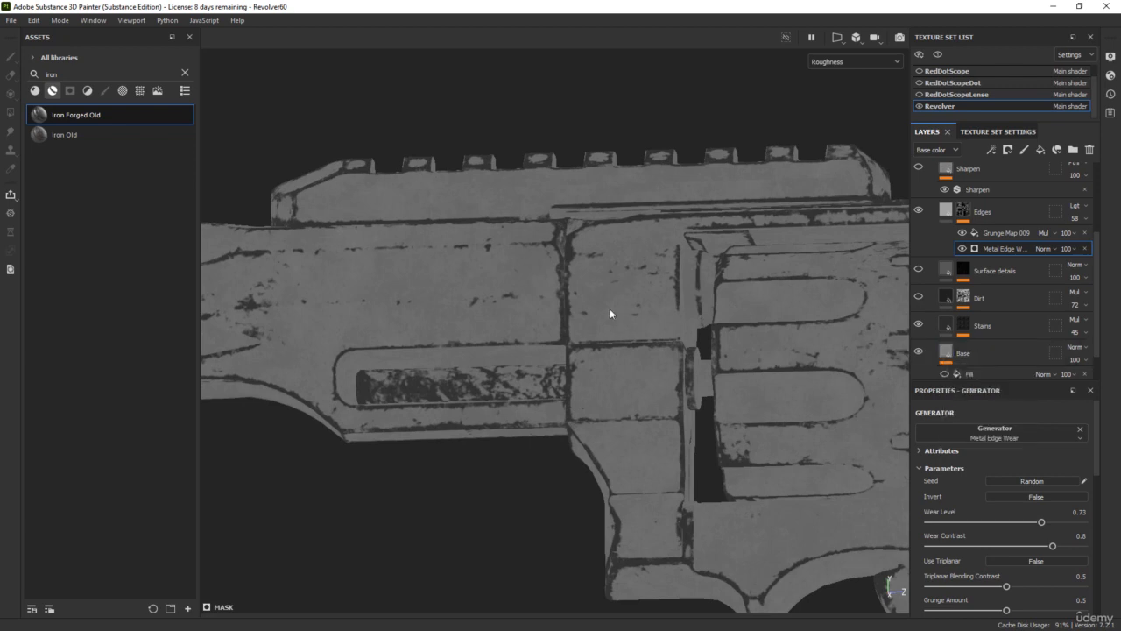
key("m")
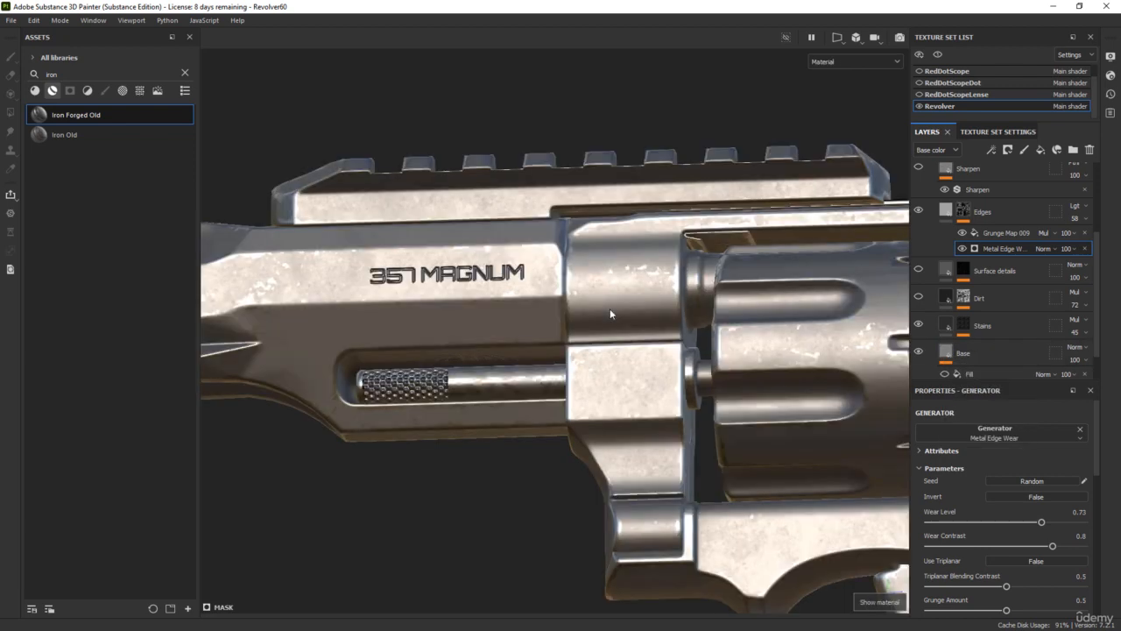
left_click(944, 374)
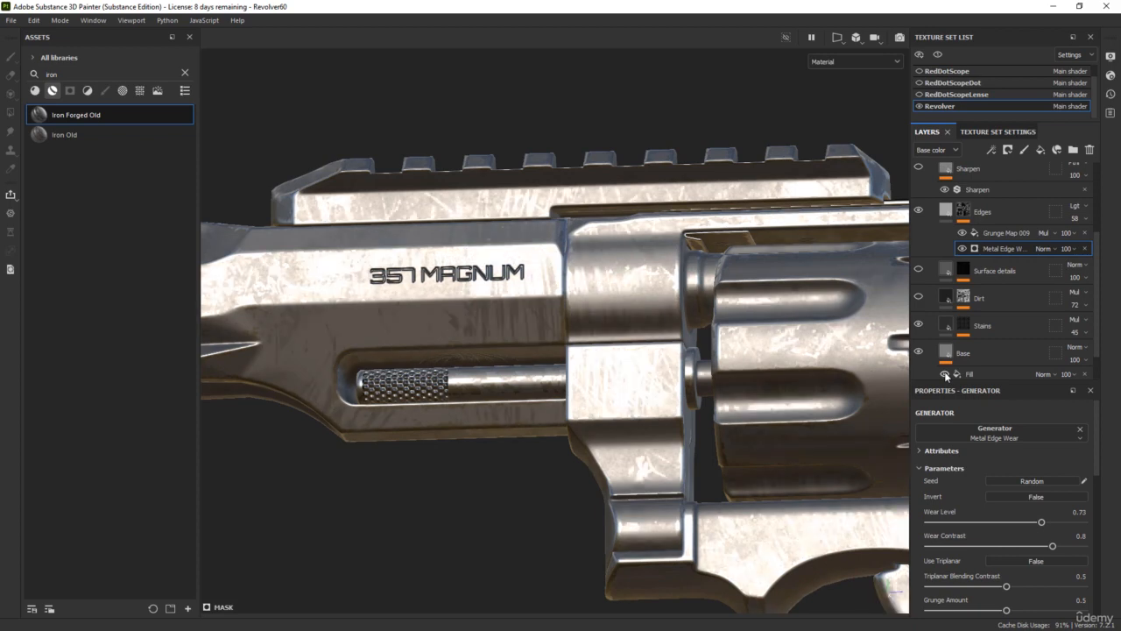
- Hide the Base layer's Fill effect in roughness view and inspect the cylinder and frame in material view from several angles
key("c")
scroll(787, 348, "down", 3)
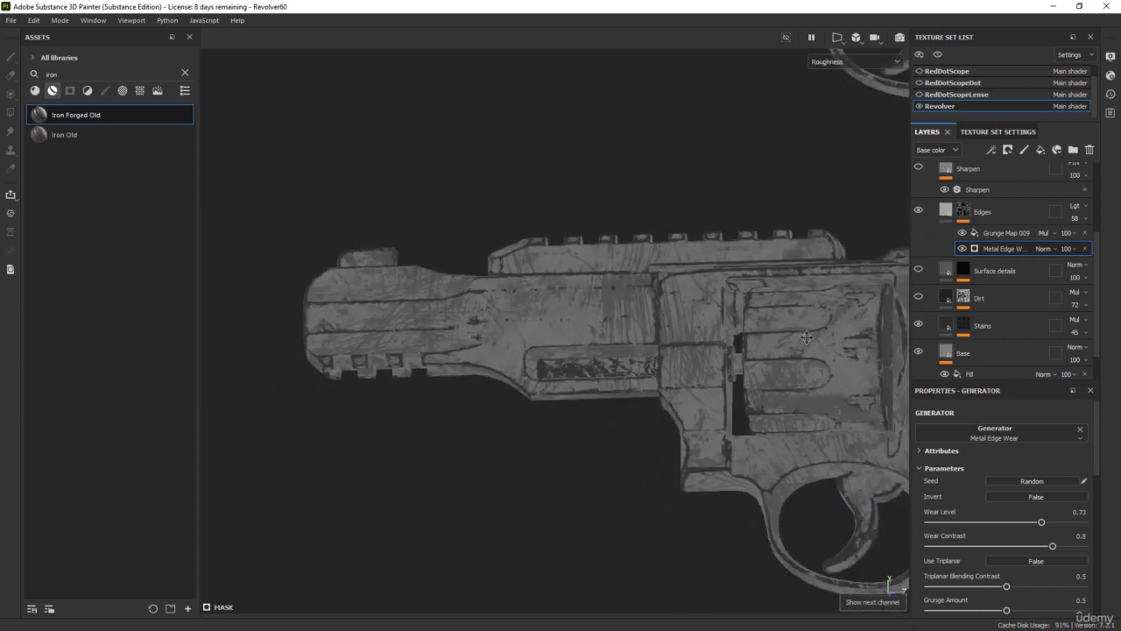
middle_click_drag(806, 337, 584, 265, "alt")
left_click(945, 375)
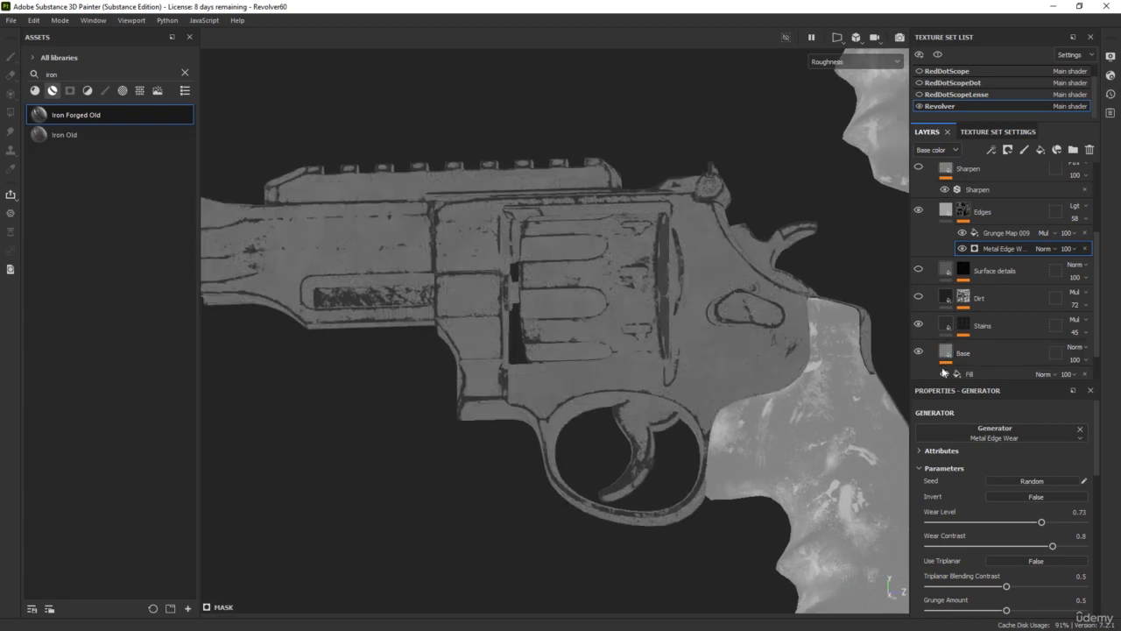
left_click_drag(796, 220, 719, 259, "alt")
scroll(658, 227, "up", 4)
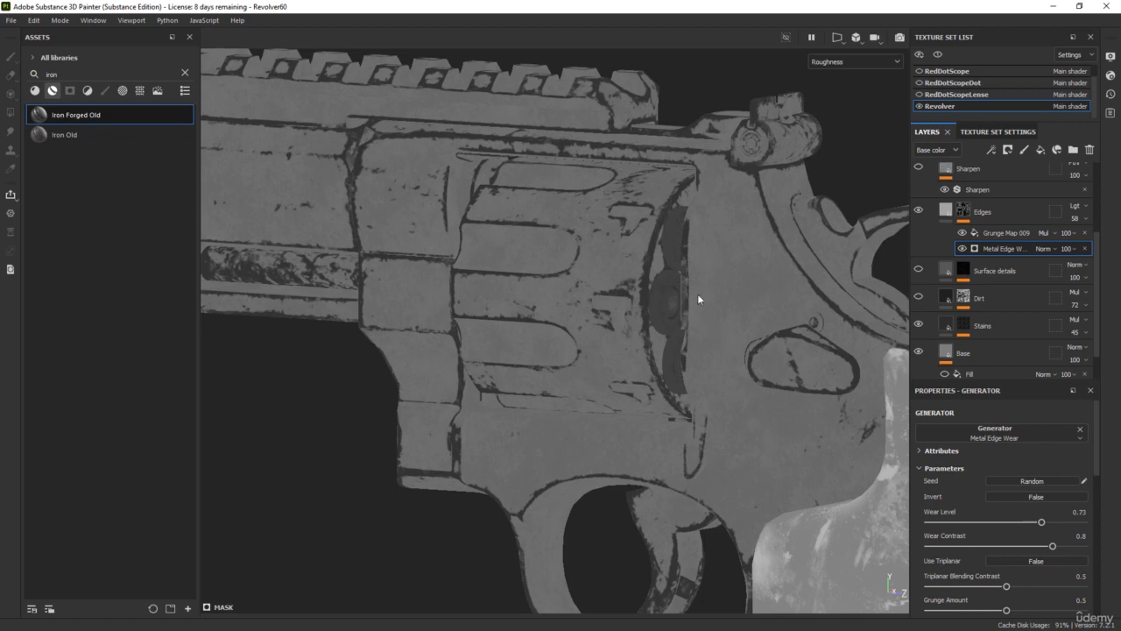
key("m")
left_click_drag(698, 296, 748, 289, "alt")
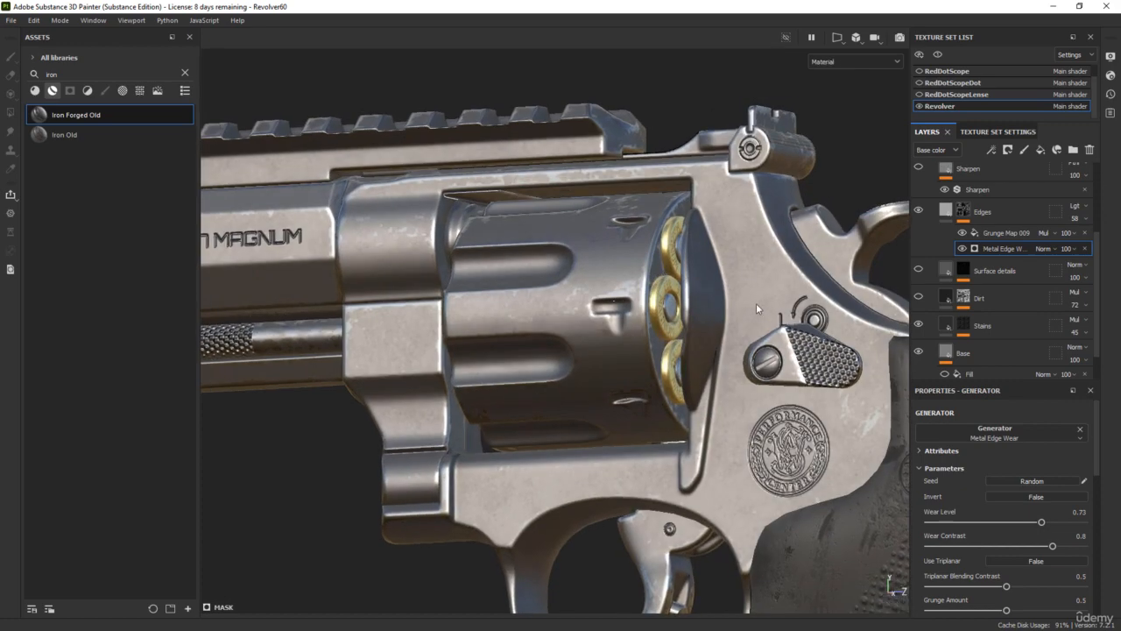
scroll(726, 249, "down", 3)
left_click_drag(726, 249, 801, 244, "alt")
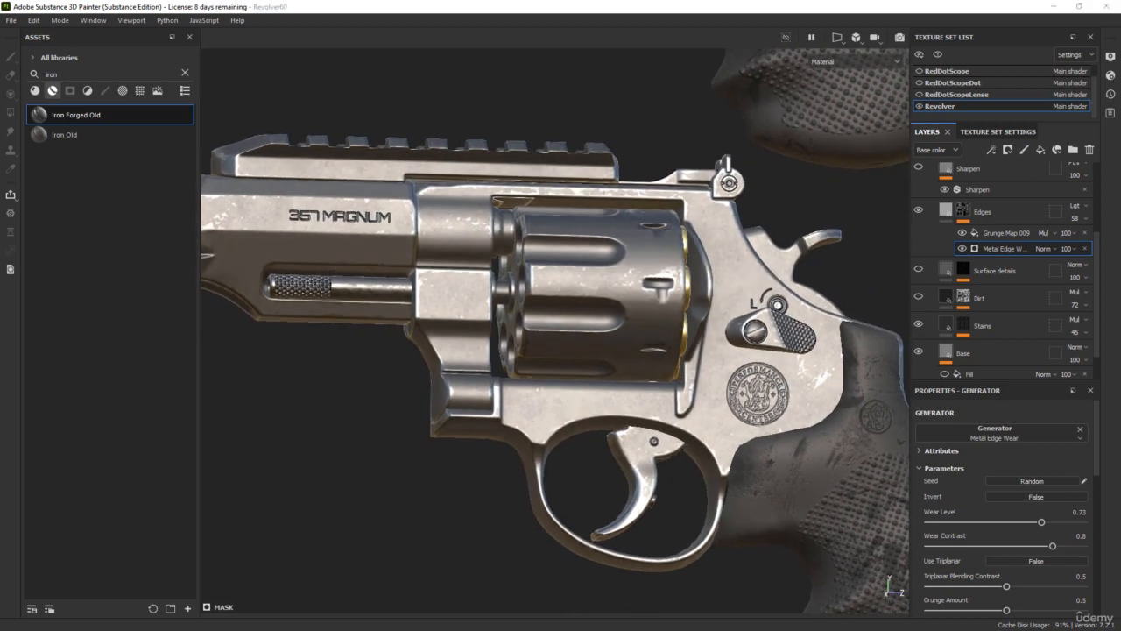
- Set the Base layer's roughness to 0.3035 and check the metal from an angle under rotated lighting
mouse_move(1120, 106)
left_mouse_down()
mouse_move(722, 134)
mouse_move(701, 121)
mouse_move(1120, 131)
left_mouse_up()
left_click(945, 354)
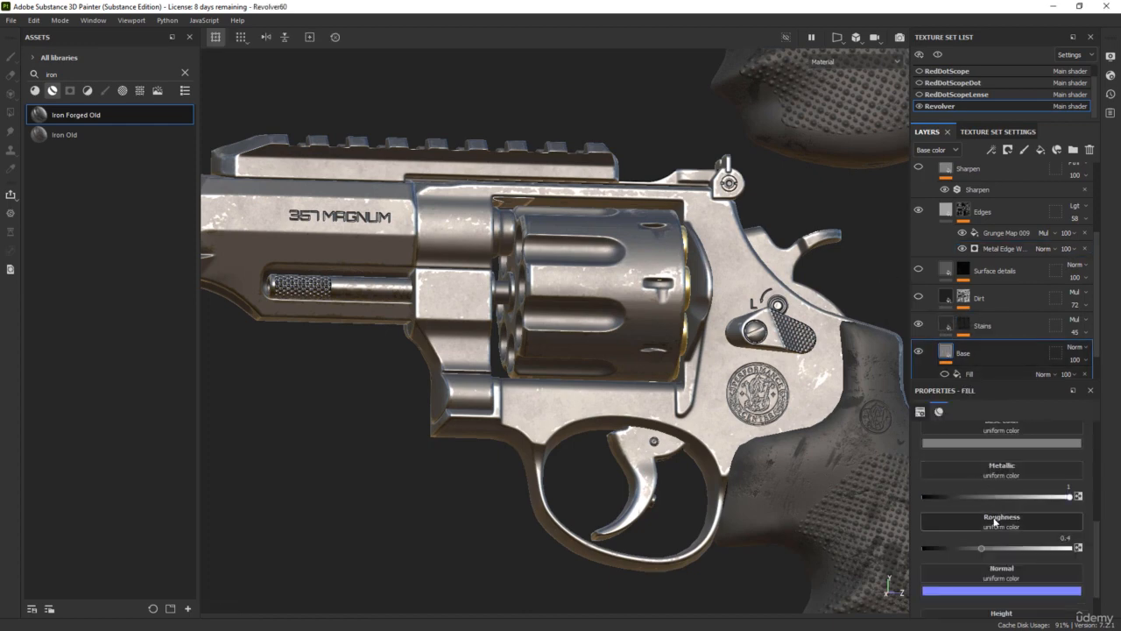
left_click_drag(981, 546, 967, 545)
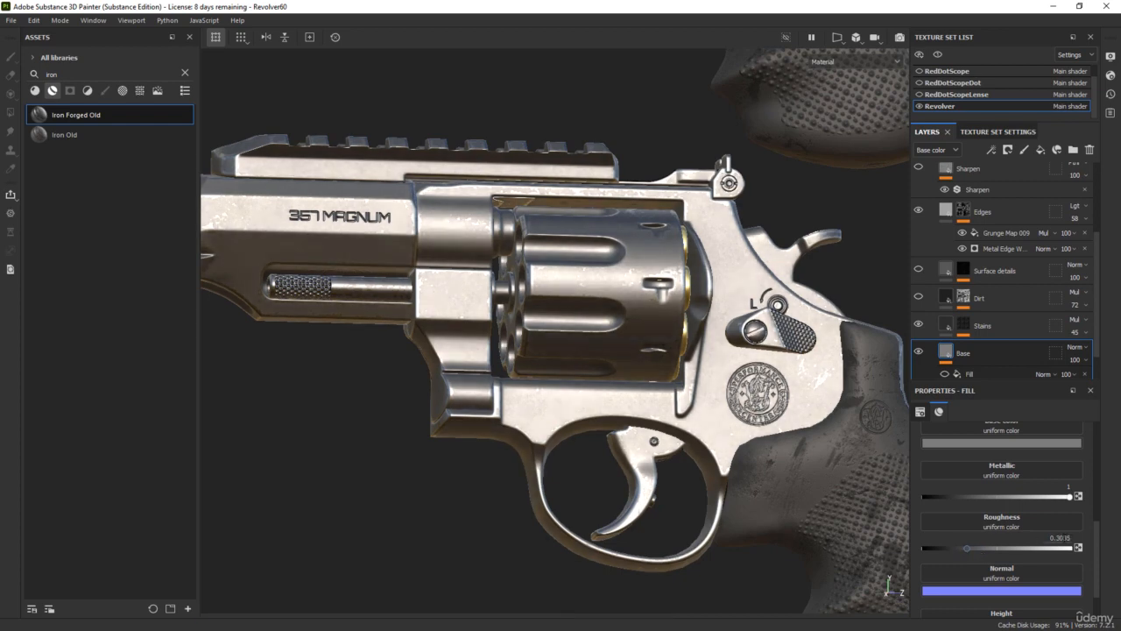
left_click_drag(797, 240, 621, 245, "alt")
right_click_drag(620, 245, 653, 287, "shift")
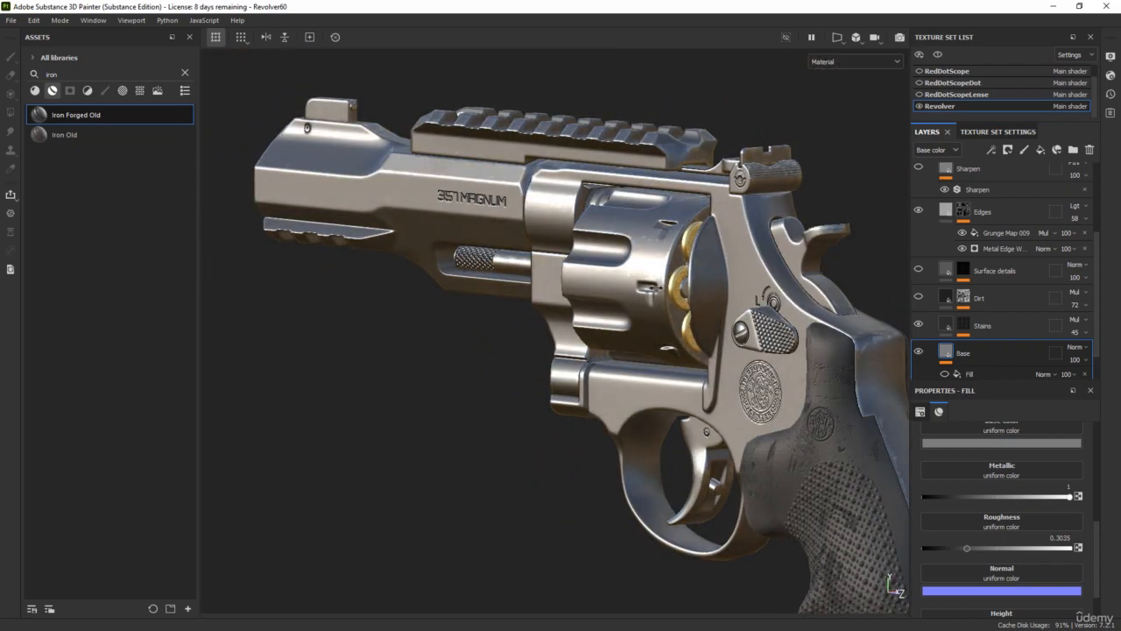
- Lighten the Base layer's base color to the grey 909090 and view the revolver from the side
left_click(1037, 444)
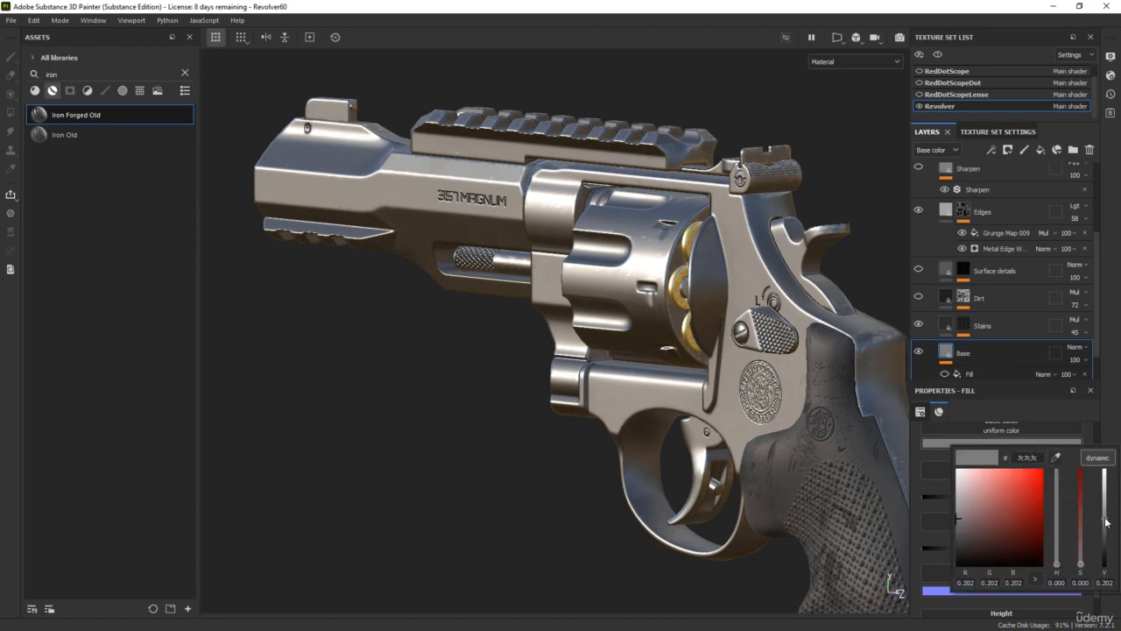
left_click_drag(1105, 522, 1105, 515)
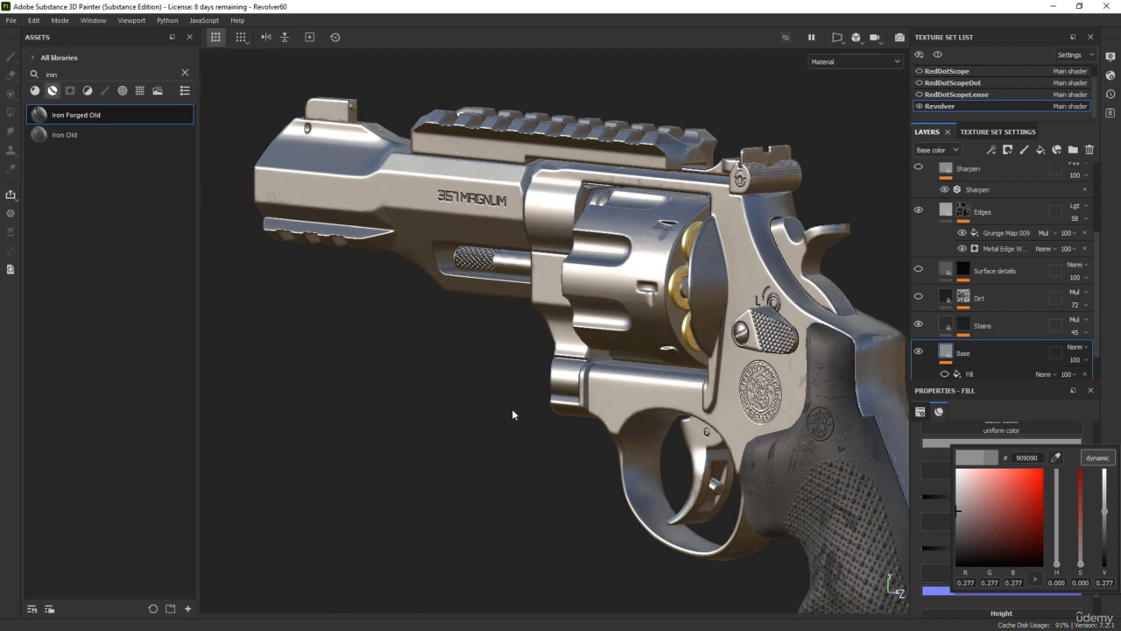
left_click_drag(413, 421, 555, 418, "alt")
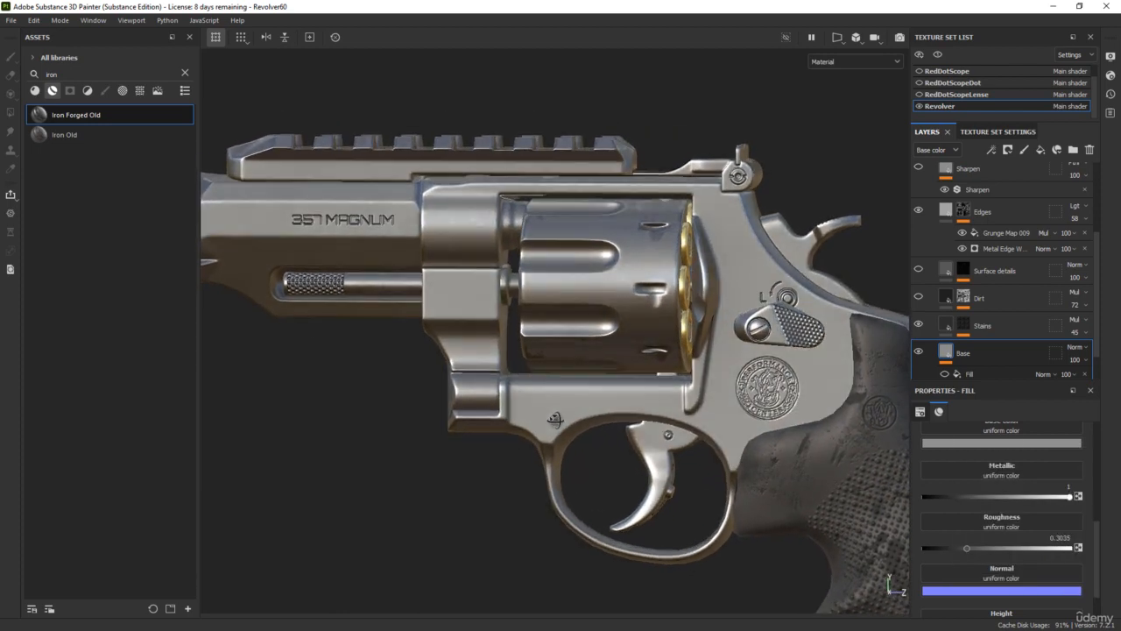
- Show the Dirt layer and disable its color channel, checking the metal with the layer's roughness channel off and on
left_click(918, 298)
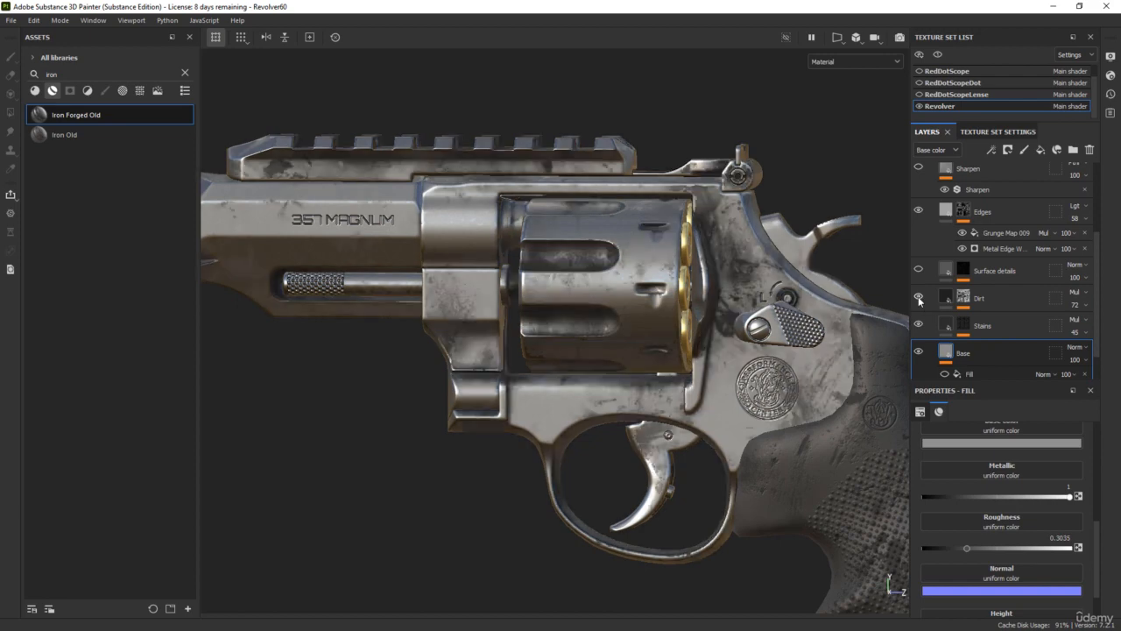
left_click_drag(788, 300, 786, 282, "alt")
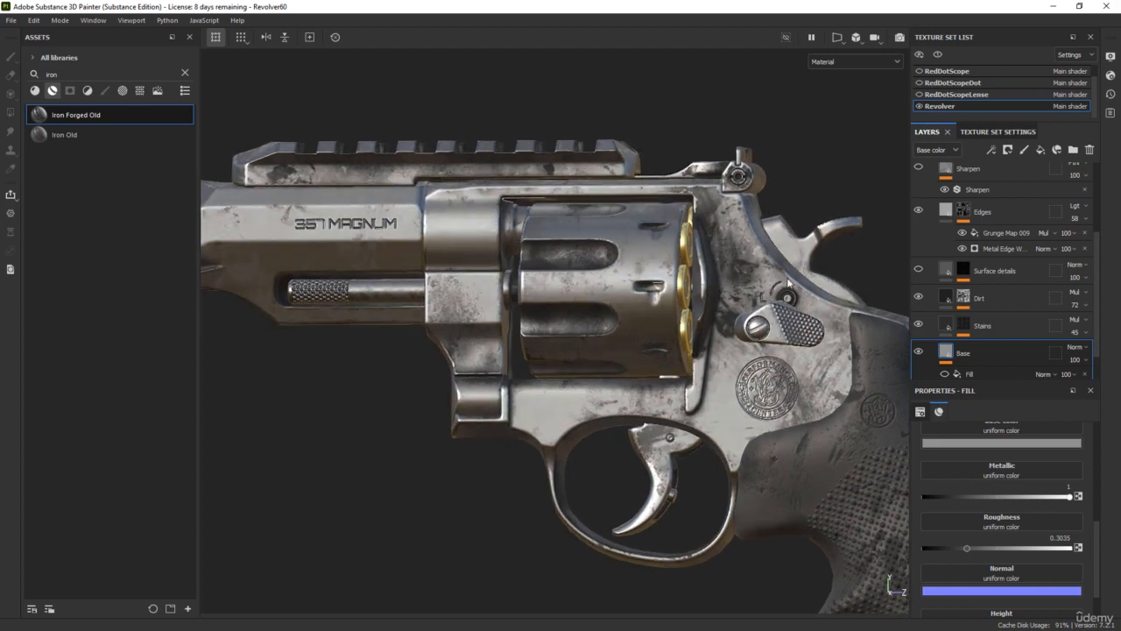
left_click(947, 302)
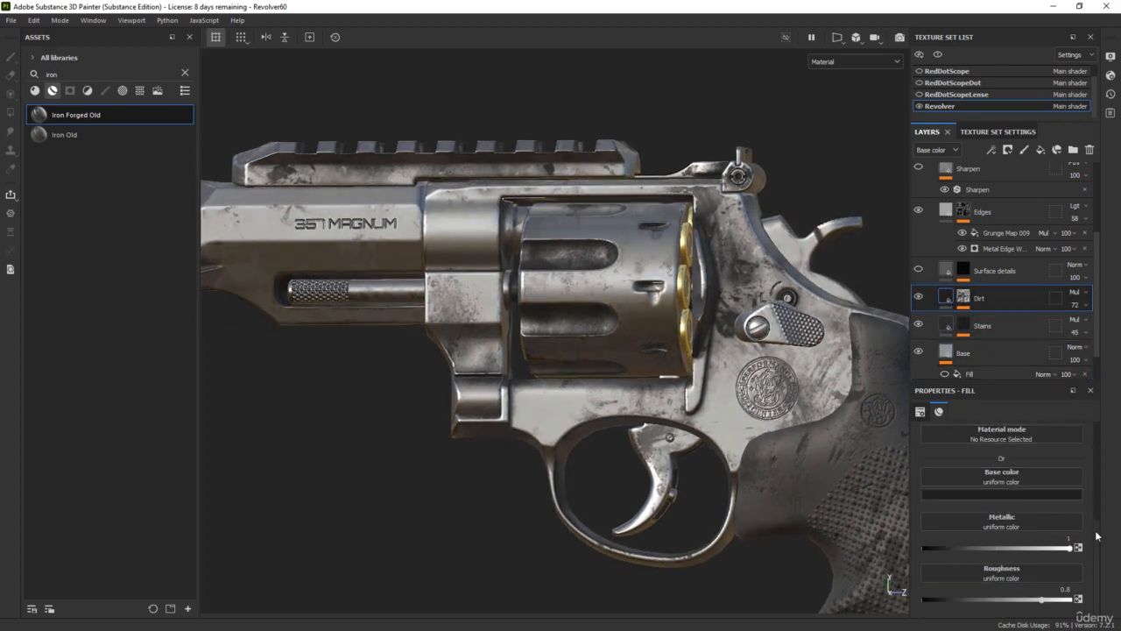
scroll(1097, 538, "up", 5)
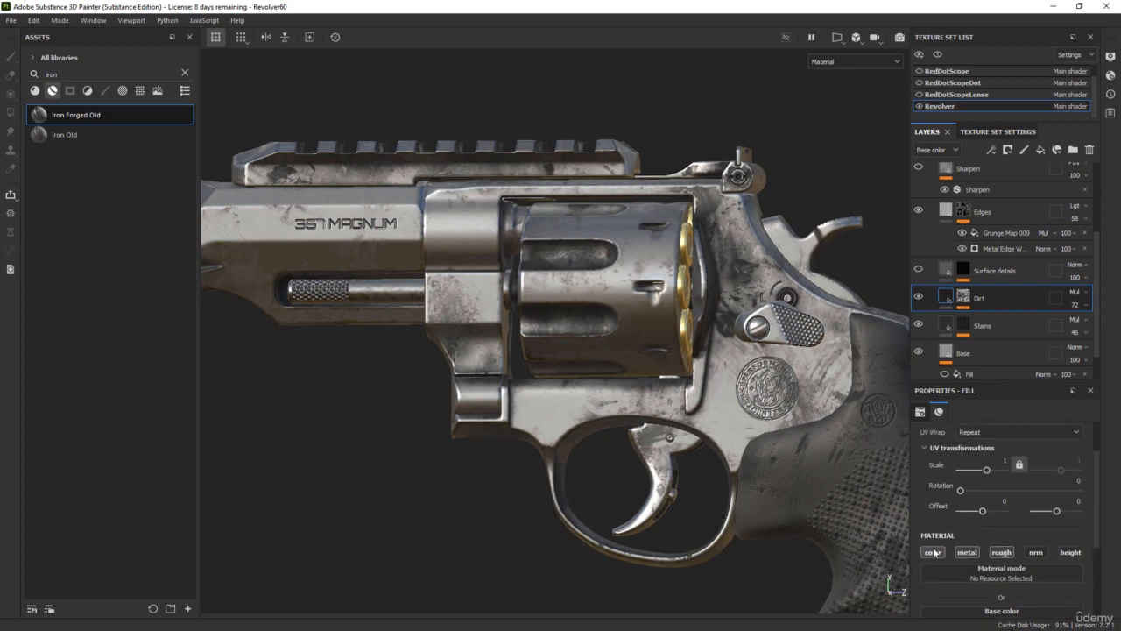
left_click(934, 553)
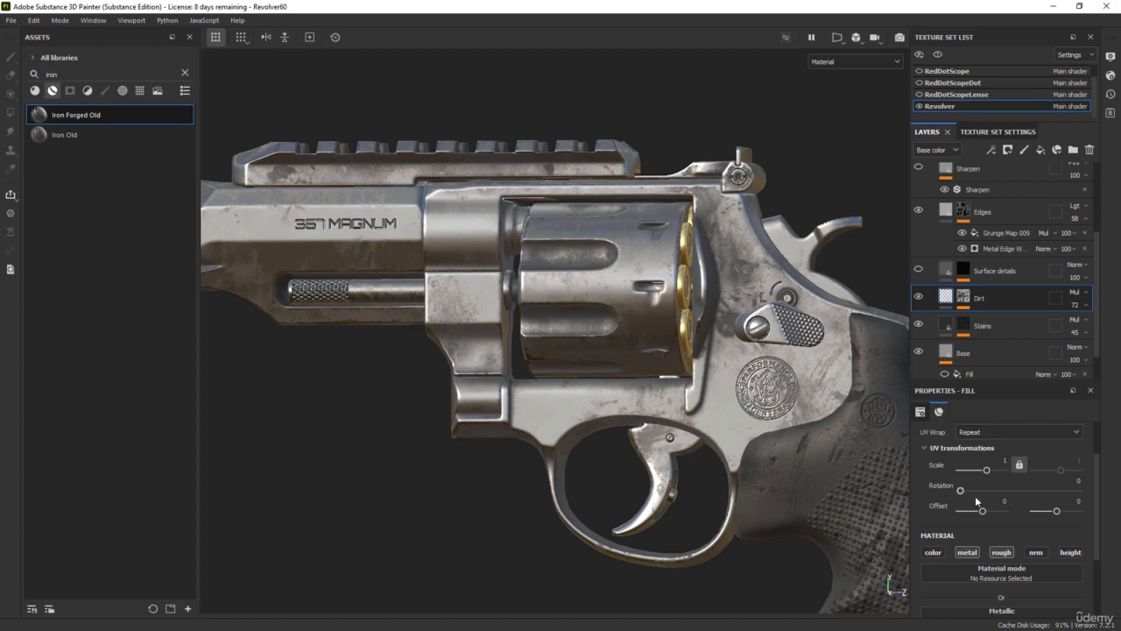
left_click(933, 553)
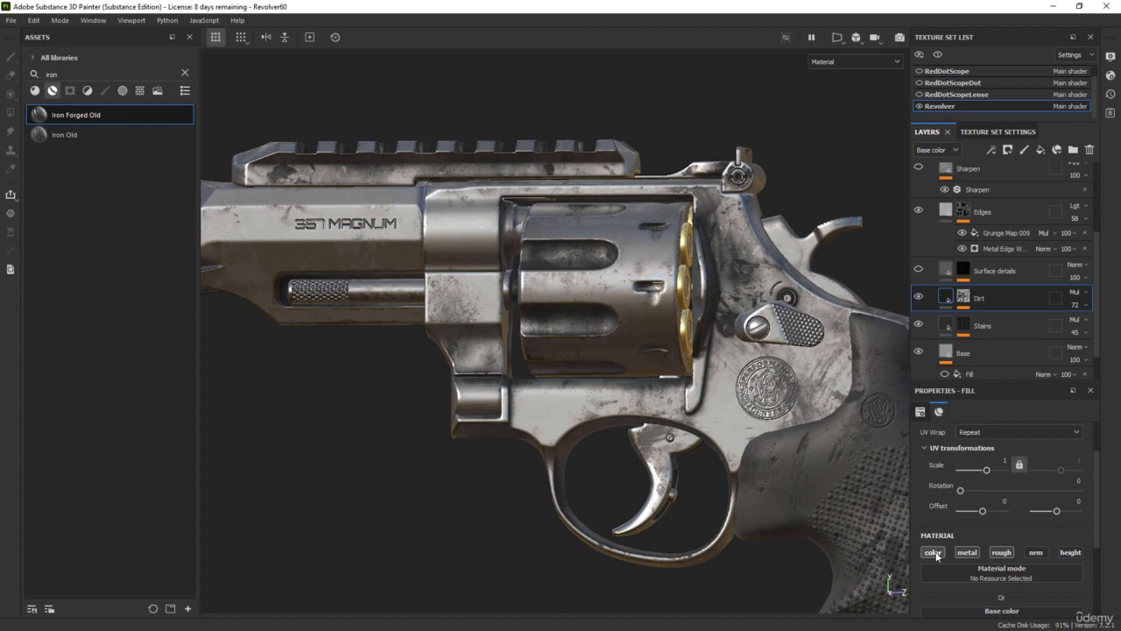
left_click(933, 553)
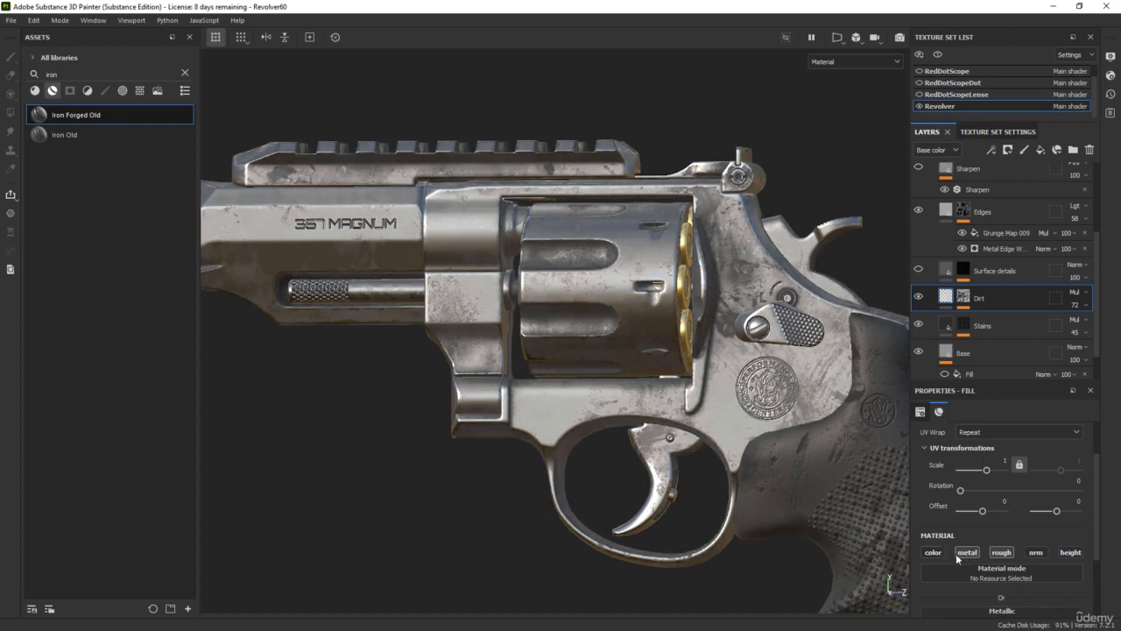
left_click(1002, 553)
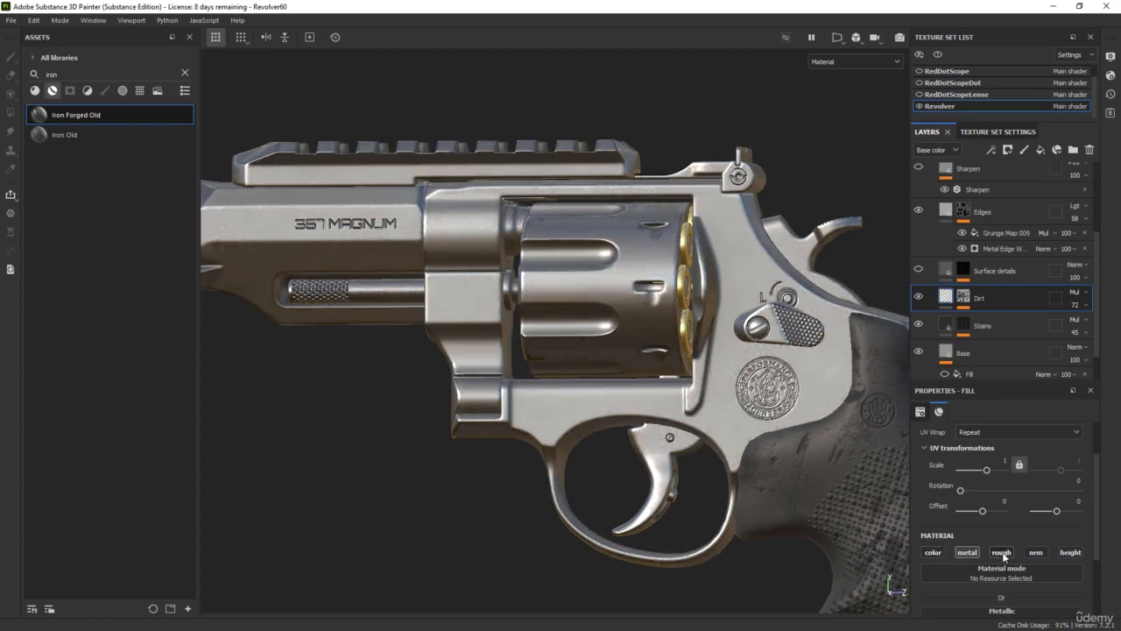
left_click(1002, 552)
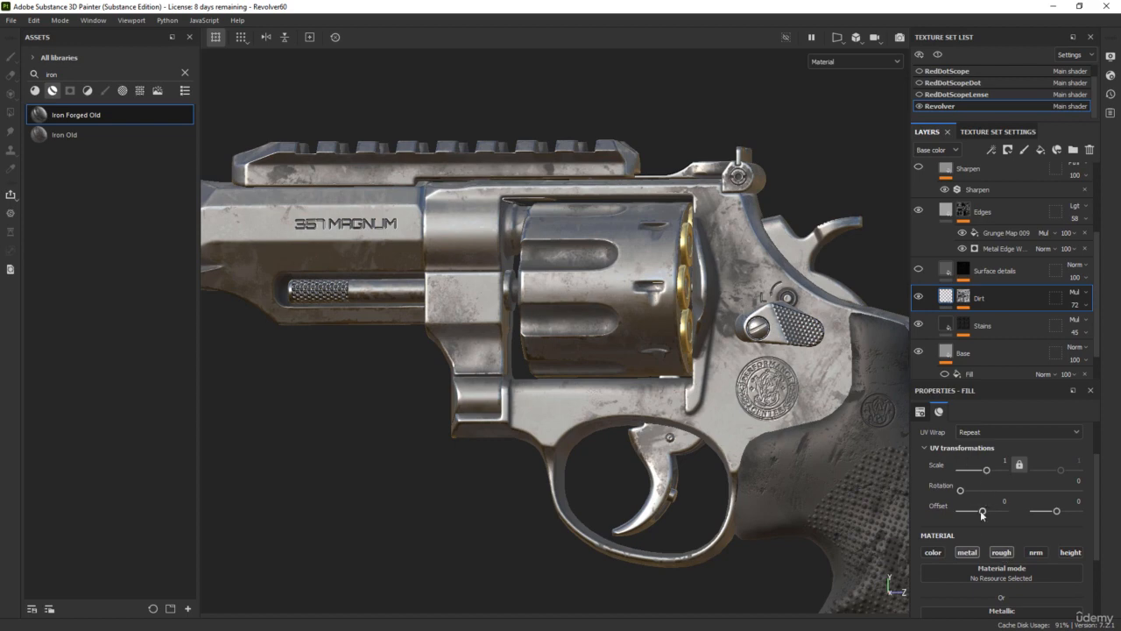
- Re-enable the Dirt layer's color channel and reduce its Mask Builder level to 0.4
left_click(933, 553)
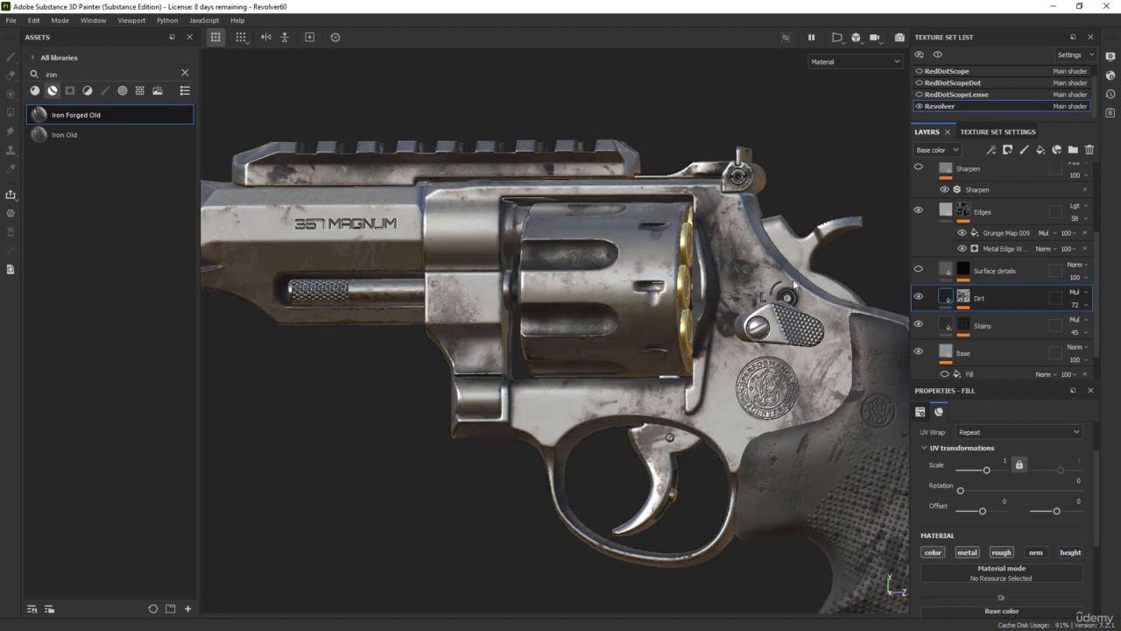
left_click(962, 297)
left_click(961, 298)
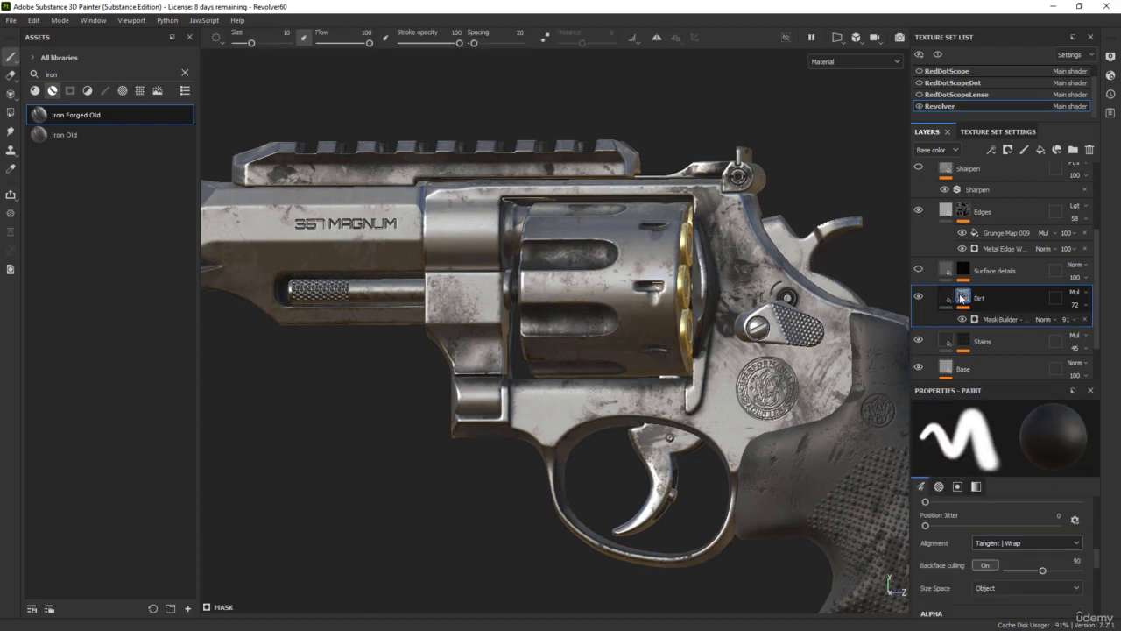
left_click(1004, 321)
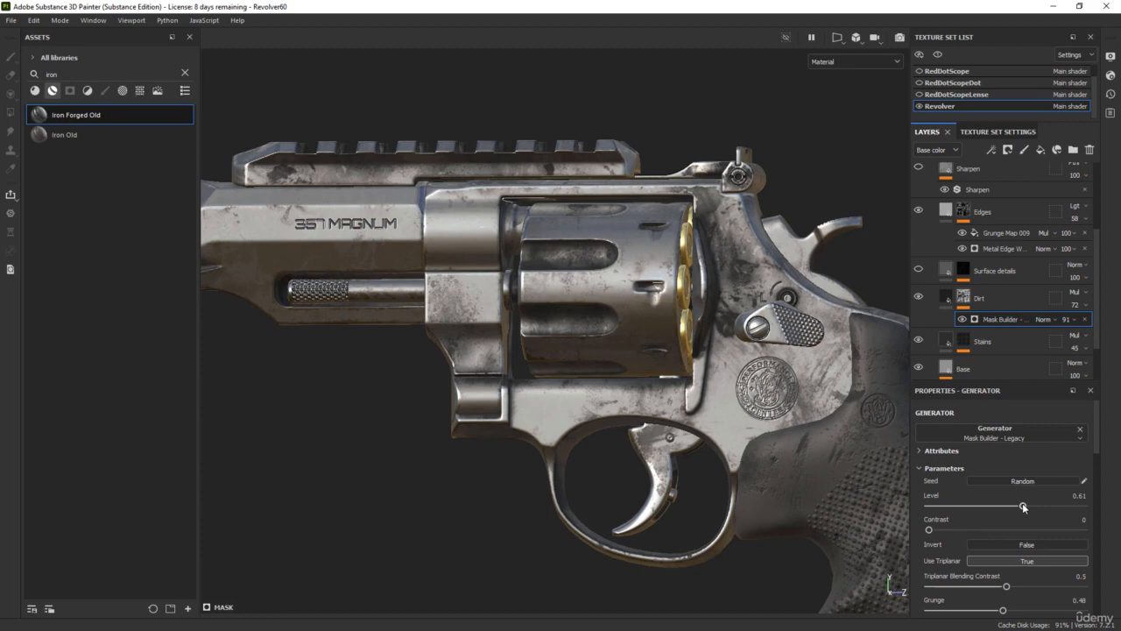
left_click_drag(1023, 506, 991, 506)
left_click_drag(833, 389, 718, 355, "alt")
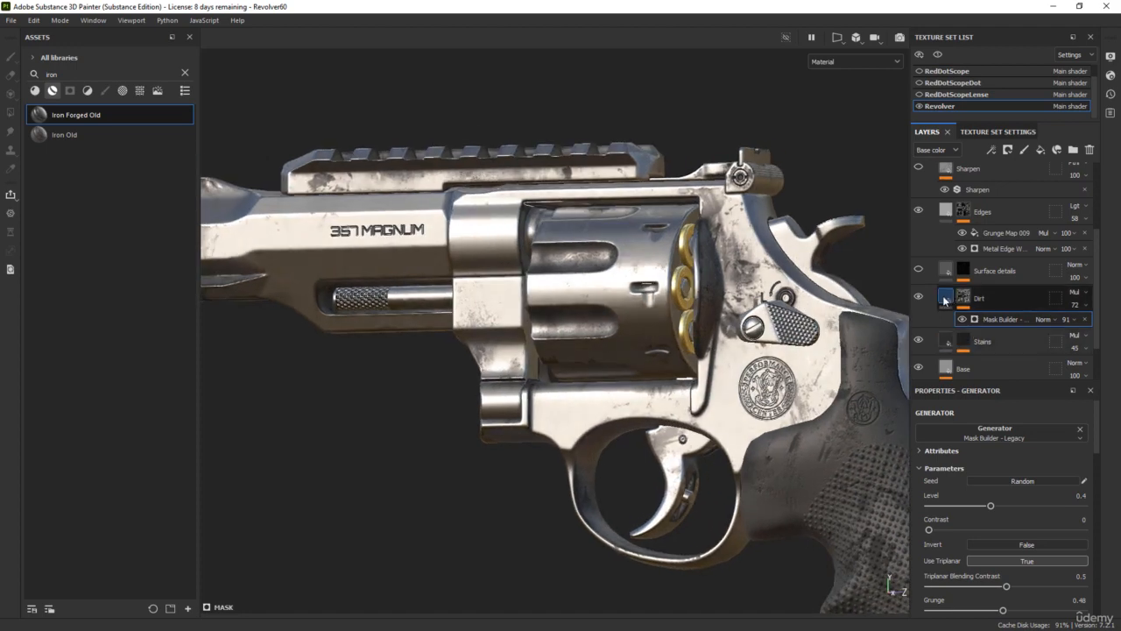
- Set the Dirt layer's opacity to 35 in the roughness channel while viewing the roughness map, and return the layer stack to base color
left_click(946, 298)
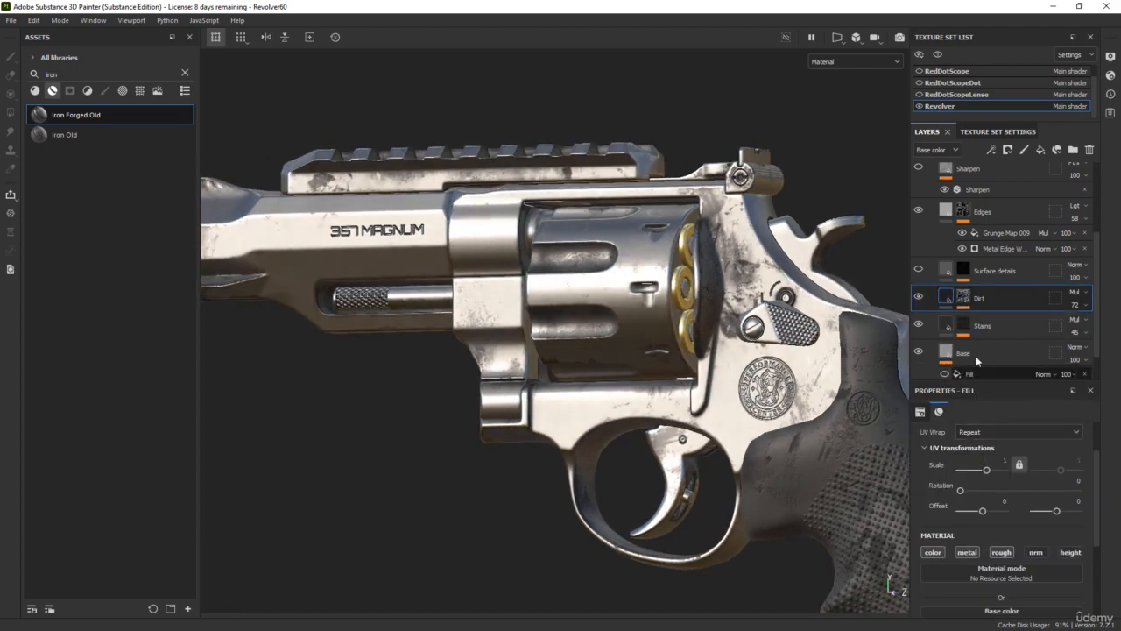
left_click(937, 150)
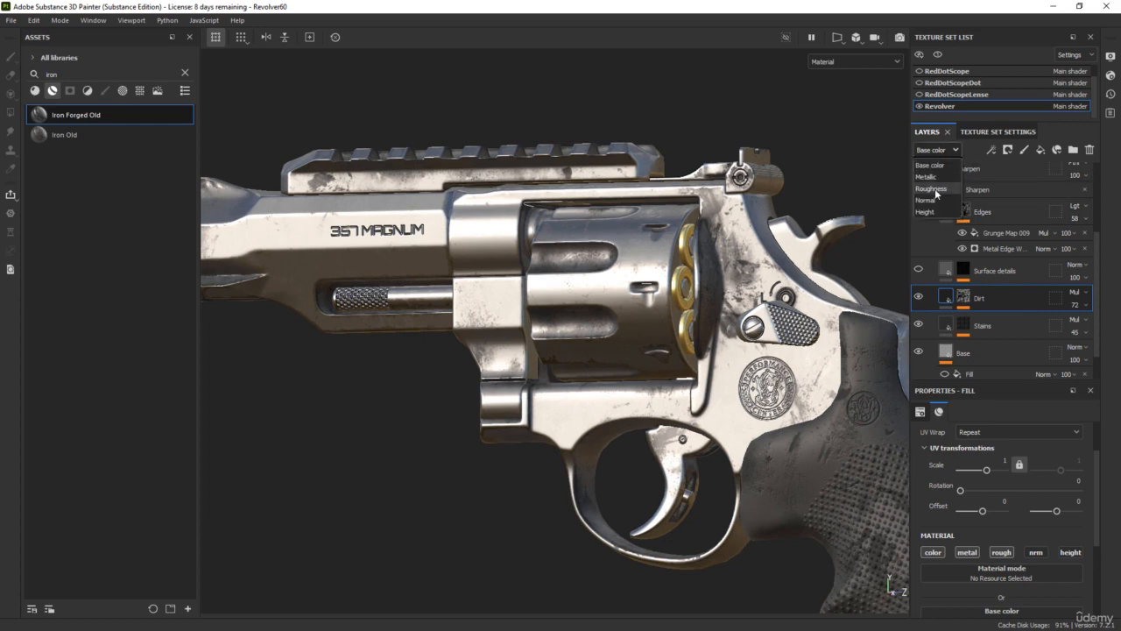
left_click(930, 188)
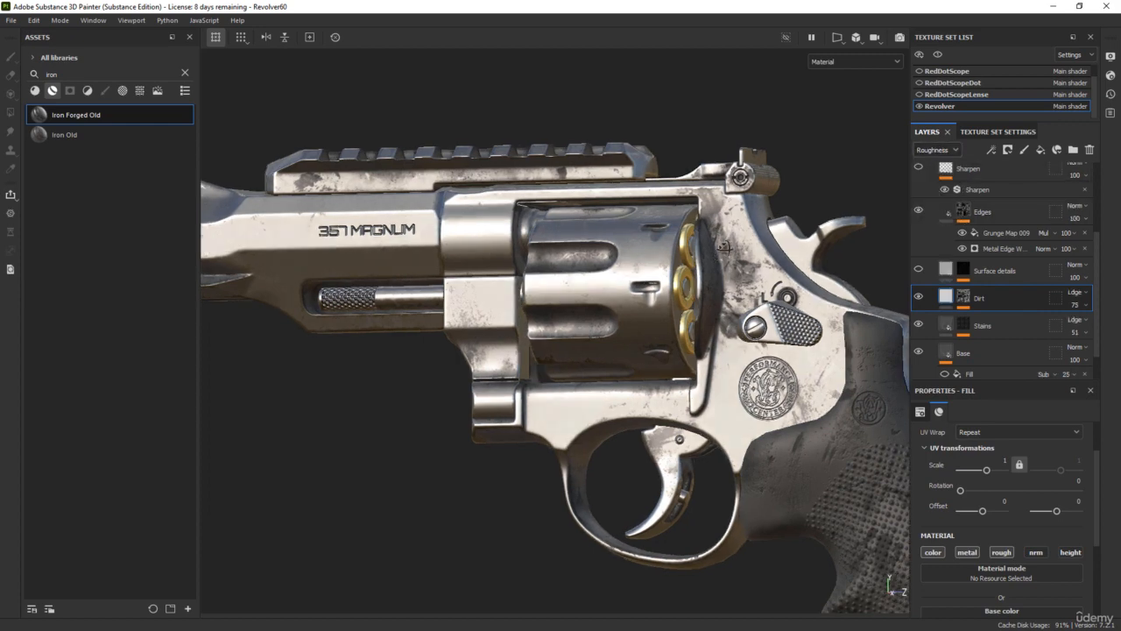
key("c")
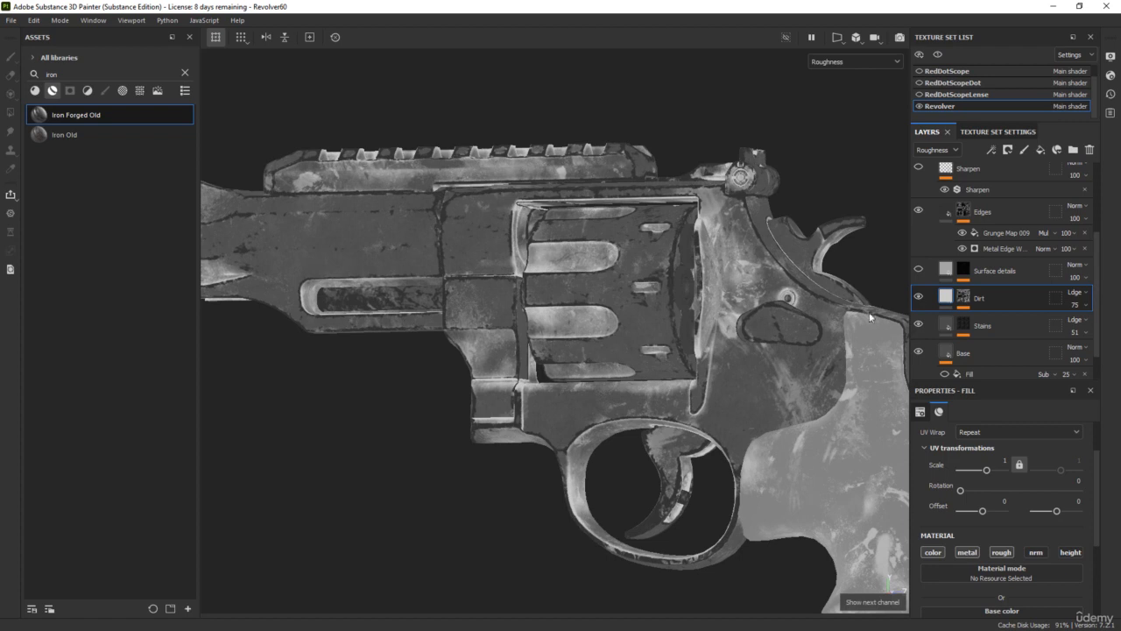
left_click(1075, 305)
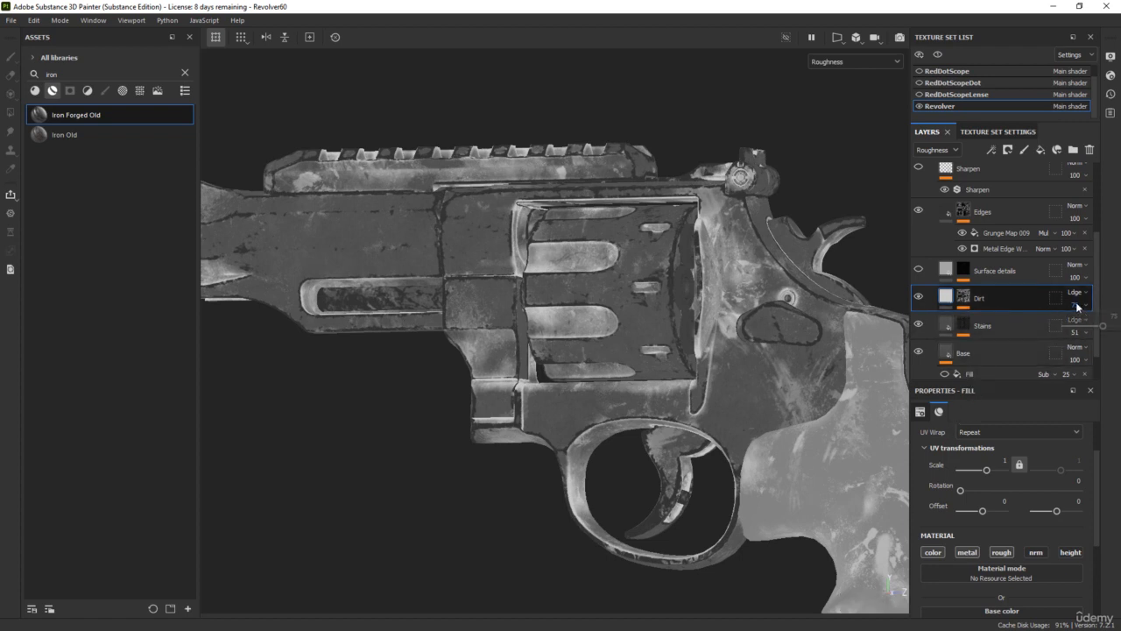
left_click_drag(1101, 329, 1082, 329)
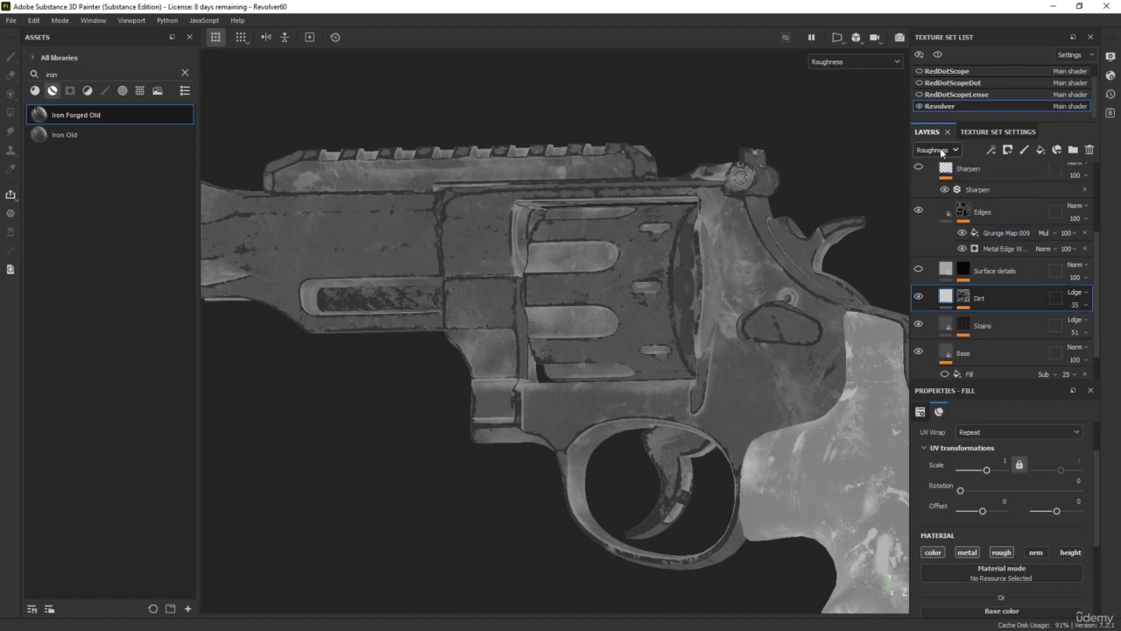
left_click(936, 149)
left_click(928, 166)
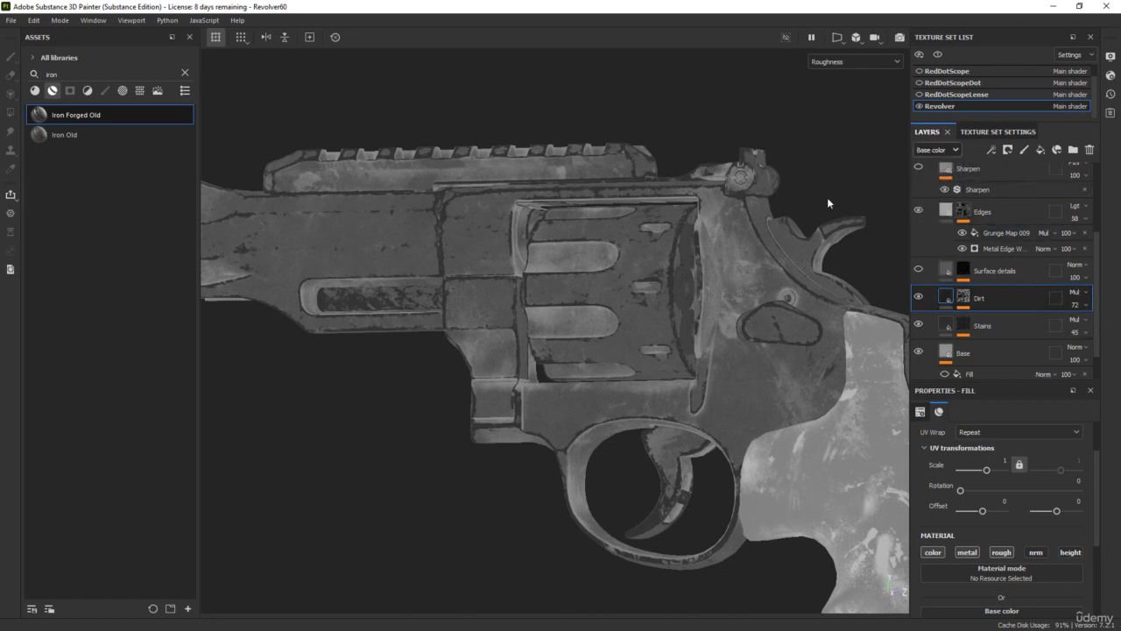
- Inspect the revolver's base color map around the cylinder and frame, and check the metal in material view under rotated lighting
left_click_drag(792, 211, 787, 216, "alt")
key("c")
key("c")
key("c")
key("c")
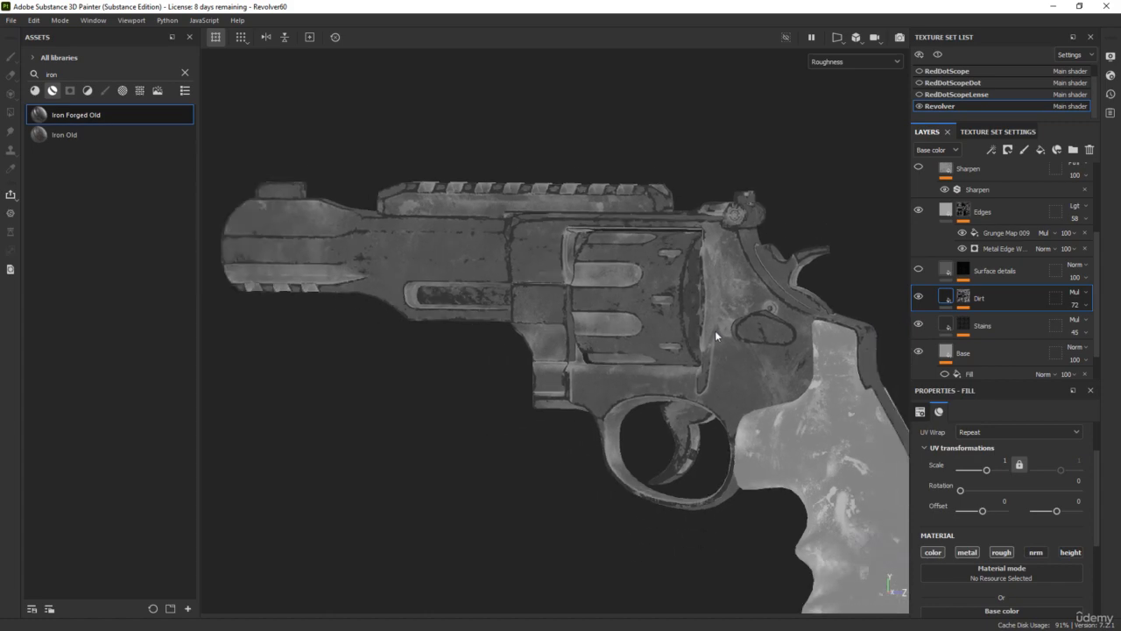
key("c")
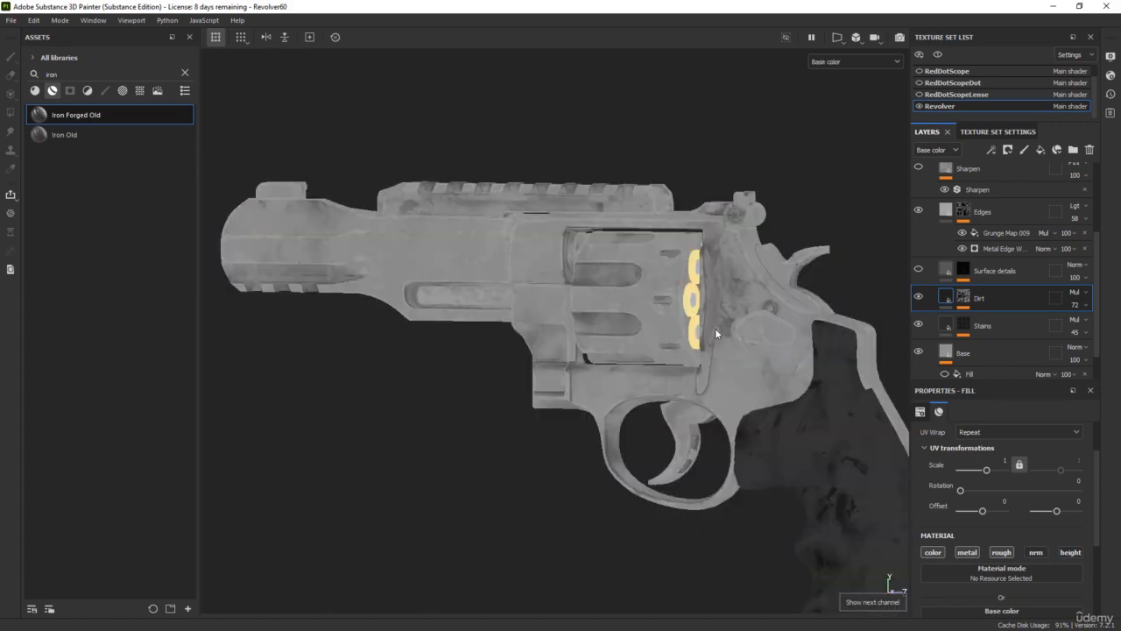
scroll(714, 327, "up", 6)
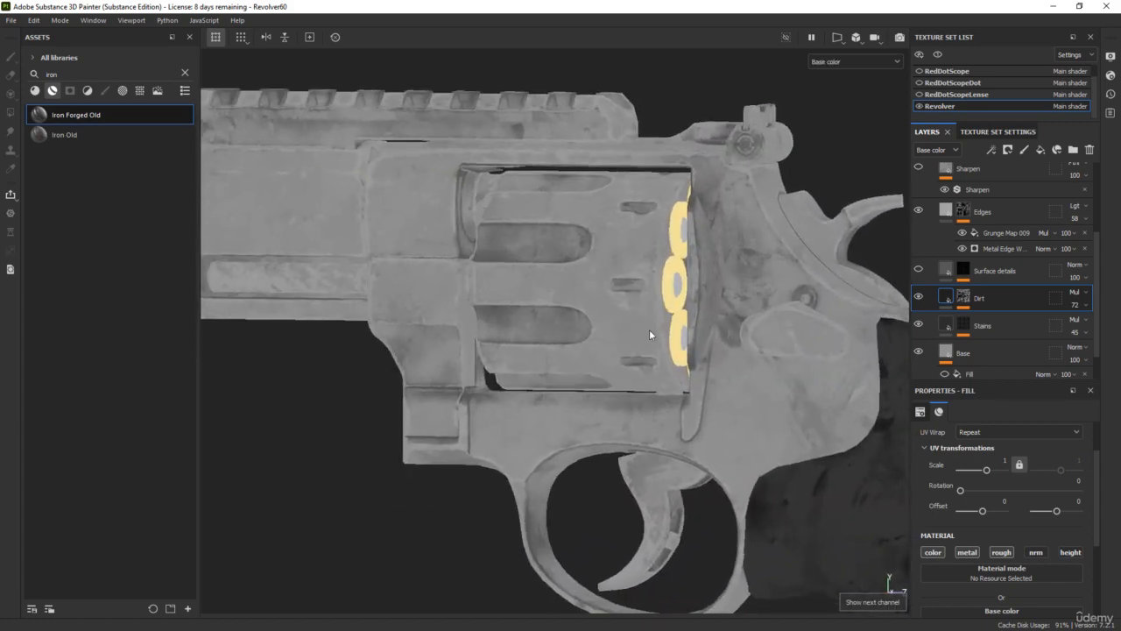
key("m")
scroll(649, 329, "down", 5)
left_click_drag(614, 336, 683, 335, "alt")
right_click_drag(683, 335, 600, 333, "shift")
left_click_drag(600, 332, 503, 317, "alt+shift")
scroll(502, 317, "up", 4)
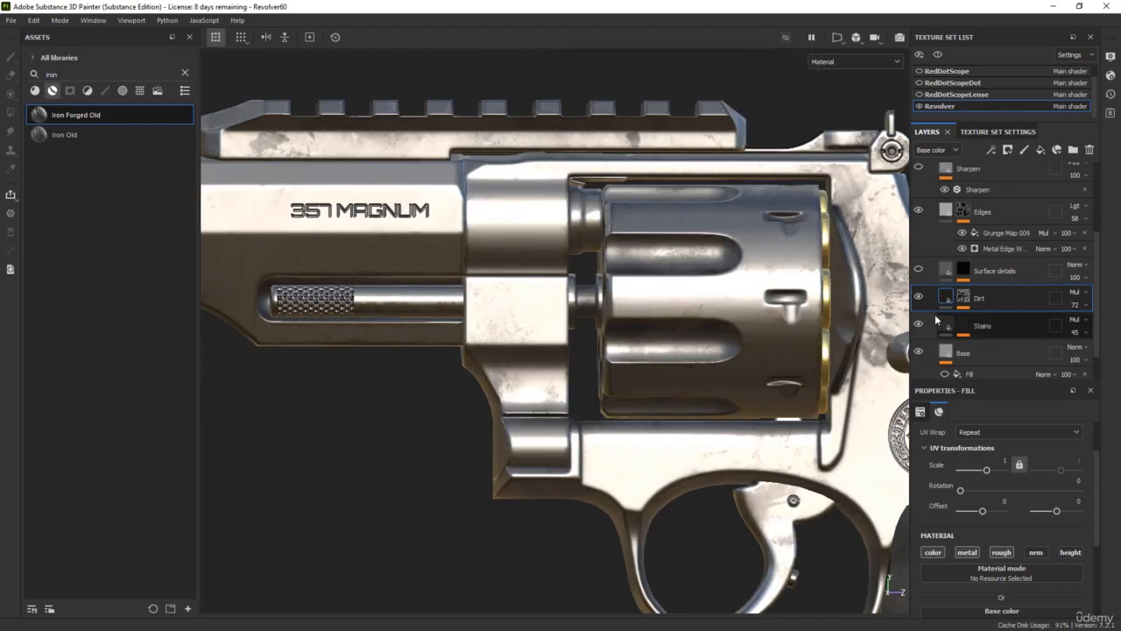
- Compare the barrel and frame with the Stains layer shown and hidden, in both base color and material views
middle_click_drag(495, 348, 616, 366, "alt")
scroll(616, 366, "up", 1)
key("c")
scroll(617, 366, "up", 1)
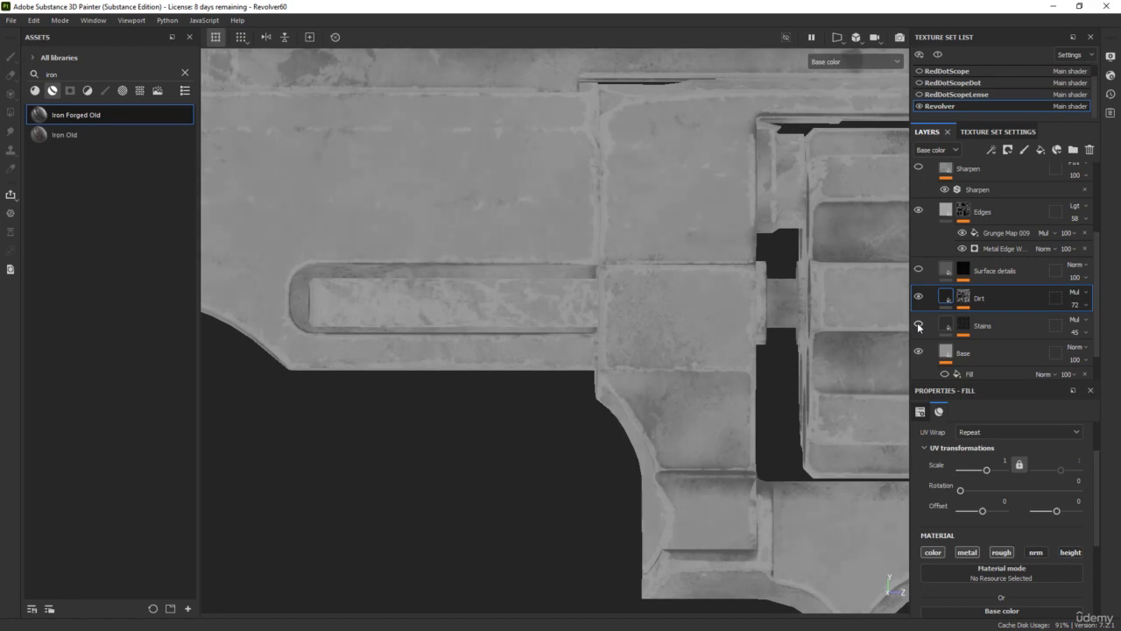
scroll(643, 336, "down", 3)
scroll(643, 336, "up", 3)
key("m")
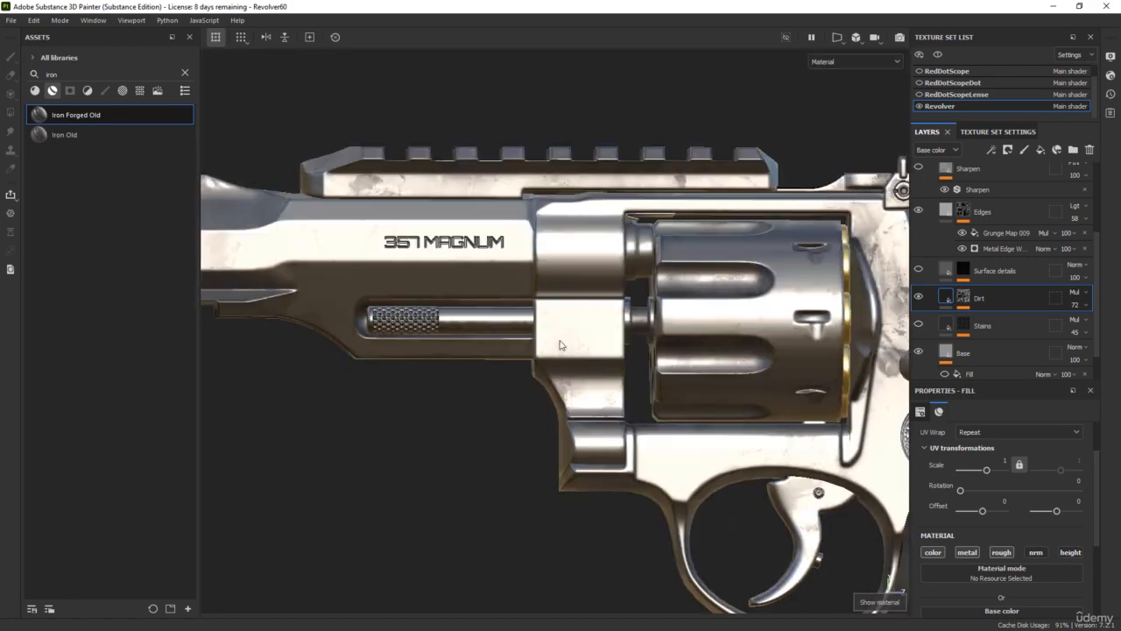
left_click_drag(680, 349, 634, 360, "alt")
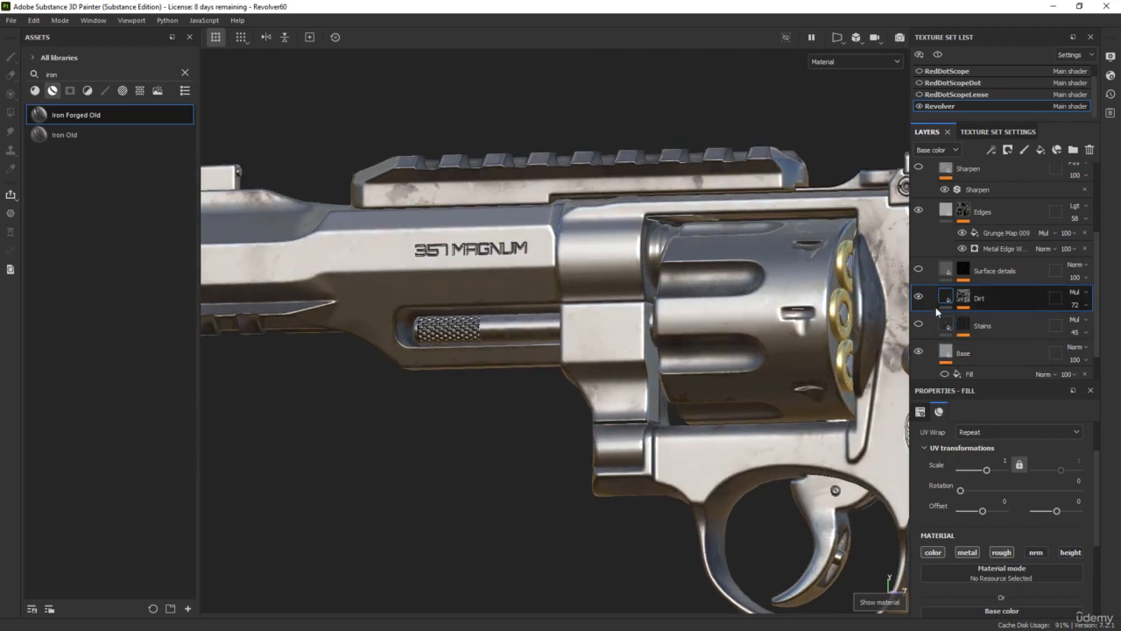
left_click(918, 326)
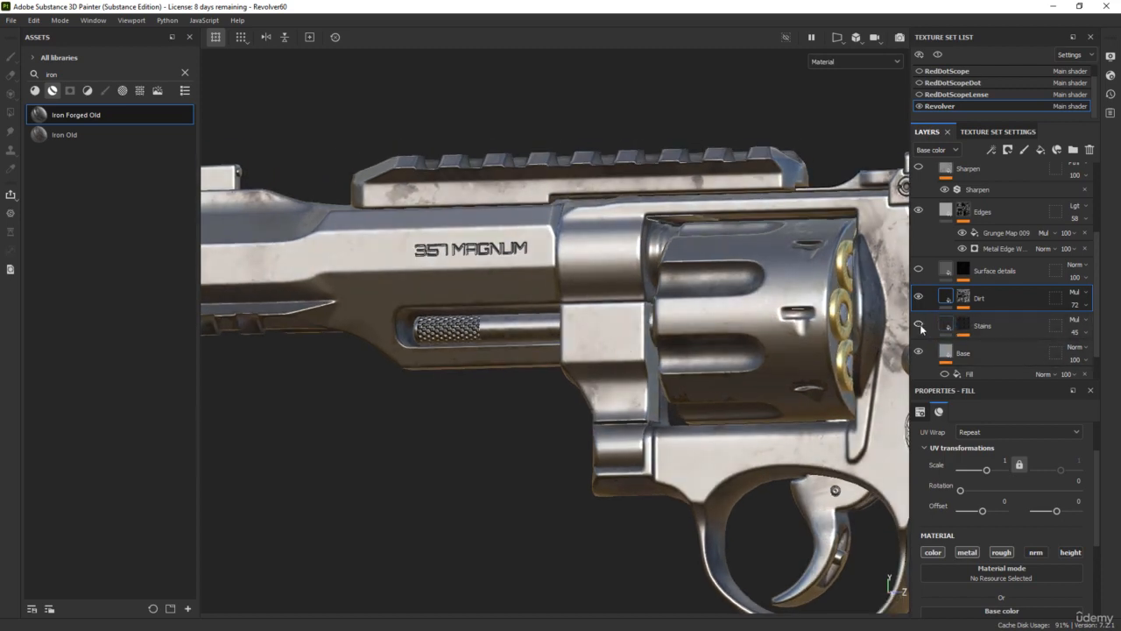
left_click_drag(630, 359, 680, 341, "alt")
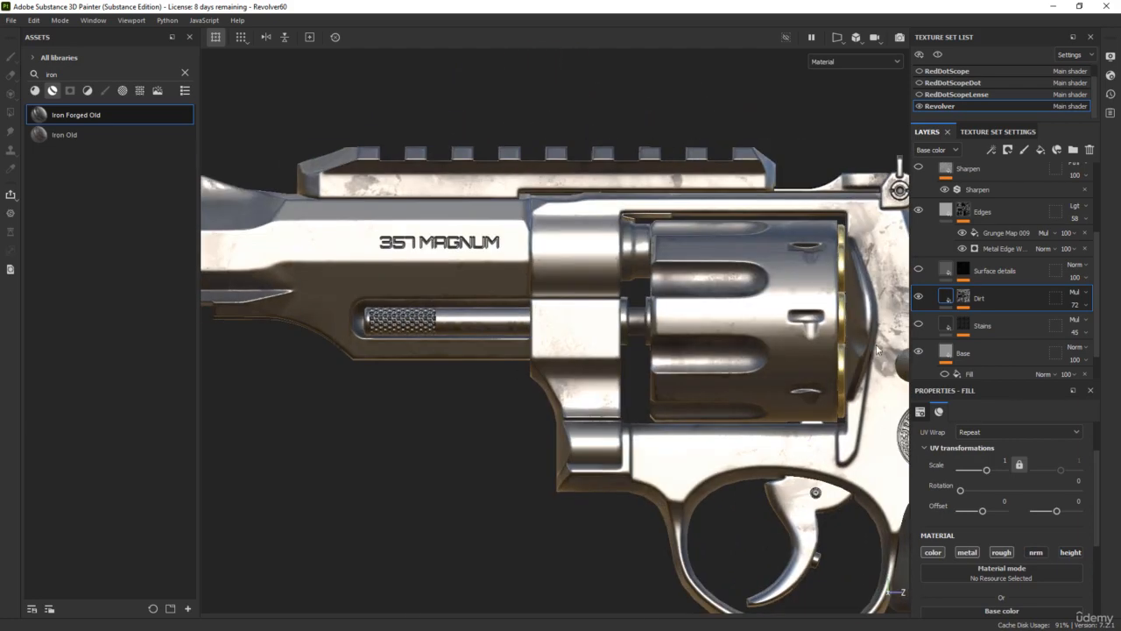
- Delete the Stains and Surface details layers and check the whole revolver at an angle
left_click(1002, 327)
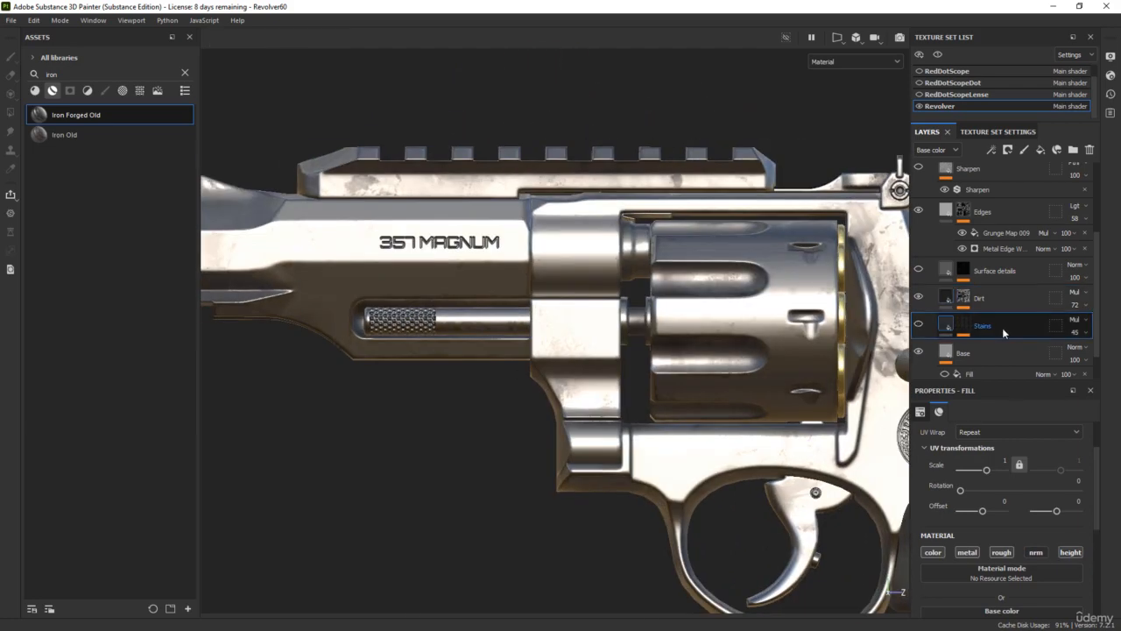
left_click(1027, 273, "ctrl")
key("Delete")
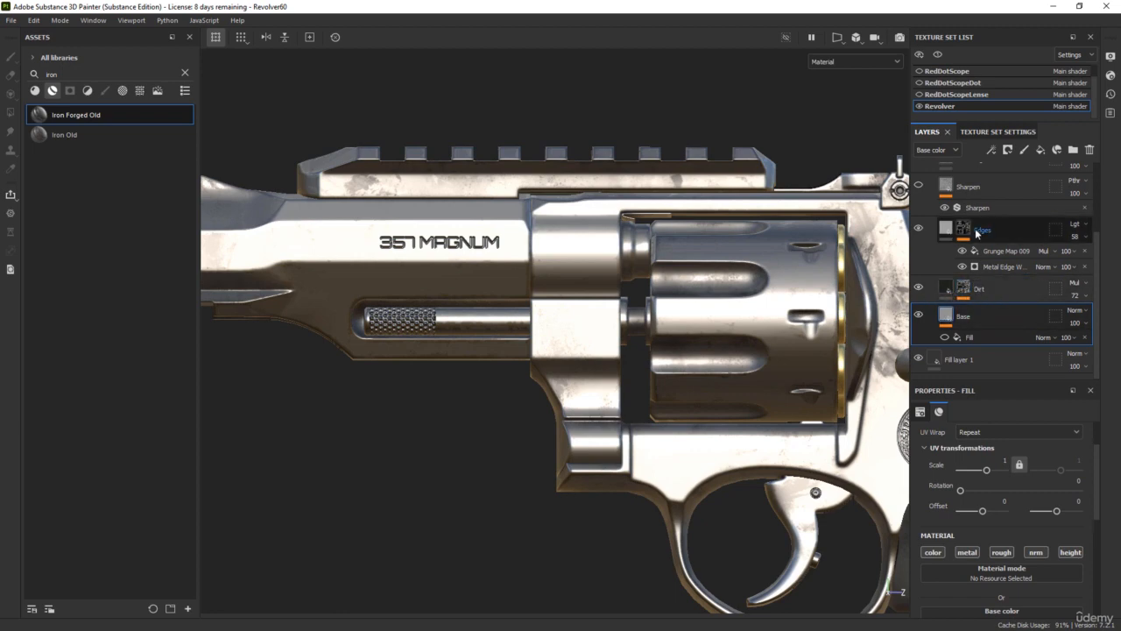
scroll(801, 375, "down", 4)
left_click_drag(722, 371, 795, 374, "alt")
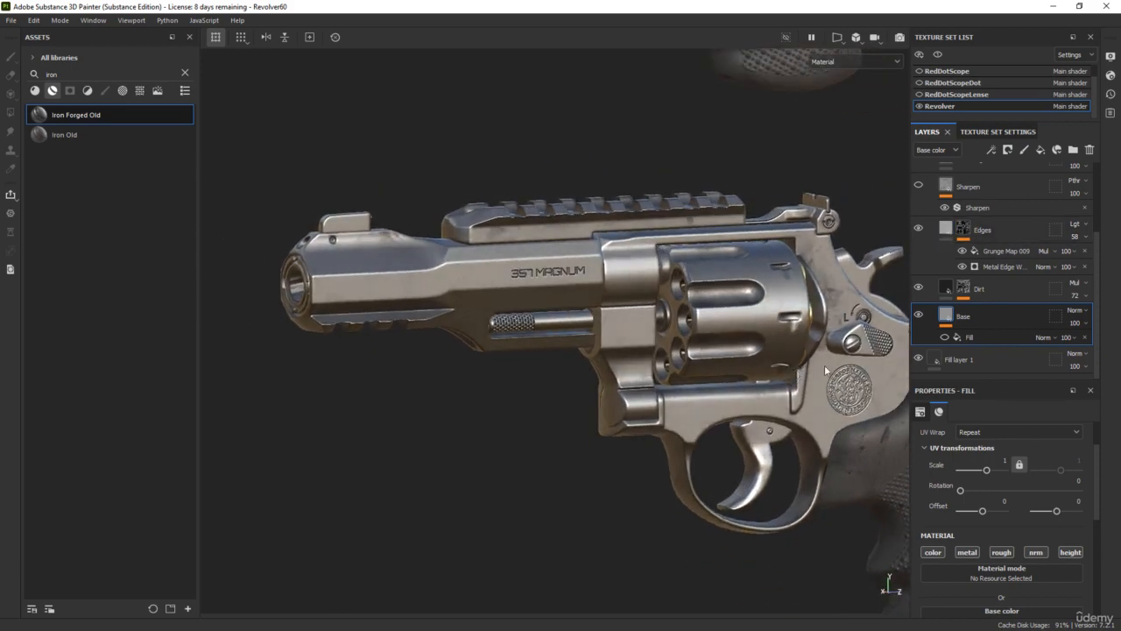